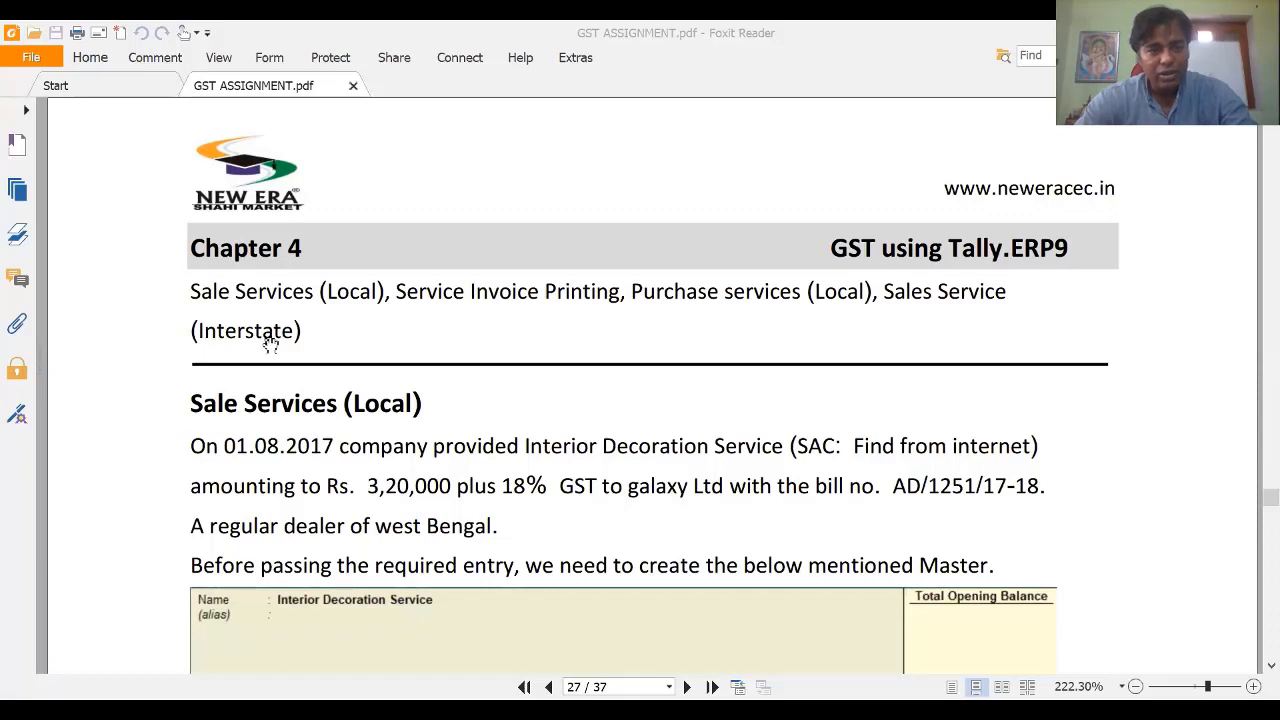
Step: Read the Sale Services (Local) question in the PDF, noting its 01.08.2017 date, then return to Tally
scroll(329, 340, down, 3)
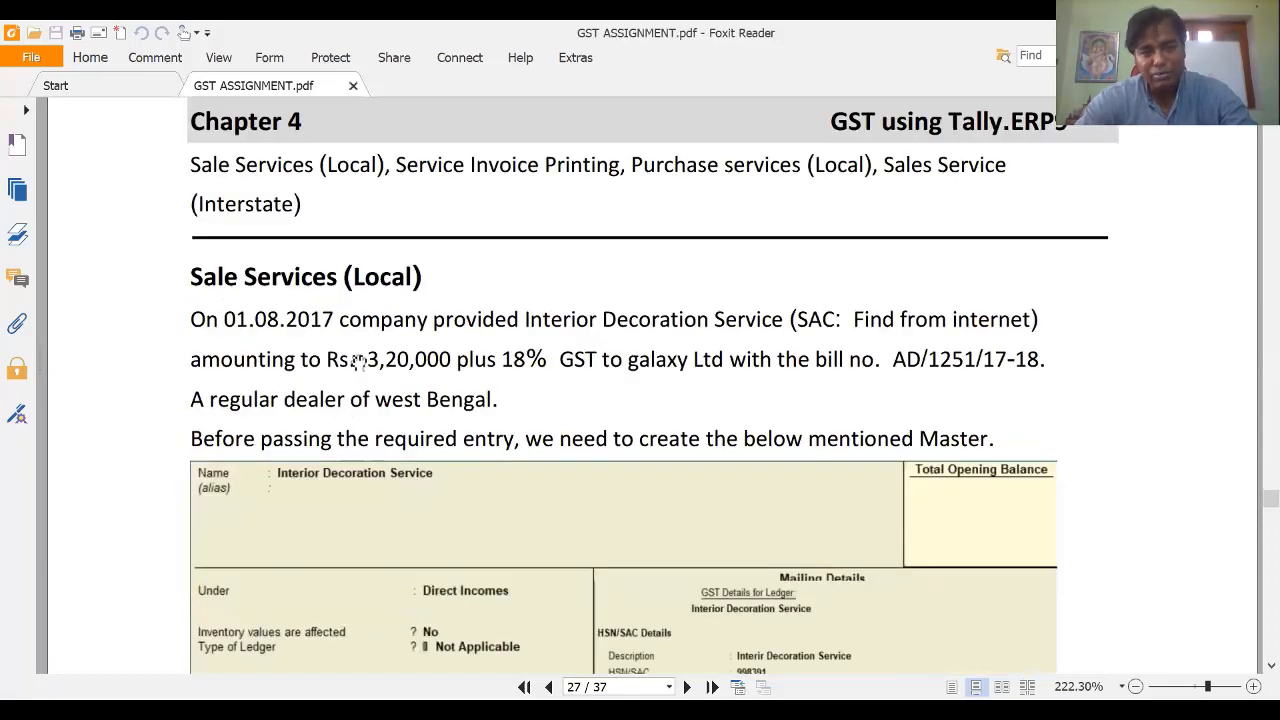
drag(328, 320, 347, 321)
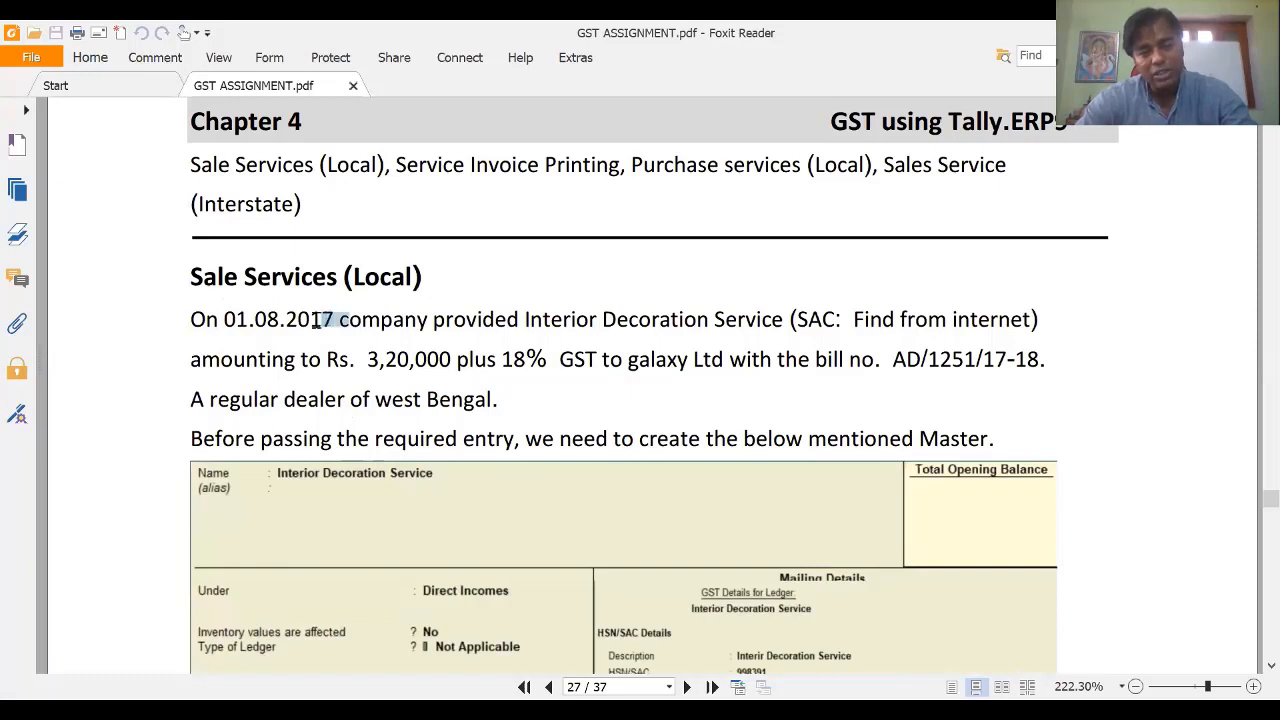
click(336, 320)
drag(336, 320, 311, 326)
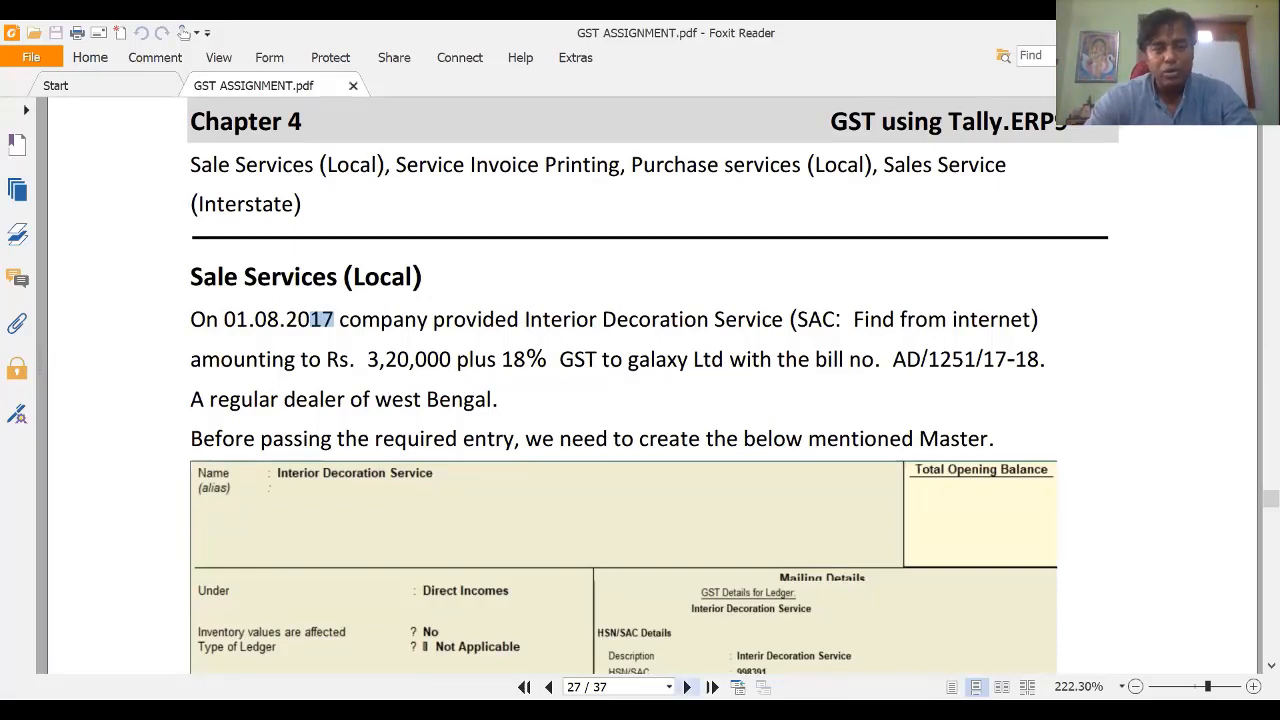
key(alt+Tab)
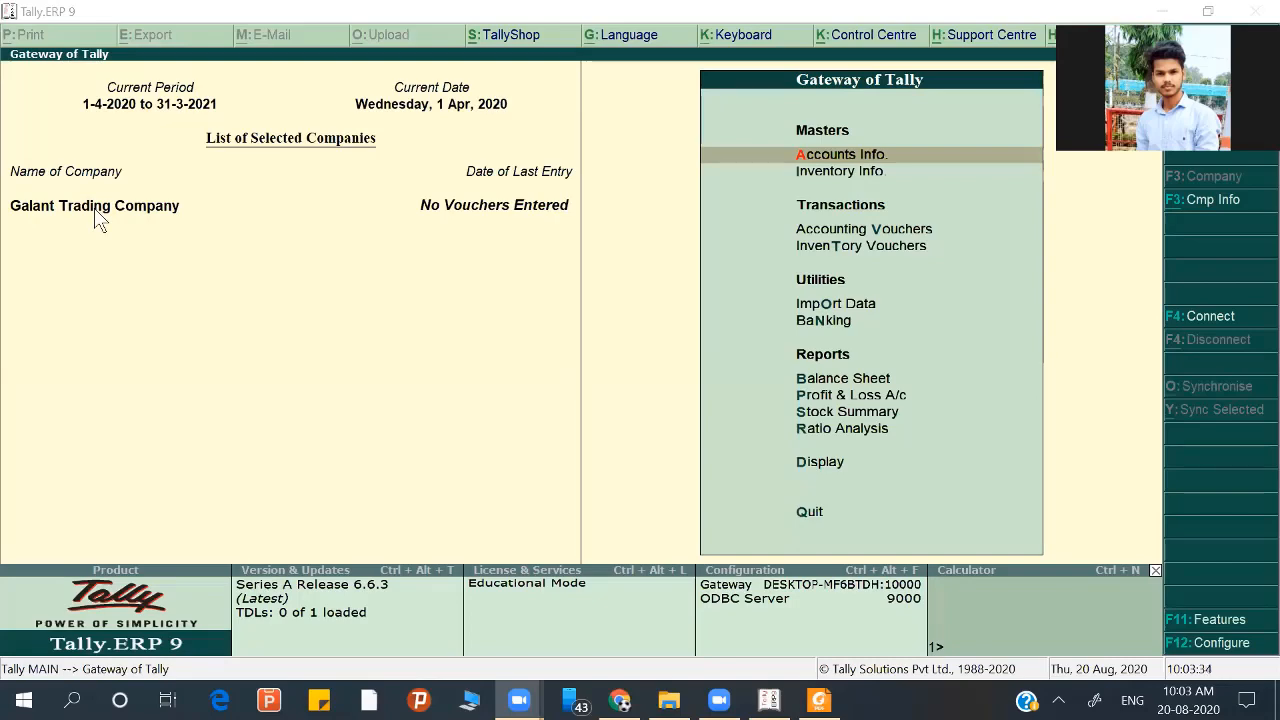
Step: Review Galant Trading Company's alteration form without changes, then bring the assignment PDF forward
key(alt+F3)
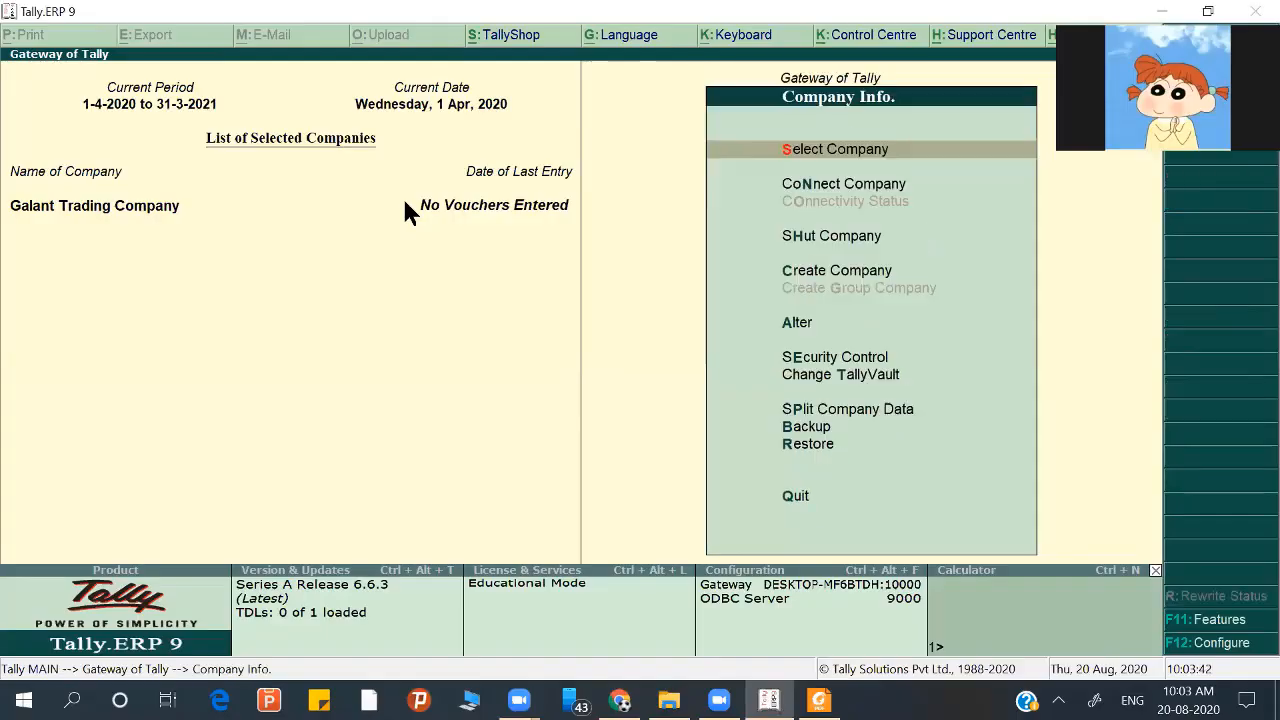
key(Down)
key(Down)
key(Down)
key(Down)
key(Return)
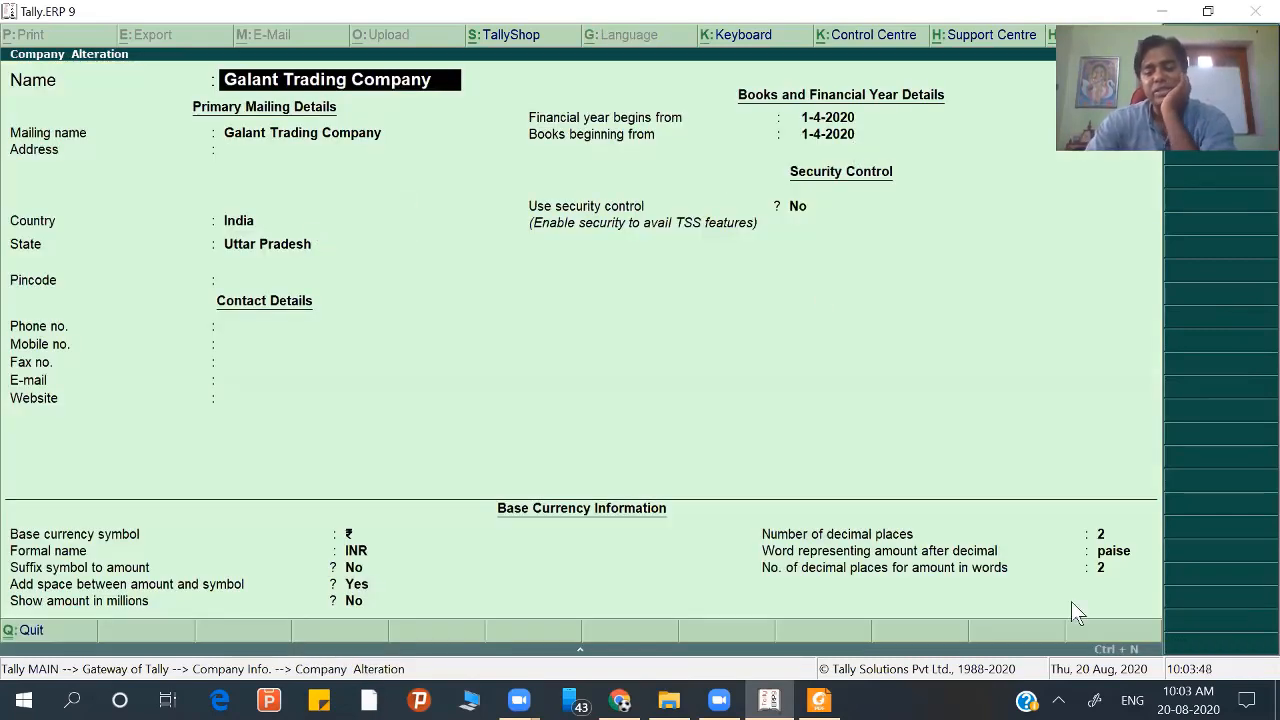
key(Escape)
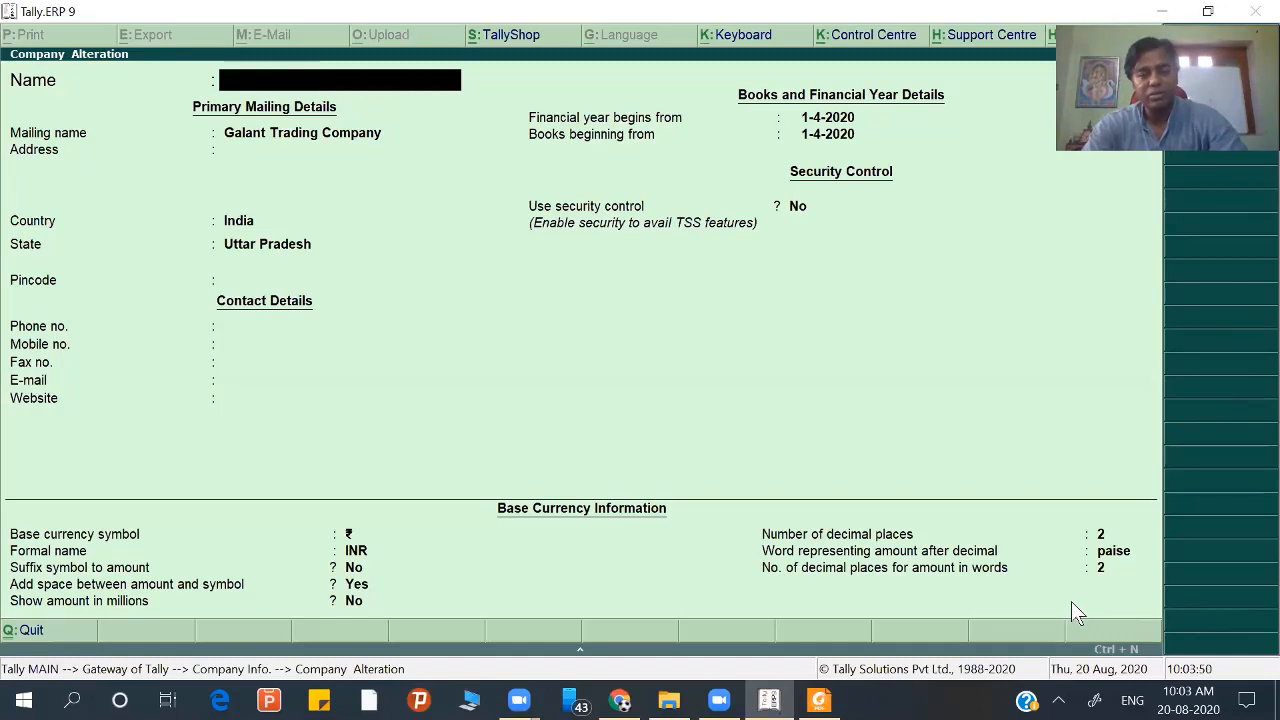
key(Escape)
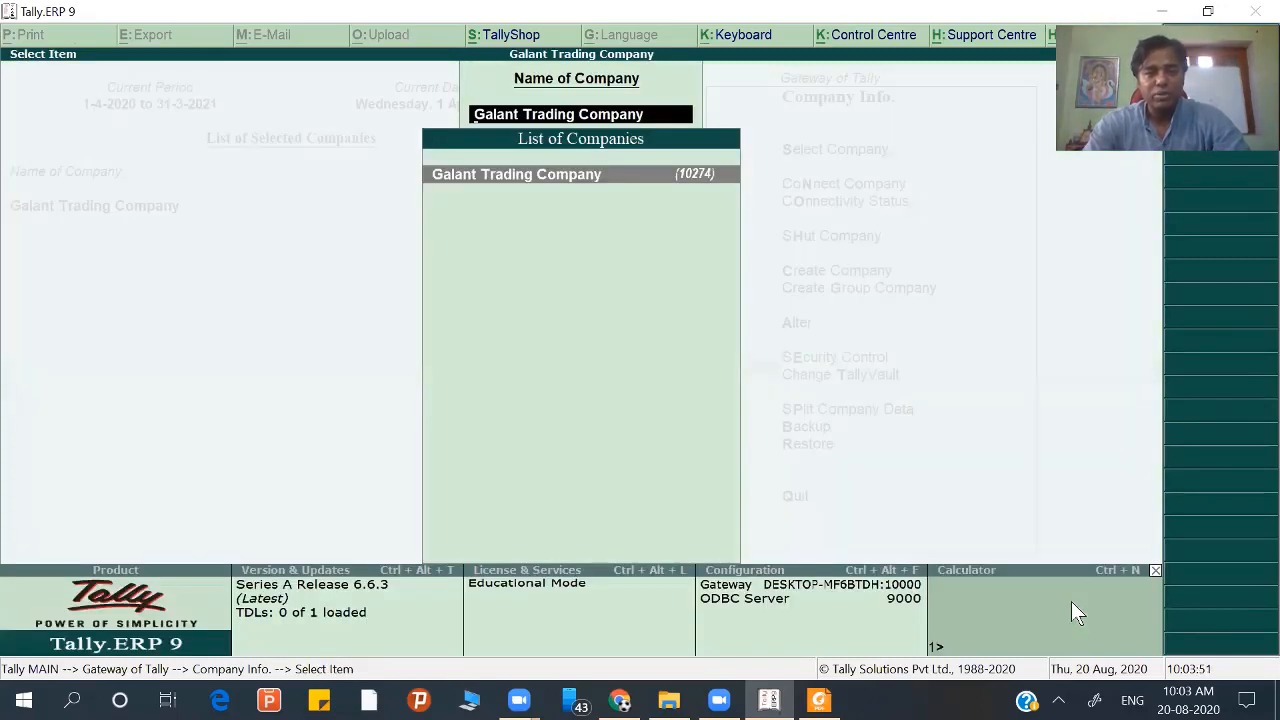
key(Escape)
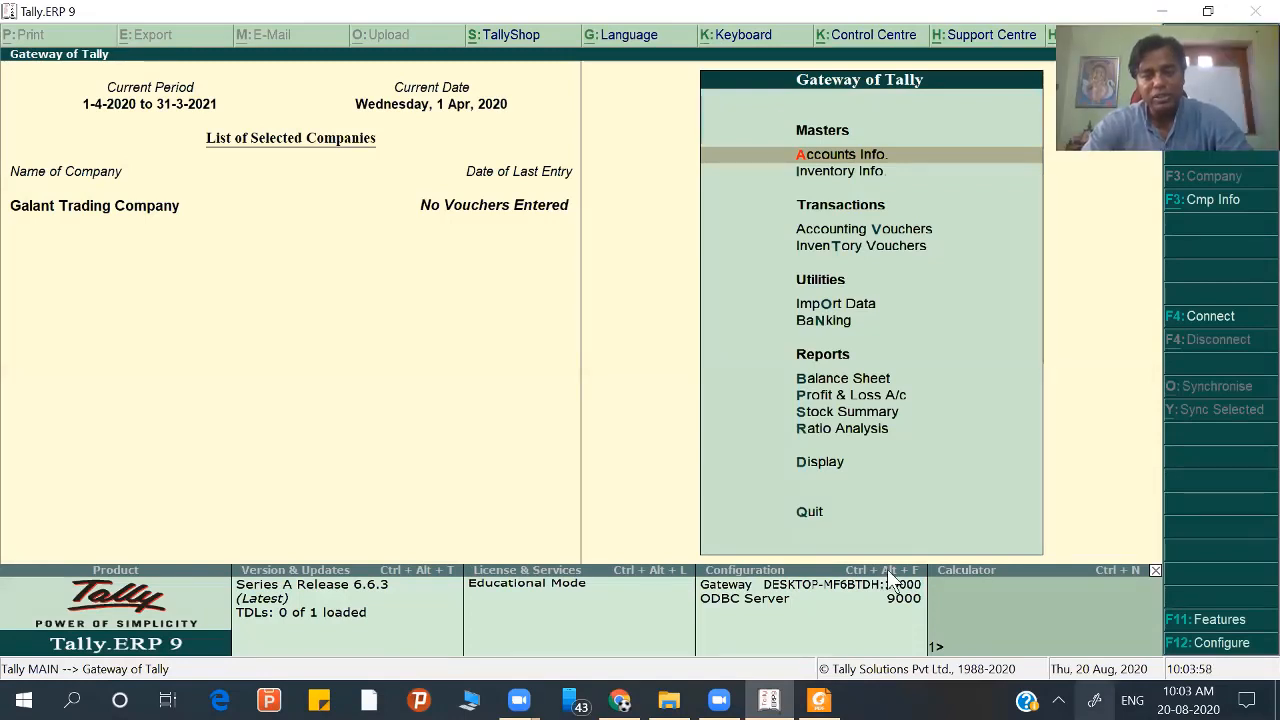
click(819, 700)
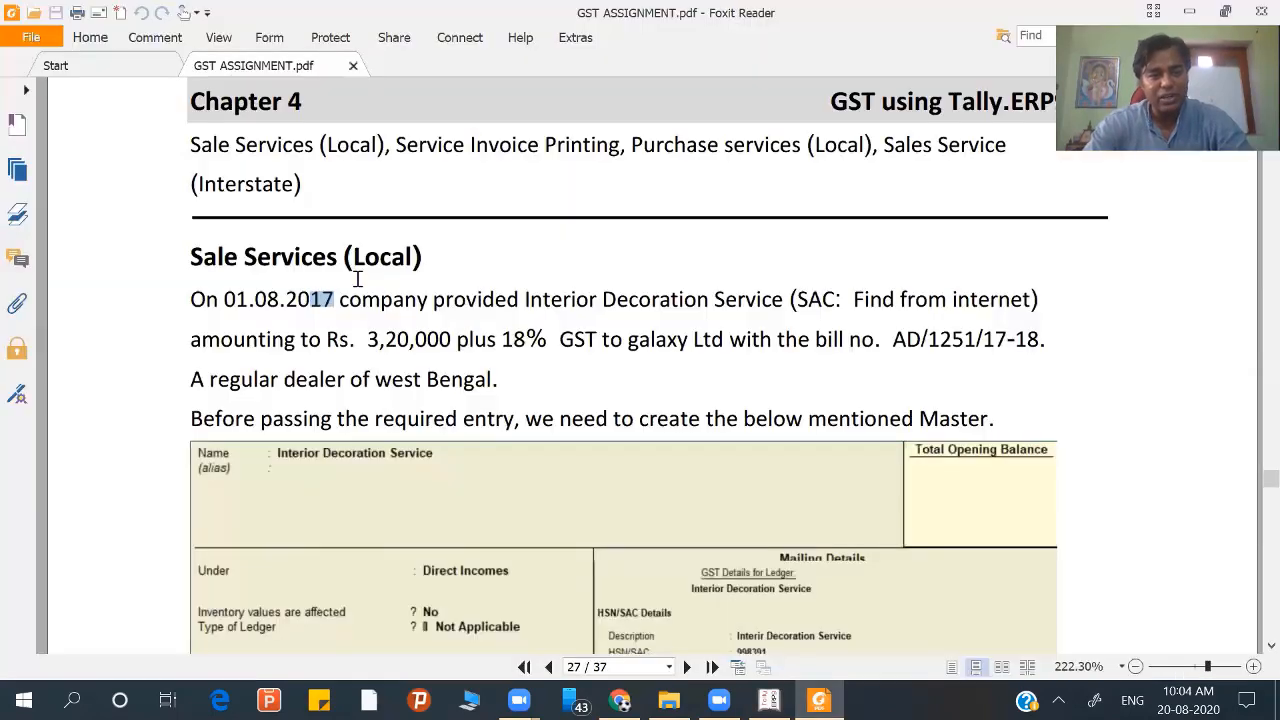
click(363, 303)
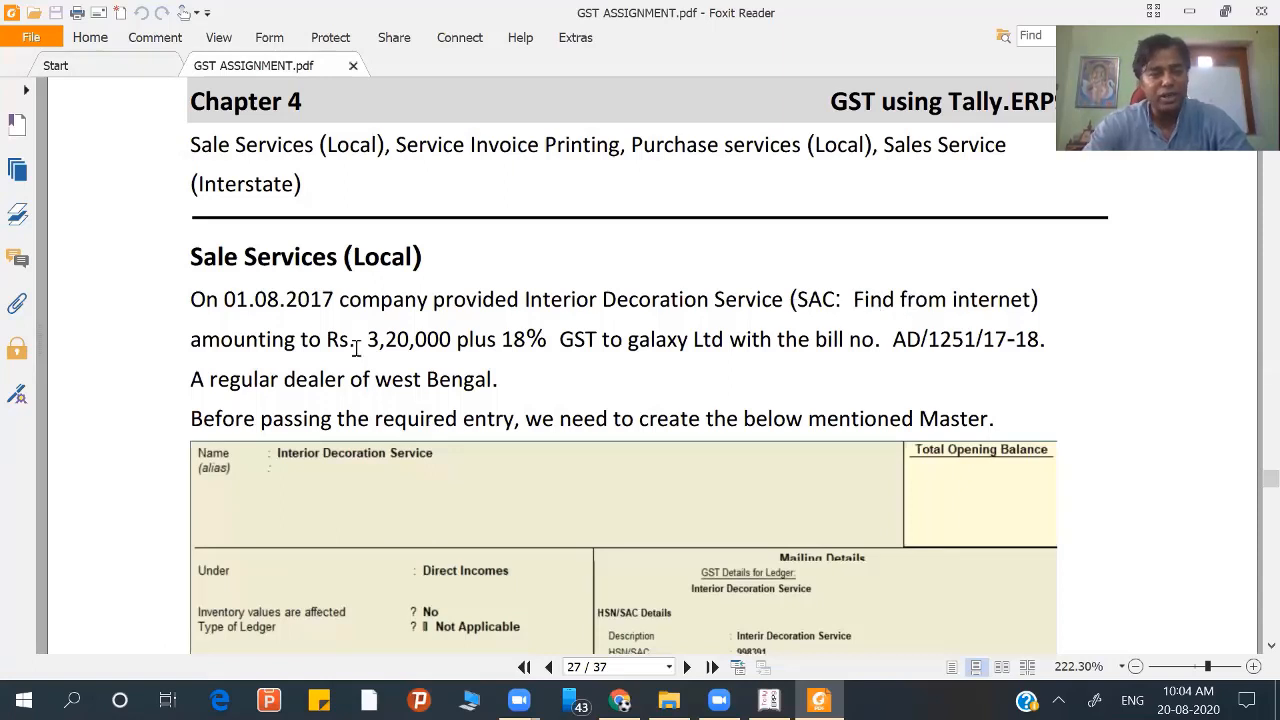
Step: Check the Rs. 3,20,000 sale amount and 18% GST rate in the PDF, then return to Tally
drag(455, 345, 378, 342)
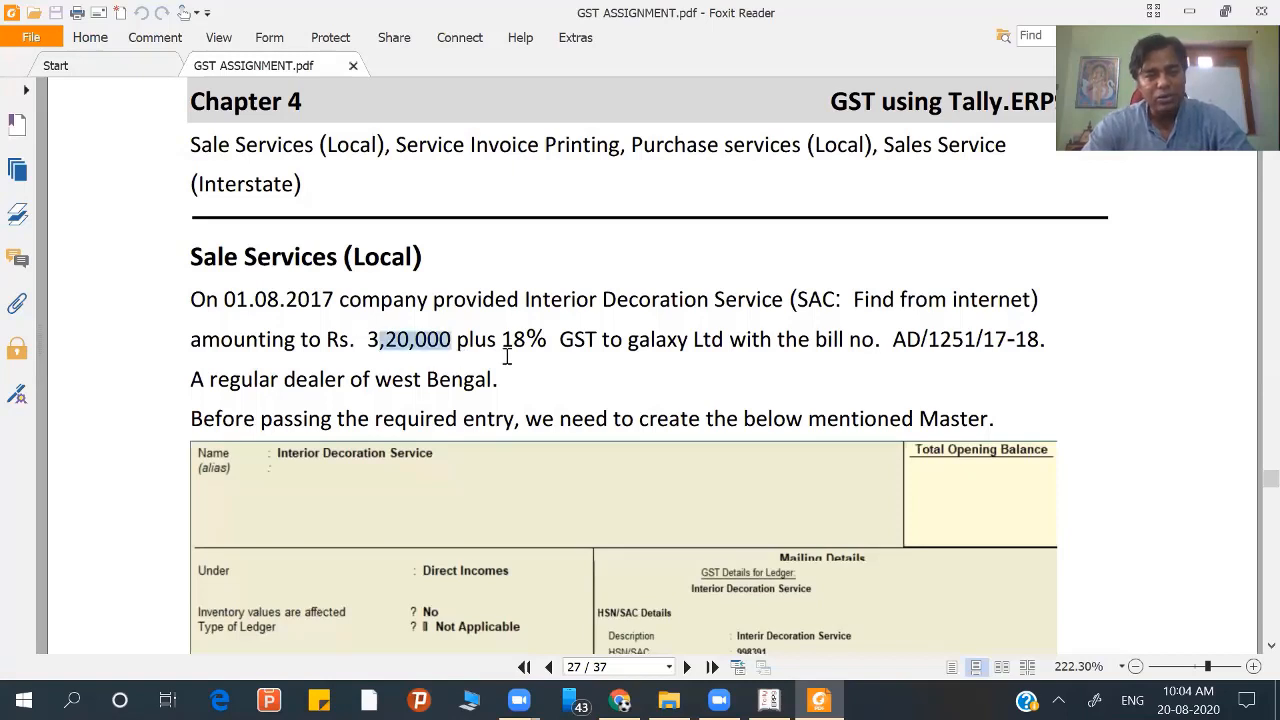
drag(552, 350, 501, 348)
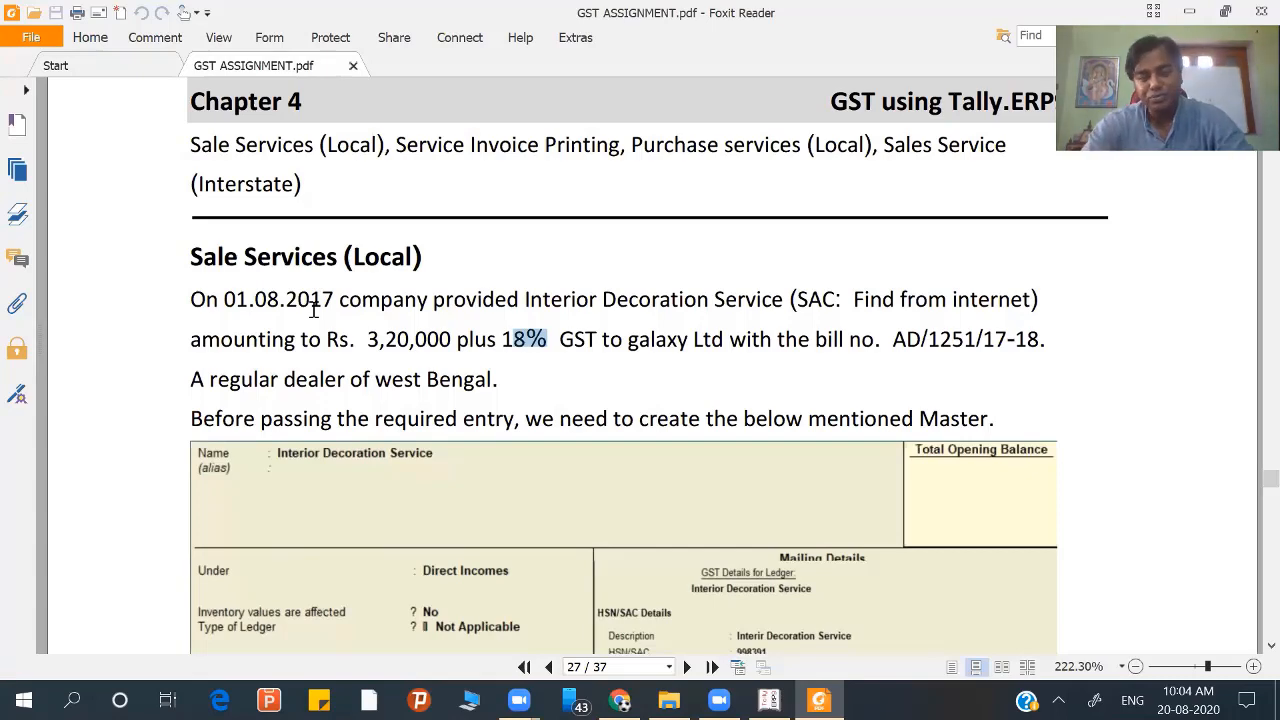
key(alt+Tab)
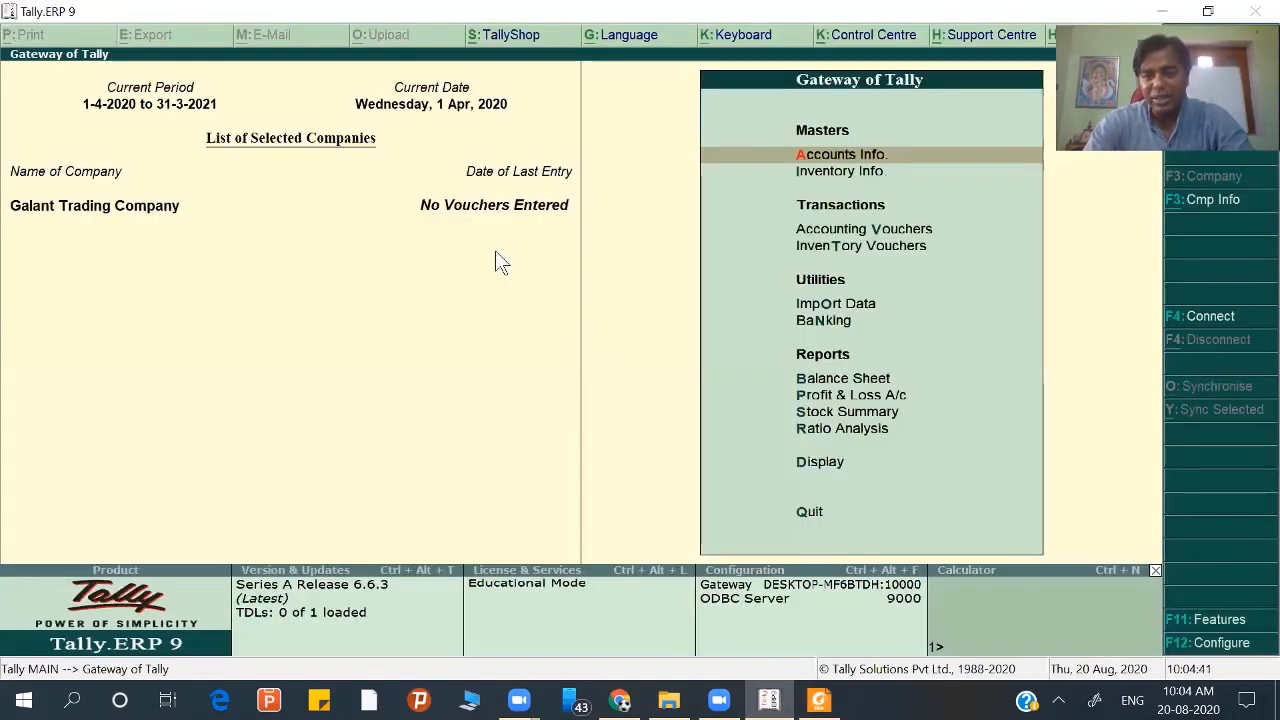
Step: Start a new ledger from Accounts Info > Ledgers > Create
key(Return)
key(l)
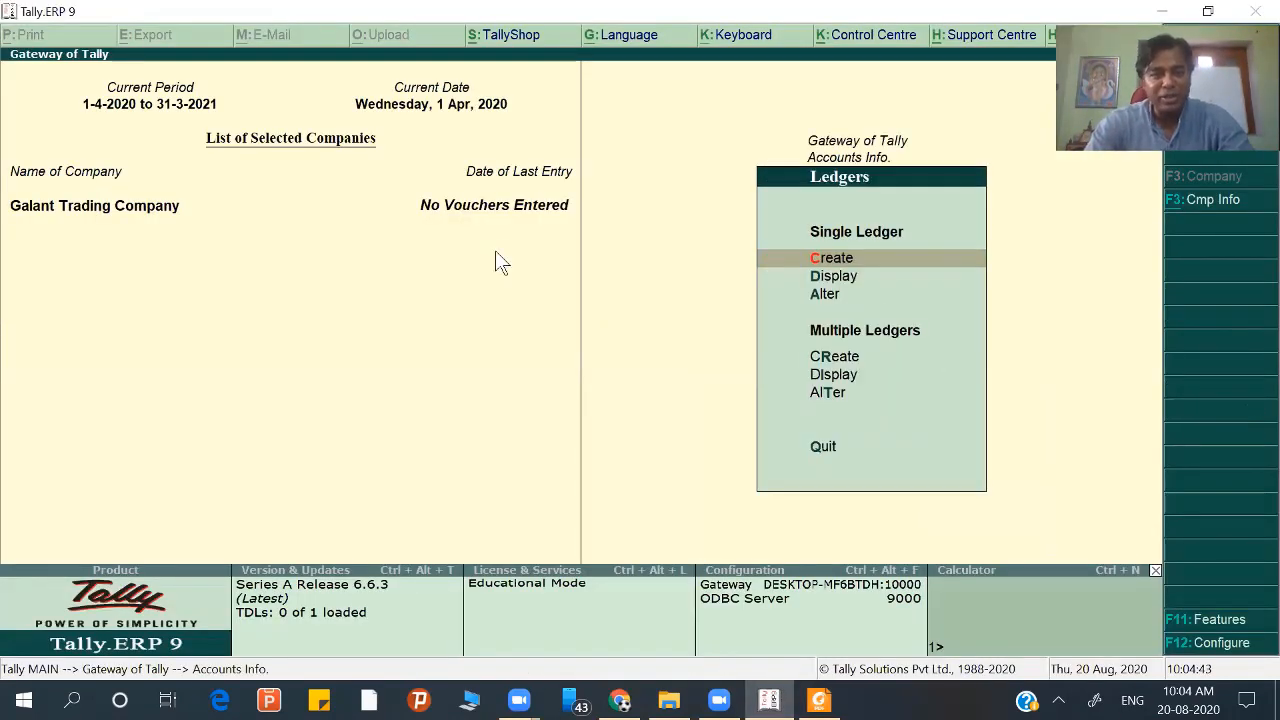
key(Return)
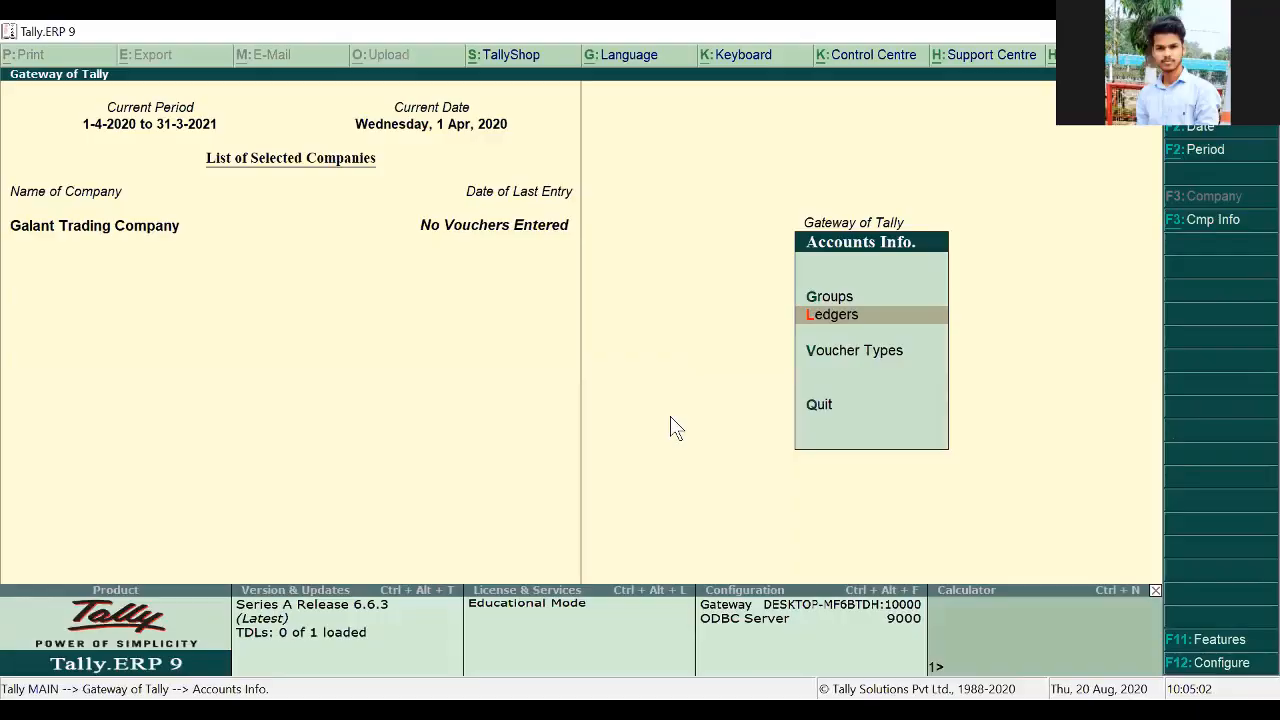
key(Return)
key(c)
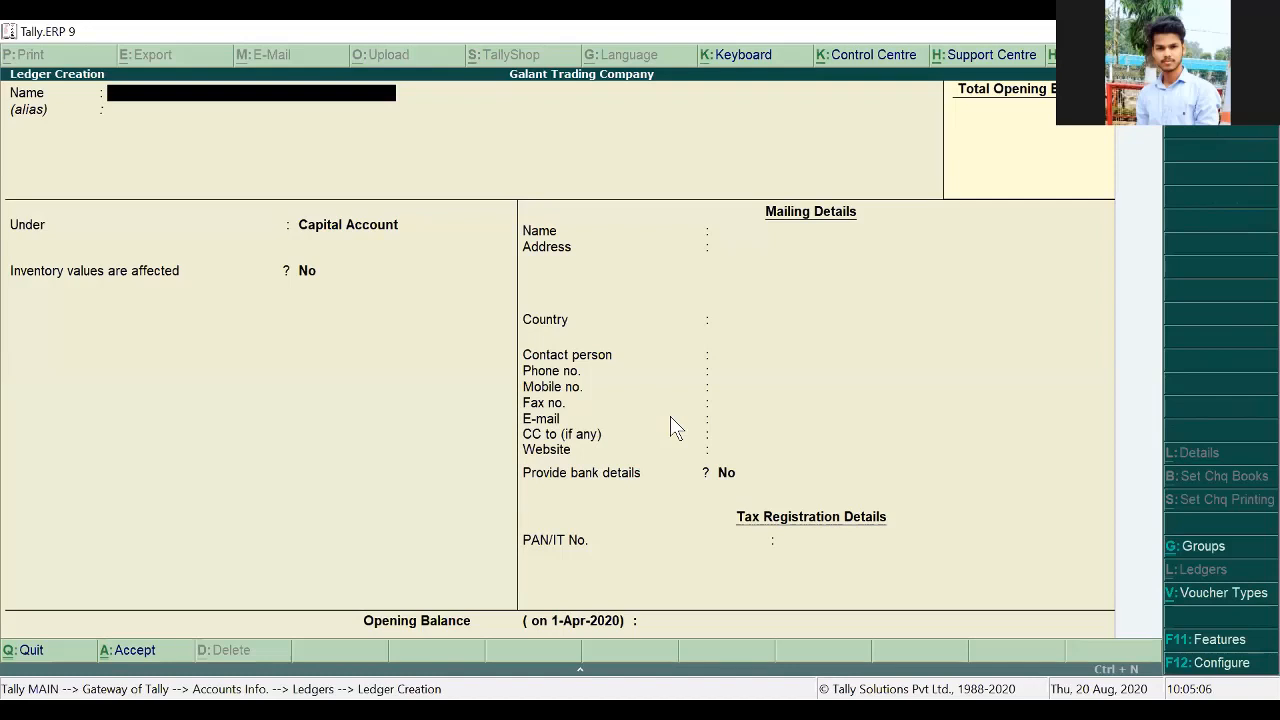
Step: Draft a Purchase ledger under Purchase Accounts with inventory values affected, then abandon it unsaved
text(Purchase)
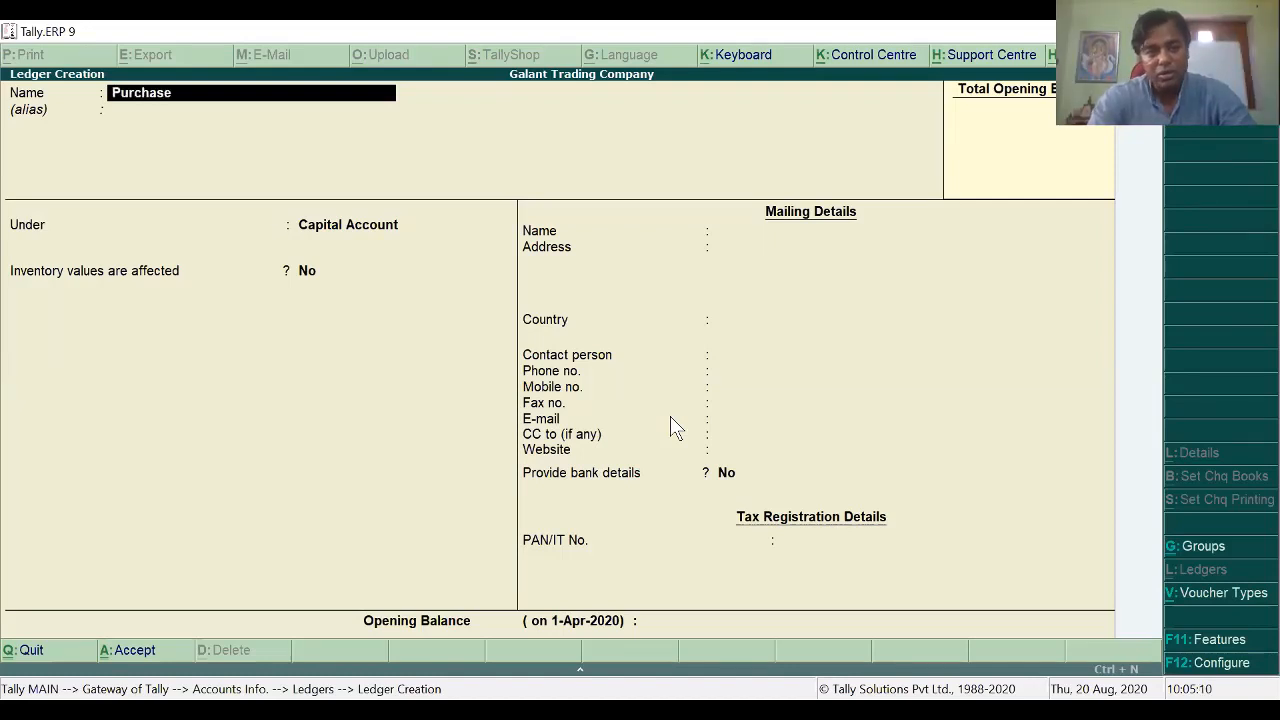
key(Return)
text(P)
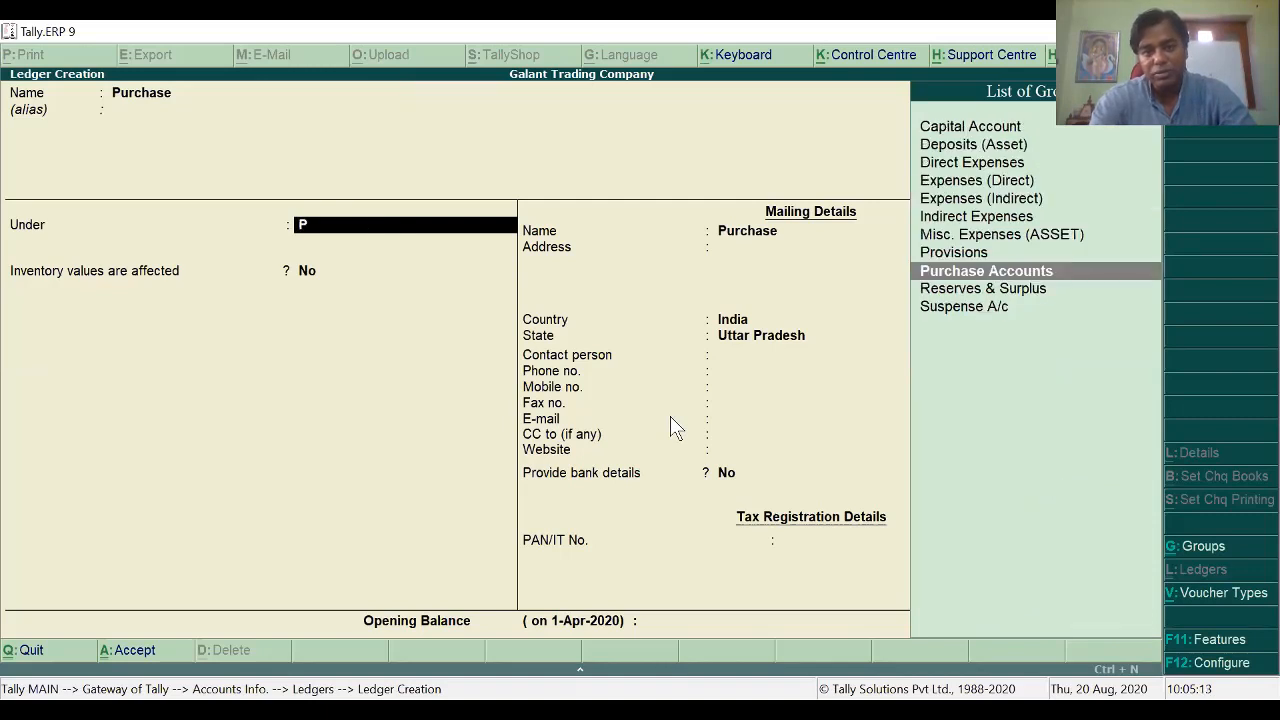
key(Return)
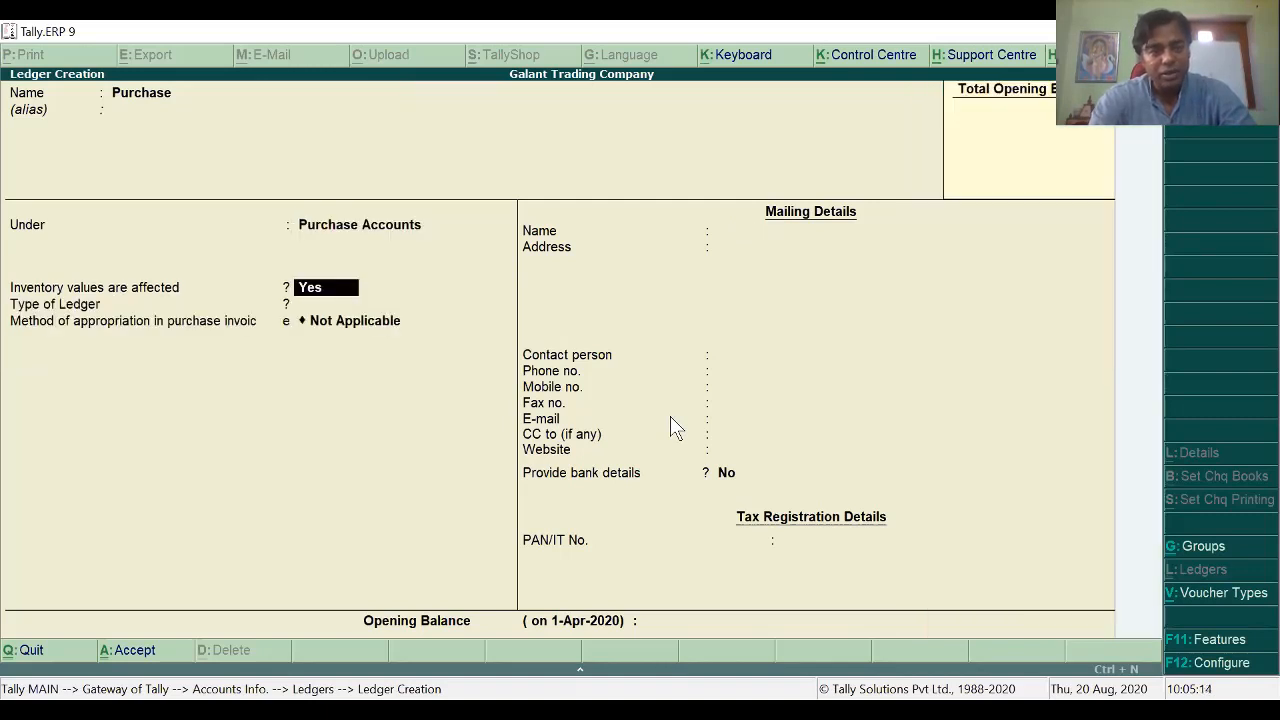
key(Return)
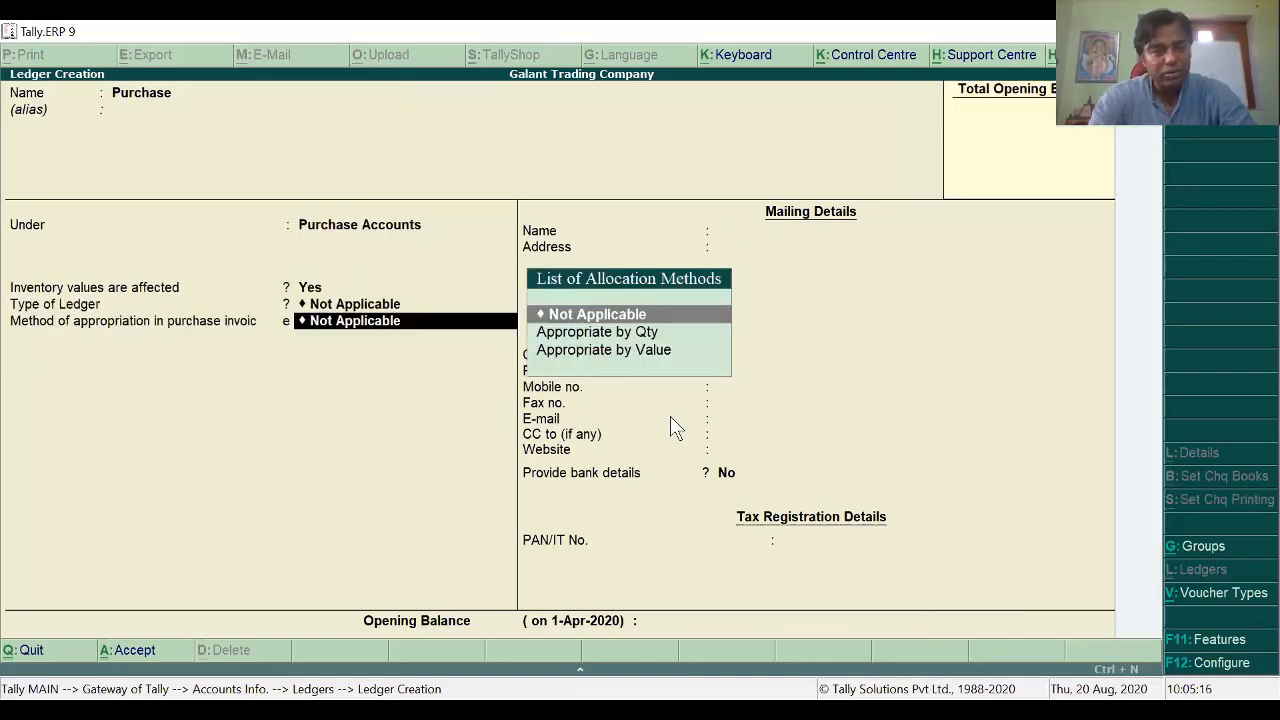
key(BackSpace)
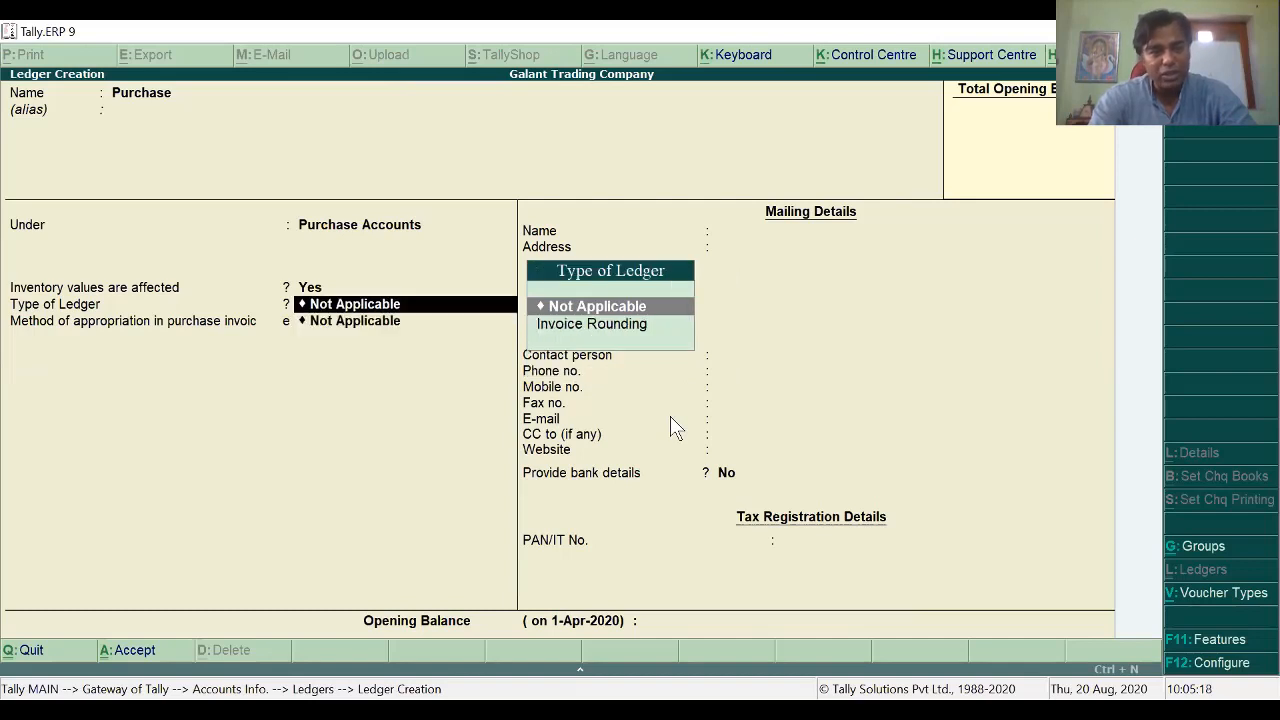
key(Return)
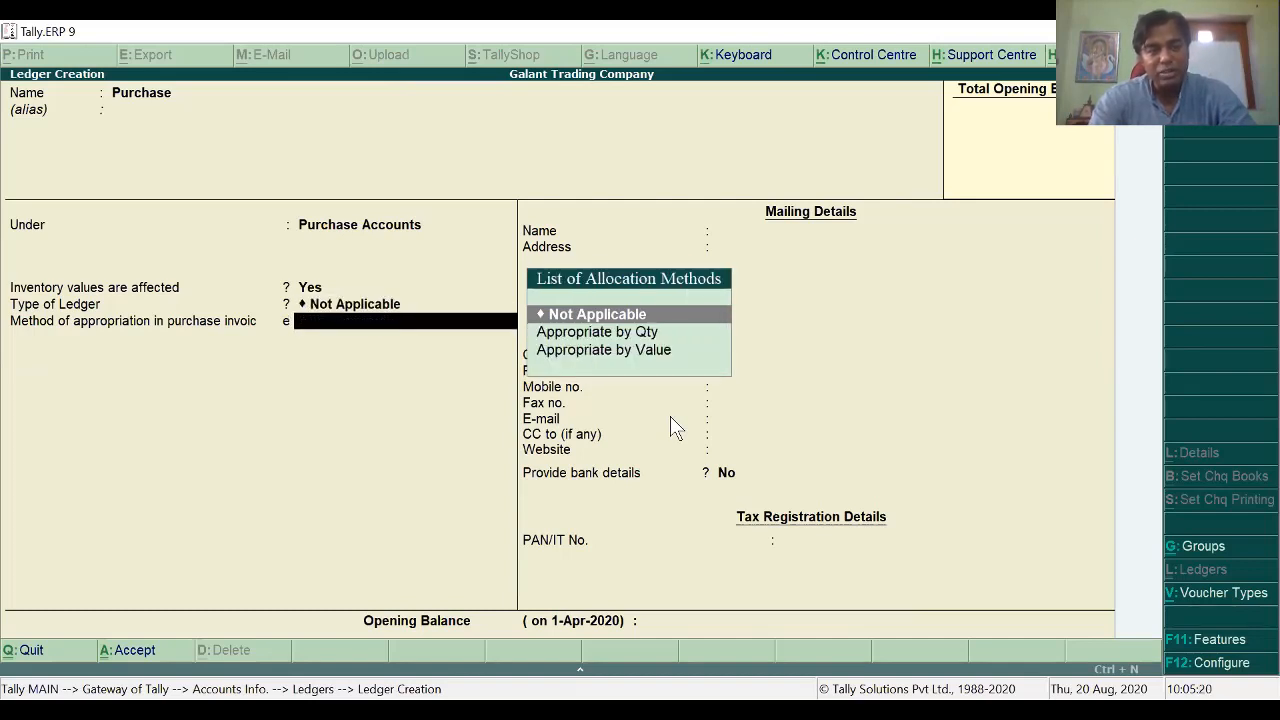
key(Escape)
key(Escape)
key(Escape)
key(Escape)
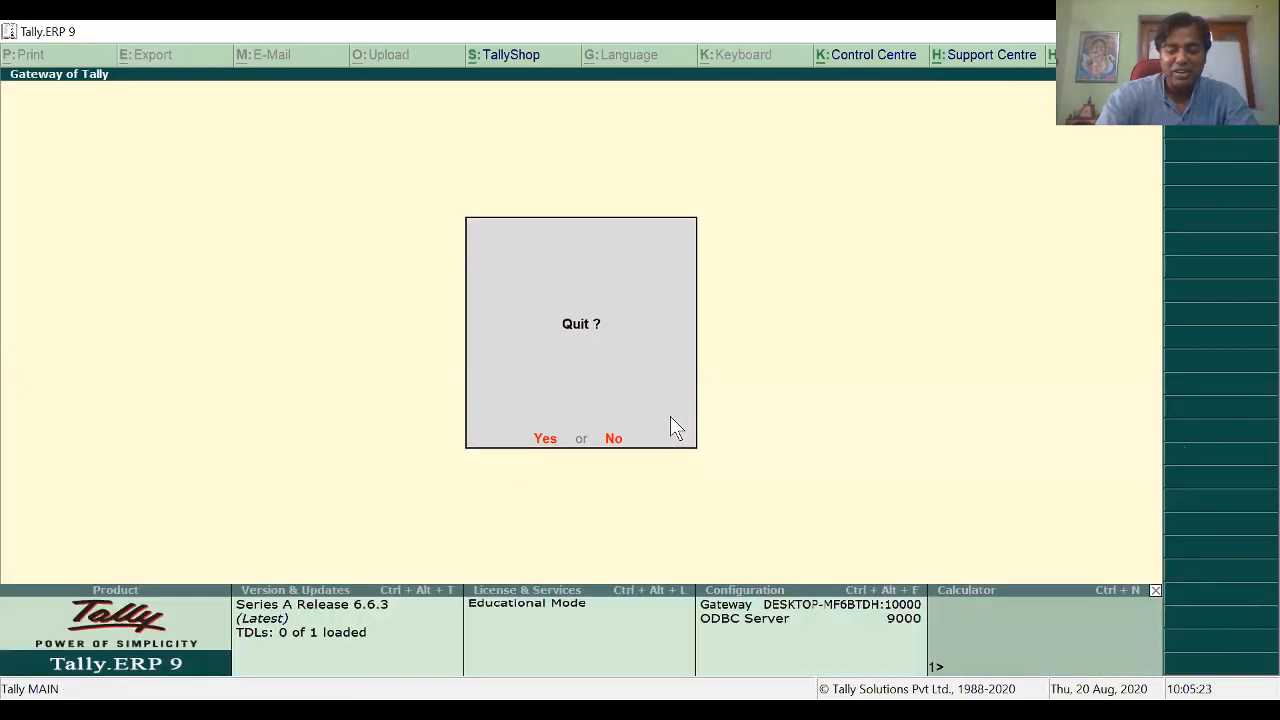
Step: Decline quitting and open the company's Statutory & Taxation features
key(n)
key(F11)
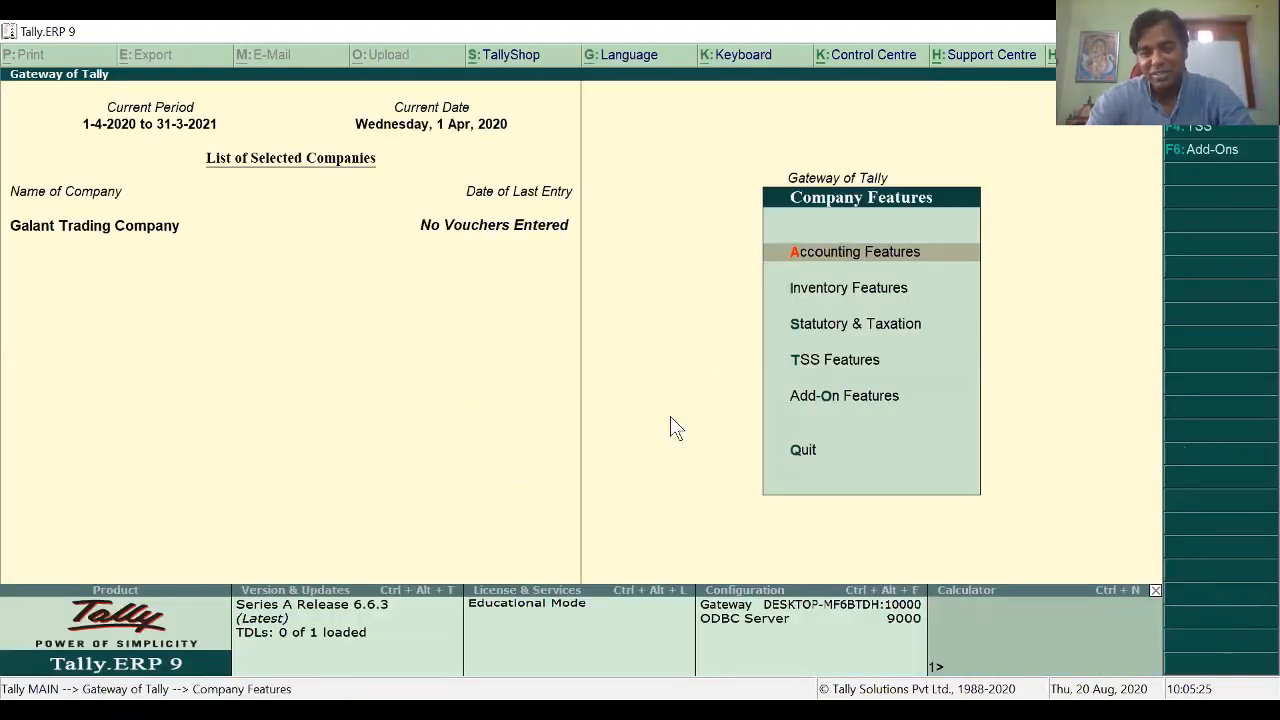
key(Down)
key(Down)
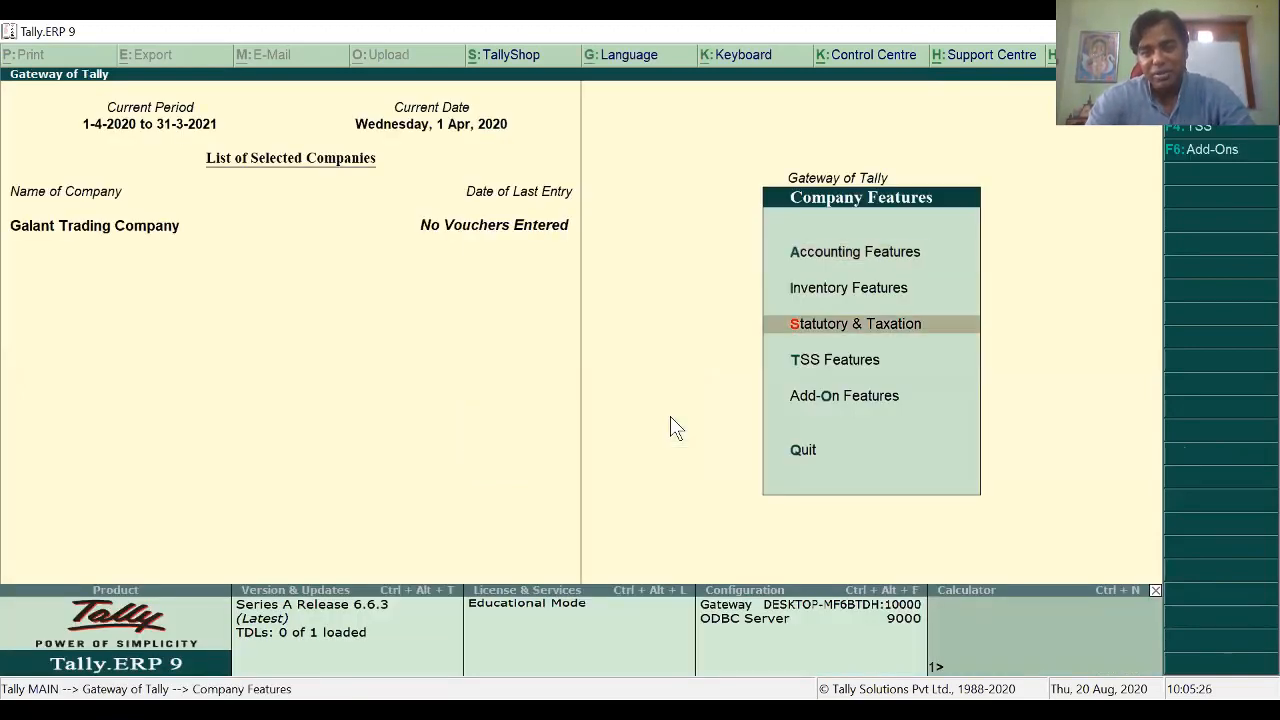
key(Return)
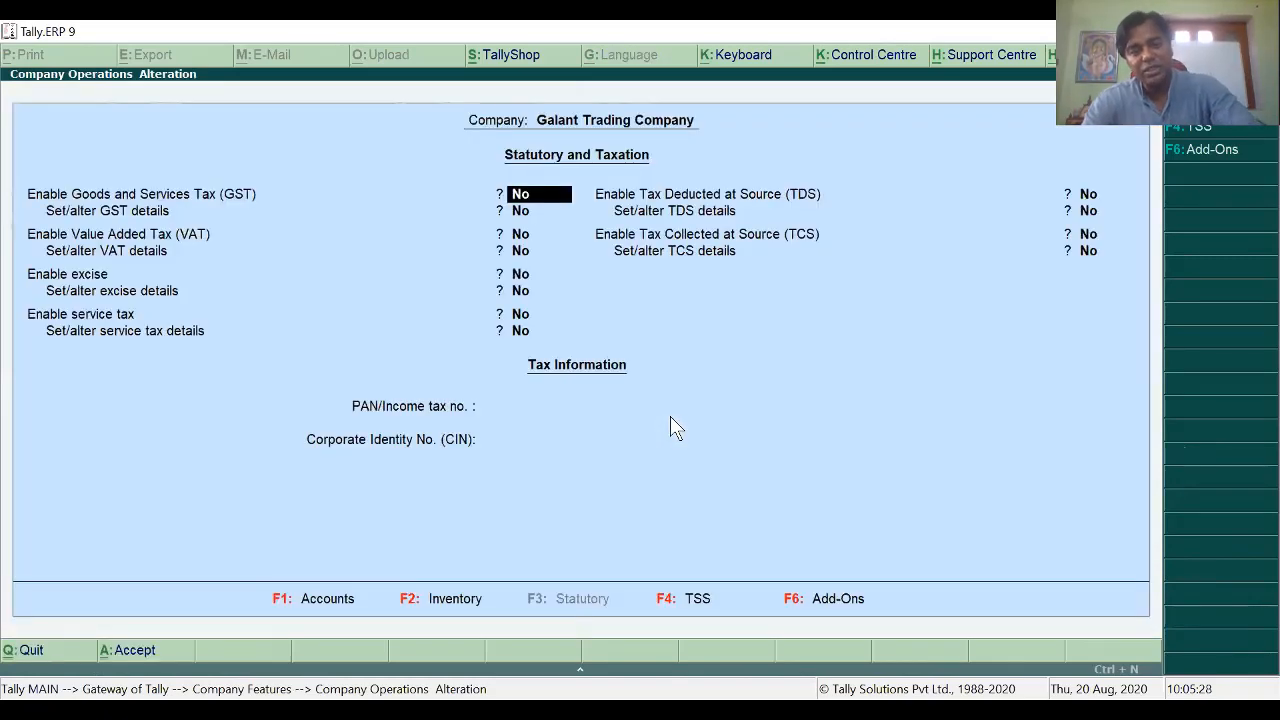
Step: Enable GST with Uttar Pradesh as state and 1-Apr-2020 start, checking the PDF's GST Details reference
text(y)
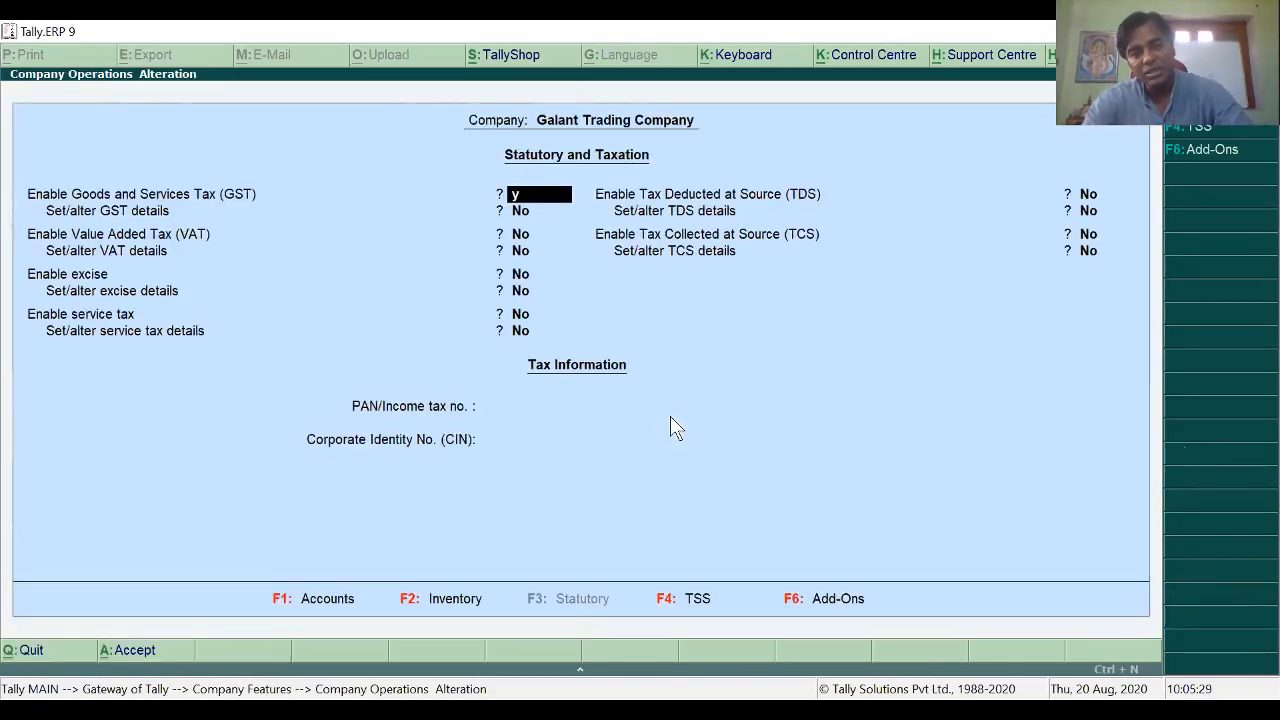
key(Return)
text(y)
key(Return)
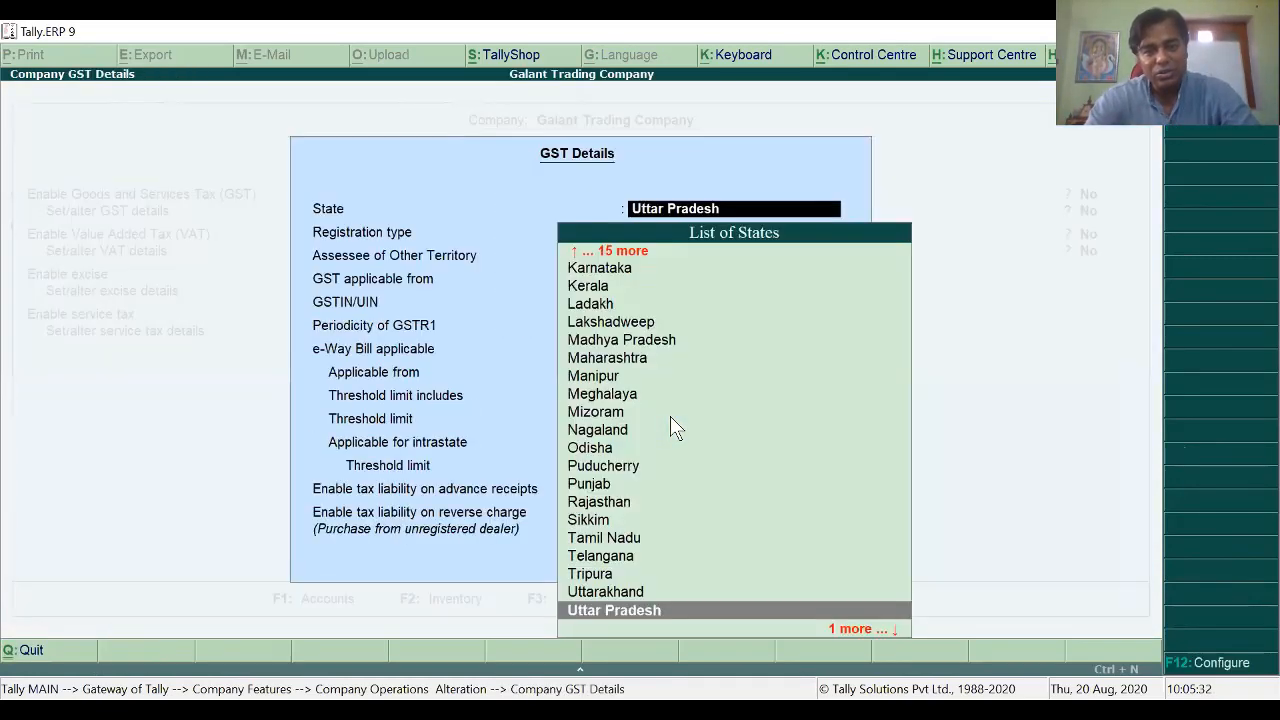
key(Return)
key(Return)
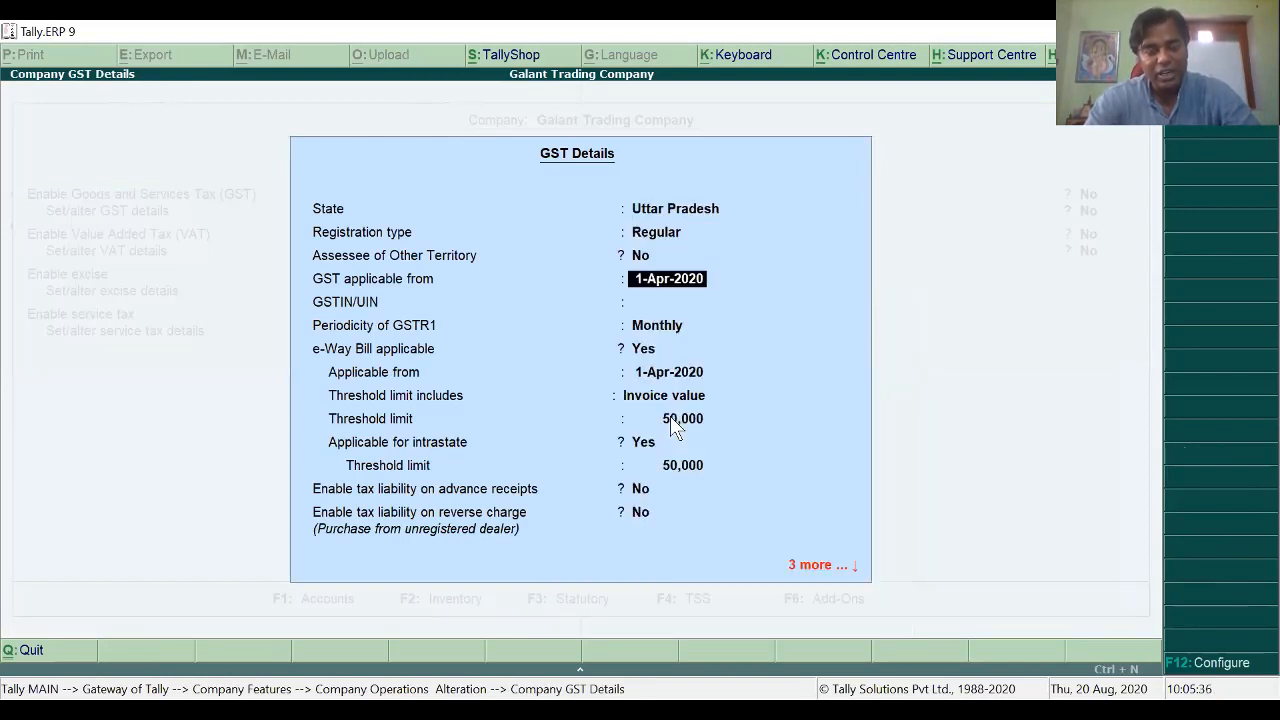
key(Return)
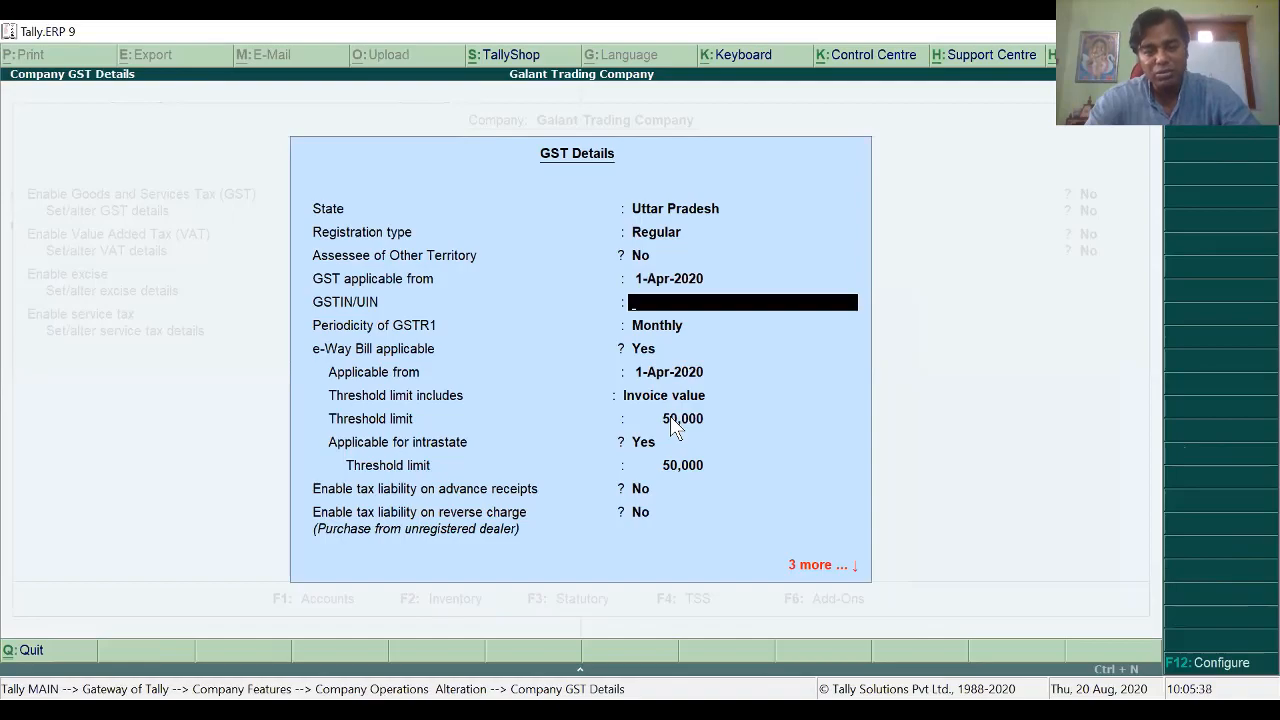
key(alt+Tab)
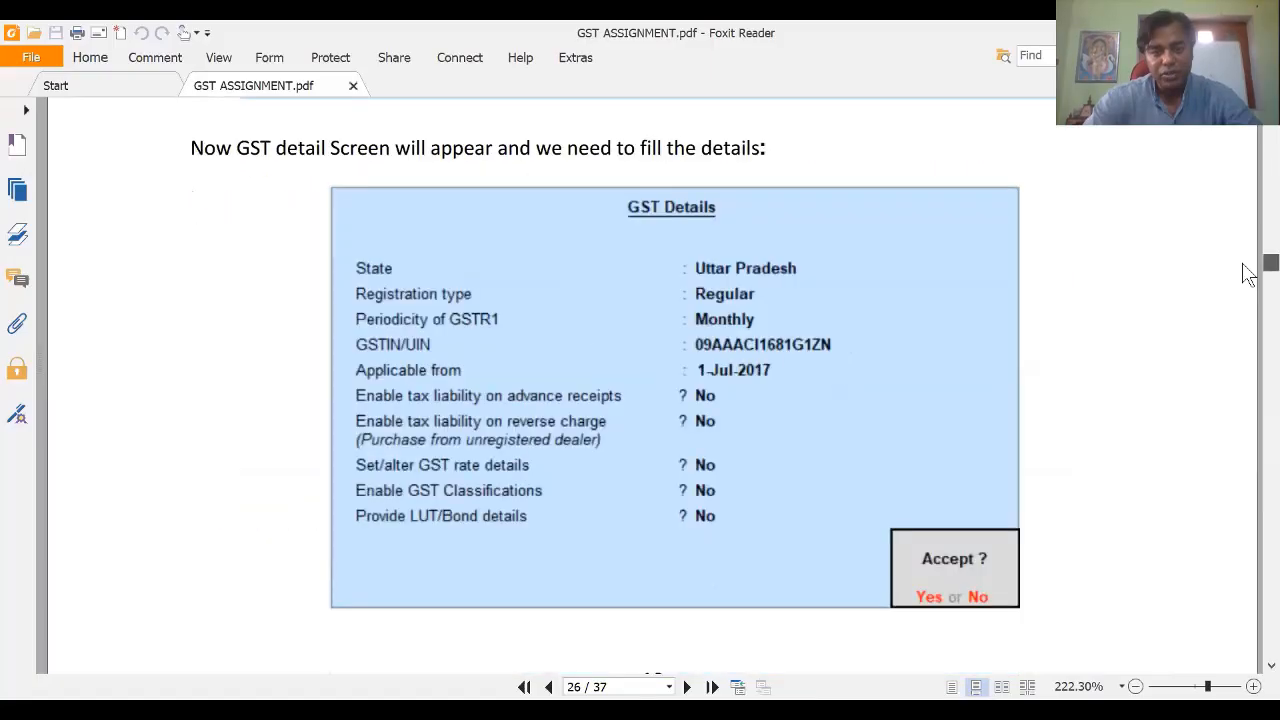
scroll(1248, 275, up, 2)
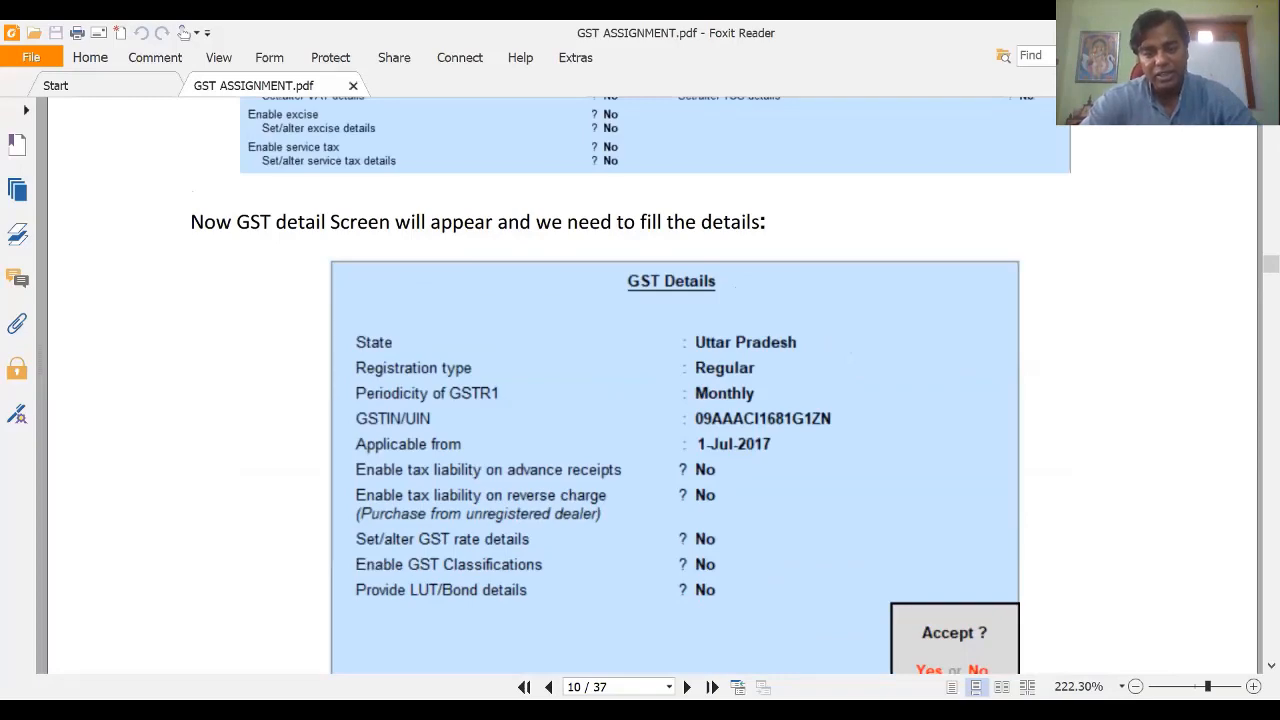
Step: Enter the company's GSTIN, keep Monthly GSTR1 and default e-Way Bill settings, and save the GST details
key(alt+Tab)
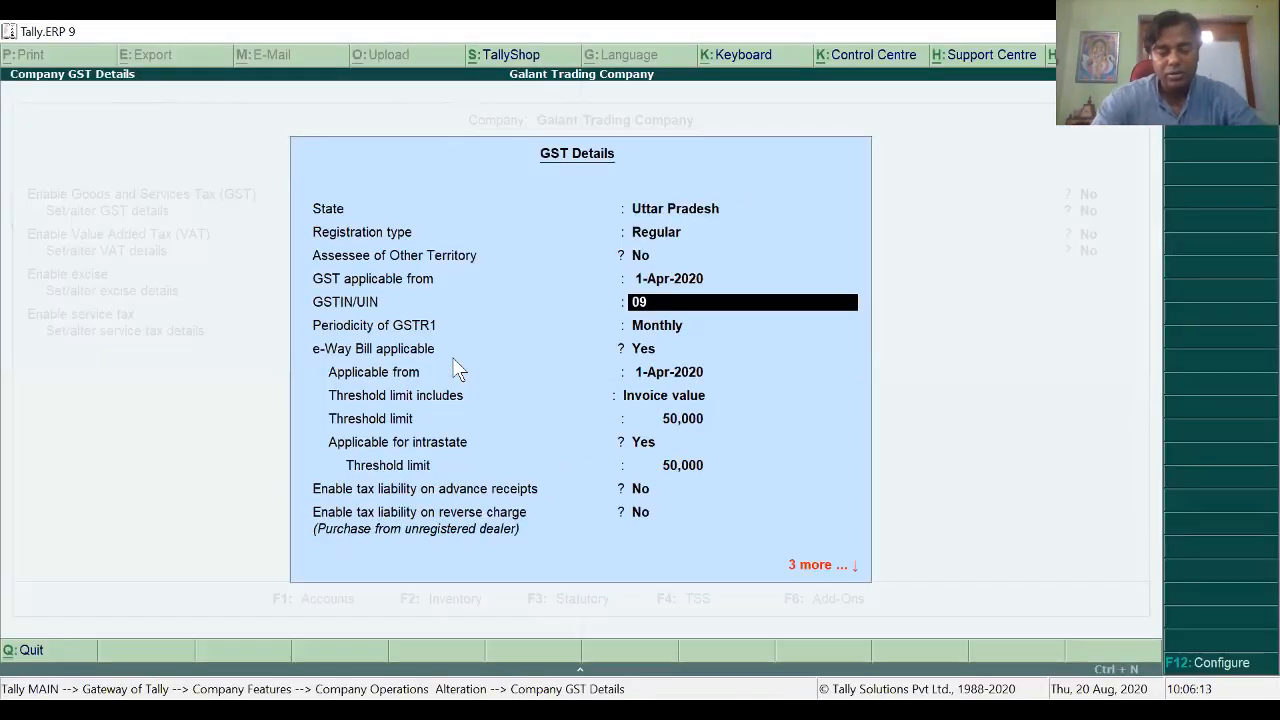
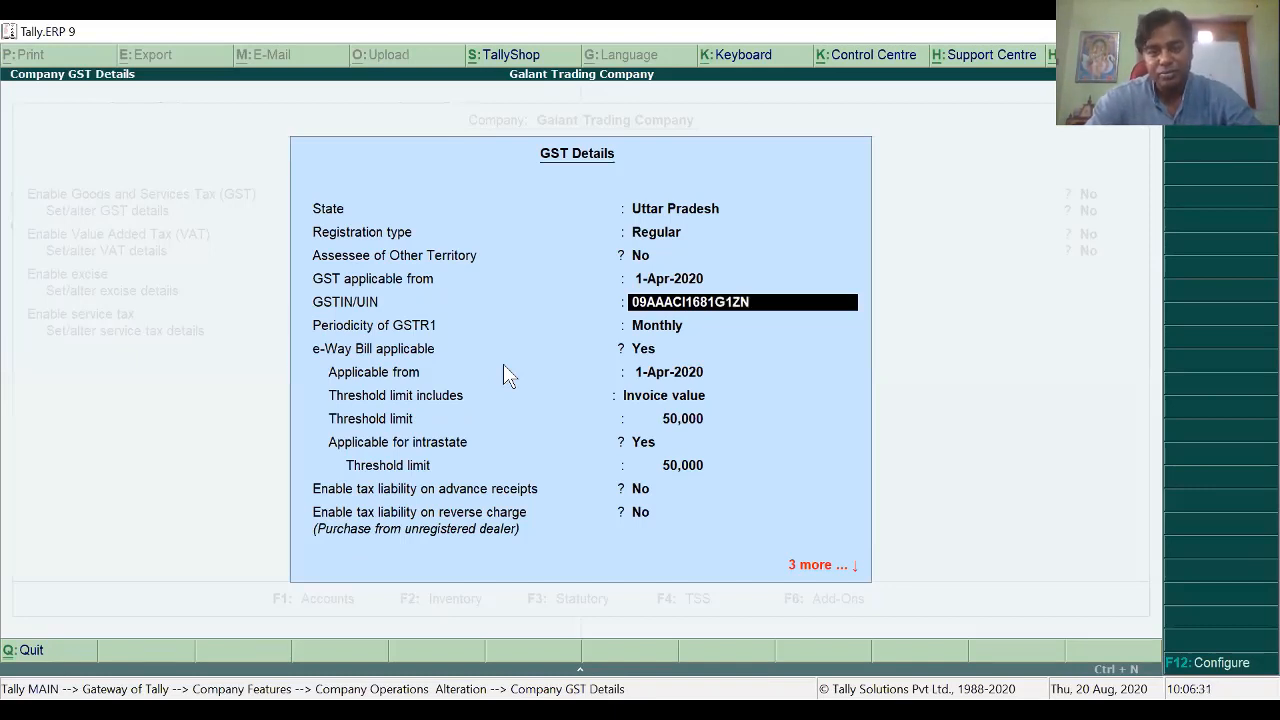
key(Return)
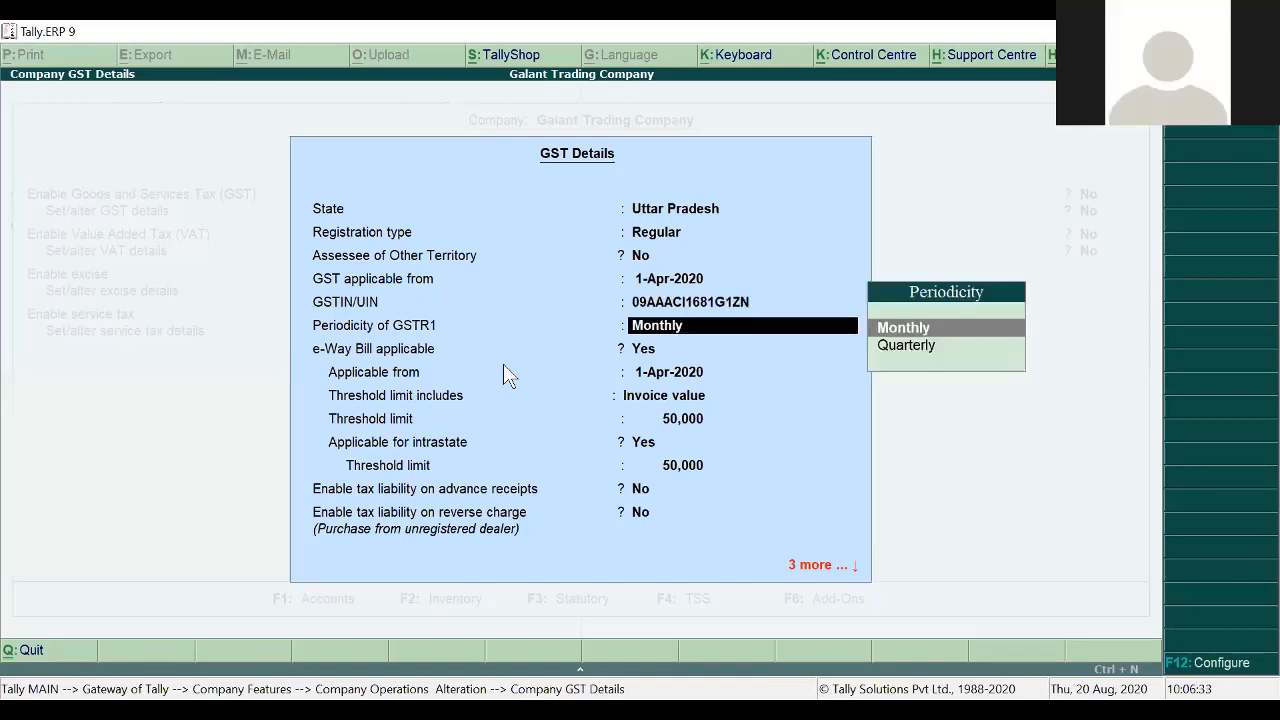
key(Return)
key(Return)
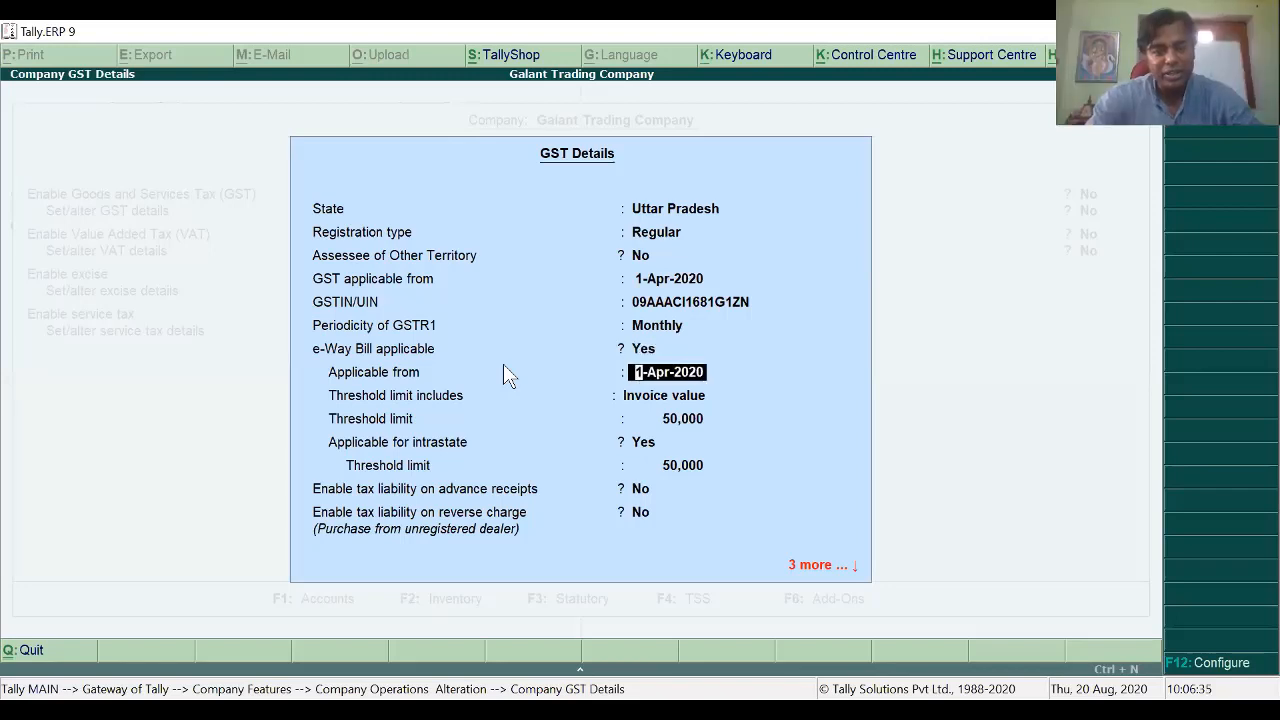
key(Return)
key(Return)
key(Return)
key(Return)
key(Return)
key(Return)
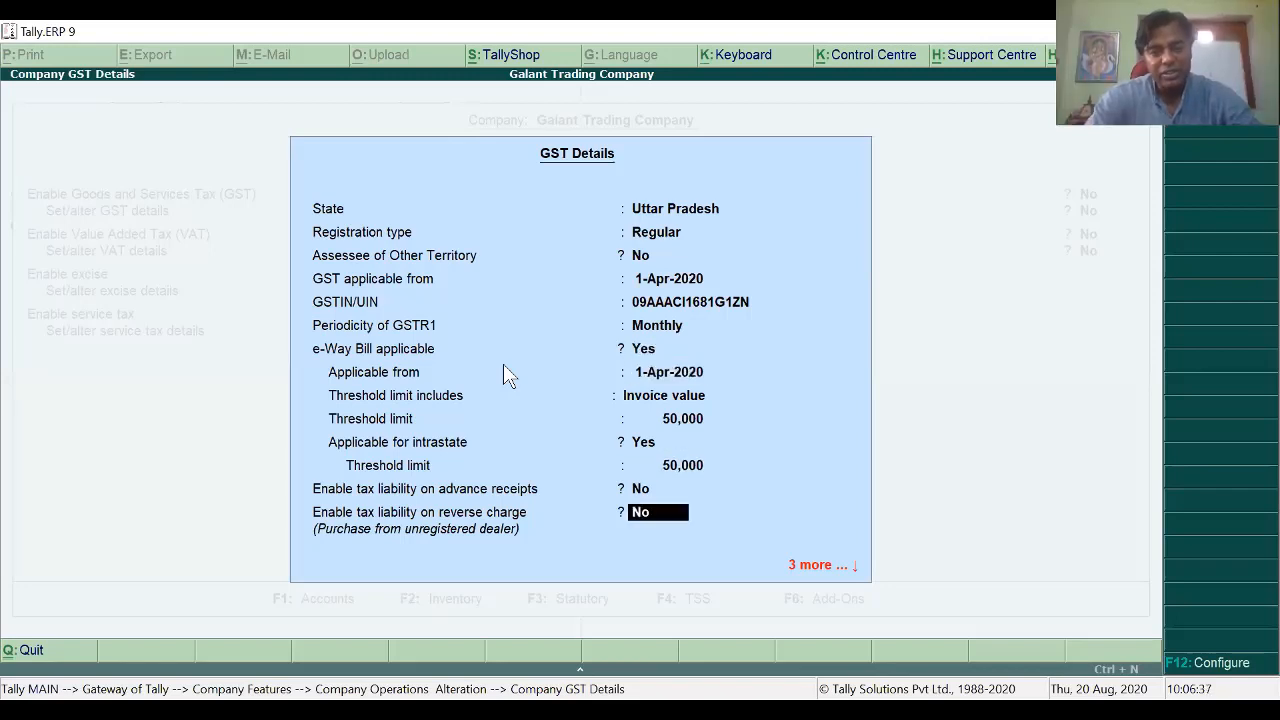
key(Return)
key(Return)
key(Return)
key(Return)
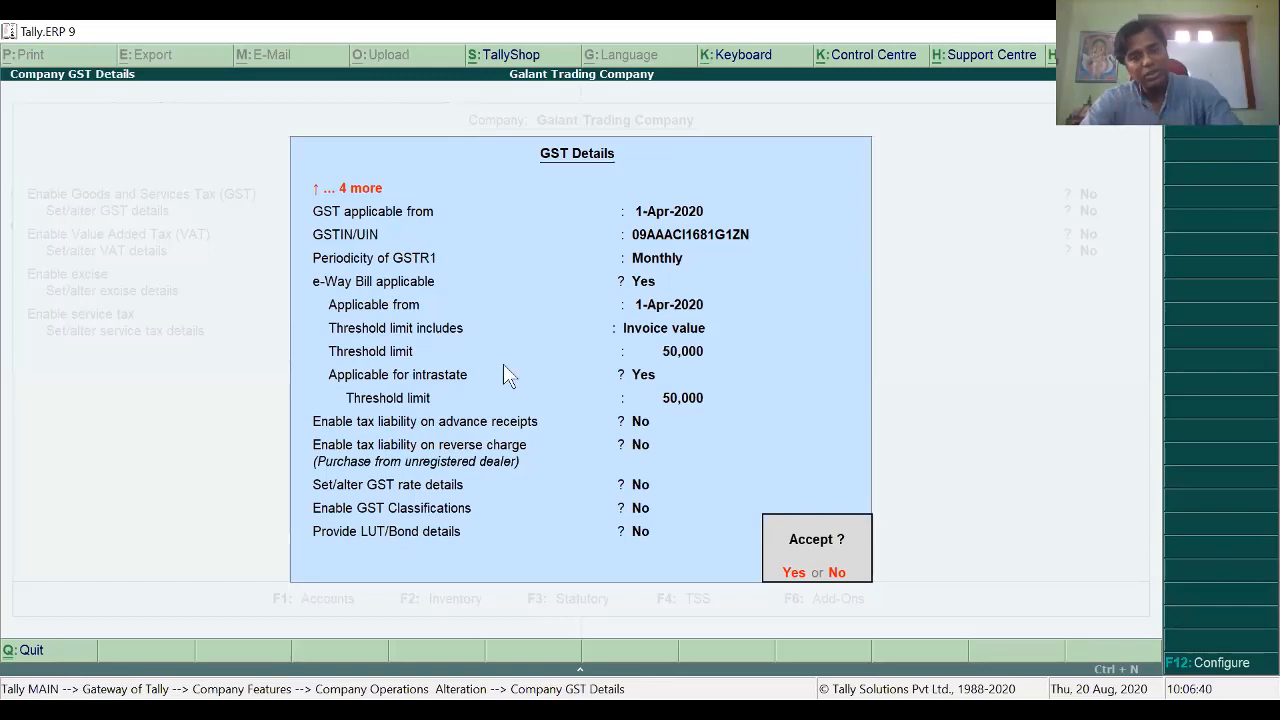
key(Return)
key(Return)
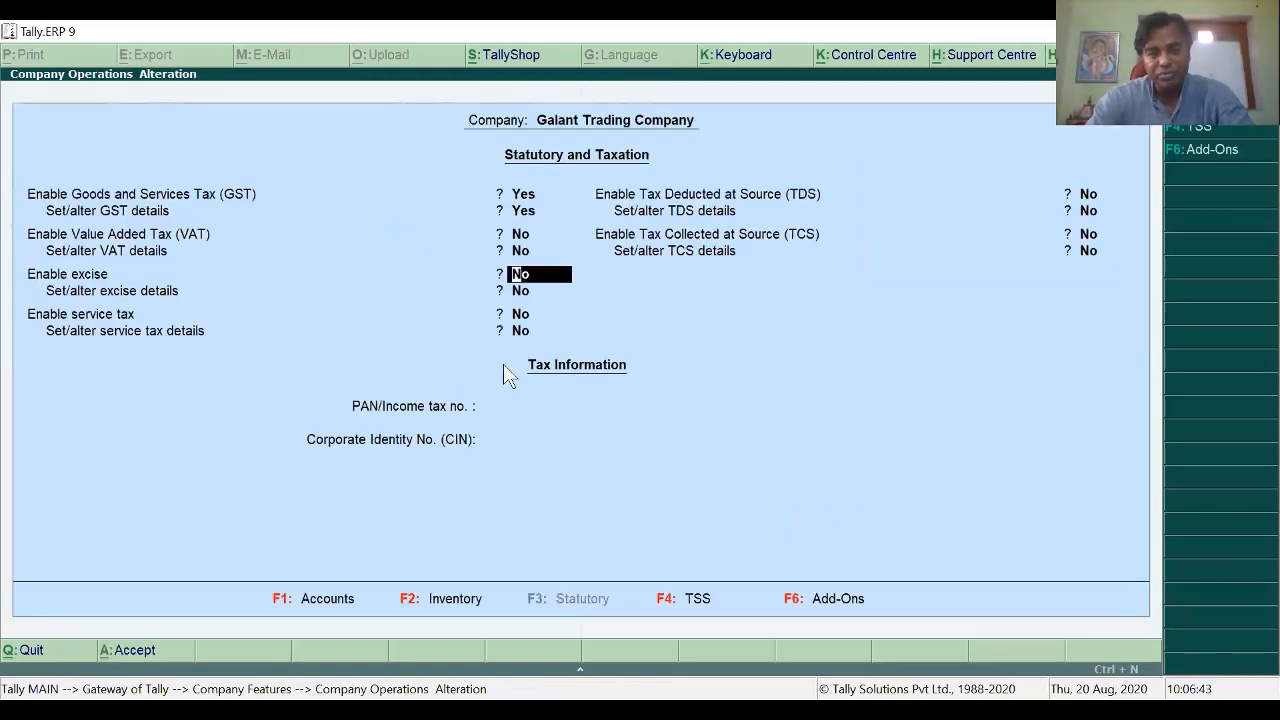
key(ctrl+a)
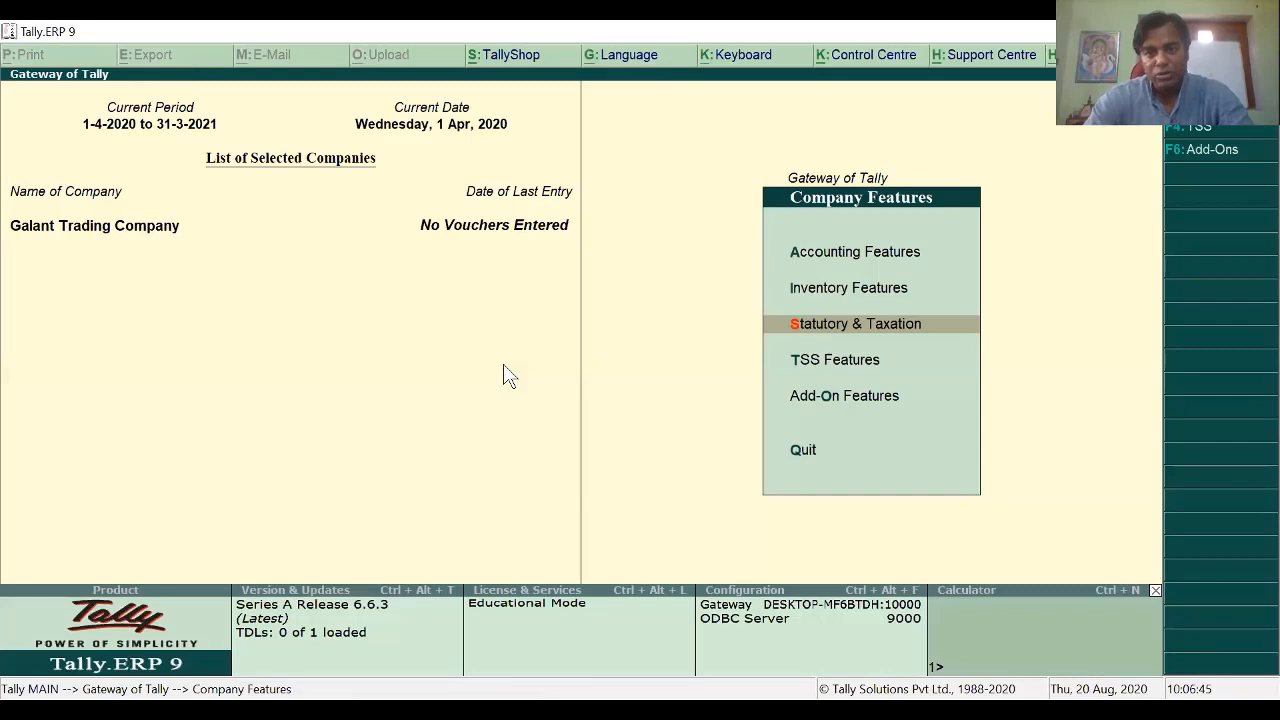
key(Escape)
key(Escape)
Step: Dismiss the quit prompt and start a new ledger from Accounts Info > Ledgers
key(n)
key(a)
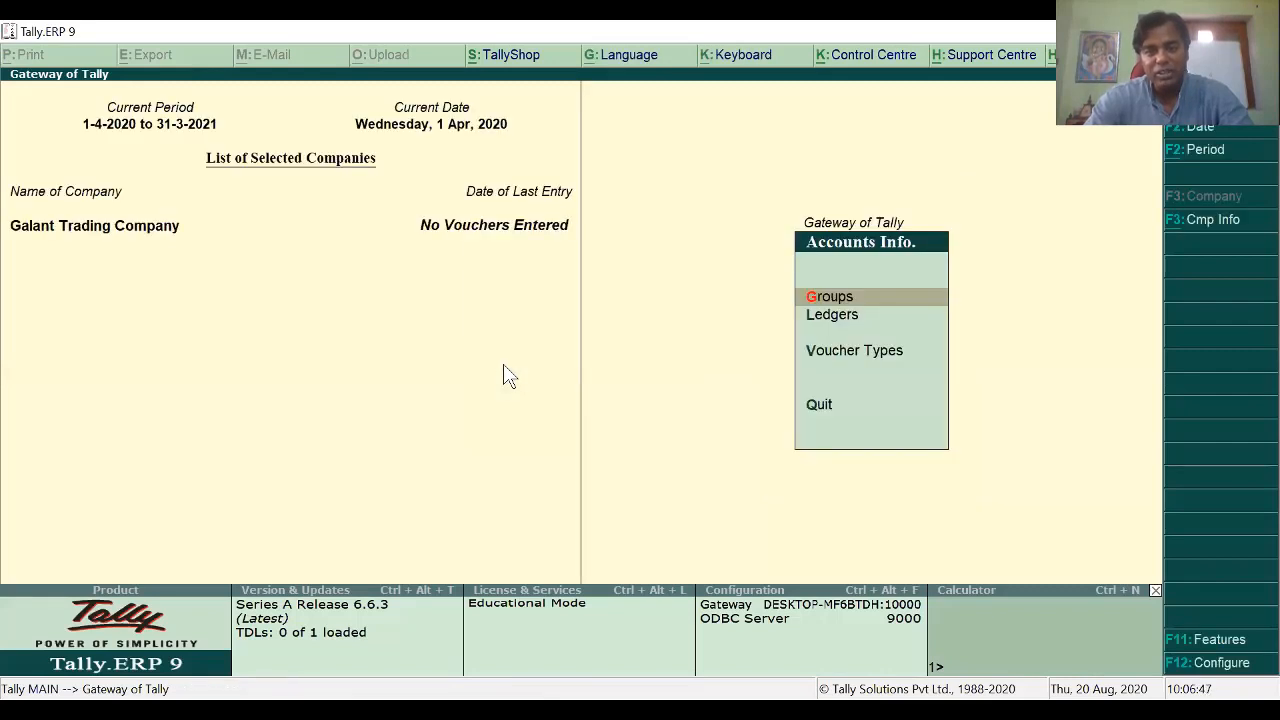
key(l)
key(c)
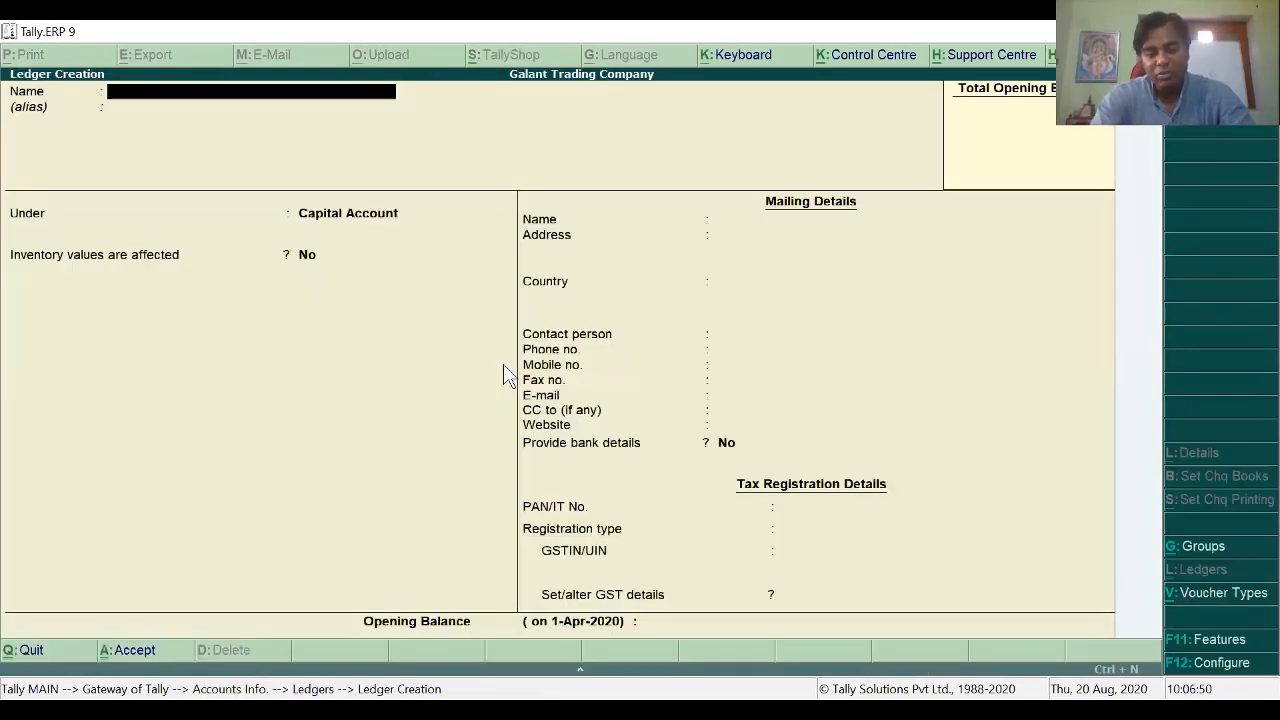
Step: Create the PURCHASE ledger under Purchase Accounts, GST applicable, supply type Services
text(PURCHASE)
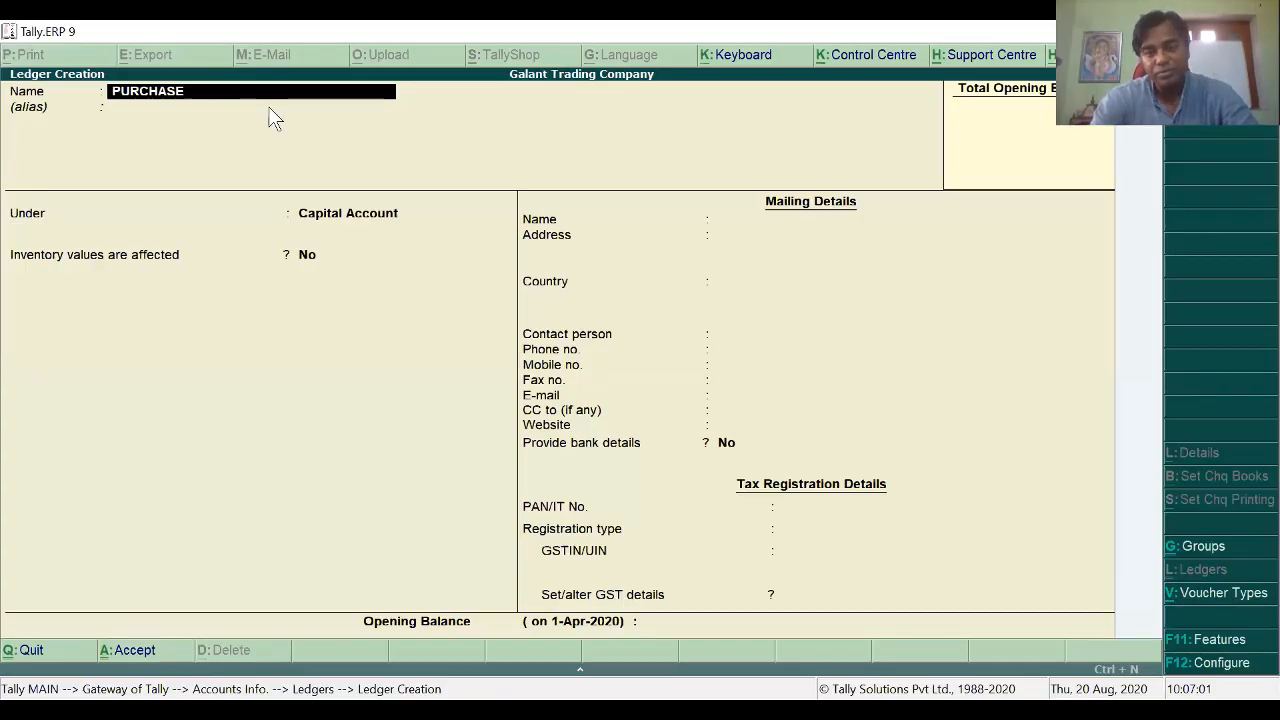
key(Return)
key(Return)
key(Return)
key(Return)
key(Return)
key(Return)
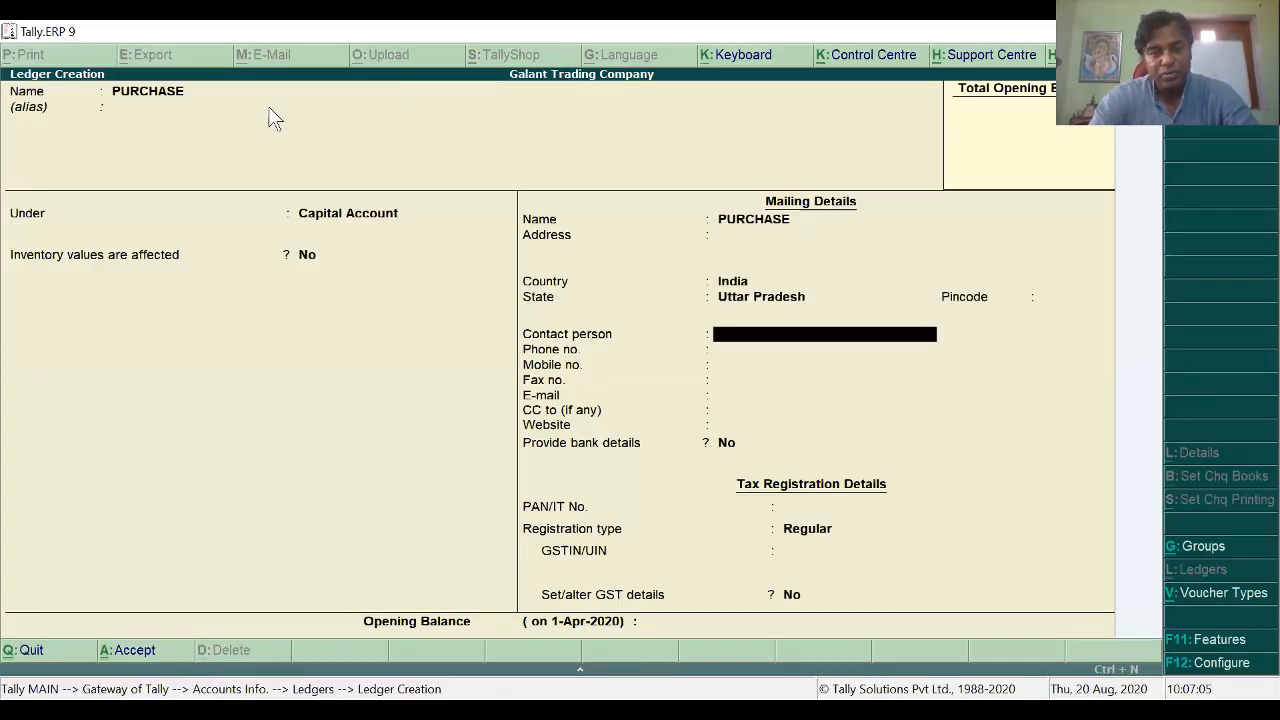
key(Return)
key(BackSpace)
key(BackSpace)
key(BackSpace)
key(BackSpace)
key(BackSpace)
key(BackSpace)
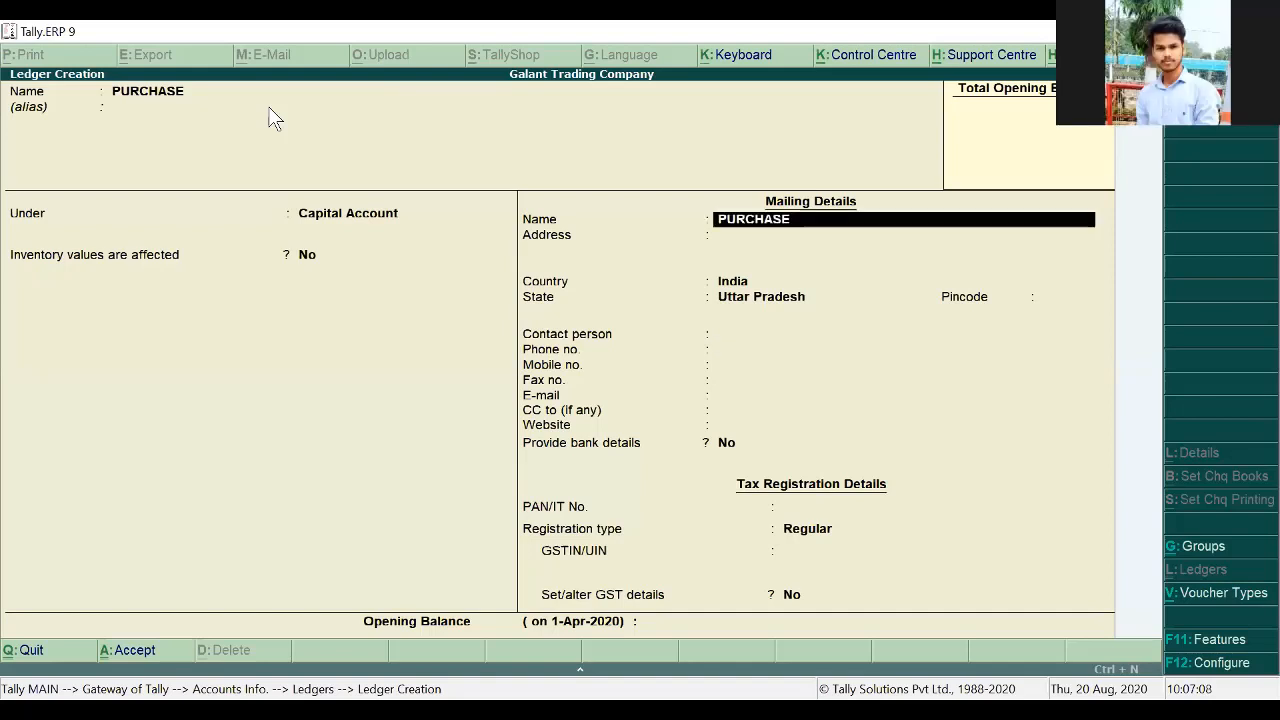
key(BackSpace)
key(BackSpace)
text(P)
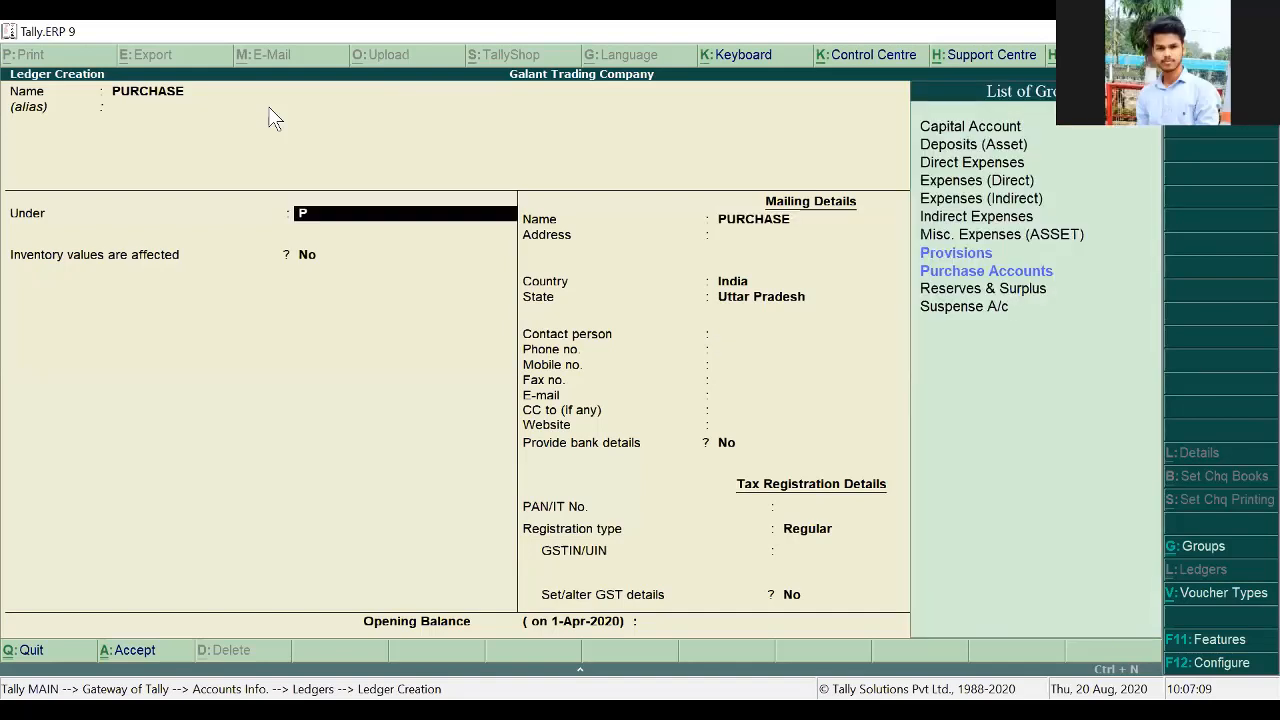
key(Down)
key(Return)
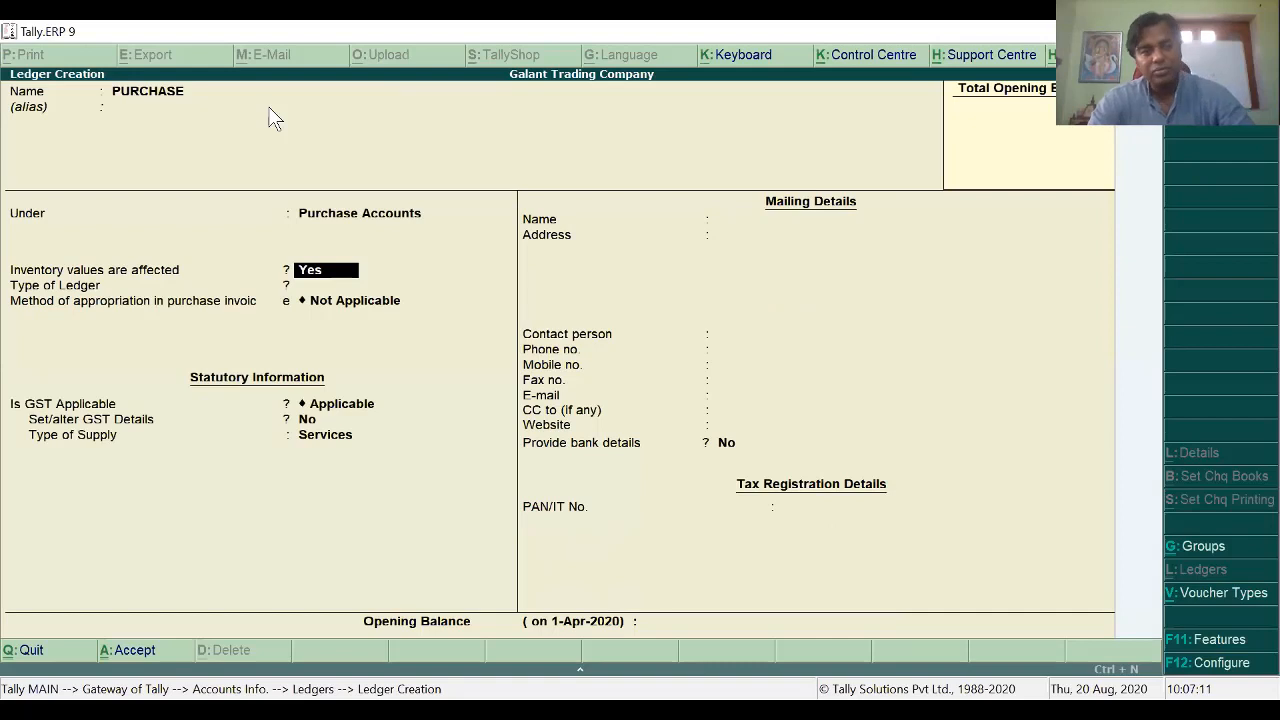
key(Return)
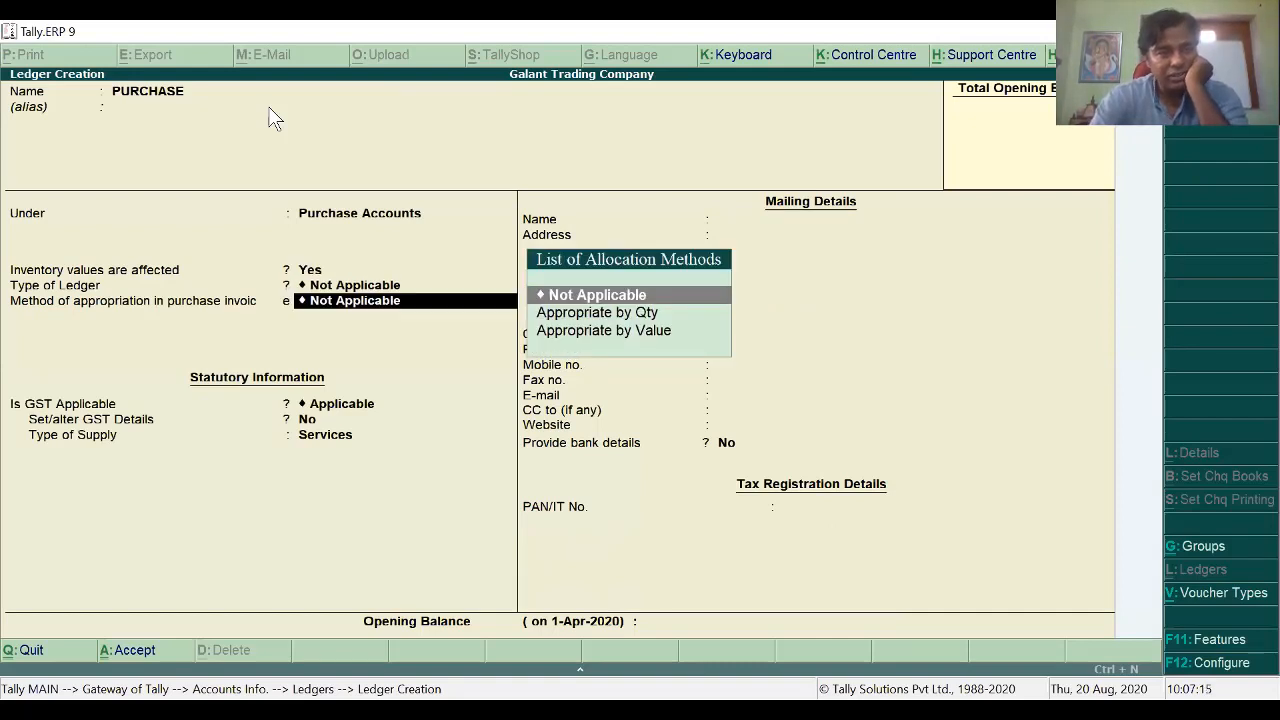
key(Return)
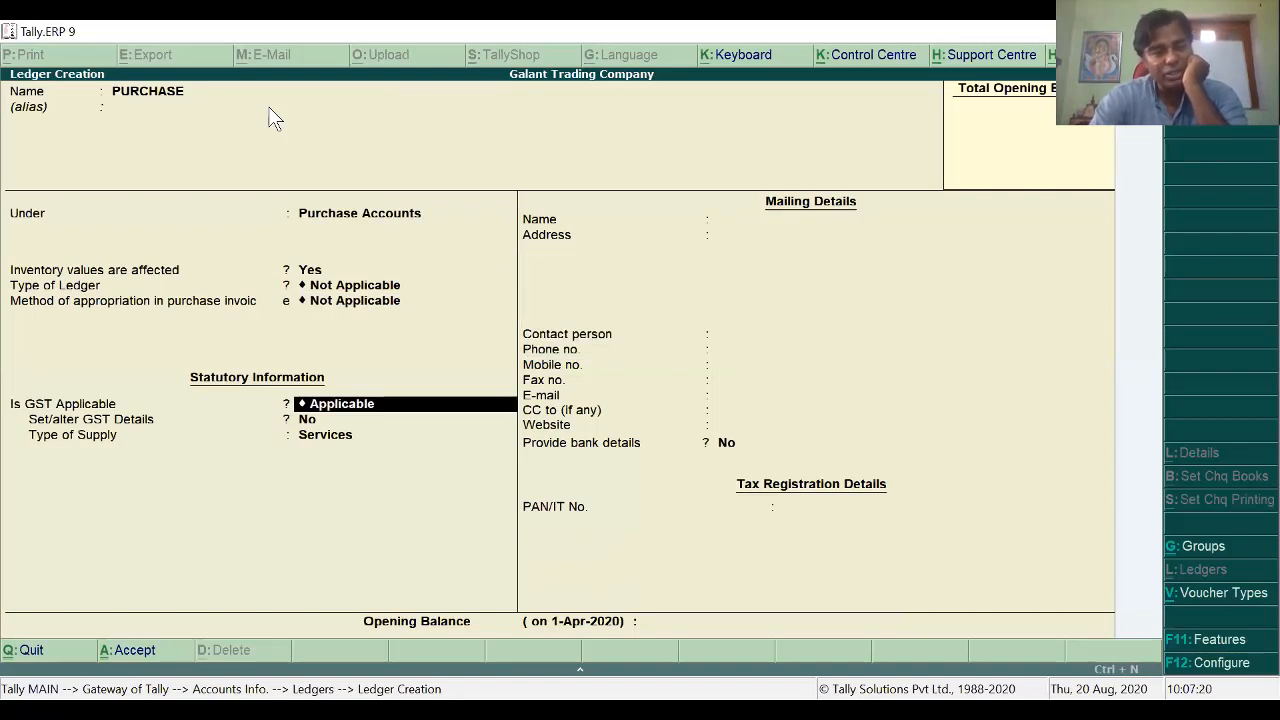
key(Return)
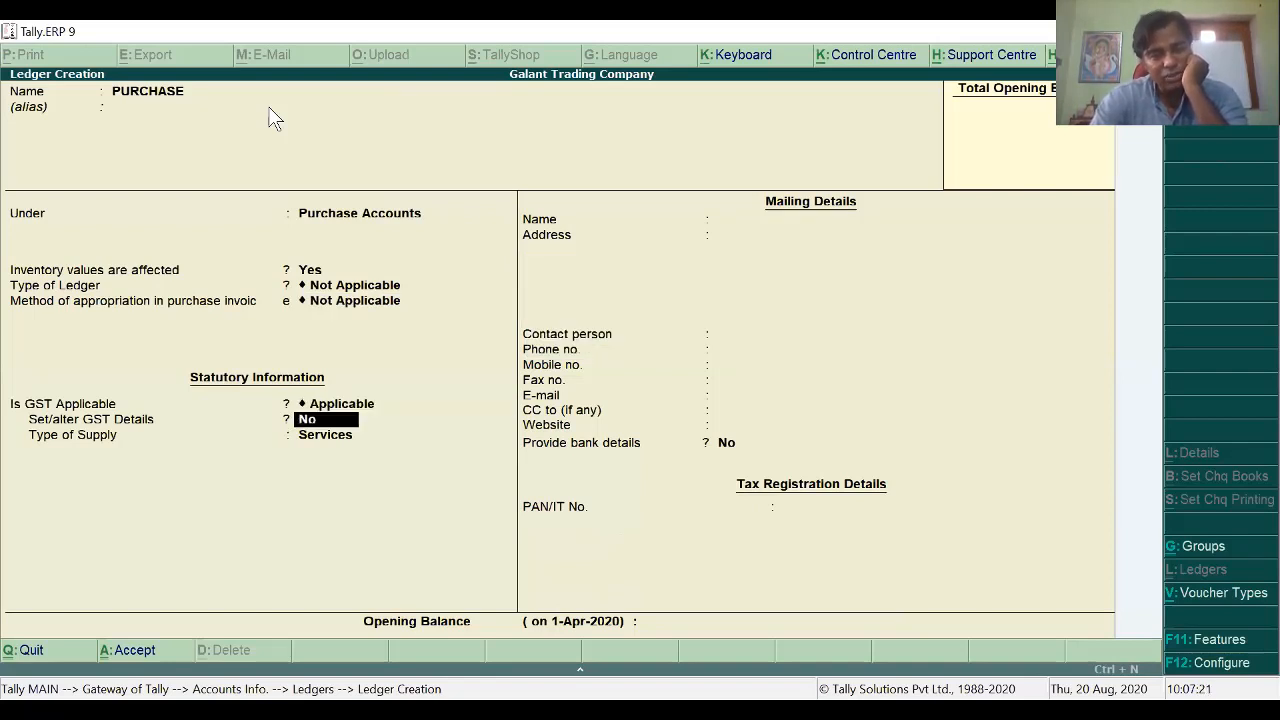
key(Return)
key(Return)
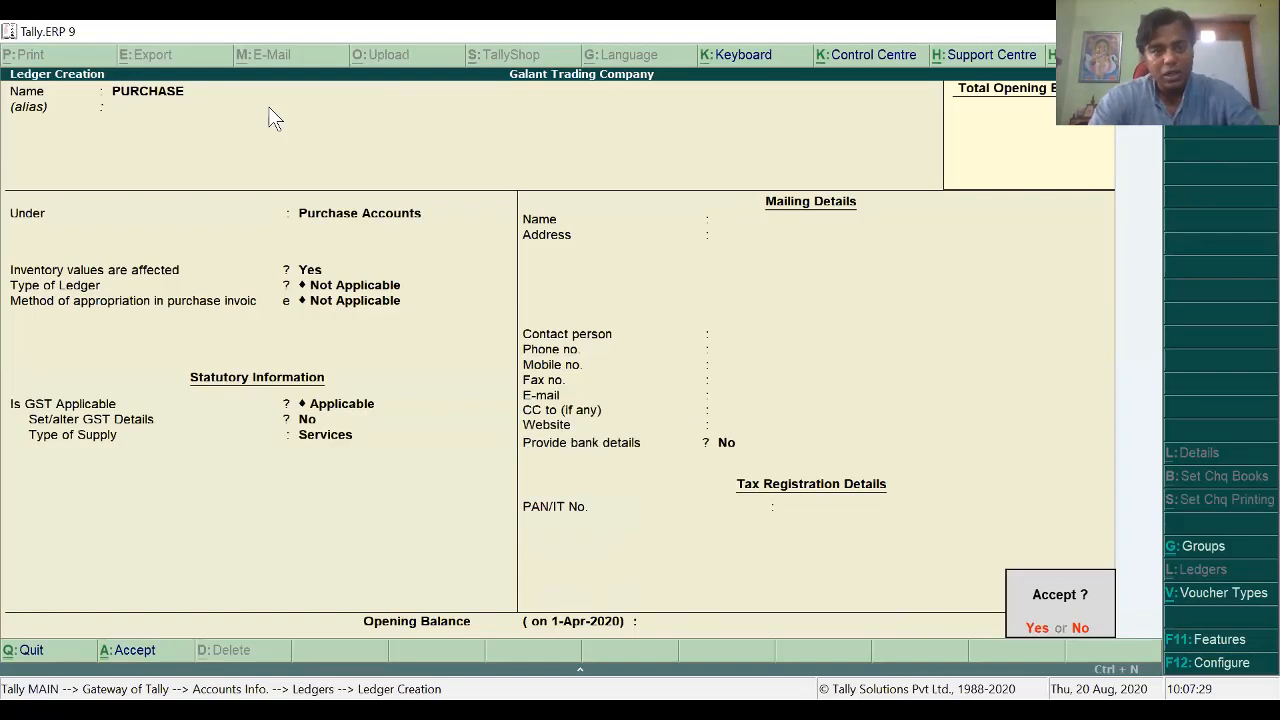
key(Return)
Step: Create the SALES ledger under Sales Accounts
text(SALES)
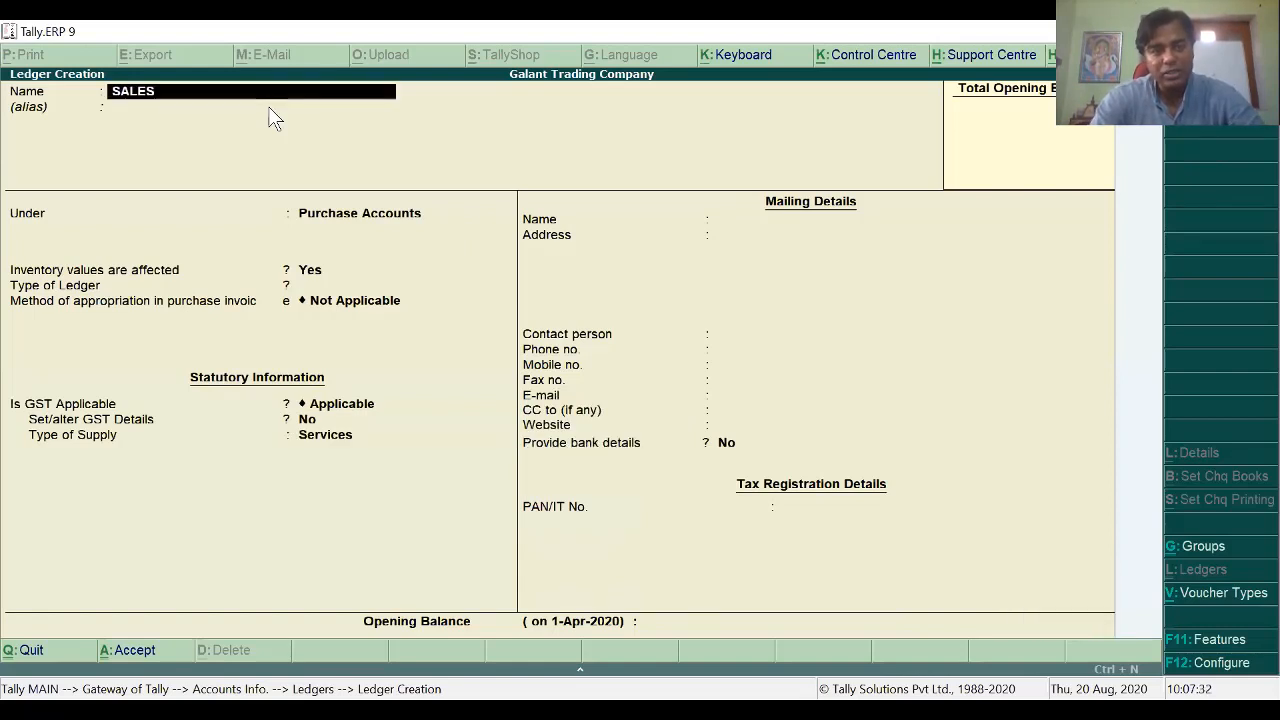
key(Return)
key(Return)
text(S)
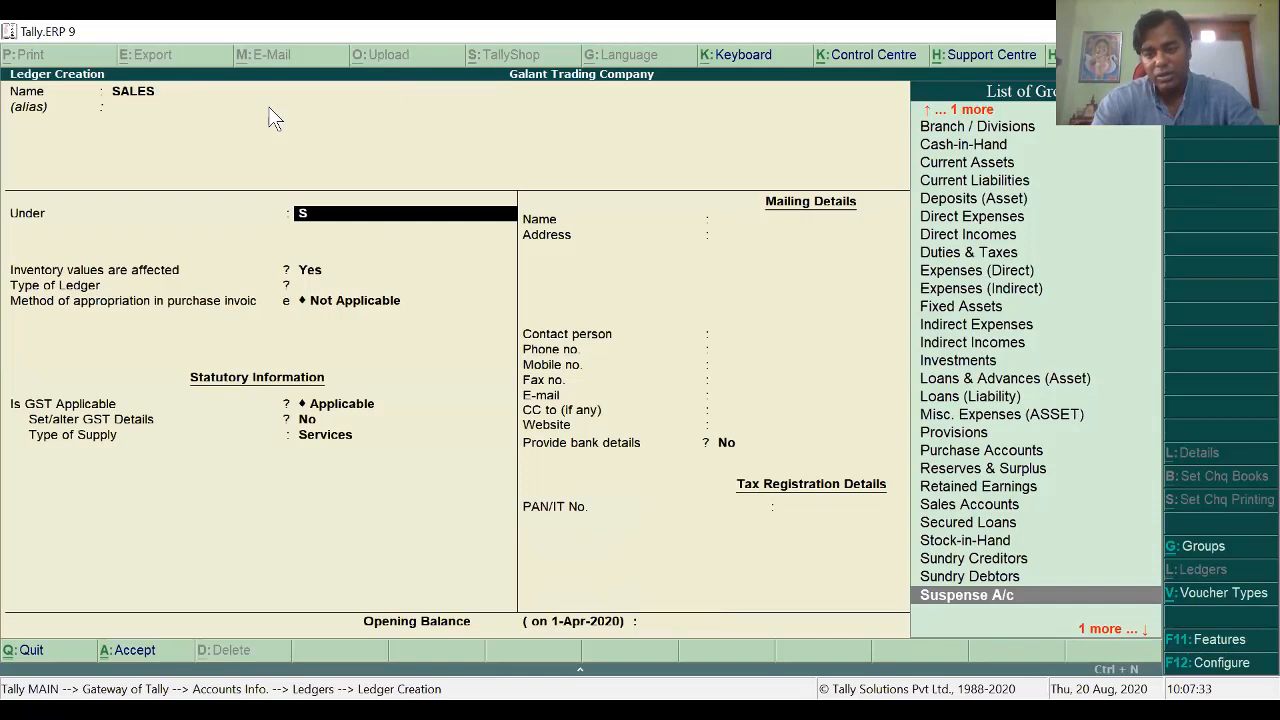
key(Down)
key(Up)
key(Up)
key(Up)
key(Up)
key(Up)
key(Up)
key(Return)
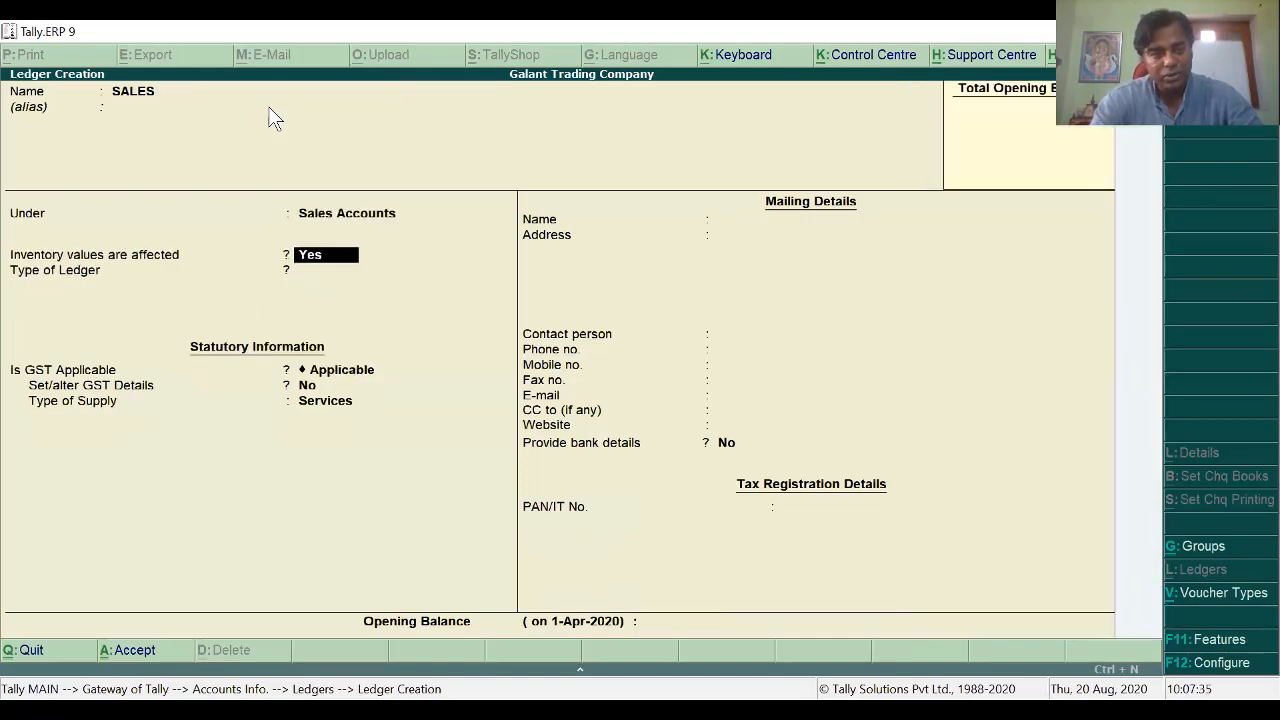
key(Return)
key(Return)
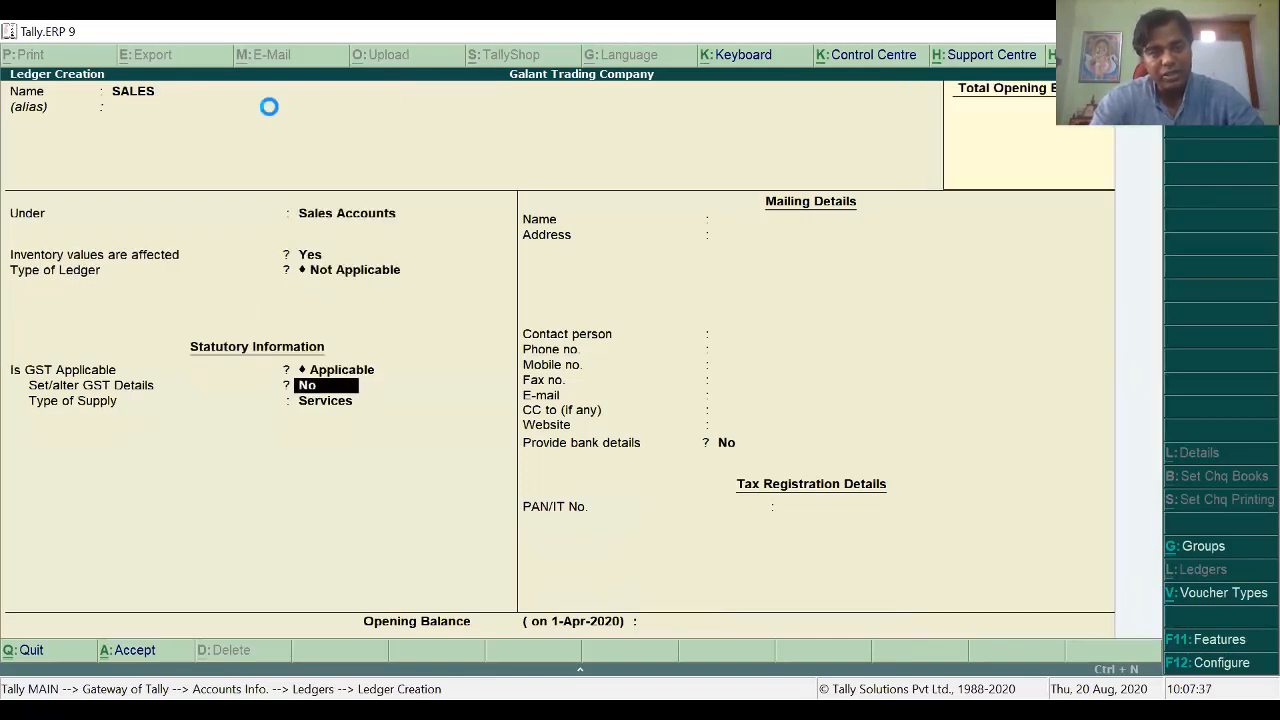
key(ctrl+a)
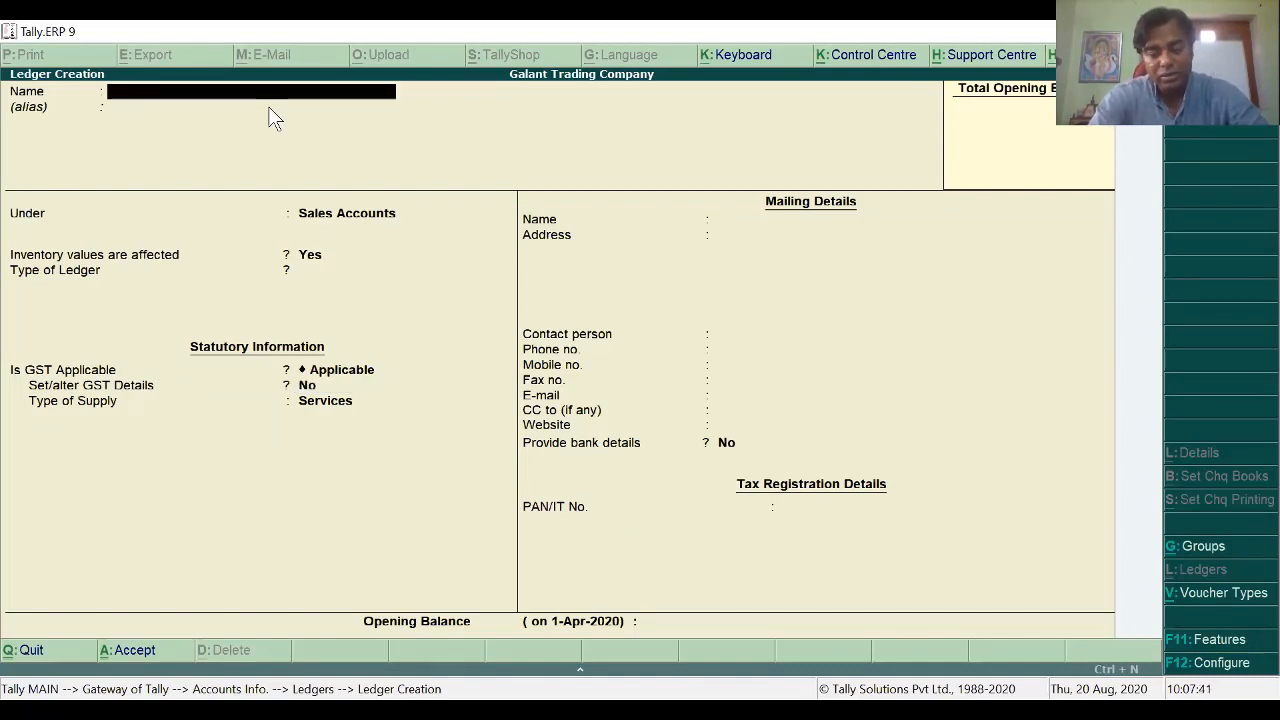
Step: Create the Input CGST ledger under Duties & Taxes as GST, Central Tax
text(Input)
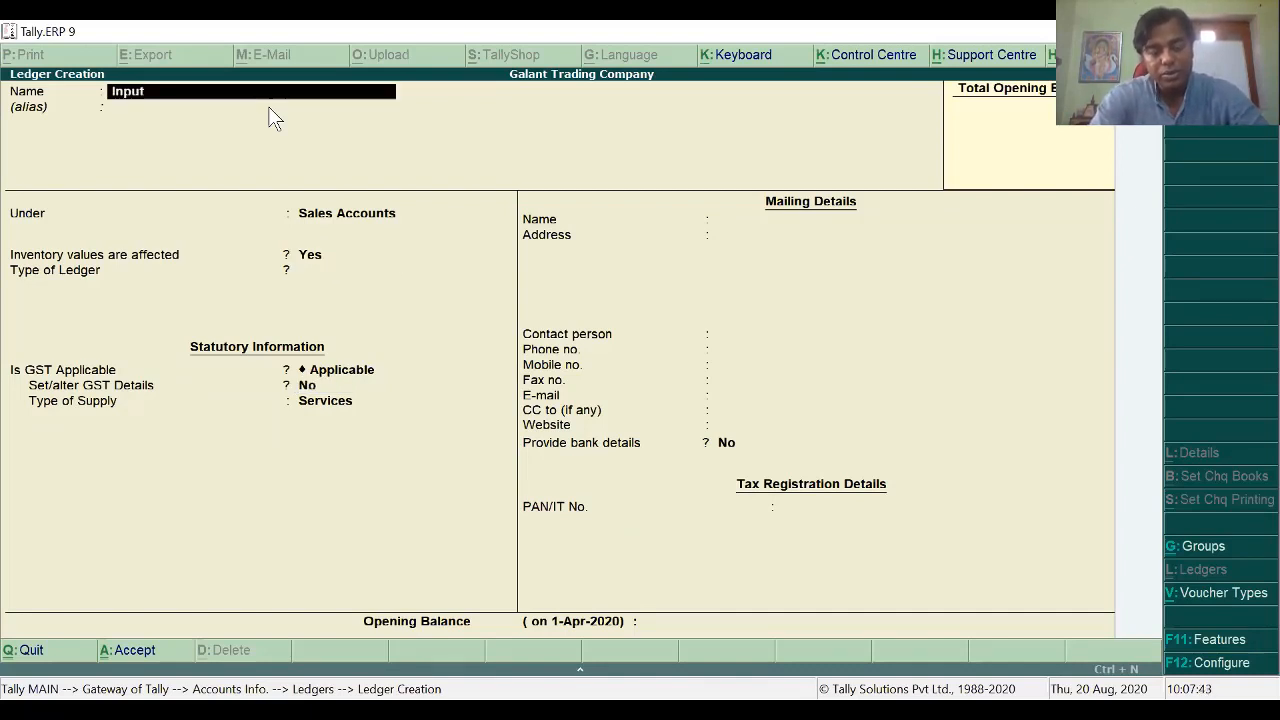
text( CGST)
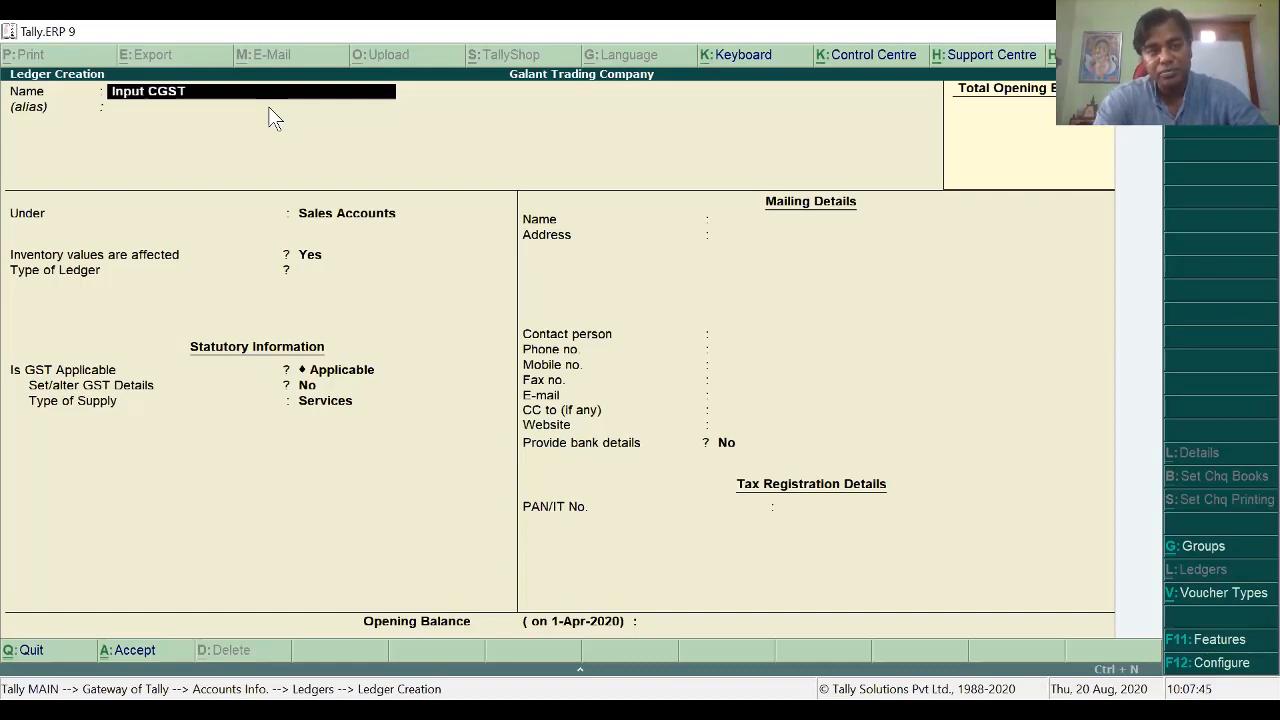
key(Return)
key(Return)
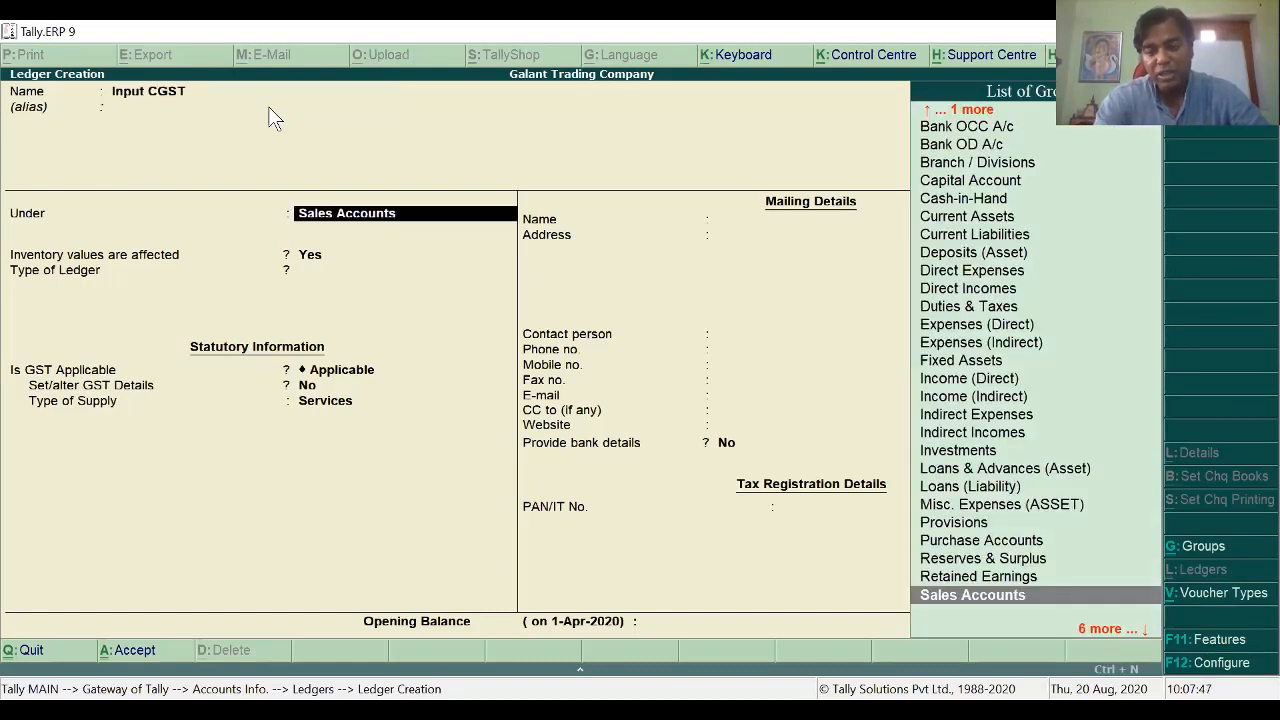
text(D)
key(Down)
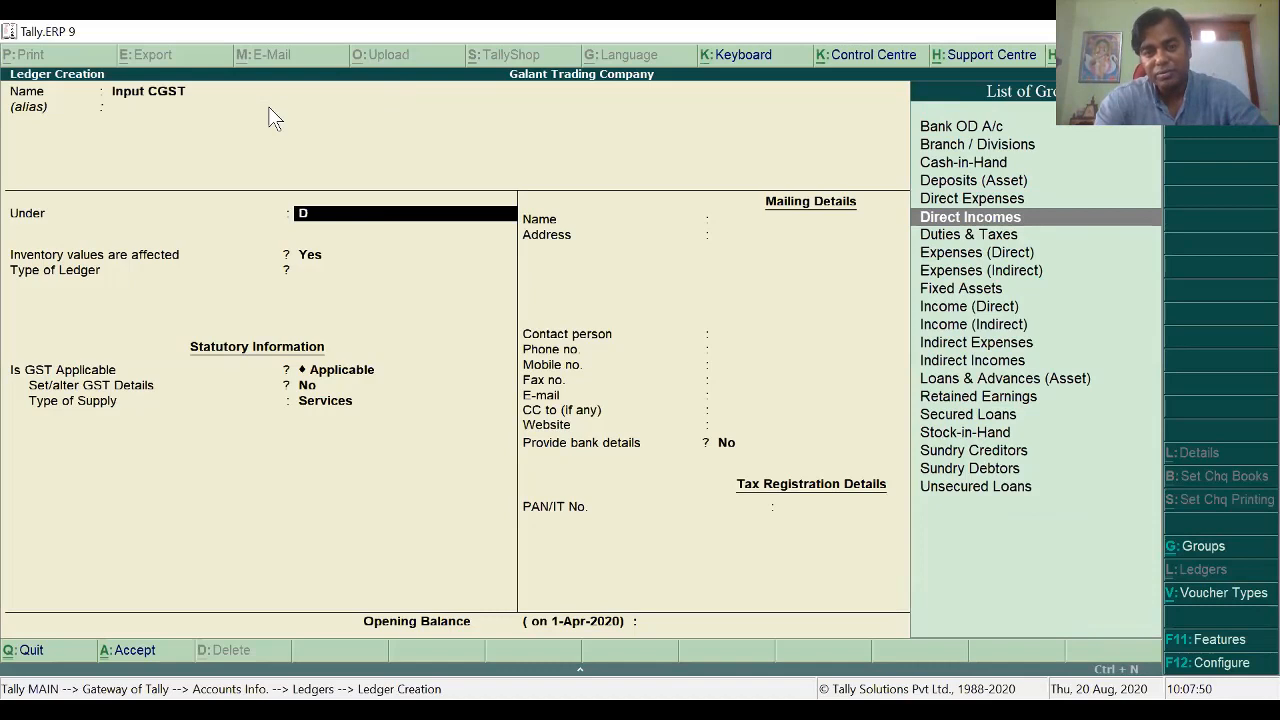
key(Down)
key(Return)
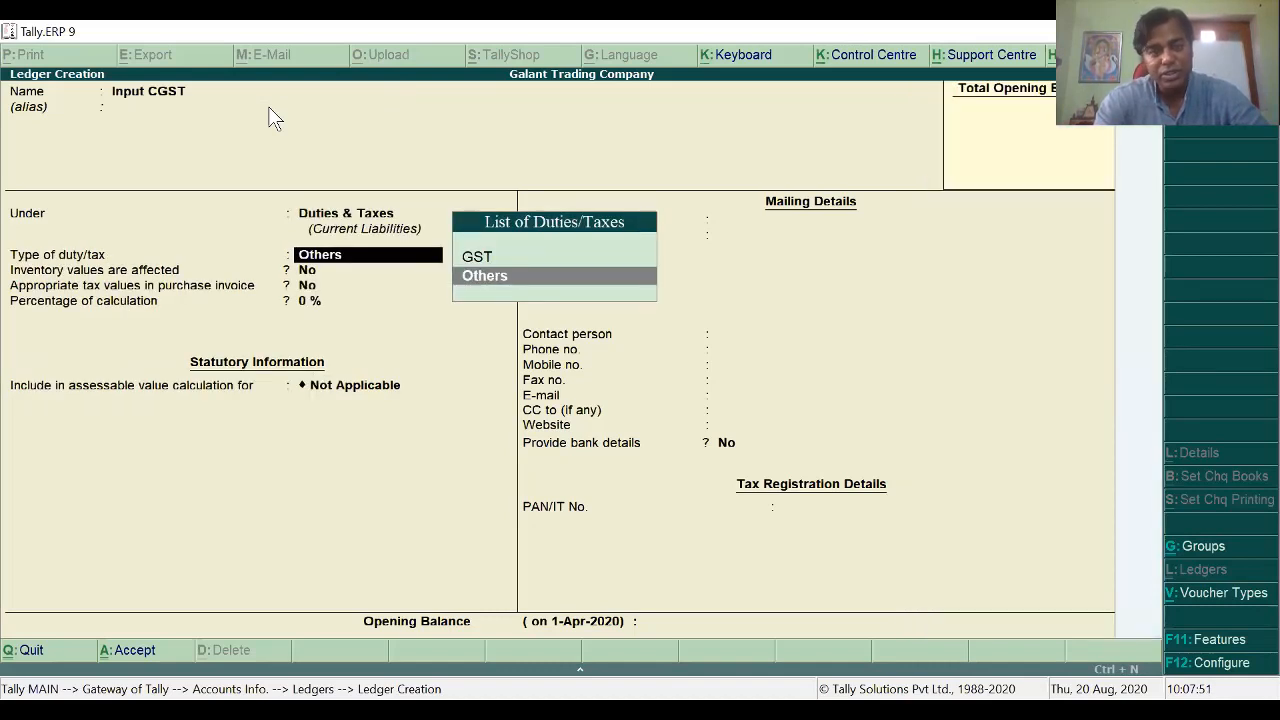
key(Up)
key(Return)
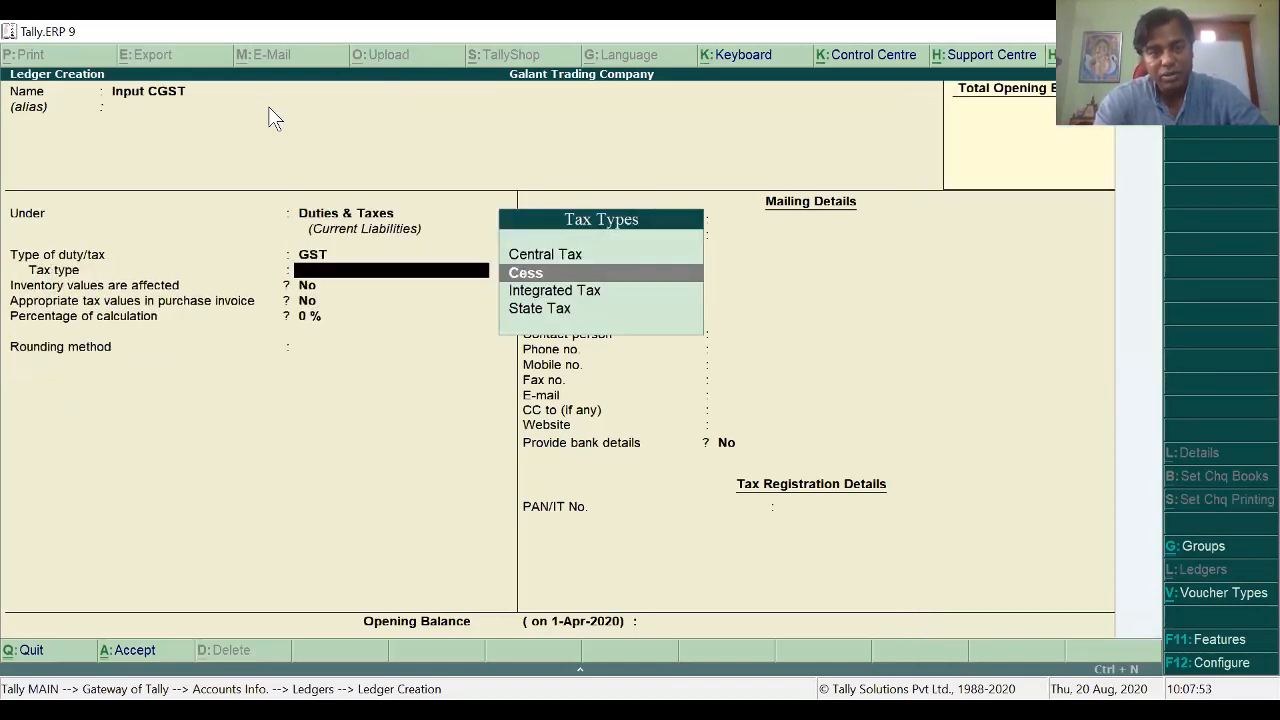
key(Up)
key(Return)
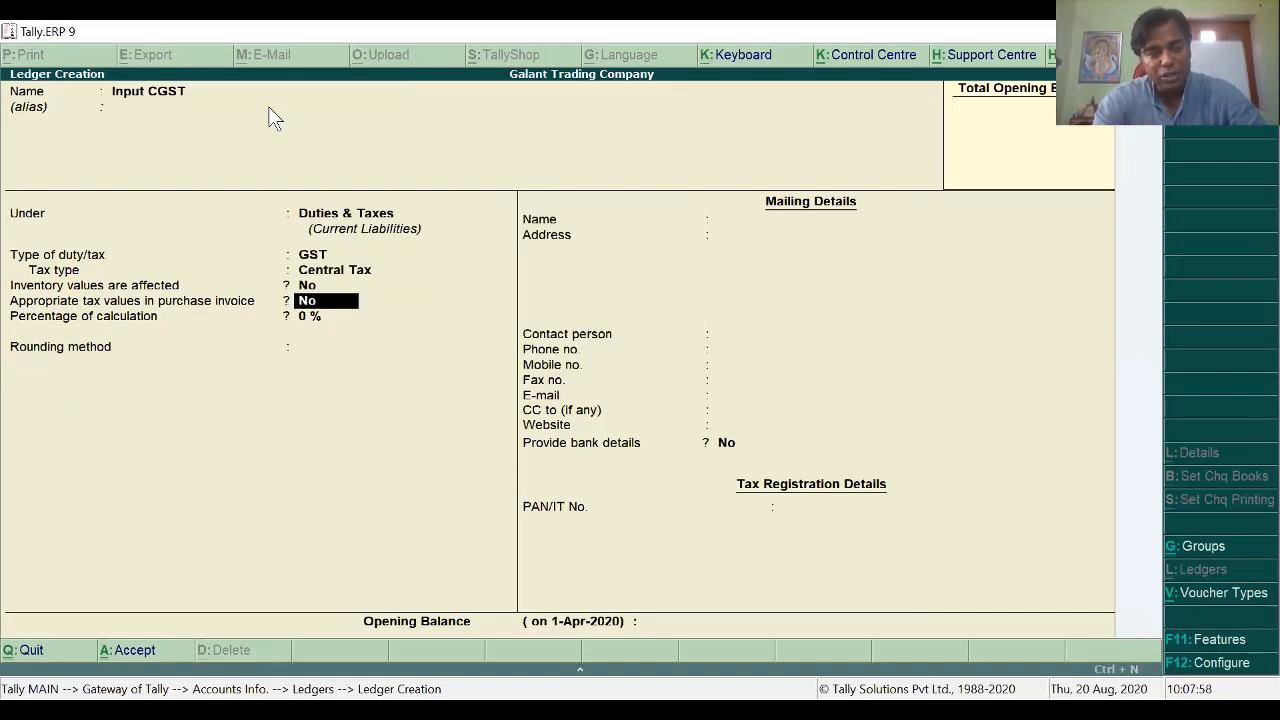
key(Return)
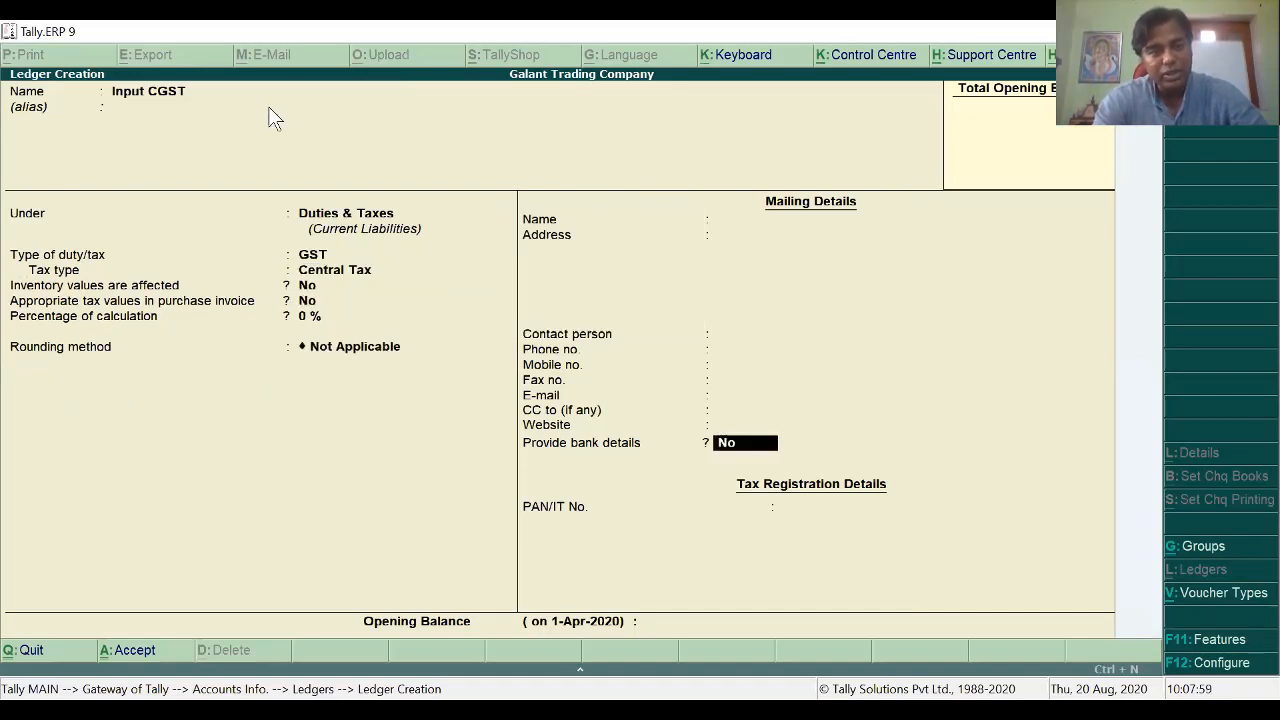
key(ctrl+a)
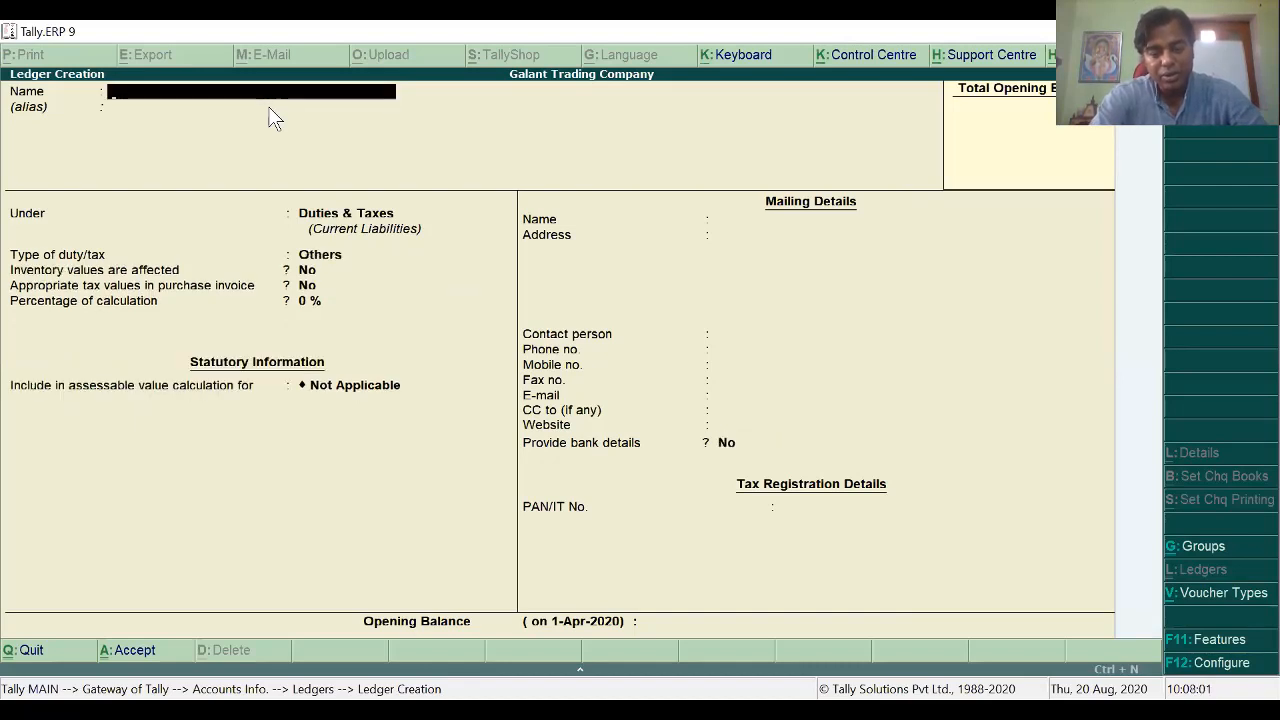
Step: Create the Input SGST ledger under Duties & Taxes as GST, State Tax
text(Input)
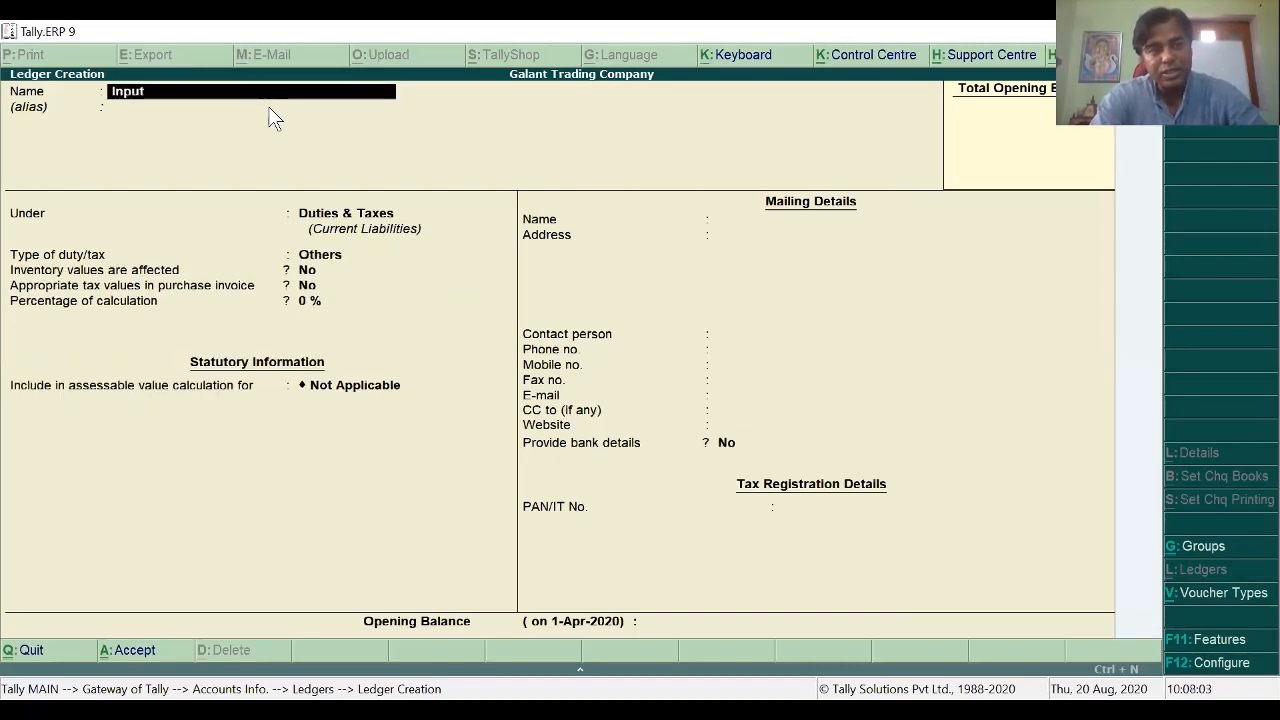
text( SGST)
key(Return)
key(Return)
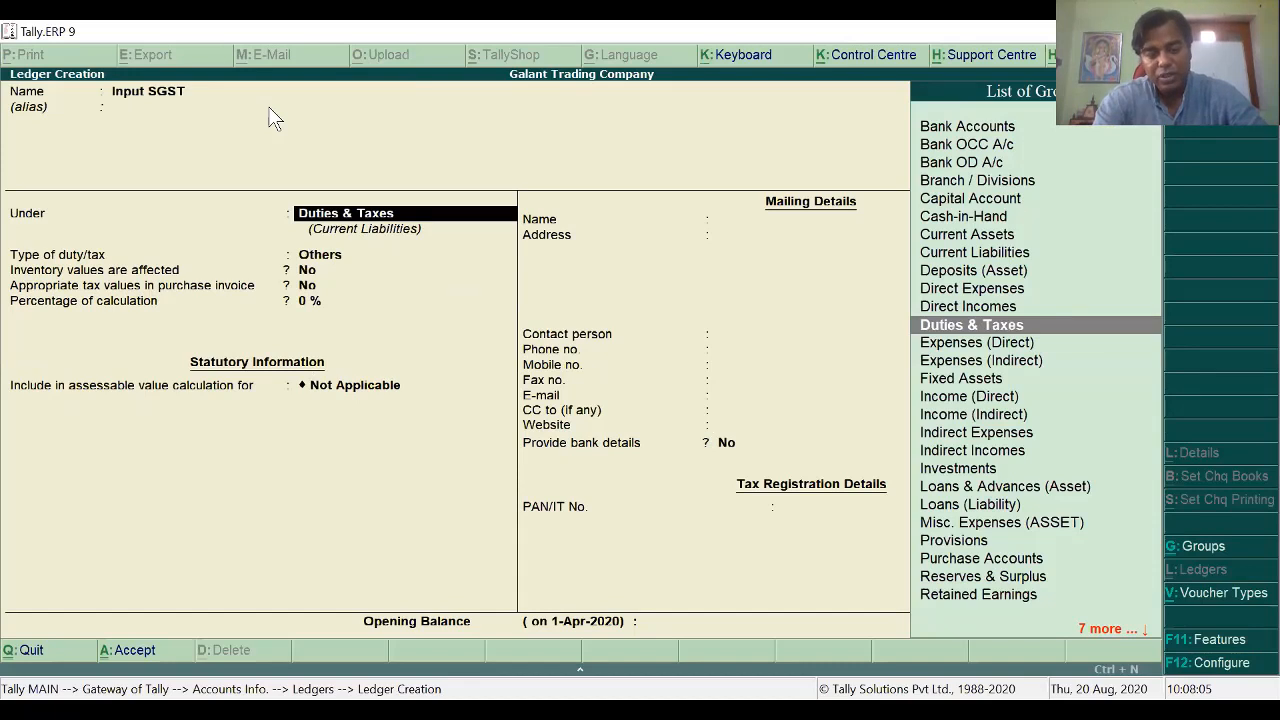
key(Return)
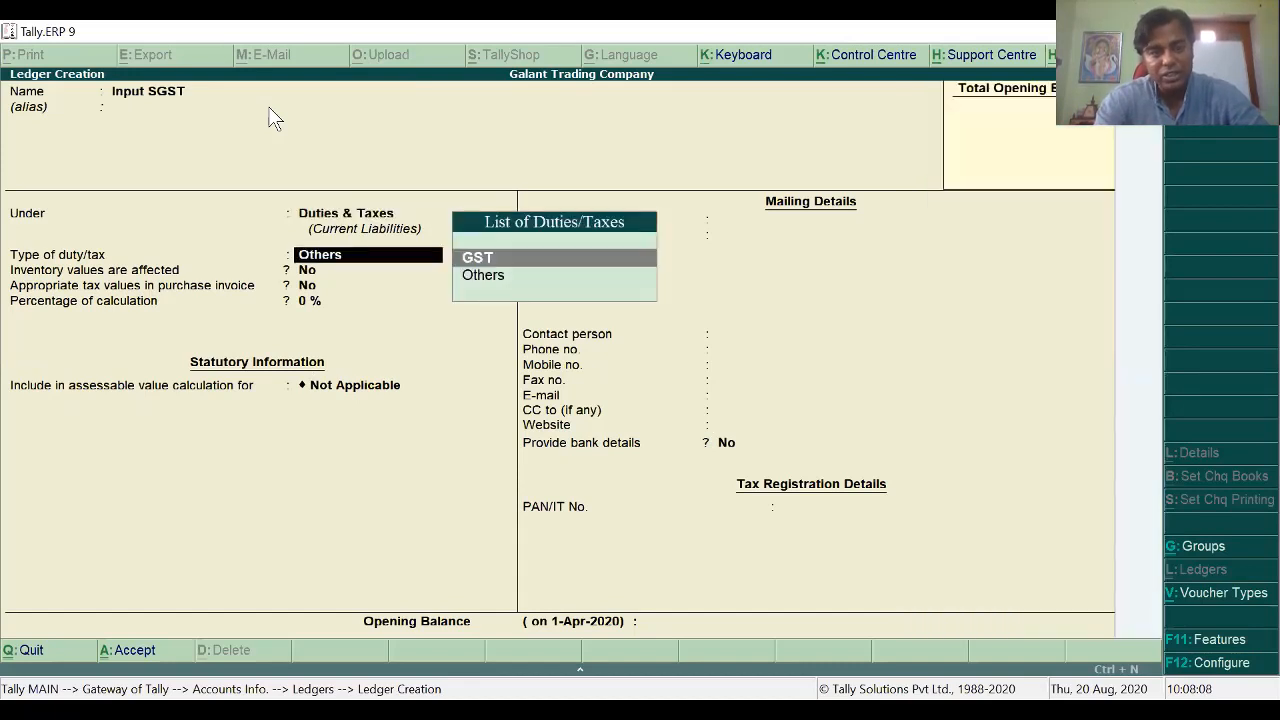
key(Return)
key(Down)
key(Down)
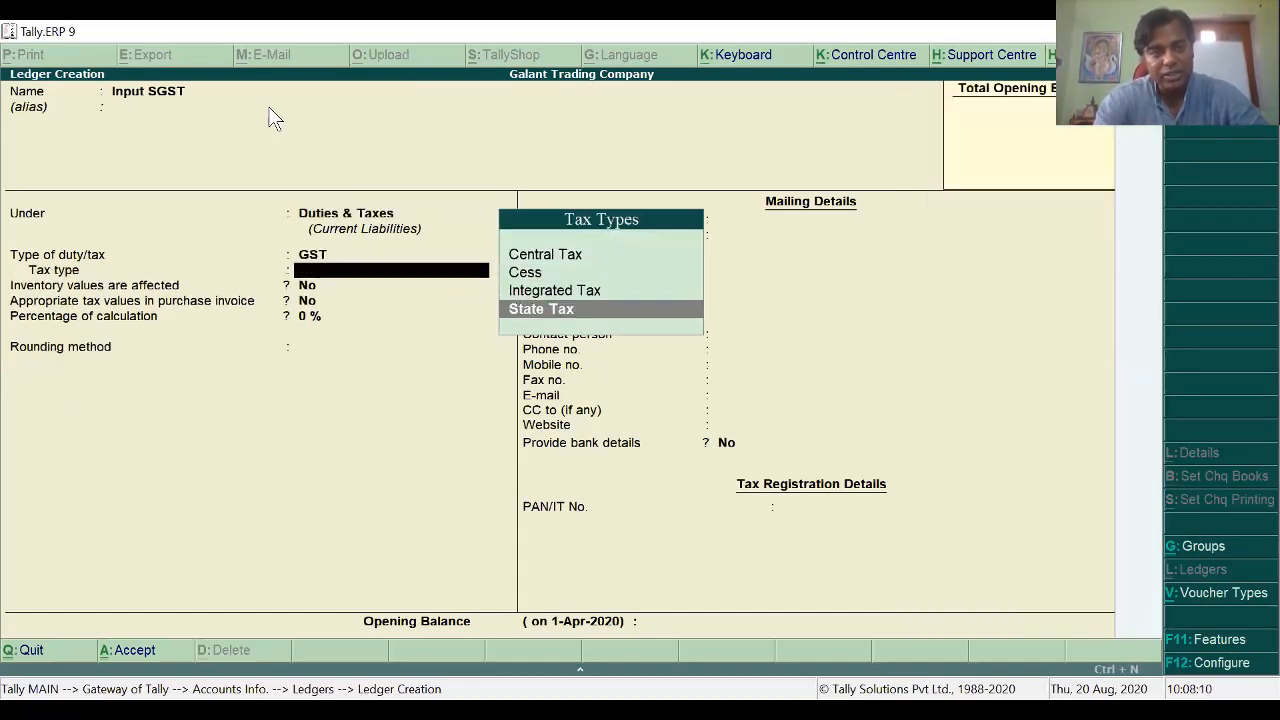
key(Return)
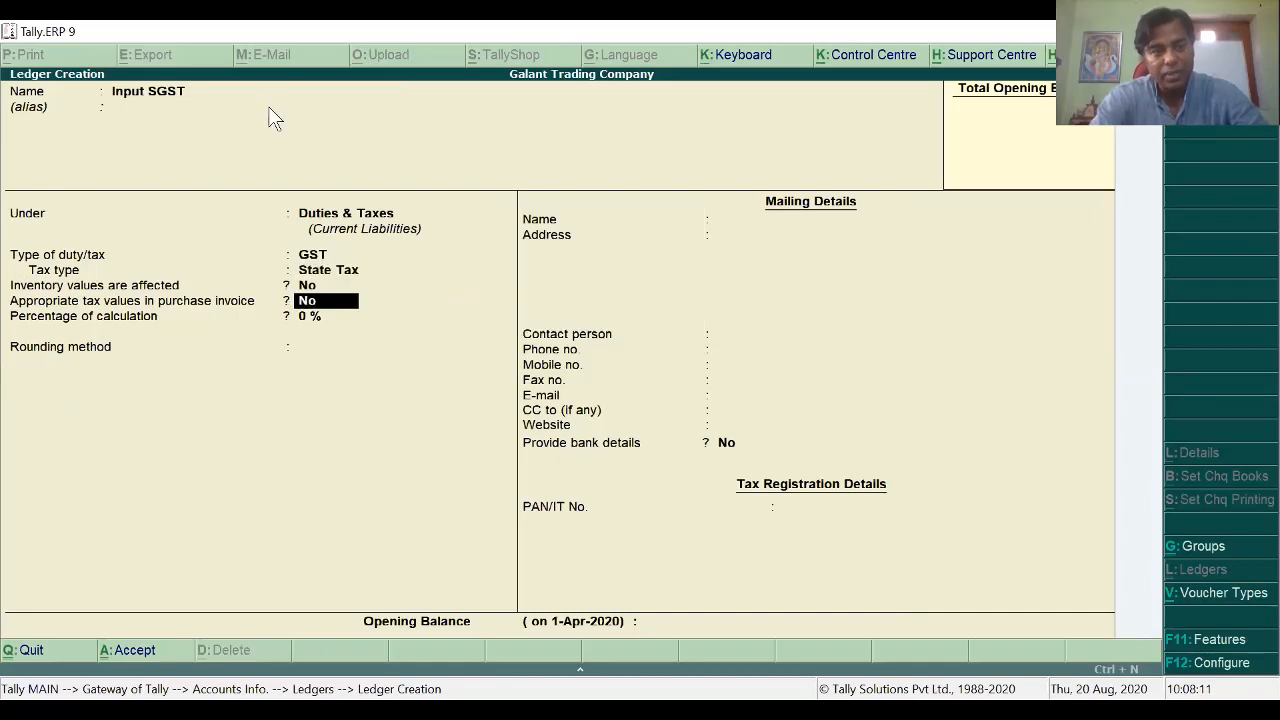
key(ctrl+a)
Step: Create the Input IGST ledger under Duties & Taxes as GST, Integrated Tax
text(In)
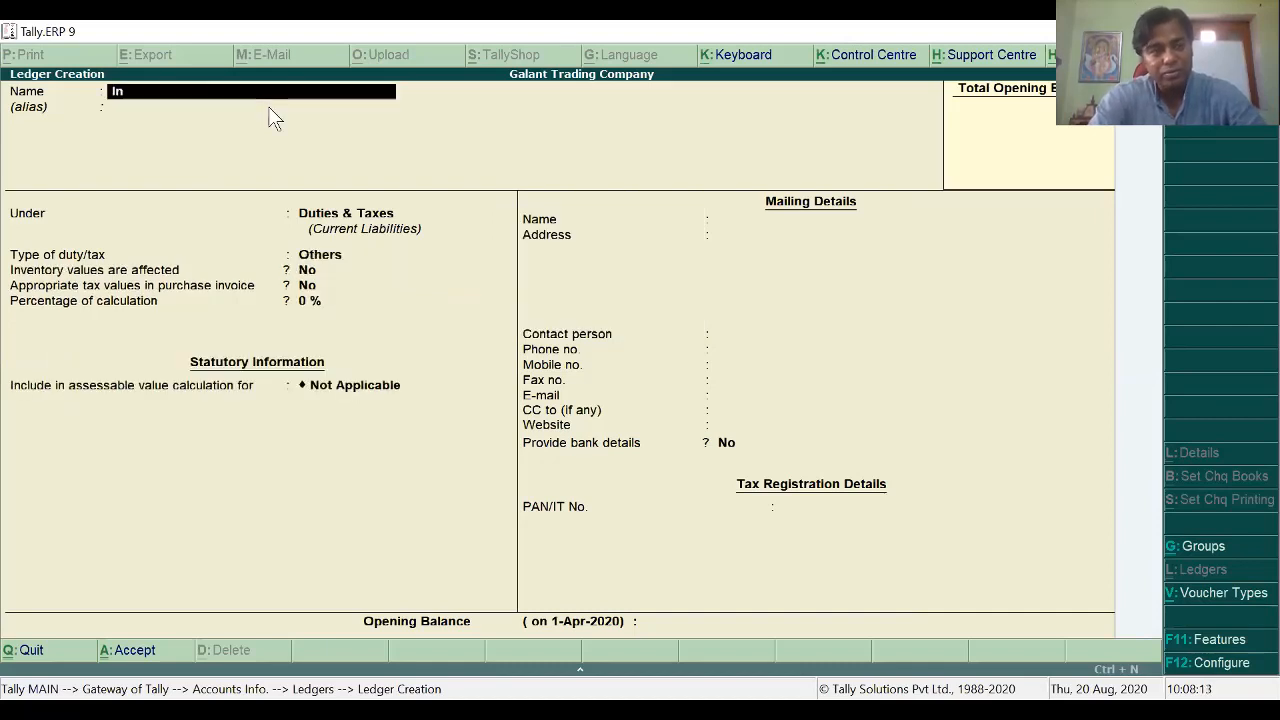
text(put)
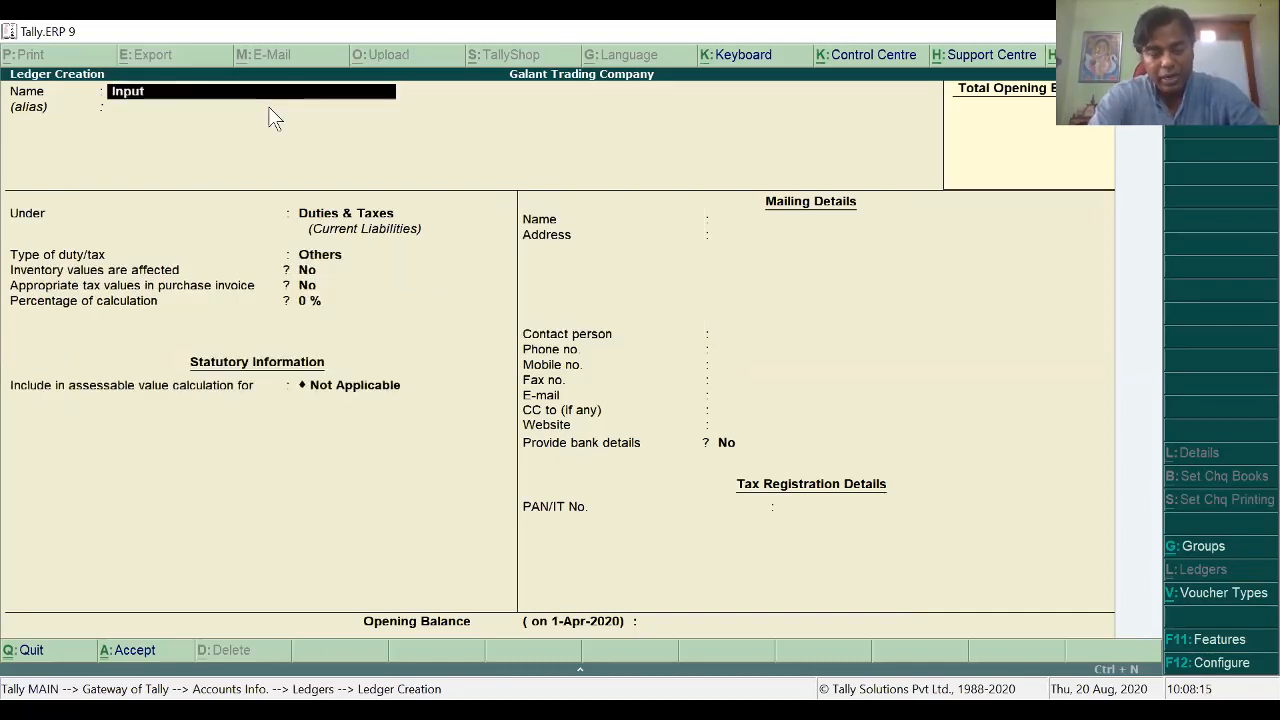
text( IGS)
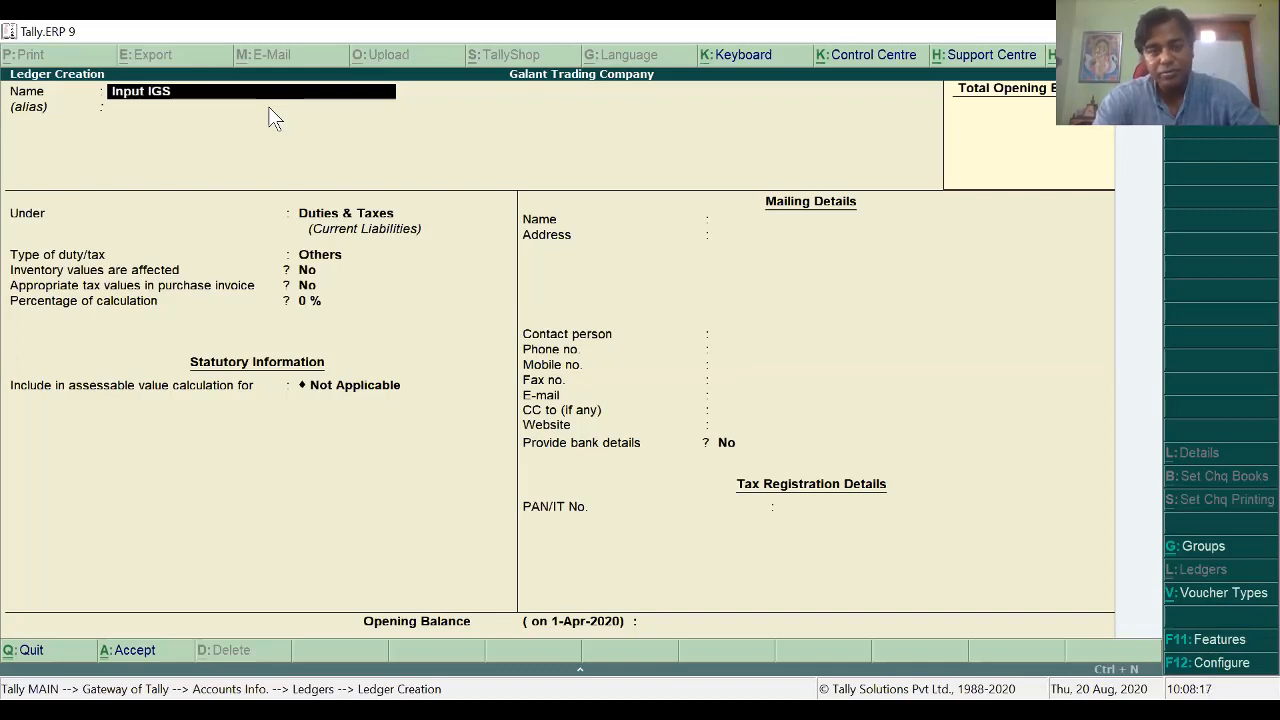
text(T)
key(Return)
key(Return)
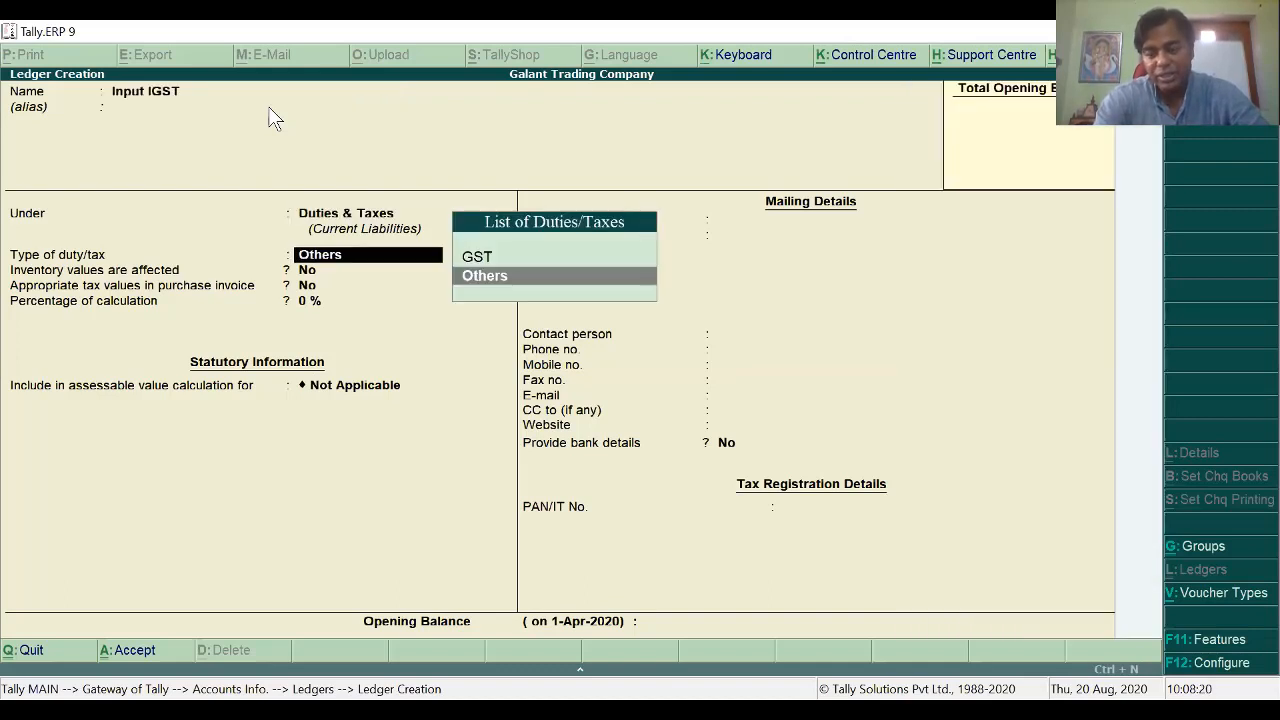
key(Up)
key(Return)
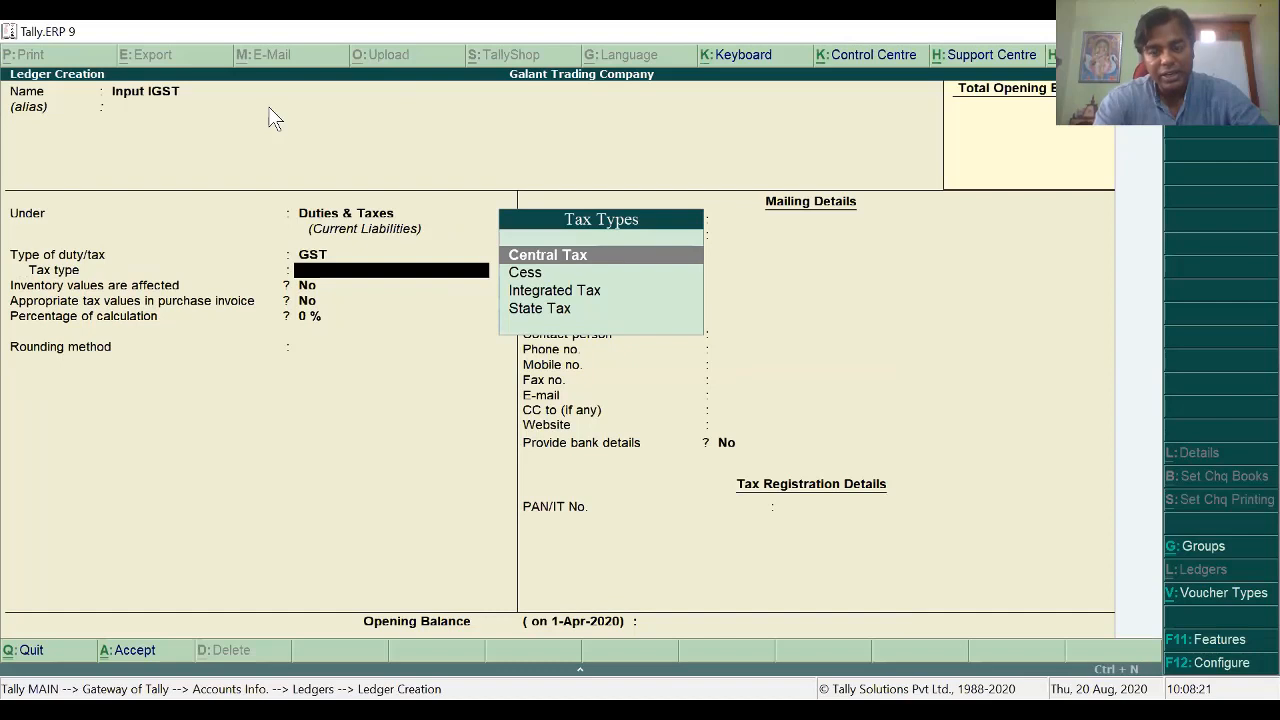
key(Down)
key(Down)
key(Return)
key(Return)
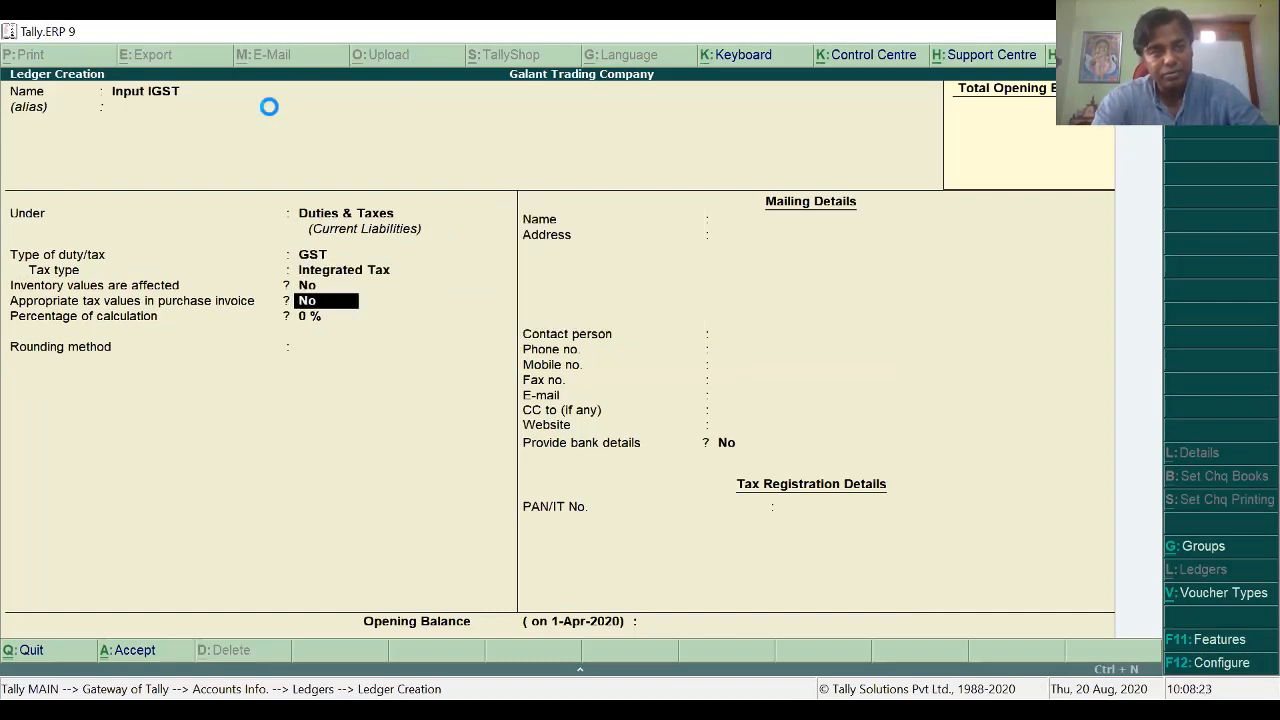
key(ctrl+a)
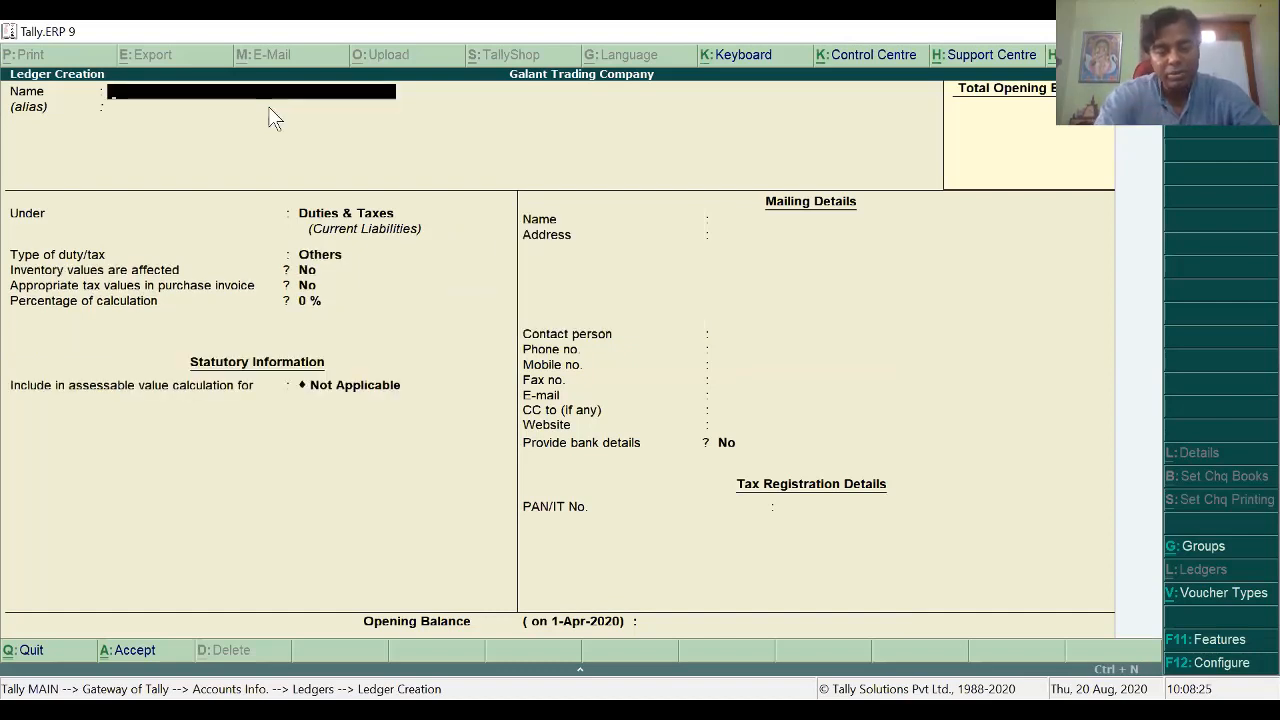
Step: Create the Output CGST ledger under Duties & Taxes as GST, Central Tax
text(O)
text(utp)
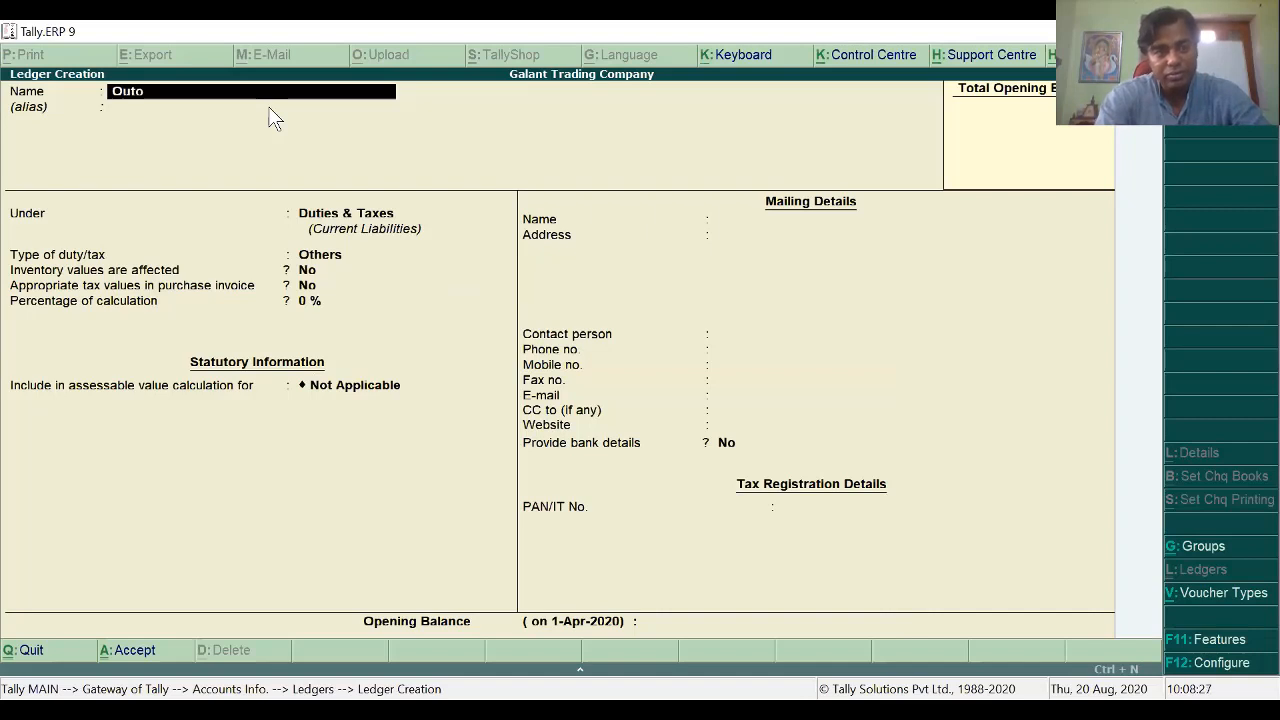
key(BackSpace)
text(put)
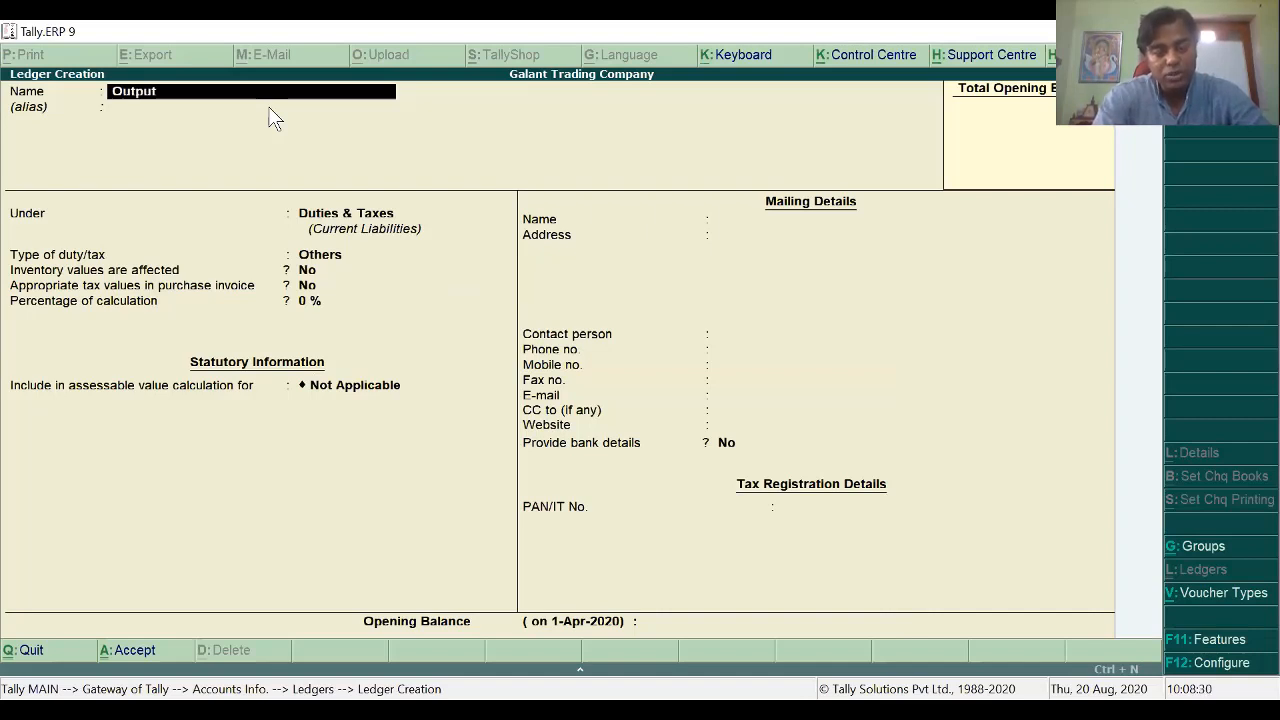
text( CGST)
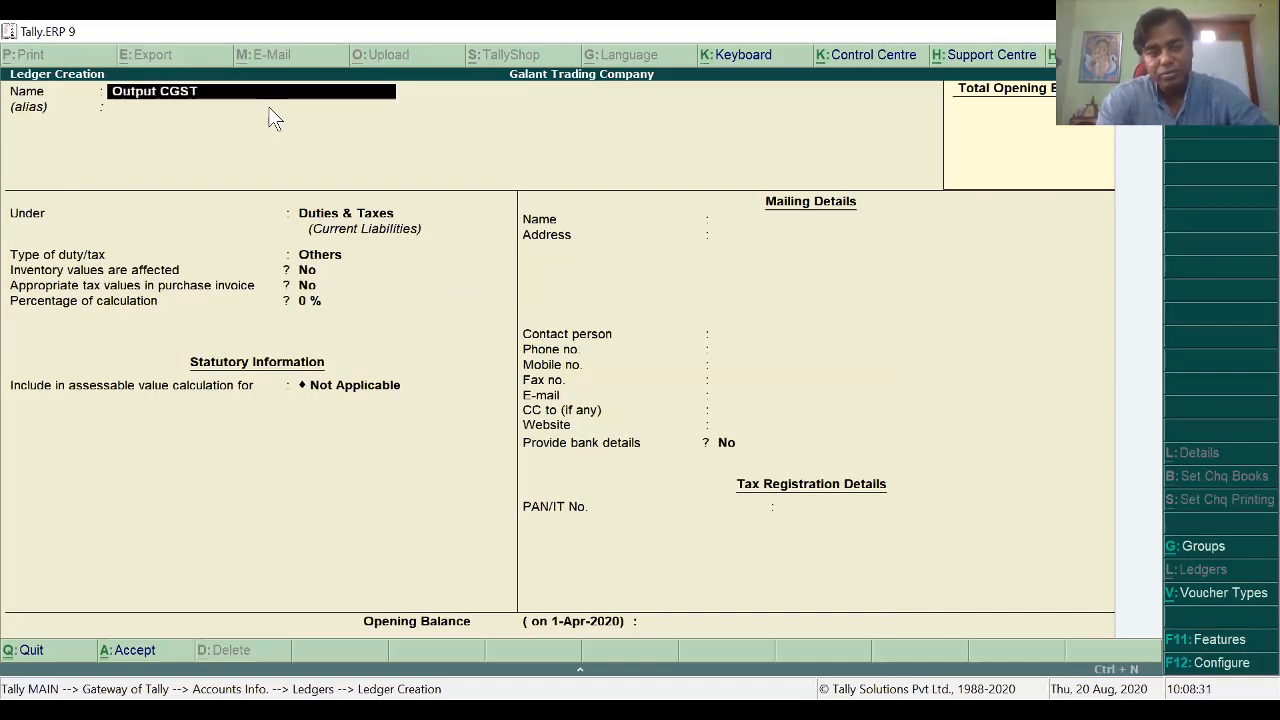
key(Return)
key(Return)
key(Return)
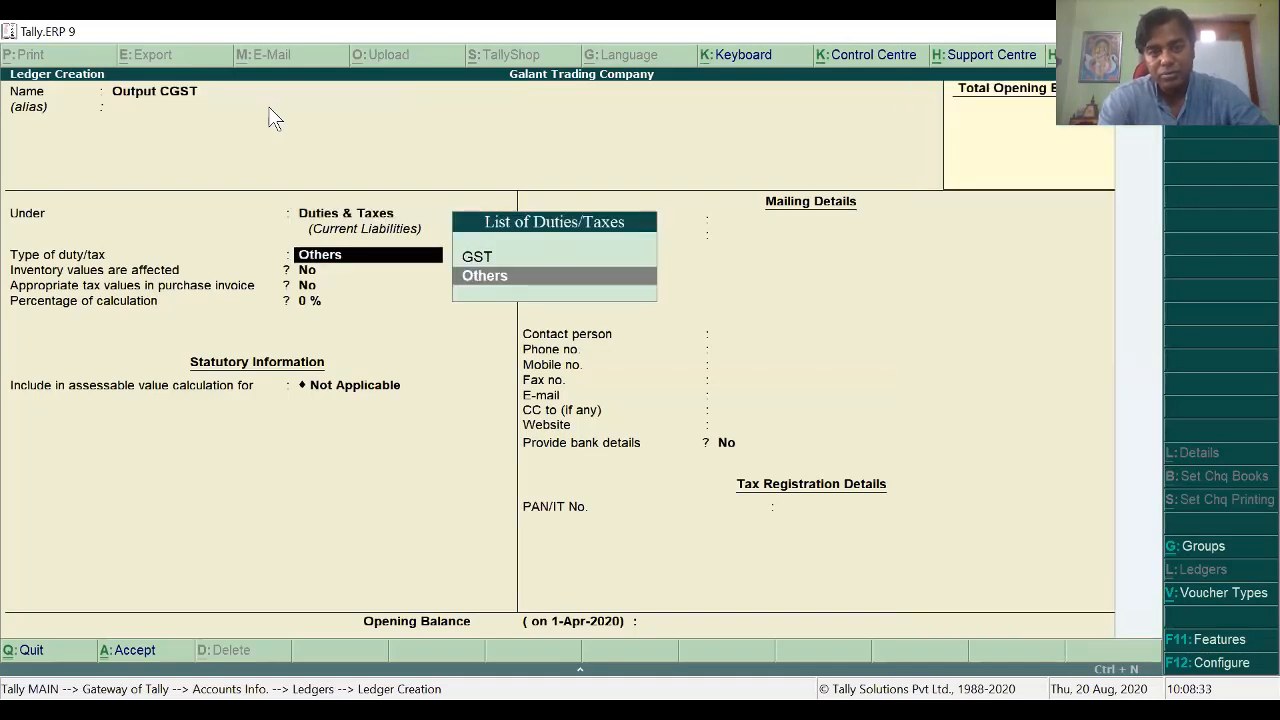
key(Up)
key(Return)
key(Up)
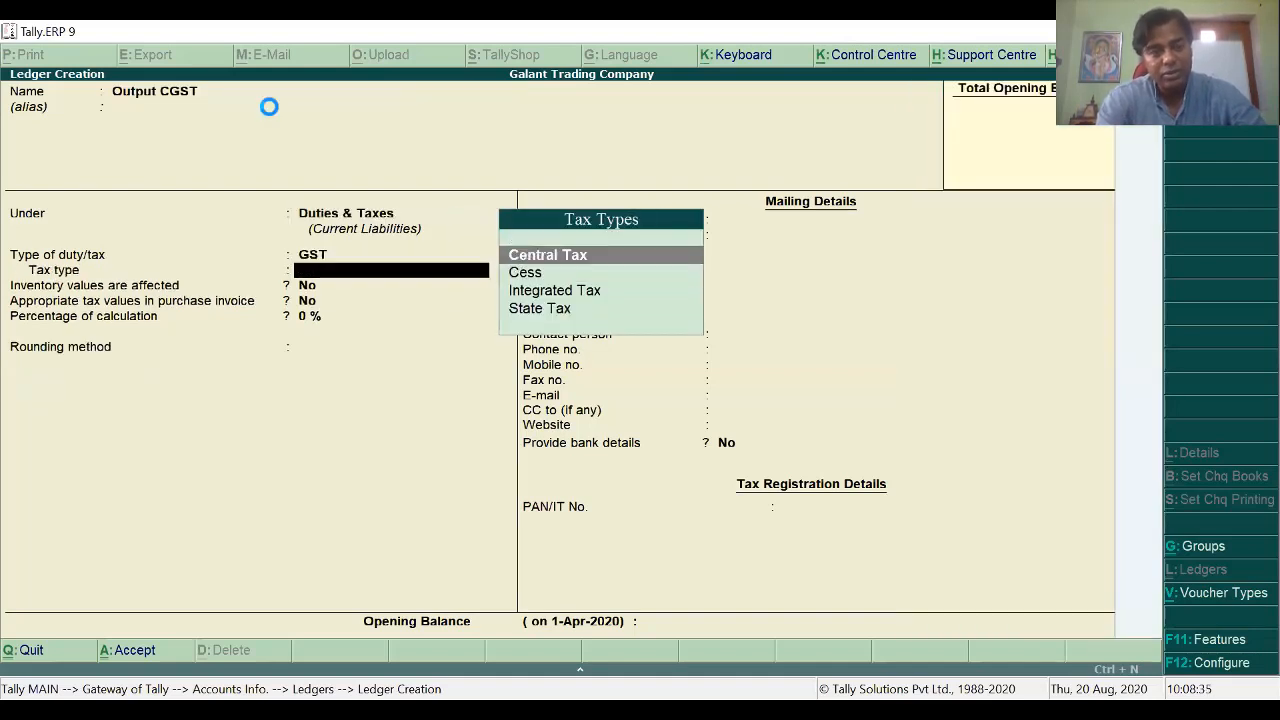
key(Return)
Step: Create the Output SGST ledger under Duties & Taxes as GST, State Tax
text(O)
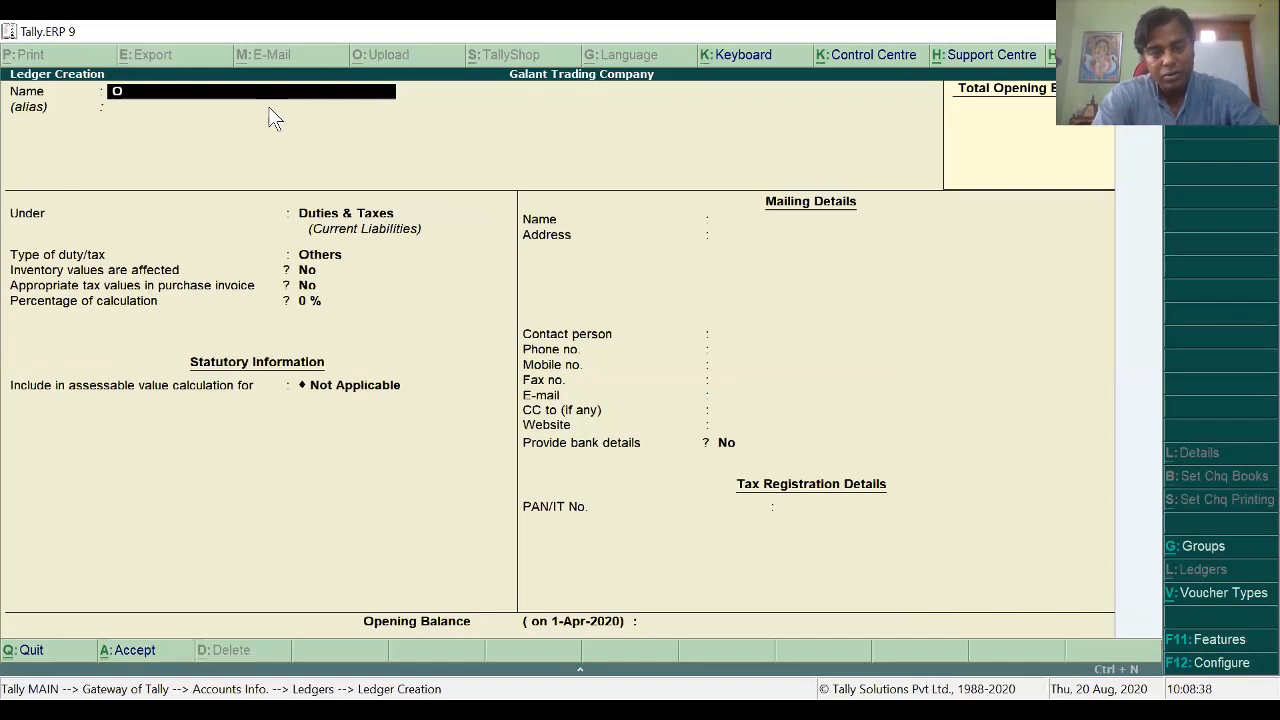
text(utput)
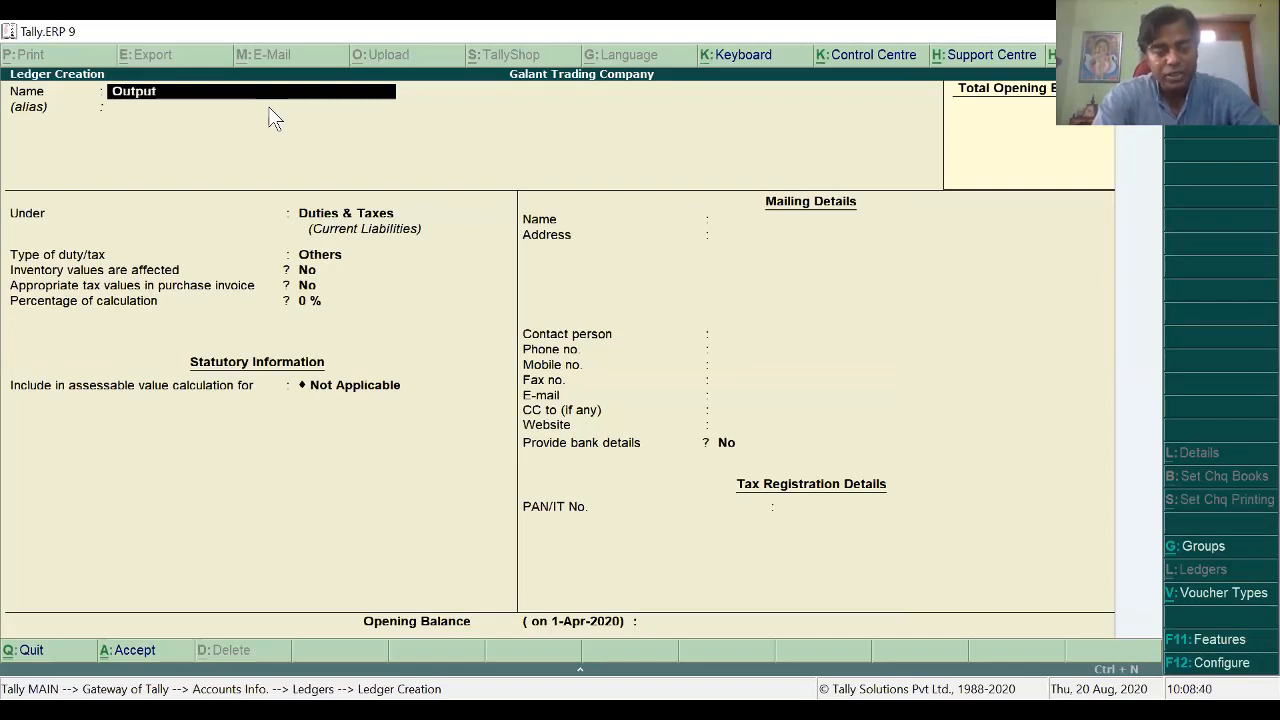
text( SGST)
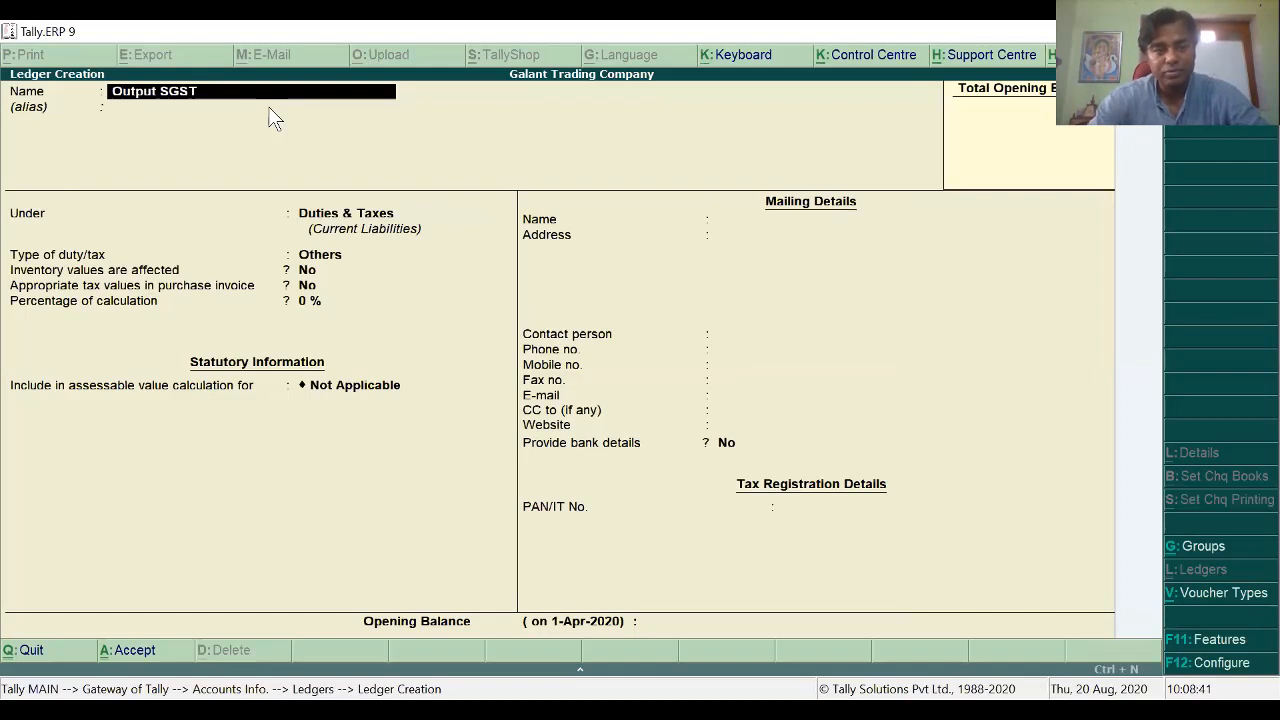
key(Return)
key(Return)
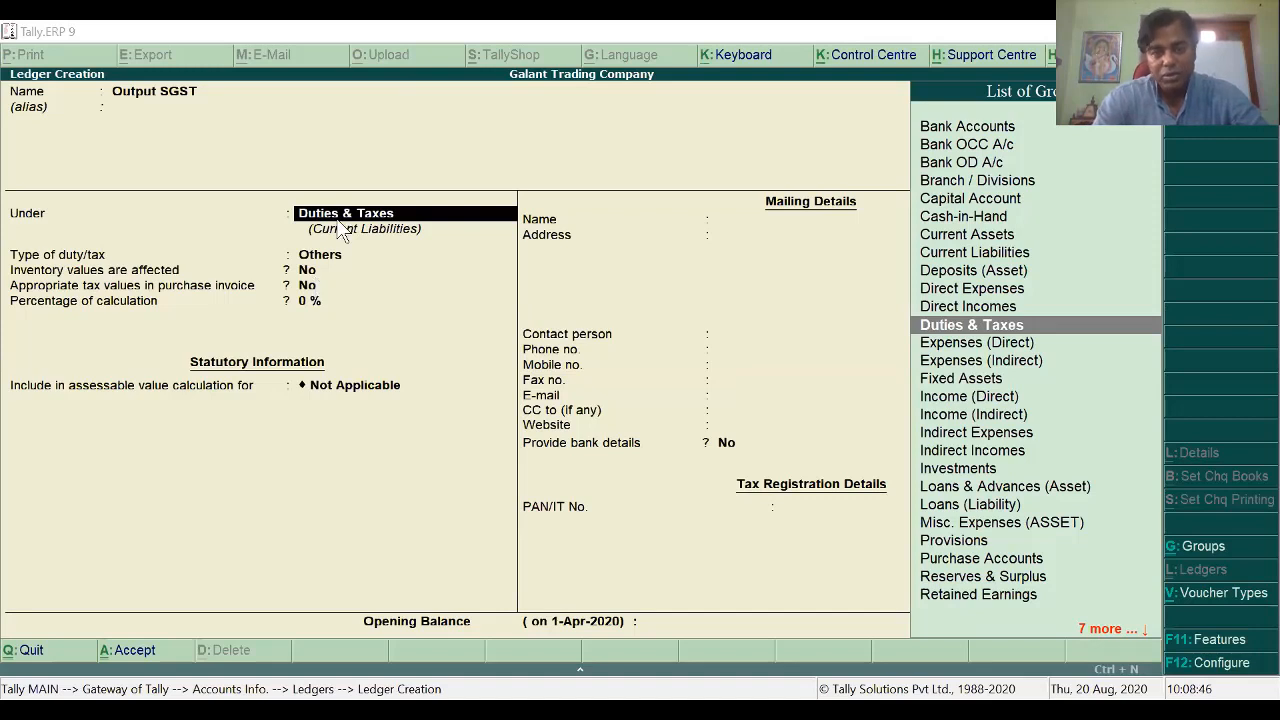
key(Return)
key(Up)
key(Return)
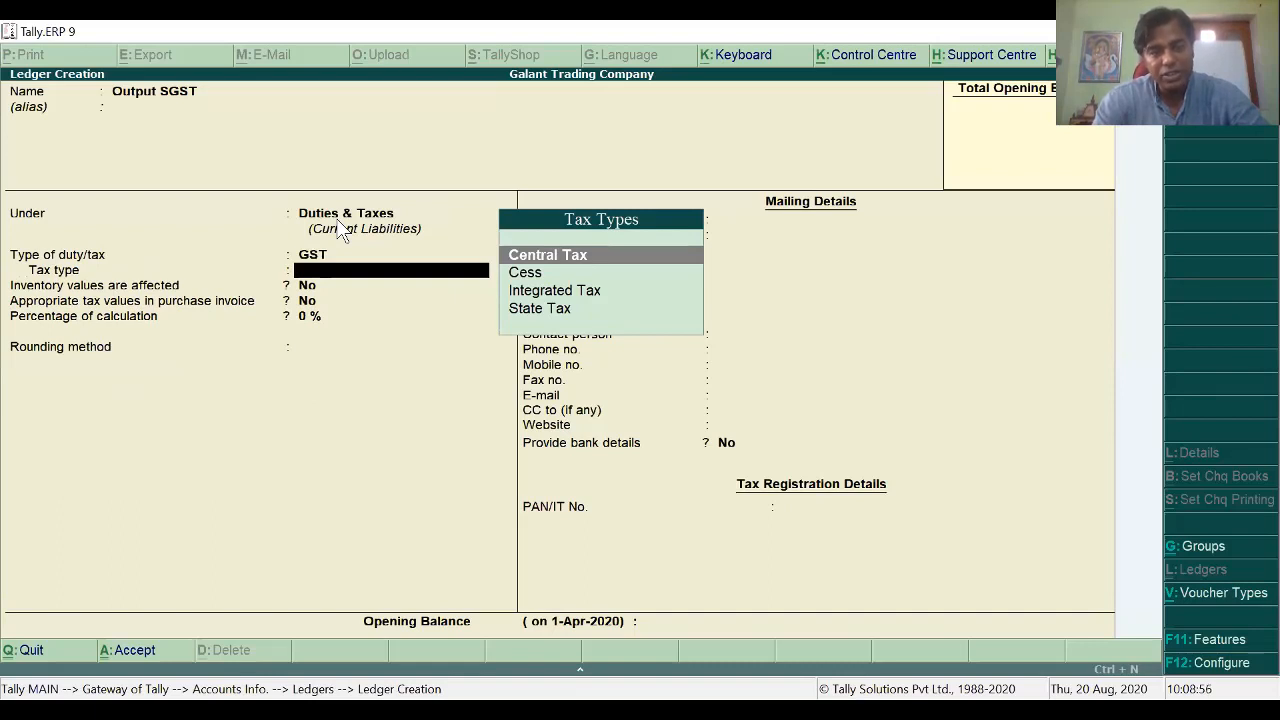
key(Down)
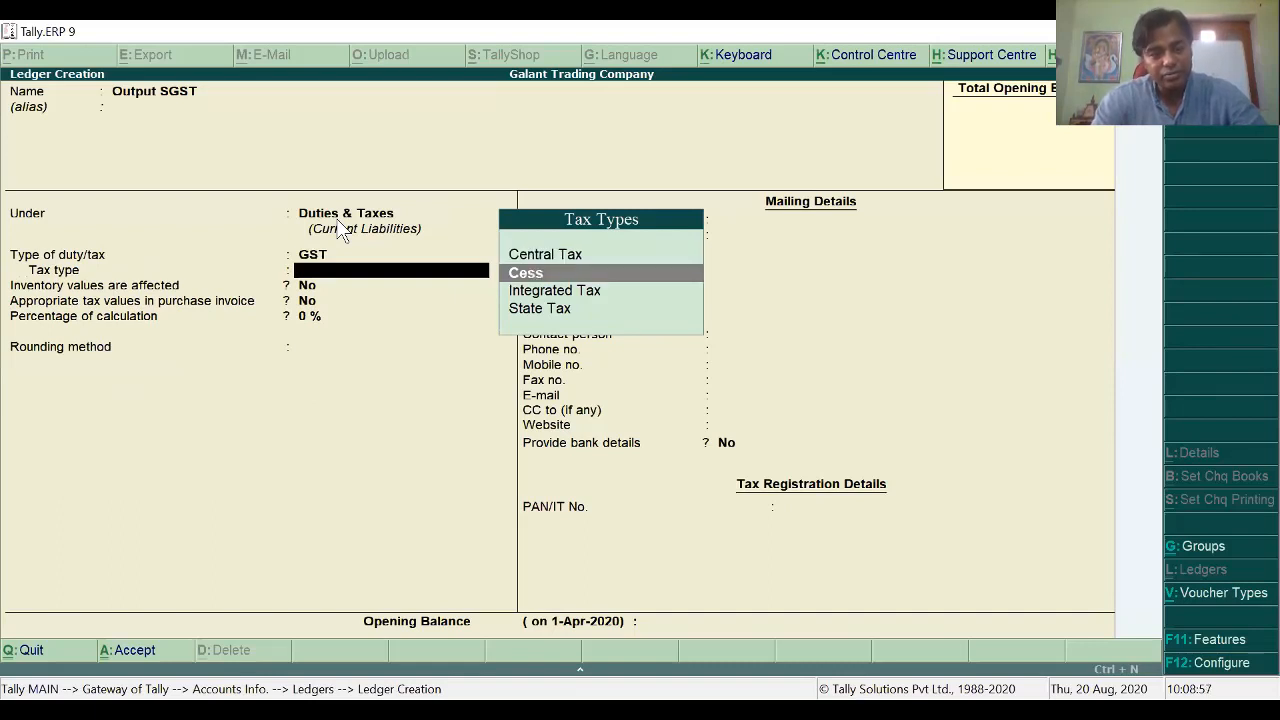
key(Down)
key(Down)
key(Return)
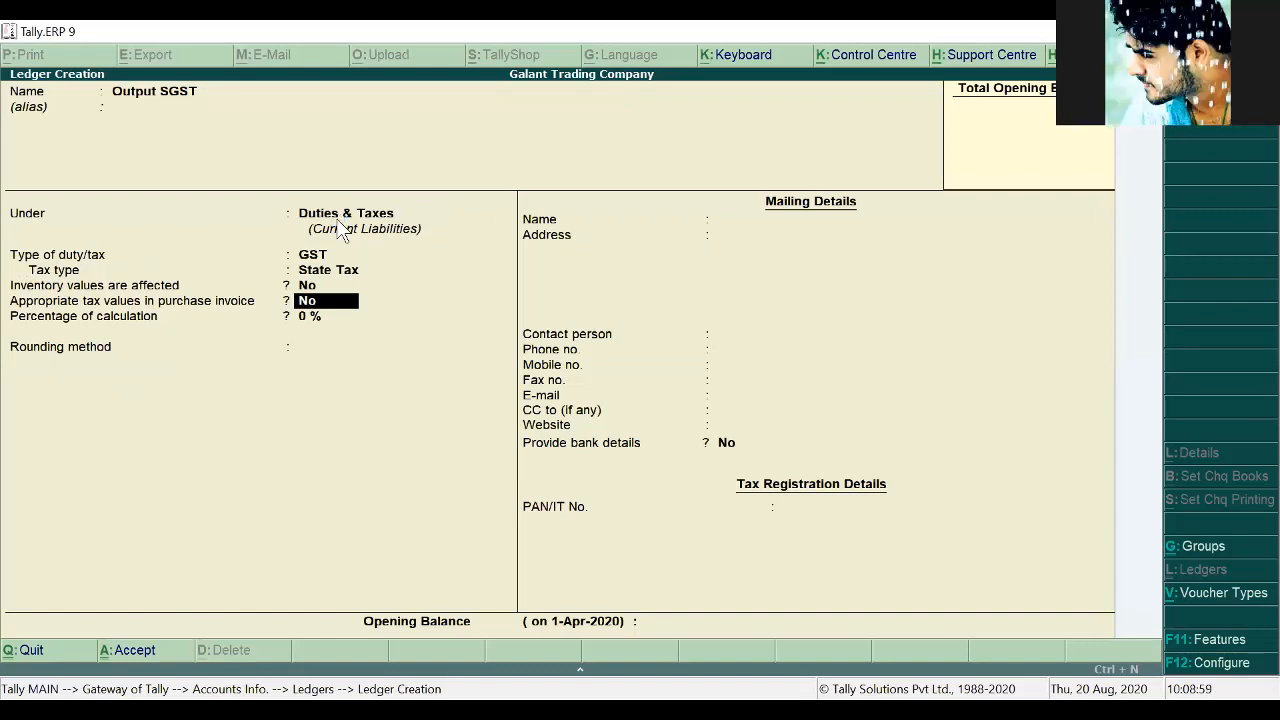
key(ctrl+a)
Step: Create the Output IGST ledger as GST, Integrated Tax, and close the blank ledger form
text(Out)
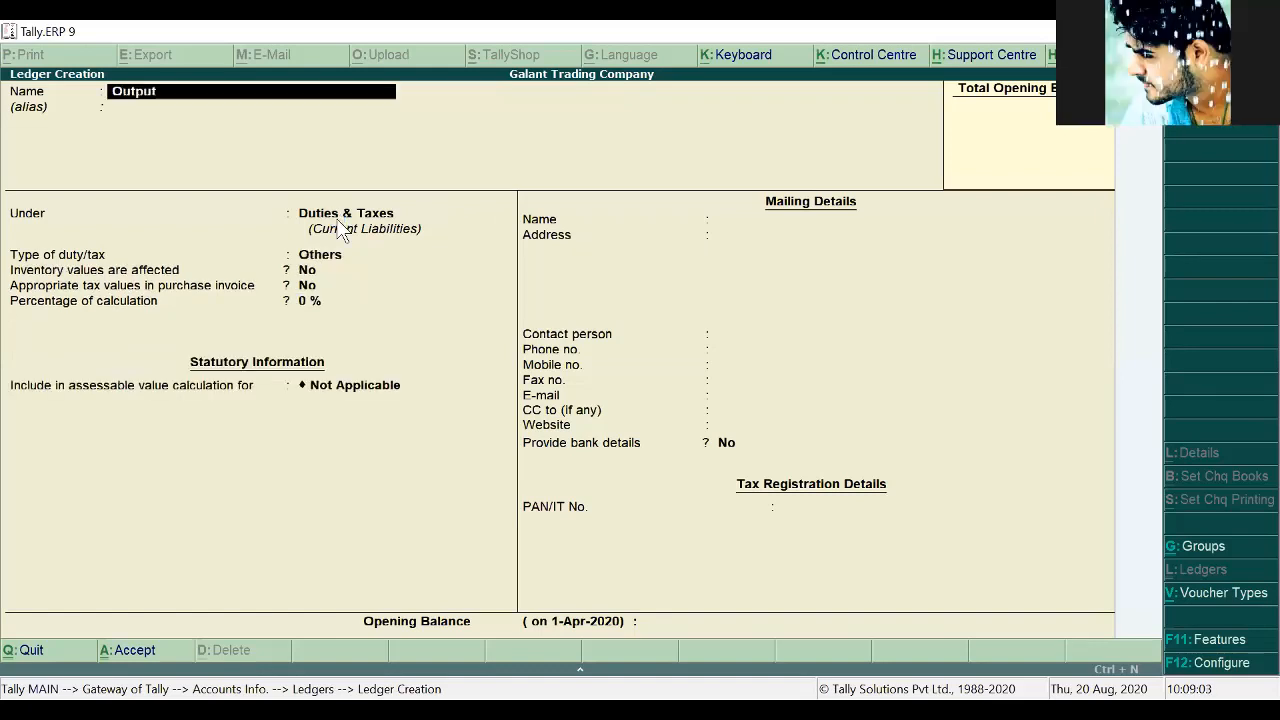
text(pur IGST)
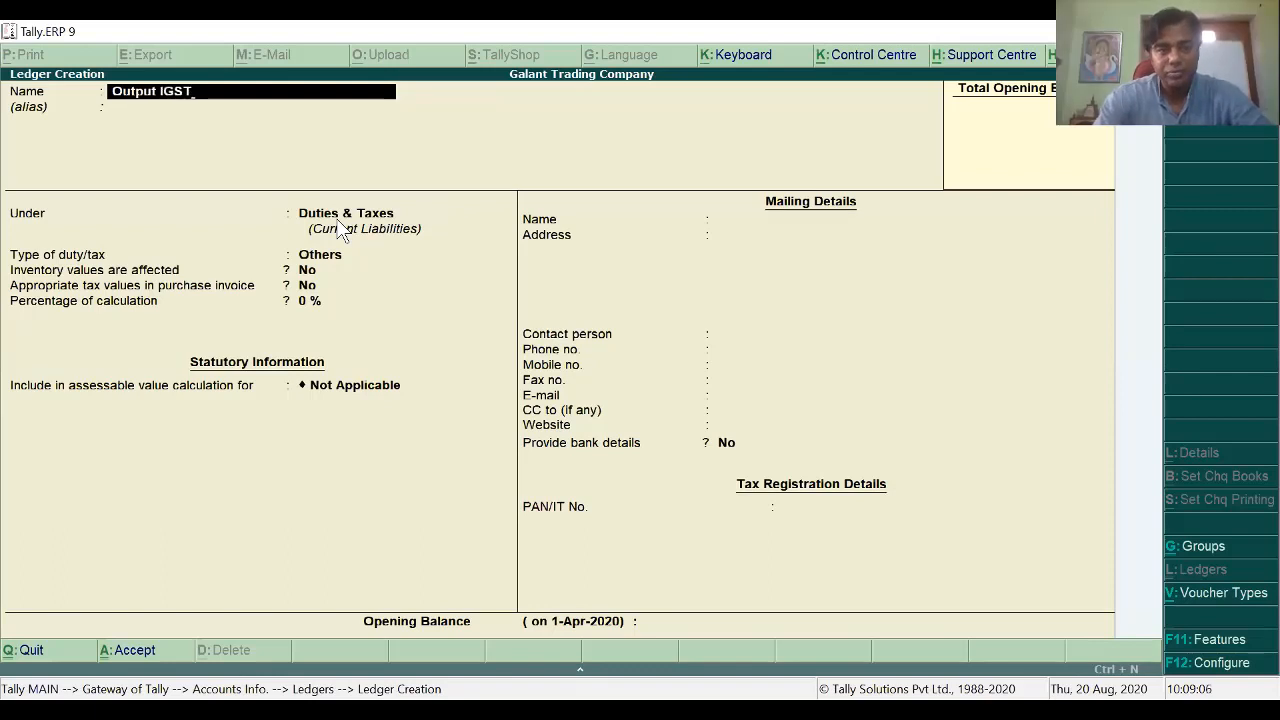
key(Return)
key(Return)
key(Return)
key(Up)
key(Return)
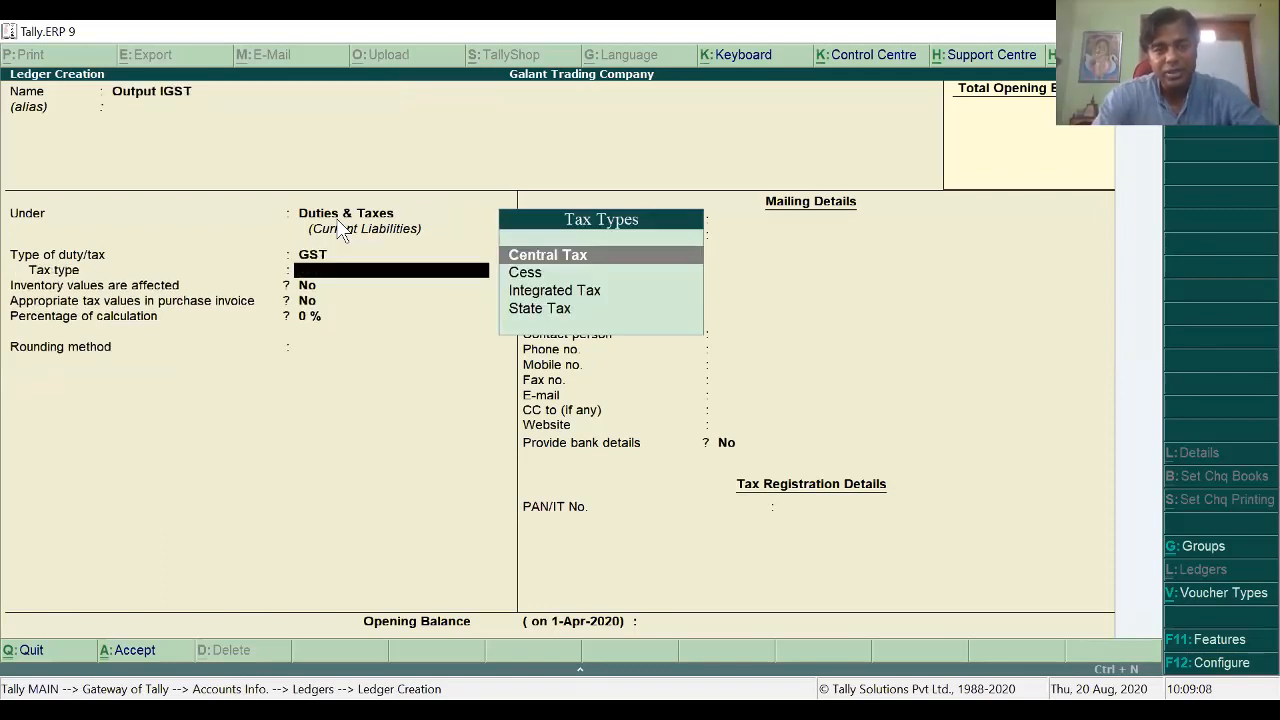
key(Down)
key(Down)
key(Return)
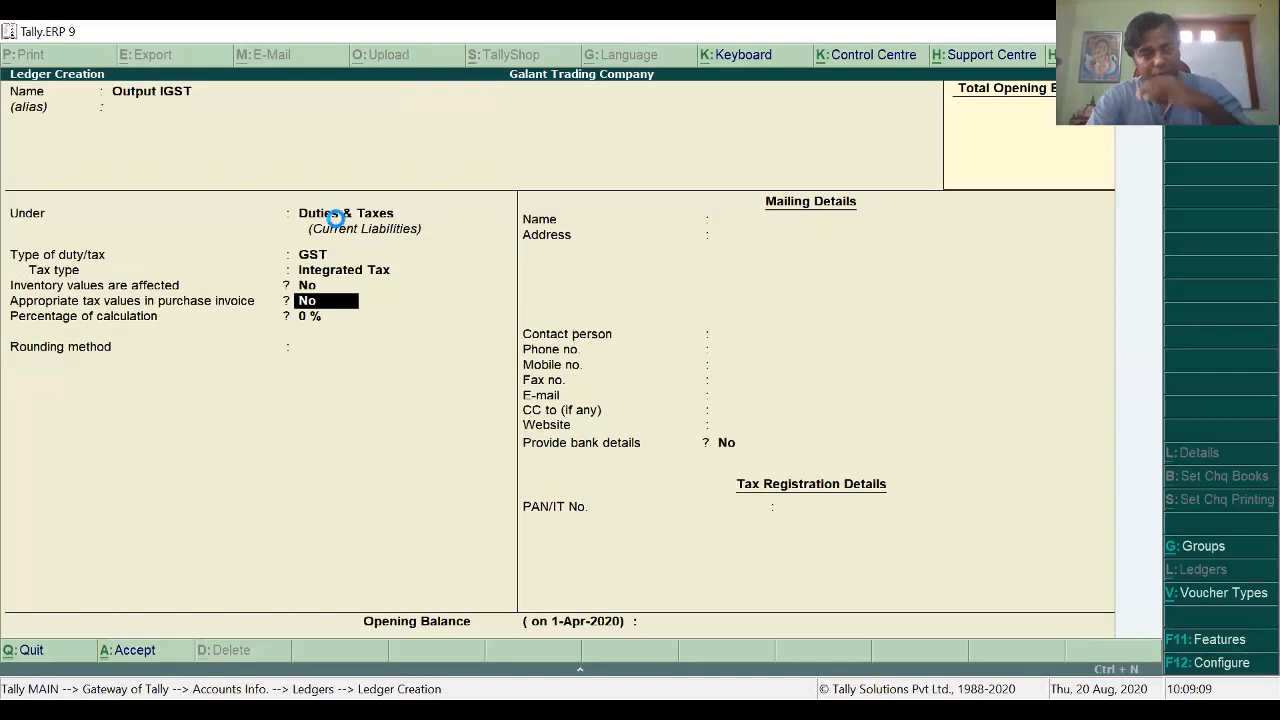
key(ctrl+a)
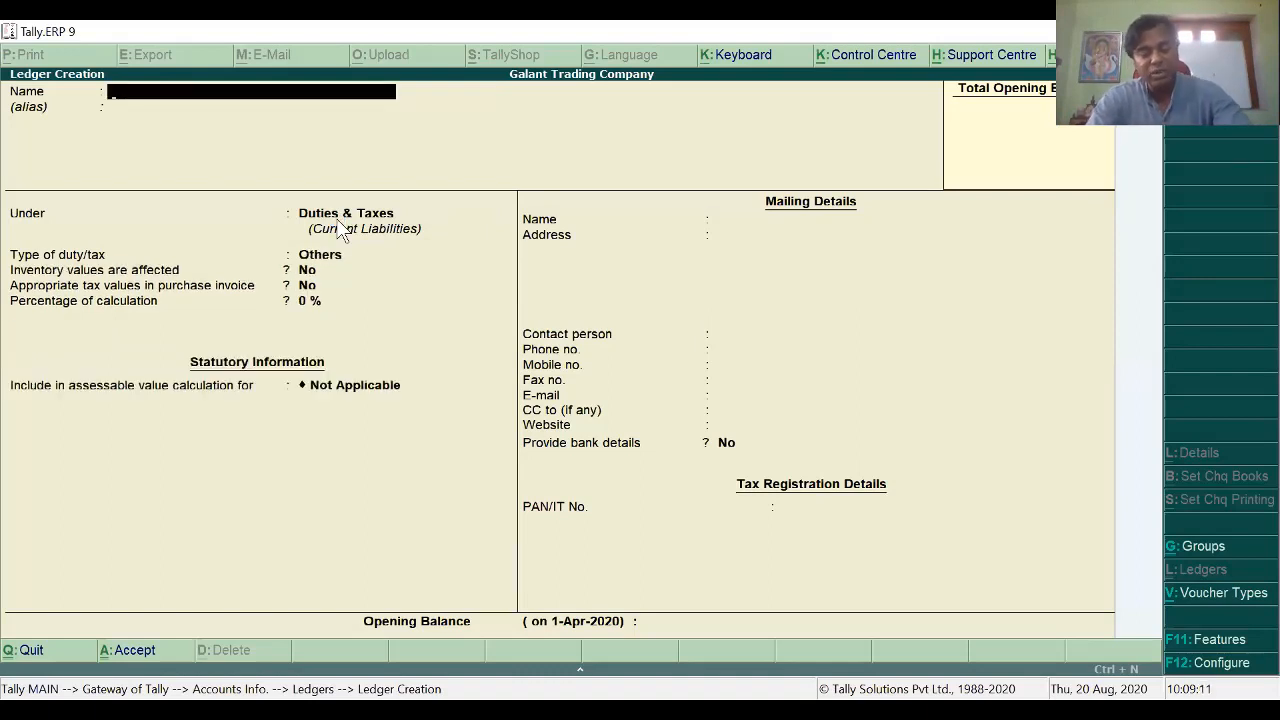
key(Escape)
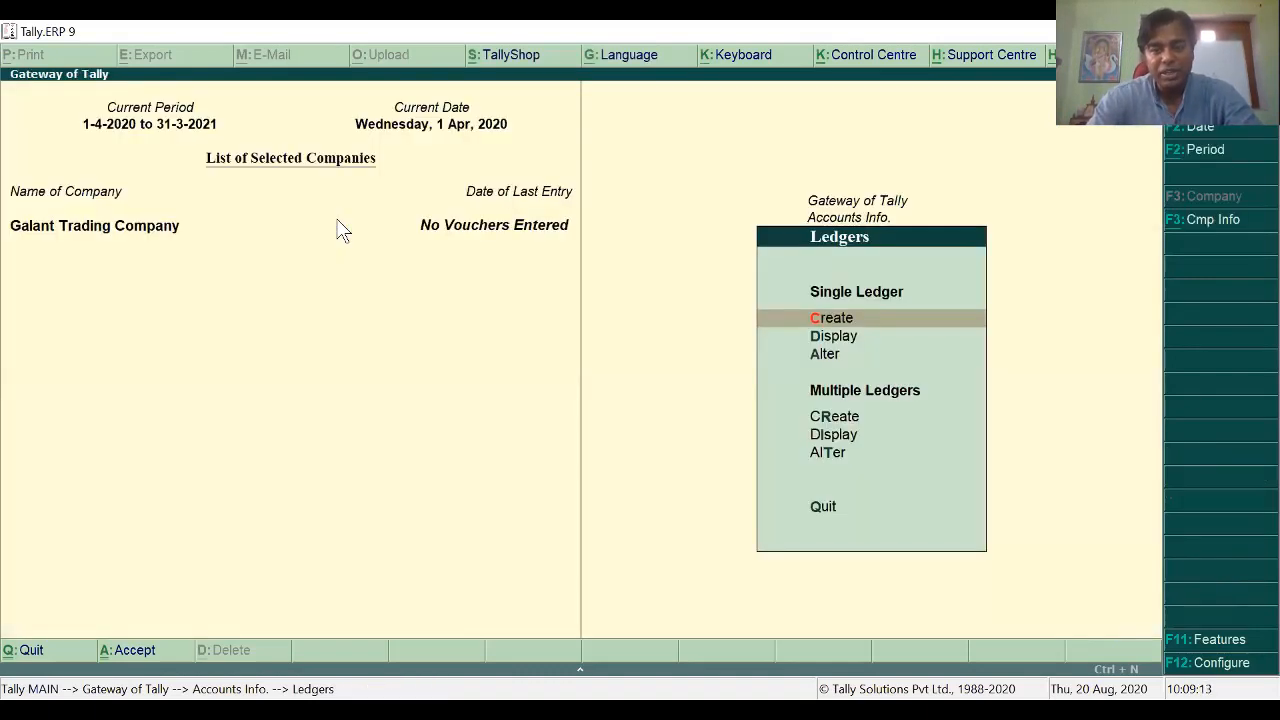
Step: Find the Sale Services (Local) question in the PDF and select 'Interior Decoration Service'
key(Escape)
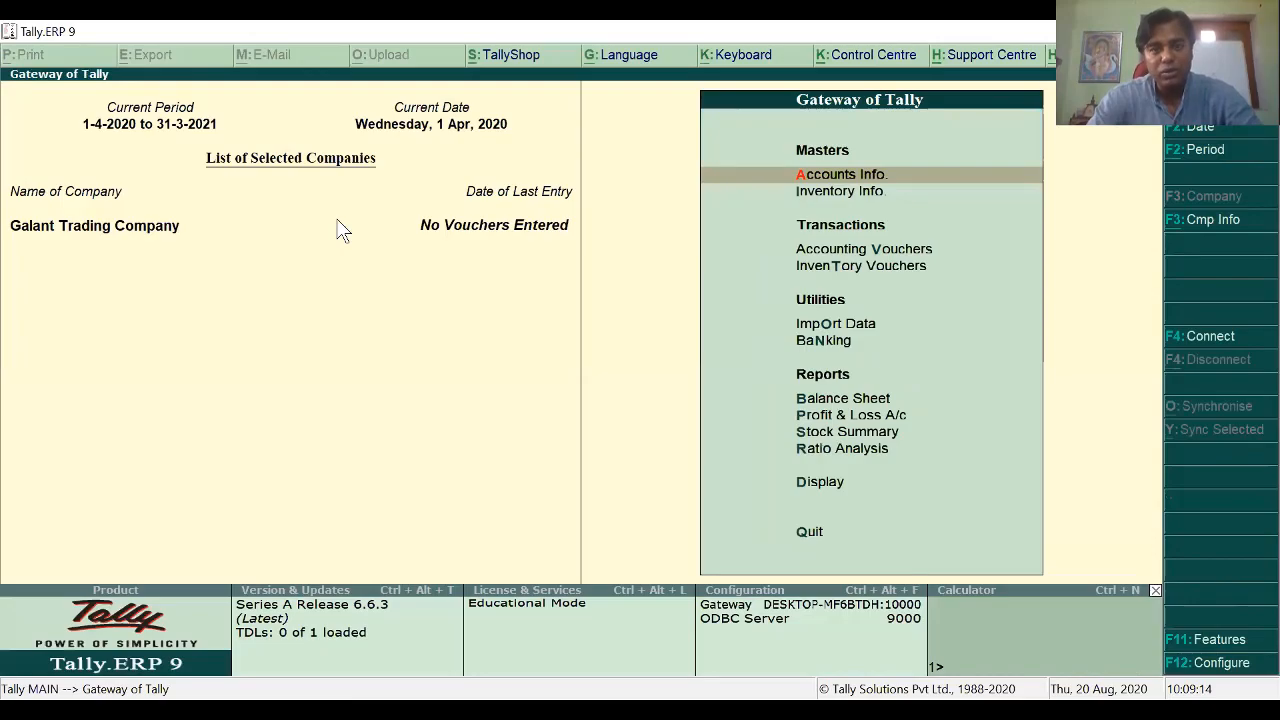
key(alt+Tab)
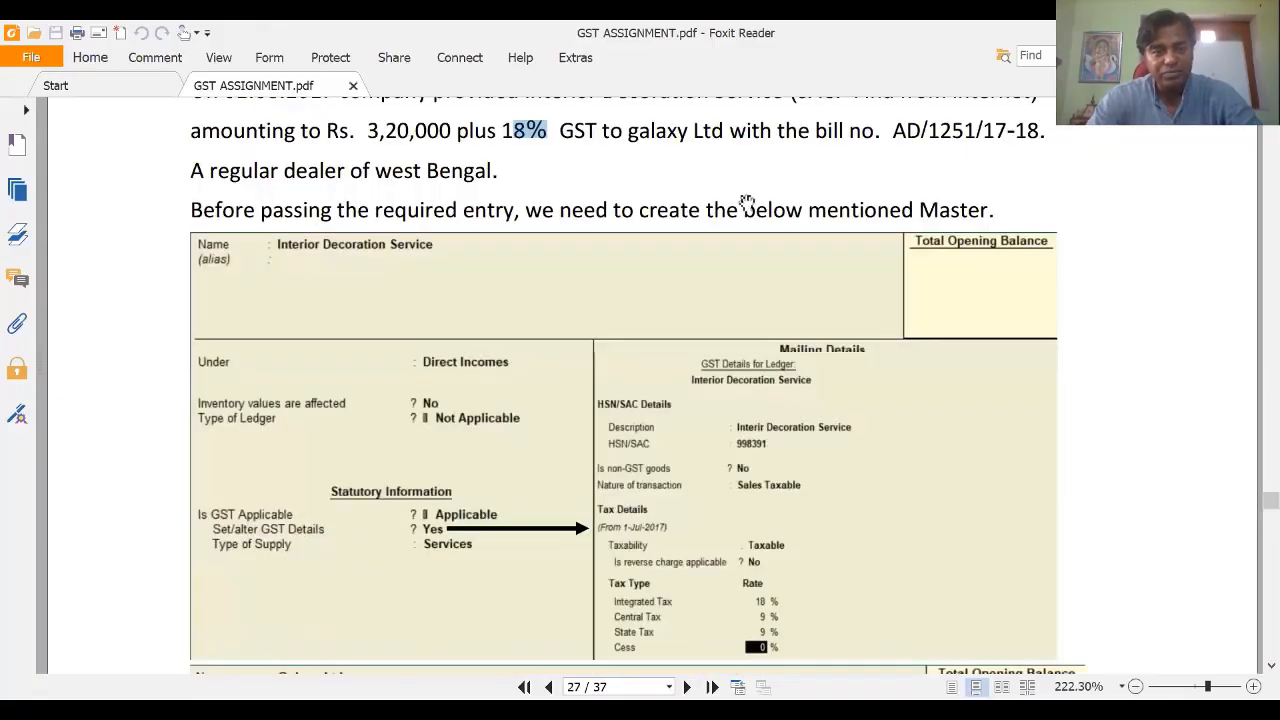
scroll(746, 203, up, 1)
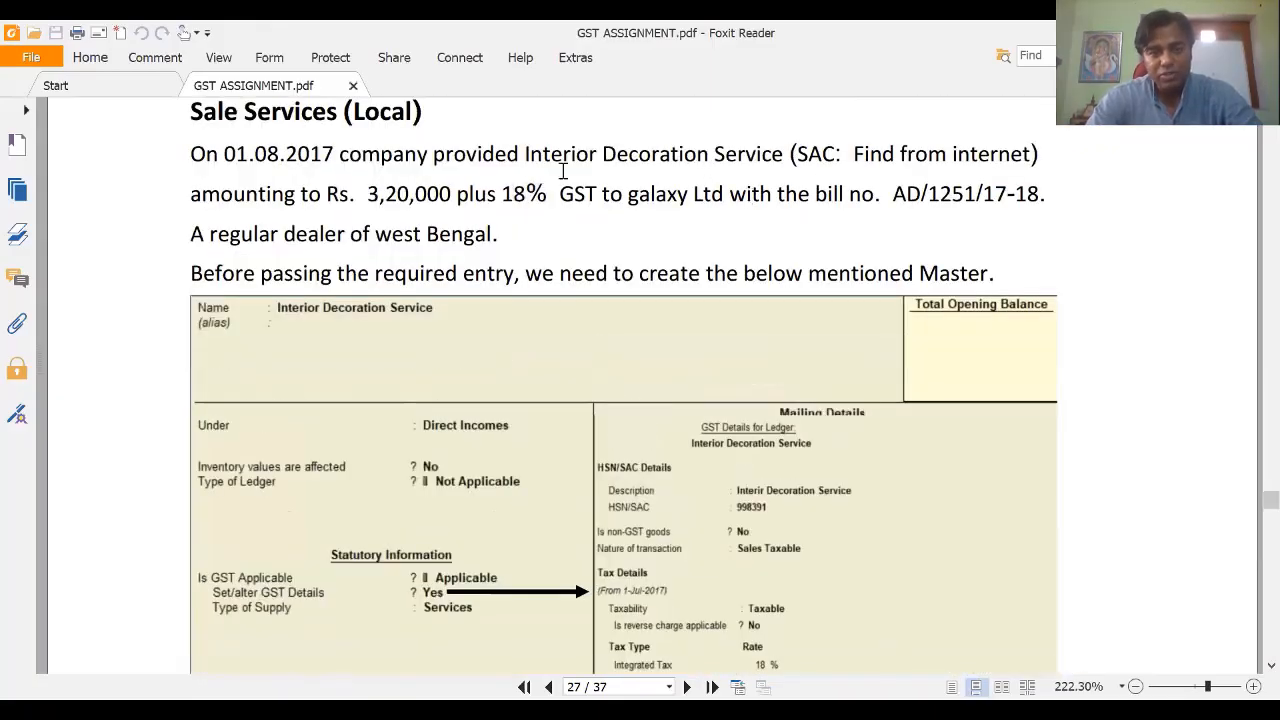
drag(528, 156, 783, 156)
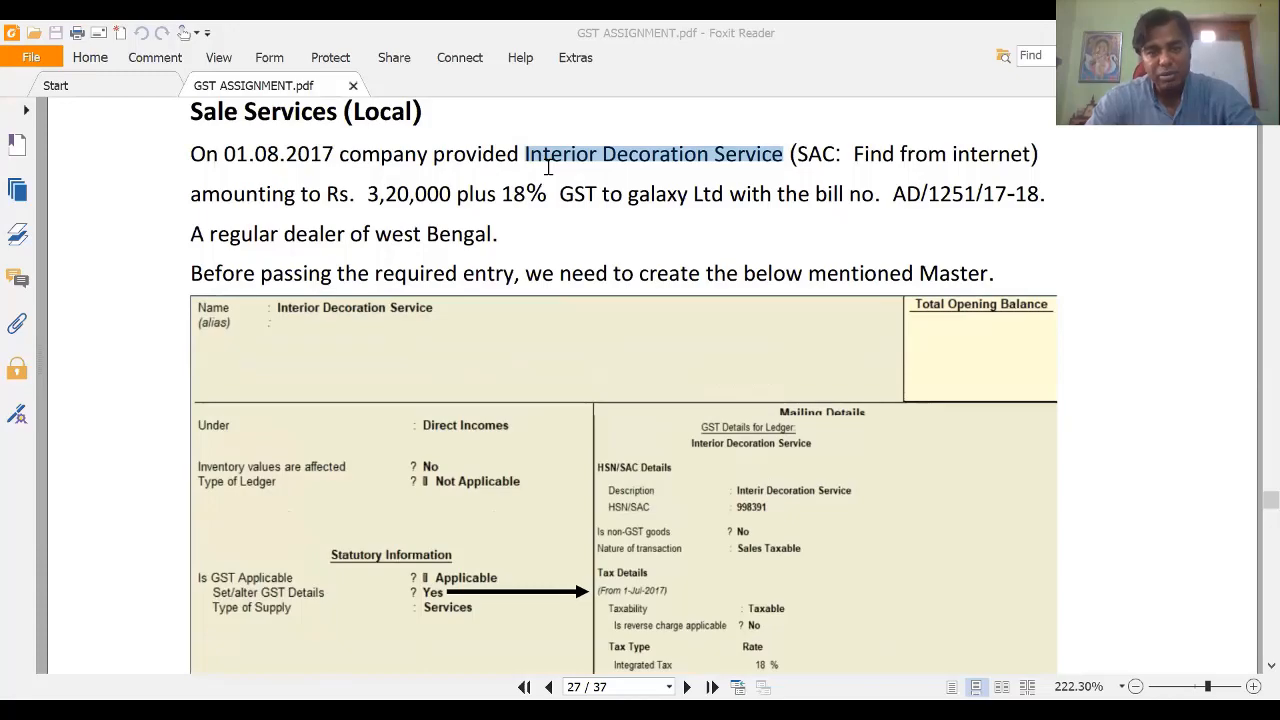
Step: Start a new ledger named Interior Decoration Service, checking the name in the assignment PDF
key(alt+Tab)
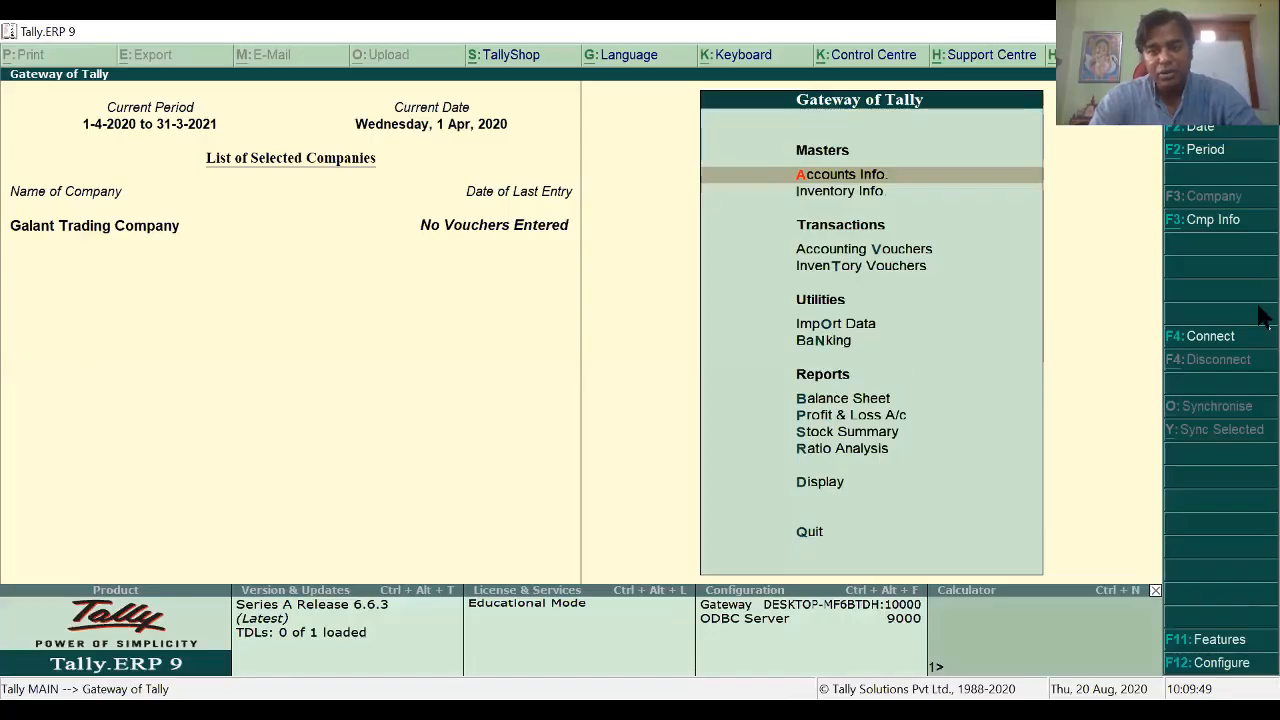
key(Return)
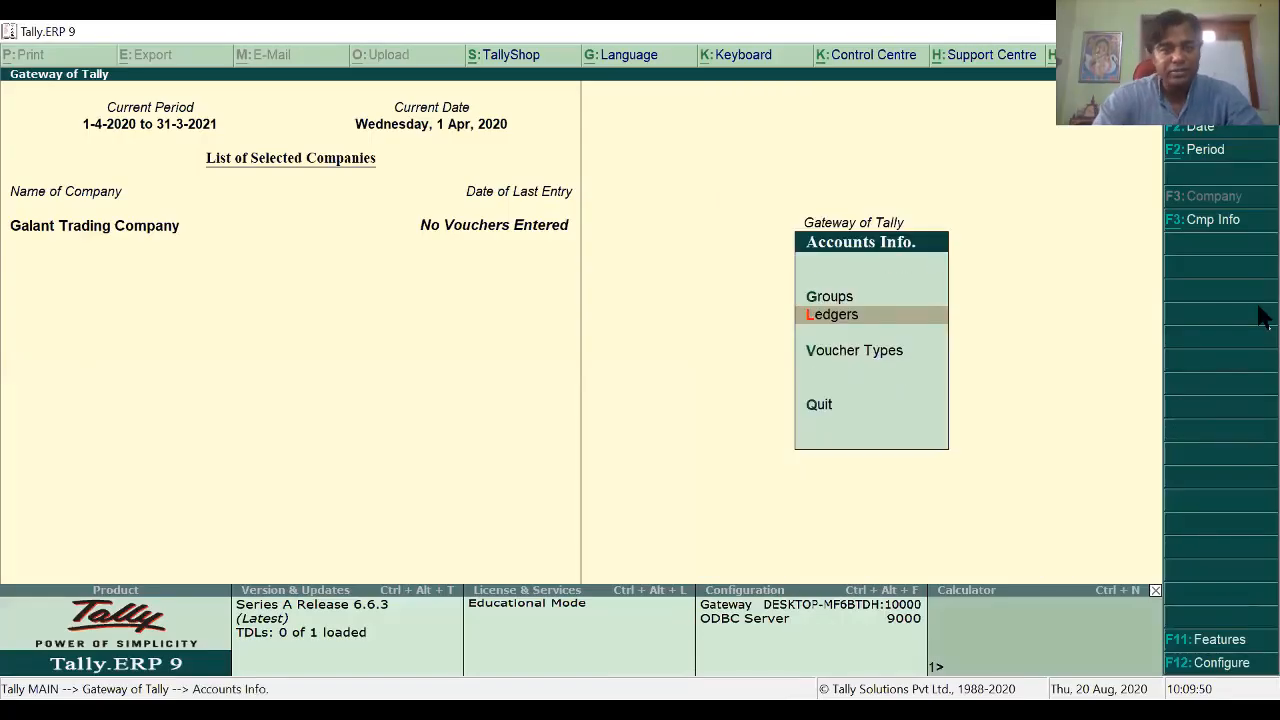
key(alt+Tab)
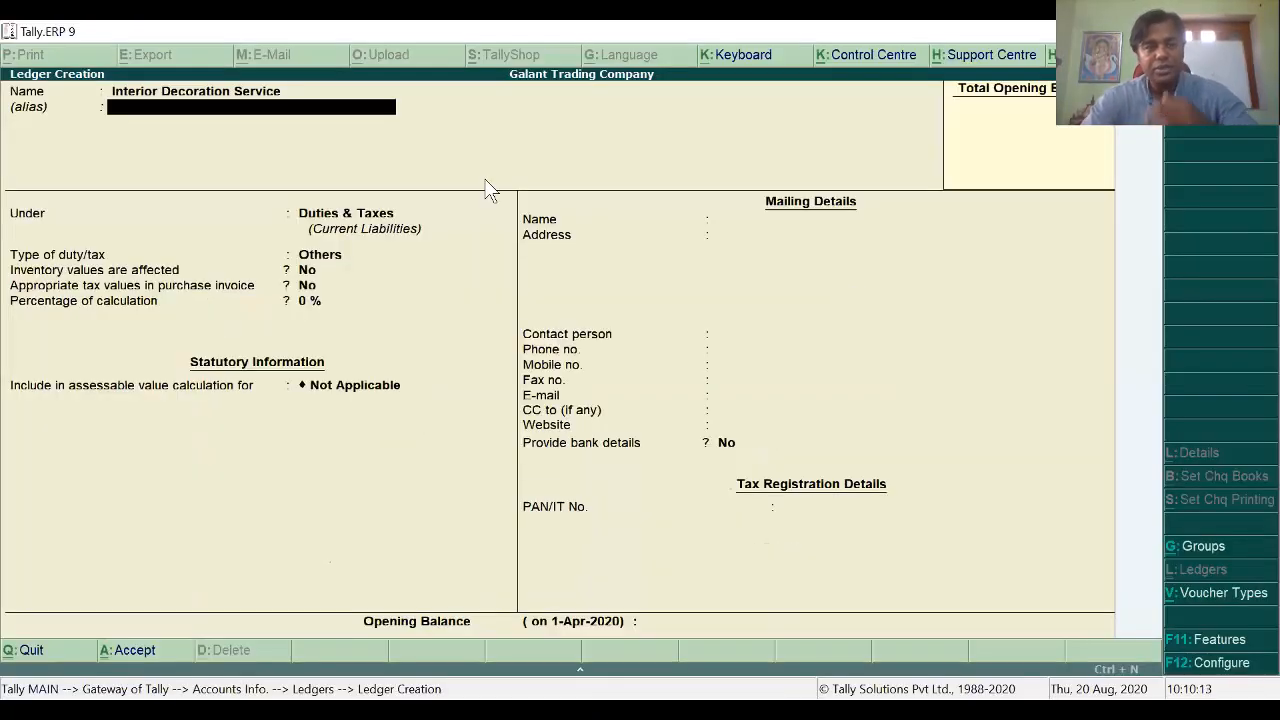
key(alt+Tab)
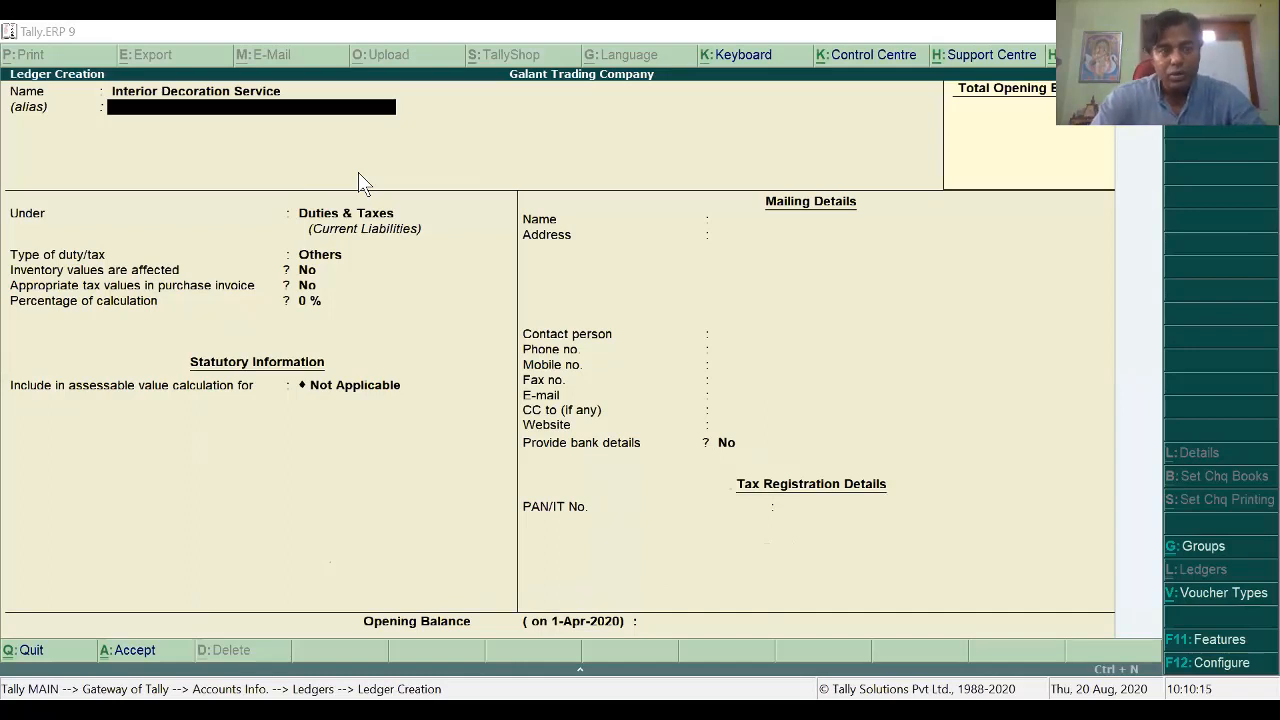
key(alt+Tab)
key(Return)
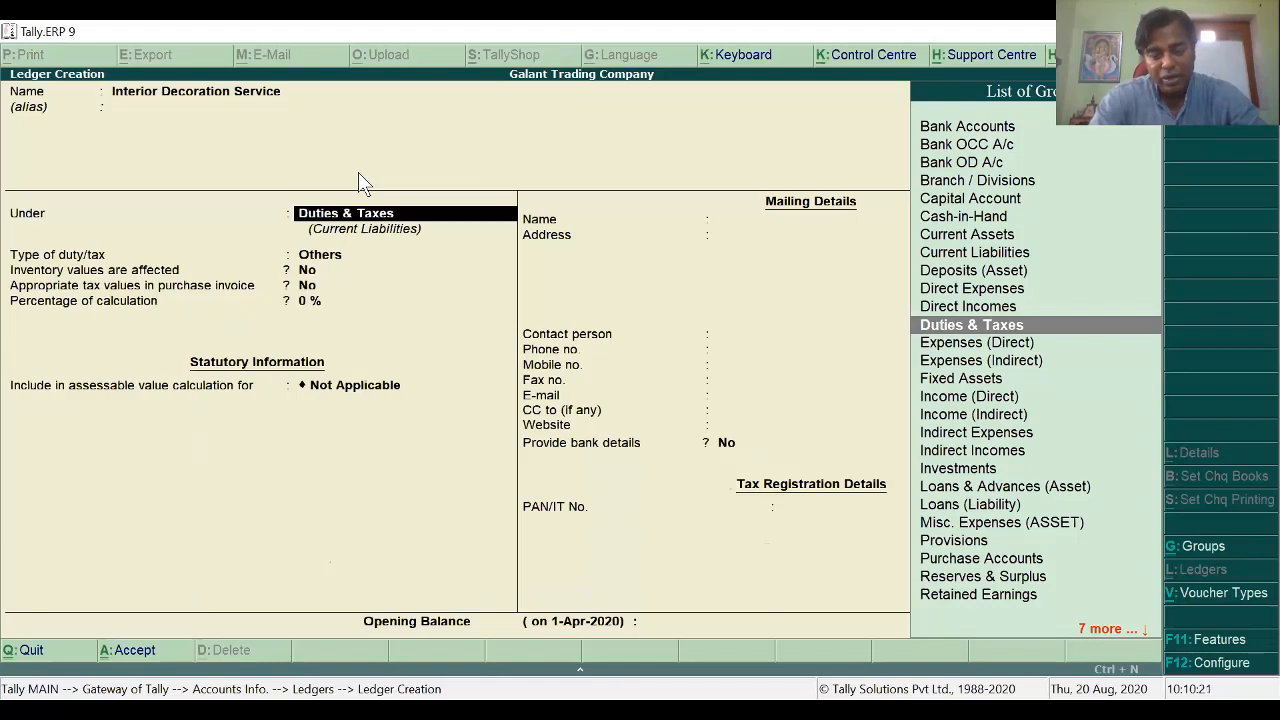
Step: Place the Interior Decoration Service ledger under the Direct Incomes group
text(Di)
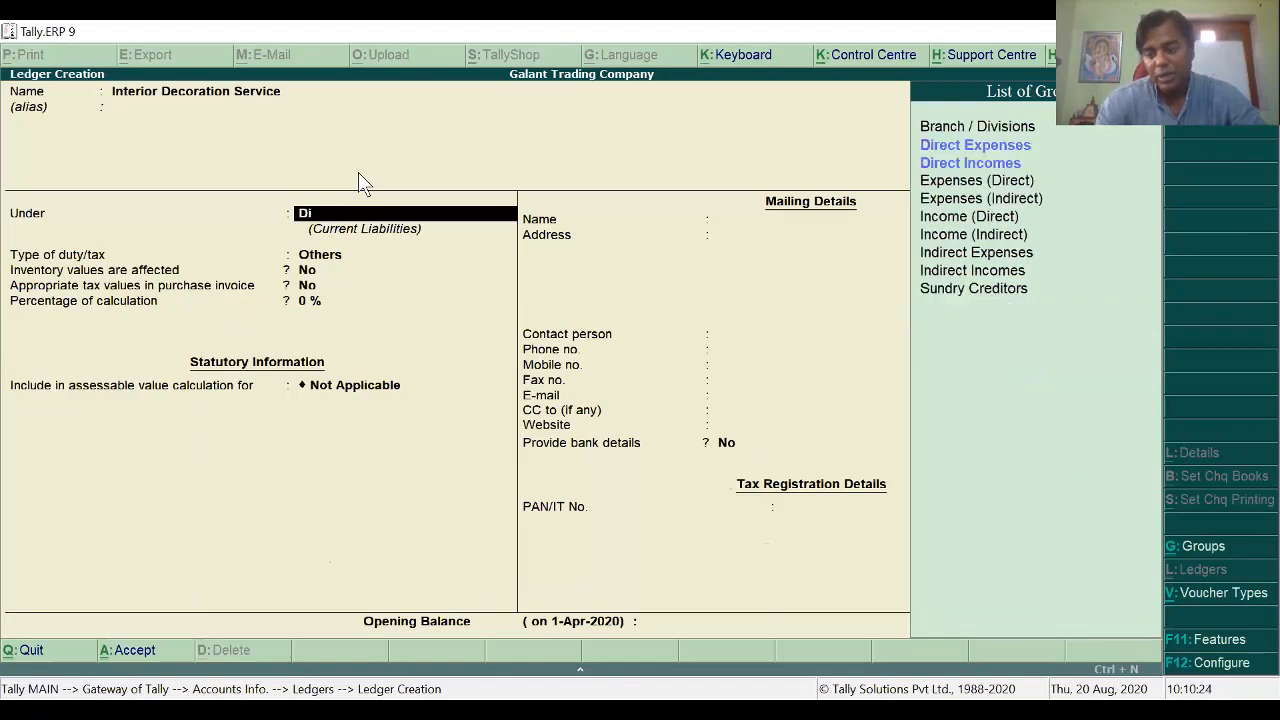
key(Down)
key(Return)
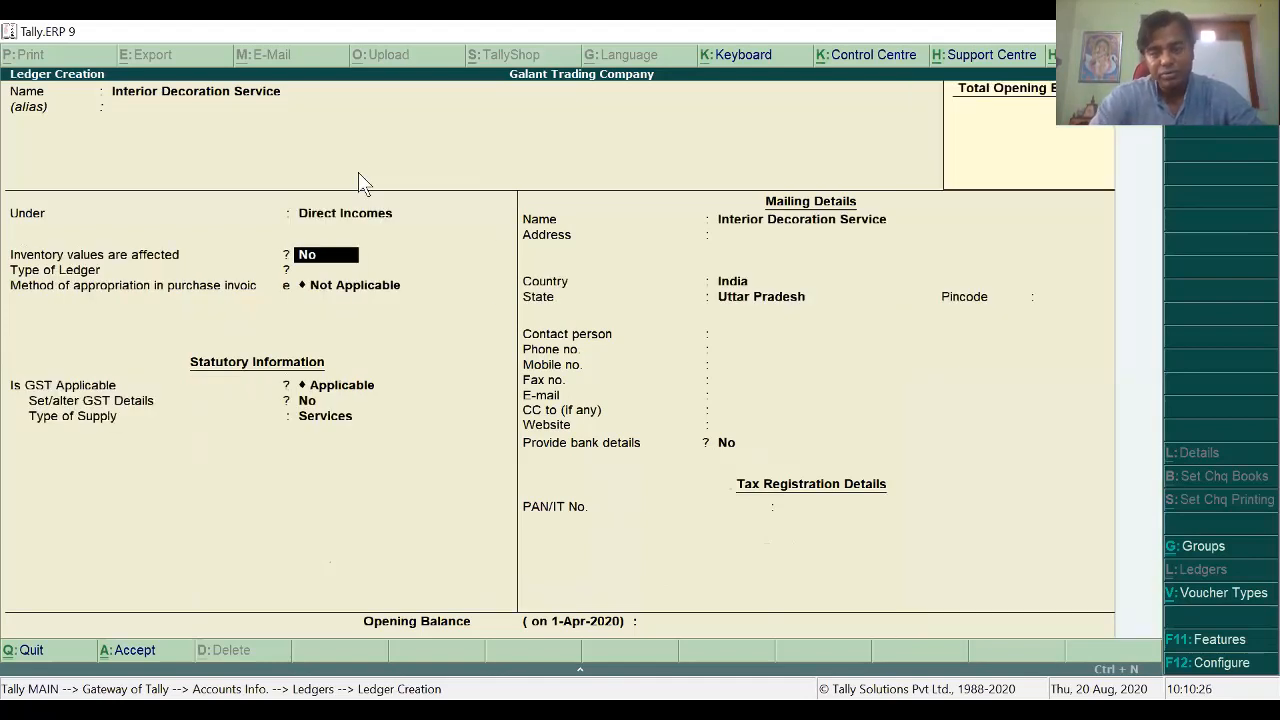
key(Return)
key(Return)
key(BackSpace)
key(BackSpace)
key(BackSpace)
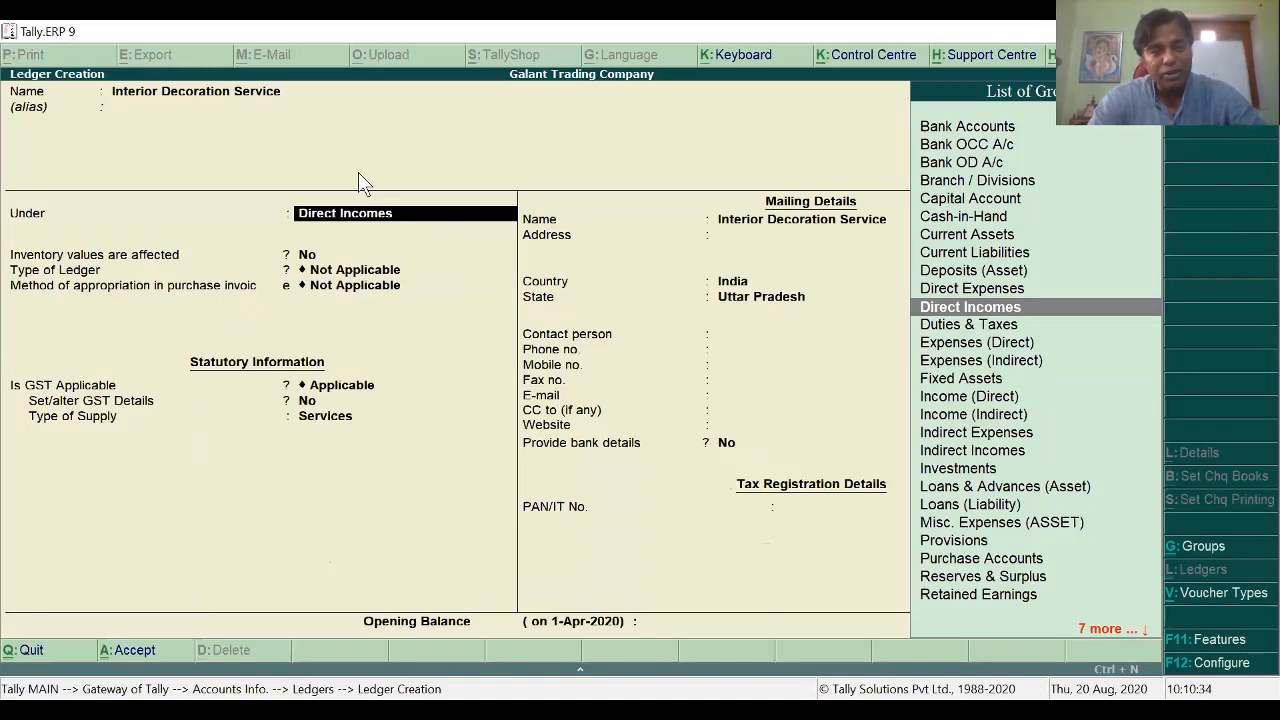
key(Return)
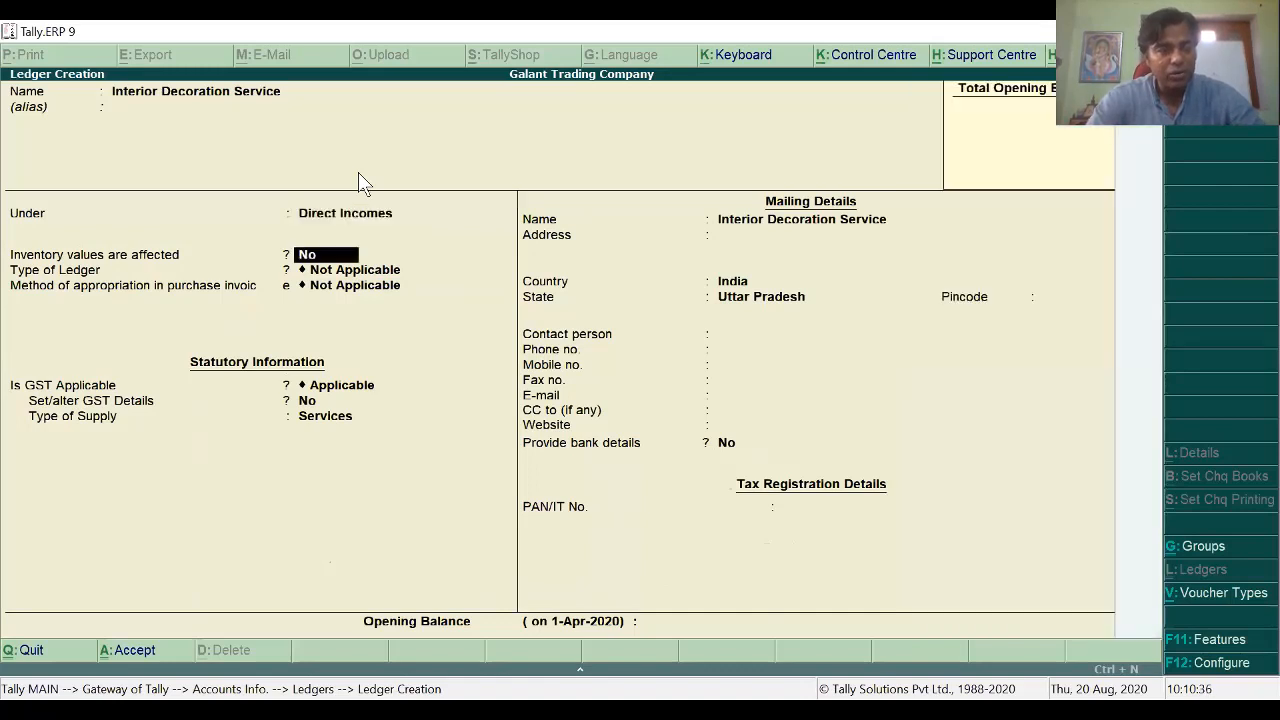
Step: Keep ledger type and appropriation Not Applicable and set Set/alter GST Details to Yes
key(Return)
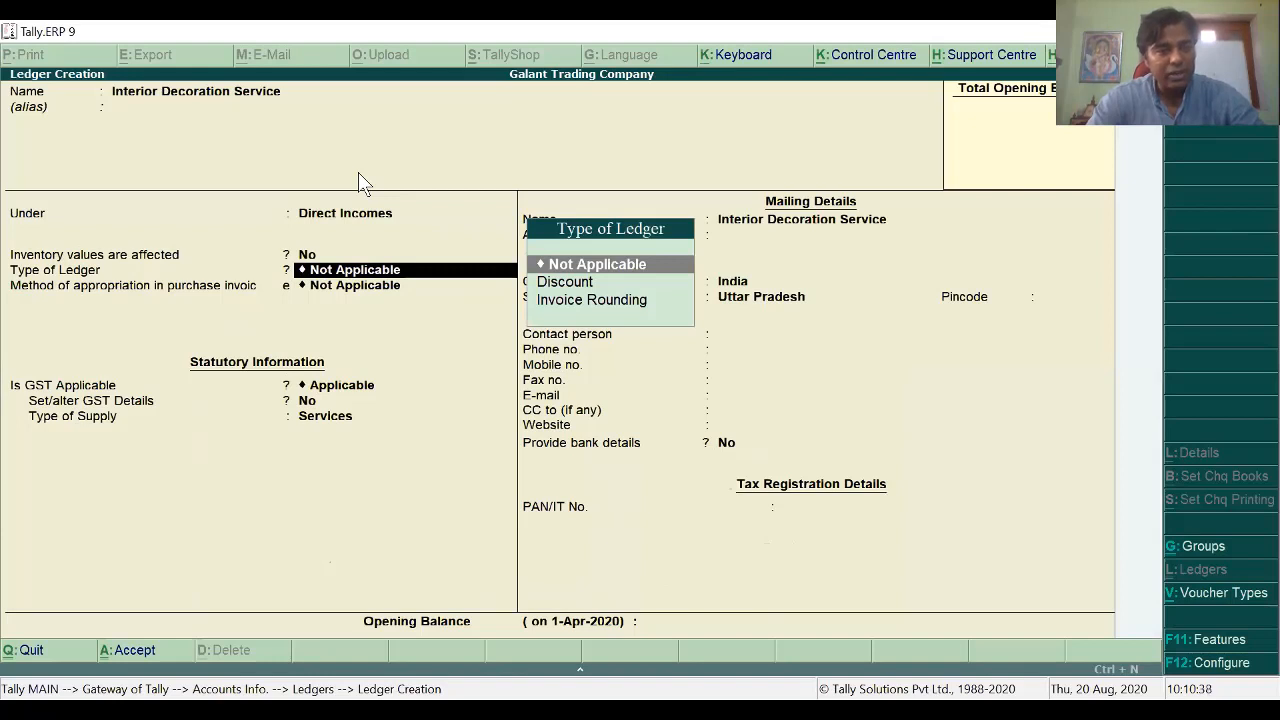
key(Return)
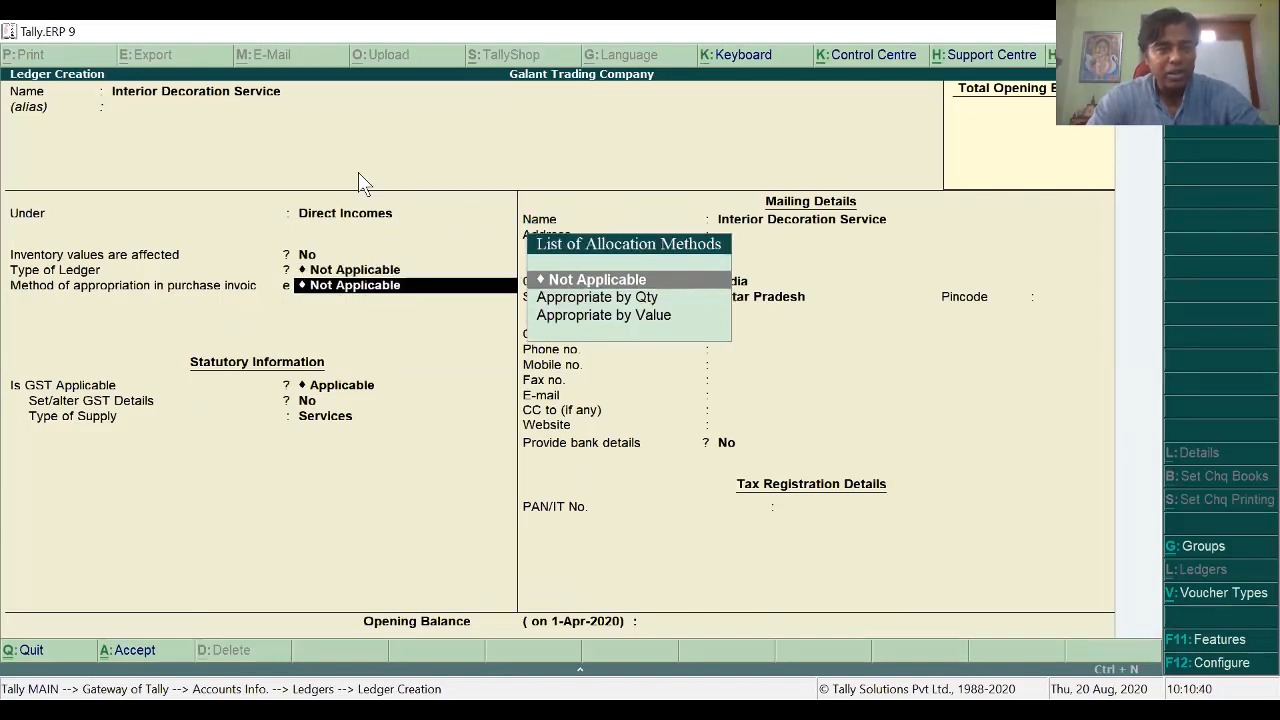
key(Return)
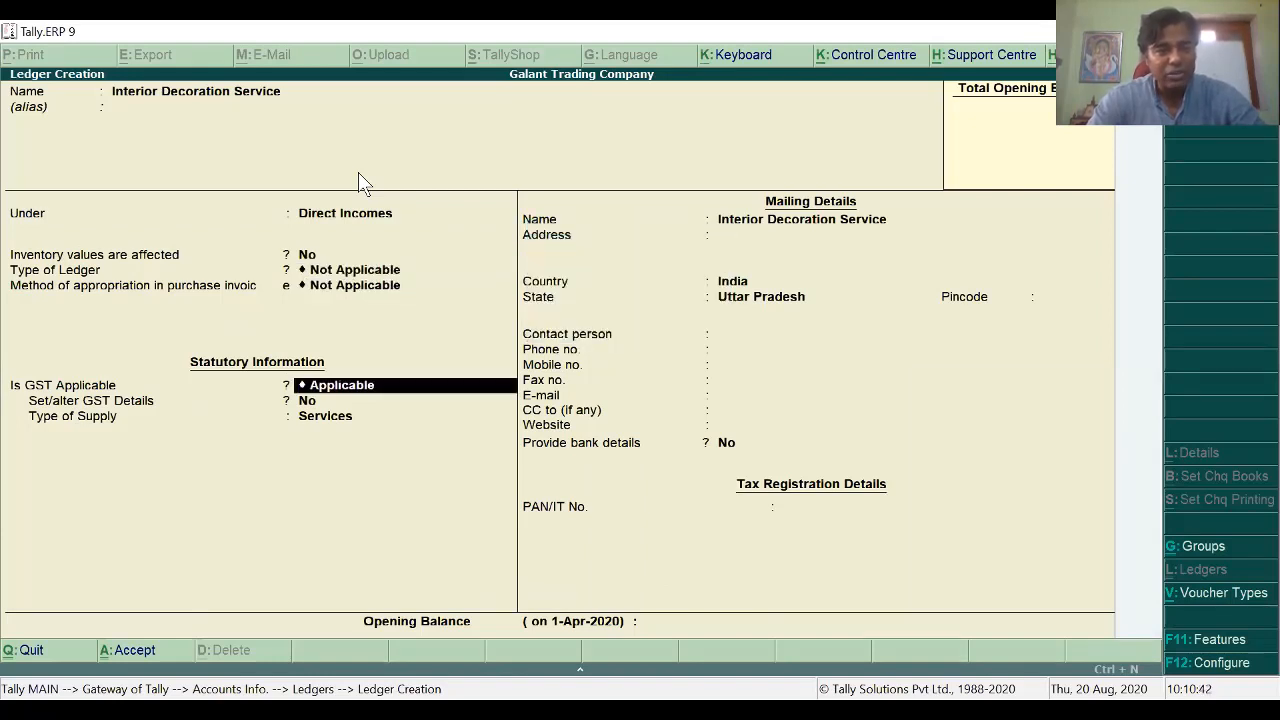
key(Return)
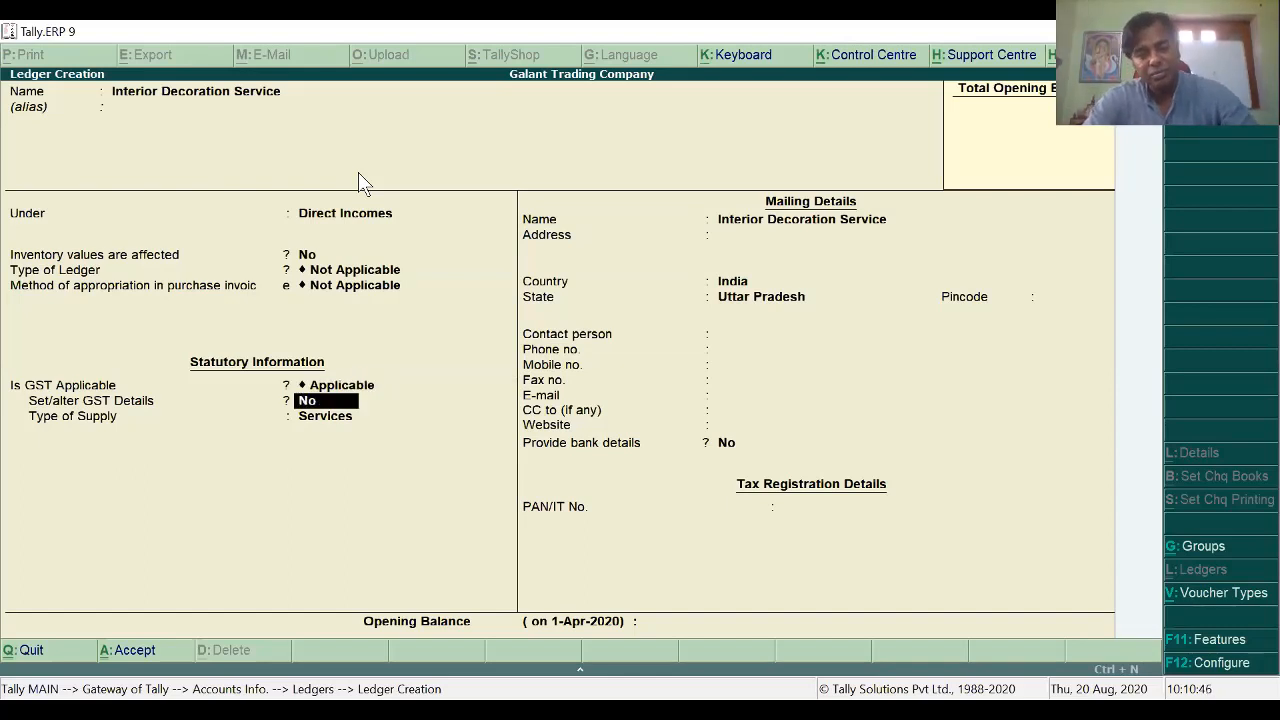
text(y)
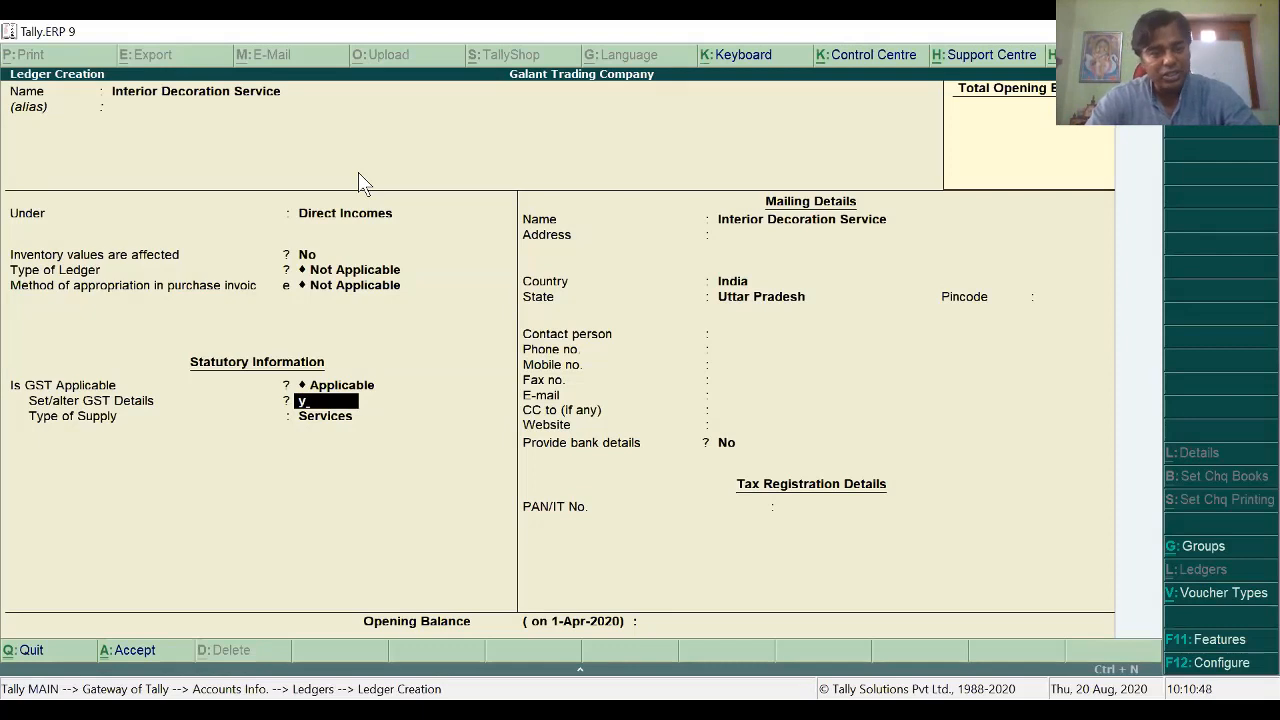
key(Return)
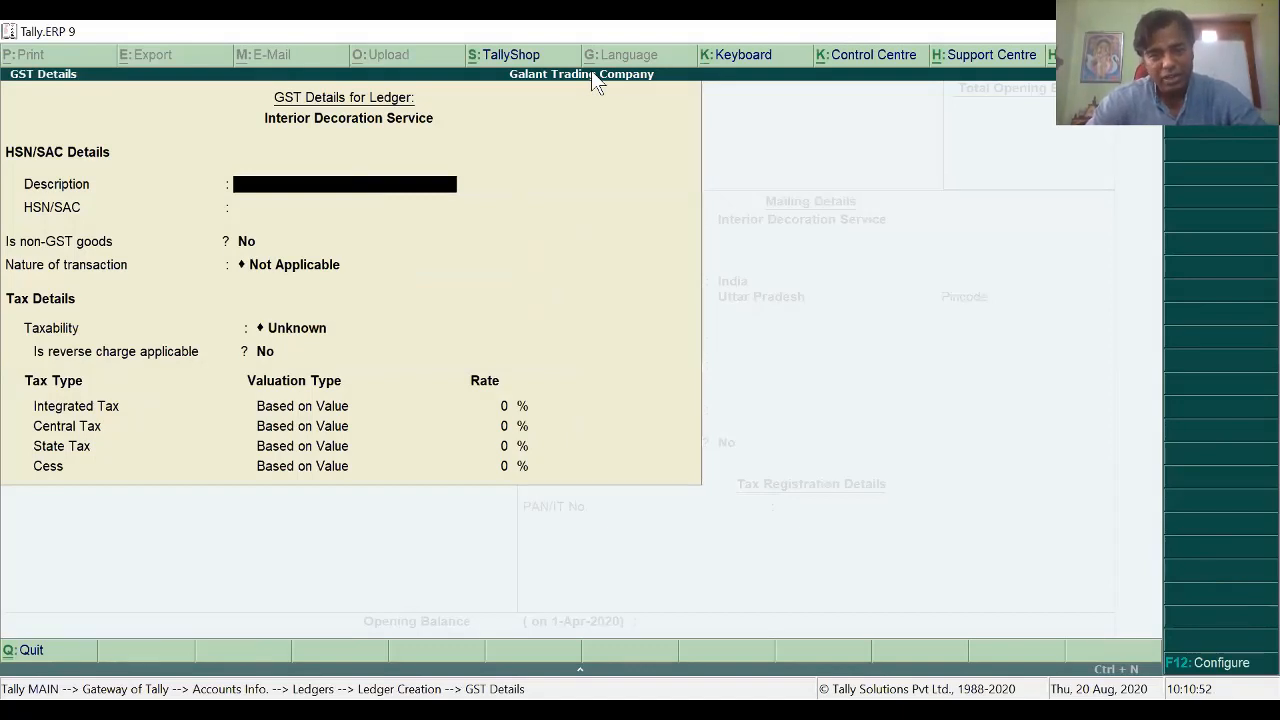
Step: Enter description Interior Decoration Service and SAC code 998391, verifying the code in the PDF
key(alt+Tab)
scroll(745, 488, down, 3)
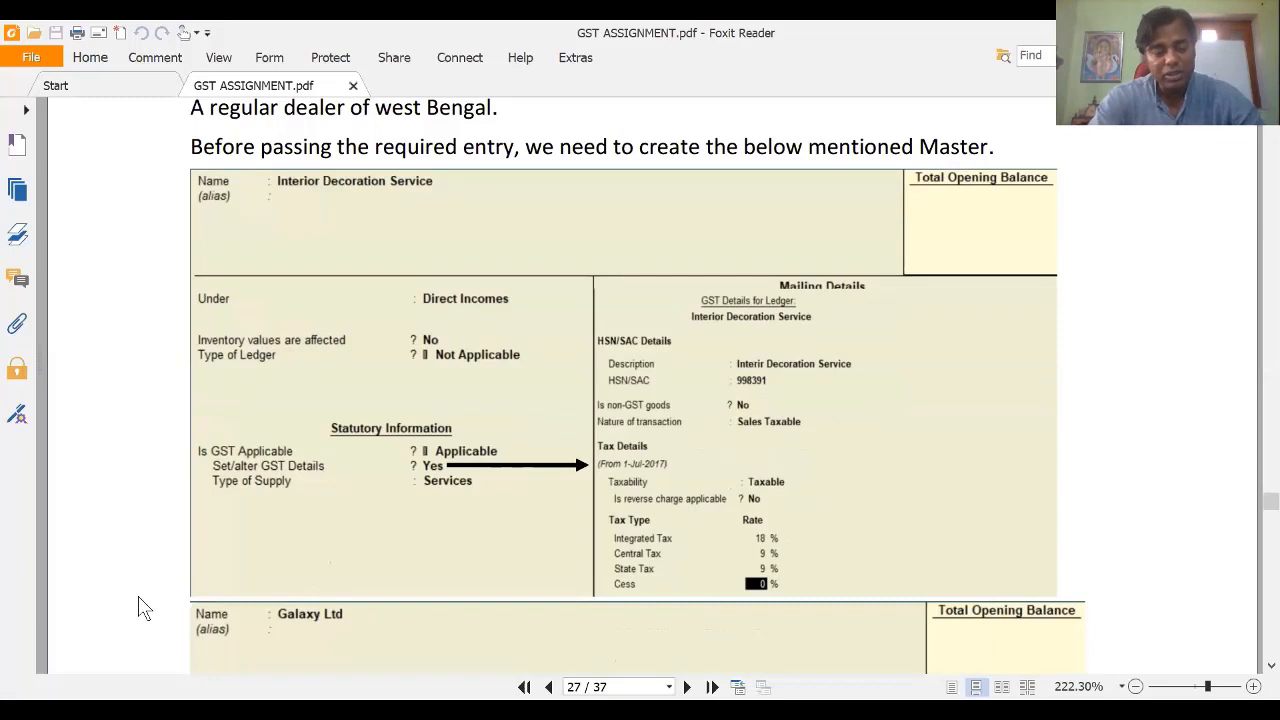
key(alt+Tab)
key(Return)
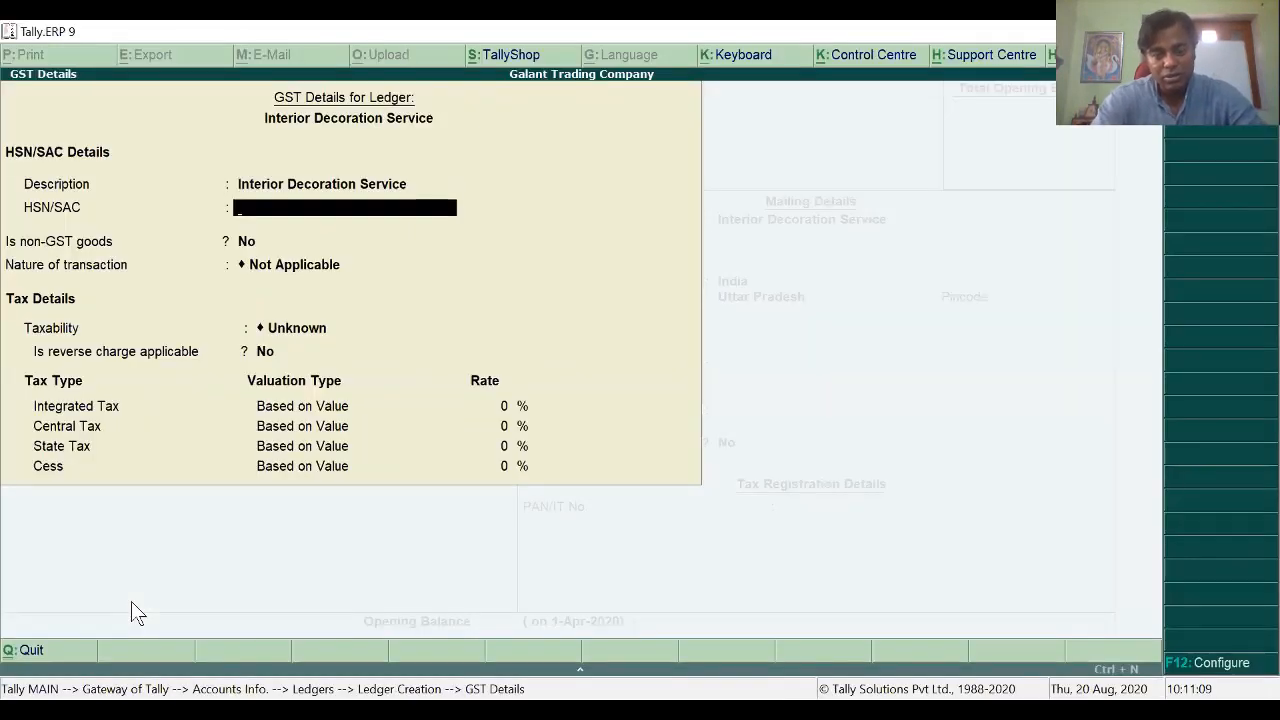
text(9983)
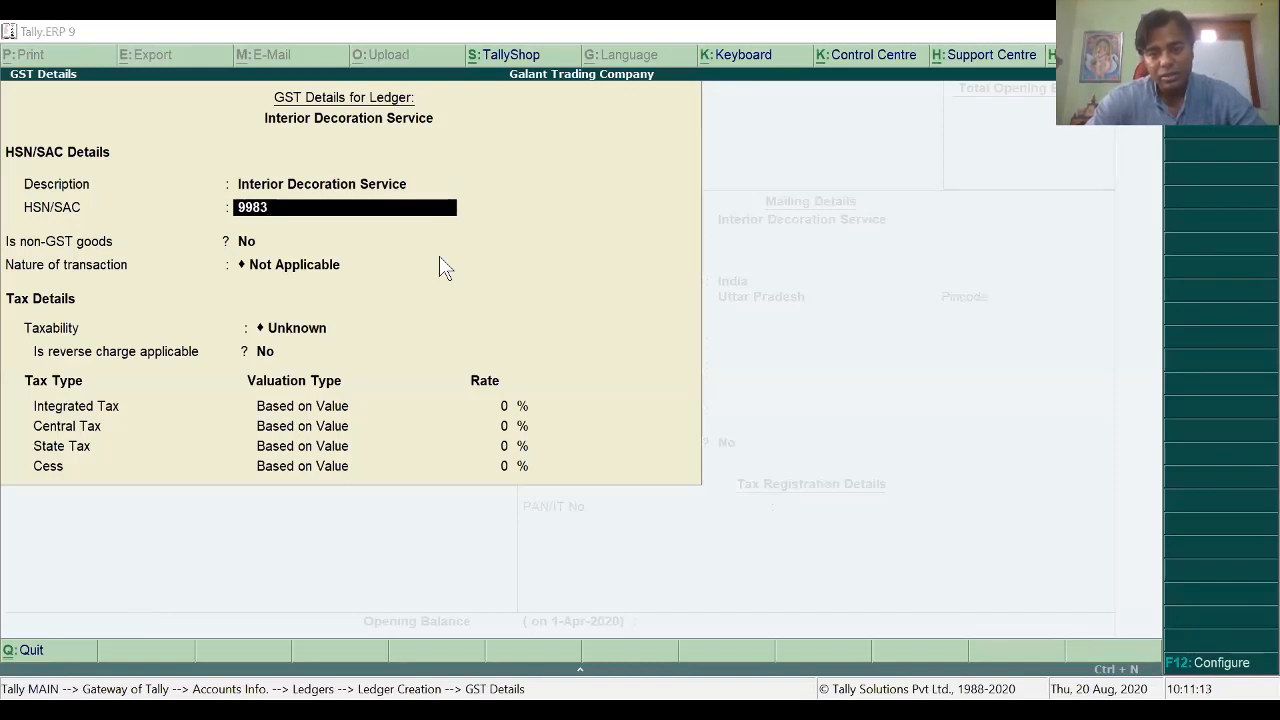
key(alt+Tab)
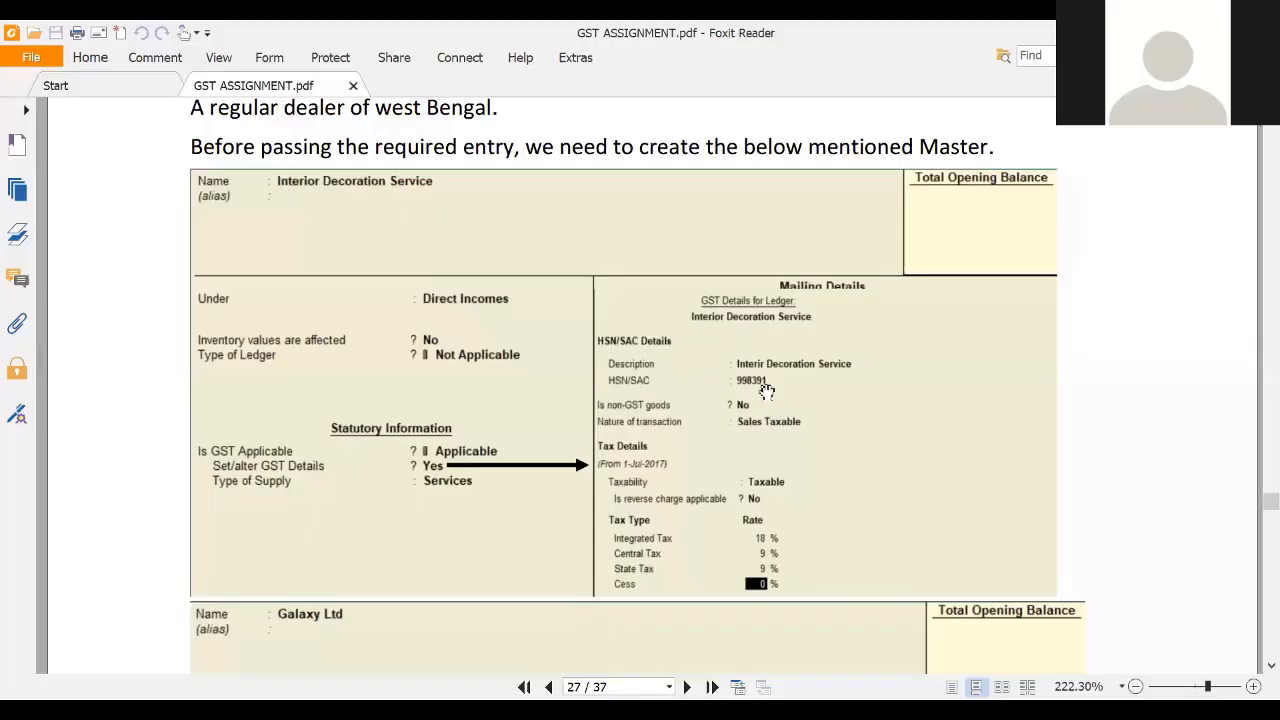
key(alt+Tab)
key(Return)
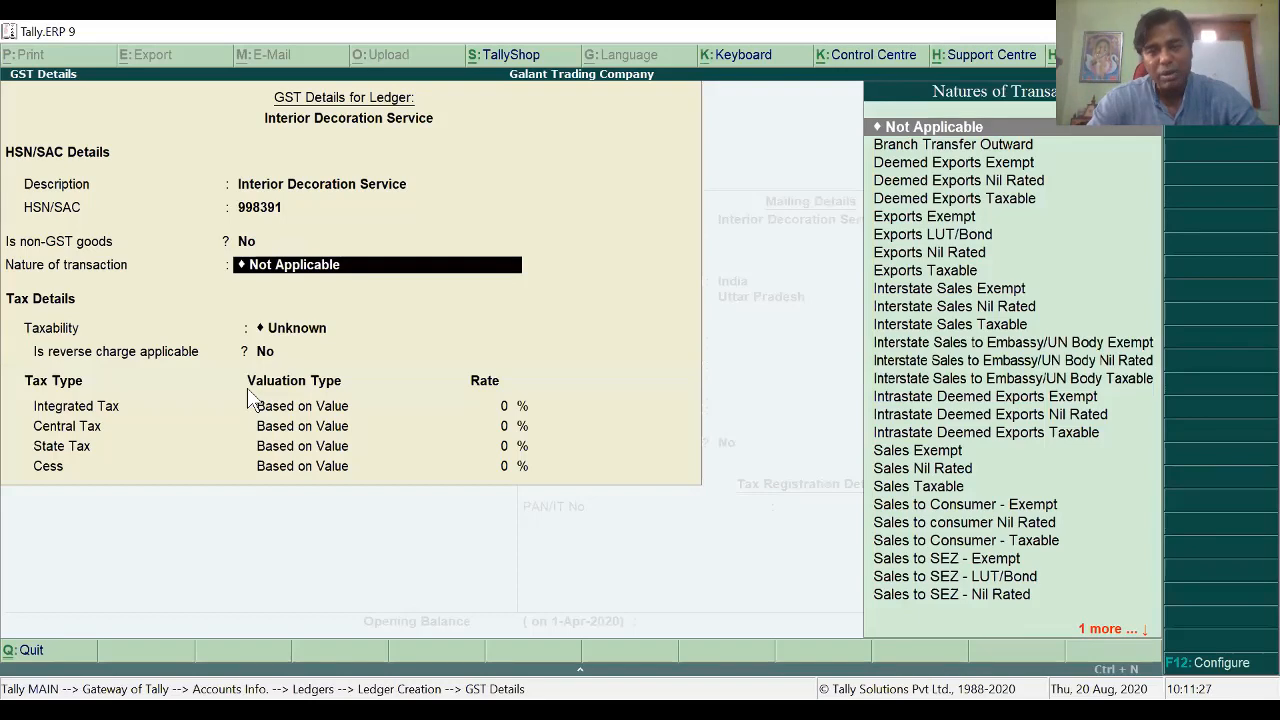
Step: Leave the nature of transaction as Not Applicable after trying Sales Taxable
key(Return)
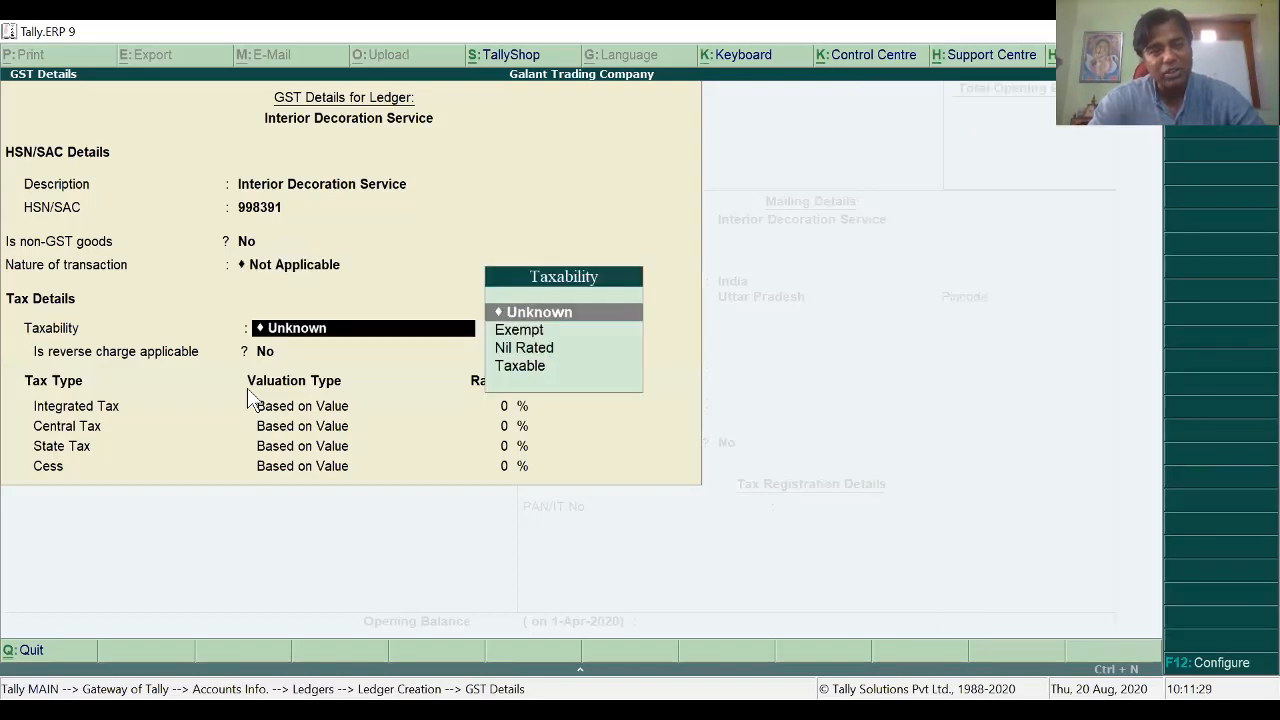
key(BackSpace)
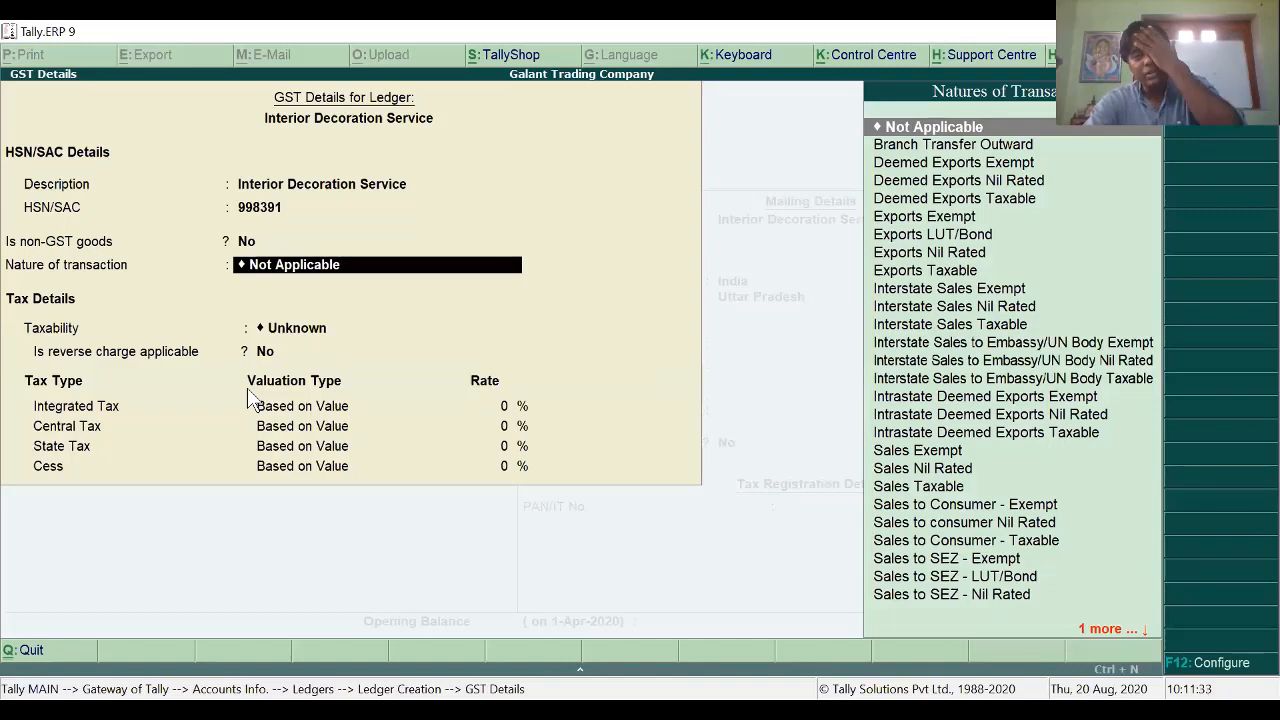
key(Down)
key(Down)
key(Down)
key(Down)
key(Down)
key(Down)
key(Down)
key(Down)
key(Down)
key(Down)
key(Down)
key(Down)
key(Down)
key(Down)
key(Down)
key(Down)
key(Down)
key(Down)
key(Down)
key(Down)
key(Up)
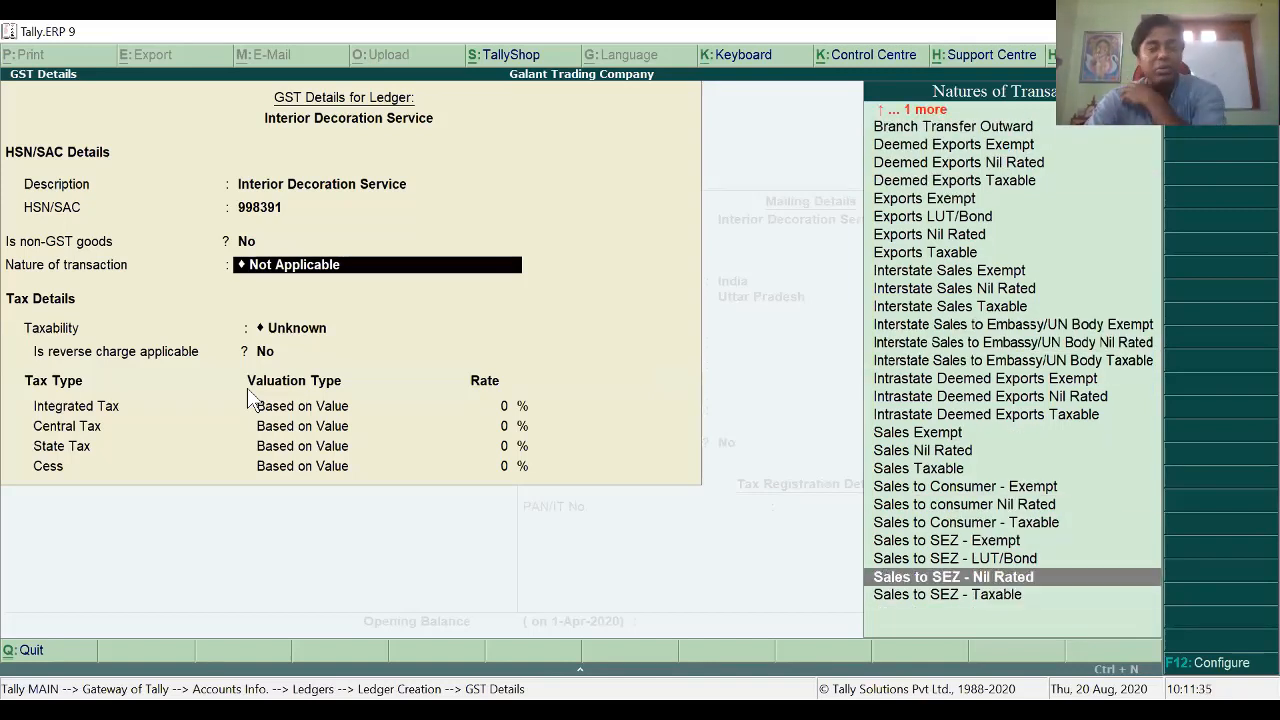
key(Up)
key(Up)
key(Up)
key(Up)
key(Up)
key(Up)
key(Up)
key(Up)
key(Up)
key(Up)
key(Up)
key(Up)
key(Up)
key(Up)
key(Up)
key(Up)
key(Up)
key(Up)
key(Up)
key(Up)
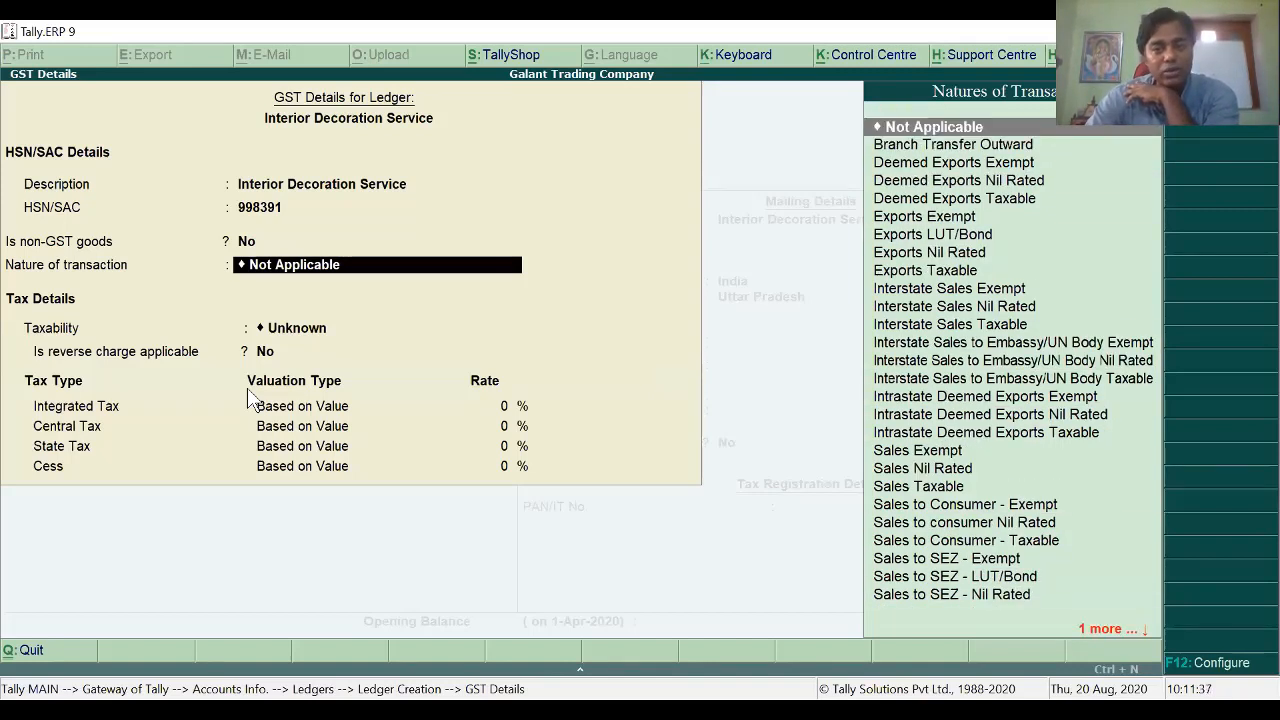
key(Down)
key(Down)
key(Down)
key(Down)
key(Down)
key(Down)
key(Down)
key(Down)
key(Down)
key(Down)
key(Down)
key(Down)
key(Down)
key(Down)
key(Down)
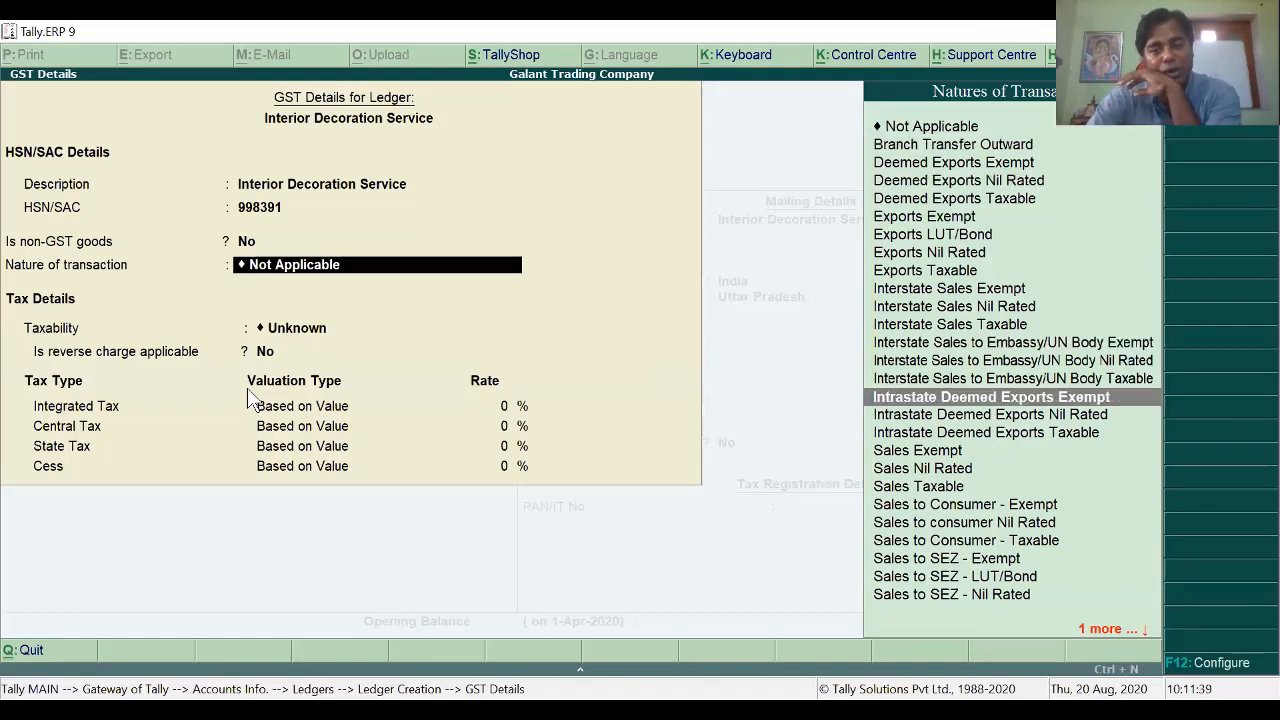
key(Down)
key(Down)
key(Down)
key(Down)
key(Down)
key(Return)
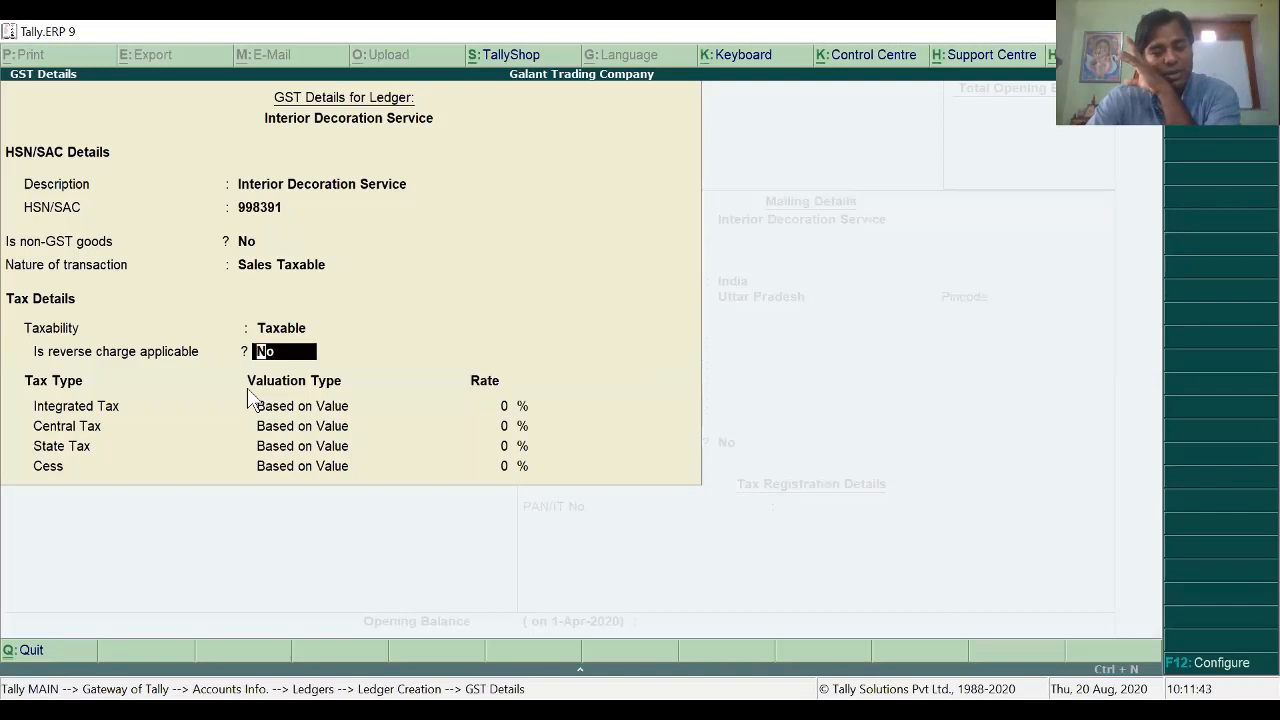
key(BackSpace)
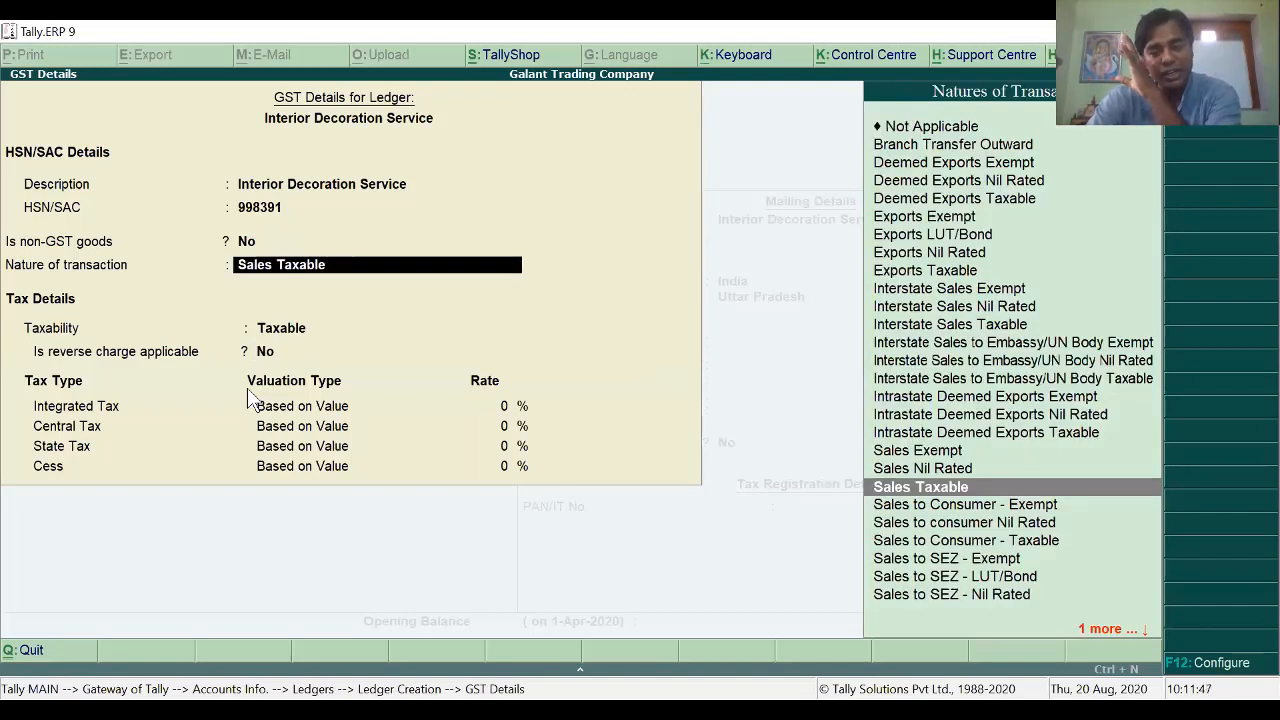
key(Up)
key(Up)
key(Up)
key(Up)
key(Up)
key(Up)
key(Up)
key(Up)
key(Up)
key(Up)
key(Up)
key(Up)
key(Up)
key(Up)
key(Up)
key(Up)
key(Up)
key(Up)
key(Up)
key(Up)
key(Return)
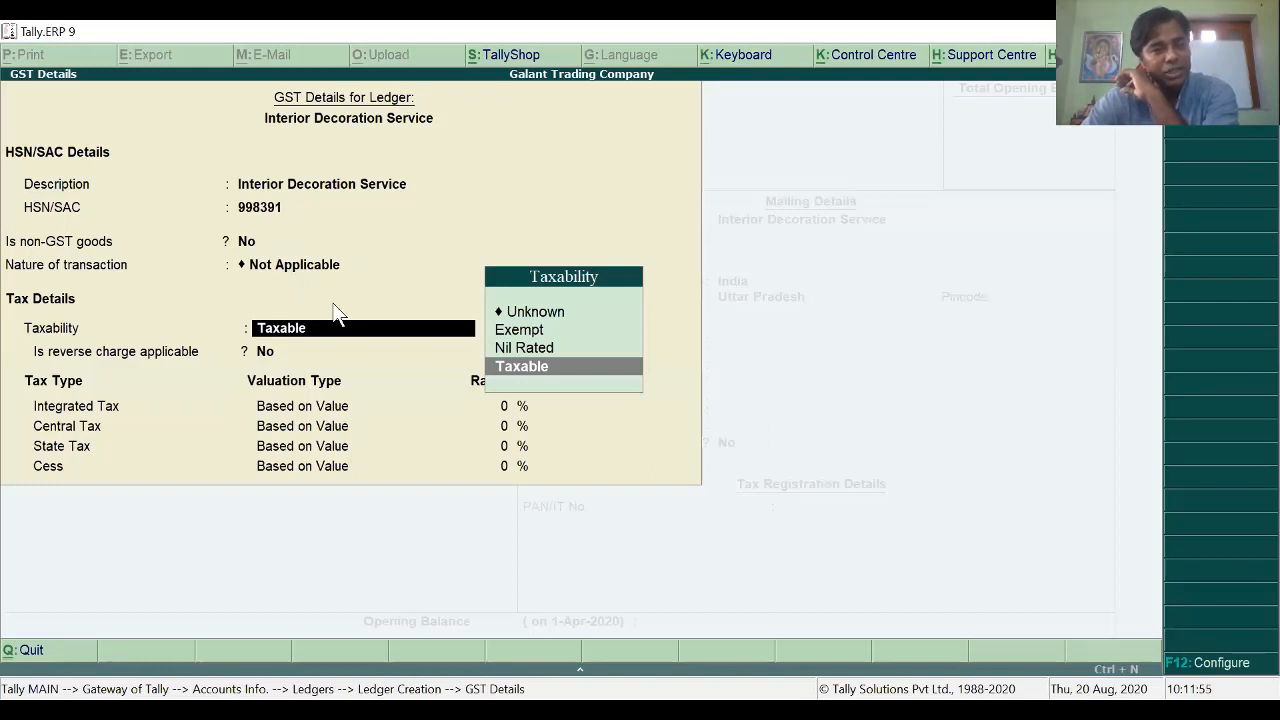
Step: Make it taxable at 18% IGST with 9% CGST and SGST, type Services, and save
key(Return)
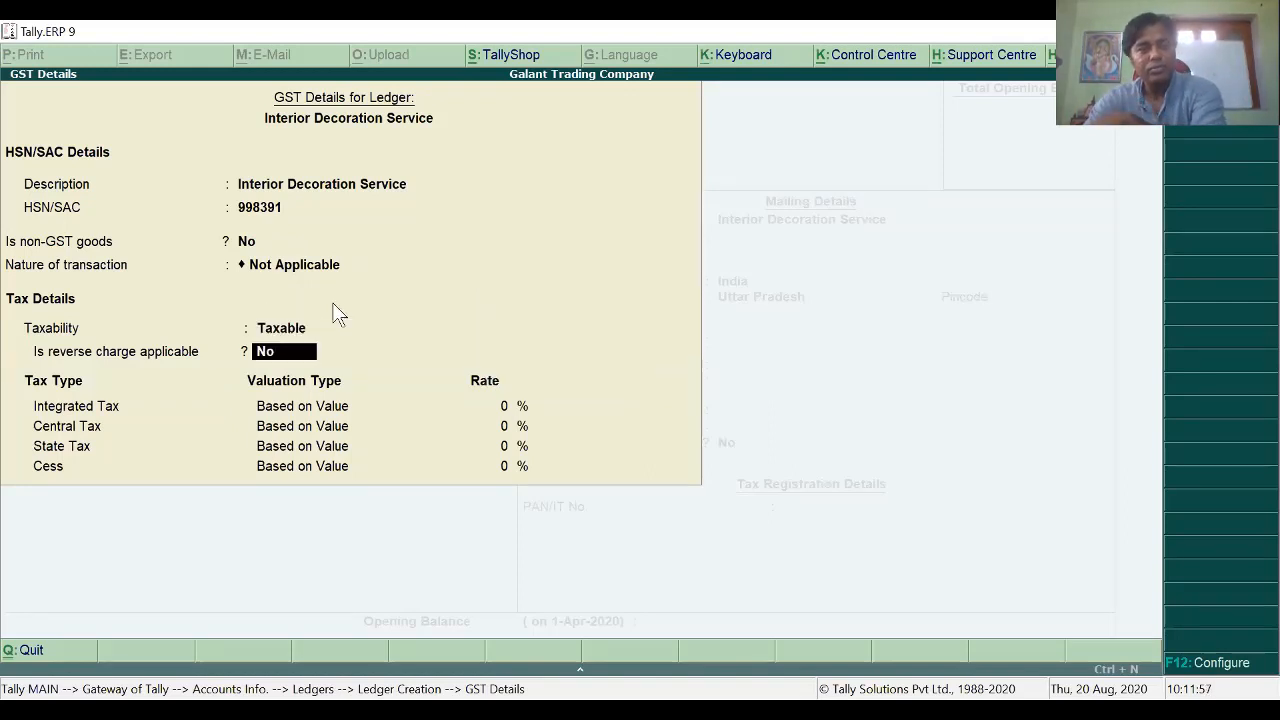
key(Return)
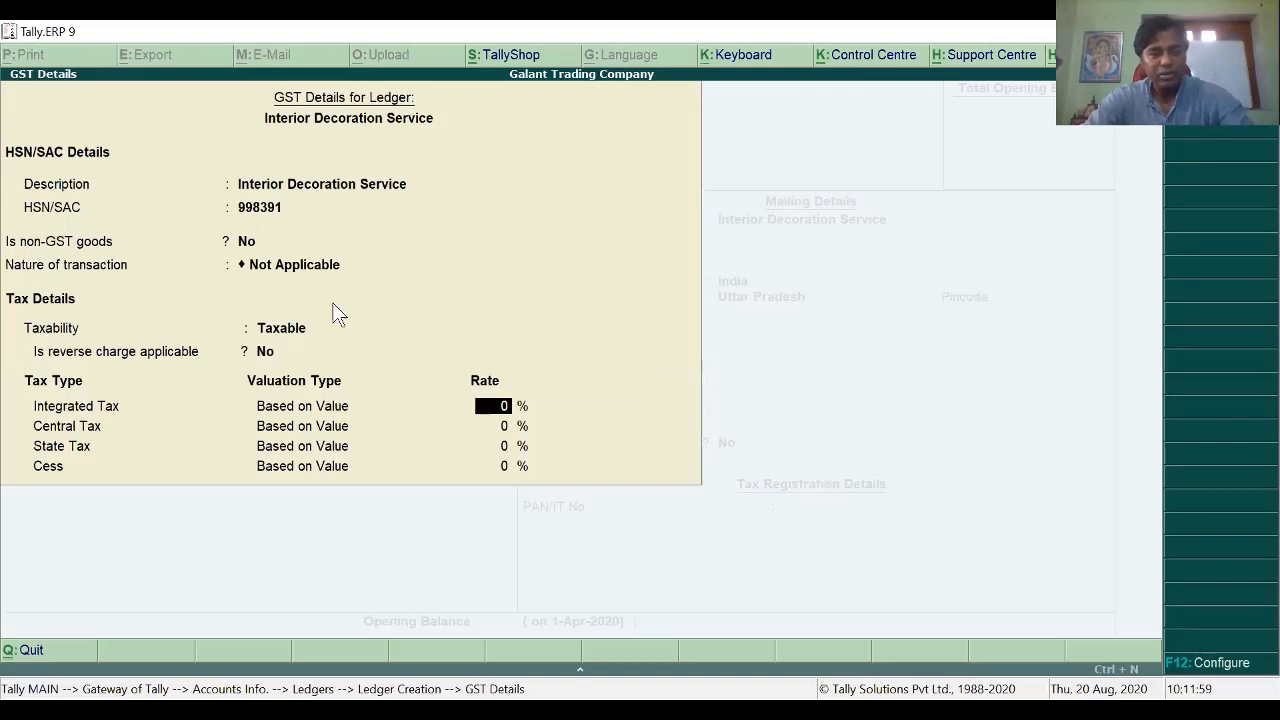
text(18)
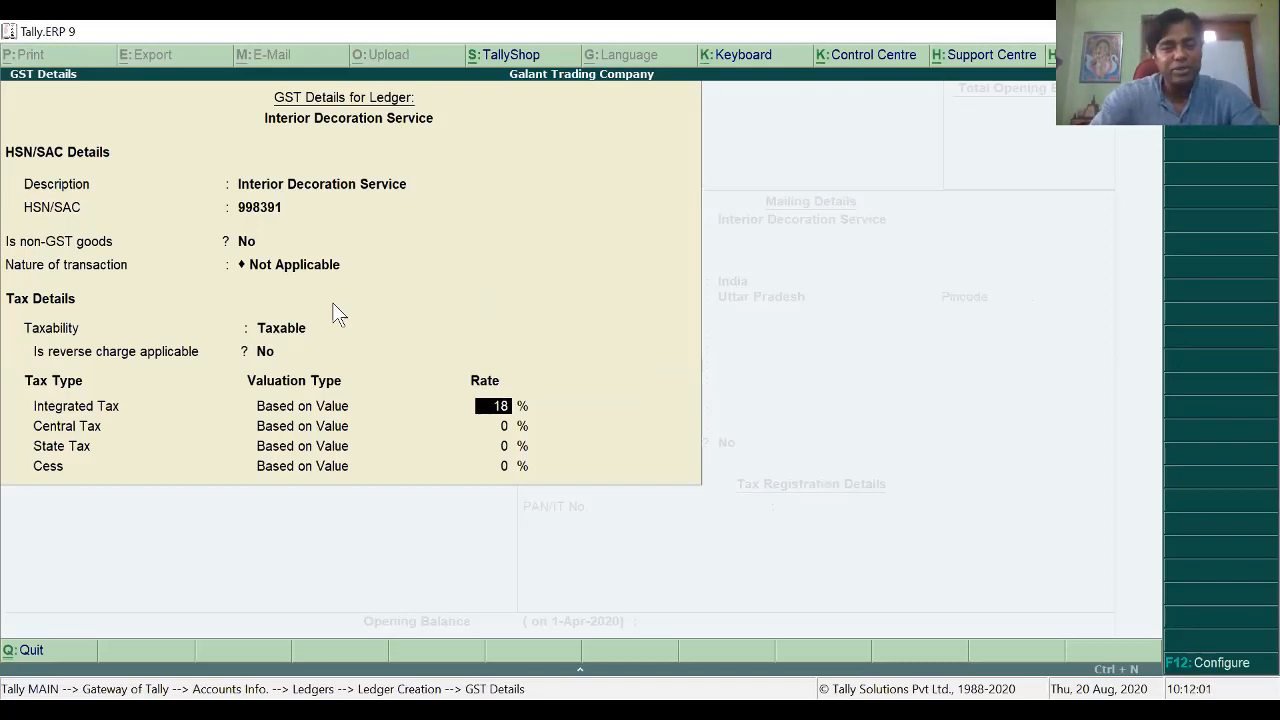
key(Return)
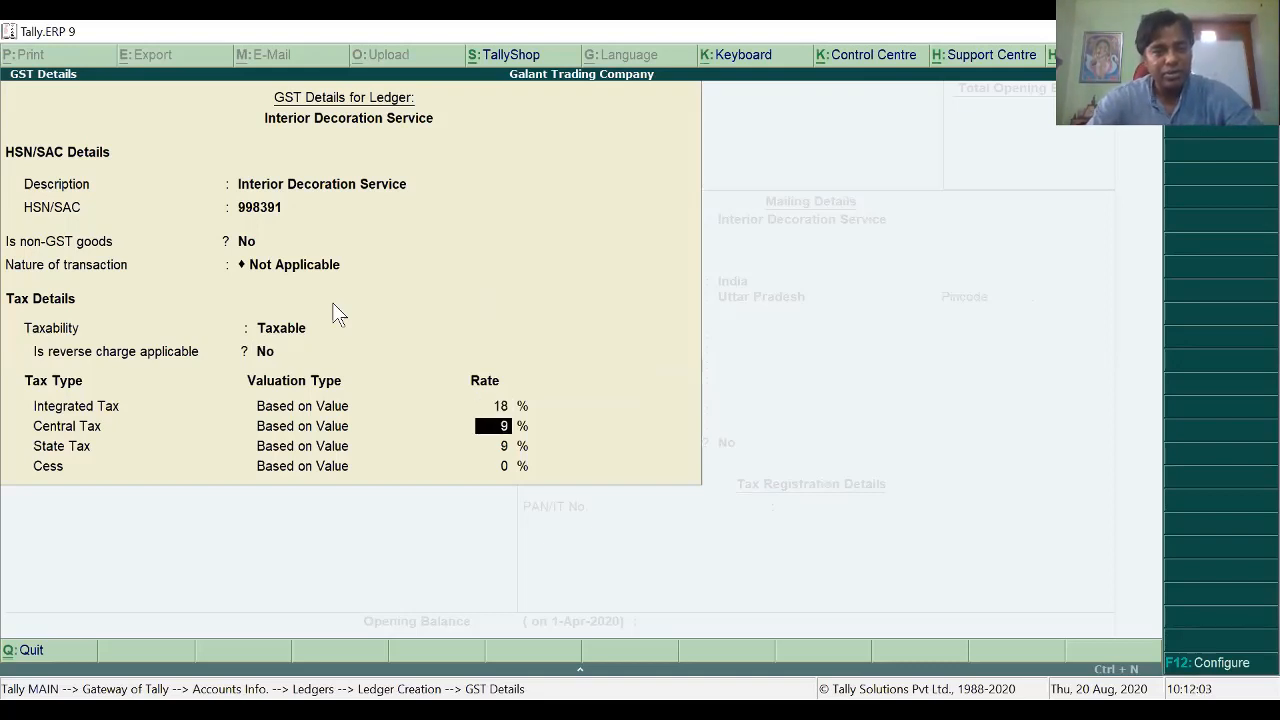
key(Return)
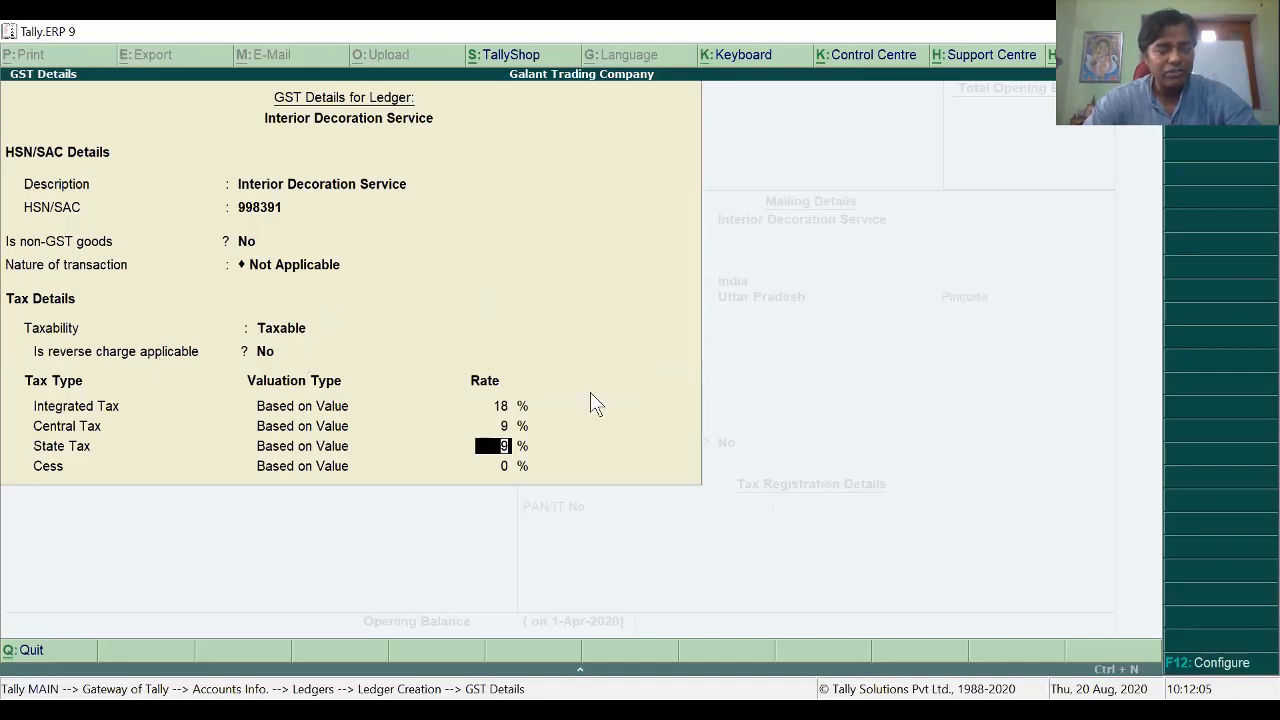
key(Return)
key(Return)
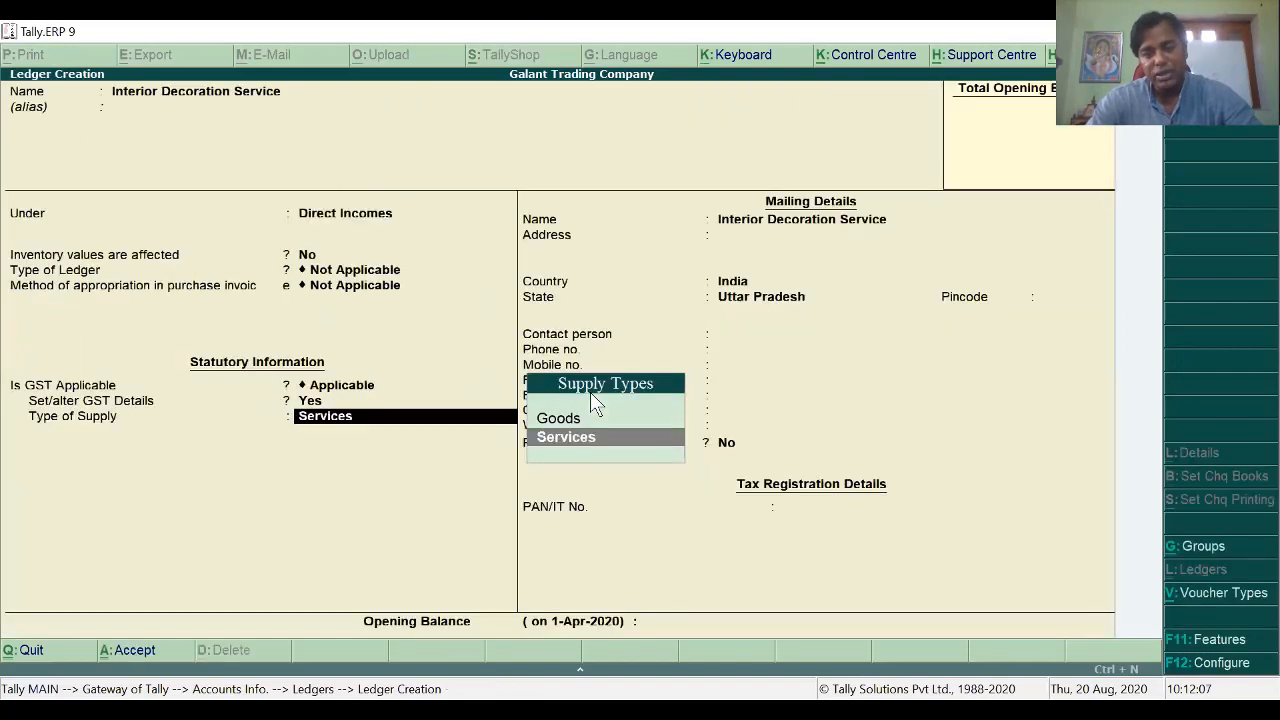
key(Return)
key(Return)
key(Return)
key(Return)
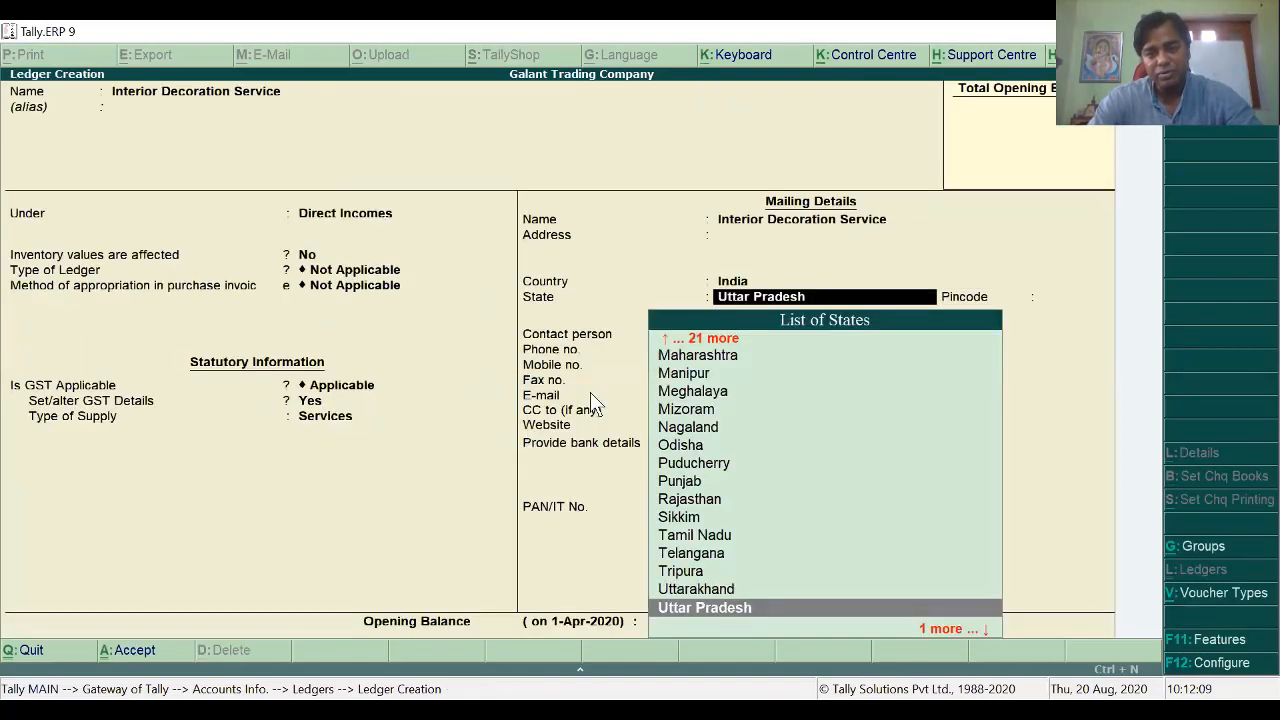
key(Return)
key(Return)
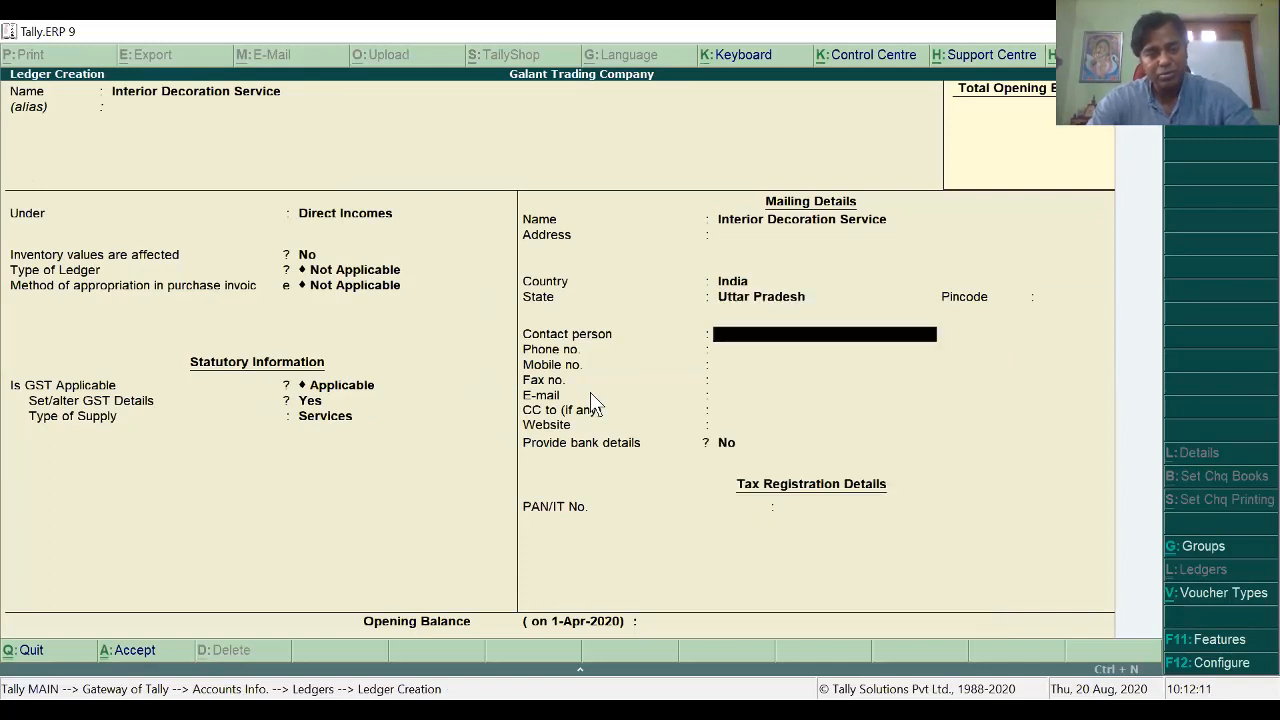
key(ctrl+a)
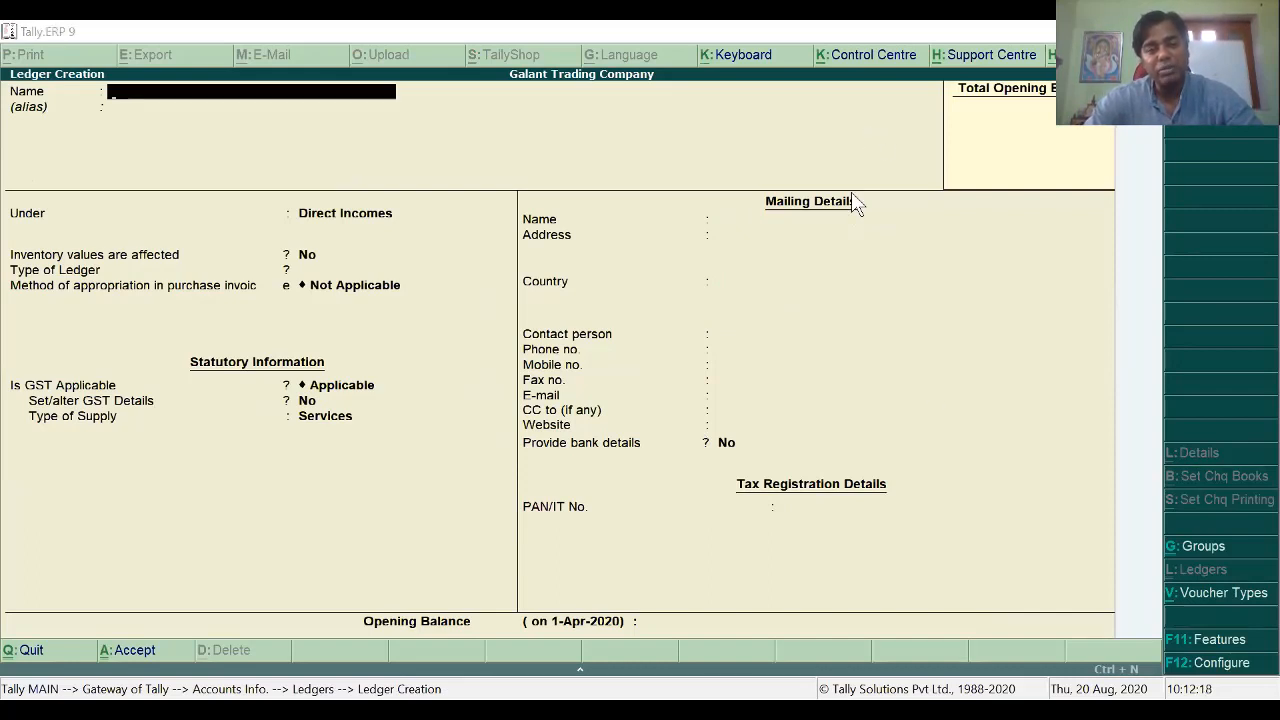
Step: Highlight the customer name galaxy Ltd in the assignment PDF for the next ledger
key(alt+Tab)
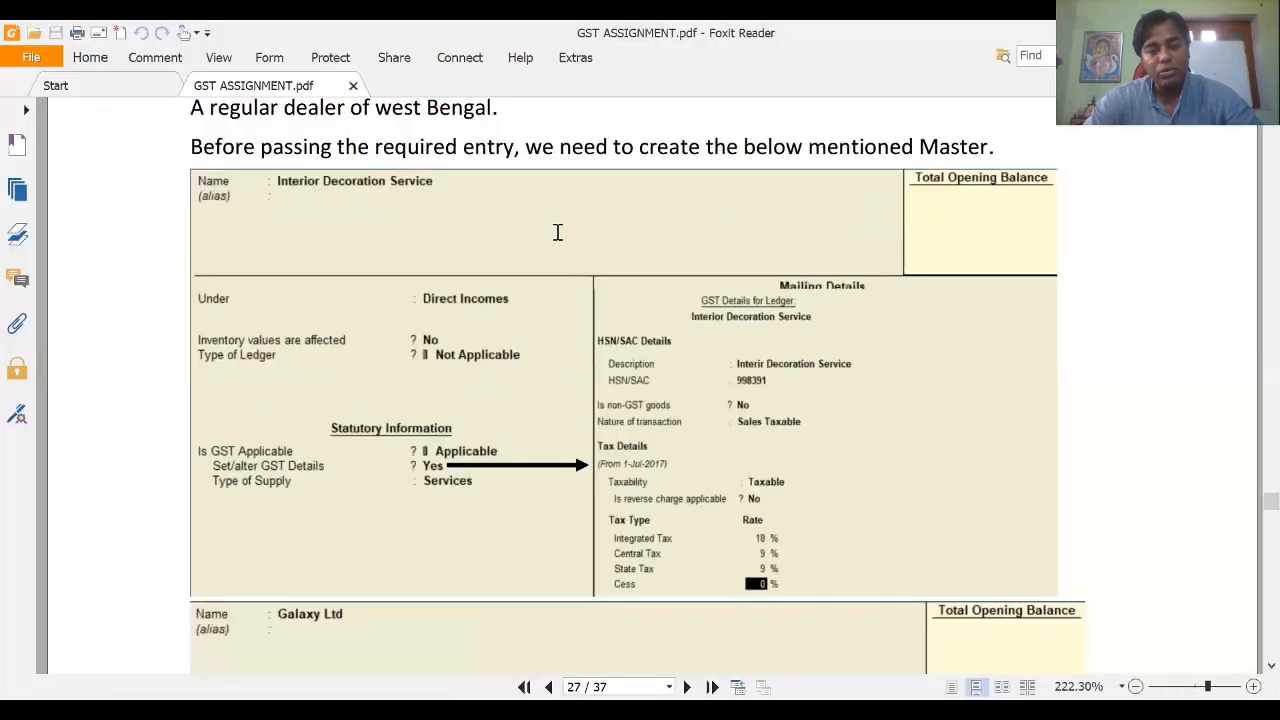
scroll(557, 236, up, 5)
click(697, 380)
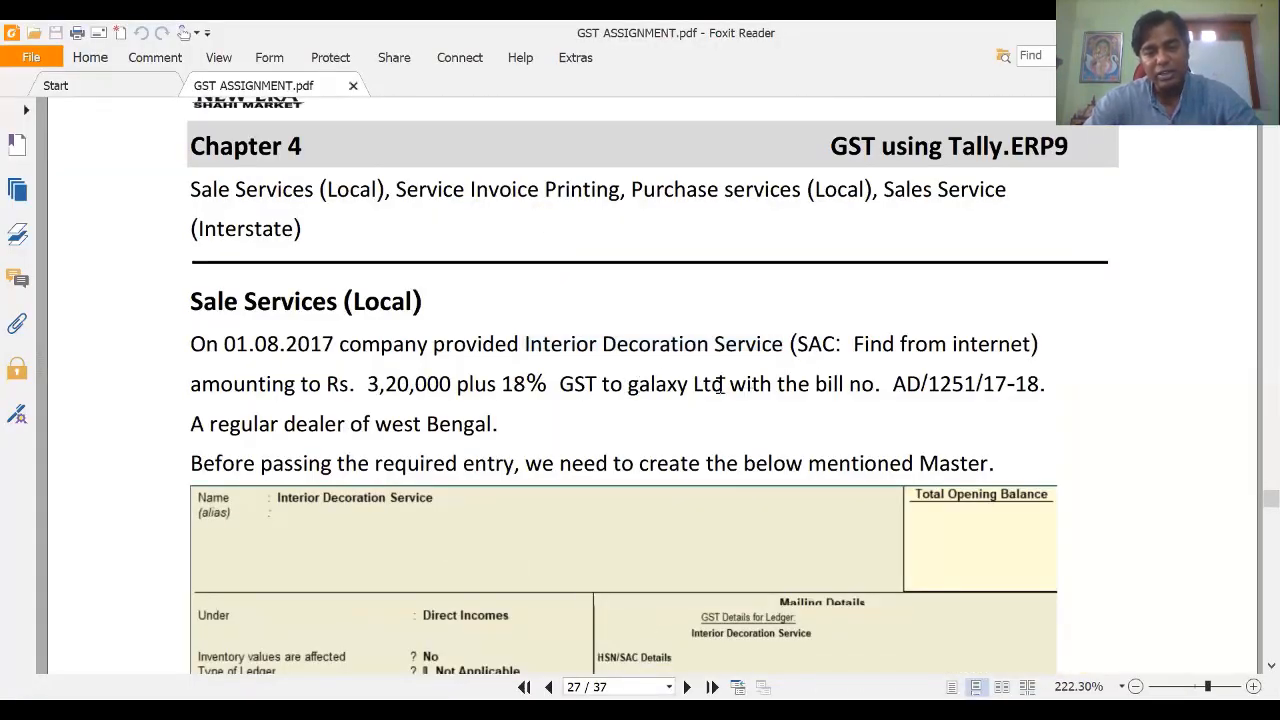
drag(629, 386, 724, 386)
key(alt+Tab)
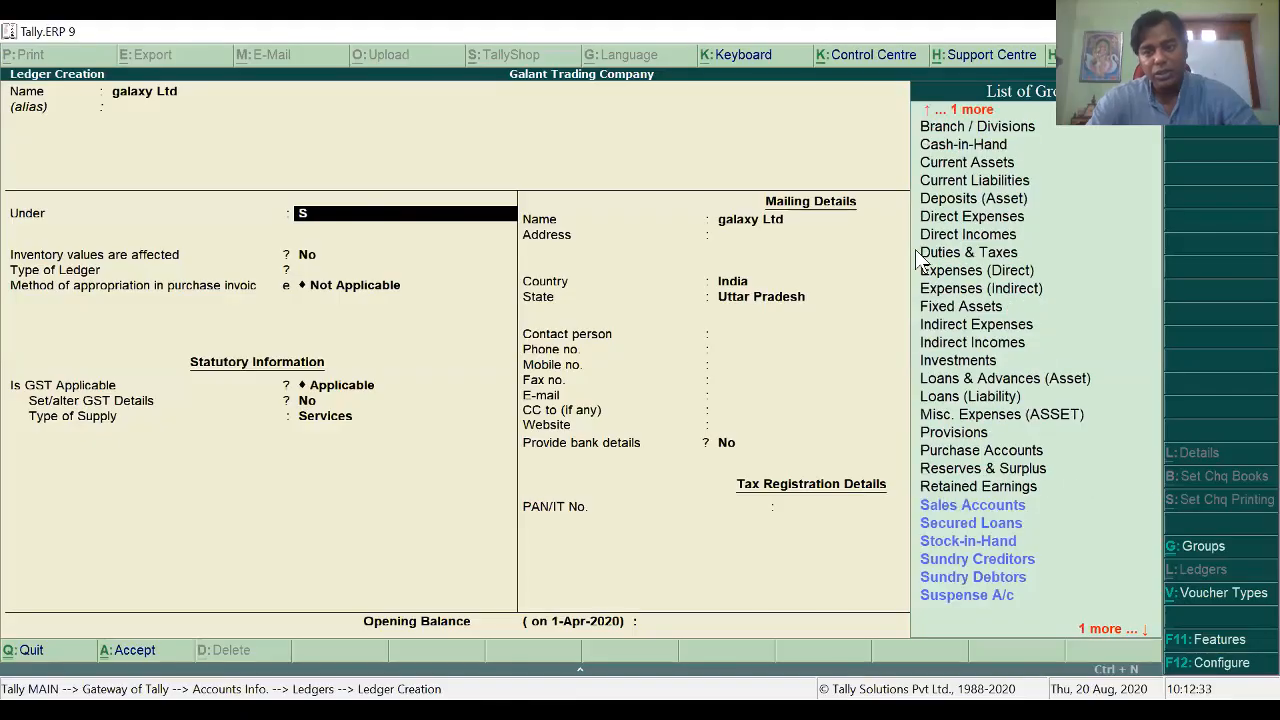
Step: Put galaxy Ltd under Sundry Debtors, keeping bill-by-bill on and state Uttar Pradesh
key(Down)
key(Down)
key(Down)
key(Down)
key(Return)
key(Return)
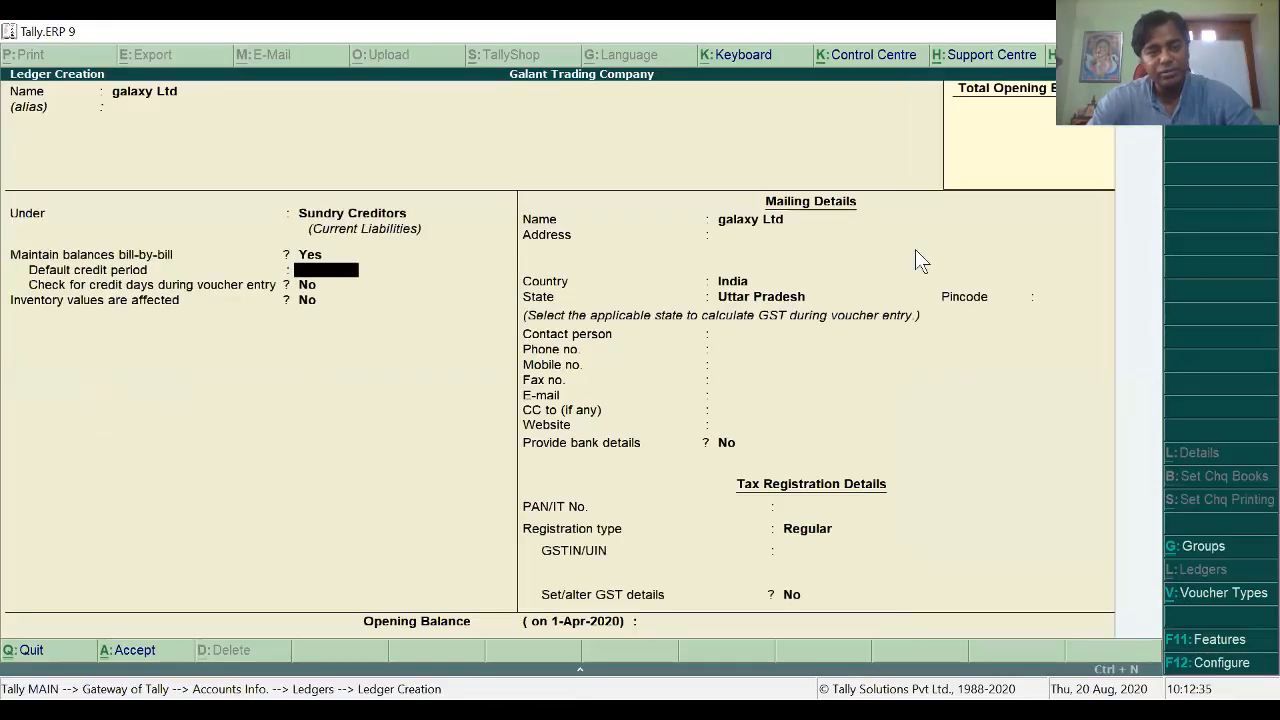
key(BackSpace)
key(BackSpace)
text(S)
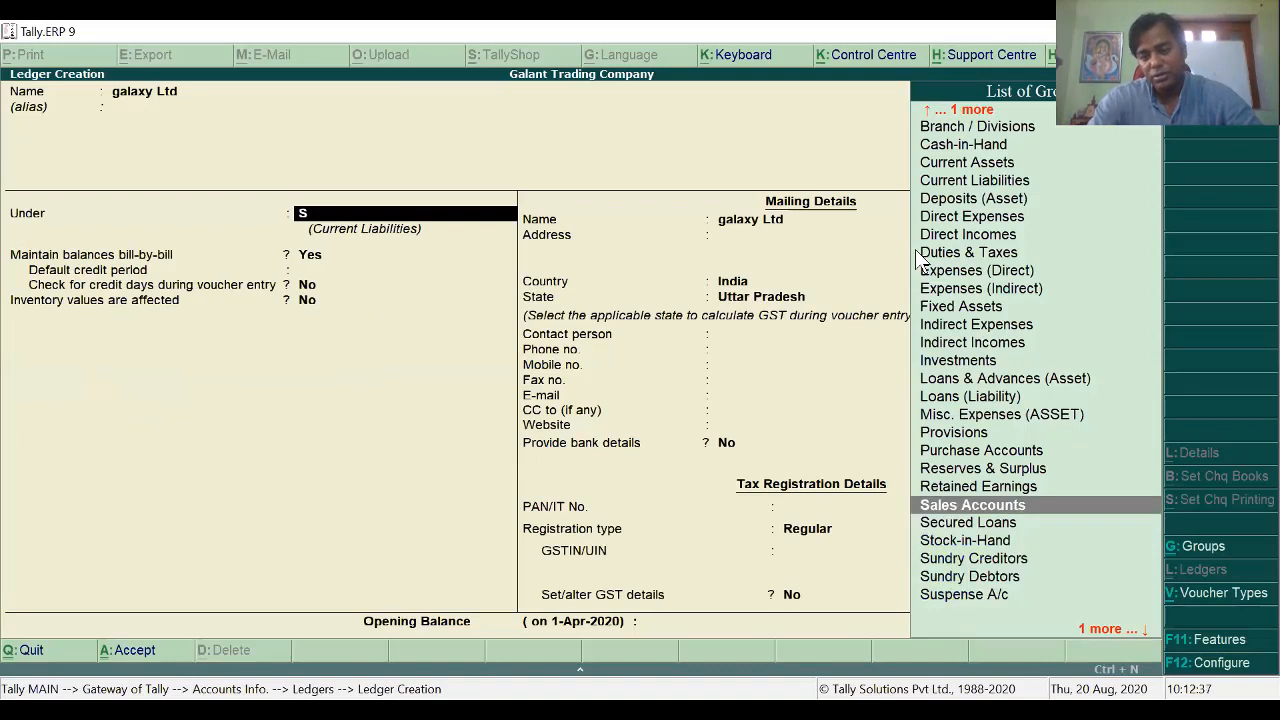
key(Down)
key(Down)
key(Down)
key(Down)
key(Return)
key(Return)
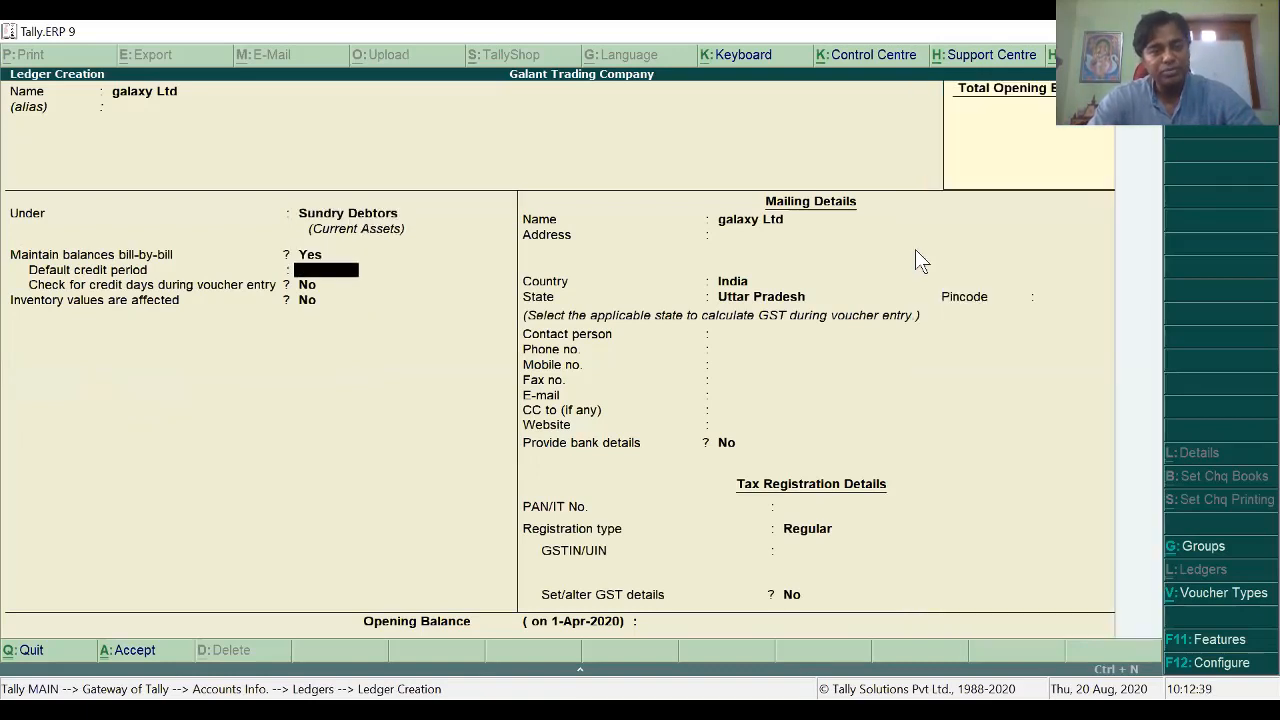
key(Return)
key(Return)
key(Return)
key(Return)
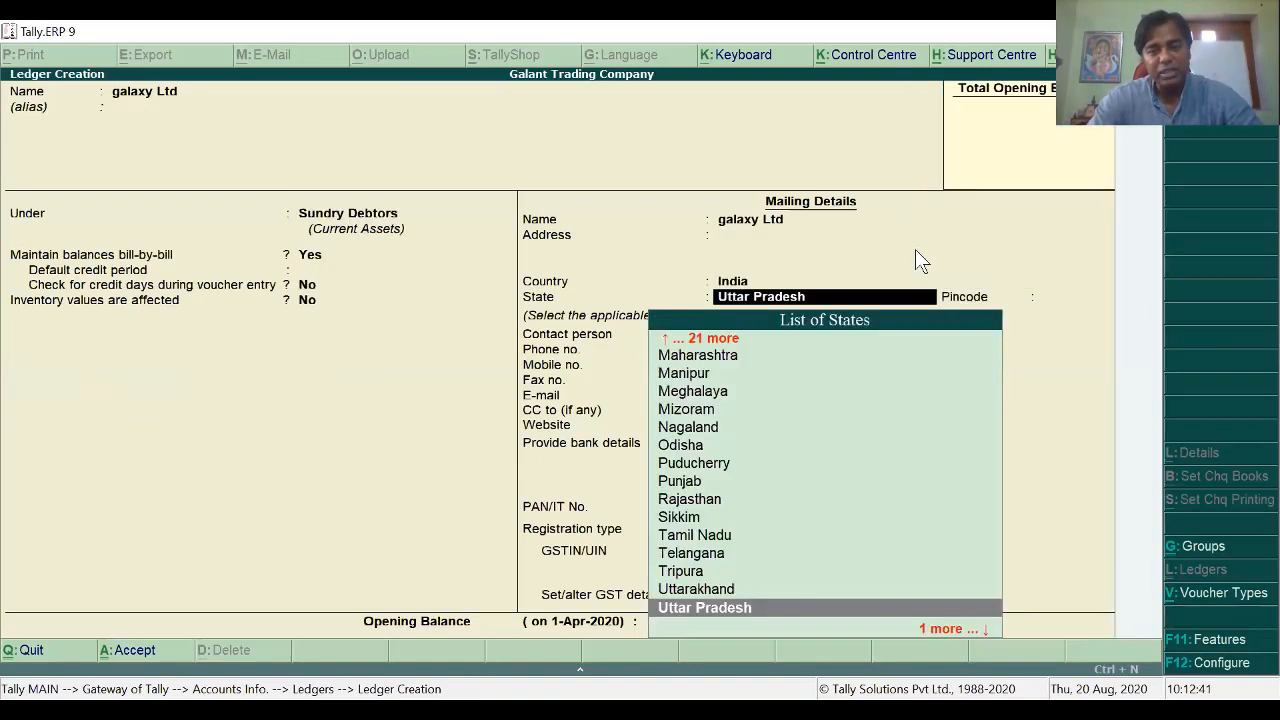
key(Return)
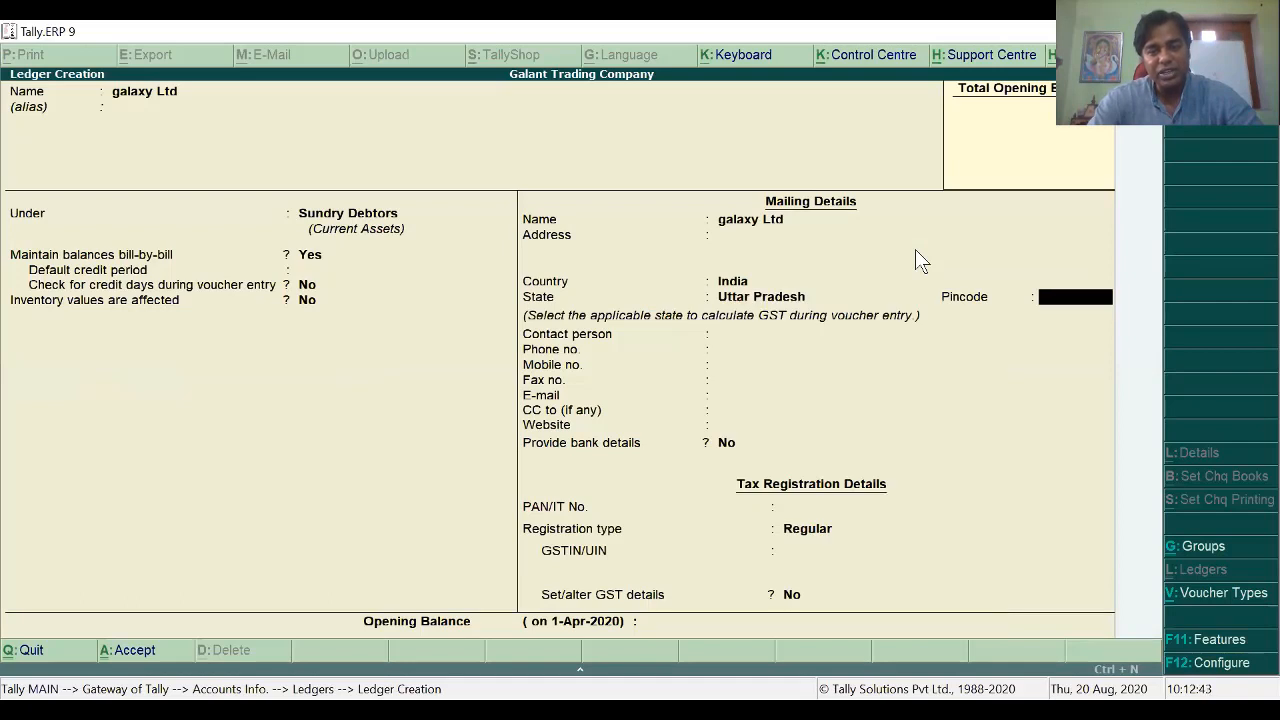
key(Return)
key(Return)
key(Return)
key(Return)
key(Return)
key(Return)
key(Return)
key(Return)
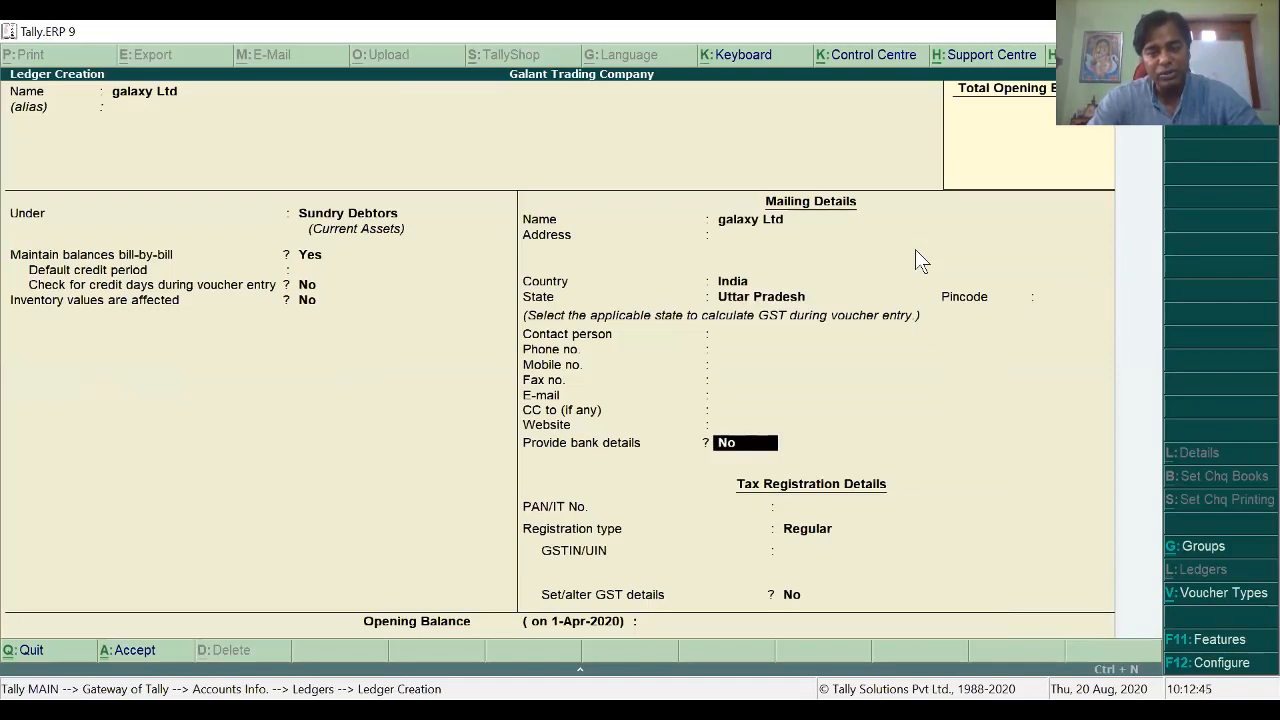
key(Return)
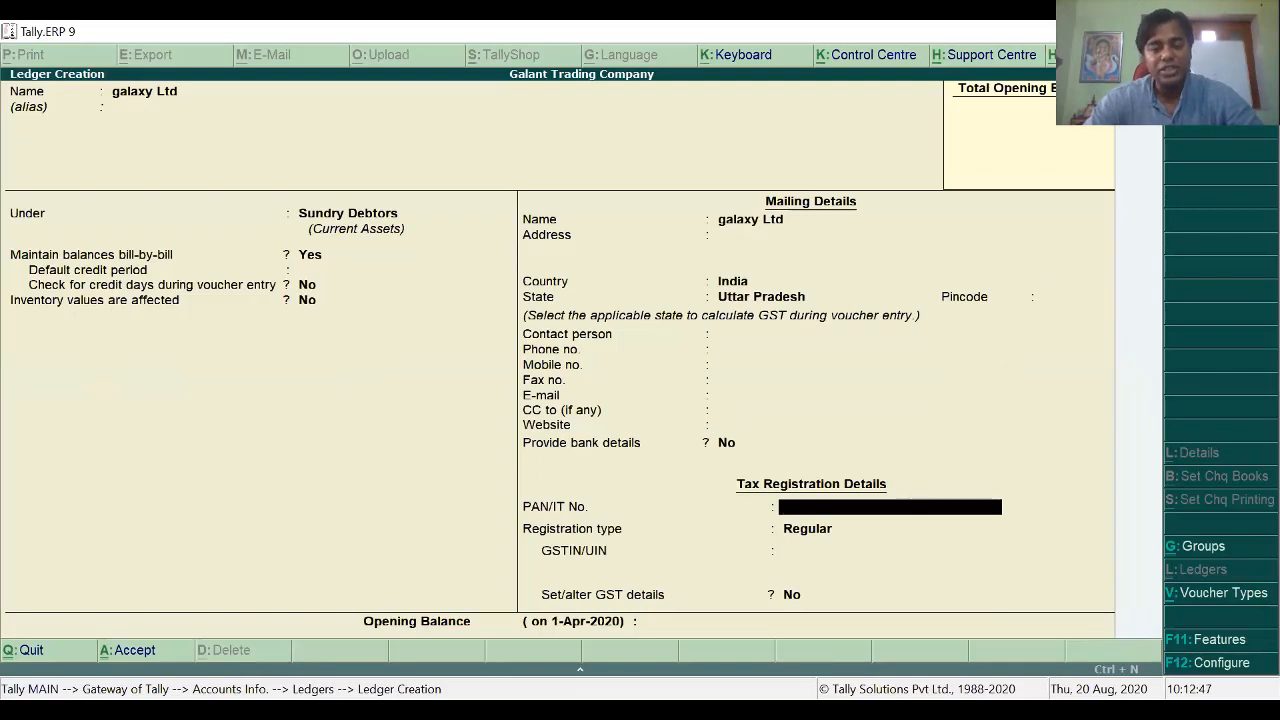
Step: Review page 28's sample Galaxy Ltd sales voucher totalling 3,77,600.00, then return to the Gateway
key(alt+Tab)
scroll(756, 557, down, 5)
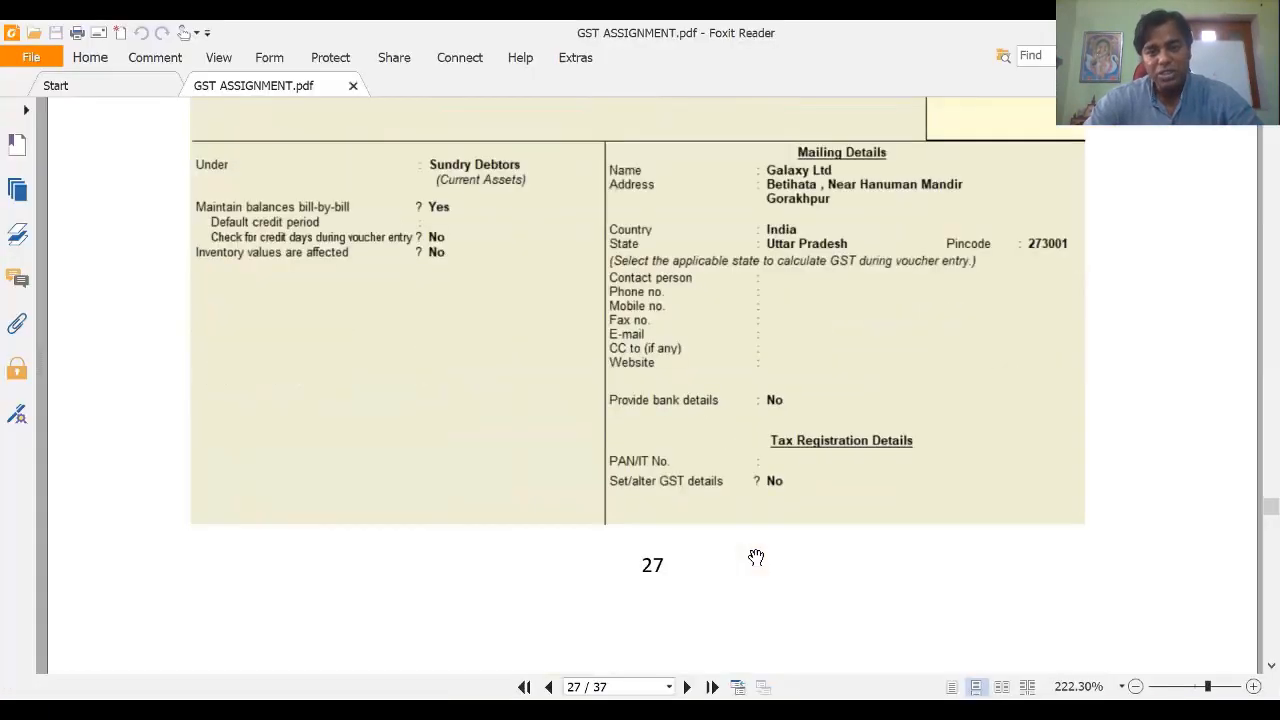
scroll(756, 557, down, 5)
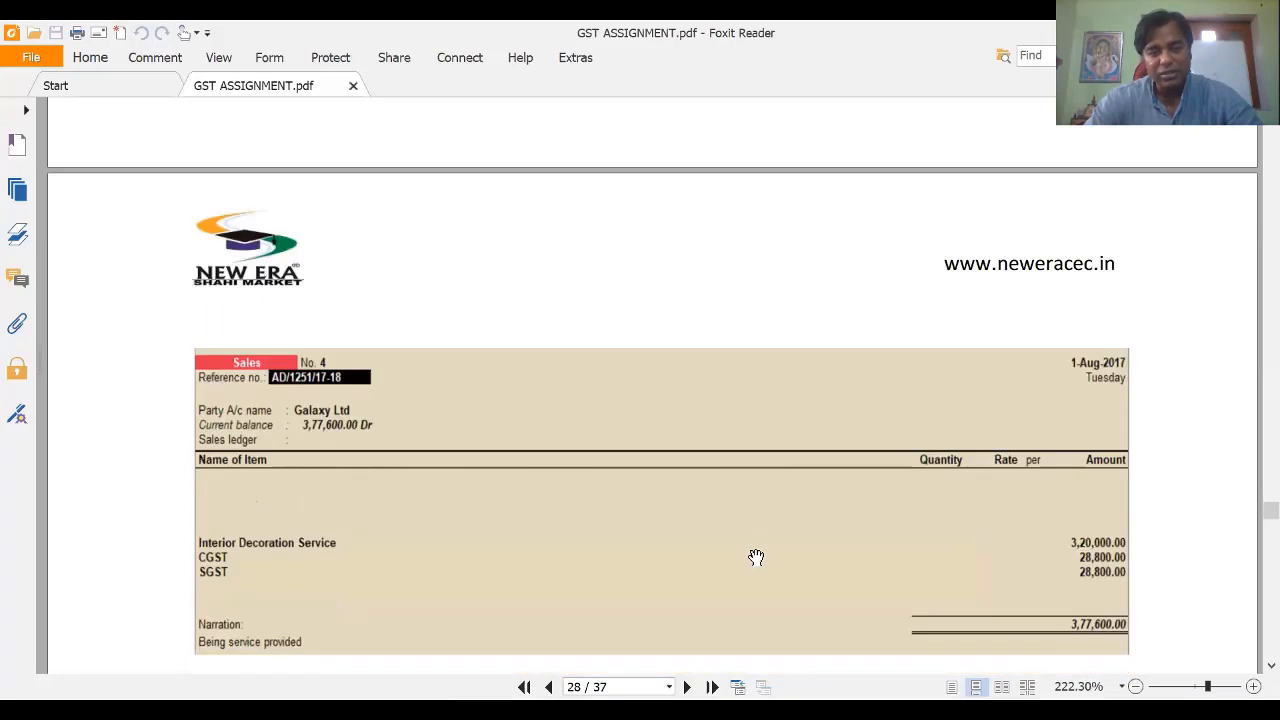
scroll(756, 557, up, 3)
scroll(756, 557, down, 3)
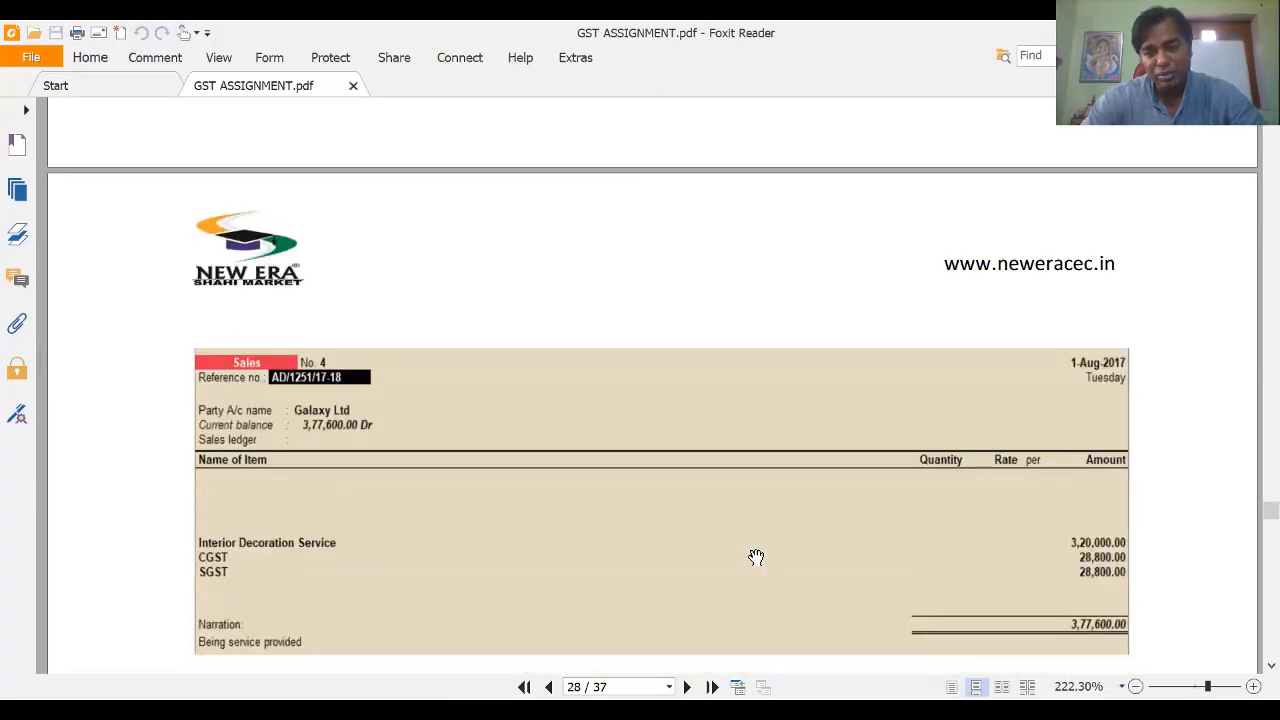
scroll(756, 557, up, 3)
scroll(756, 557, down, 3)
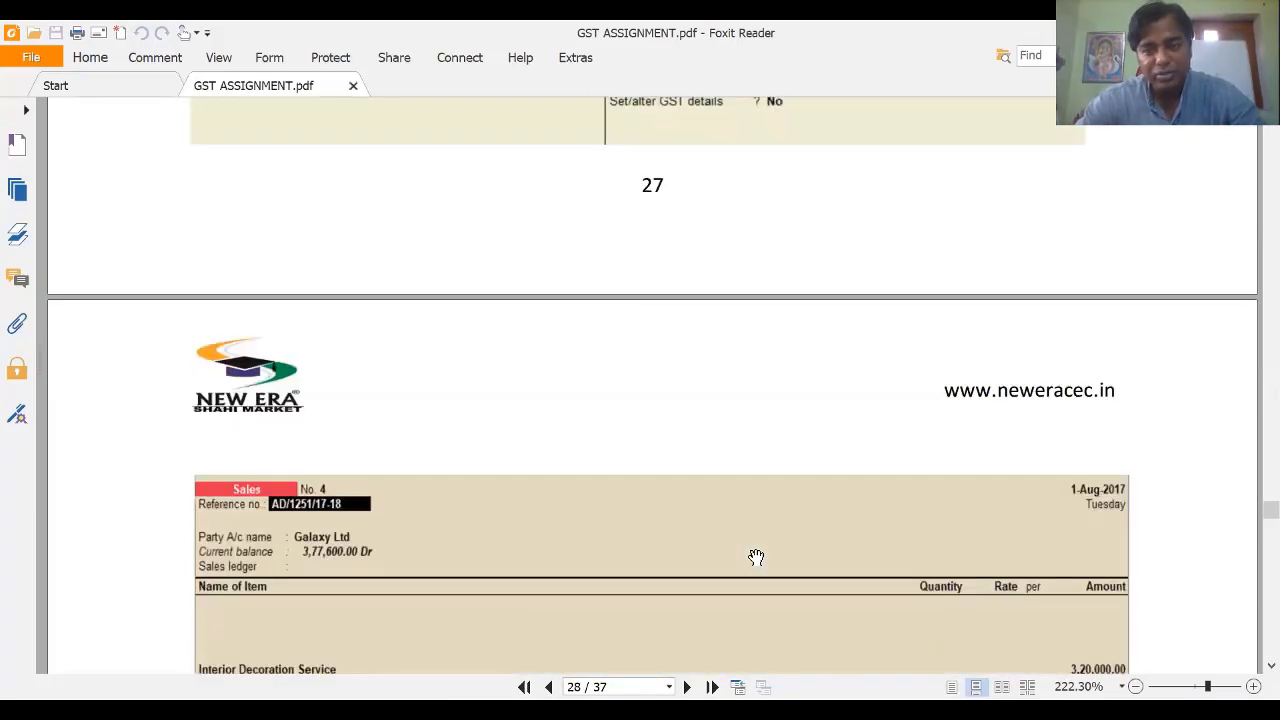
scroll(754, 557, up, 3)
scroll(1020, 508, down, 6)
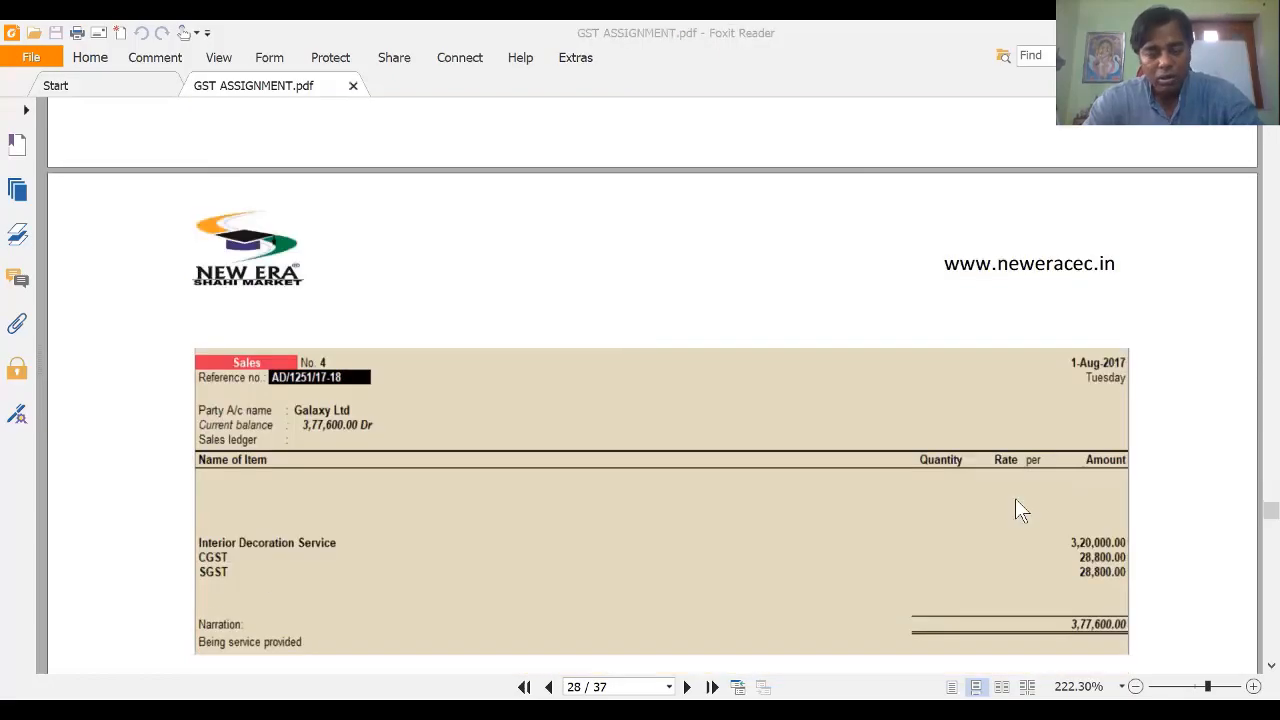
key(alt+Tab)
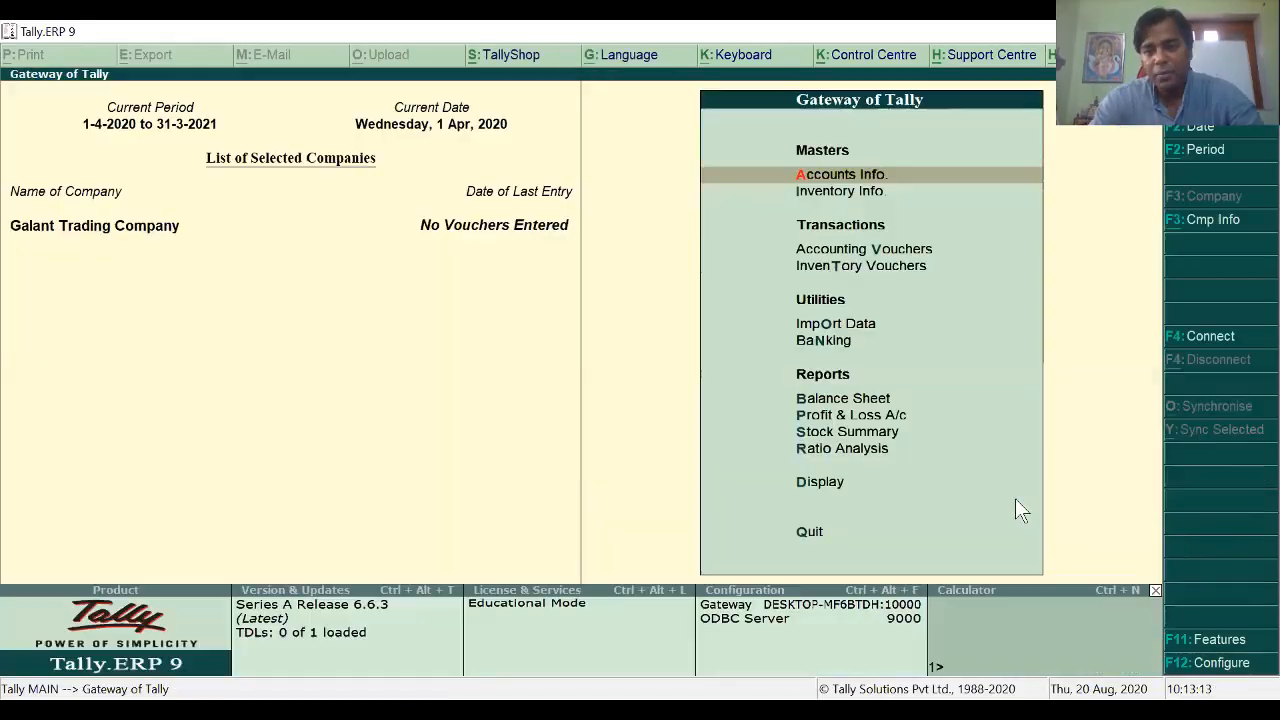
key(Down)
key(Down)
key(Down)
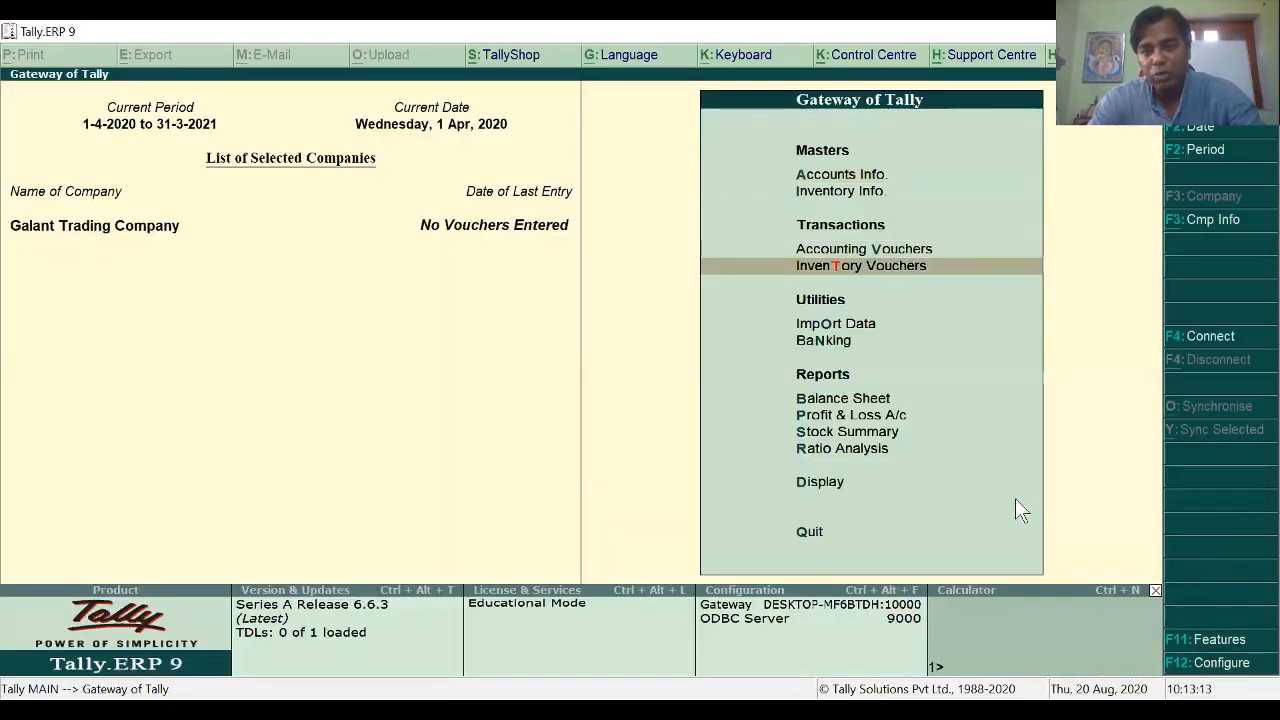
Step: Open a new Sales voucher in accounting invoice mode and look up the bill number in the PDF
key(Up)
key(Up)
key(Down)
key(Down)
key(Up)
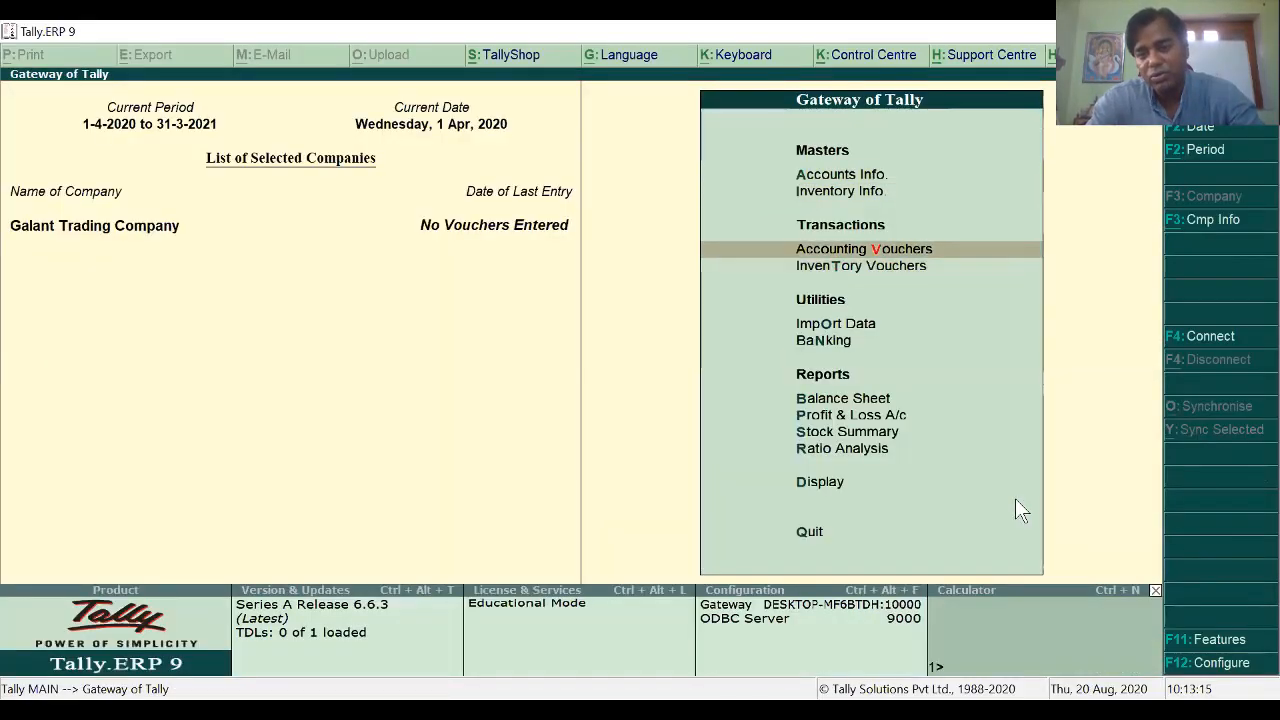
key(Up)
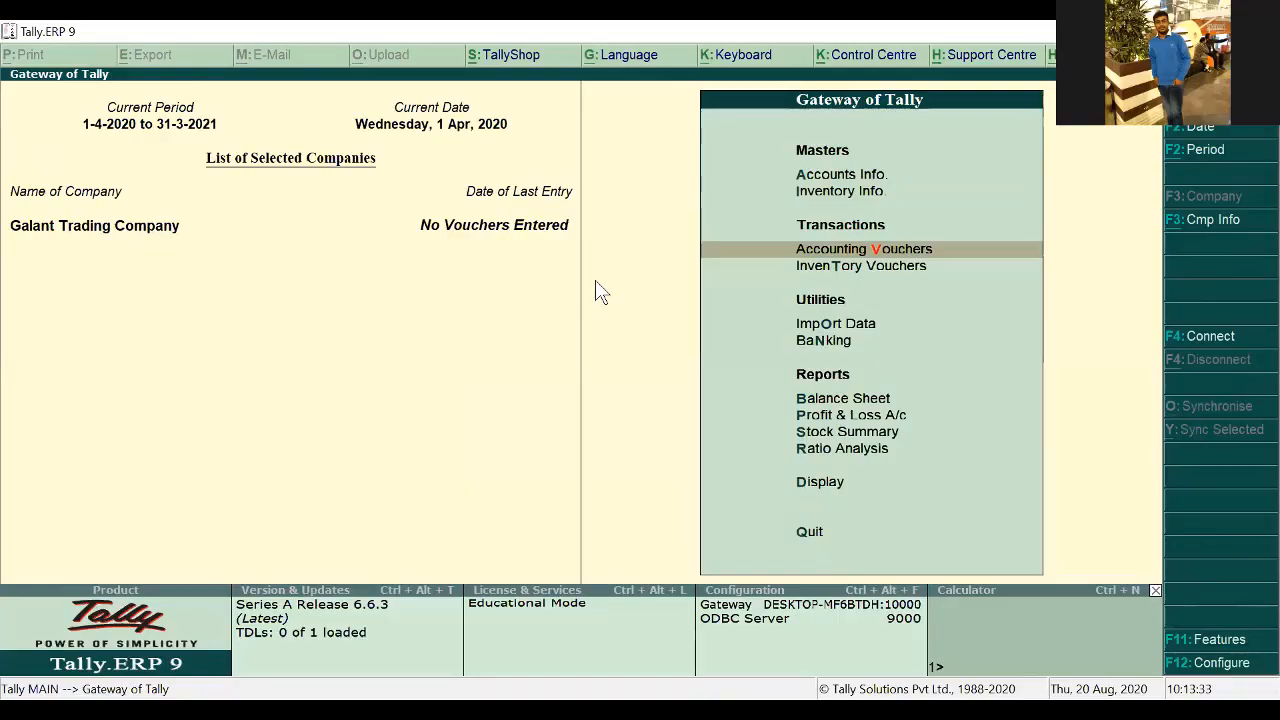
key(Up)
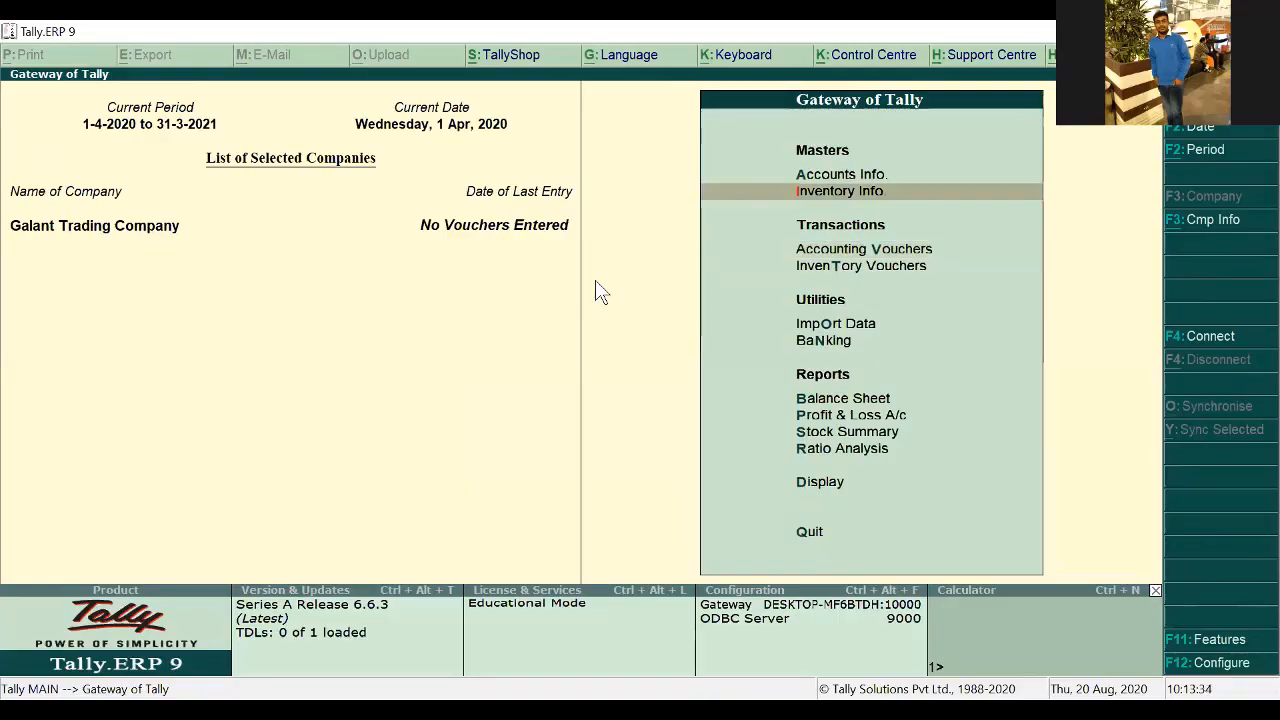
key(Up)
key(Up)
key(Down)
key(Down)
key(Down)
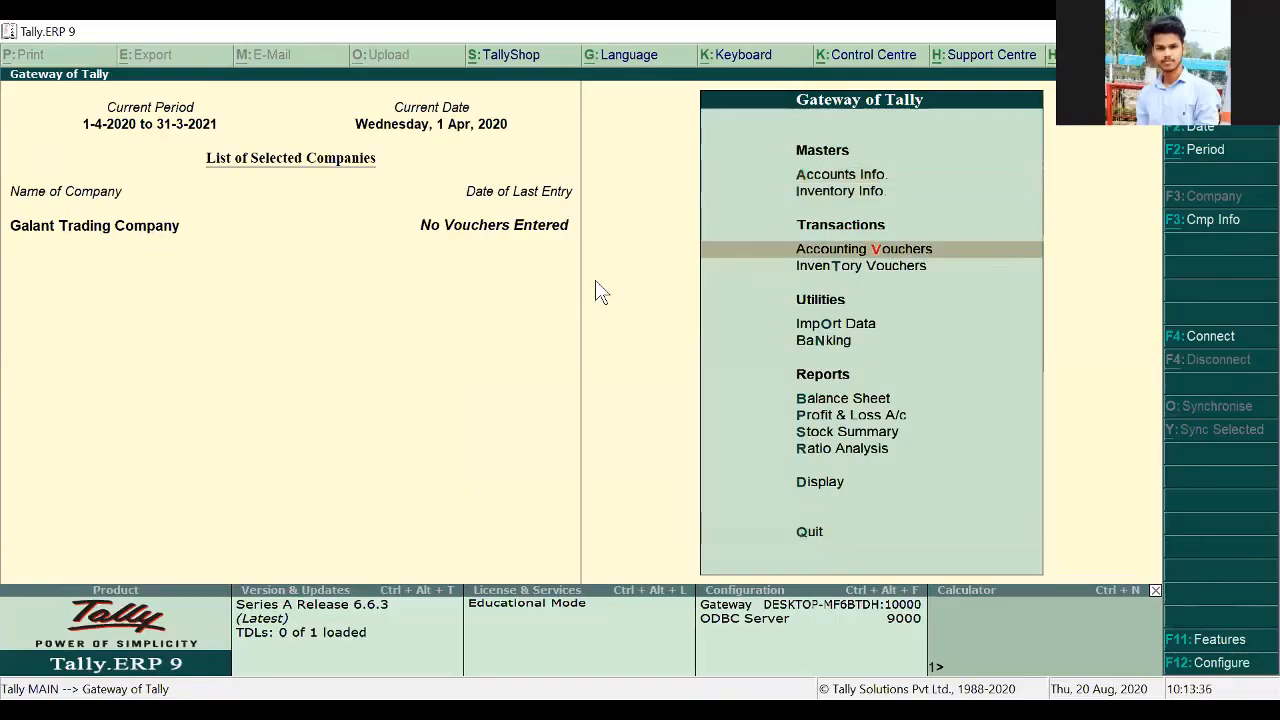
key(Return)
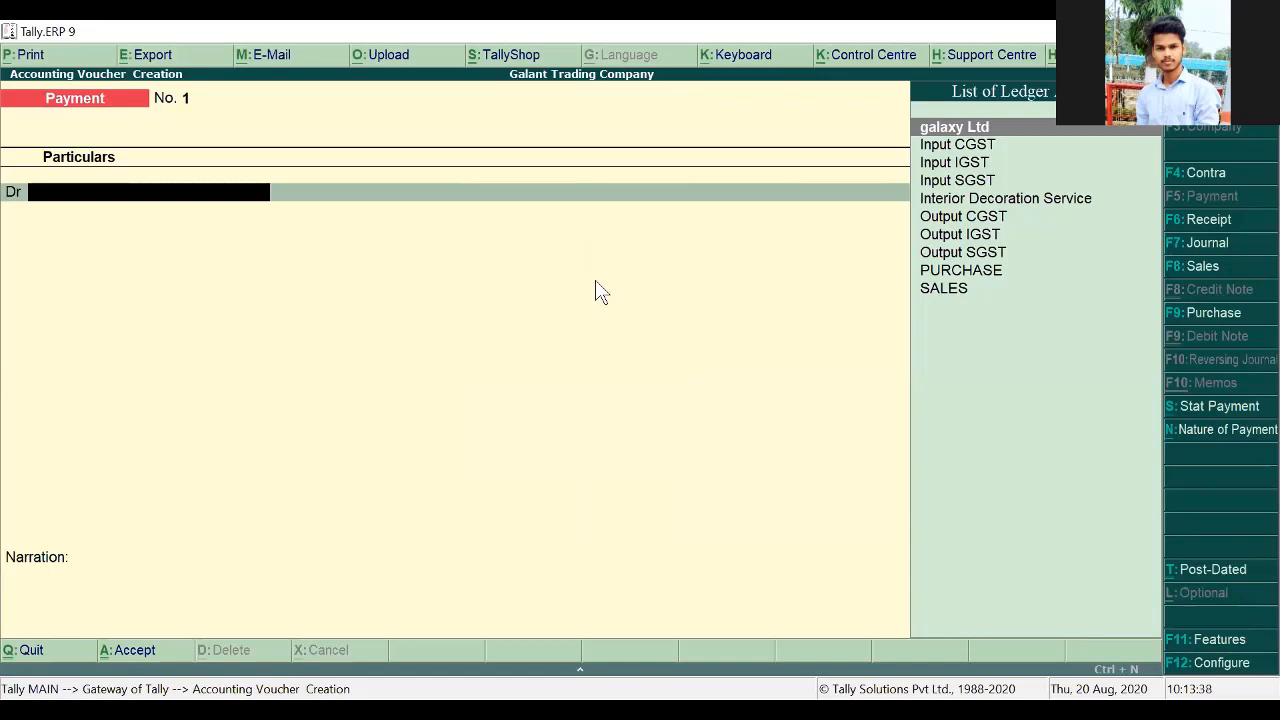
key(F8)
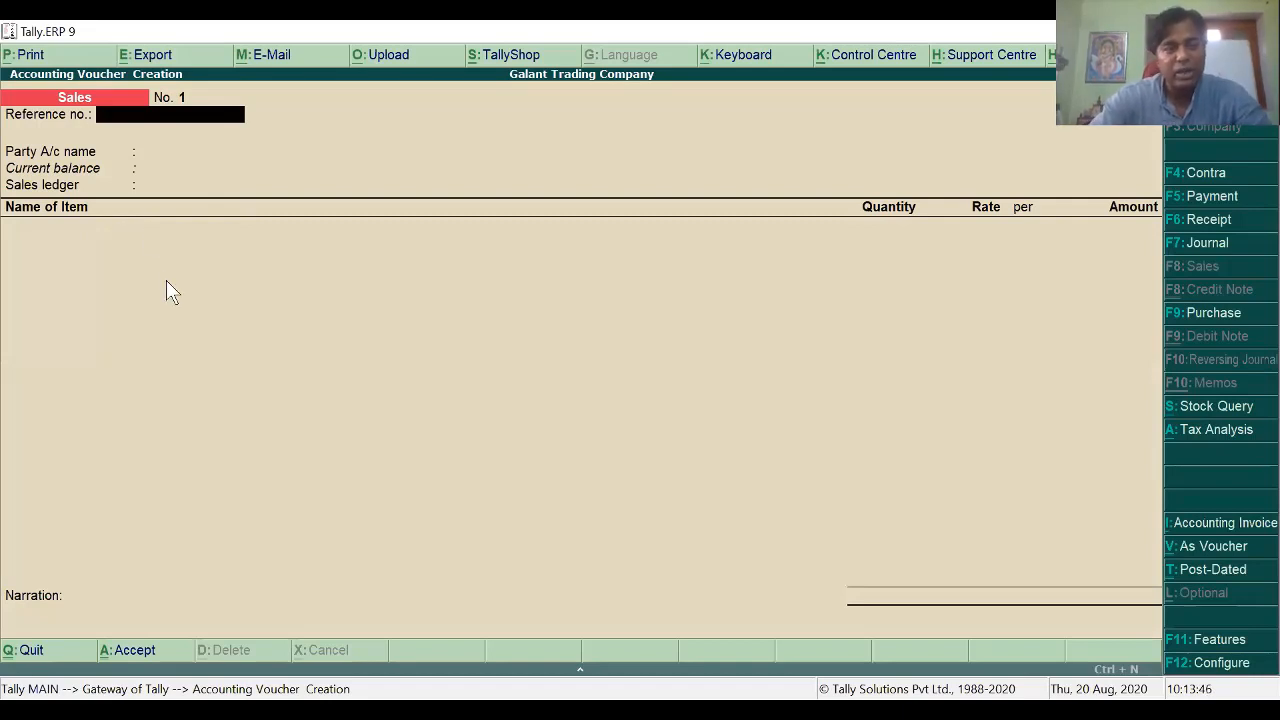
key(ctrl+i)
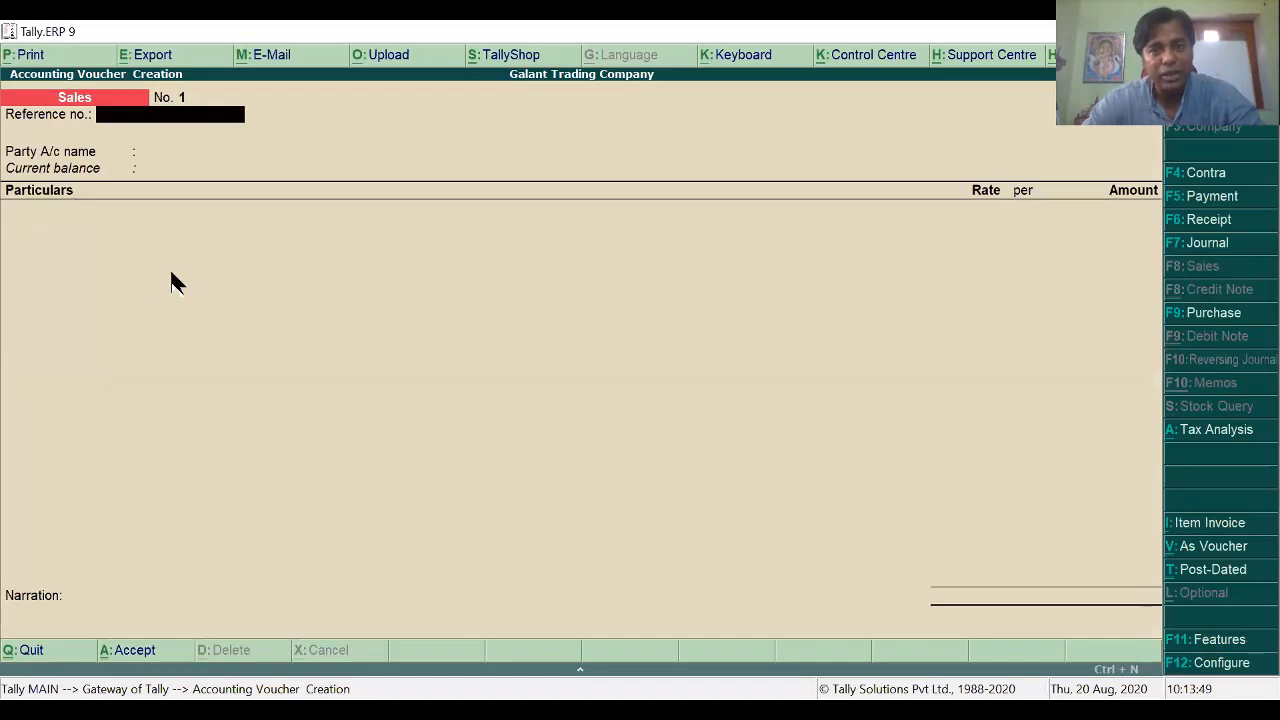
key(alt+Tab)
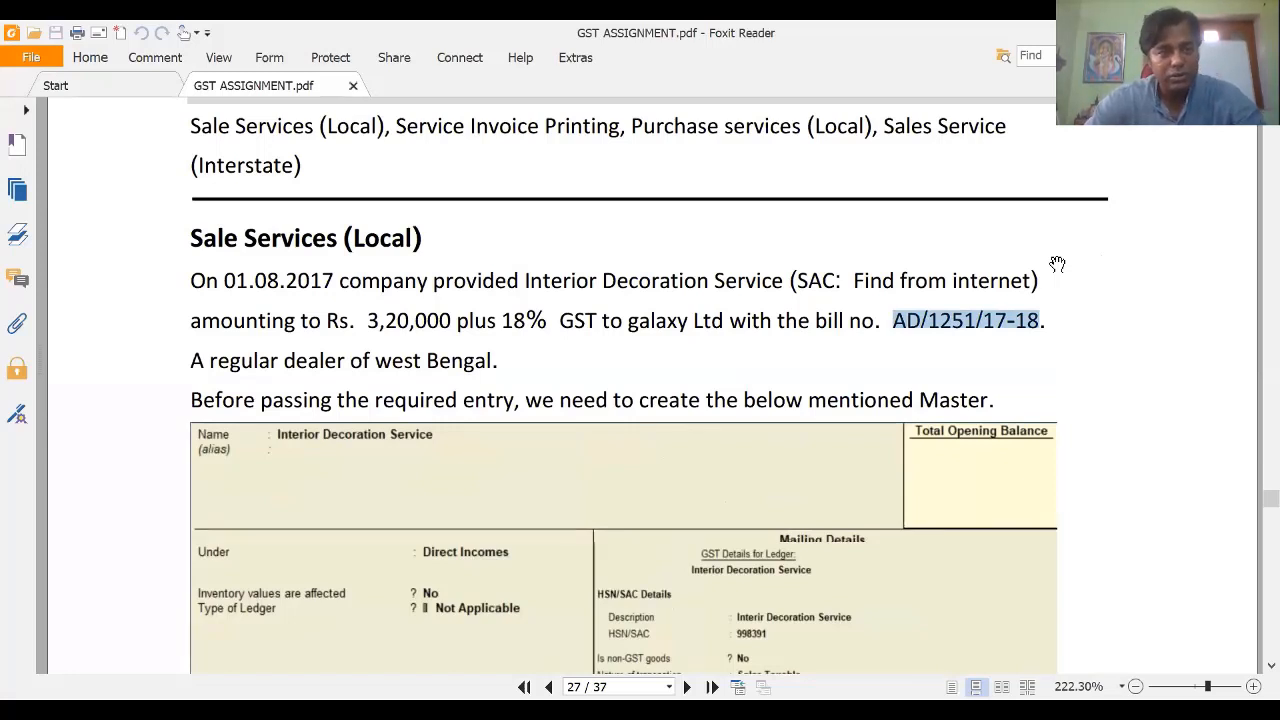
Step: Enter reference AD/1251/17-18 and choose galaxy Ltd, Uttar Pradesh, as the party
key(alt+Tab)
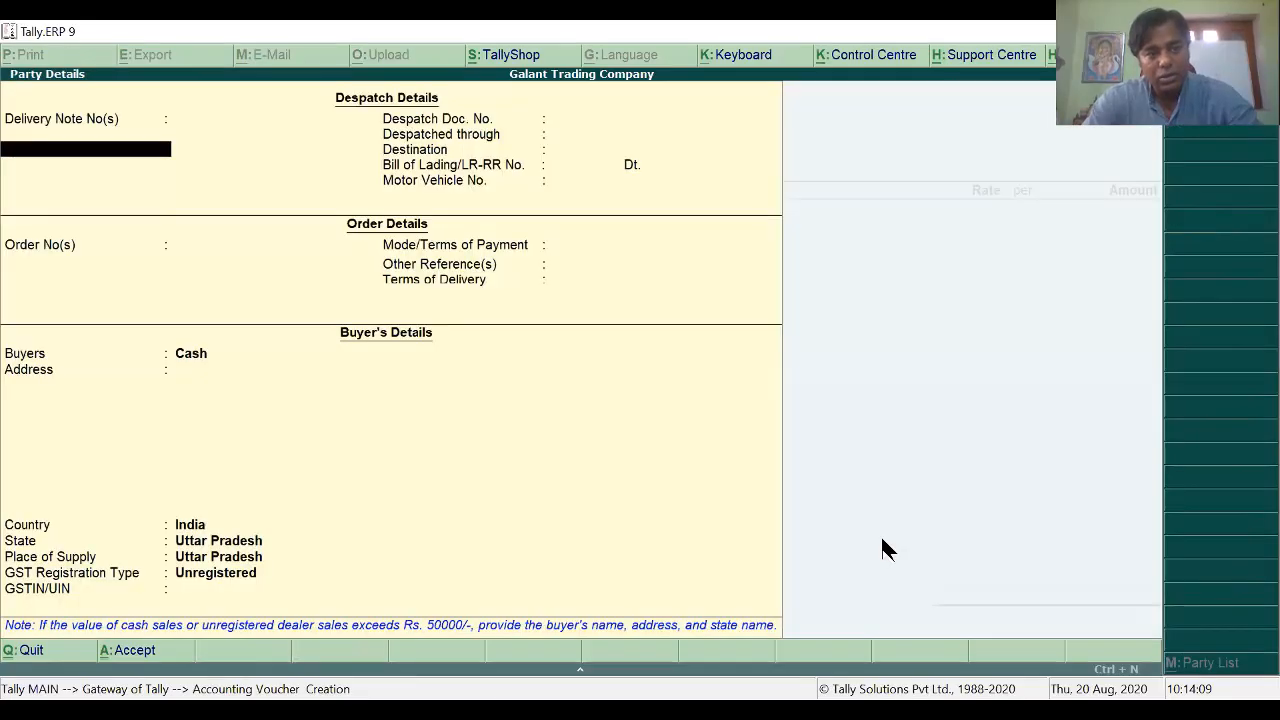
key(Escape)
key(Down)
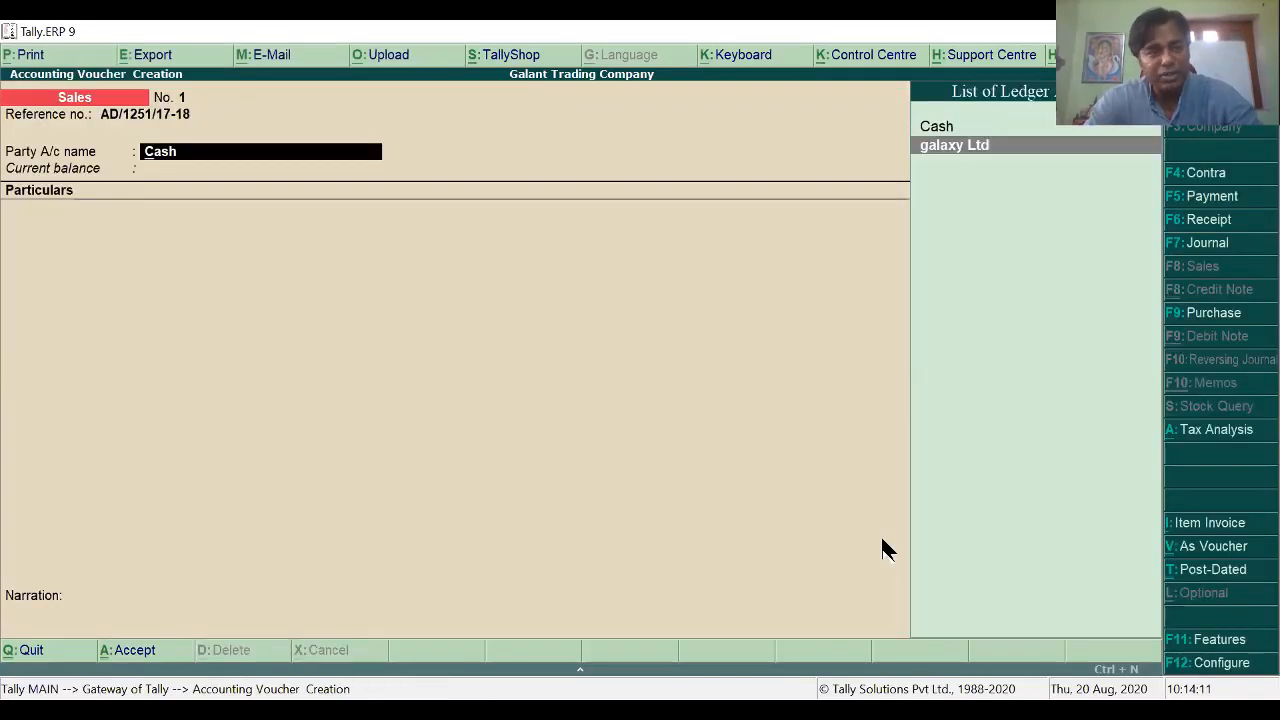
key(Return)
key(Return)
key(Return)
key(Return)
key(Return)
key(Return)
key(Return)
key(Return)
key(Return)
key(Return)
key(Return)
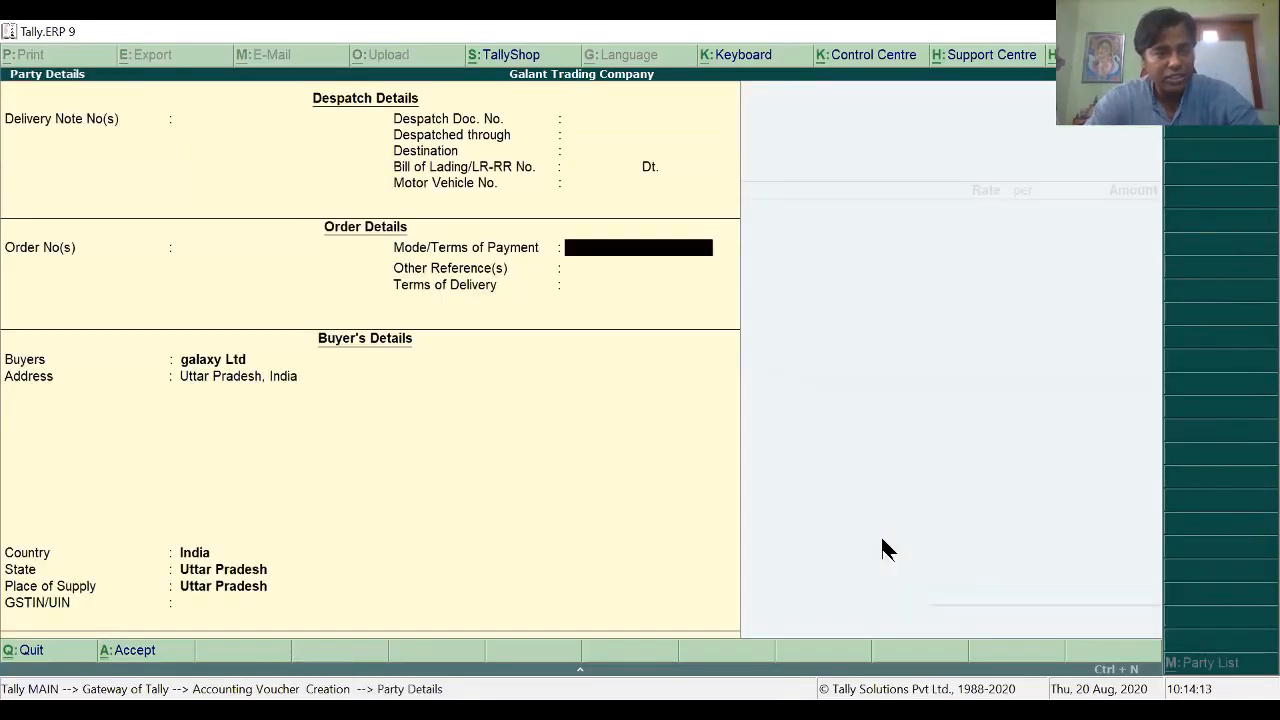
key(Return)
key(Return)
key(Return)
key(Return)
key(Return)
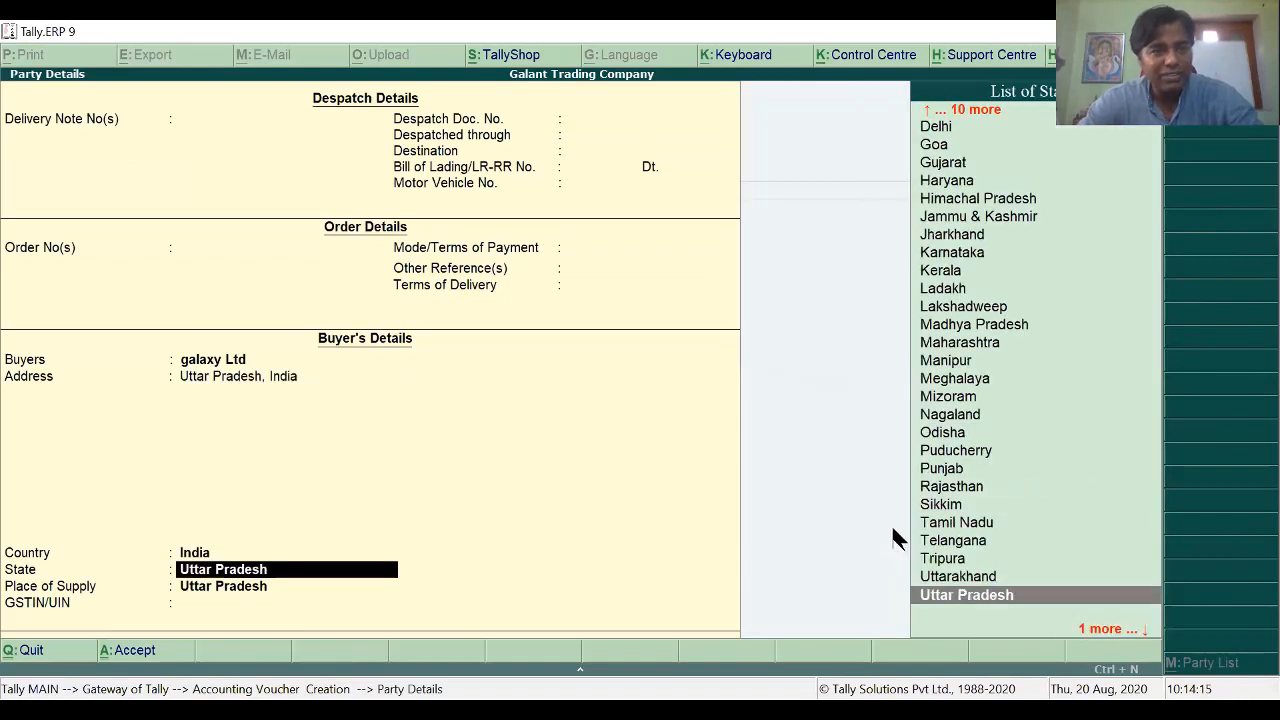
key(Return)
key(Return)
key(Return)
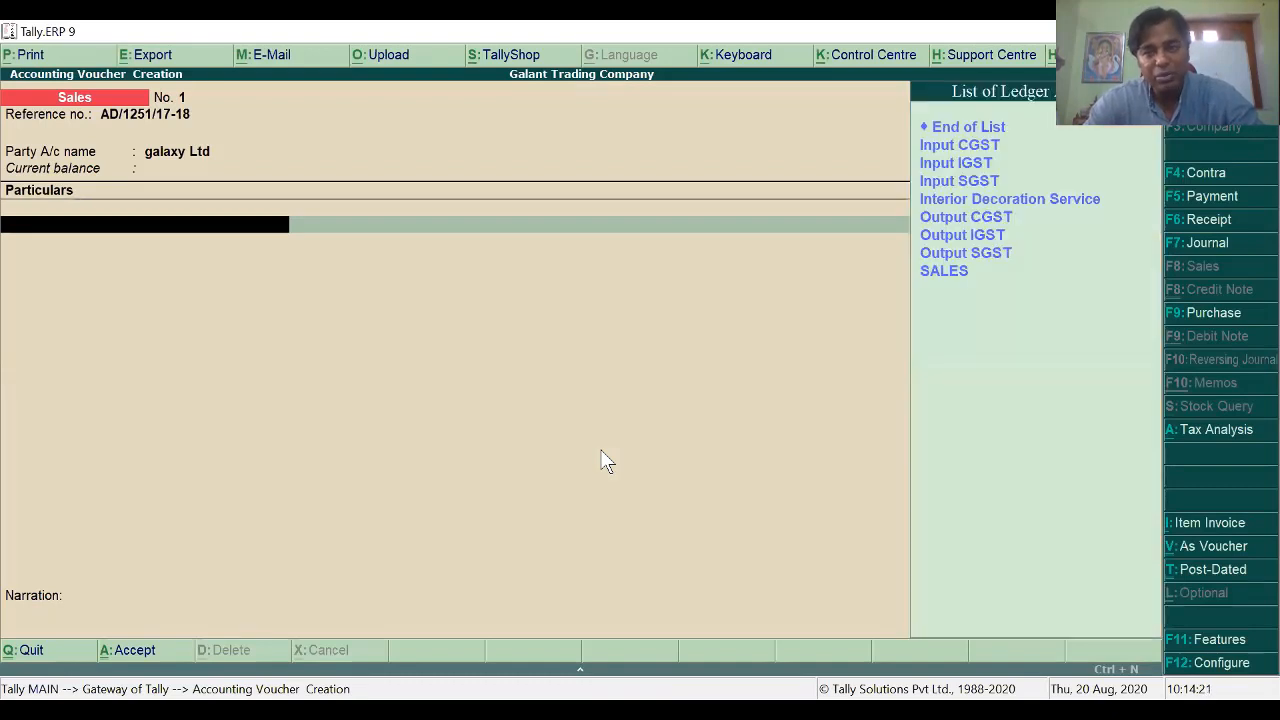
Step: Add an Interior Decoration Service line for 320000
key(Down)
key(Down)
key(Down)
key(Down)
key(Return)
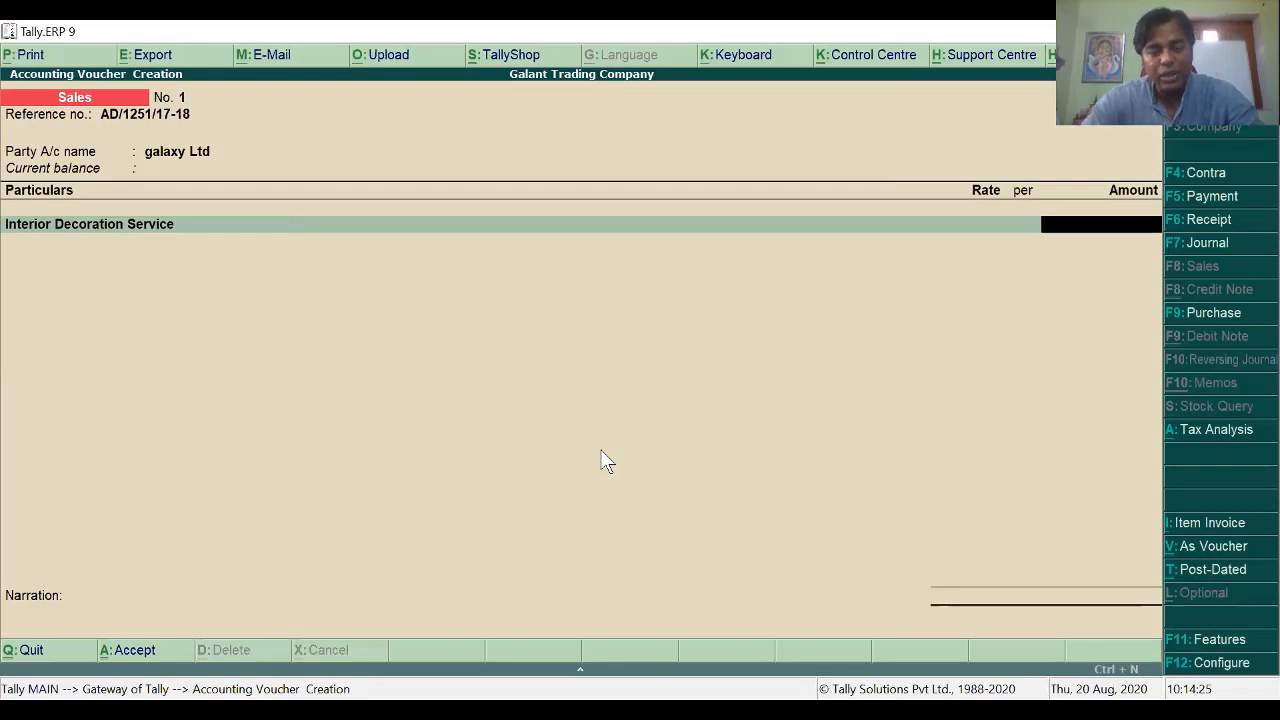
text(320000)
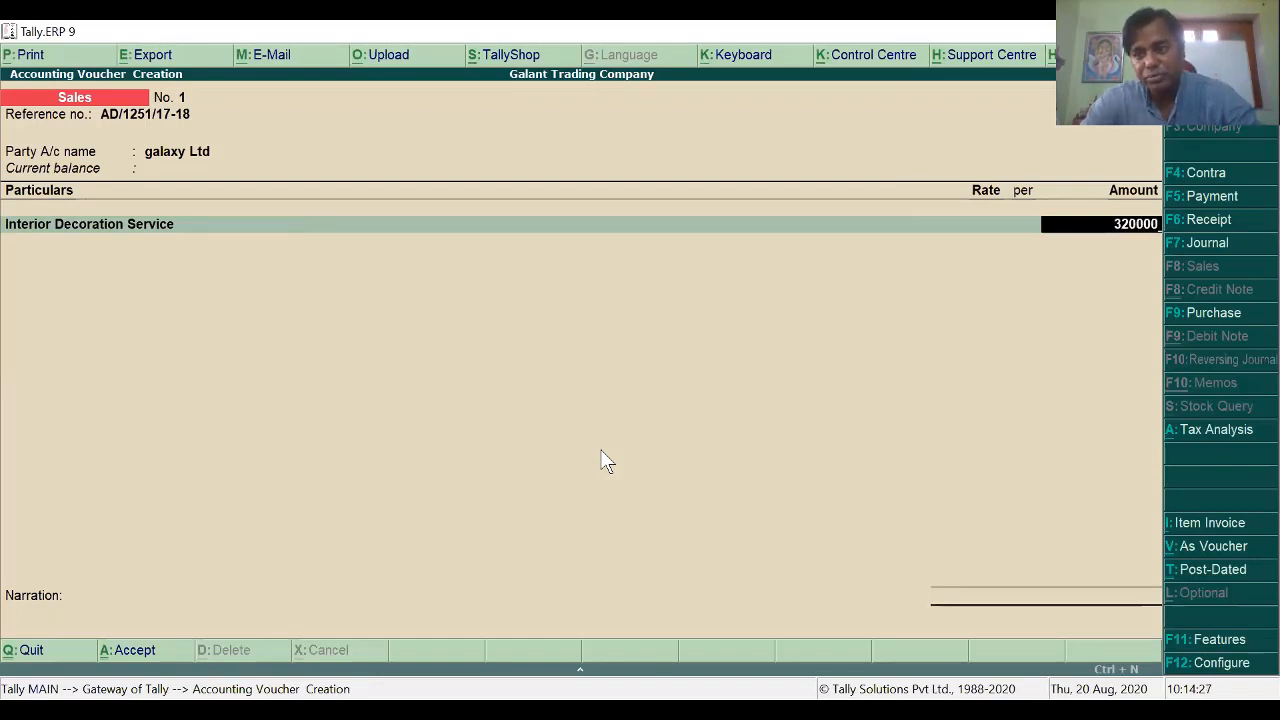
key(Return)
key(Return)
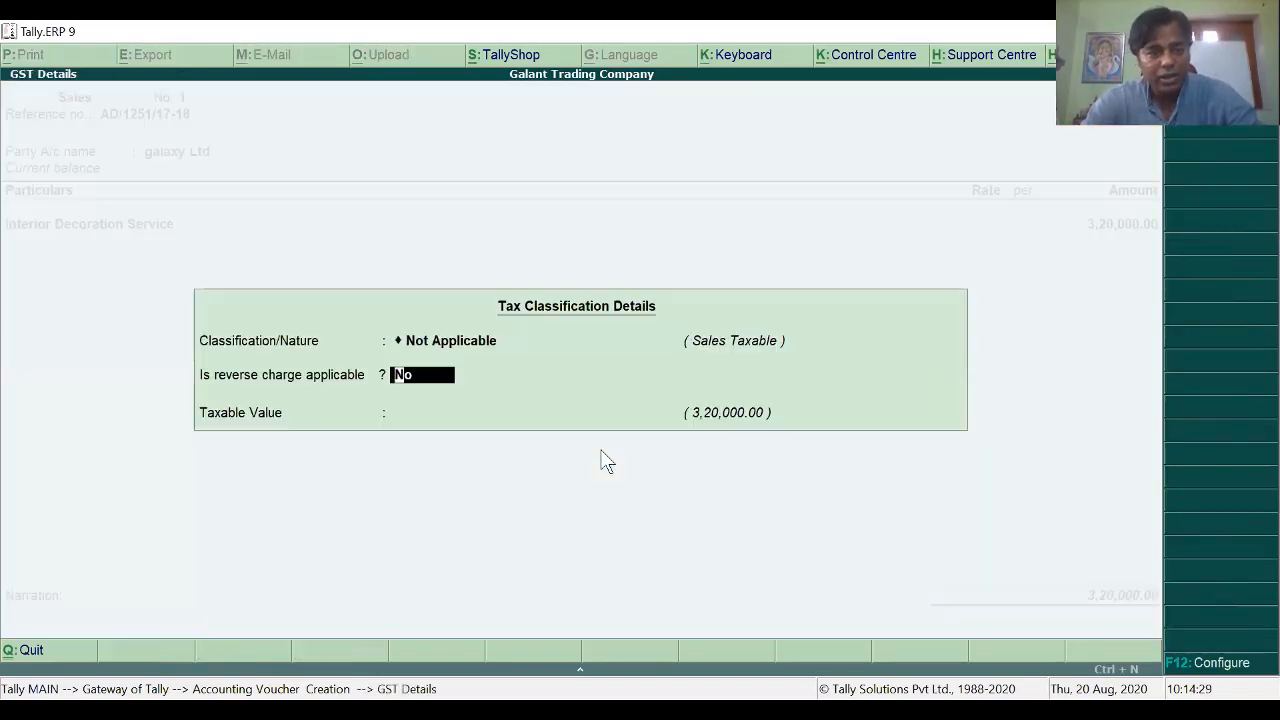
Step: Keep the line's GST classification Not Applicable with reverse charge No and taxable value 3,20,000.00
key(BackSpace)
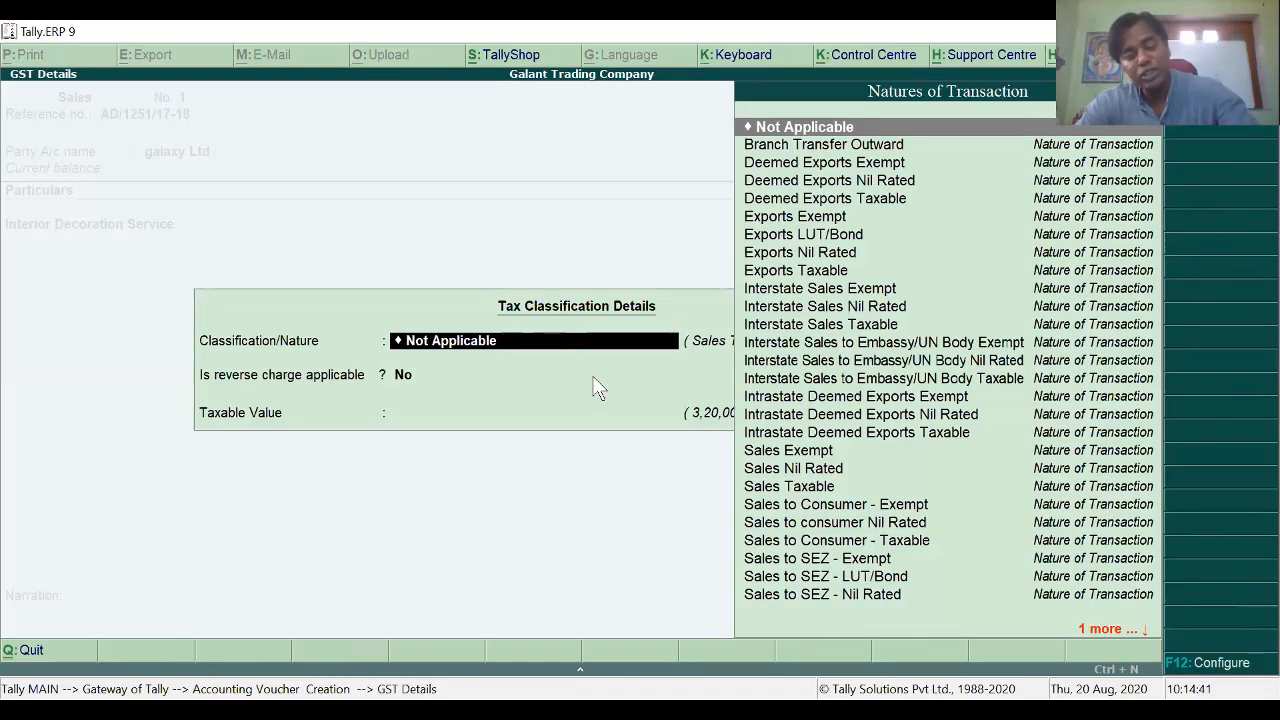
key(Escape)
key(Escape)
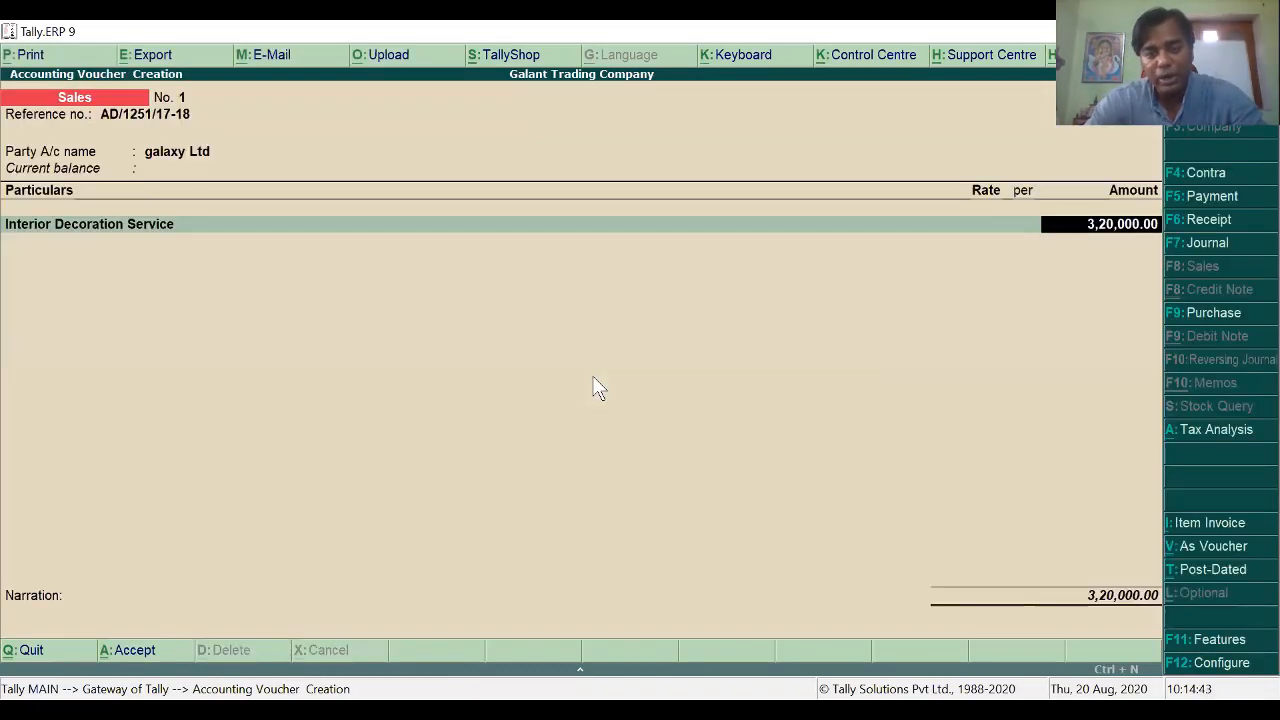
key(Return)
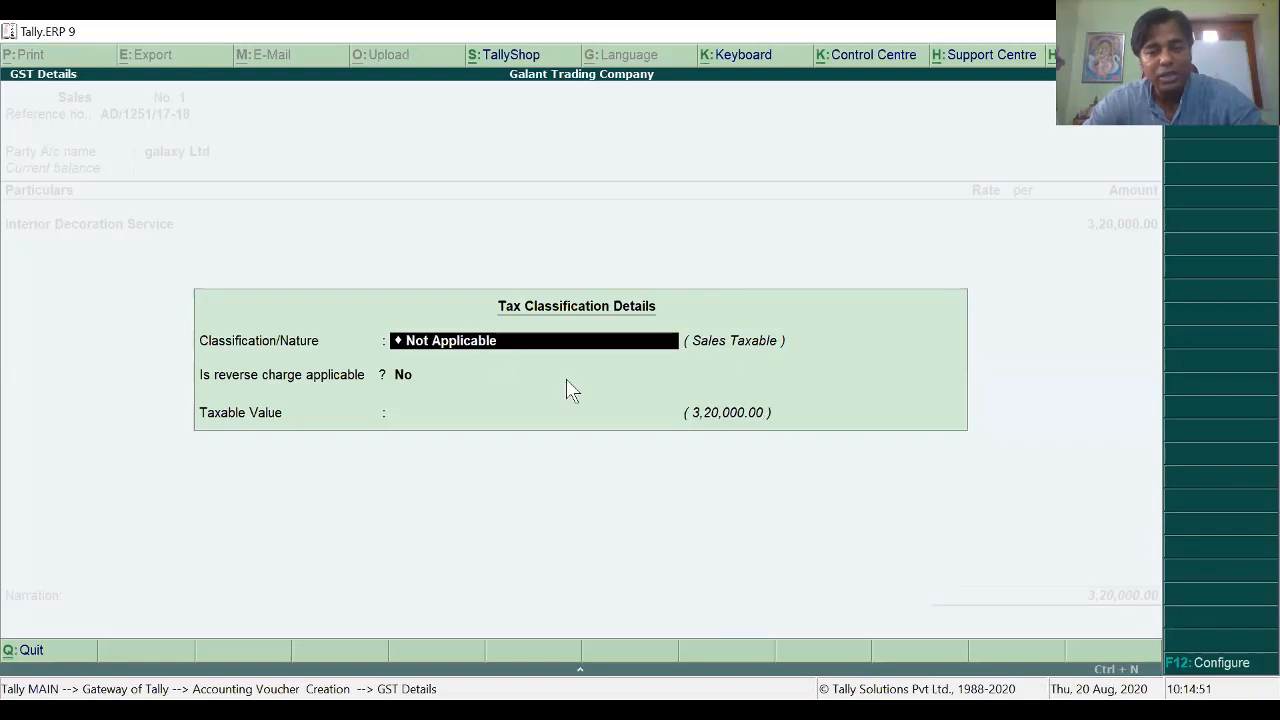
key(Return)
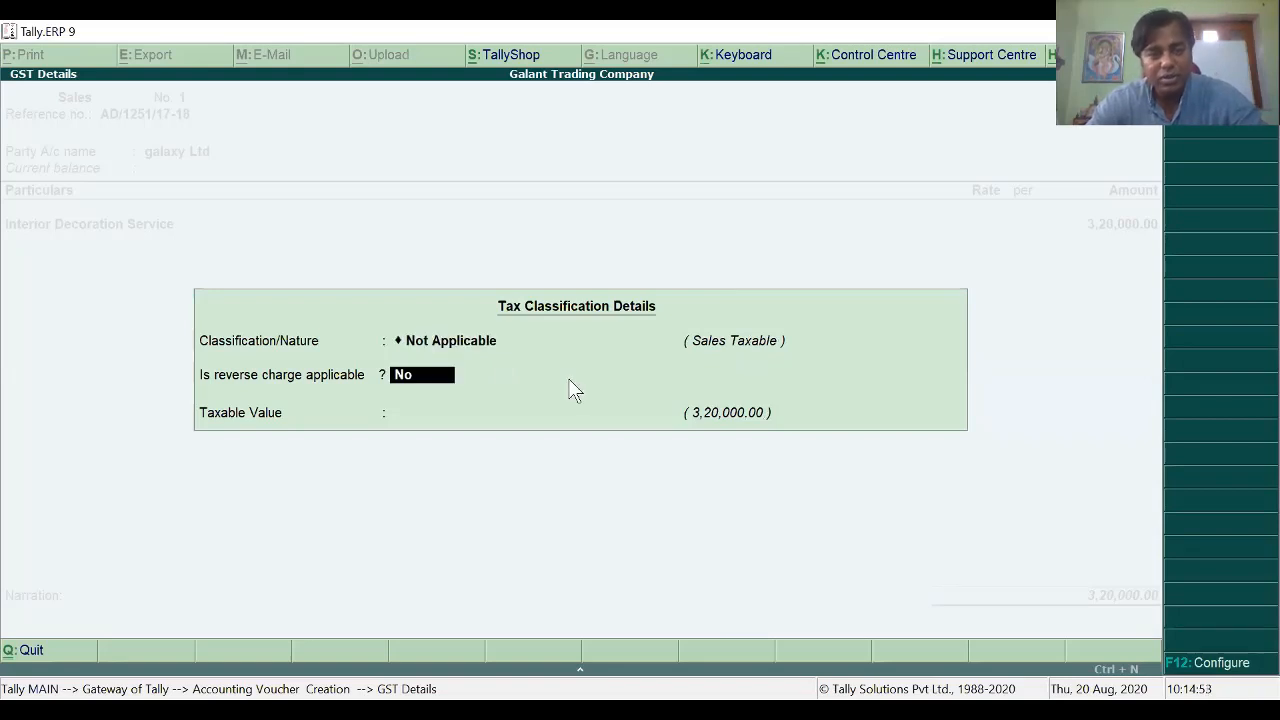
key(Return)
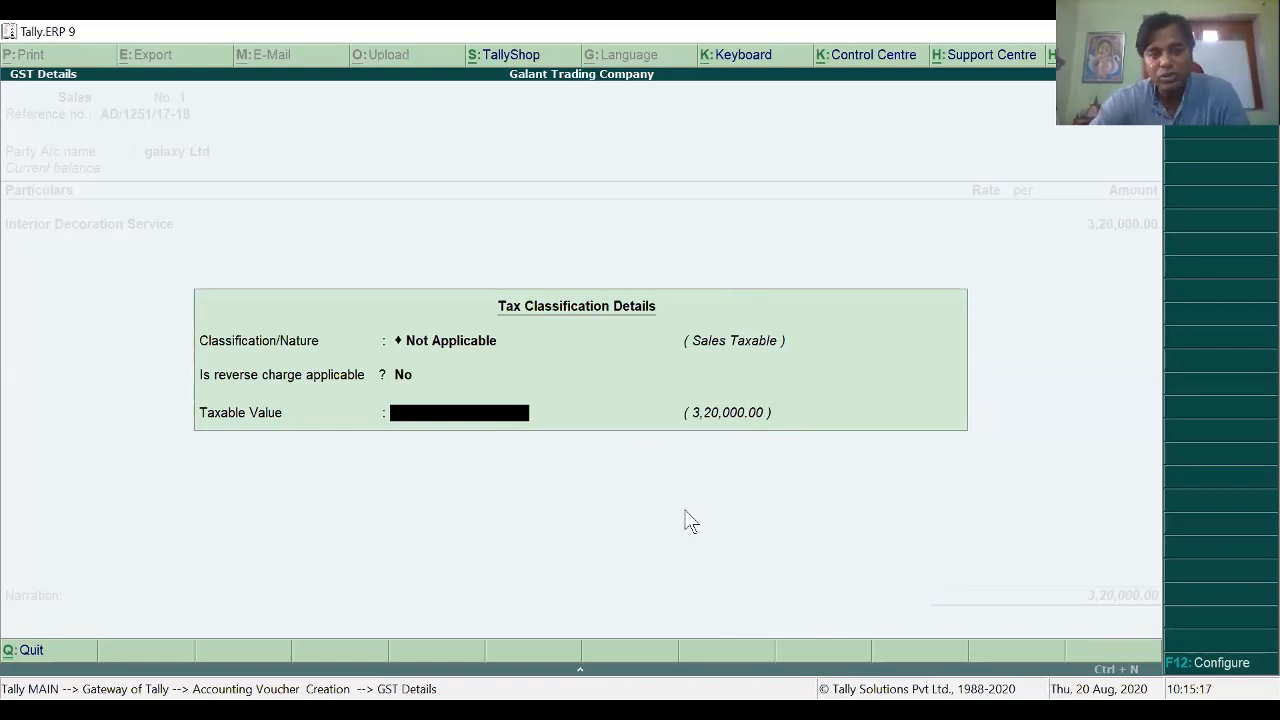
key(Return)
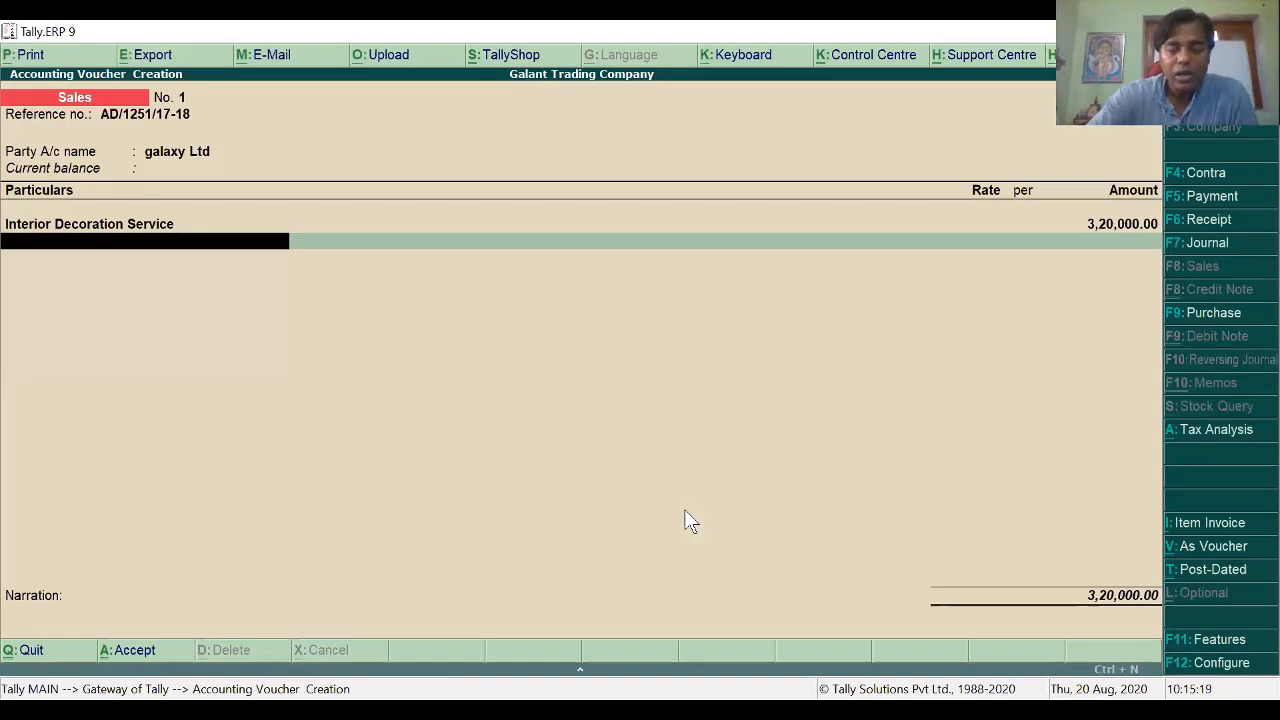
Step: Add Output CGST and Output SGST lines of 28,800.00 each, totalling 3,77,600.00
text(O)
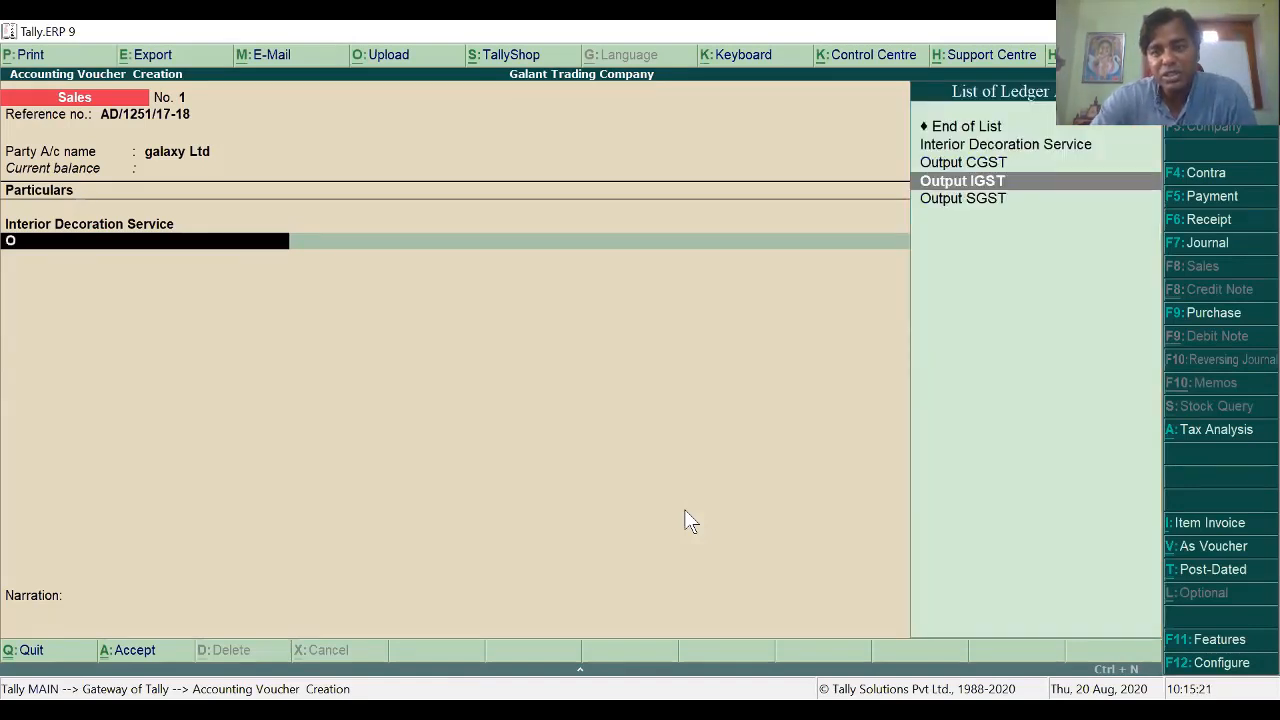
key(Return)
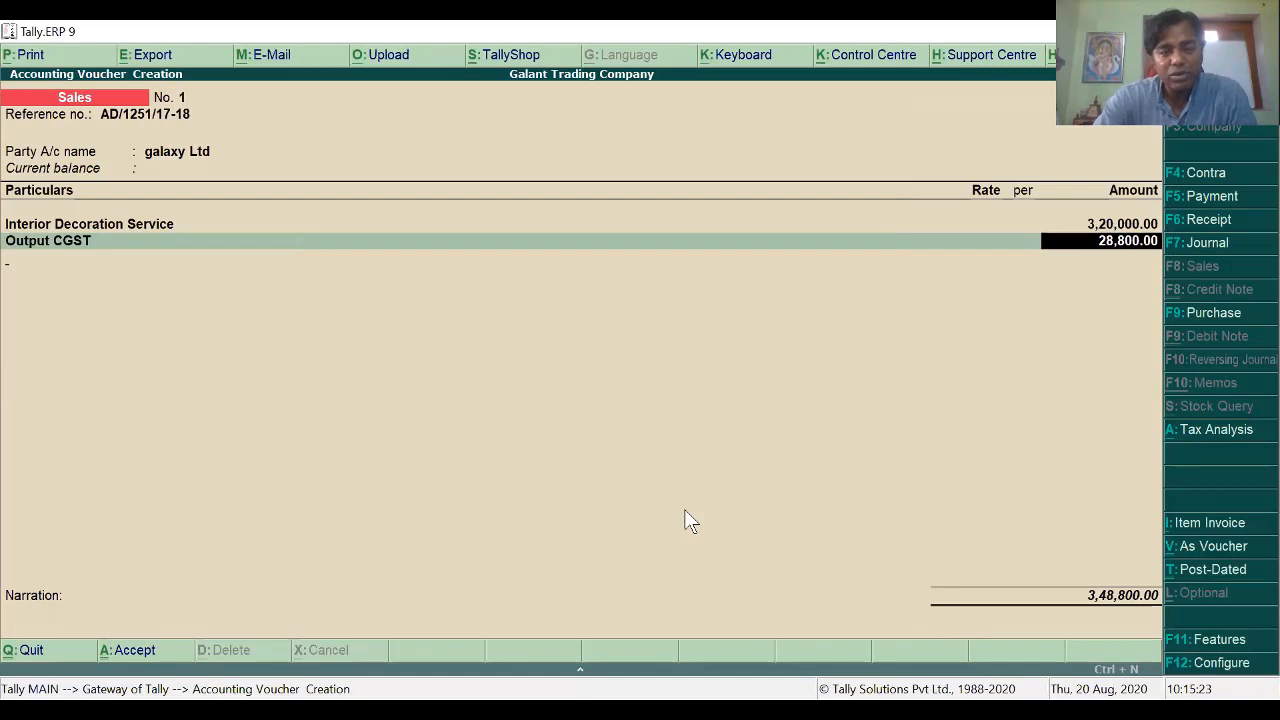
key(Return)
text(O)
key(Down)
key(Down)
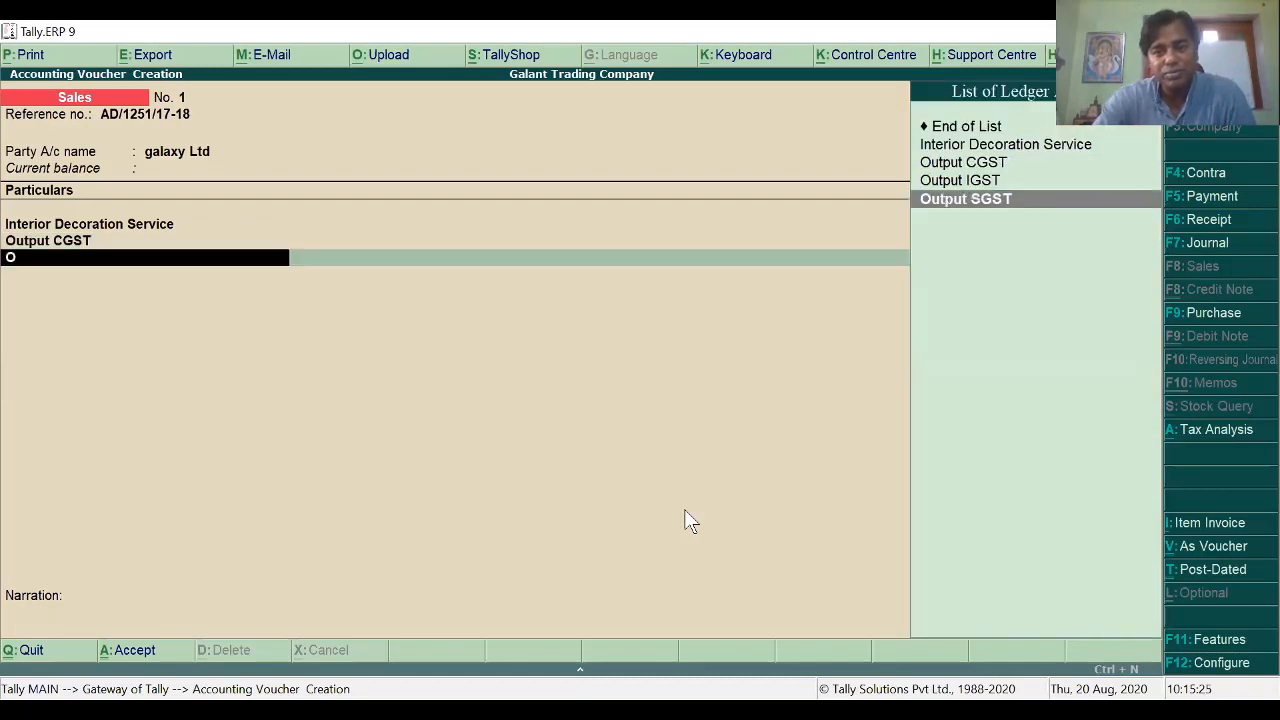
key(Return)
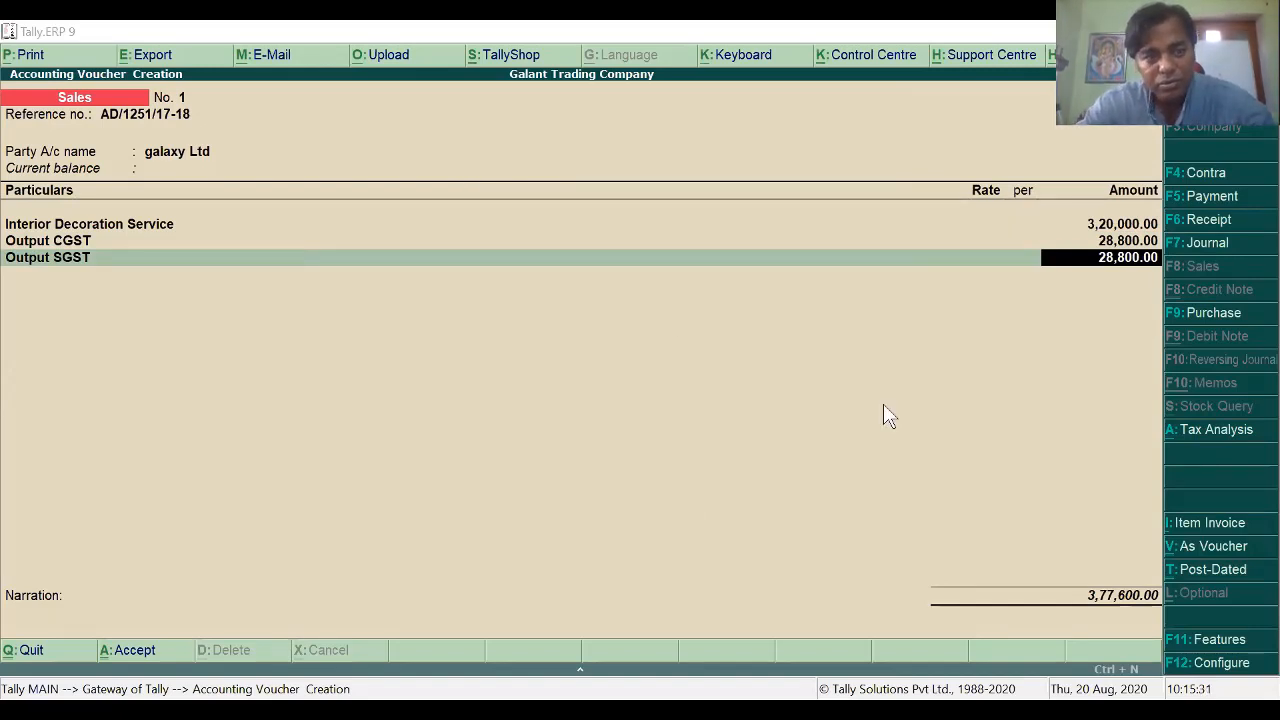
key(Return)
key(Return)
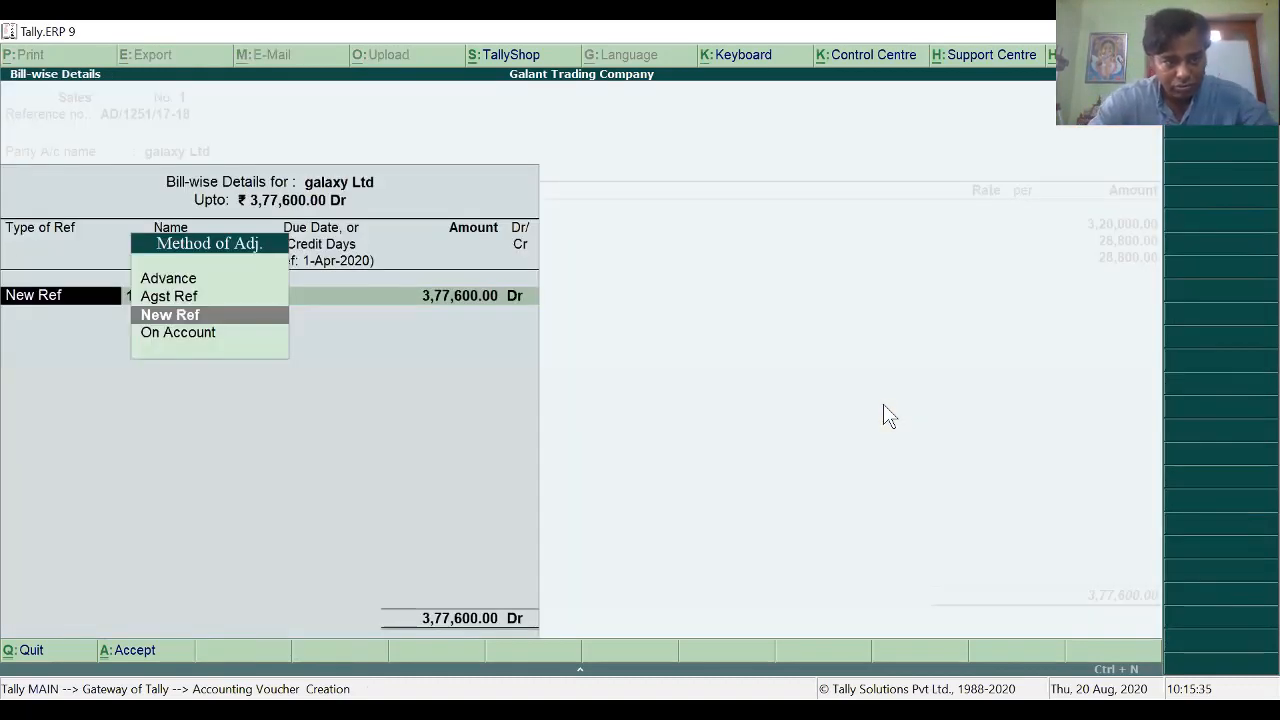
Step: Record galaxy Ltd's bill as New Ref AD/1251/17-18 for 3,77,600.00 Dr
key(Return)
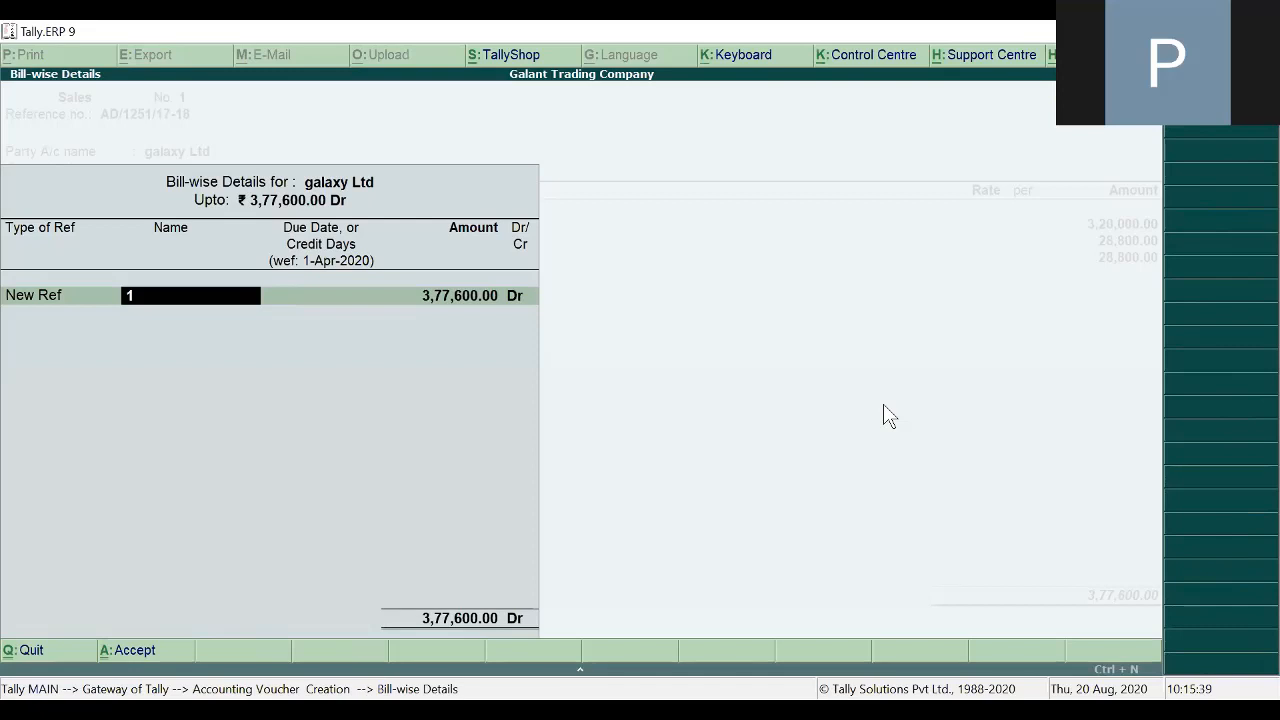
text(AD/1251/17-18)
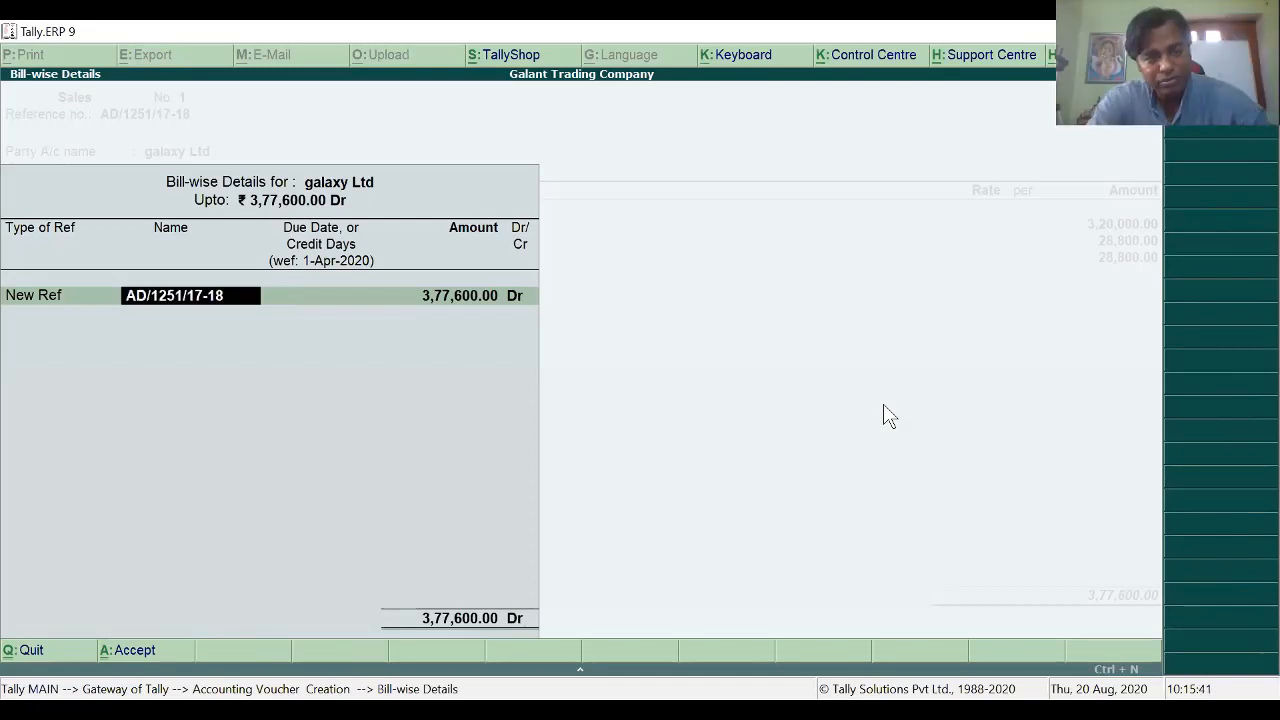
key(BackSpace)
key(BackSpace)
key(BackSpace)
key(BackSpace)
key(BackSpace)
key(BackSpace)
key(BackSpace)
key(BackSpace)
key(BackSpace)
key(BackSpace)
key(BackSpace)
key(BackSpace)
key(BackSpace)
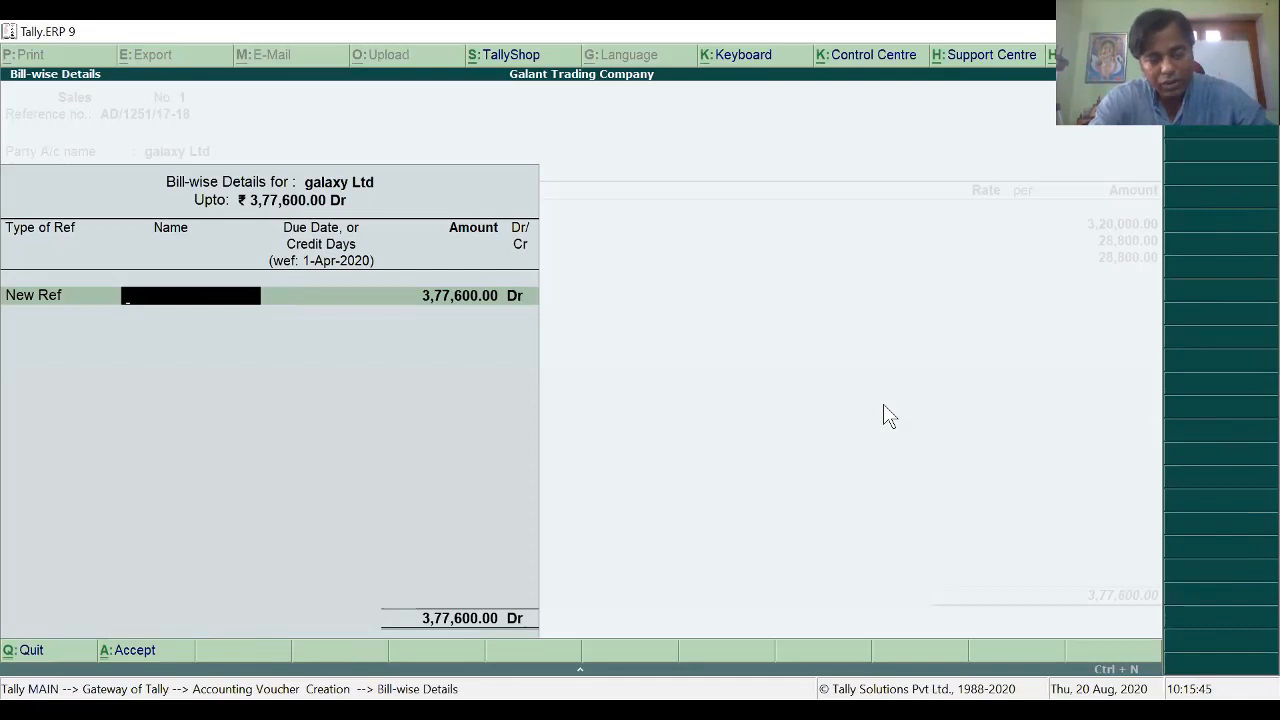
key(ctrl+alt+v)
key(Return)
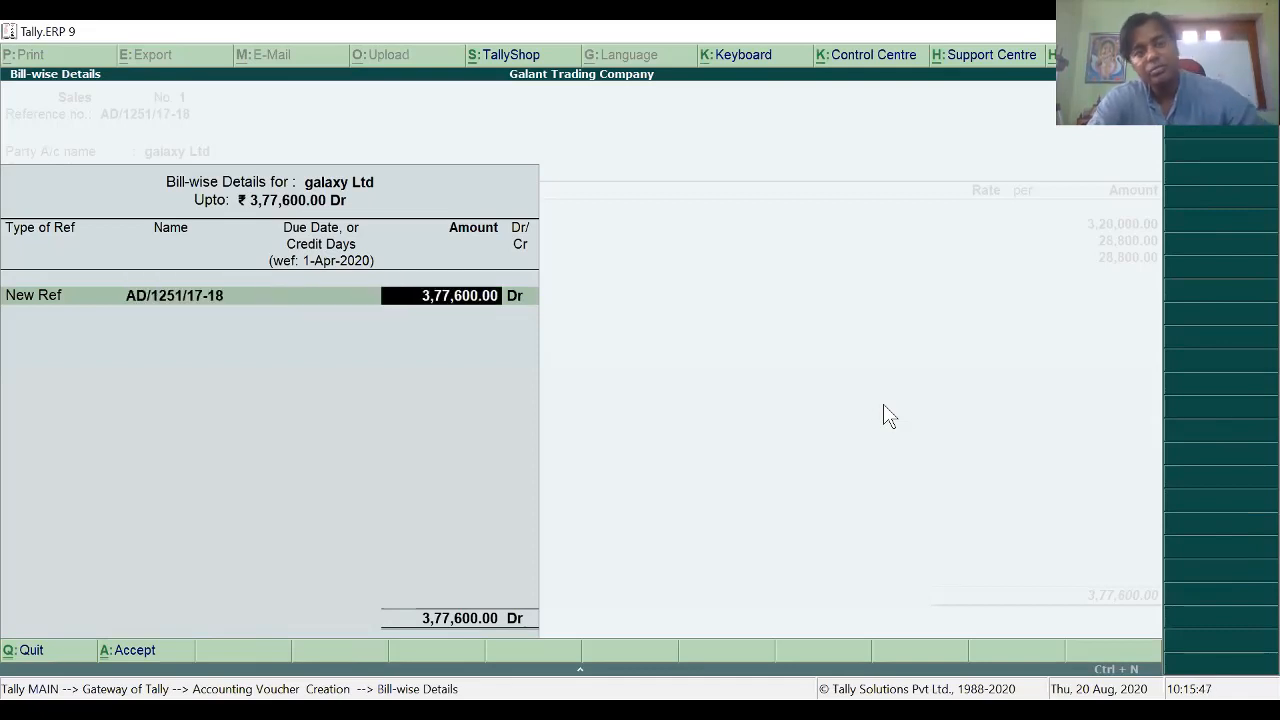
key(Return)
key(Return)
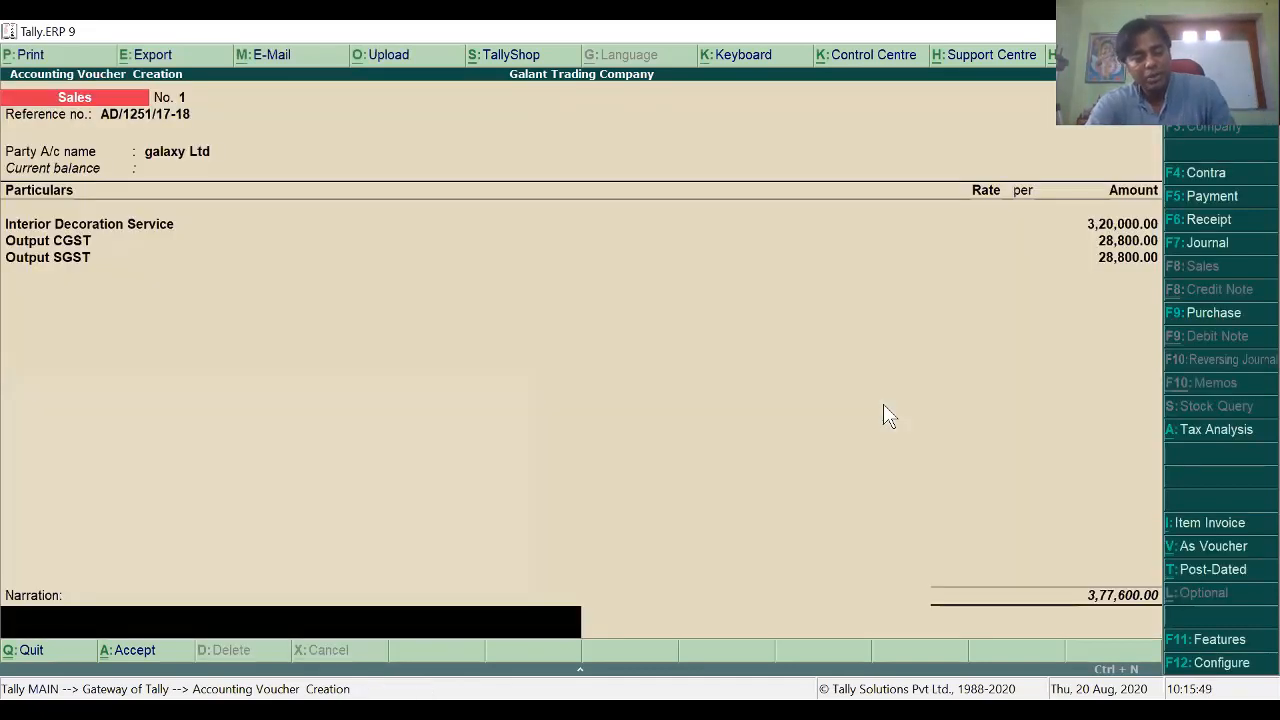
Step: Enter the narration 'Being Service provided' and bring the assignment PDF to the front
text(Being )
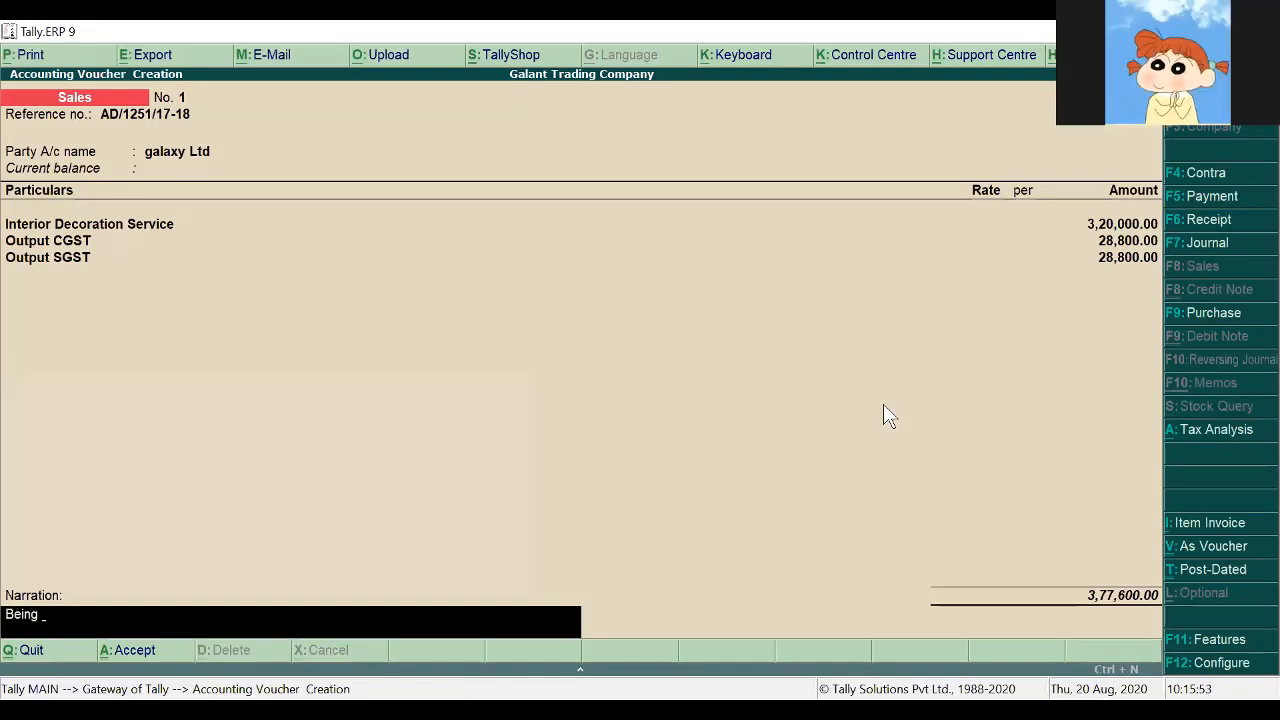
text(Service)
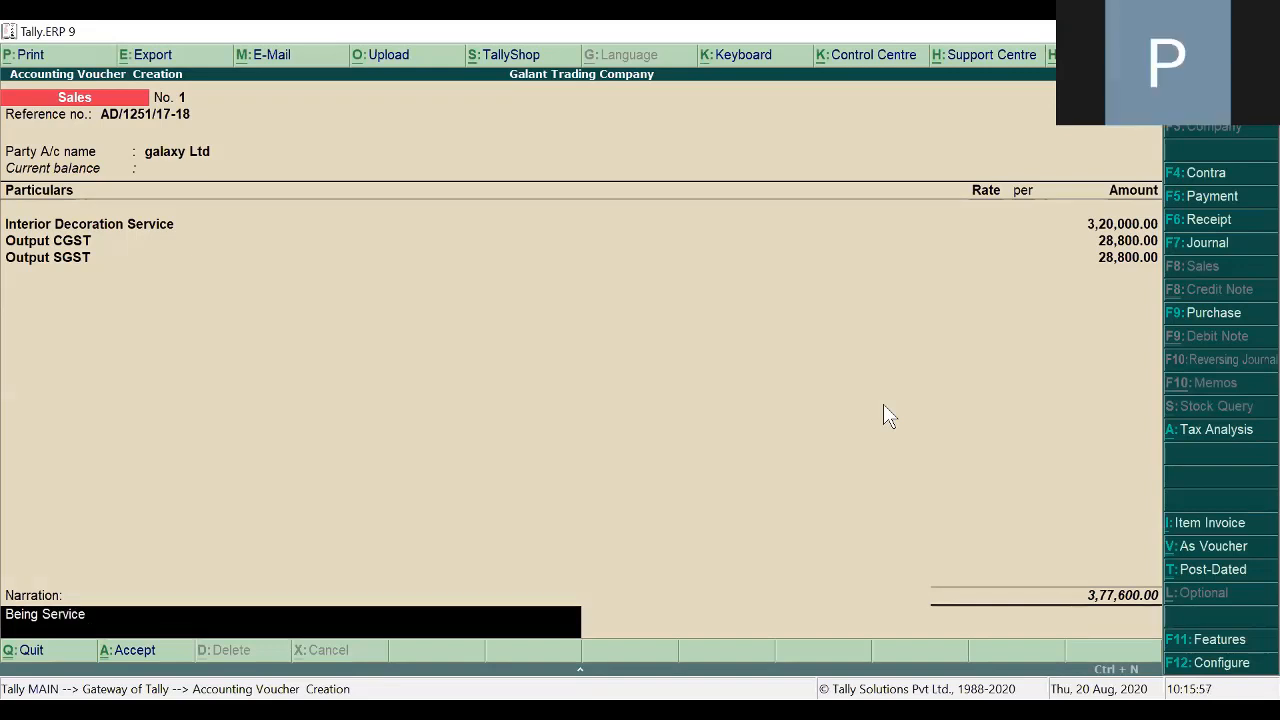
text( provided)
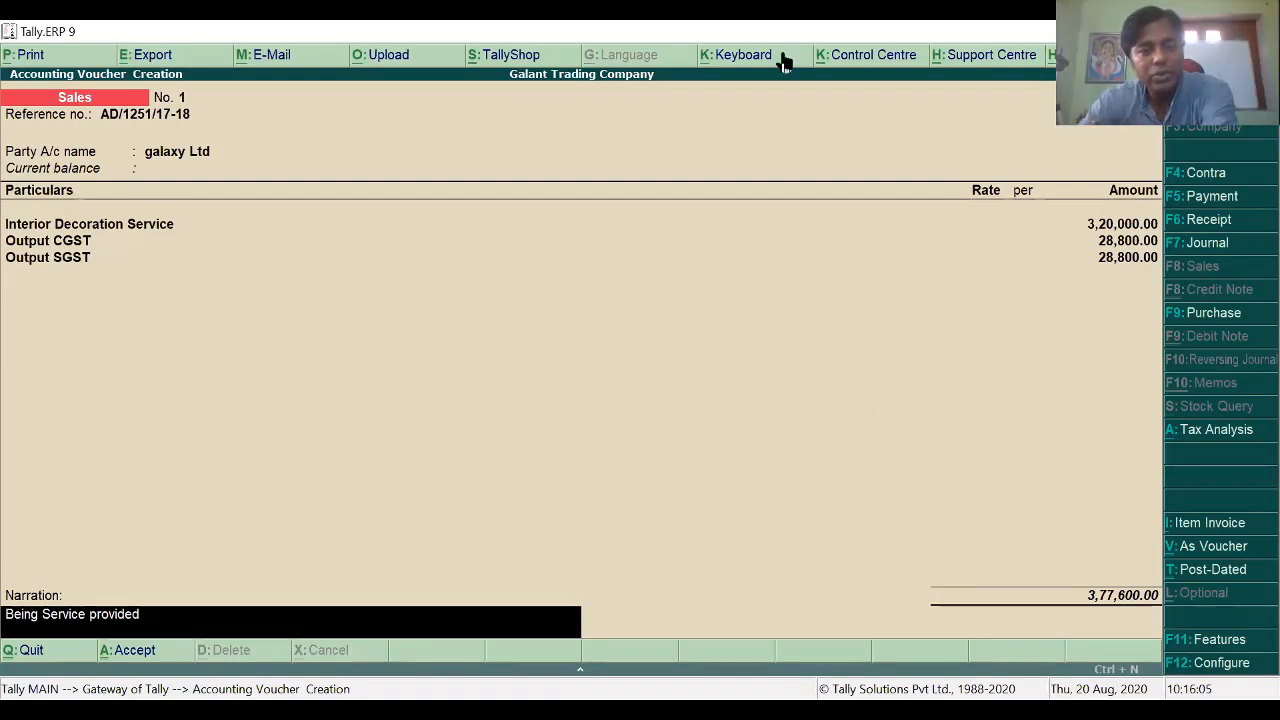
key(alt+Tab)
Step: Check the sample voucher in the assignment PDF, then return to the Tally sales voucher
scroll(604, 503, down, 5)
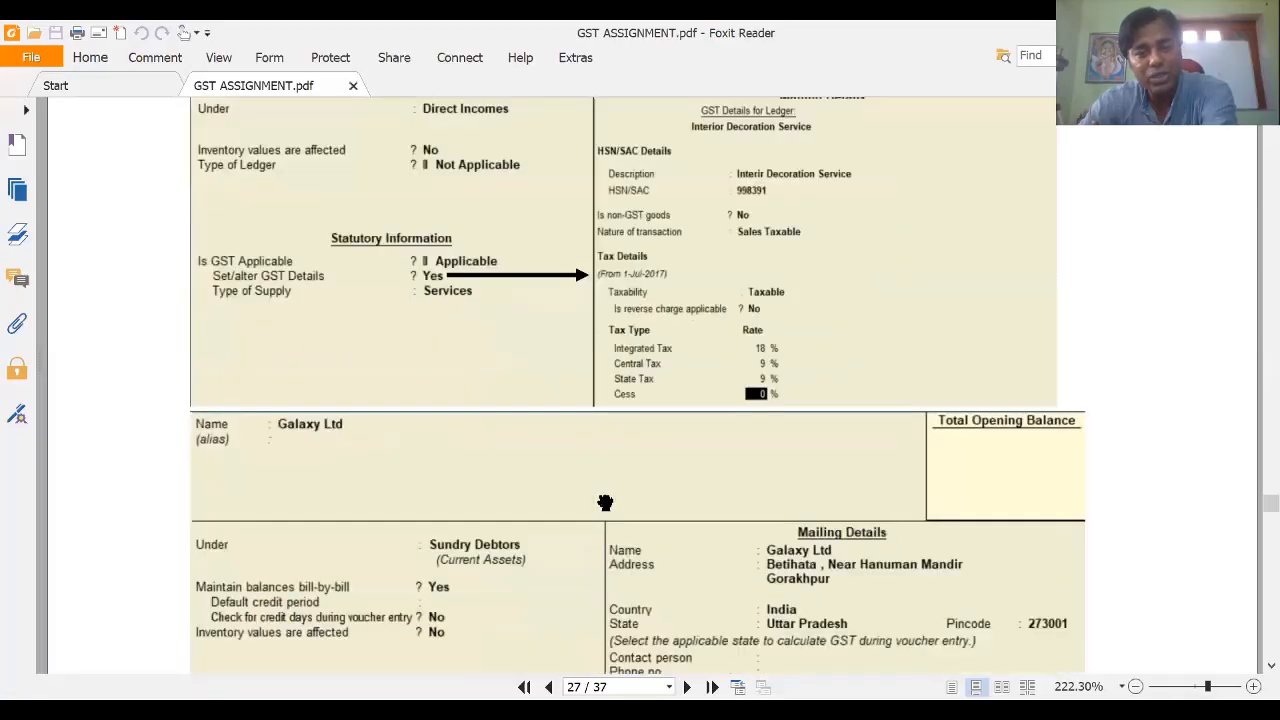
scroll(604, 503, down, 10)
scroll(604, 503, up, 2)
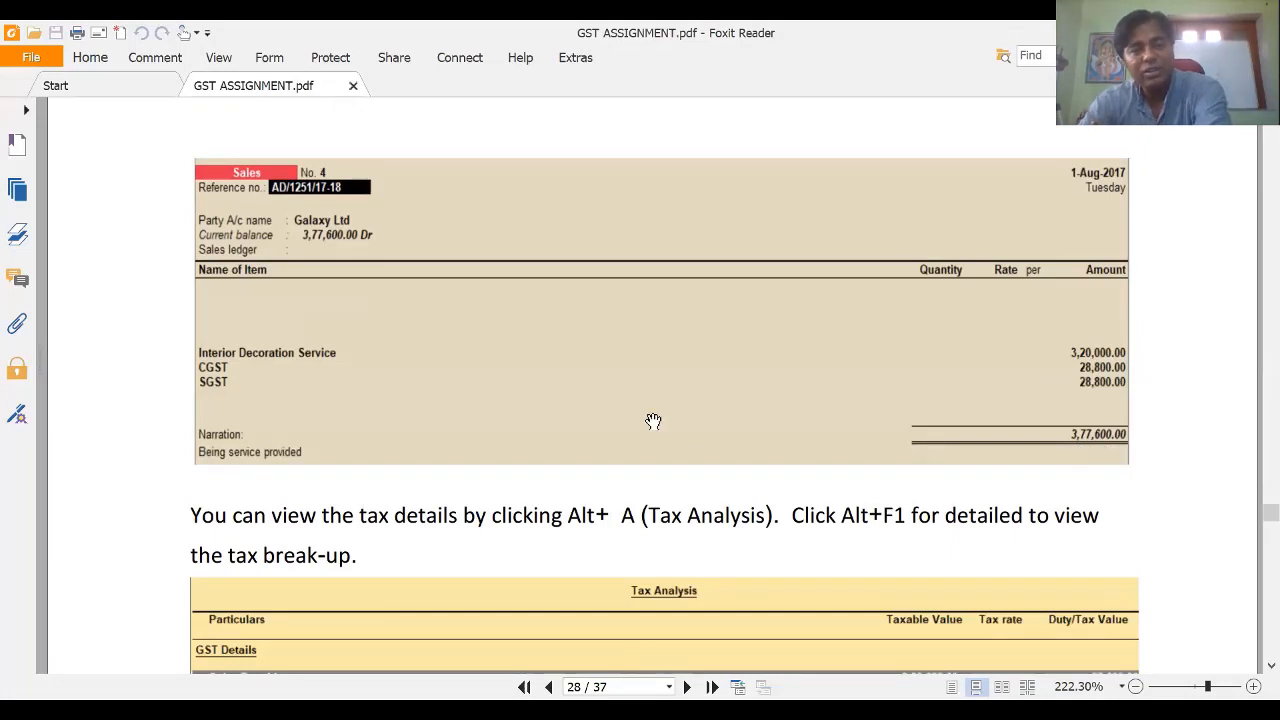
key(alt+Tab)
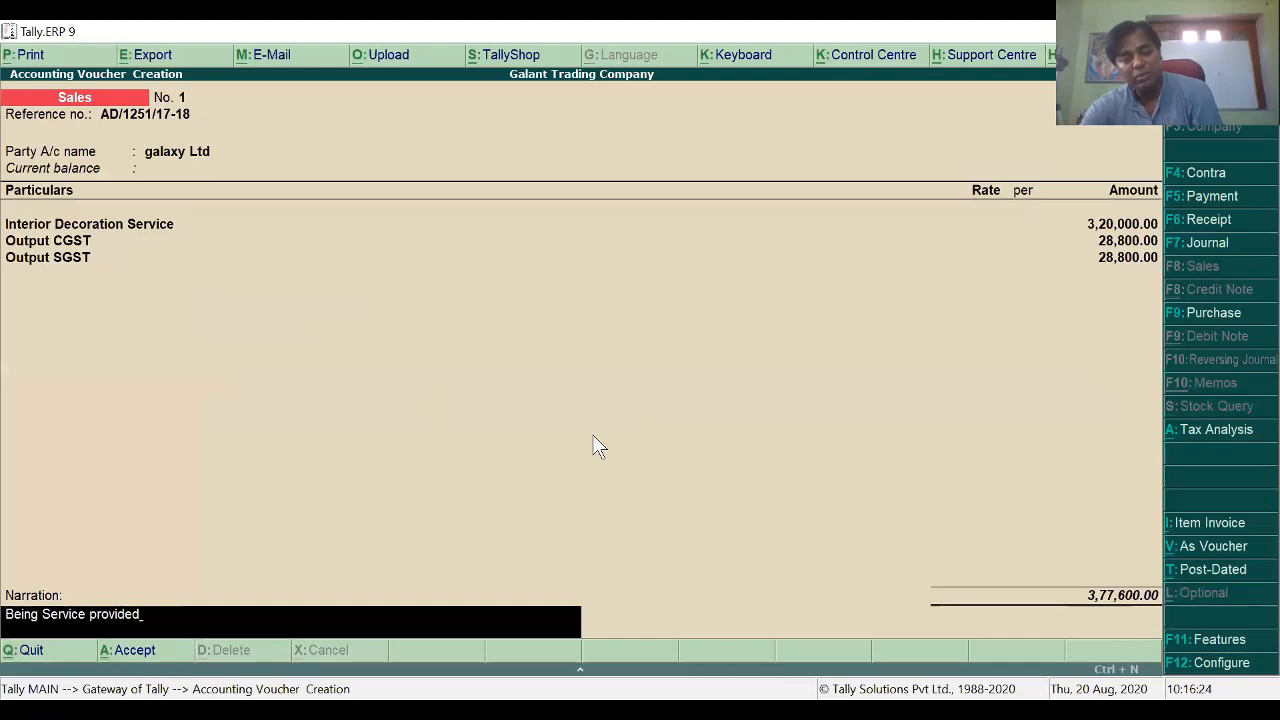
key(Return)
key(Escape)
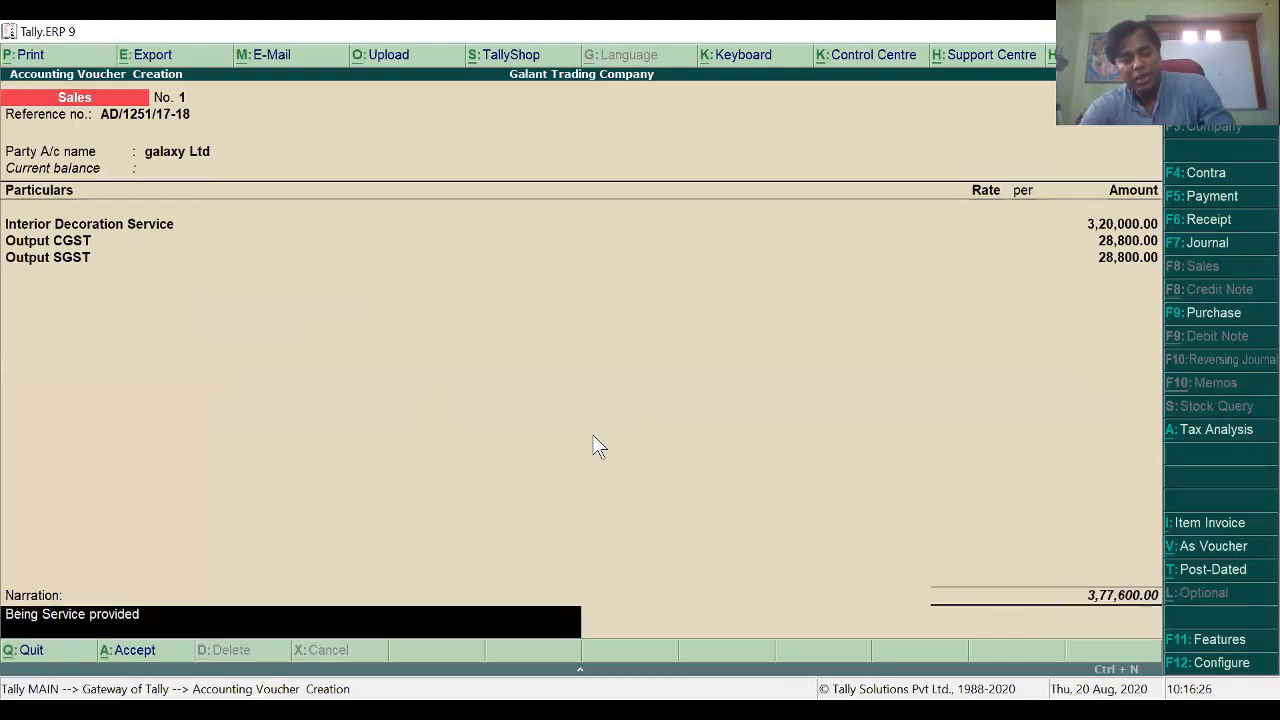
click(1220, 440)
key(alt+F1)
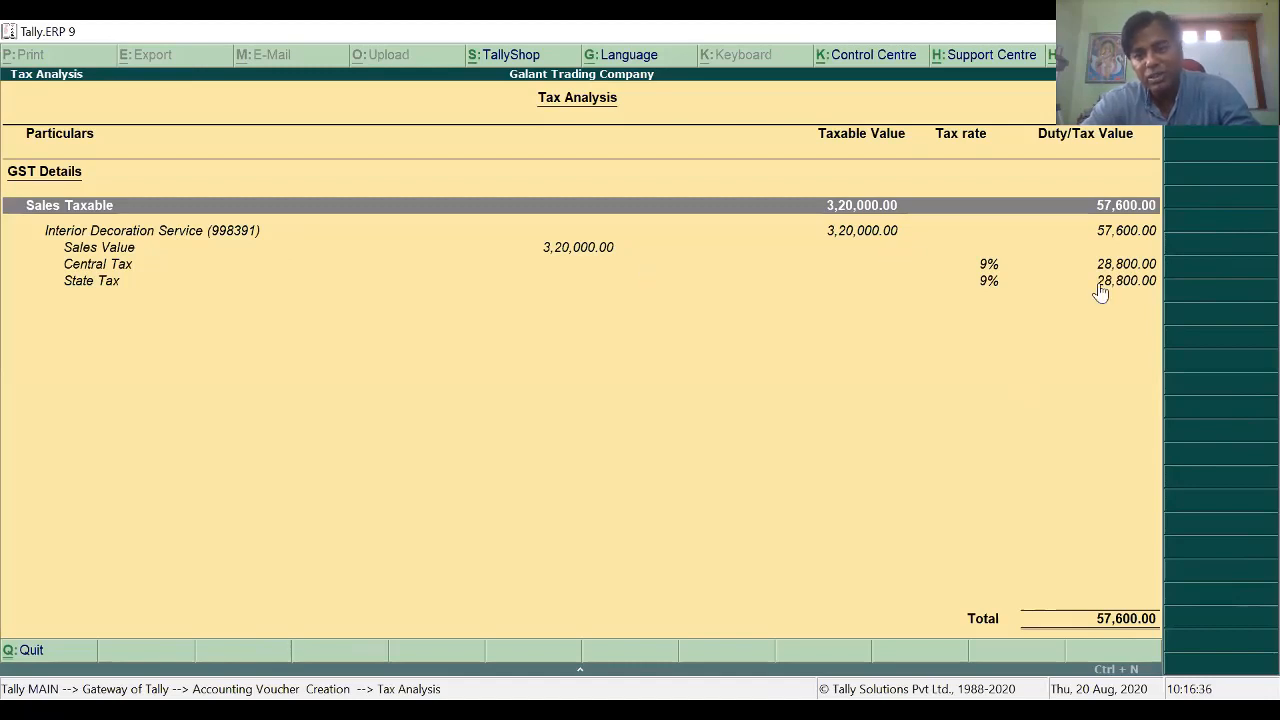
key(Escape)
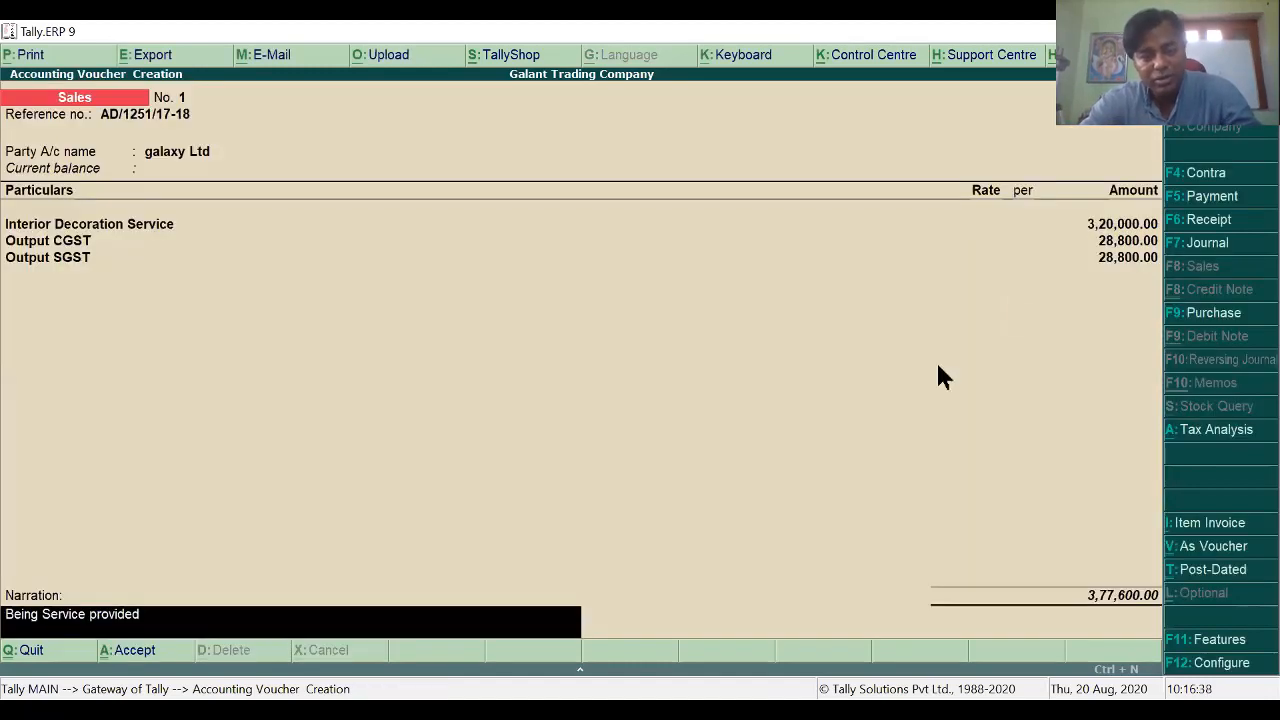
Step: Preview the galaxy Ltd tax invoice at an enlarged, readable size
key(alt+p)
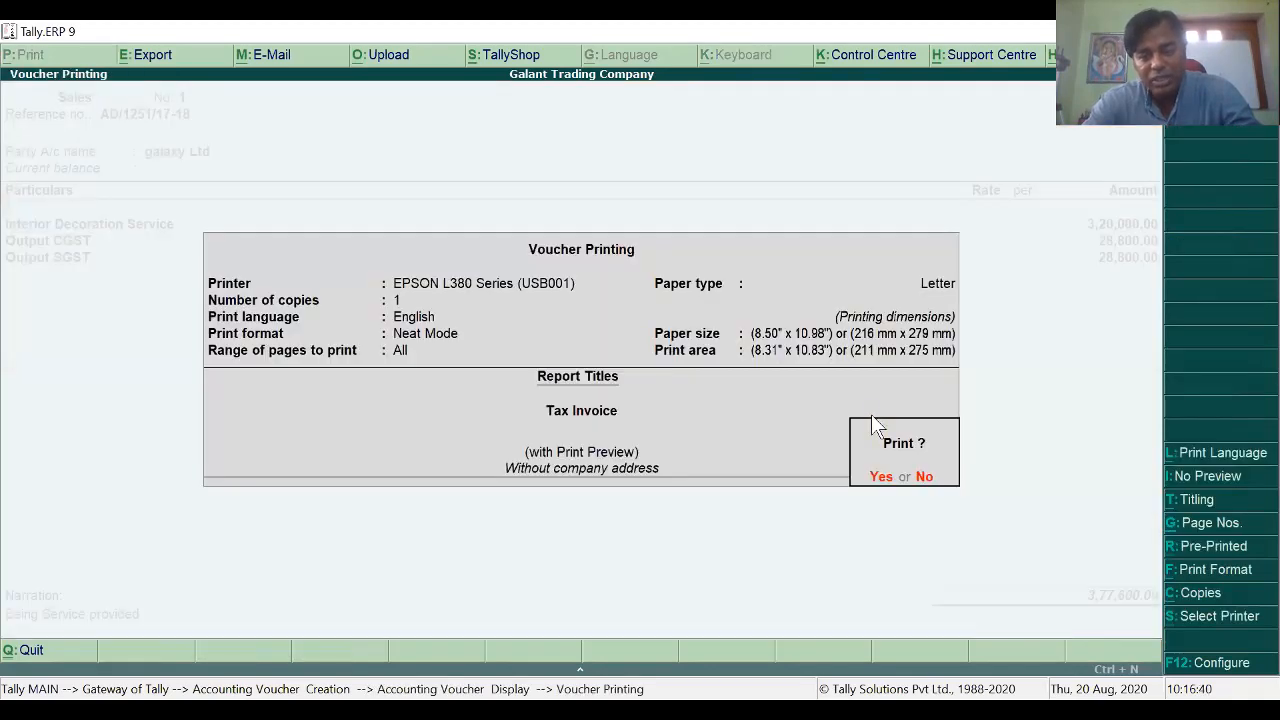
click(872, 418)
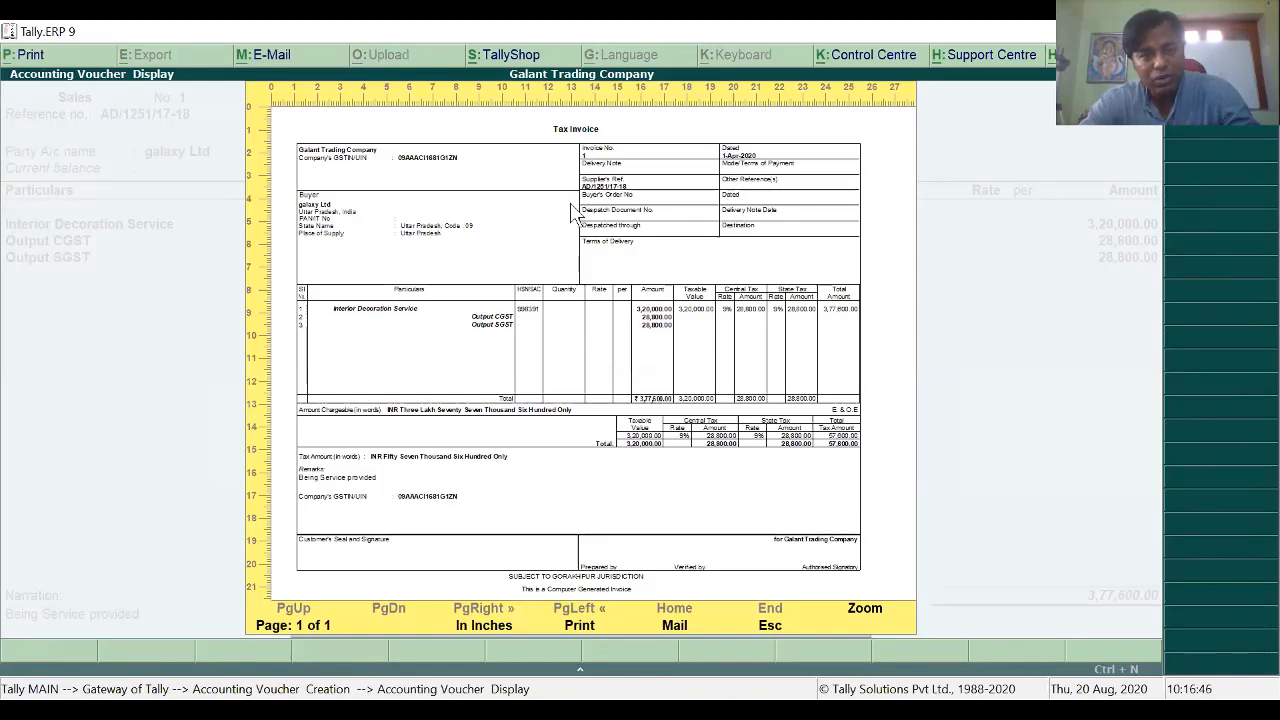
key(alt+z)
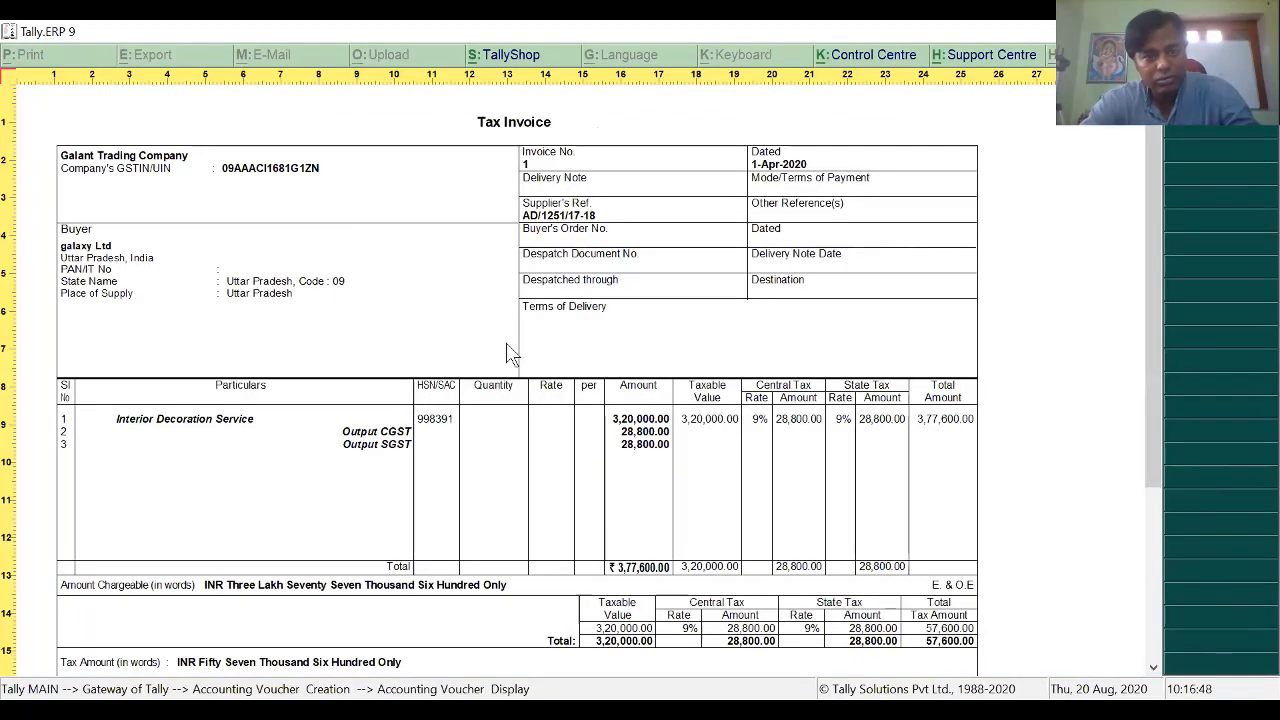
scroll(590, 437, down, 1)
scroll(592, 445, down, 1)
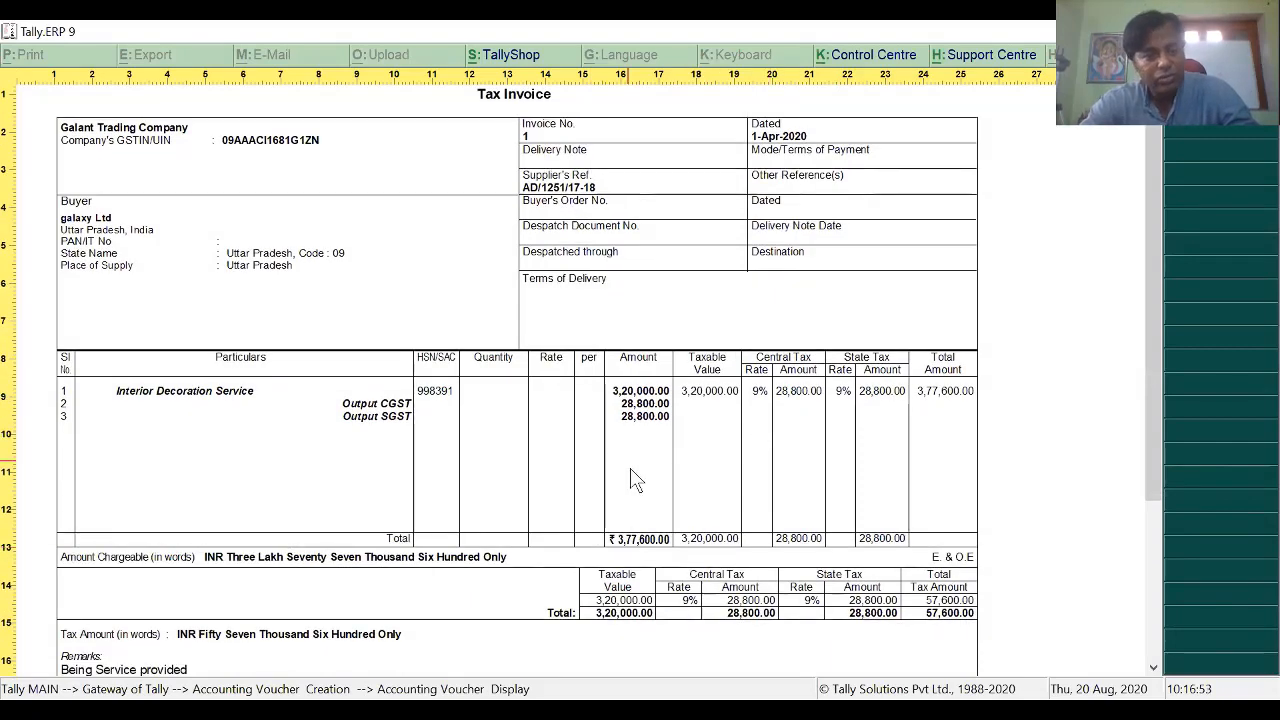
scroll(632, 480, down, 3)
Step: Look over the rest of the invoice, close the preview, and reopen Voucher Printing
scroll(630, 475, up, 4)
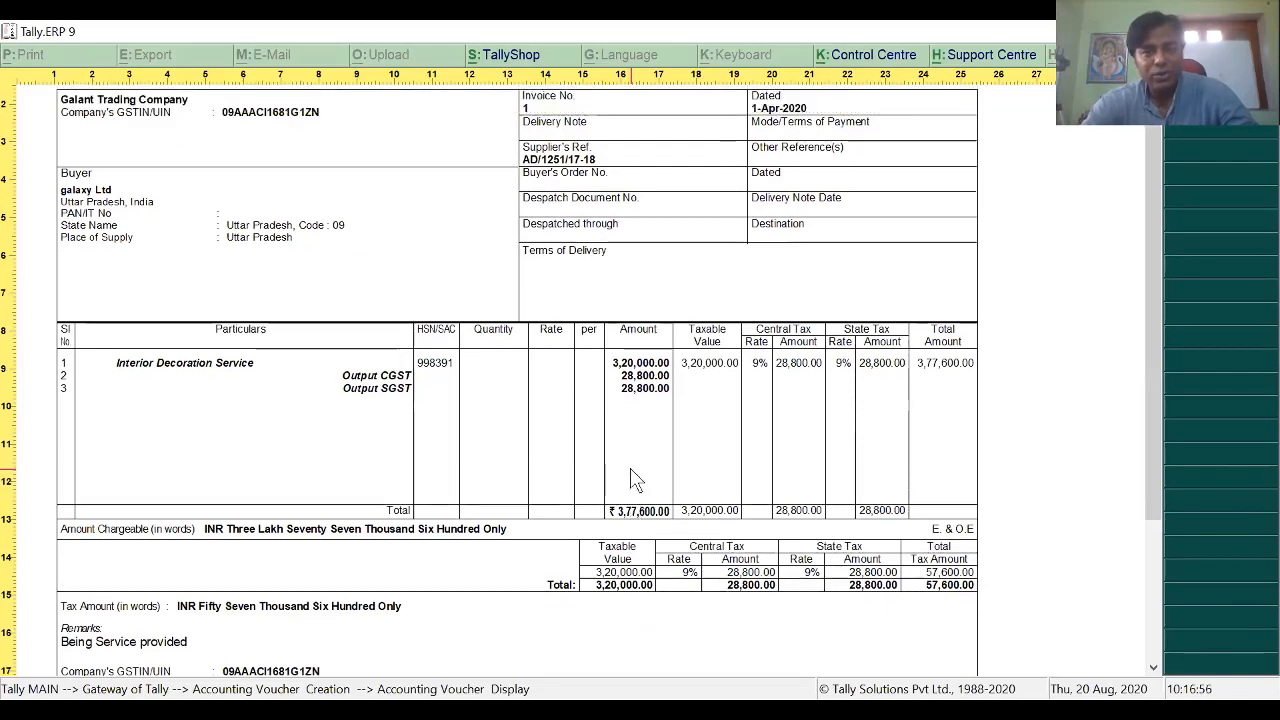
scroll(632, 480, down, 5)
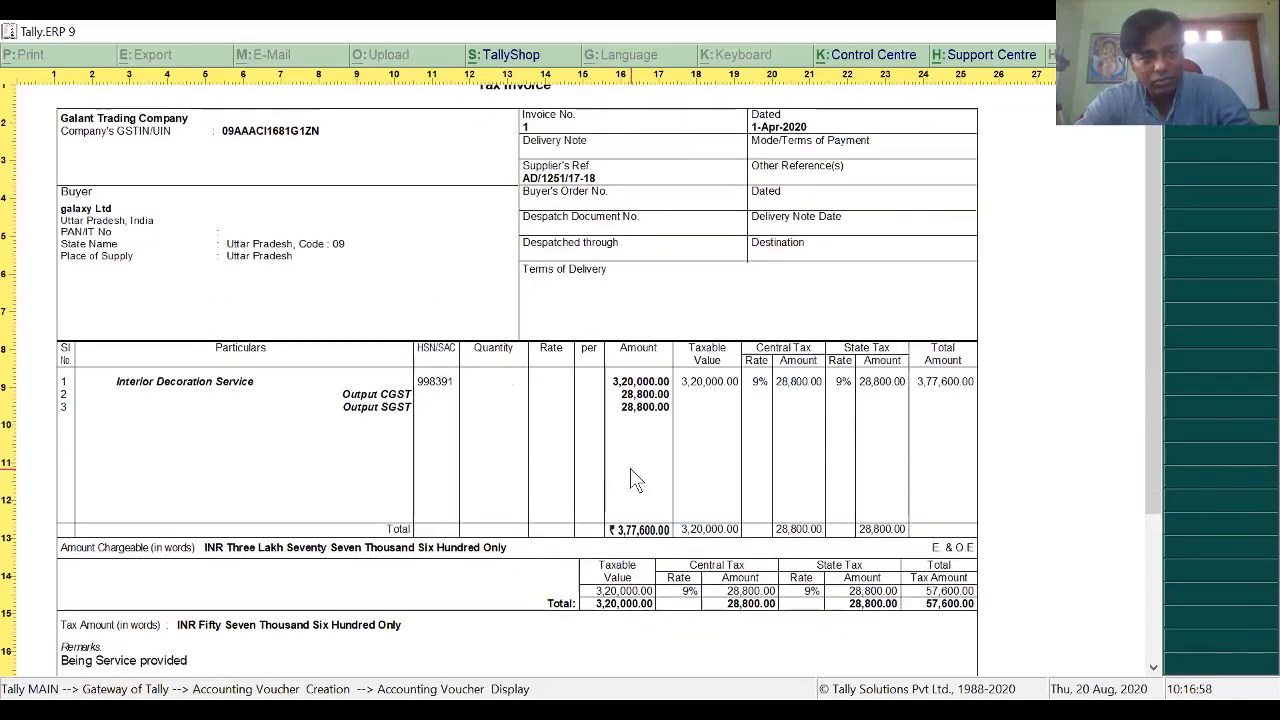
scroll(630, 470, down, 5)
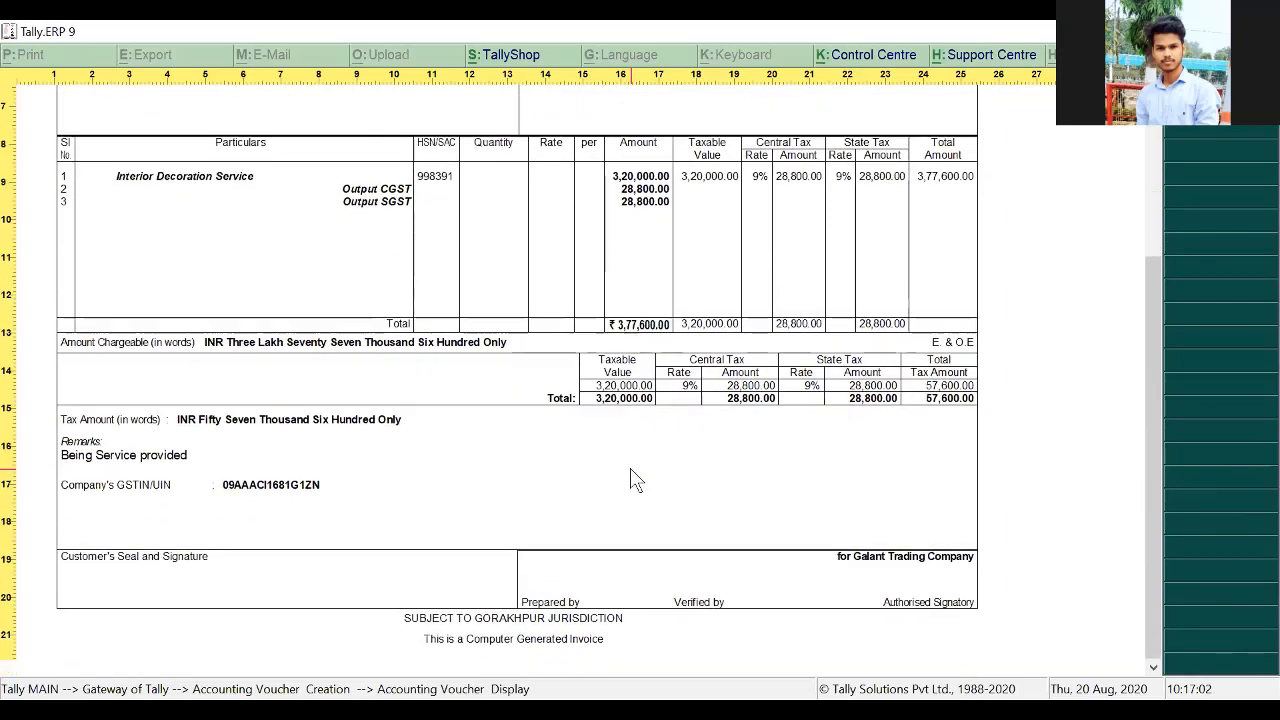
scroll(634, 480, up, 8)
click(612, 375)
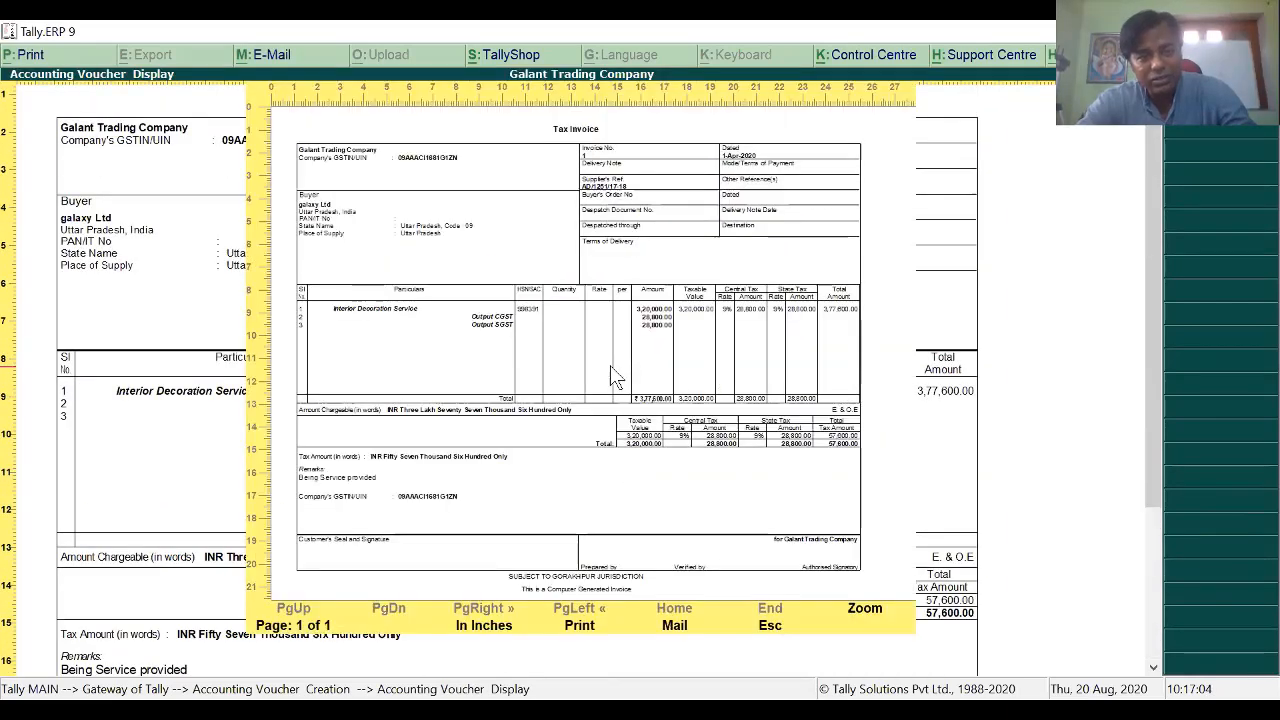
key(Escape)
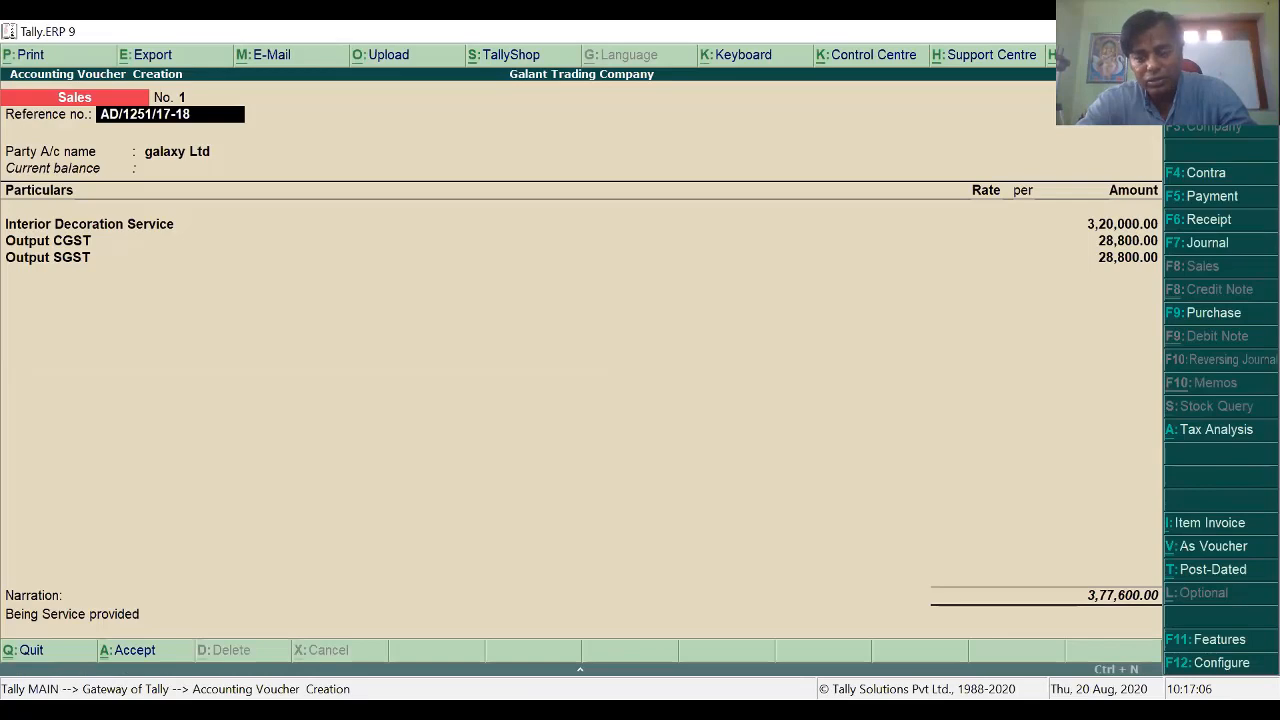
key(alt+p)
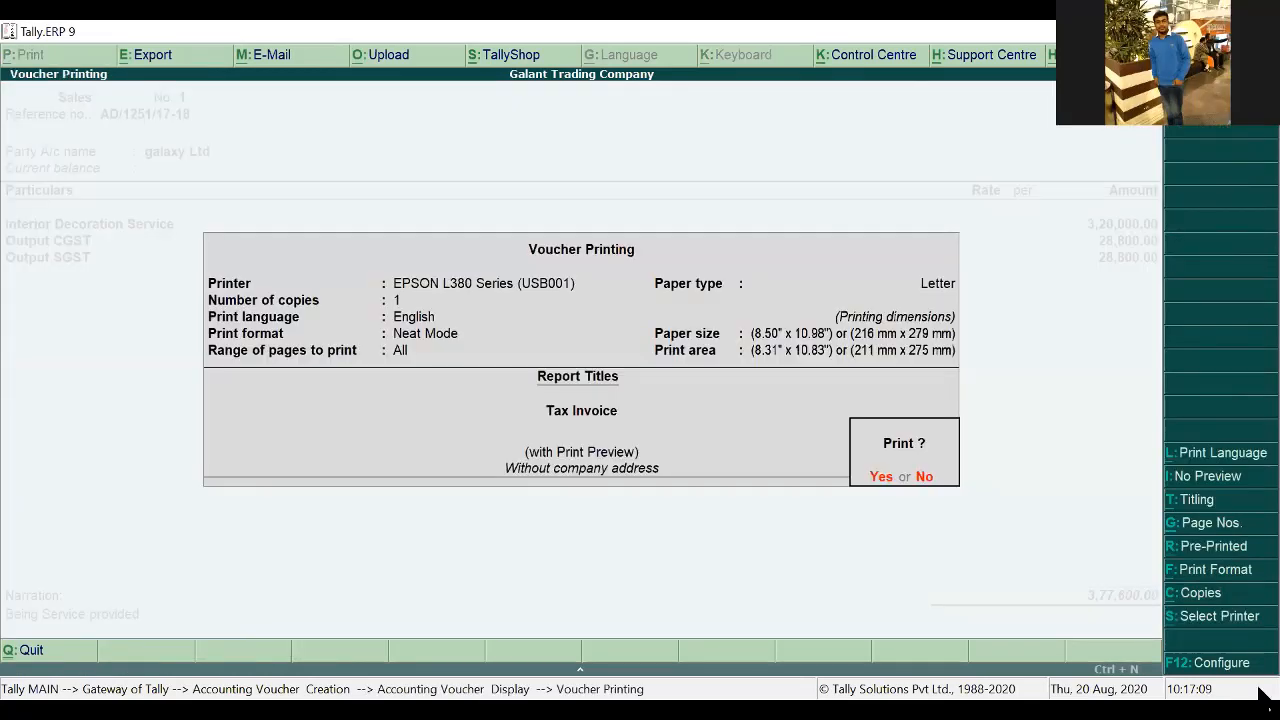
Step: Review the Standard Sales Configuration item, buyer GSTIN and GST settings unchanged, then accept
click(1228, 663)
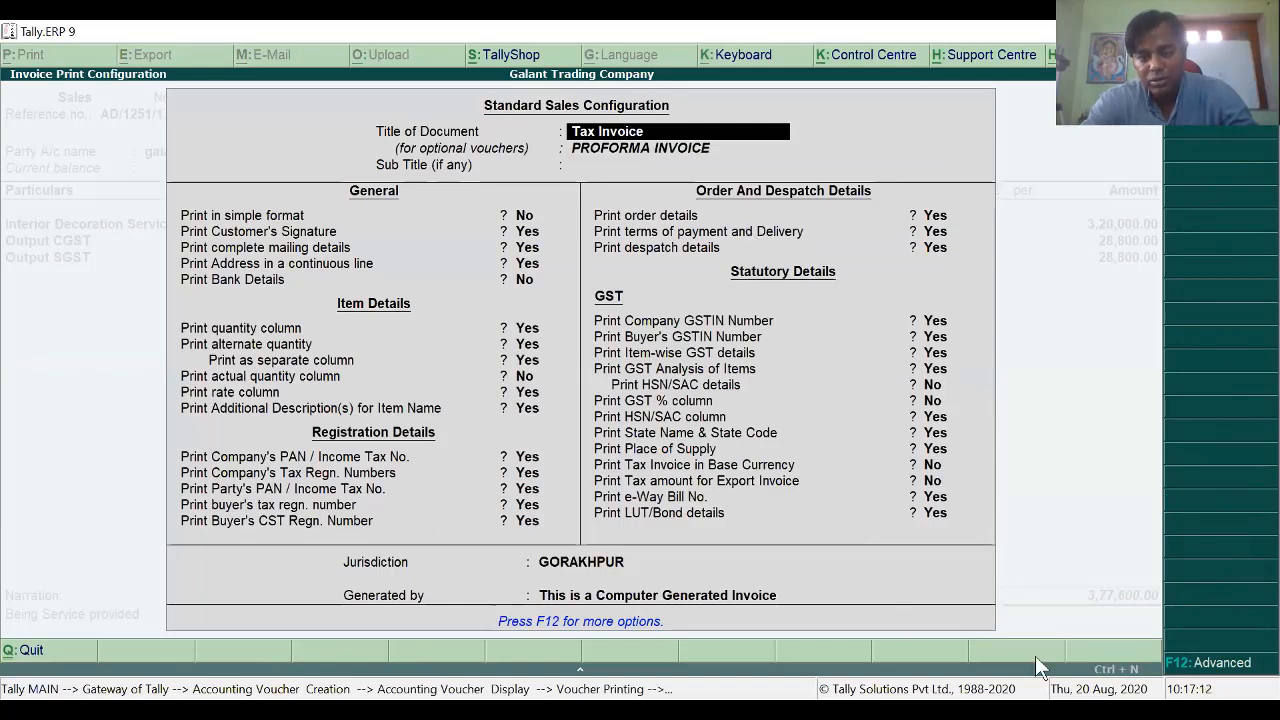
key(Return)
key(Return)
key(Return)
key(Return)
key(Return)
key(Return)
key(Return)
key(Return)
key(Return)
key(Return)
key(Return)
key(Return)
key(Return)
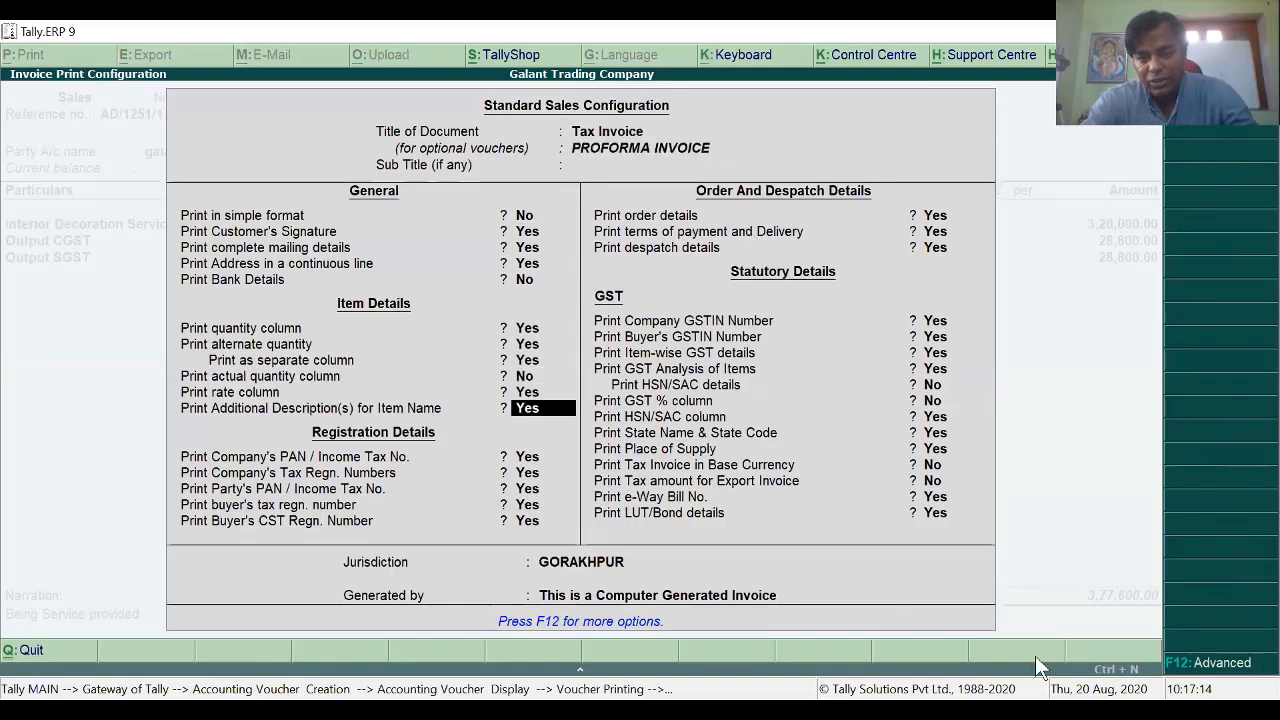
key(Return)
key(Return)
key(Return)
key(Return)
key(Return)
key(Return)
key(Return)
key(Return)
key(Return)
key(Return)
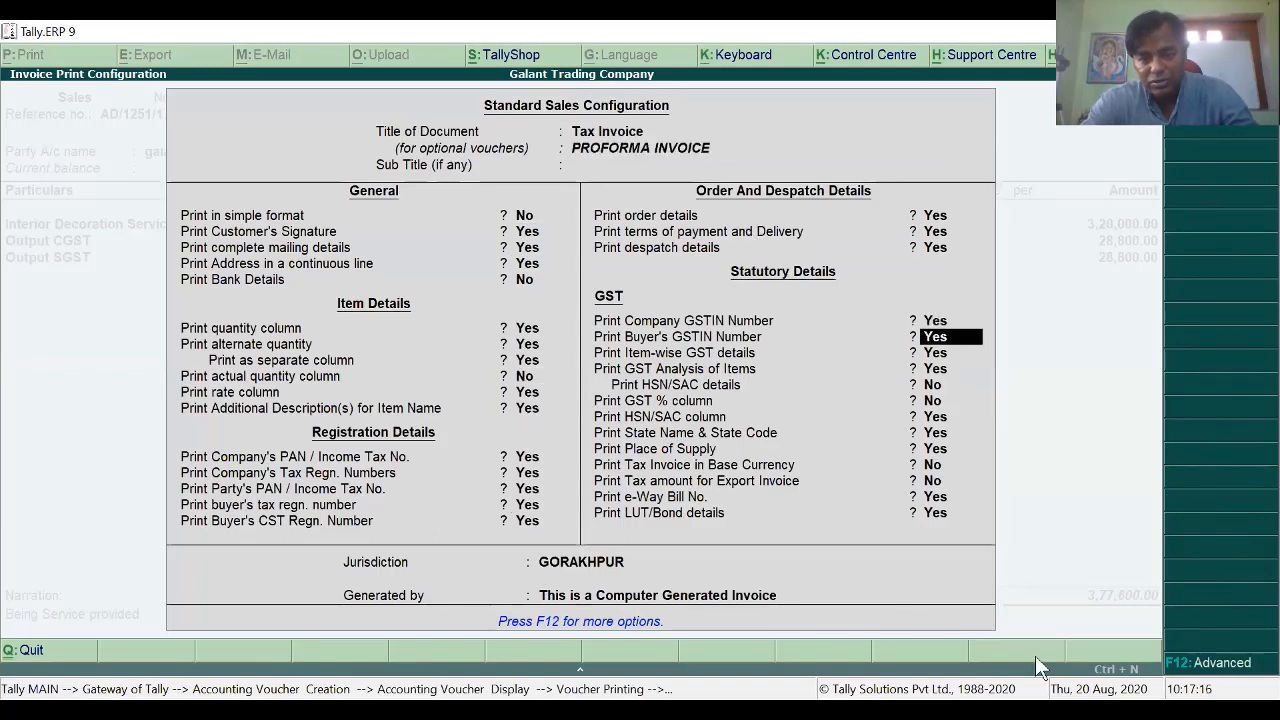
key(Return)
key(Return)
key(ctrl+a)
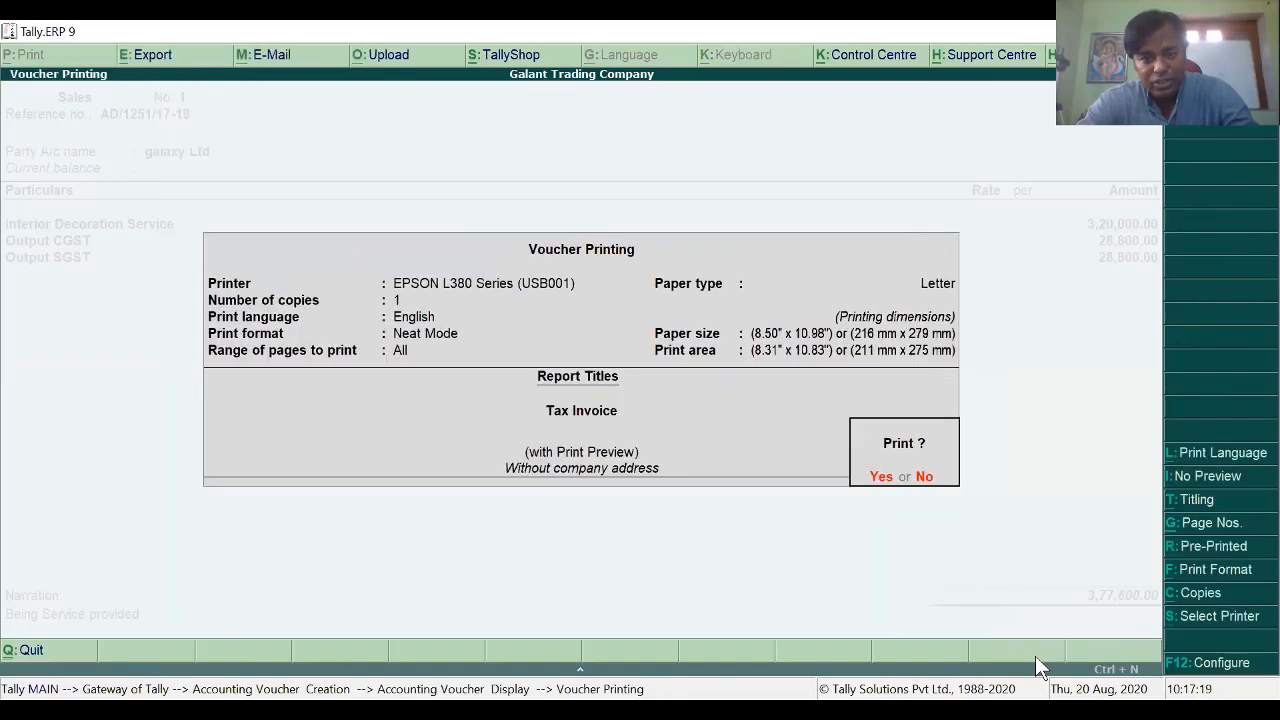
key(Return)
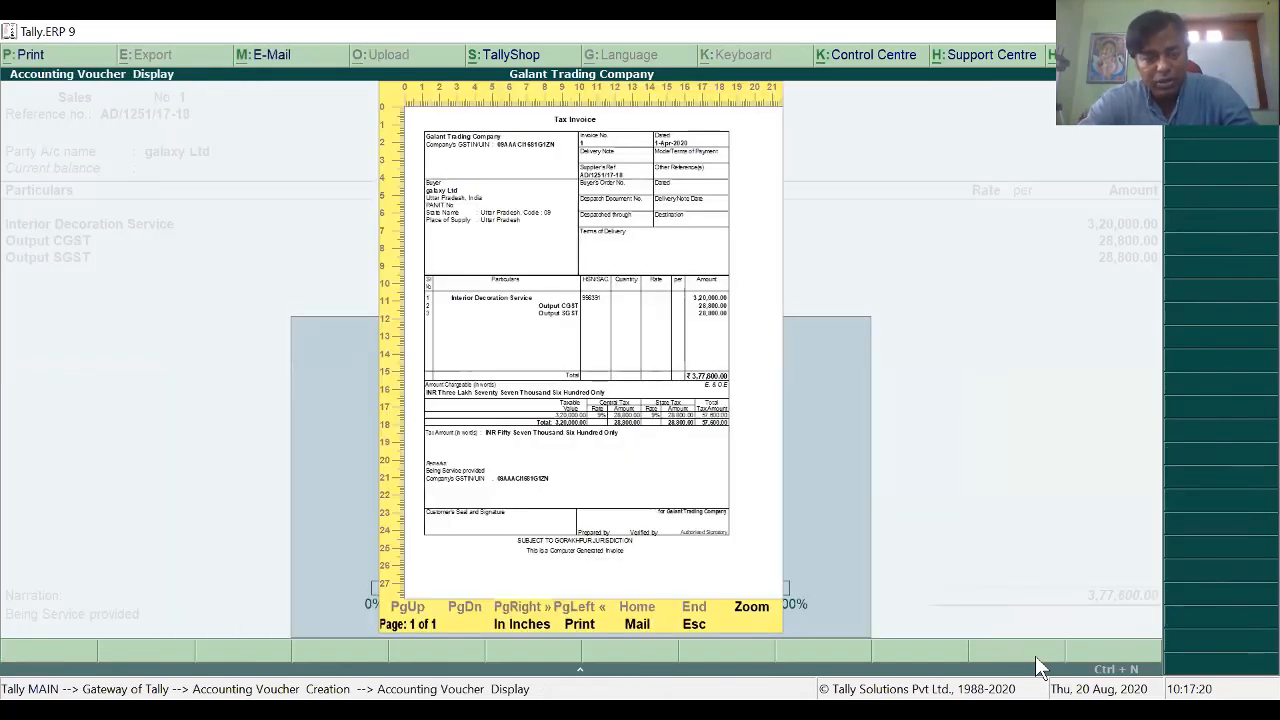
Step: Read the zoomed invoice showing 57,600.00 GST and 3,77,600.00 total, then close the preview
key(alt+z)
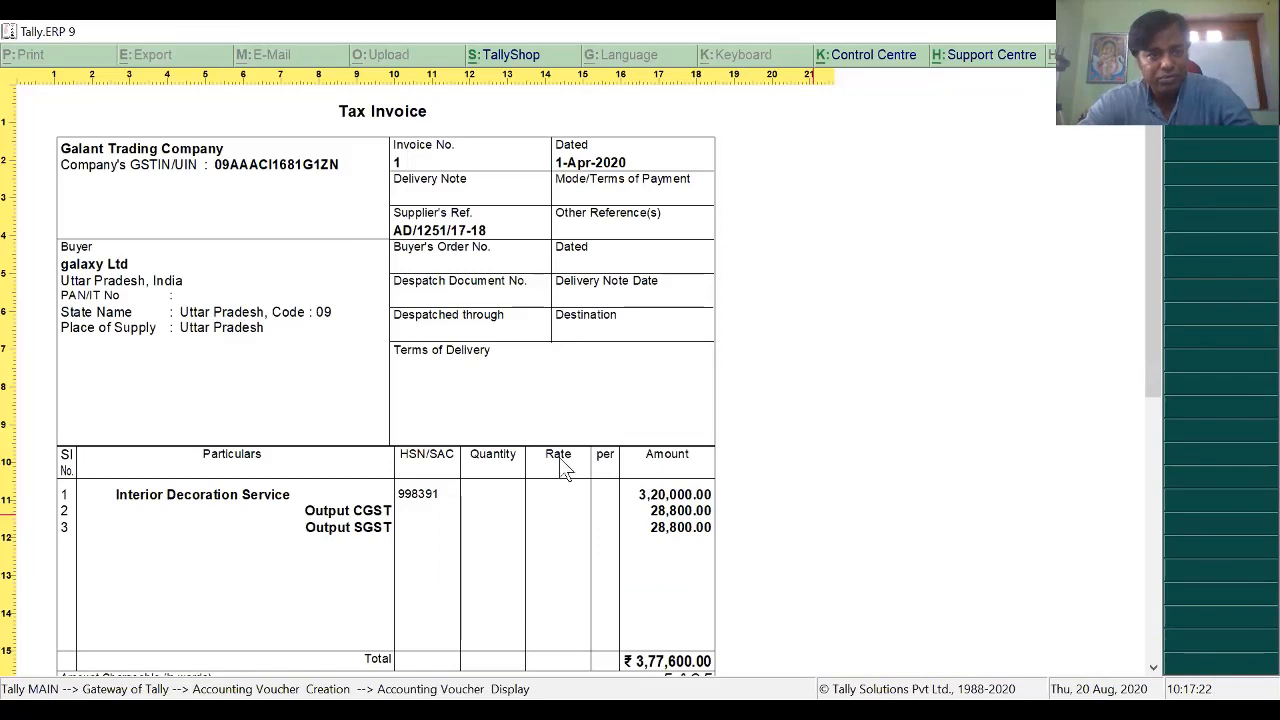
scroll(563, 470, down, 2)
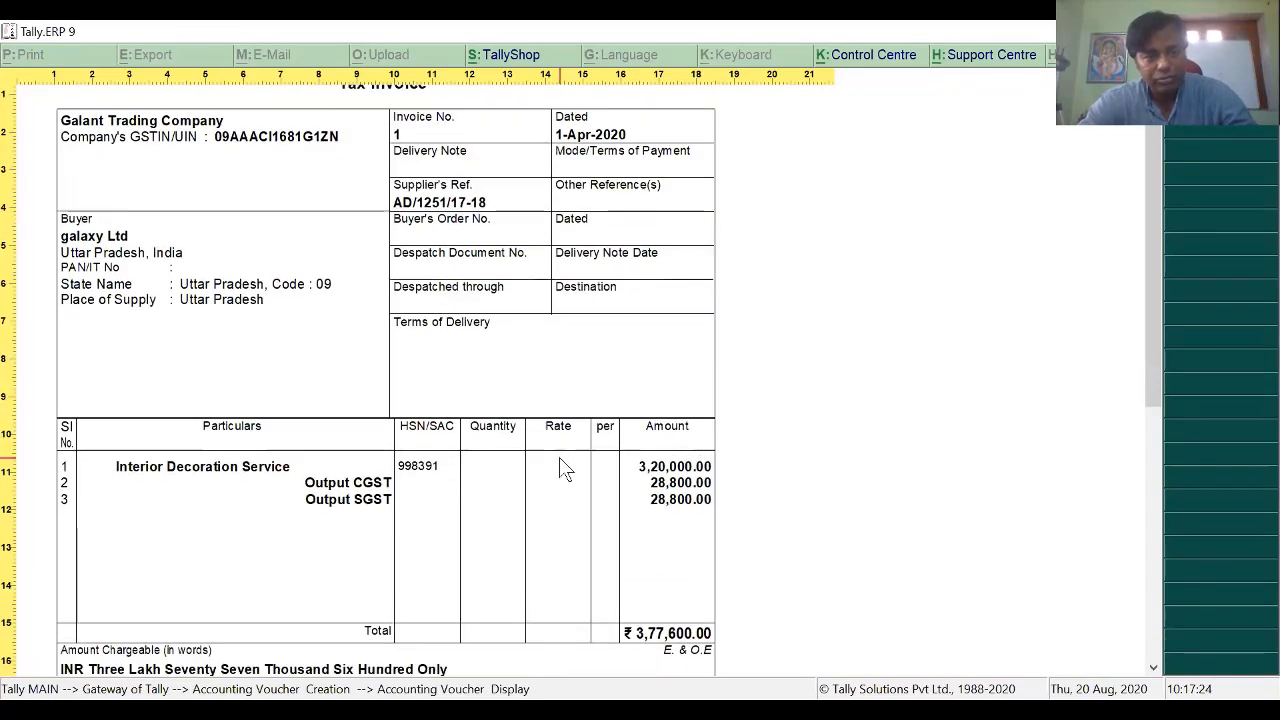
scroll(561, 462, down, 5)
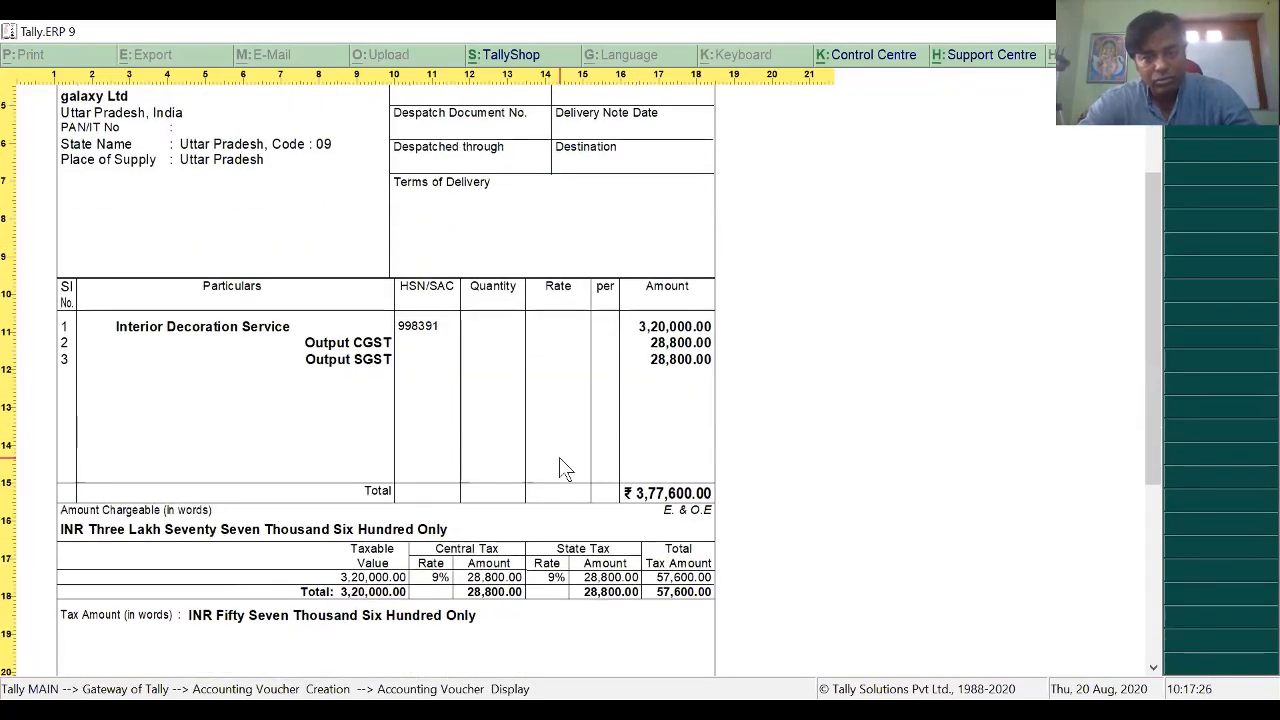
scroll(561, 466, down, 5)
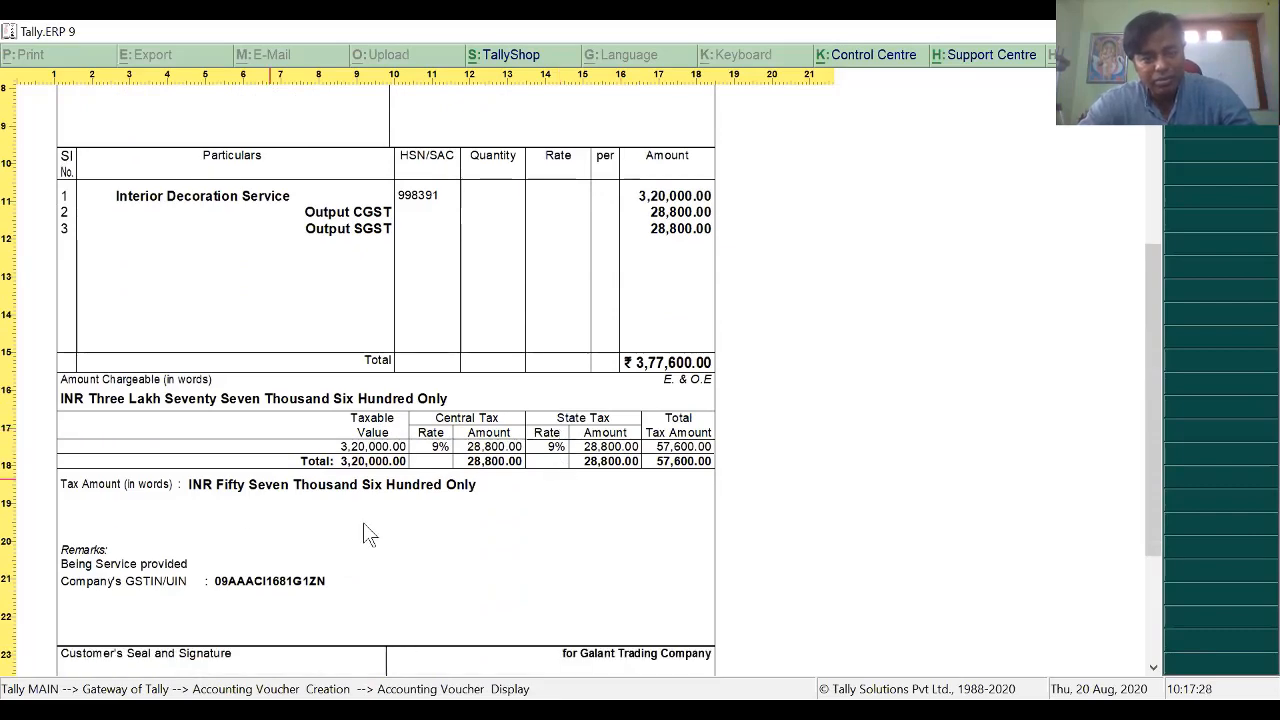
scroll(371, 511, down, 4)
key(Escape)
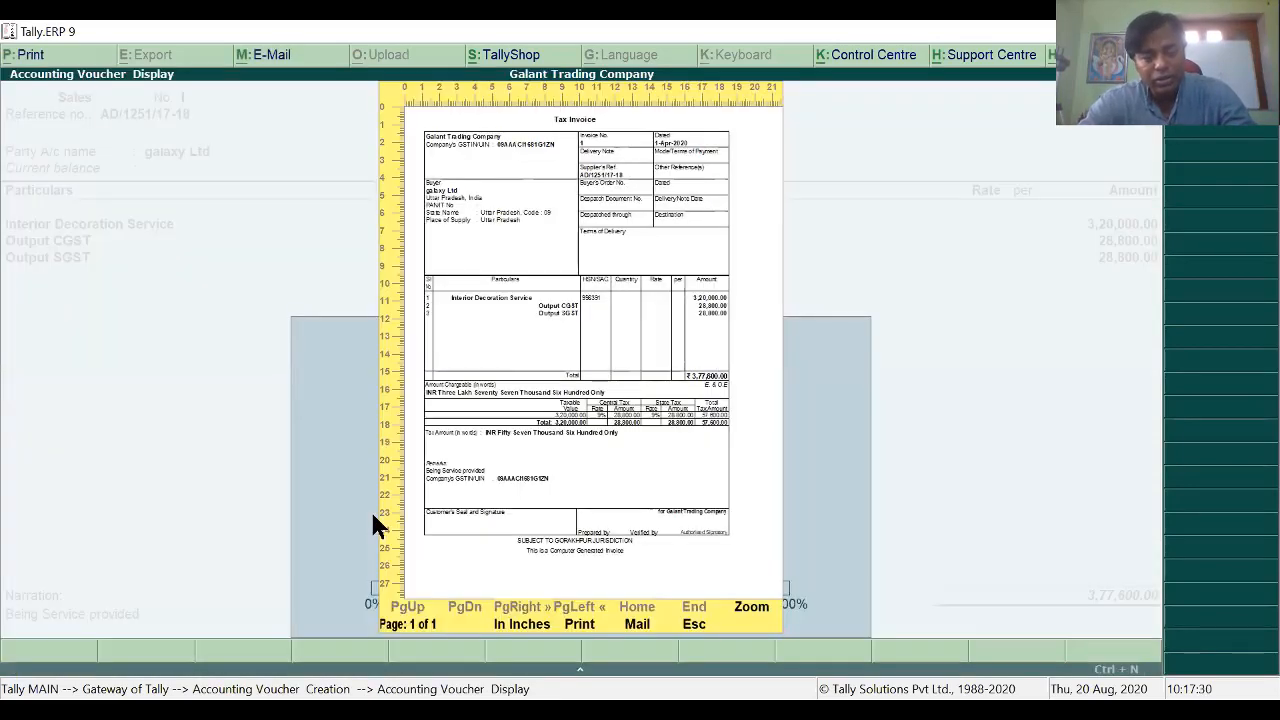
key(Escape)
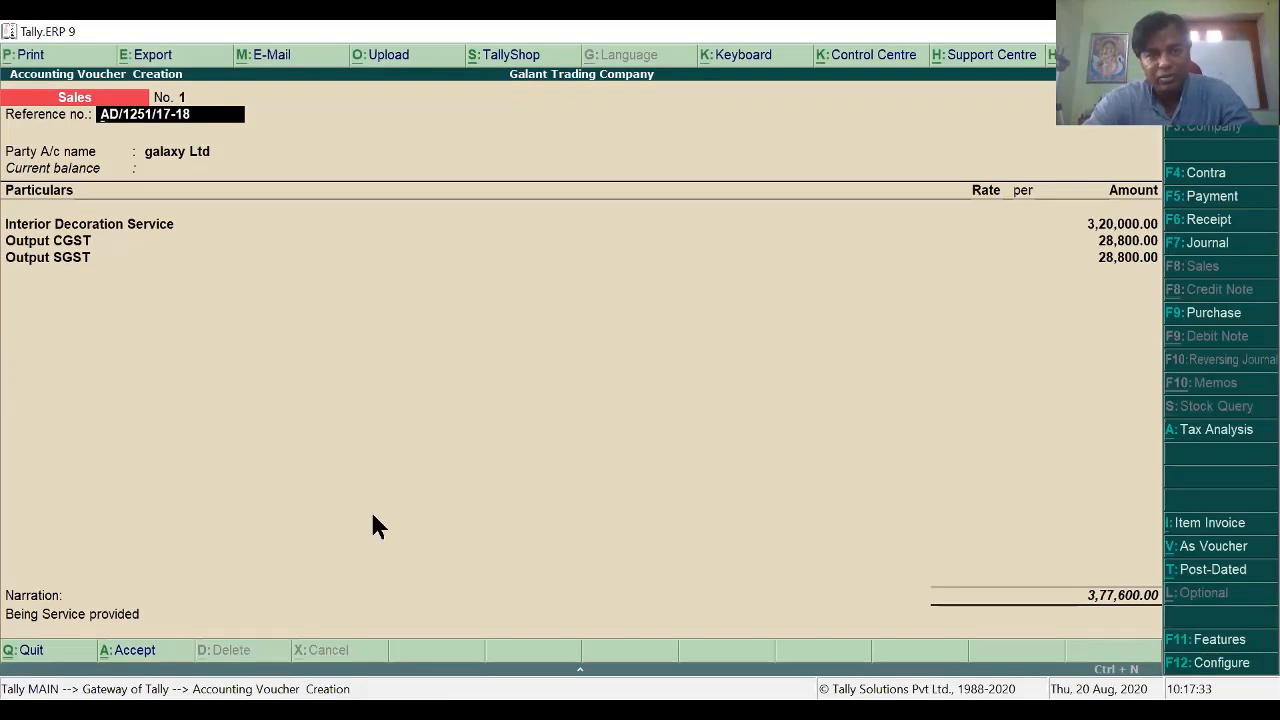
Step: Save the galaxy Ltd sales voucher and back out to the Gateway
key(ctrl+a)
key(Escape)
key(Return)
key(Escape)
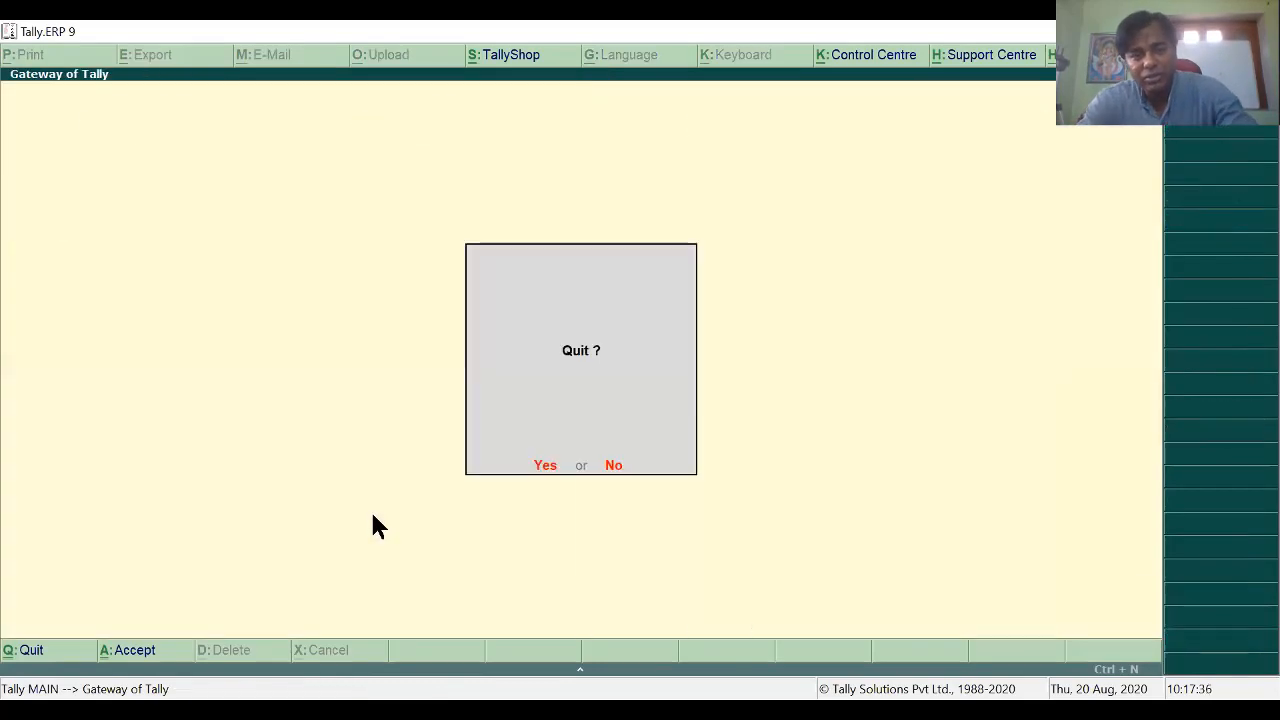
key(Escape)
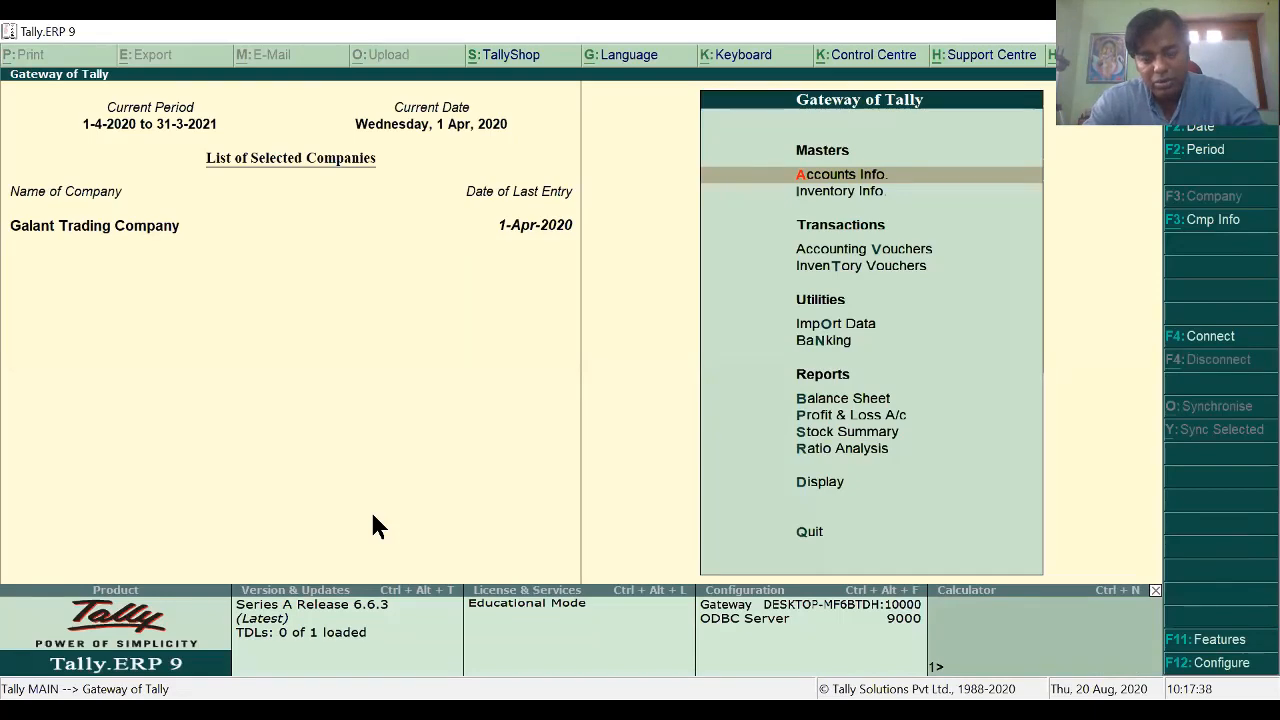
Step: Reopen the galaxy Ltd voucher from the Day Book and change its date to 1-8
key(d)
key(d)
key(alt+F2)
key(Return)
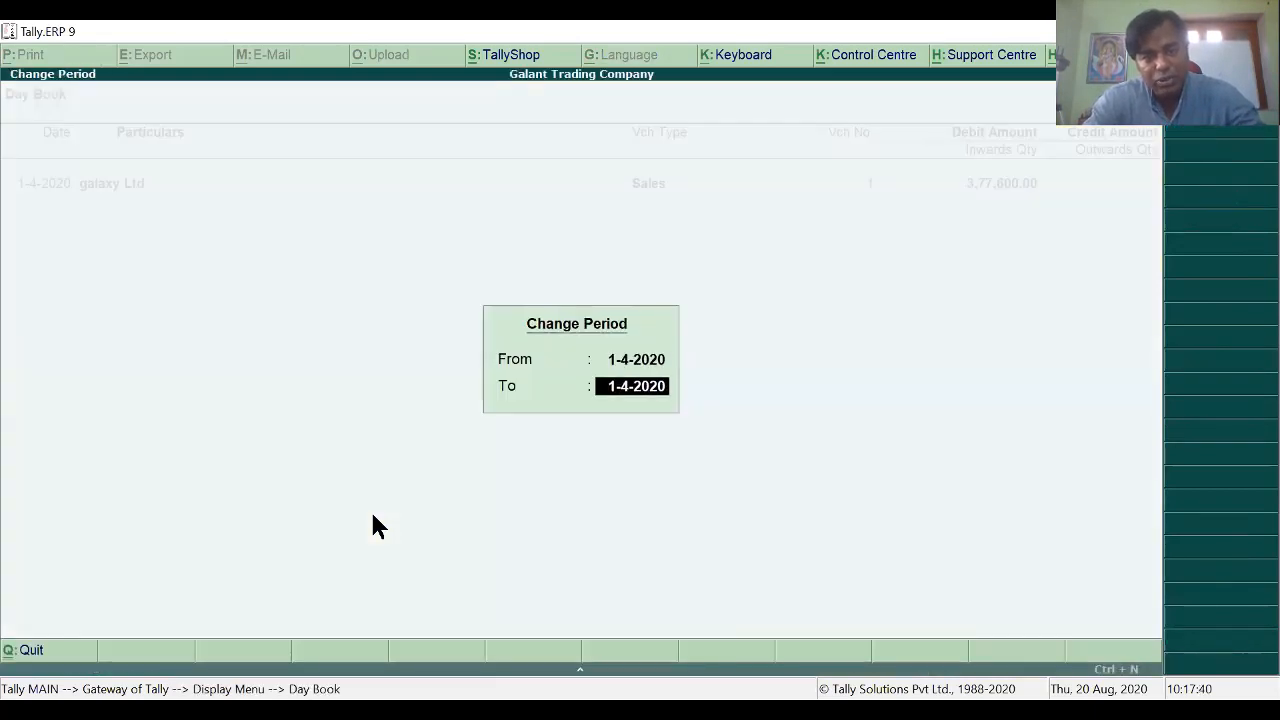
key(Return)
key(Return)
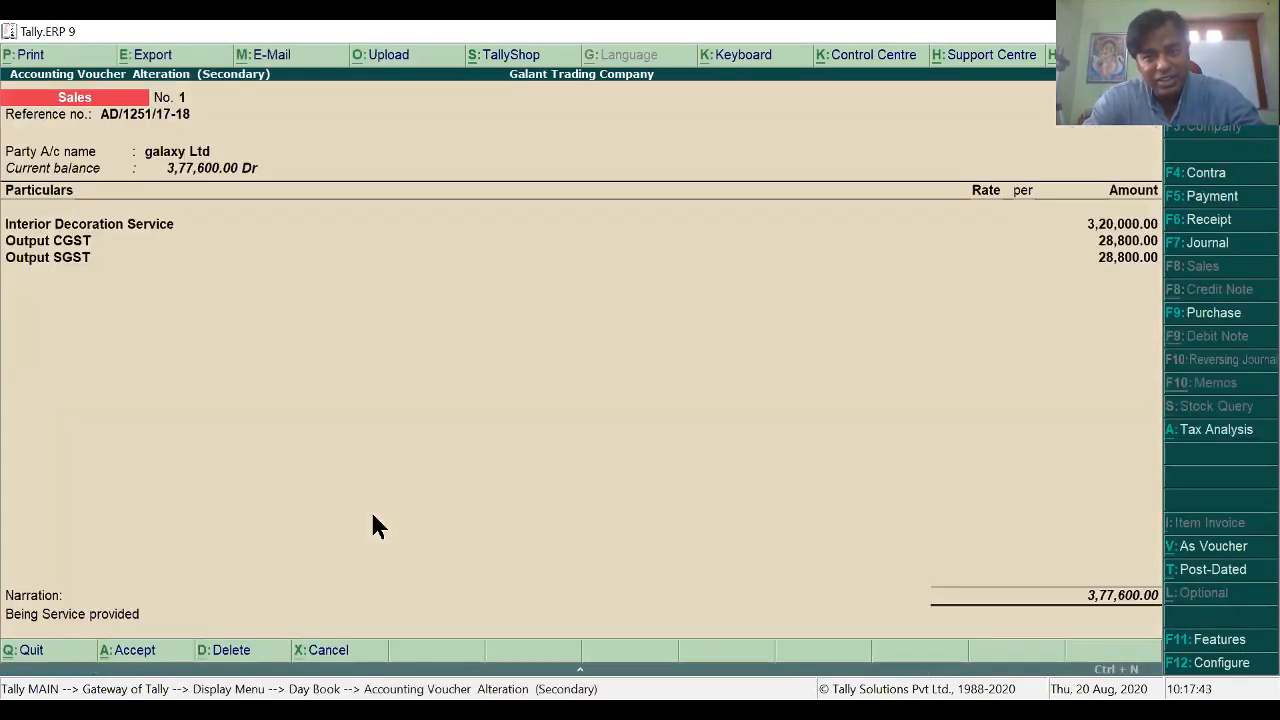
key(F2)
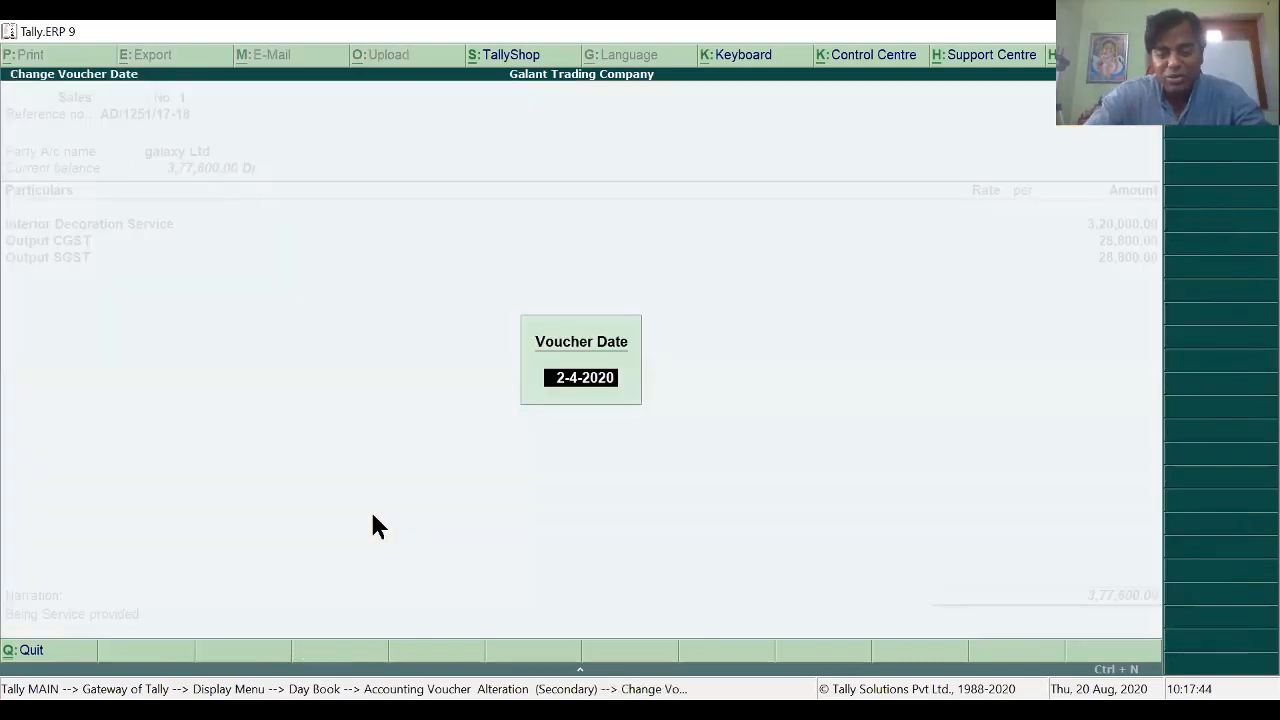
text(1-8)
key(Return)
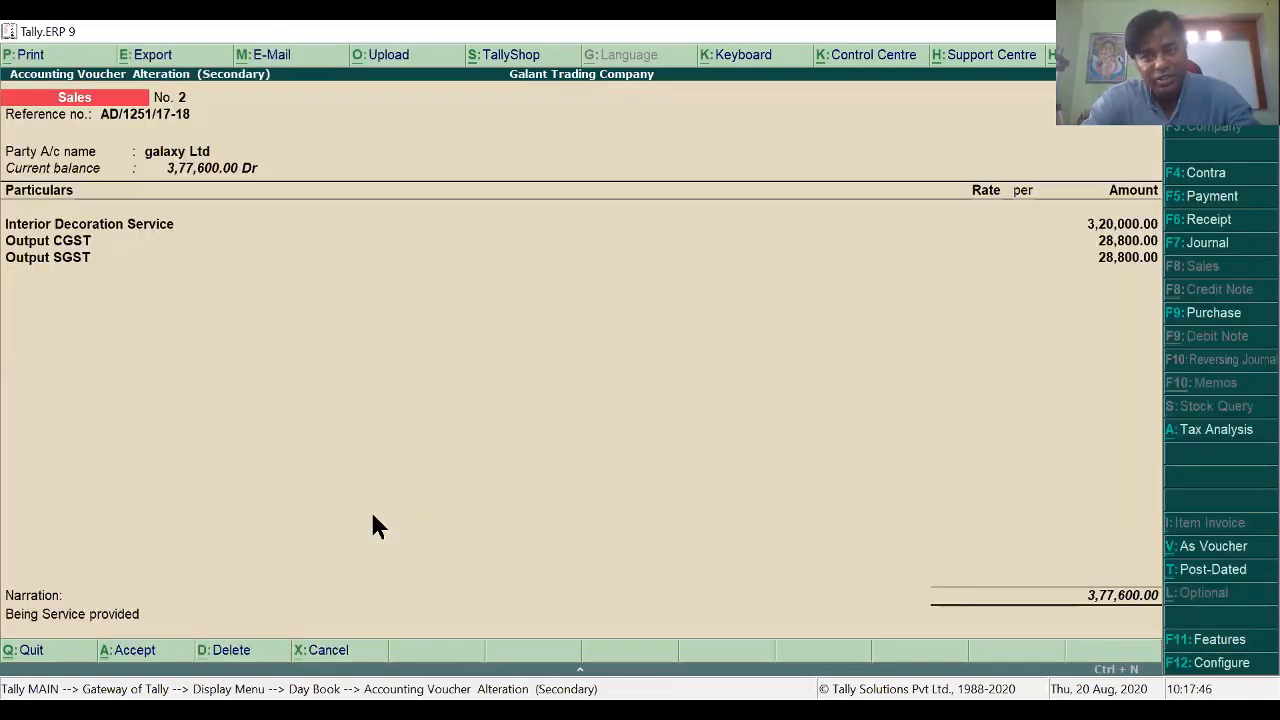
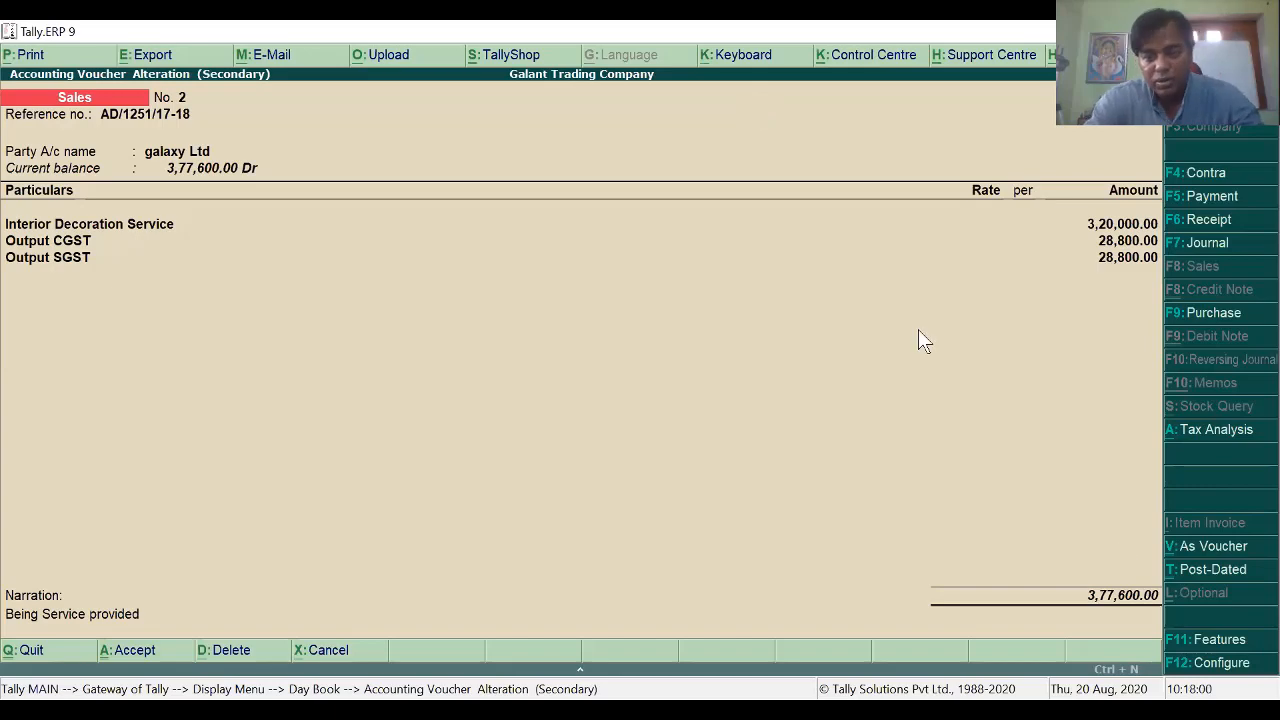
Step: Close the altered galaxy Ltd voucher, check the Day Book, then return to the Gateway of Tally
key(Return)
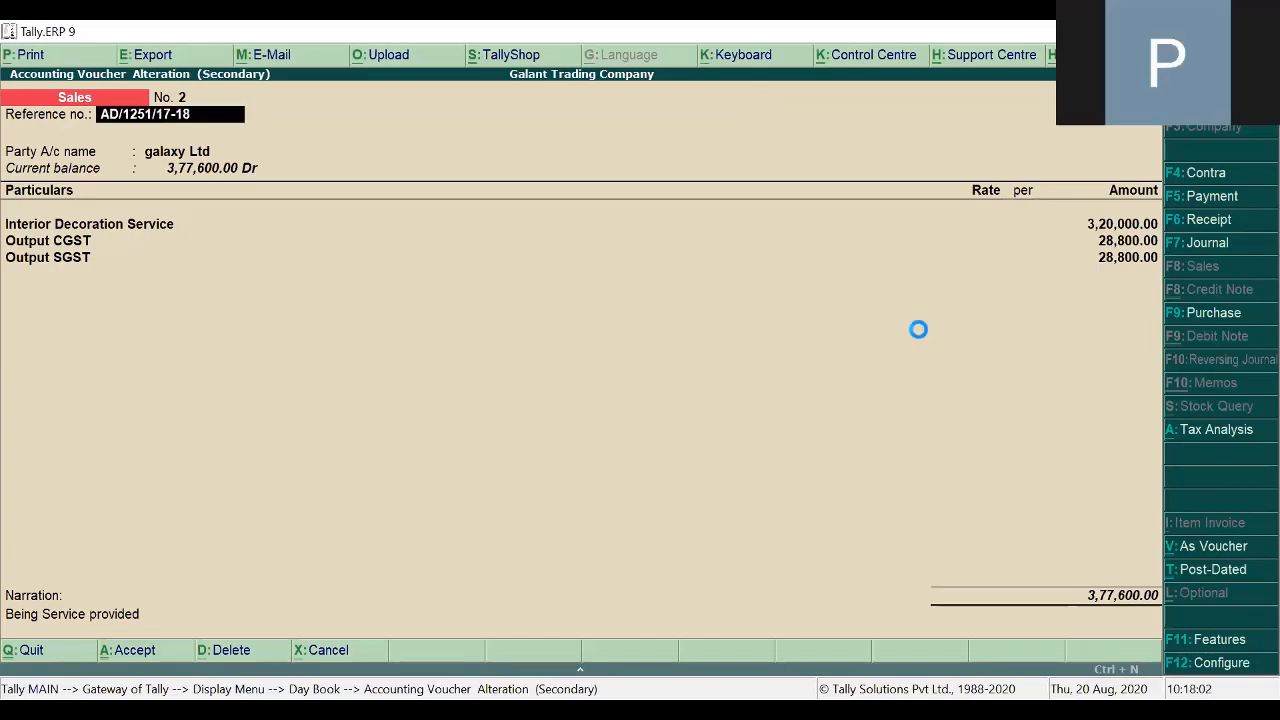
key(Escape)
key(Escape)
key(Escape)
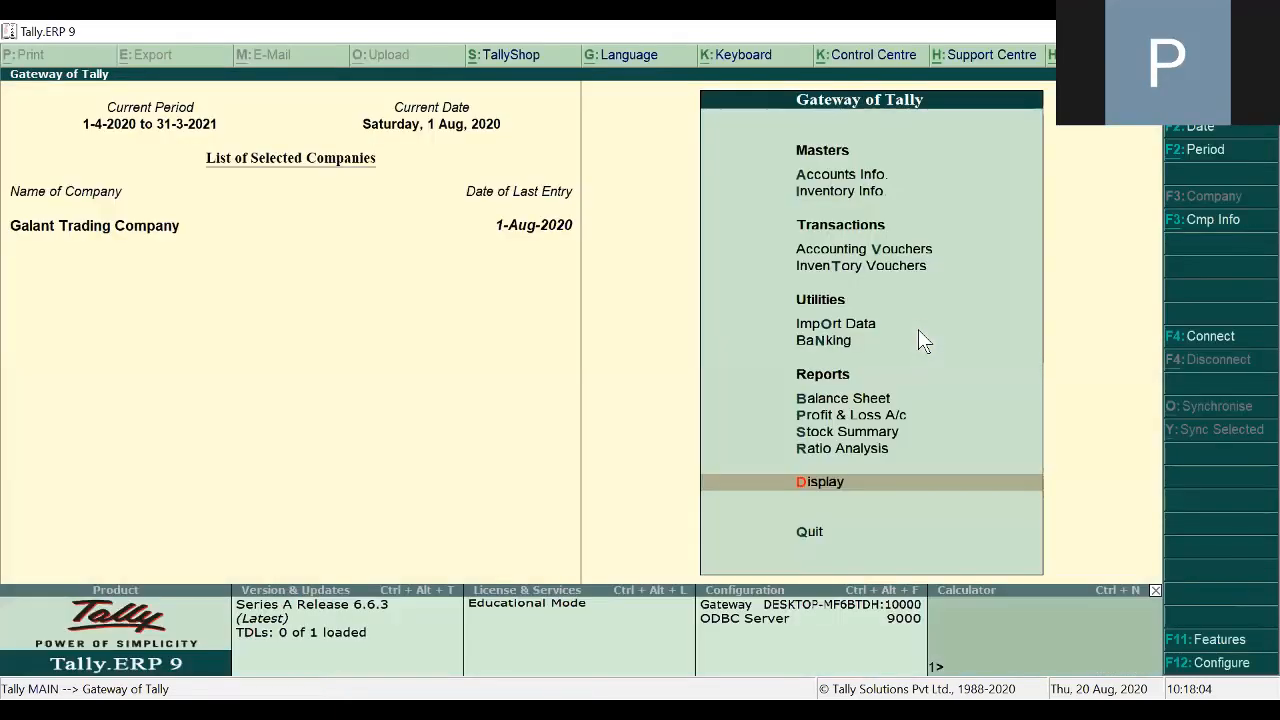
key(Return)
key(y)
key(F2)
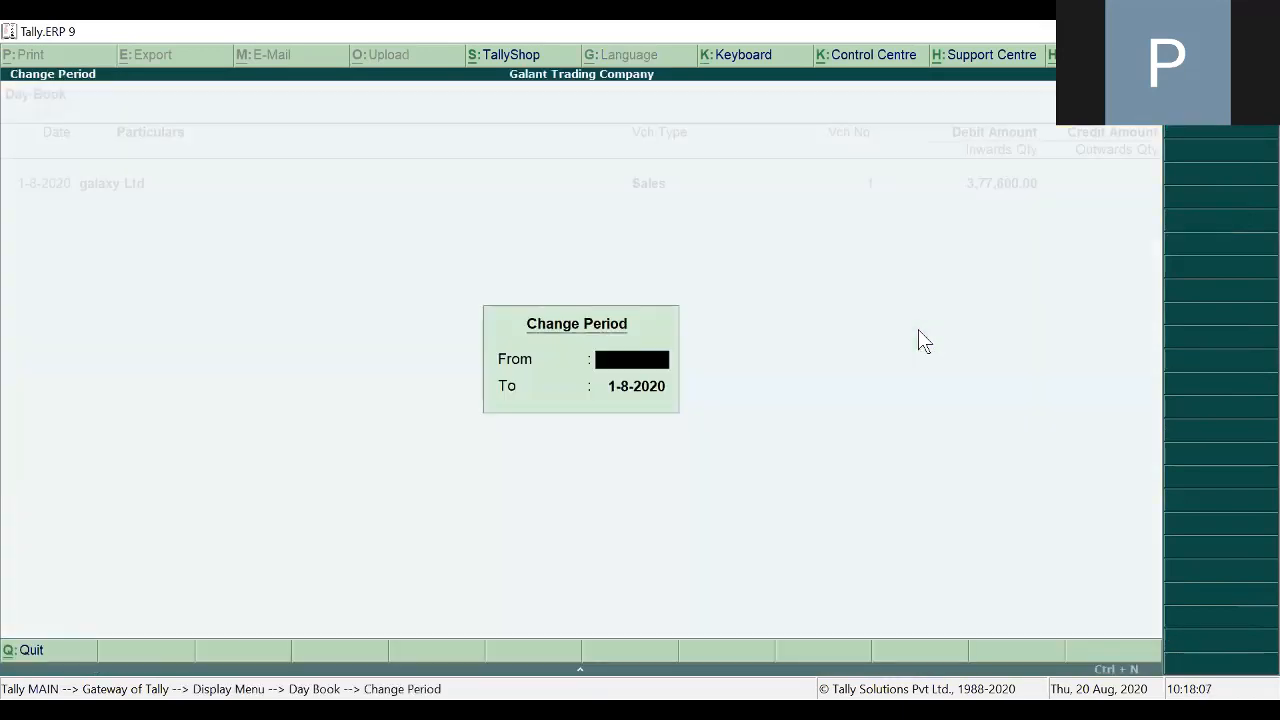
key(Return)
key(Return)
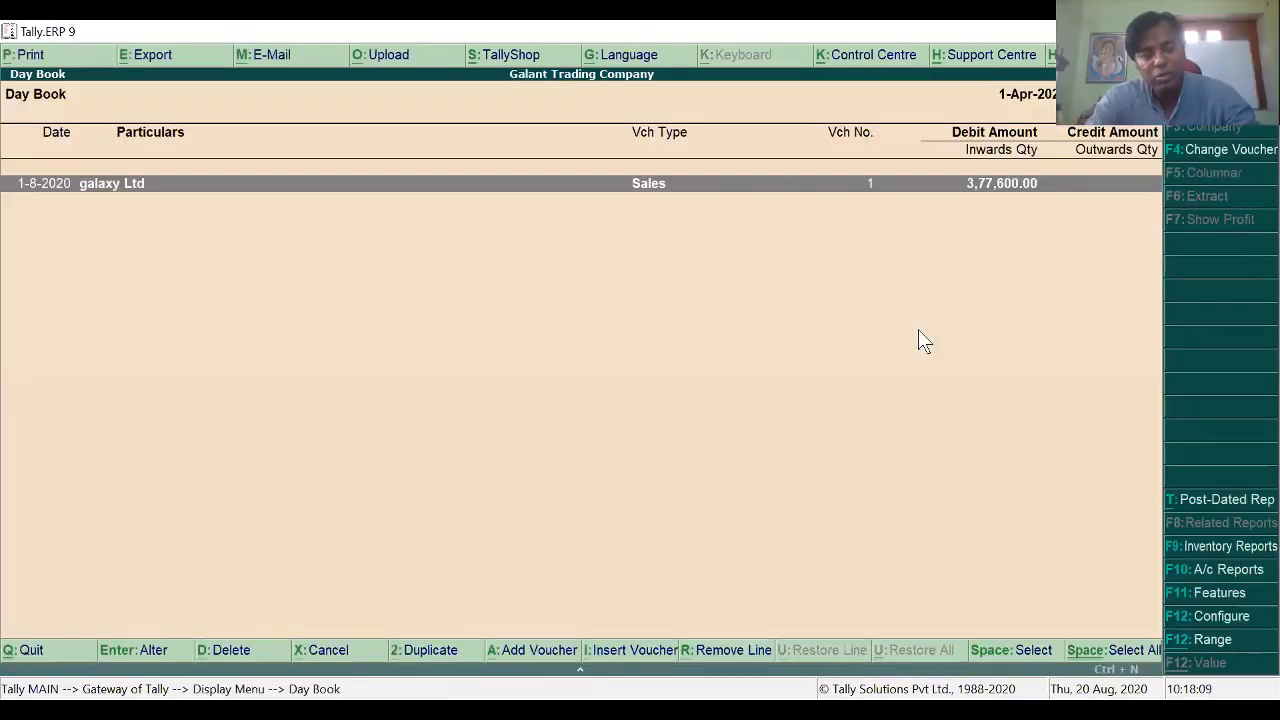
key(Escape)
key(Escape)
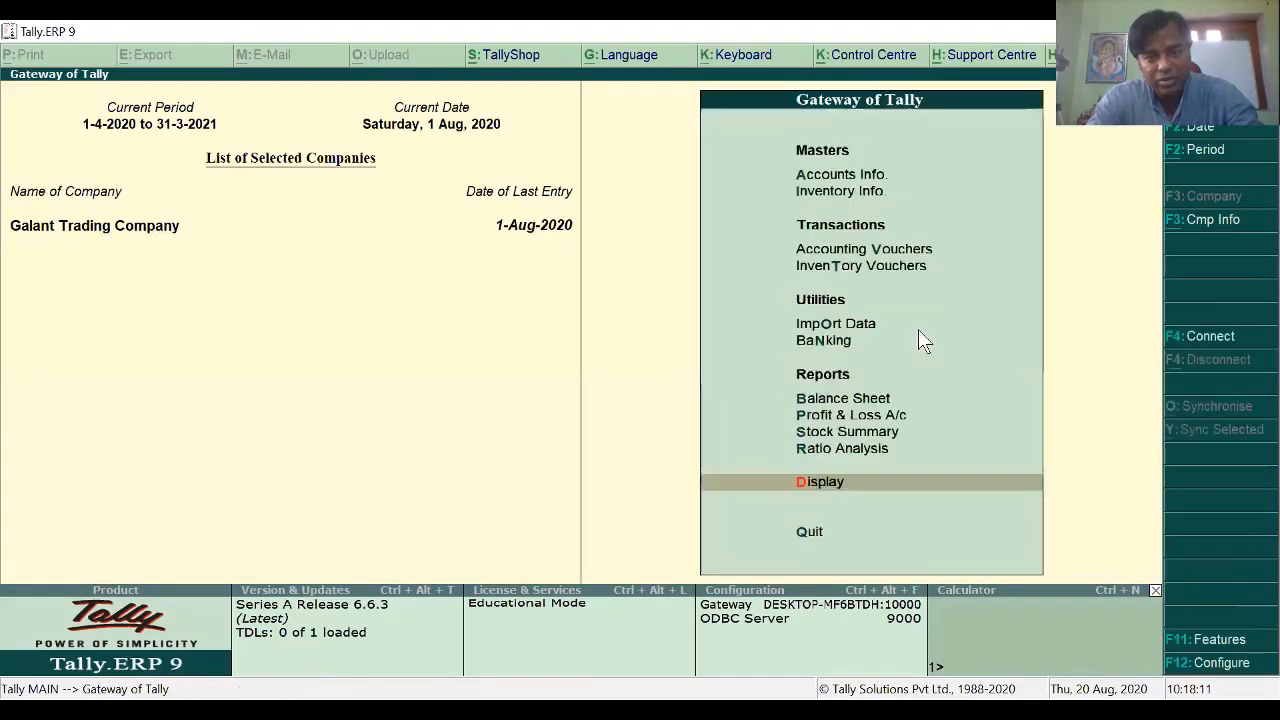
key(Escape)
key(Escape)
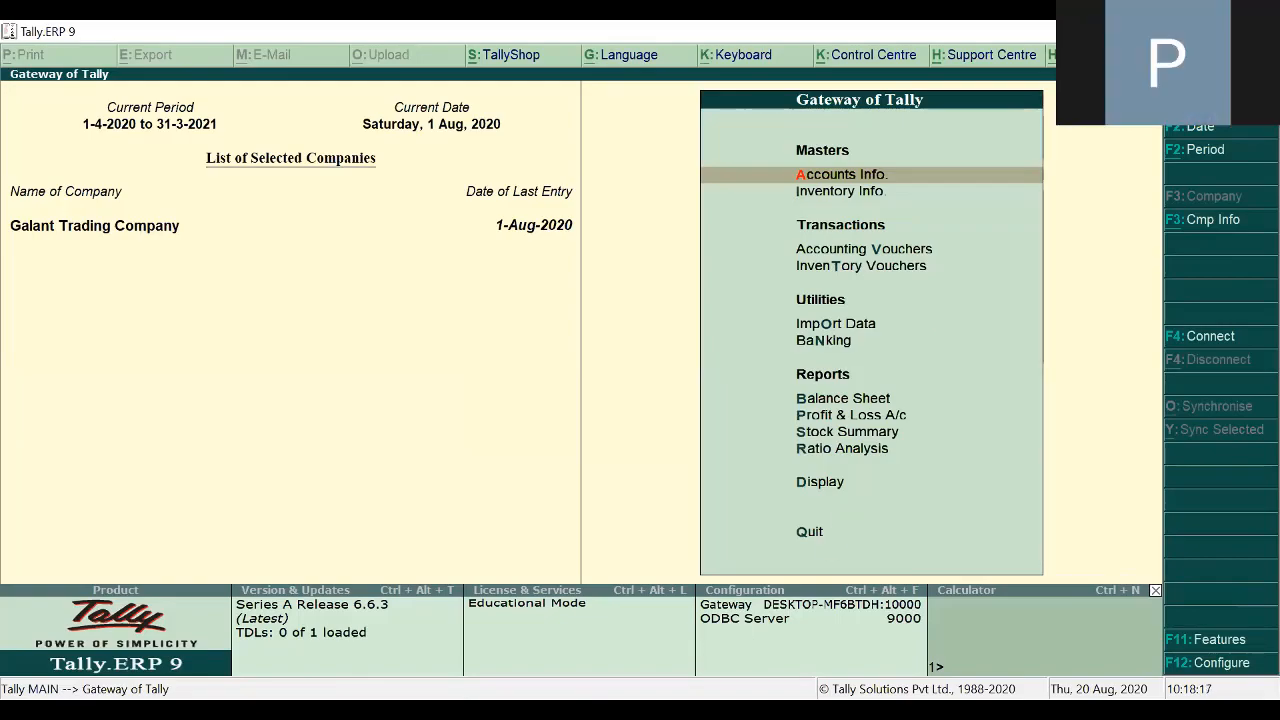
key(alt+Tab)
Step: Scroll the assignment PDF to page 29's Purchase Services (Local) exercise for Third Eye Ltd
scroll(557, 401, down, 5)
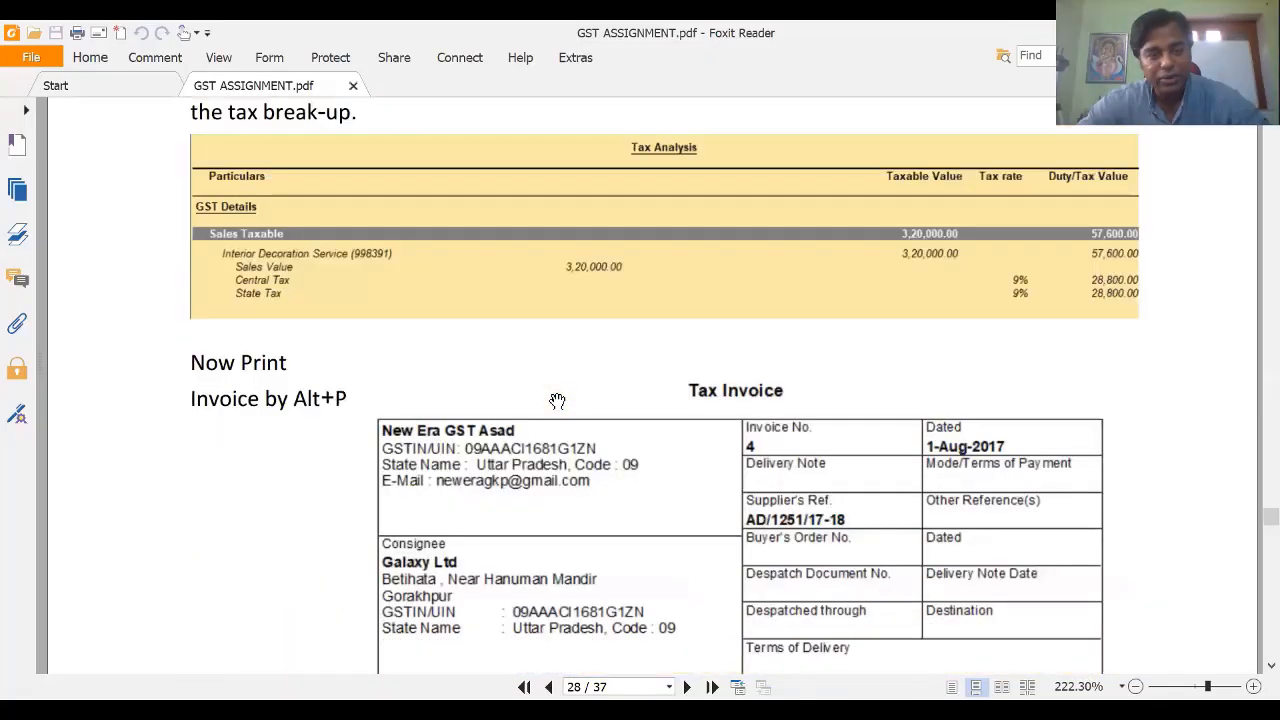
scroll(557, 401, down, 10)
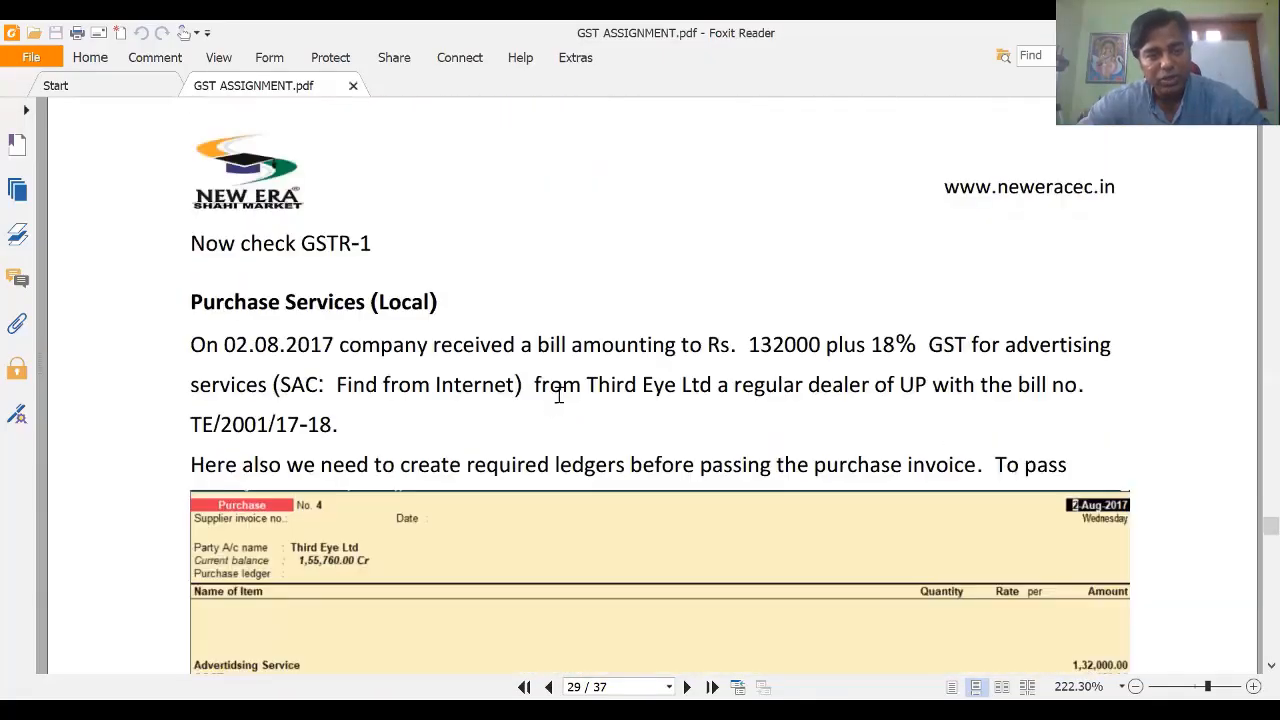
scroll(558, 398, down, 3)
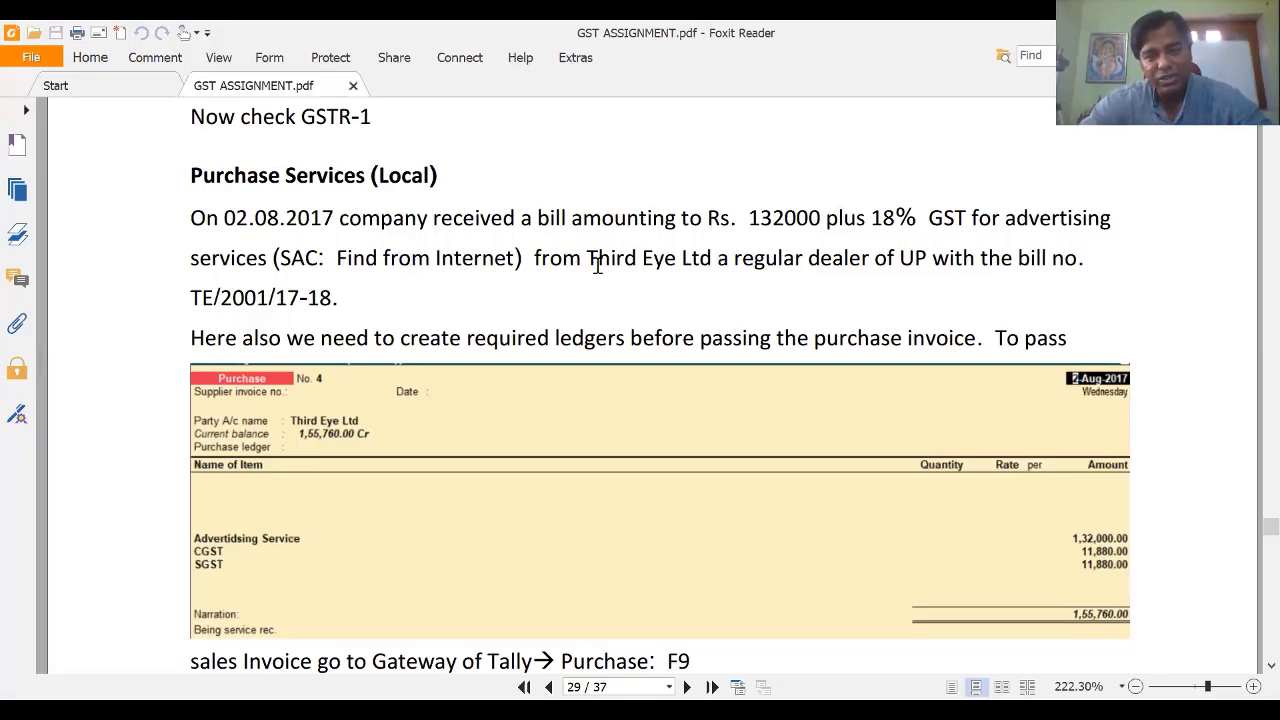
scroll(597, 265, down, 1)
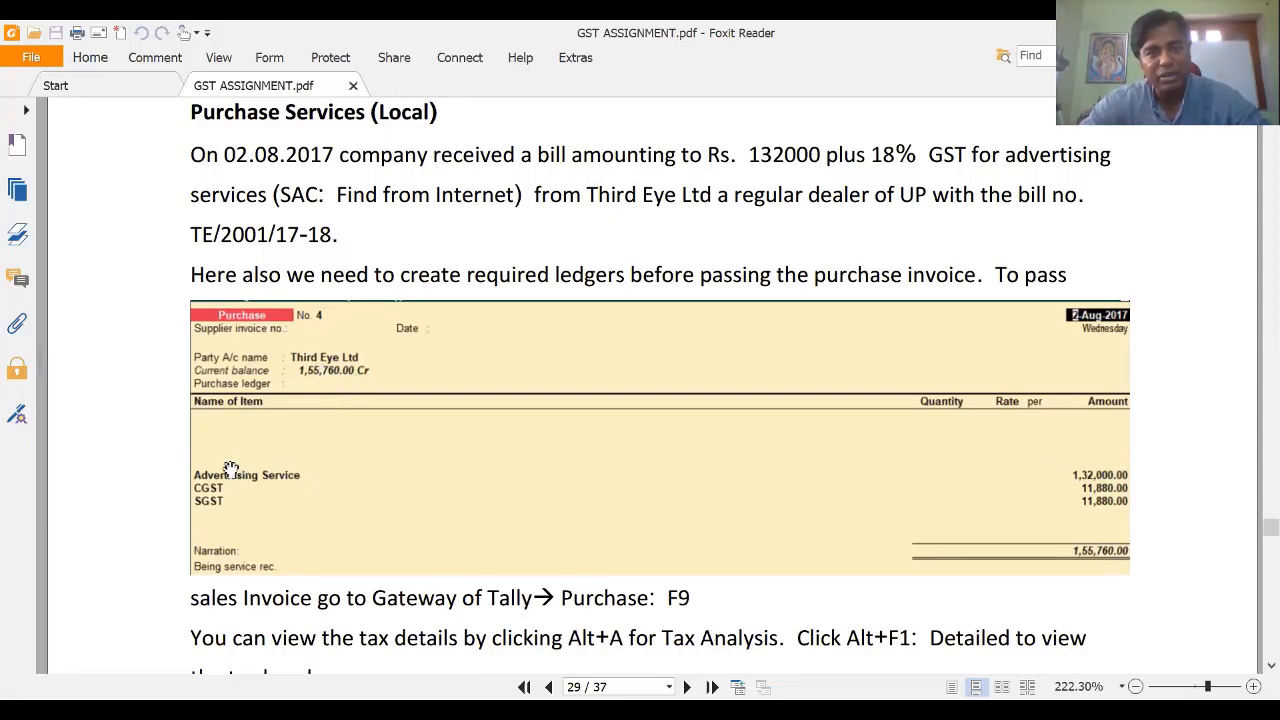
key(alt+Tab)
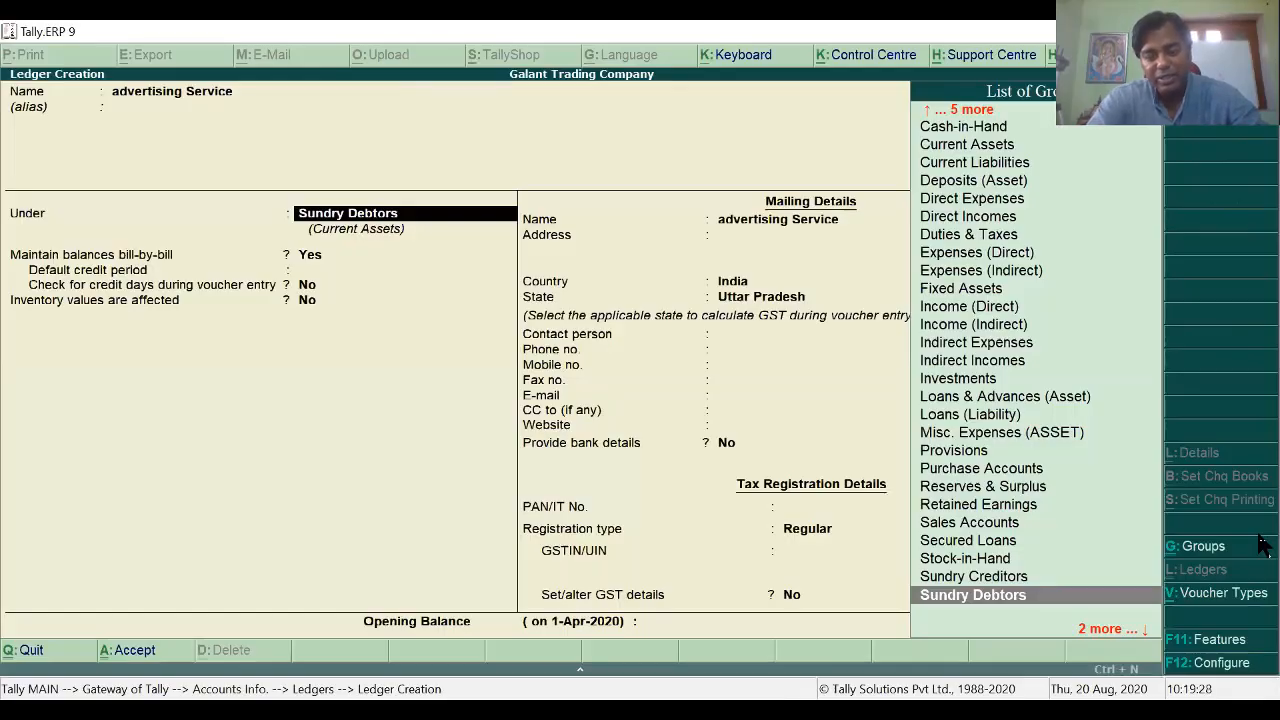
Step: Save the advertising Service ledger under Indirect Expenses with GST applicable for Services
text(I)
key(Down)
key(Down)
key(Down)
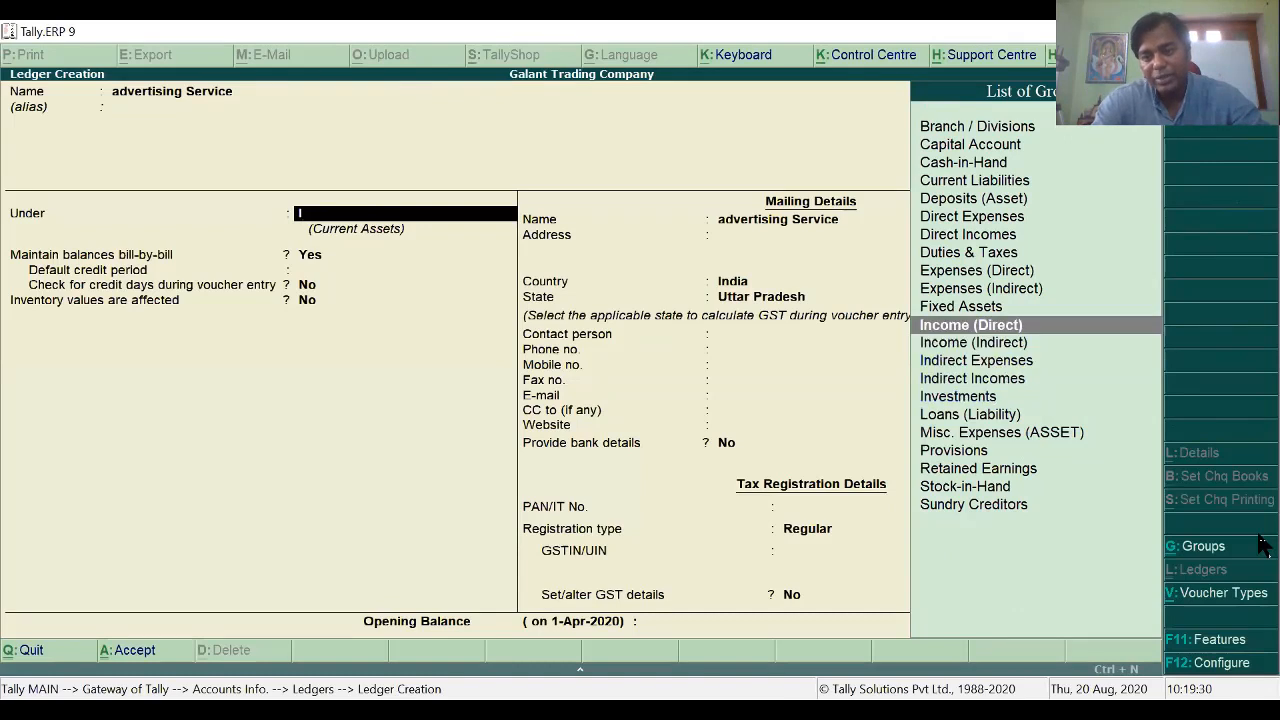
key(Return)
key(Return)
key(Return)
key(Return)
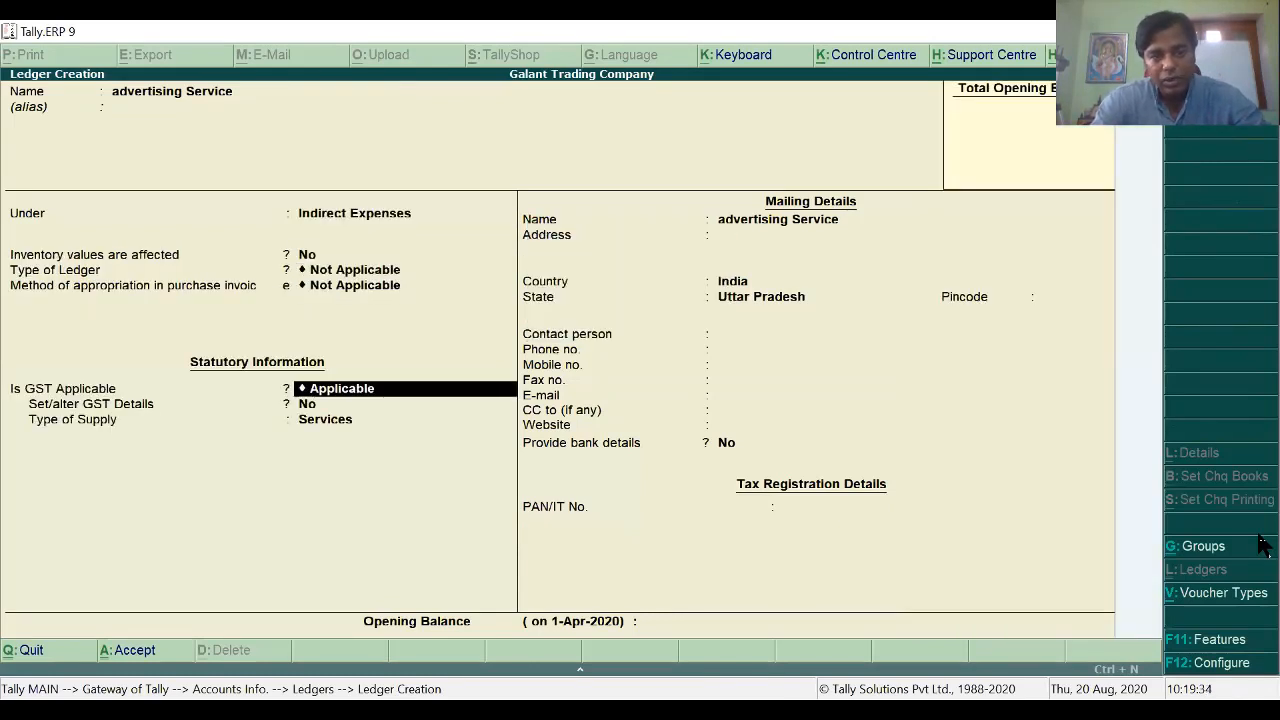
key(Return)
key(Return)
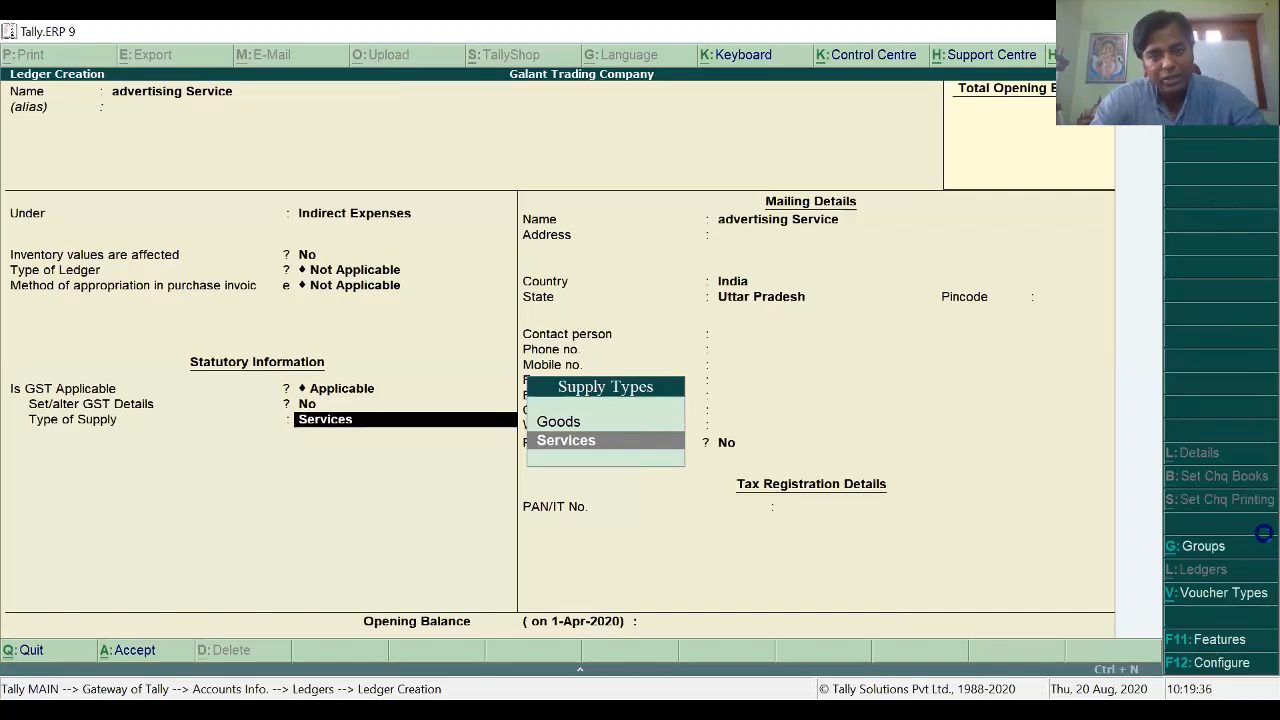
key(ctrl+a)
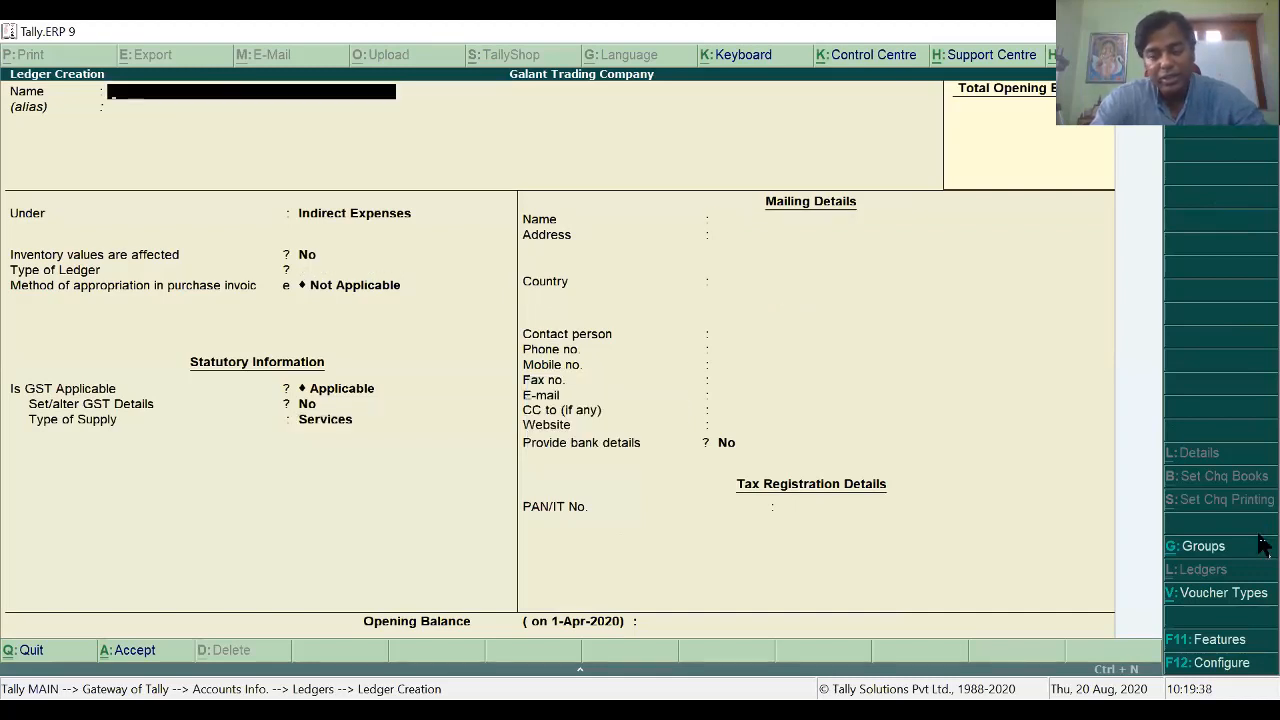
Step: Quit ledger creation and bring up the list of ledgers to alter
key(Escape)
key(n)
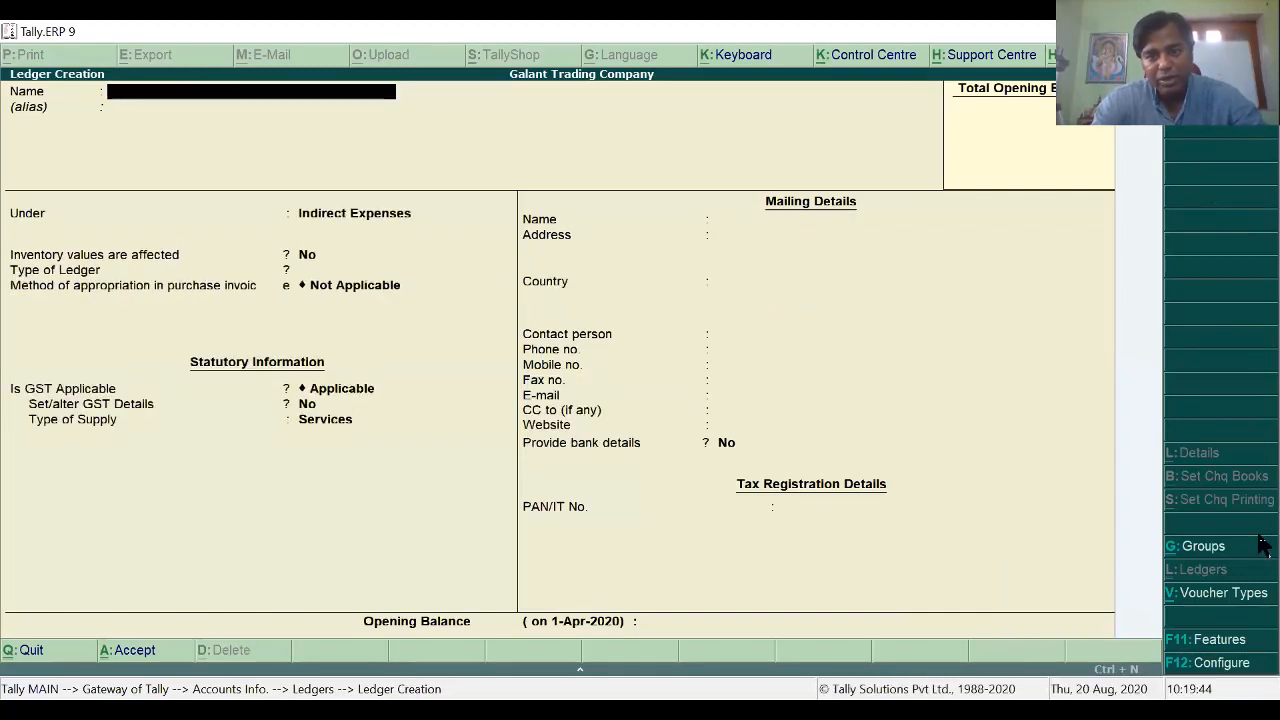
key(Escape)
key(y)
key(a)
key(Down)
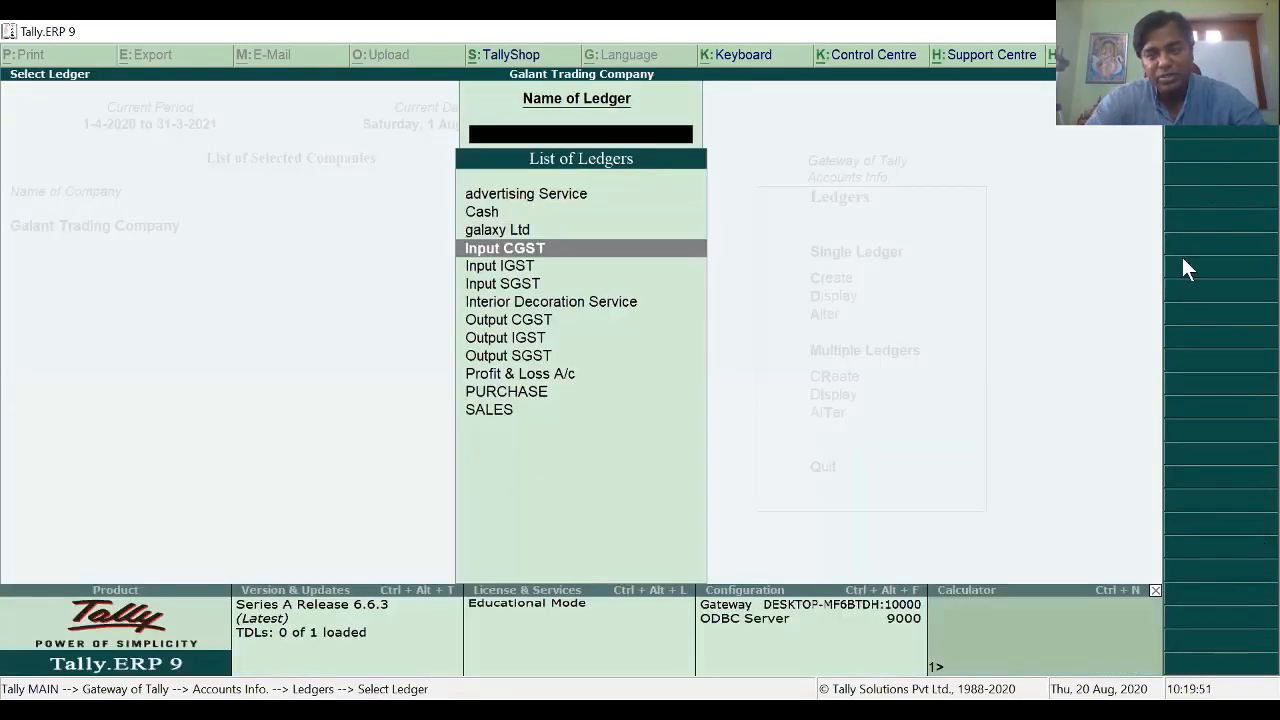
Step: Turn on GST details for advertising Service with description 'advertising service', leaving HSN/SAC blank
click(527, 193)
key(Return)
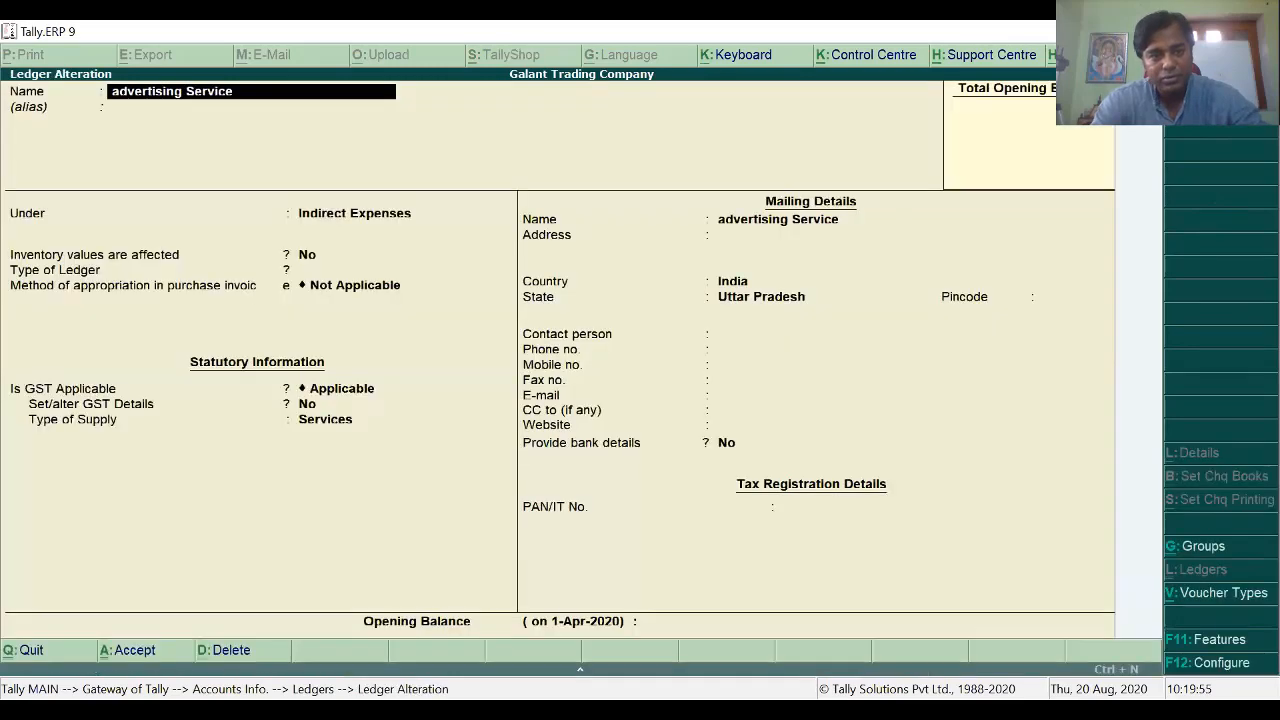
key(Return)
key(Return)
key(Return)
key(Return)
key(Return)
key(Return)
key(Return)
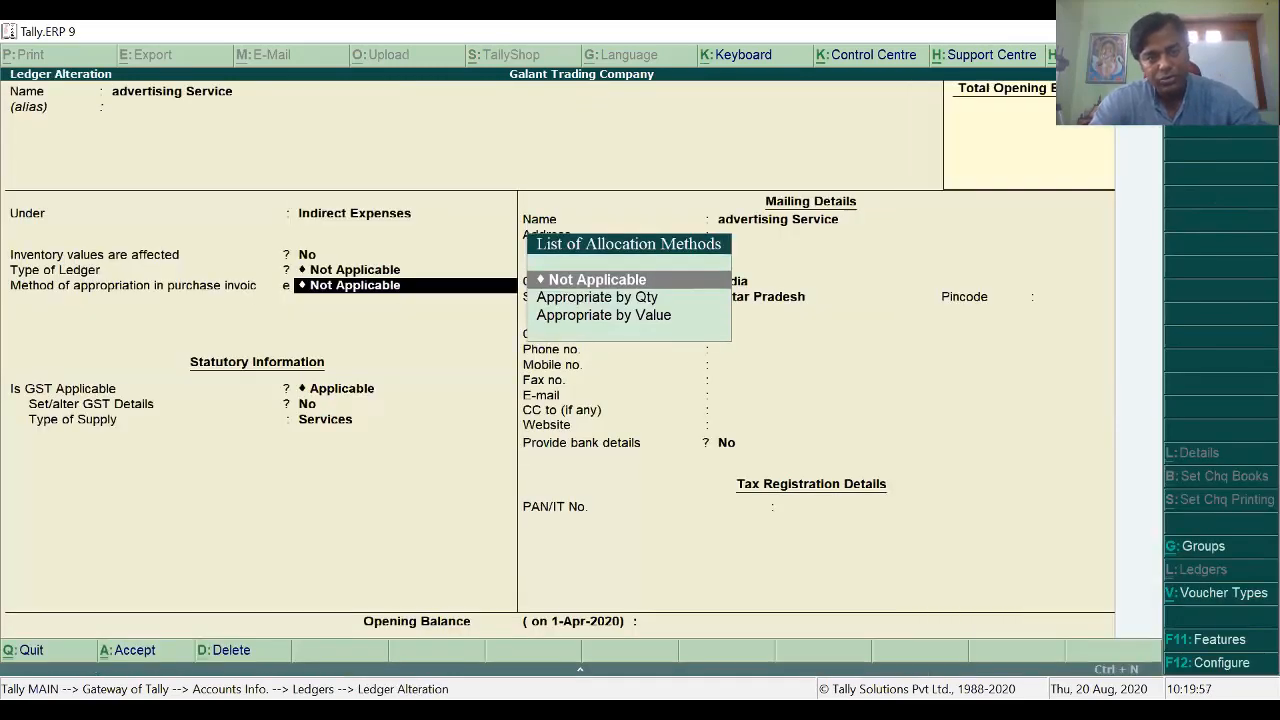
key(y)
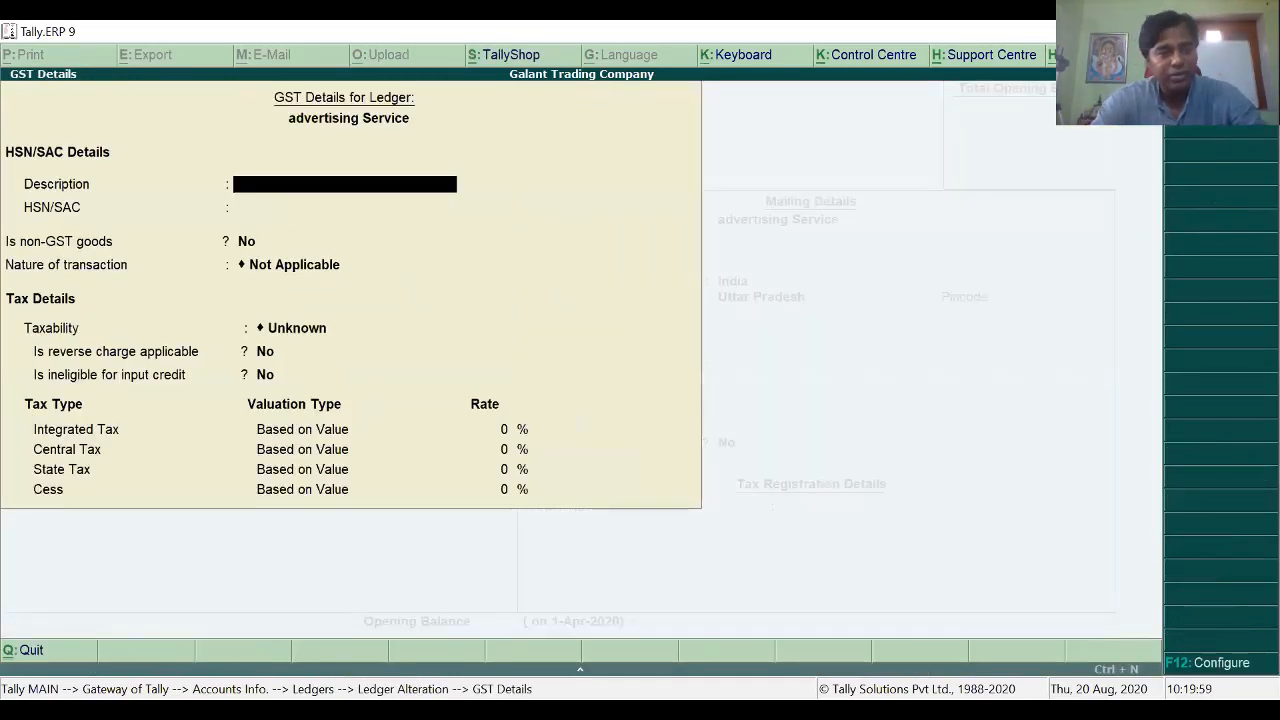
text(advertising)
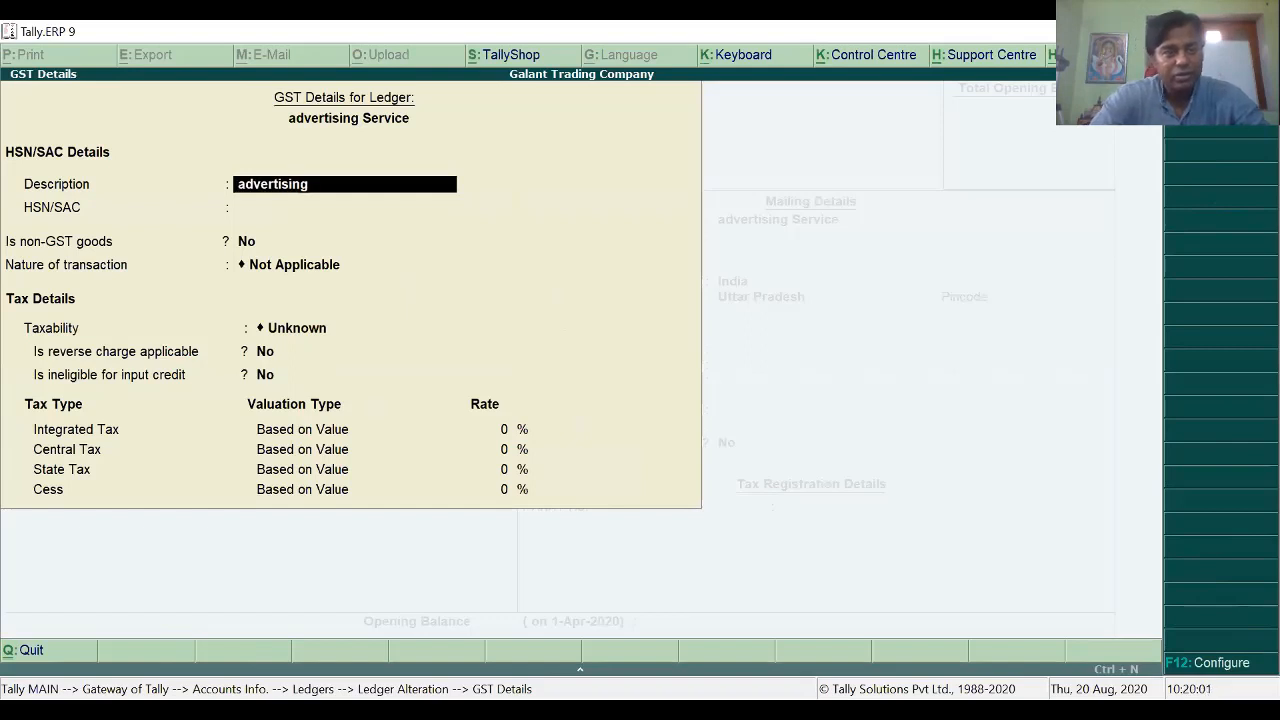
text( service)
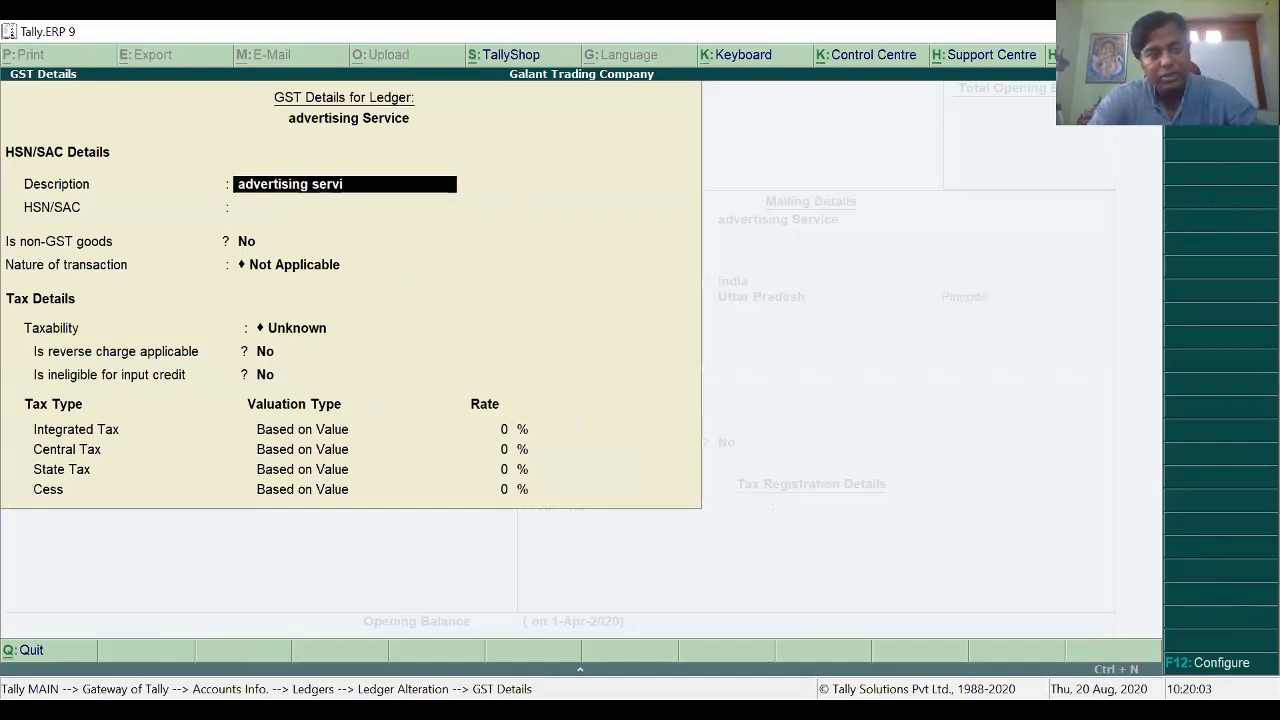
key(Return)
key(Return)
key(BackSpace)
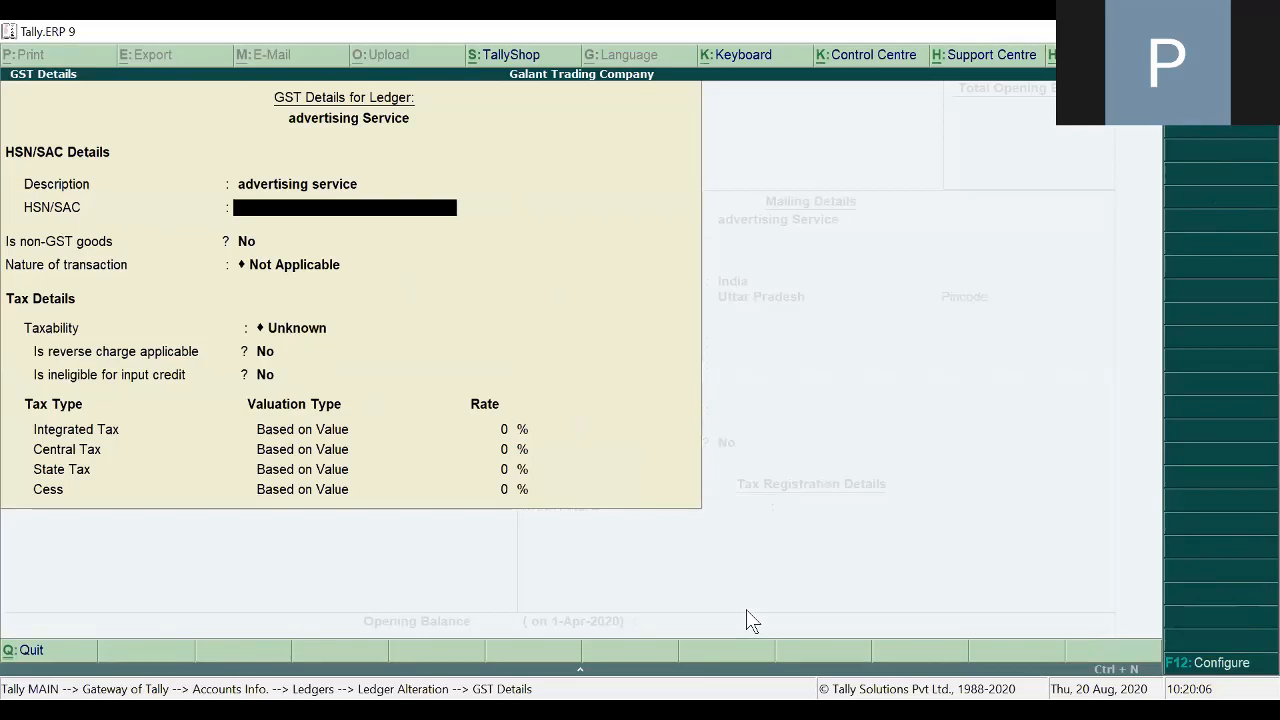
key(alt+Tab)
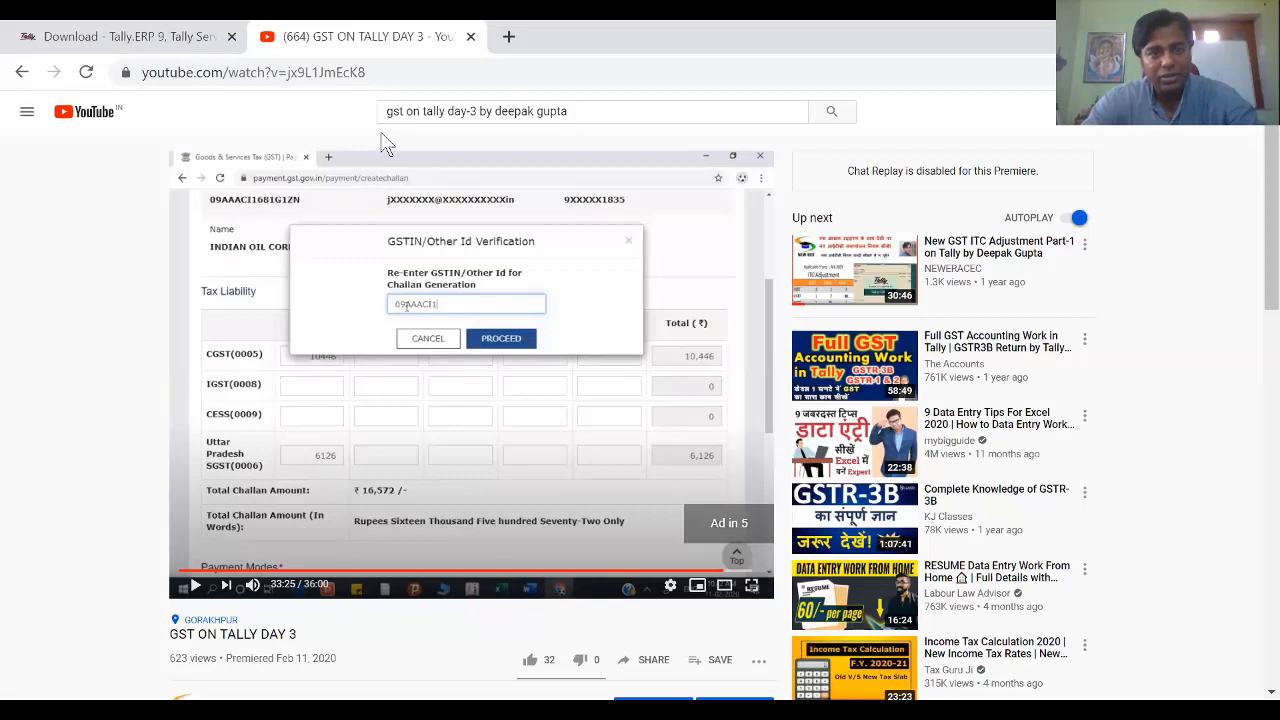
Step: Search Google for the advertising services SAC code and select 998361 in the results
click(504, 38)
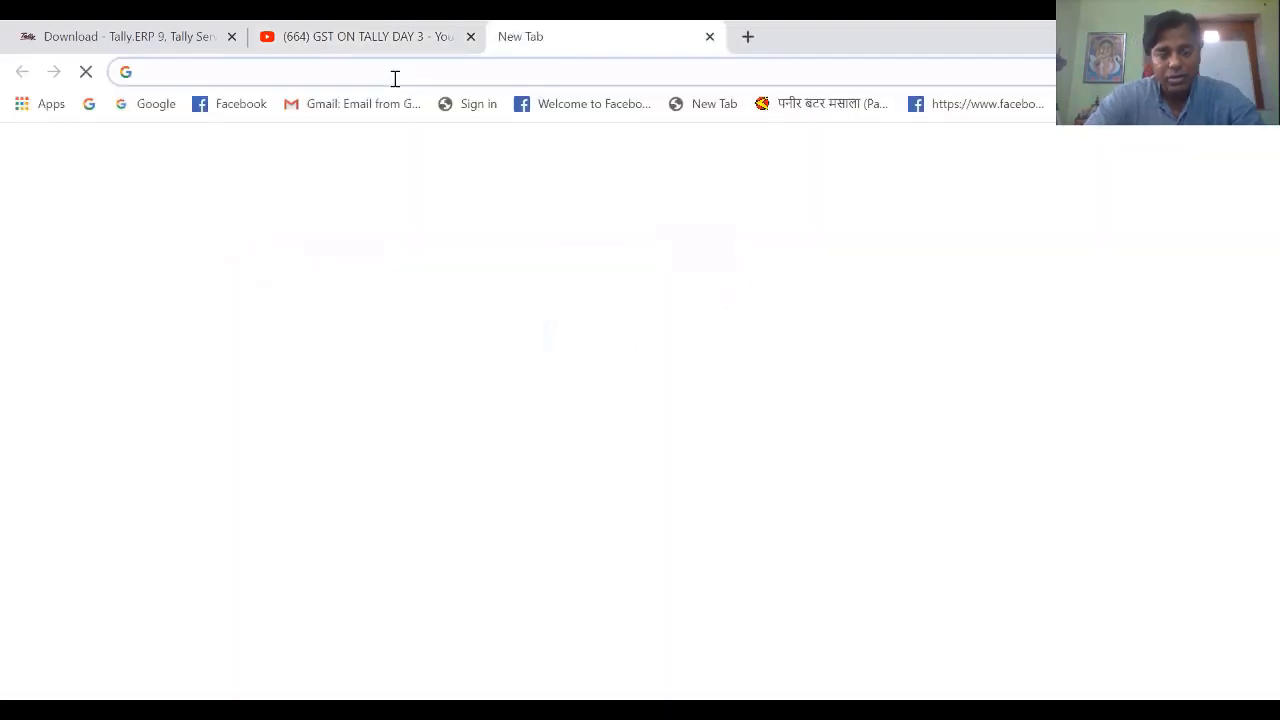
text(sac)
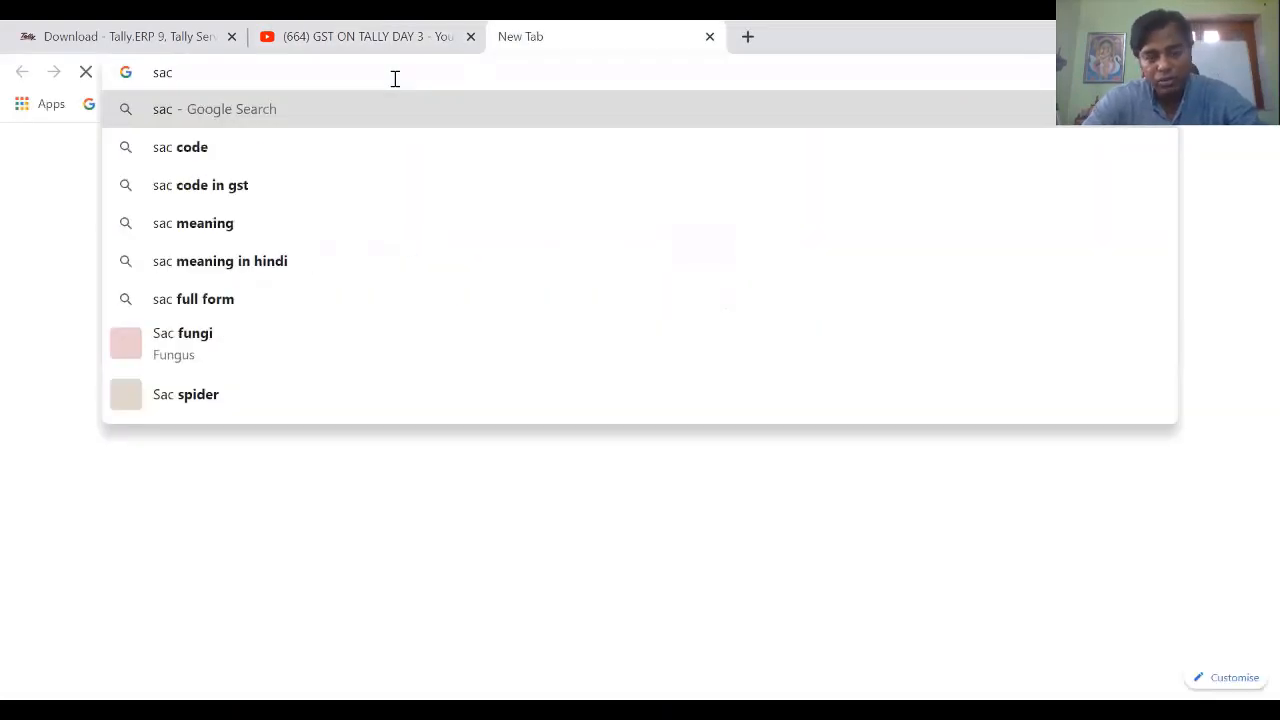
text( ofadv)
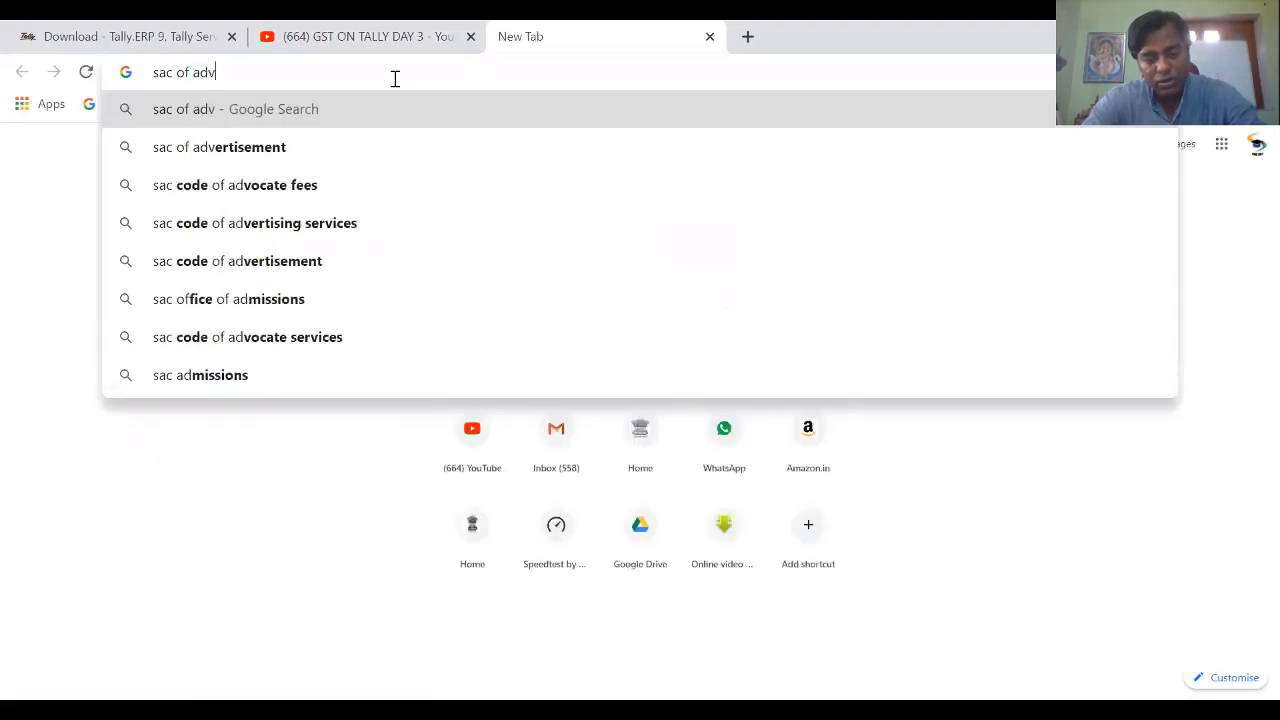
text(ertise)
key(BackSpace)
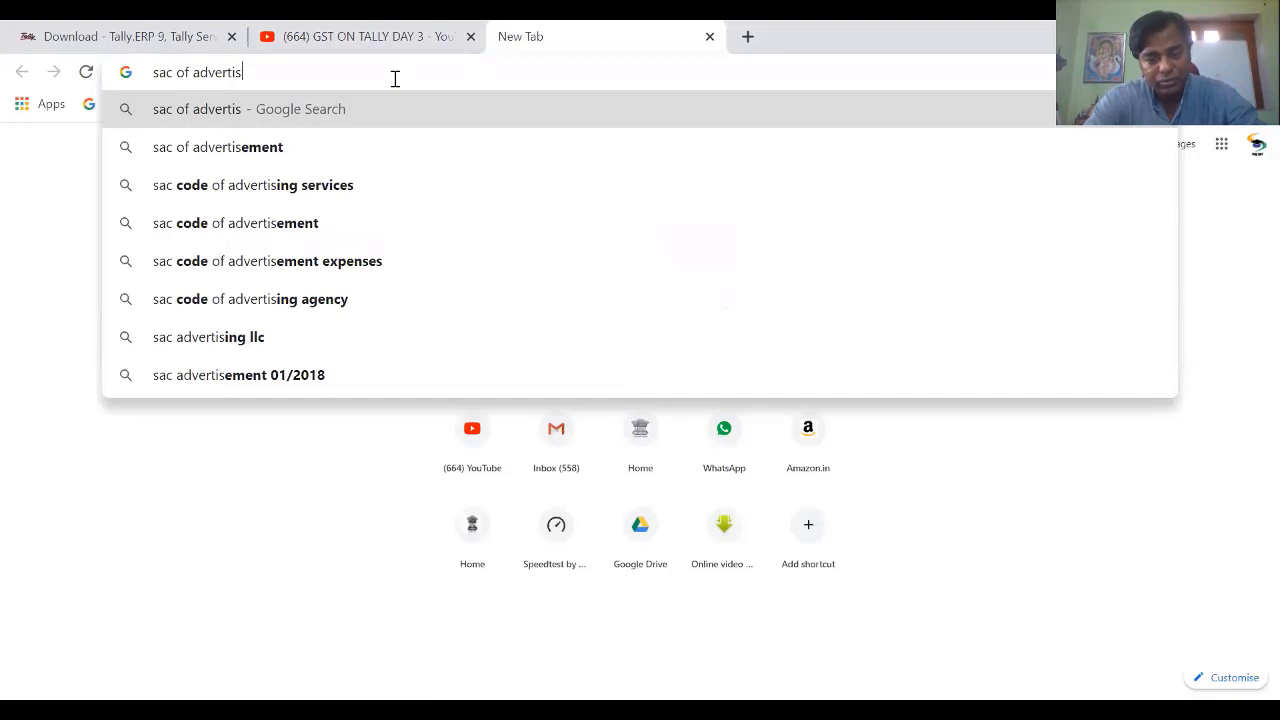
key(Down)
key(Down)
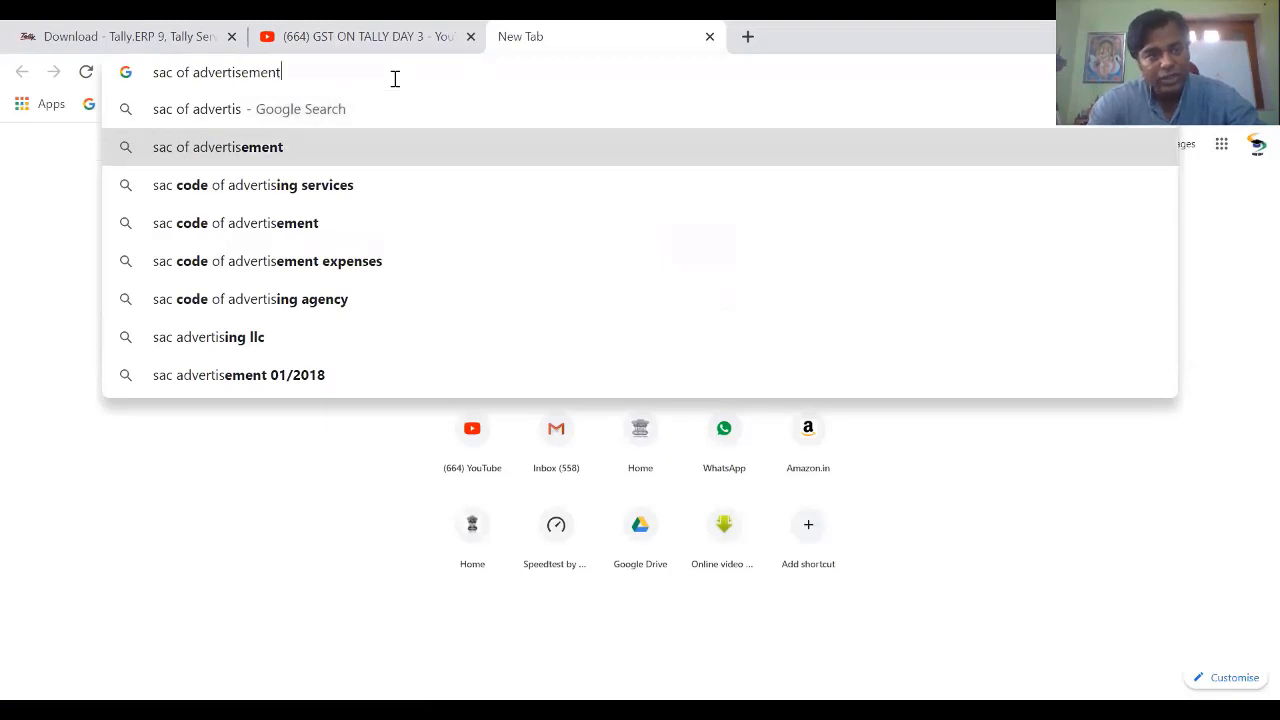
key(Return)
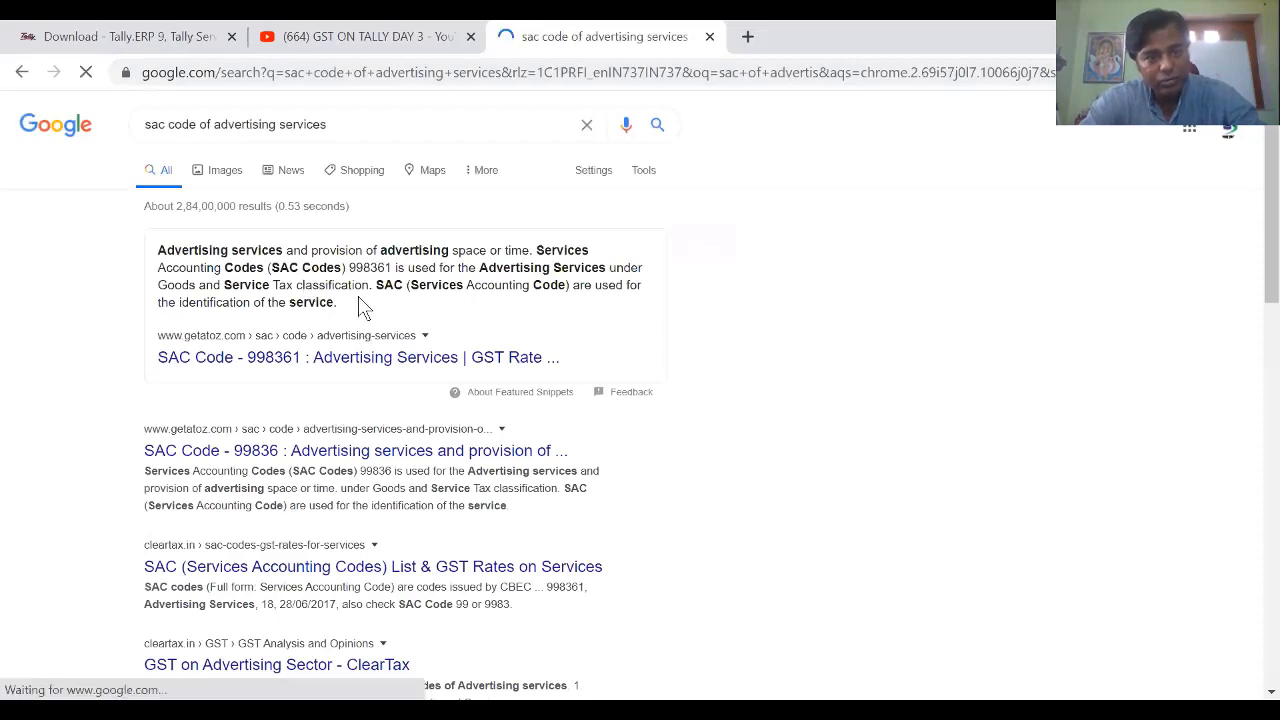
drag(349, 267, 396, 267)
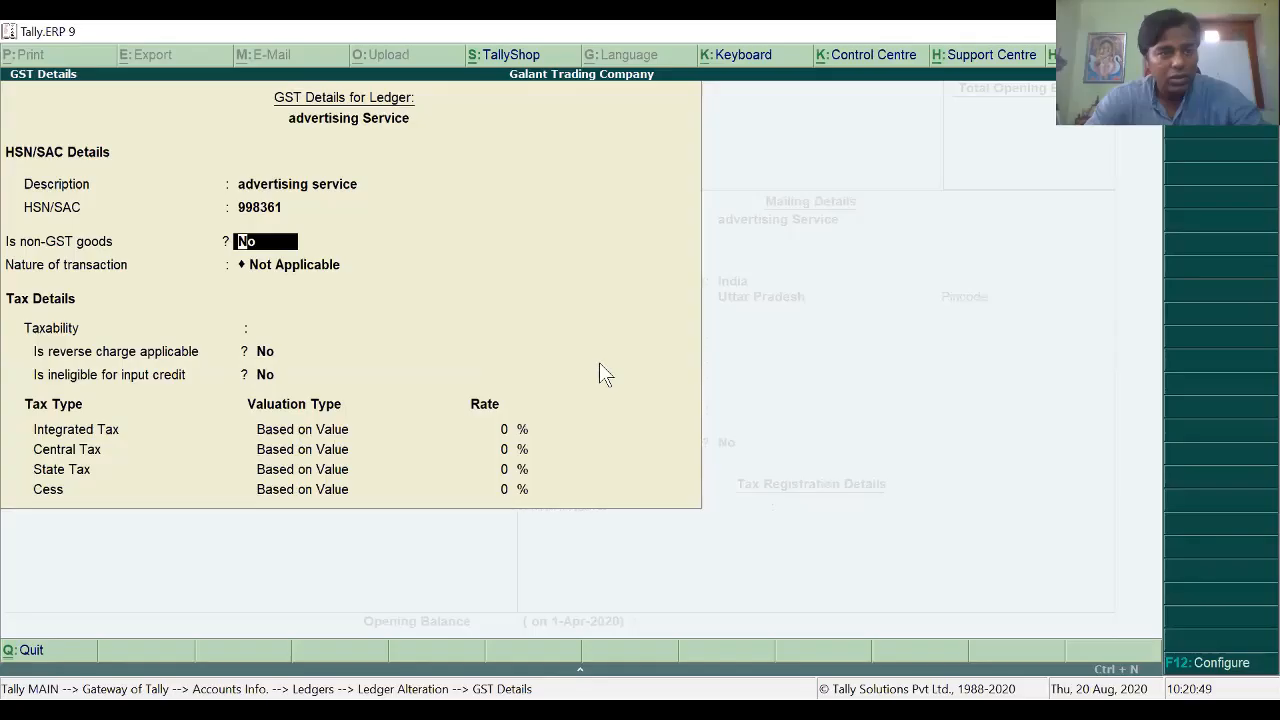
Step: Give advertising Service HSN/SAC 998361, Taxable status and 18% integrated tax, then save it
key(Return)
key(Return)
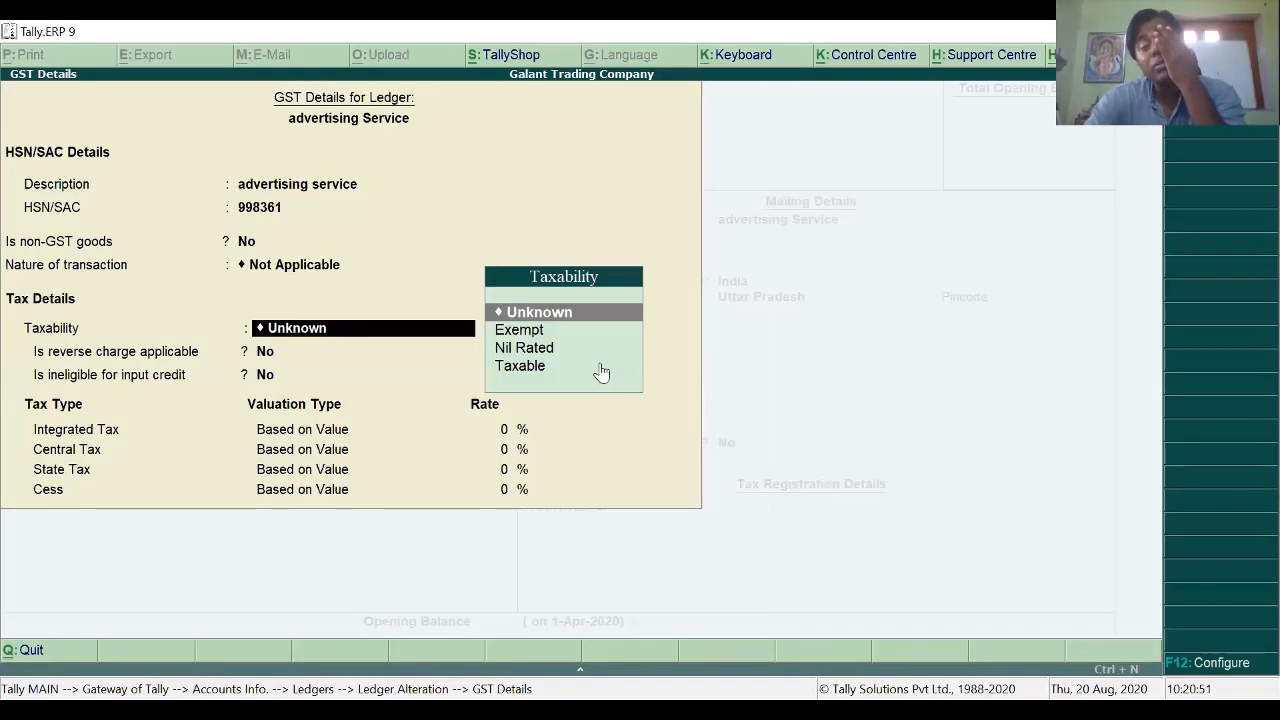
key(Down)
key(Down)
key(Return)
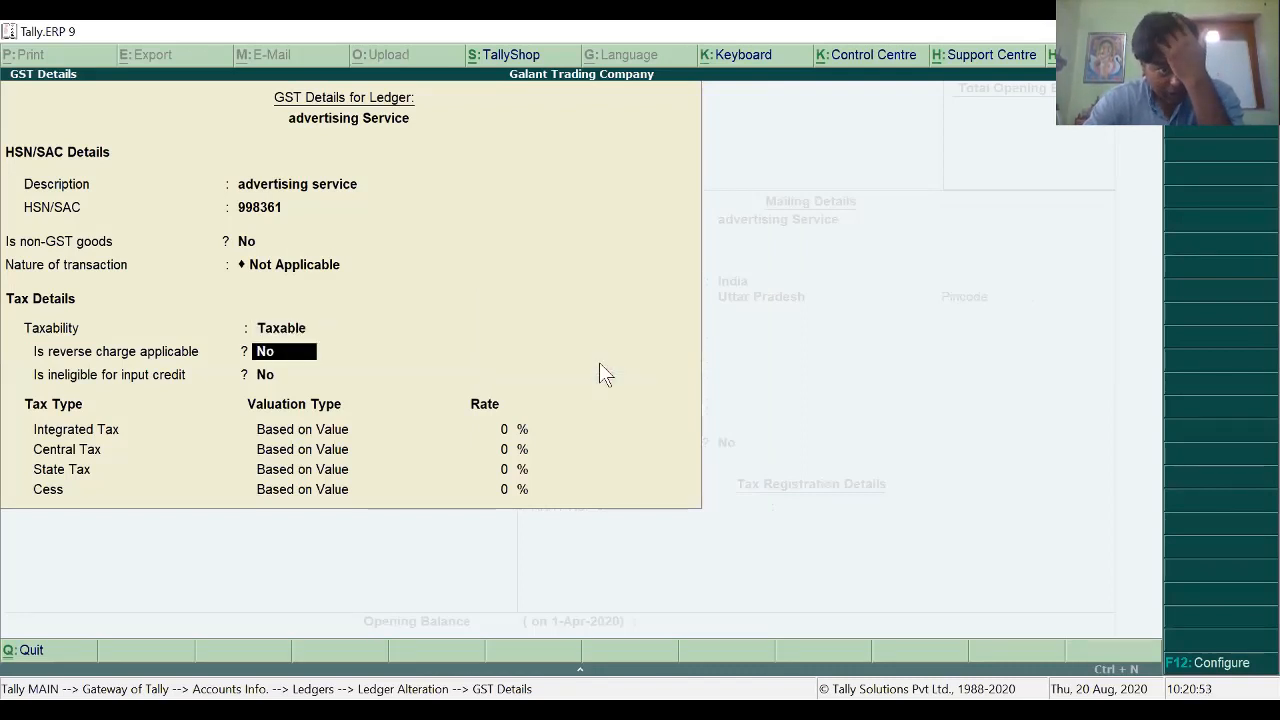
key(Return)
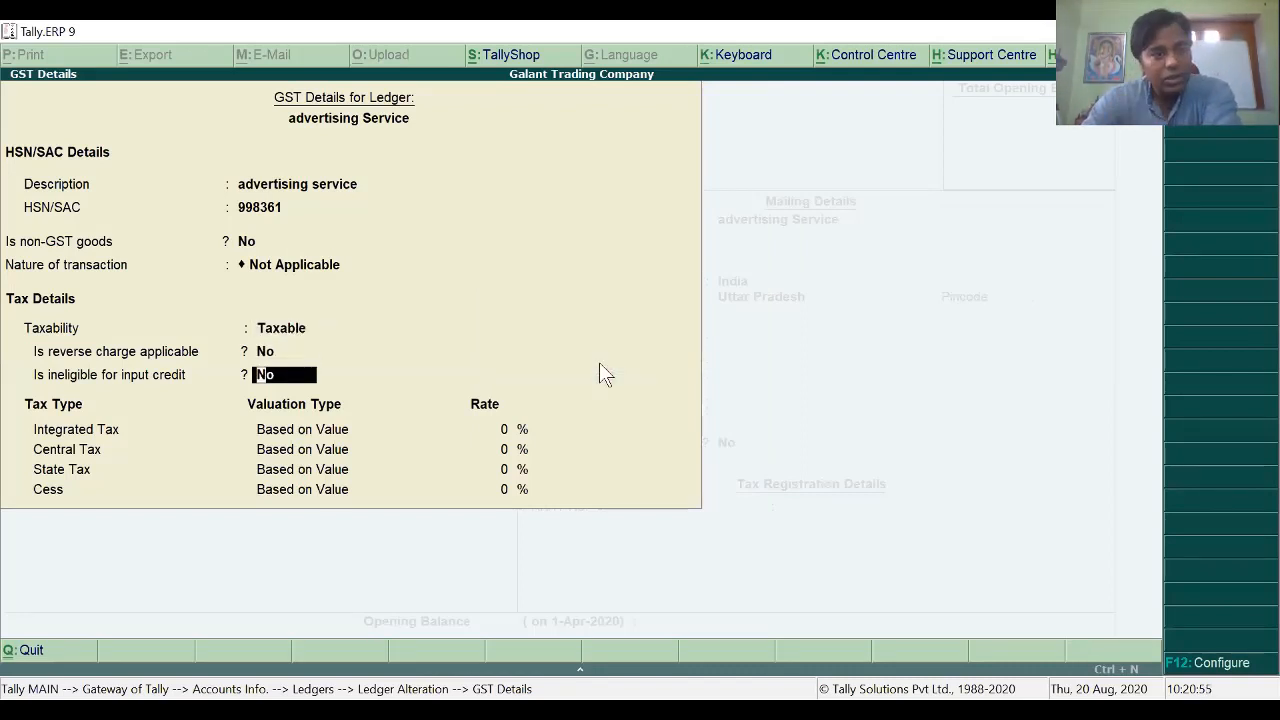
key(Return)
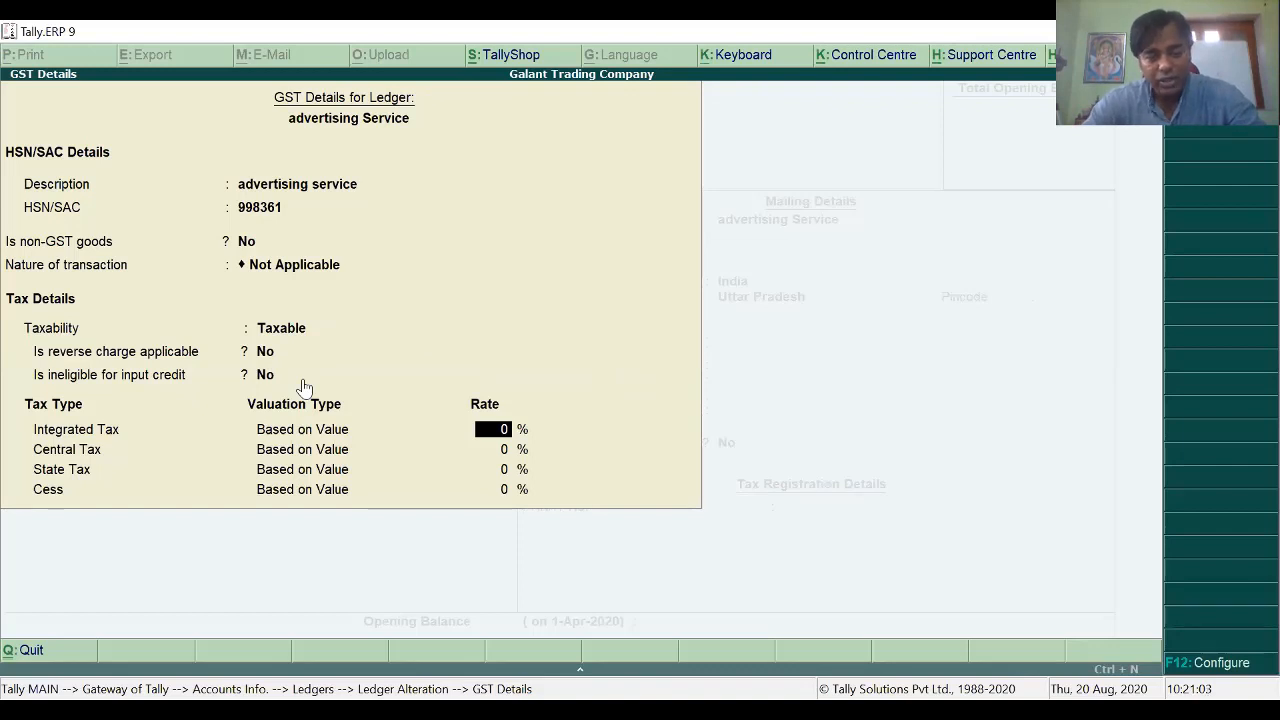
text(18)
key(Return)
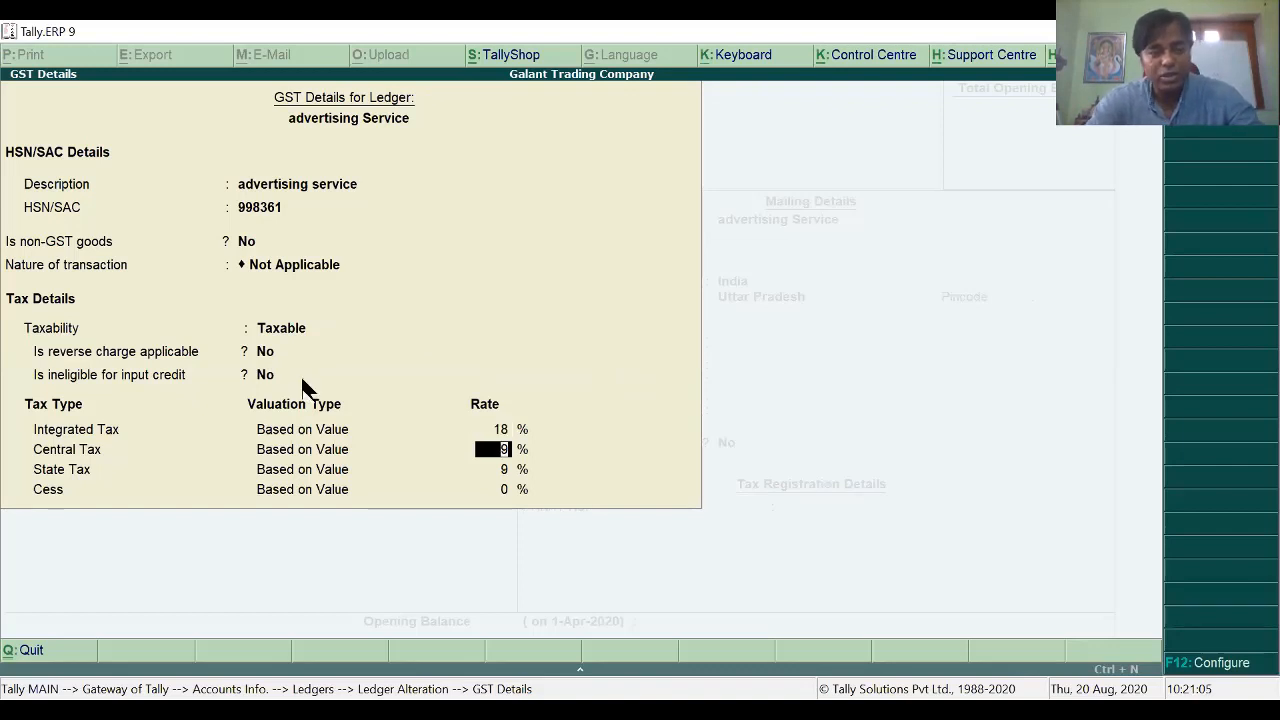
key(ctrl+a)
key(Return)
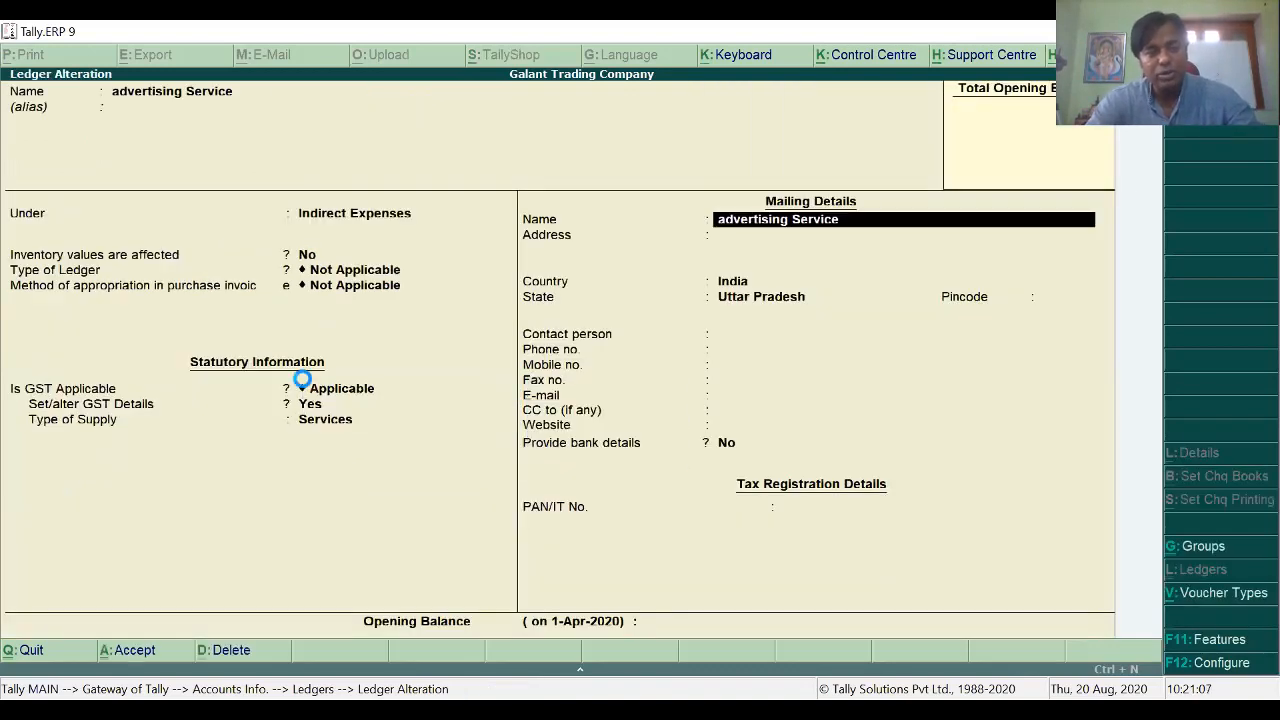
key(ctrl+a)
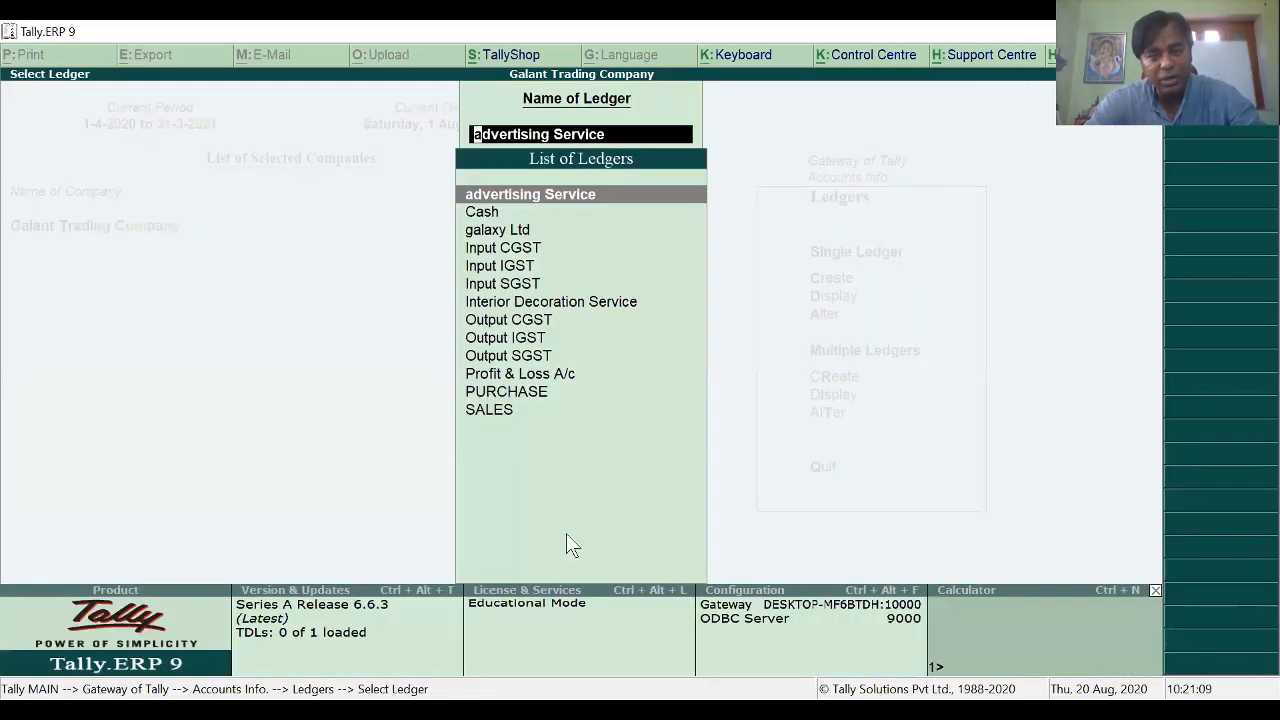
key(alt+Tab)
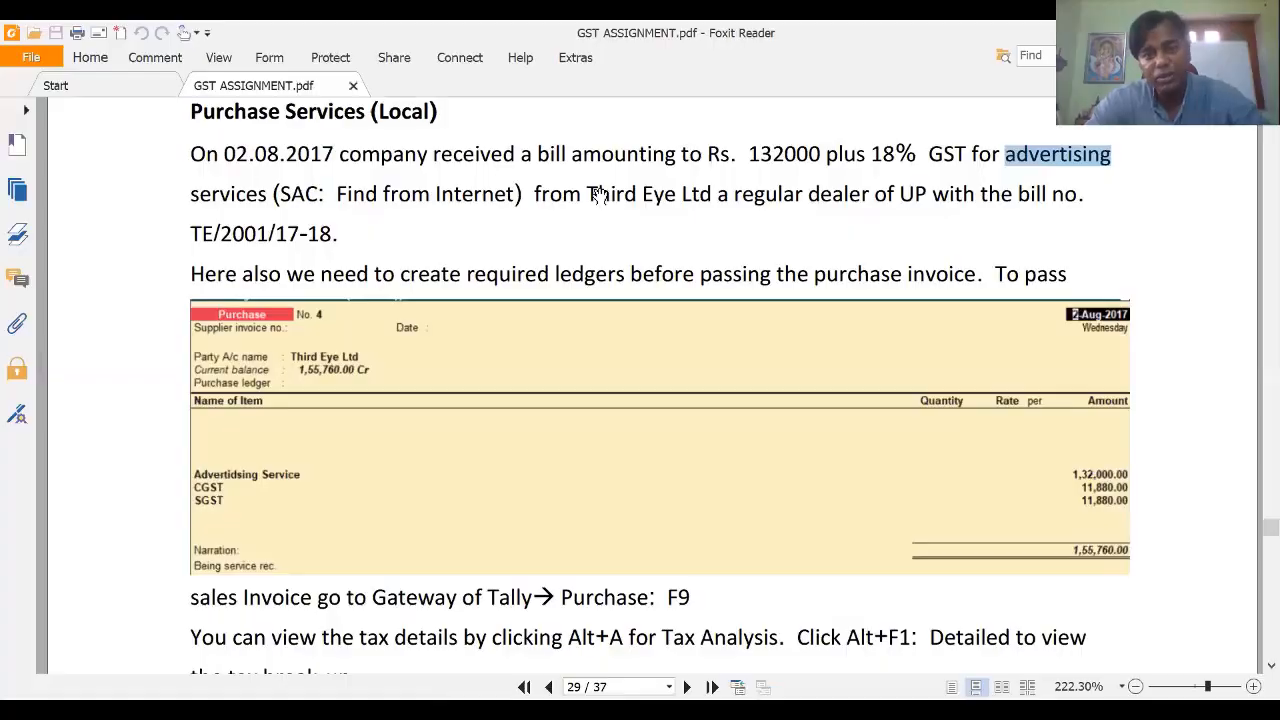
Step: Copy Third Eye Ltd from the PDF and paste it as a new ledger's name
drag(588, 194, 712, 195)
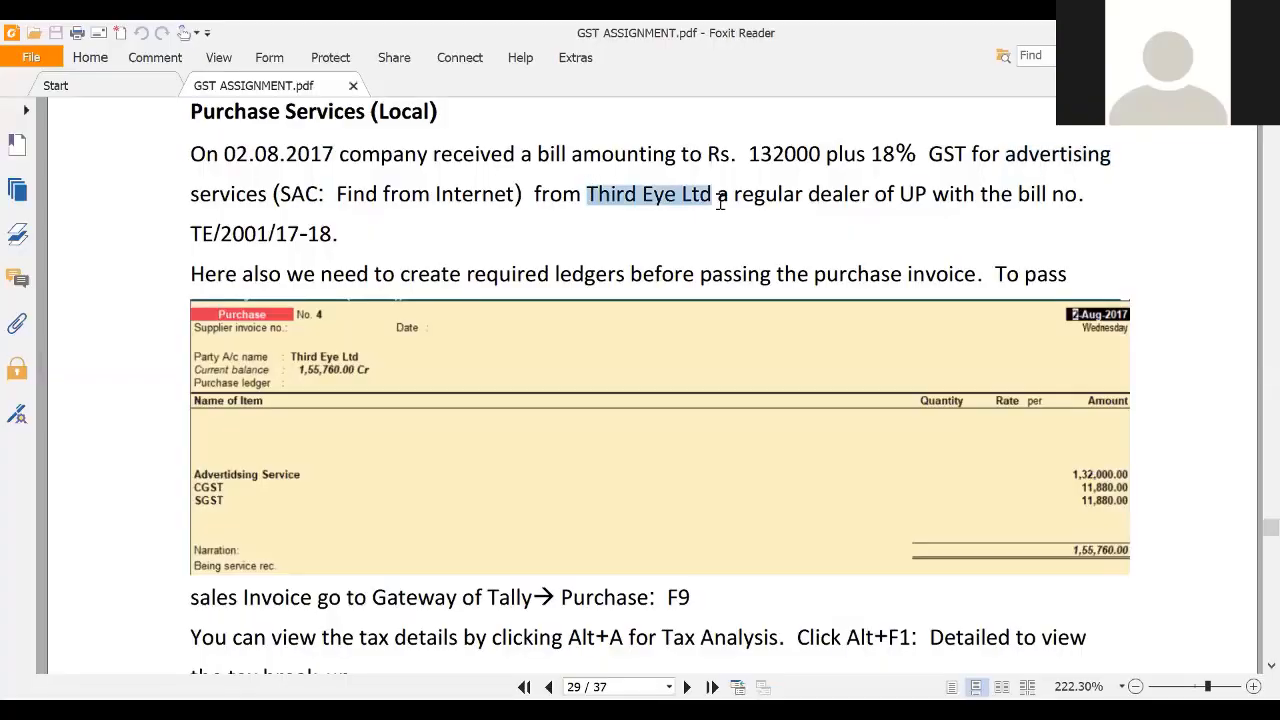
key(alt+Tab)
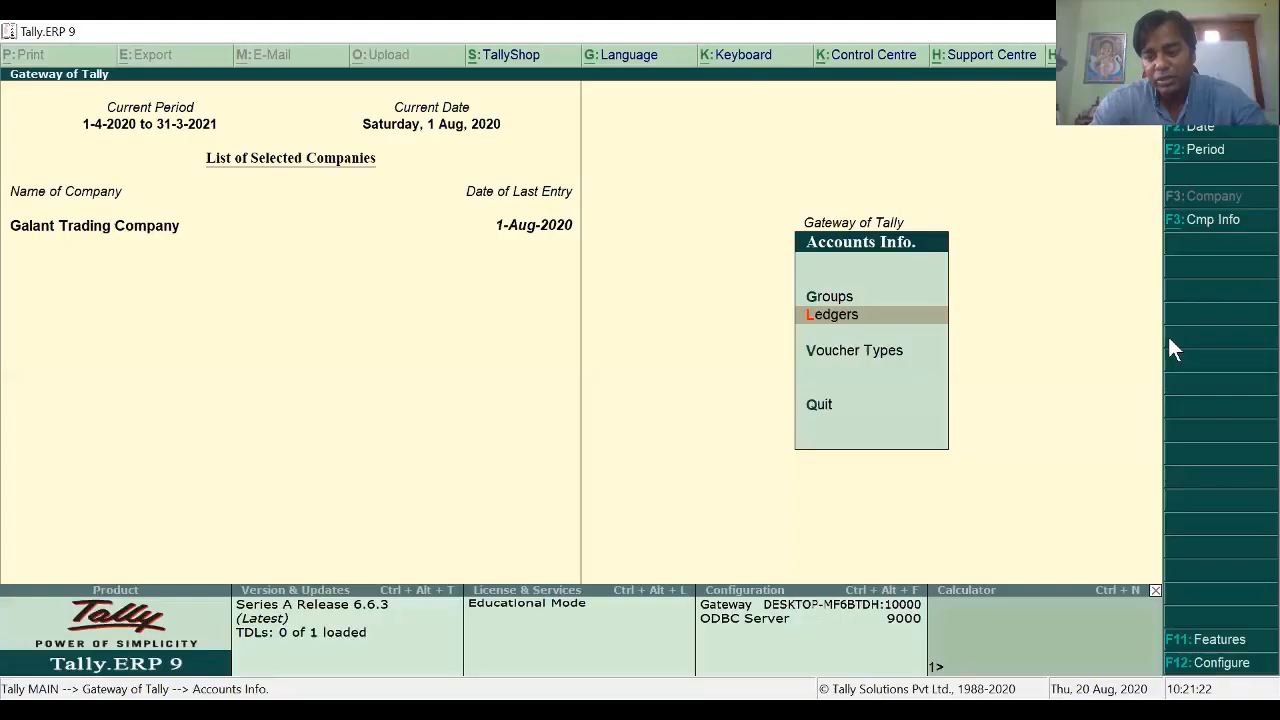
key(Return)
key(Return)
key(Return)
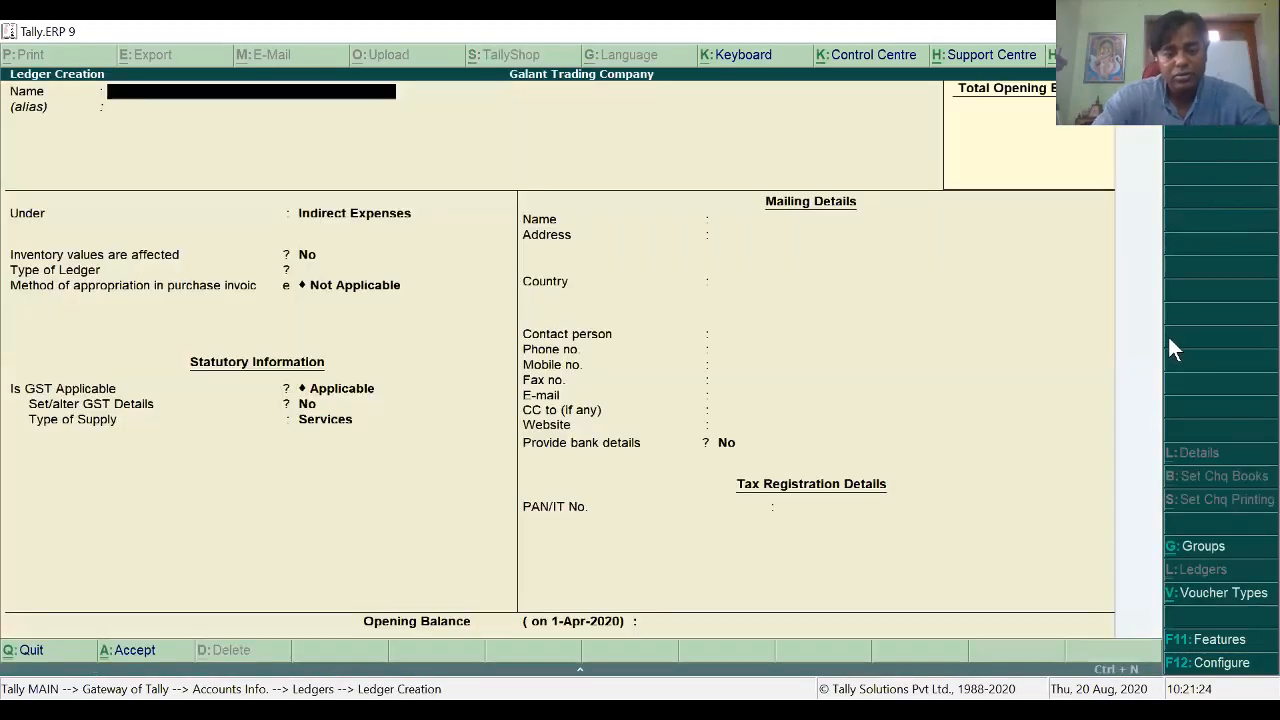
key(ctrl+alt+v)
key(Return)
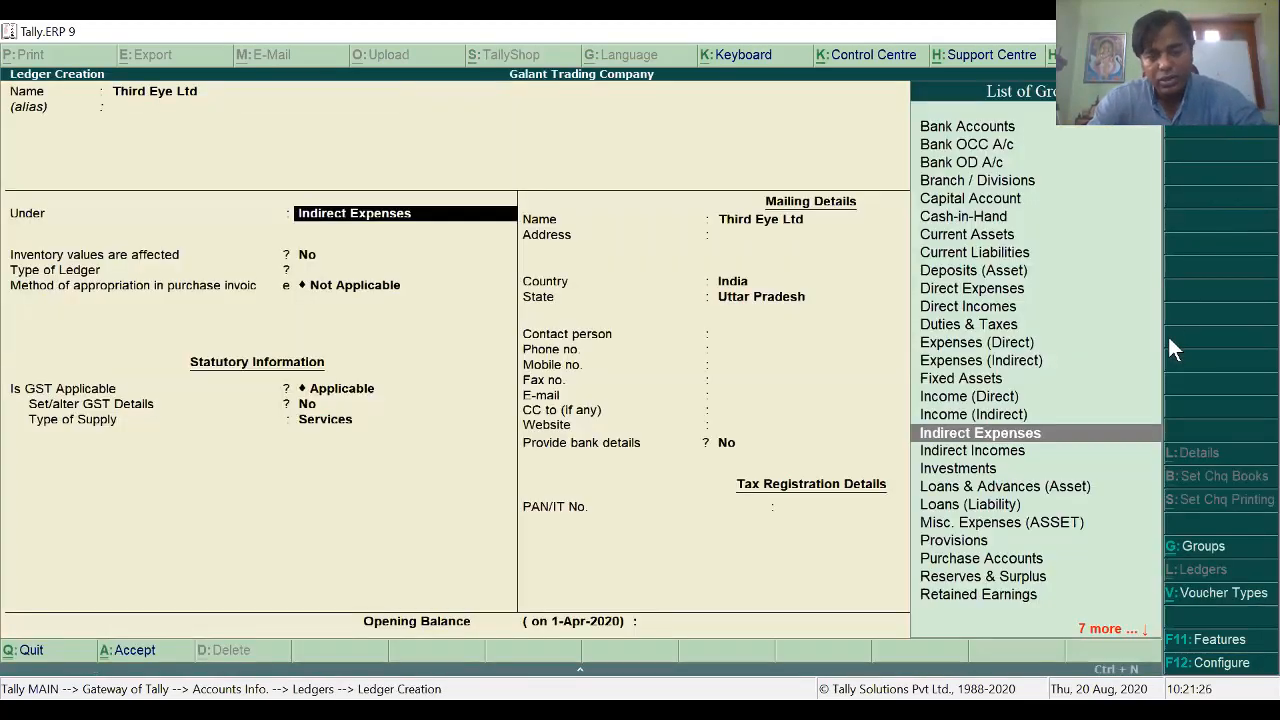
Step: Place Third Eye Ltd under Sundry Creditors with state Uttar Pradesh and Regular registration
text(s)
key(BackSpace)
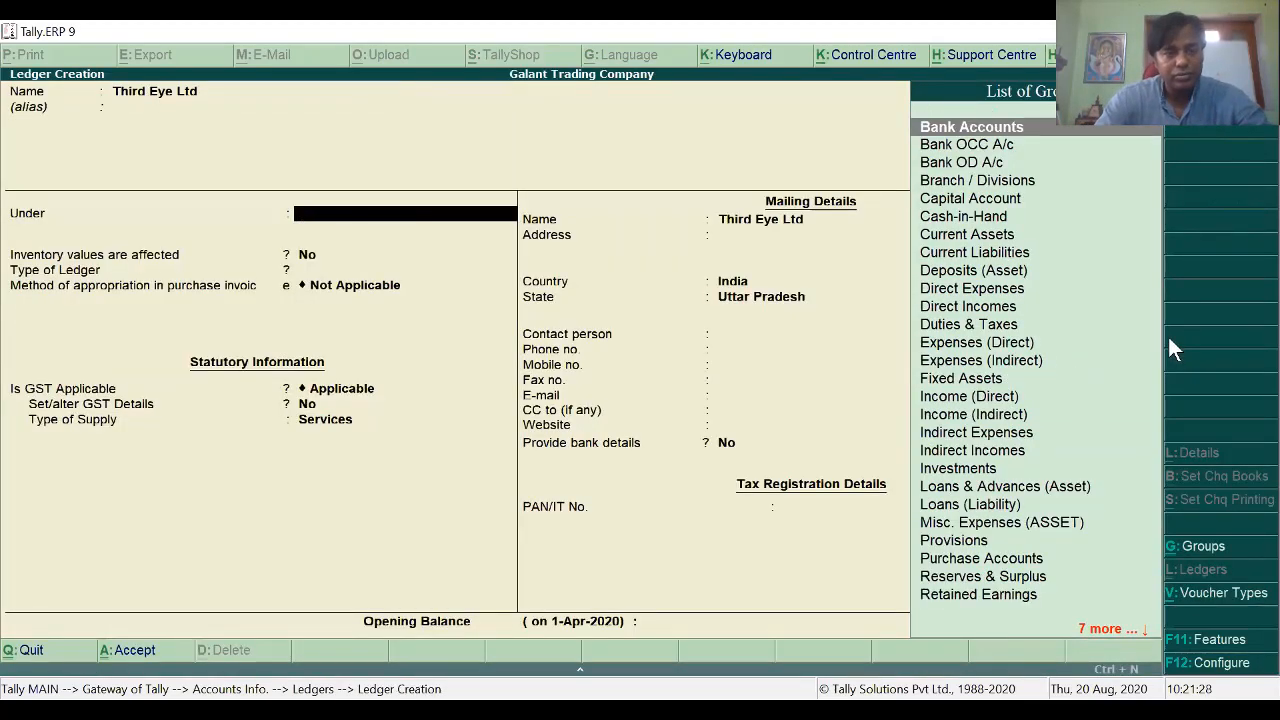
text(s)
key(Down)
key(Down)
key(Down)
key(Down)
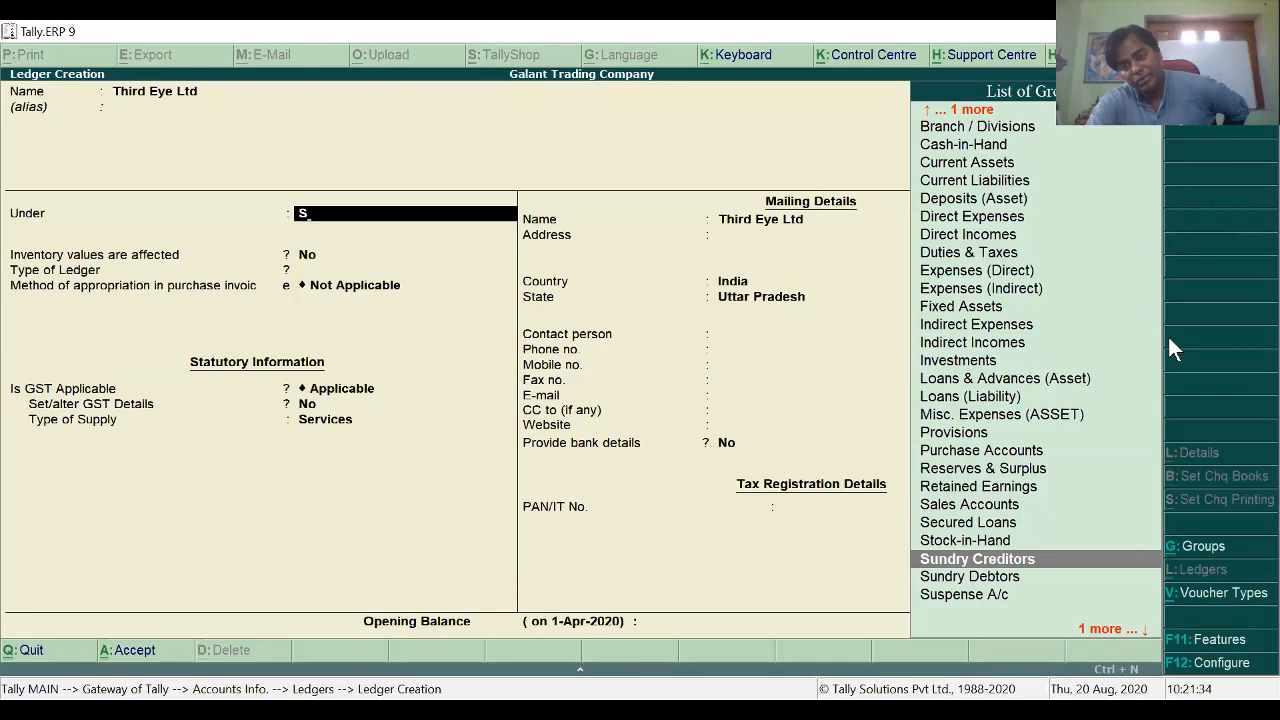
key(Return)
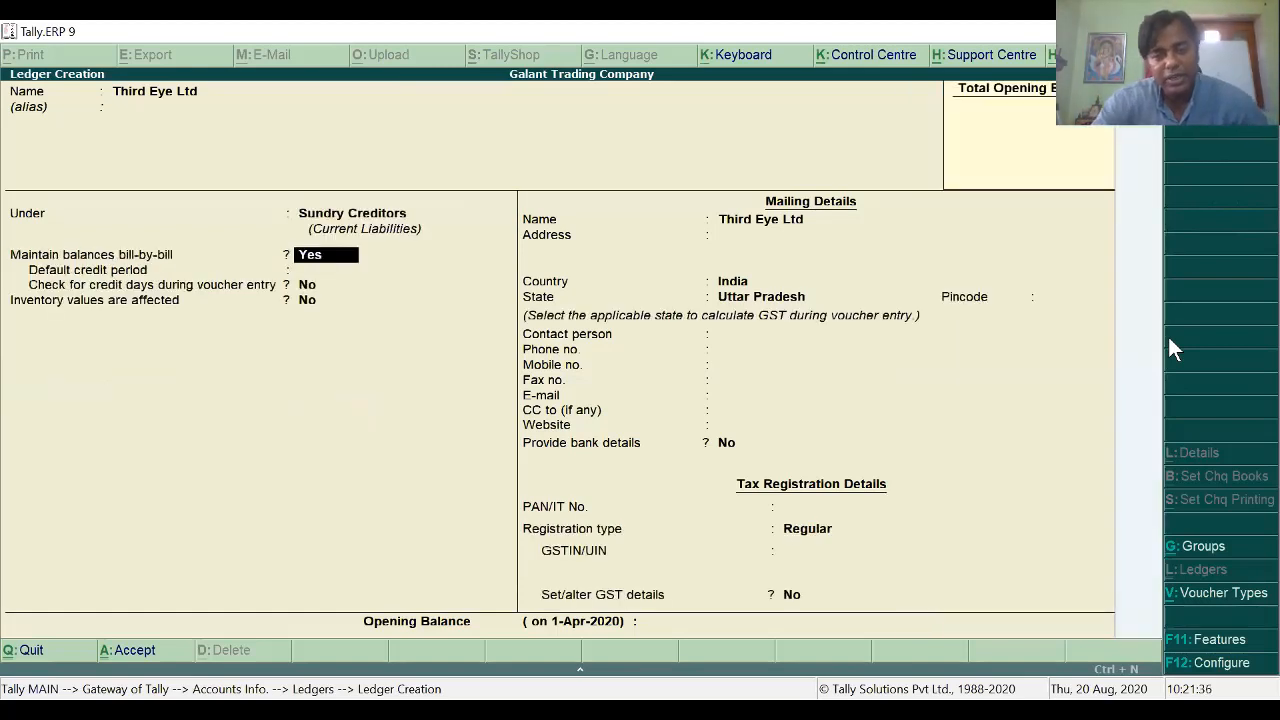
key(Return)
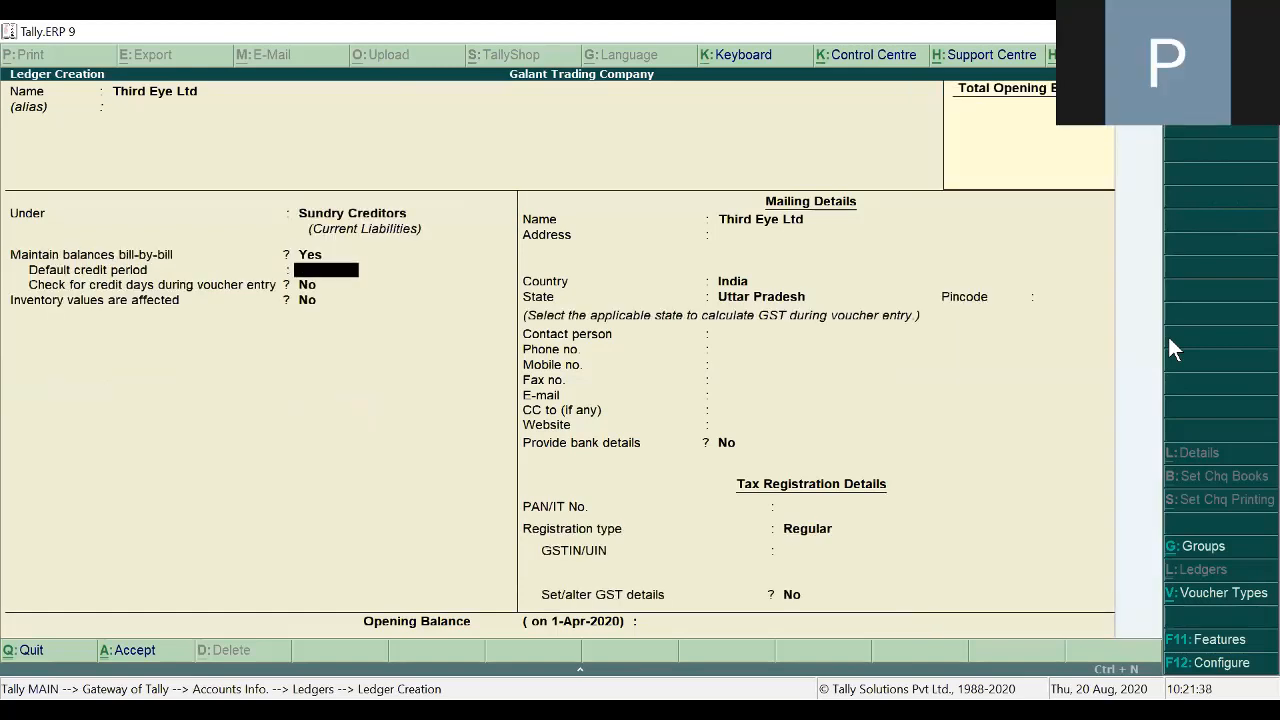
key(Return)
key(Return)
key(Return)
key(Return)
key(Return)
key(Return)
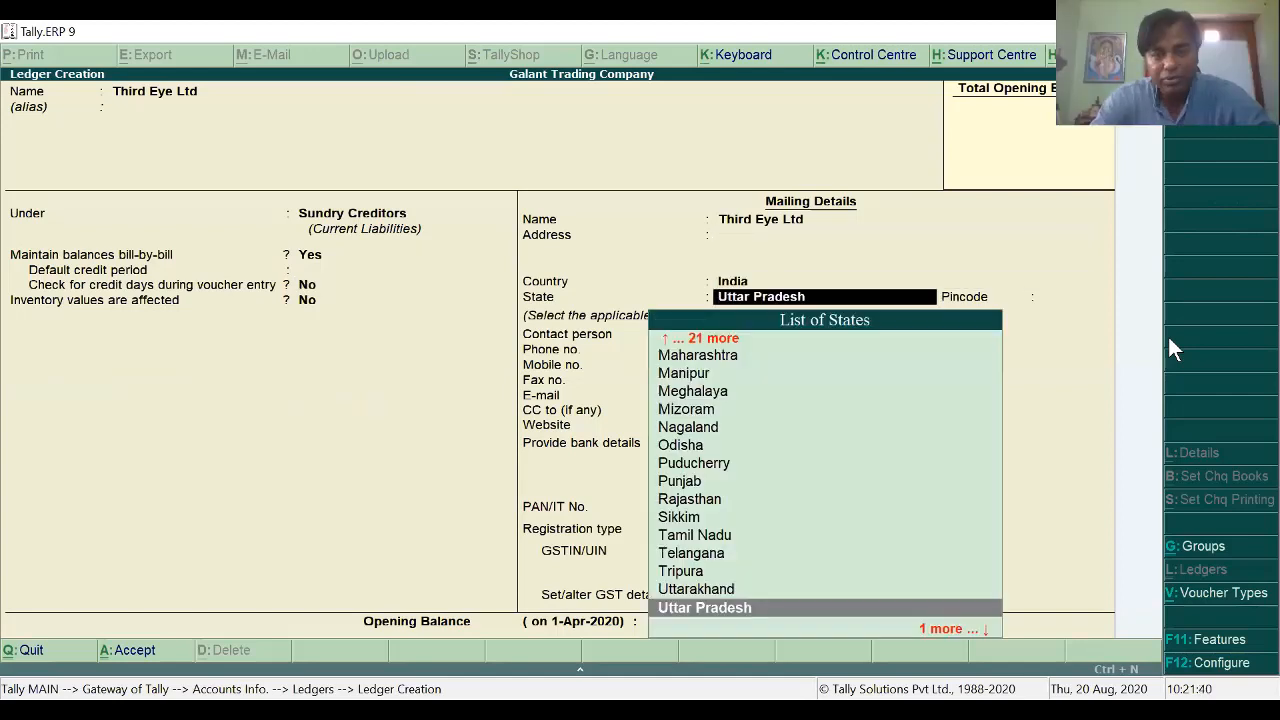
key(Return)
key(Return)
key(Return)
key(Return)
key(Return)
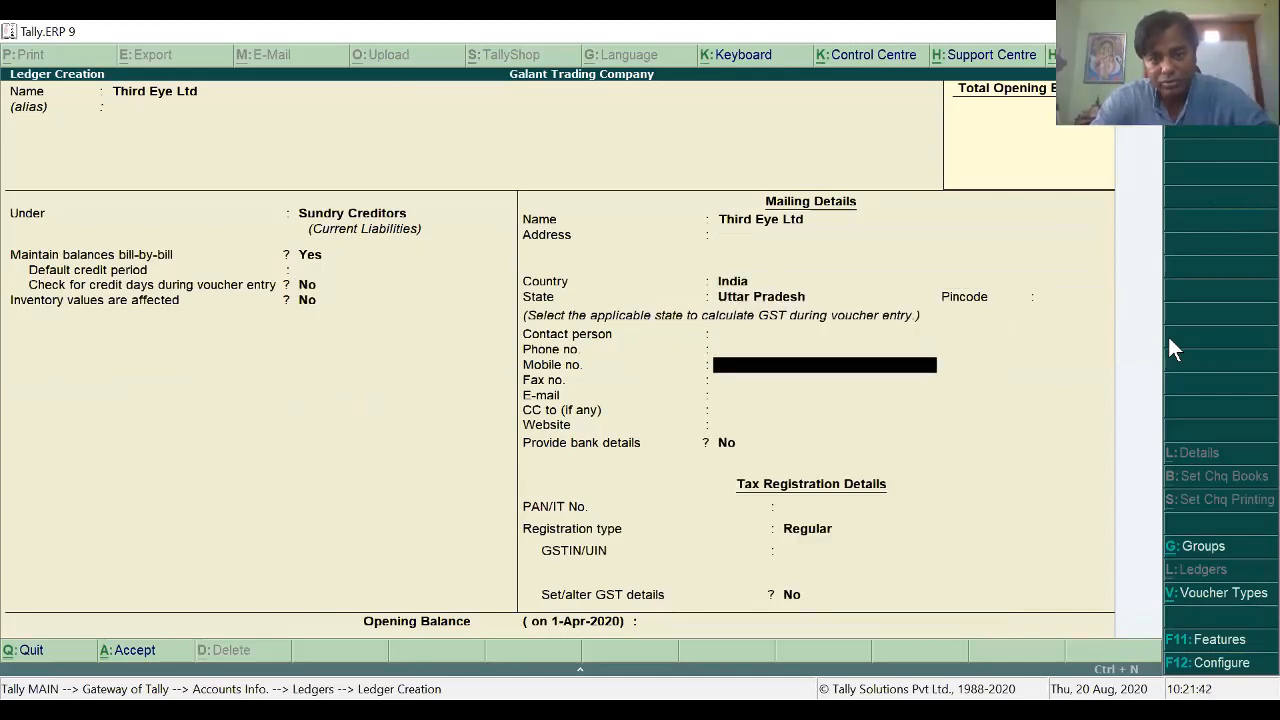
key(Return)
key(Return)
key(Return)
key(Return)
key(Return)
key(Return)
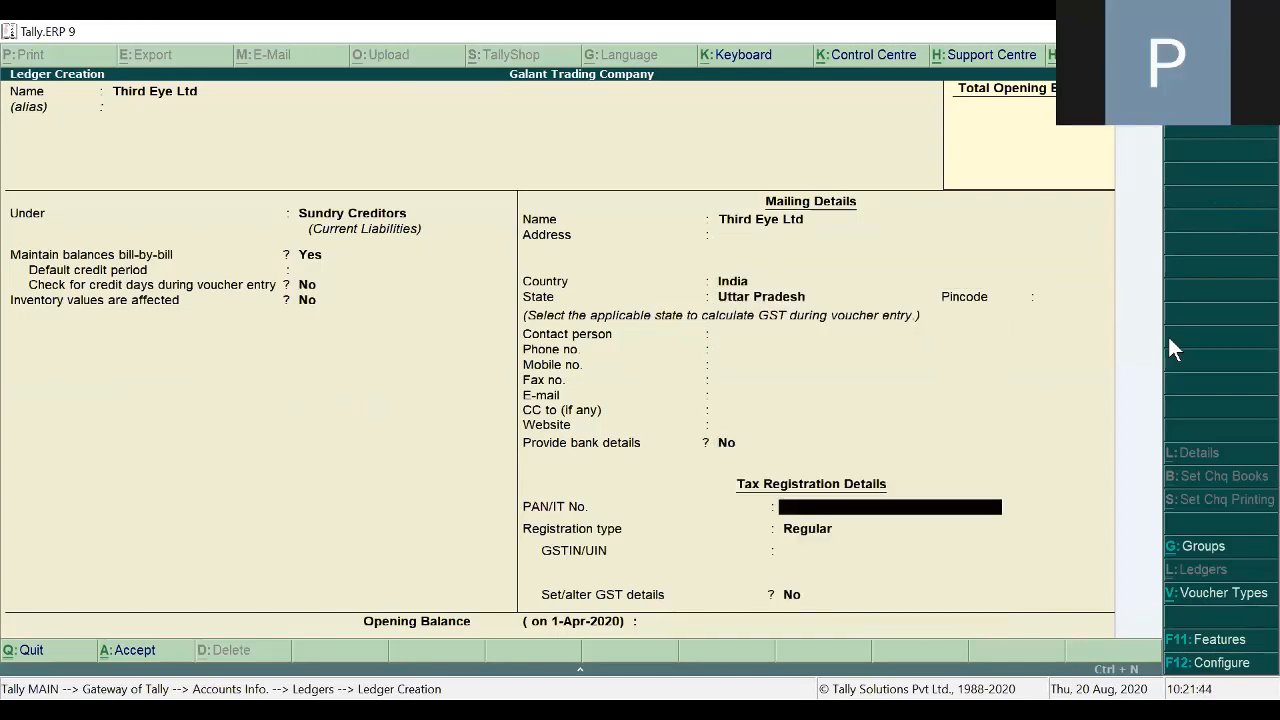
key(Return)
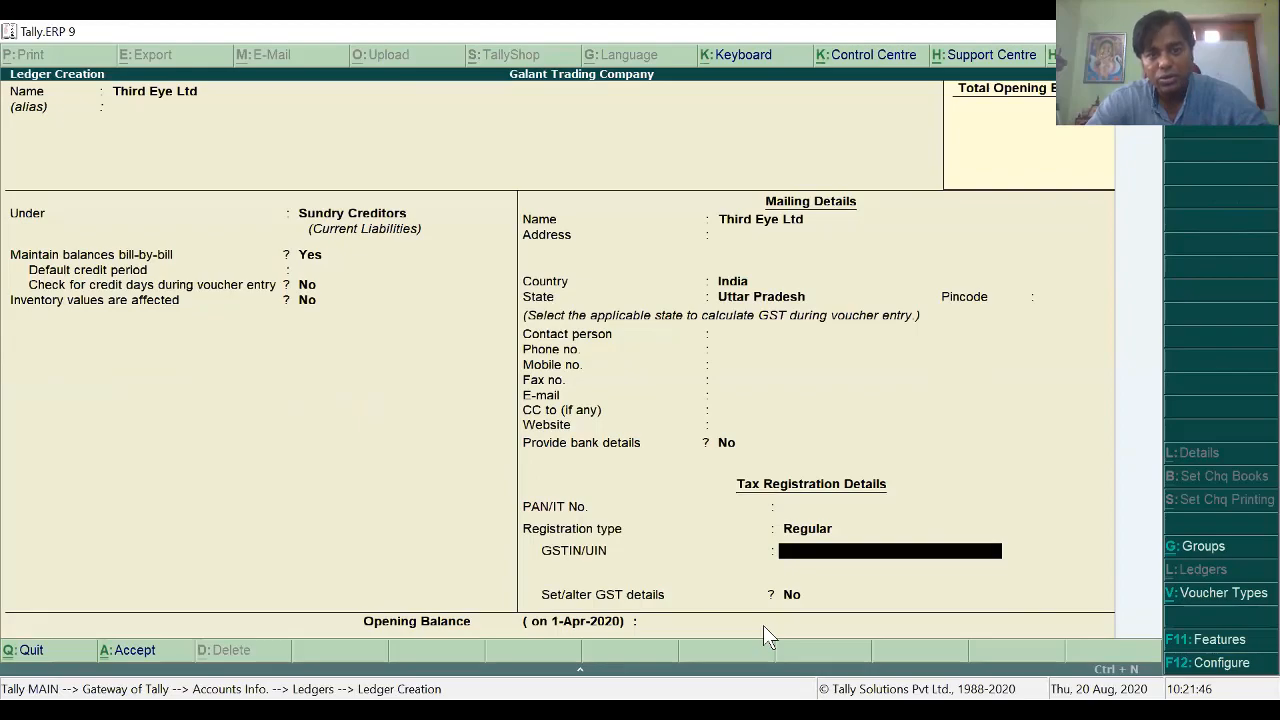
key(alt+Tab)
Step: Reread page 29's Purchase Services task, then bring up the Excel purchase workbook
scroll(645, 385, down, 1)
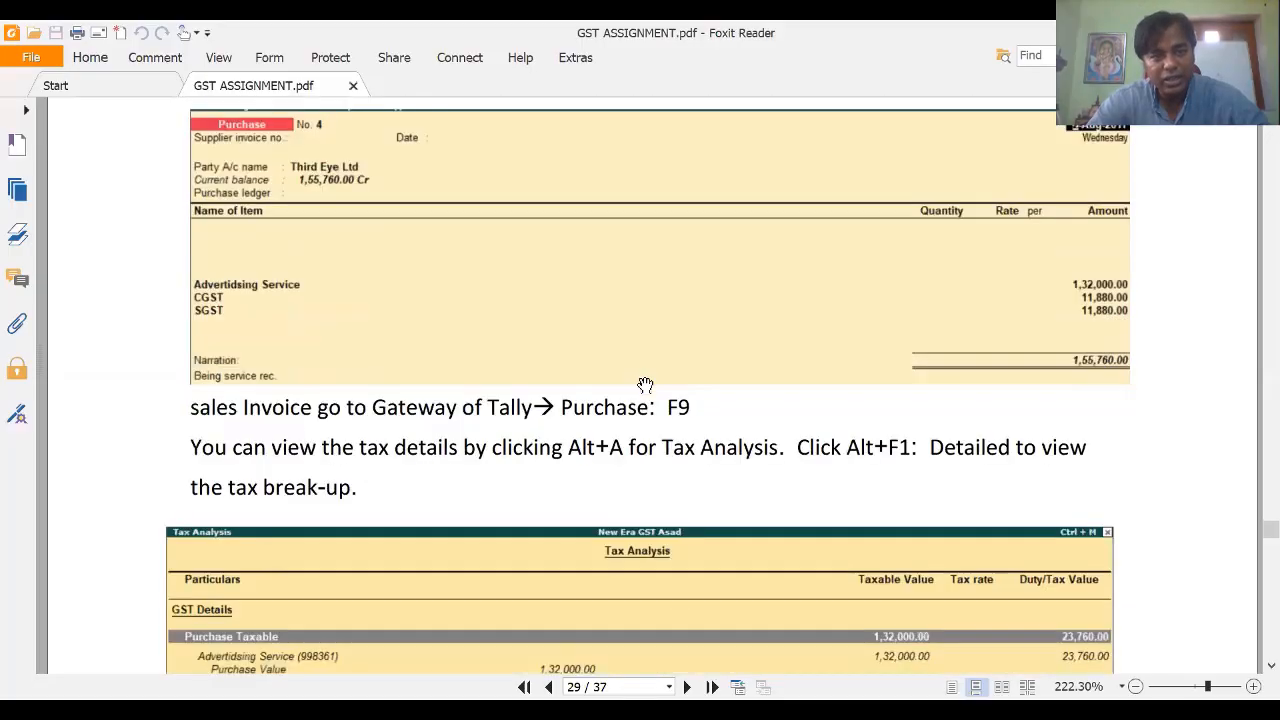
scroll(645, 385, down, 10)
scroll(645, 385, up, 5)
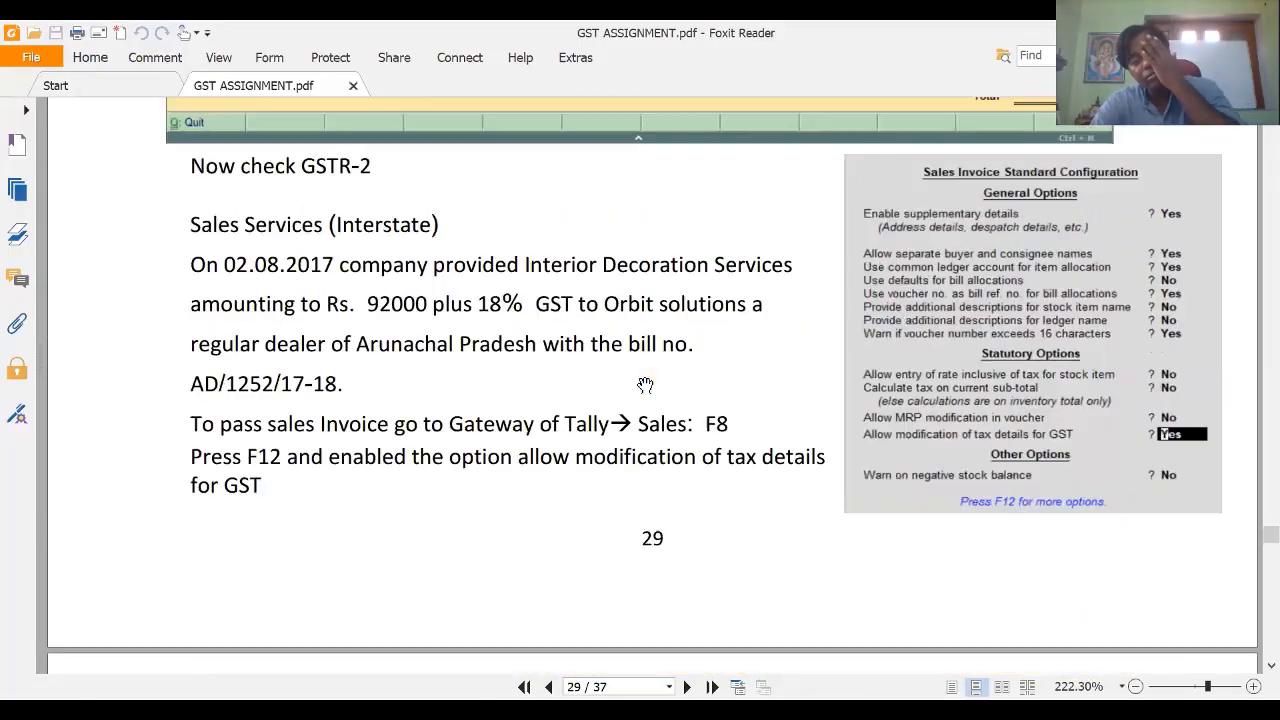
scroll(645, 385, up, 15)
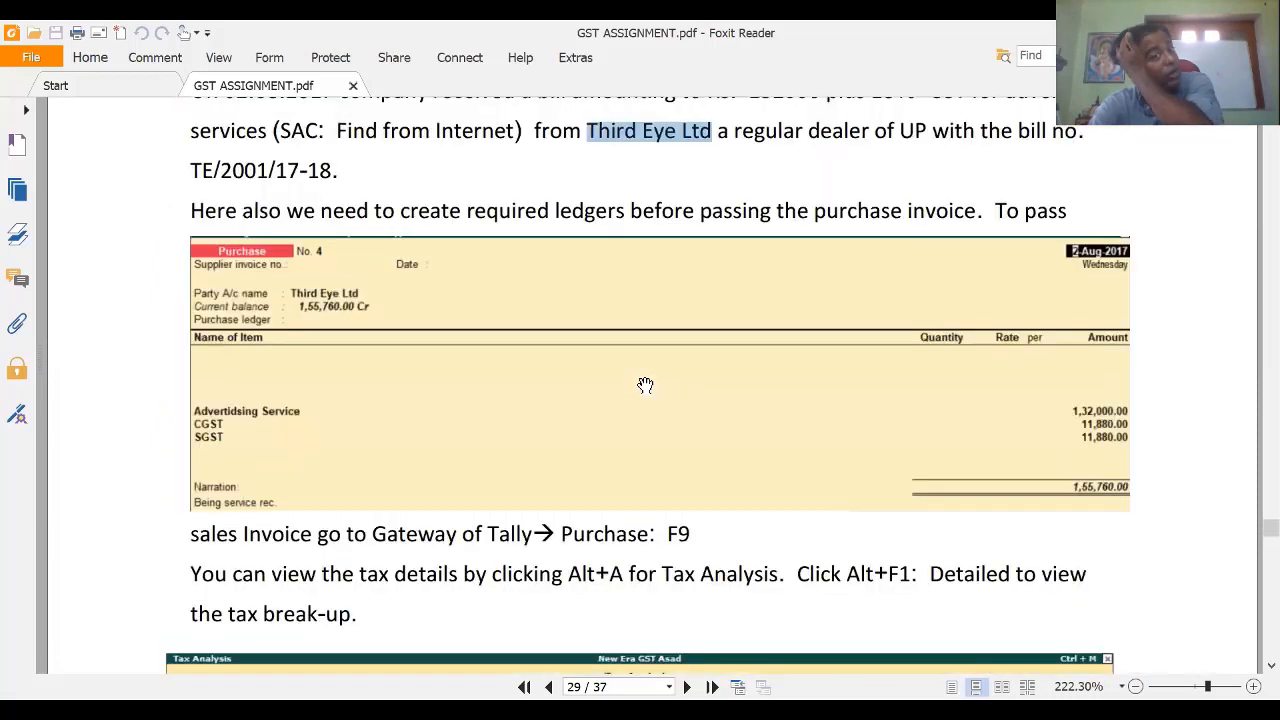
scroll(645, 385, up, 4)
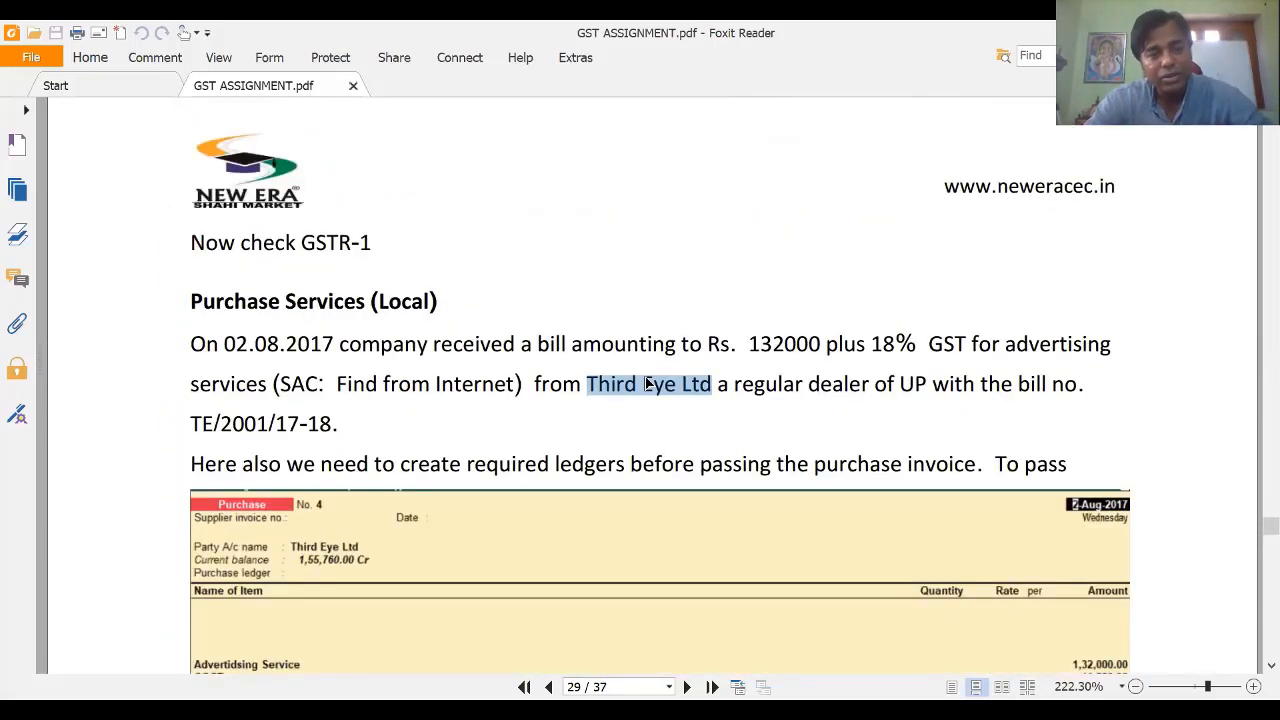
scroll(646, 385, up, 4)
key(alt+Tab)
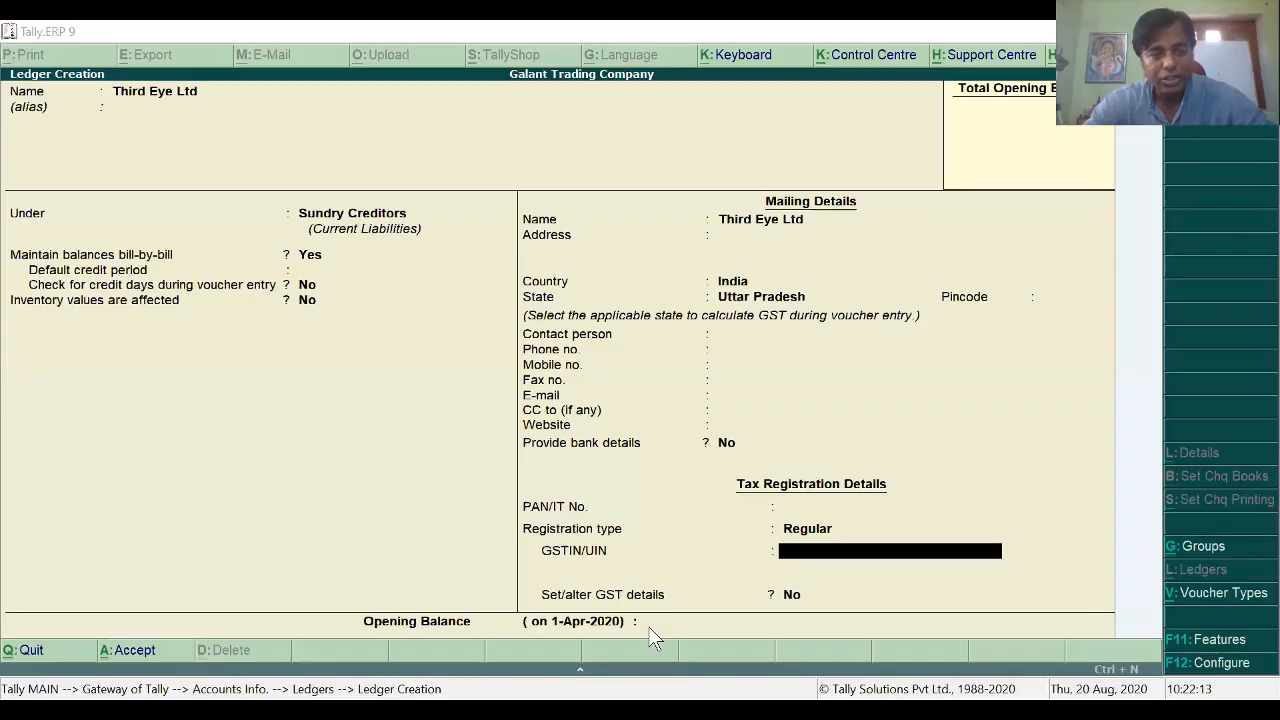
key(alt+Tab)
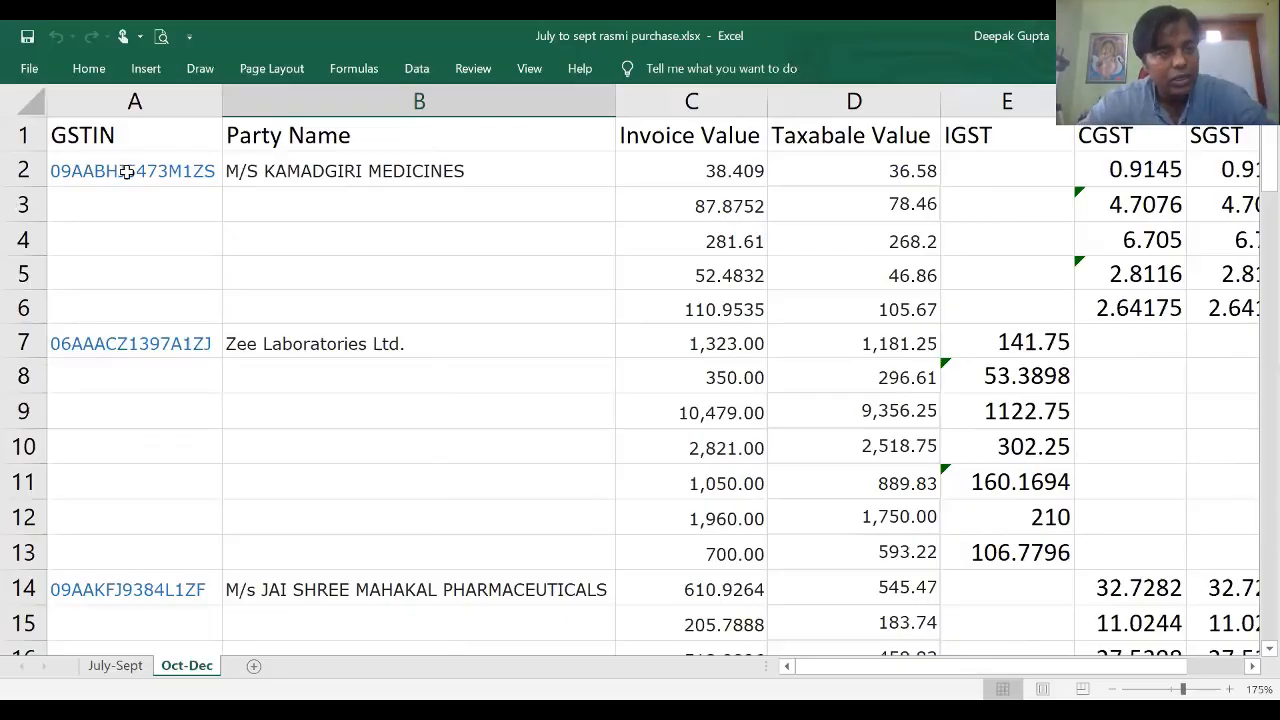
Step: Copy the first party's GSTIN from cell A2 of the Oct-Dec sheet
click(126, 171)
key(ctrl+c)
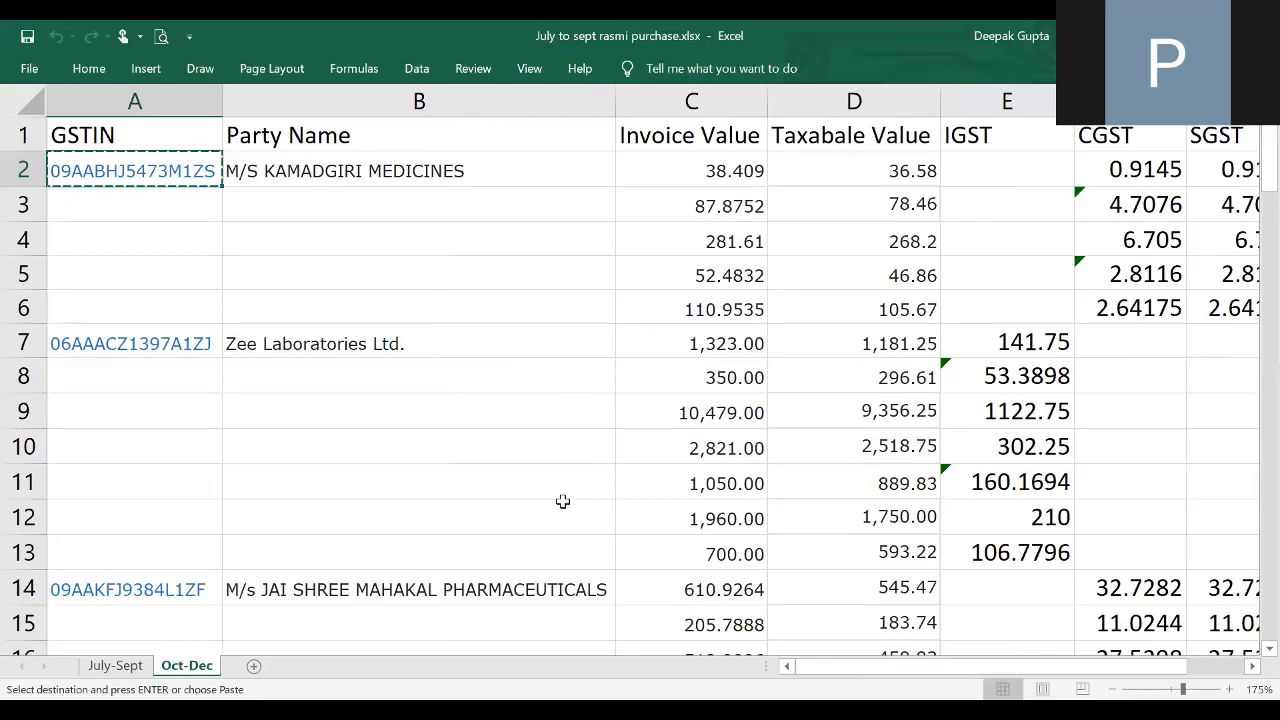
key(alt+Tab)
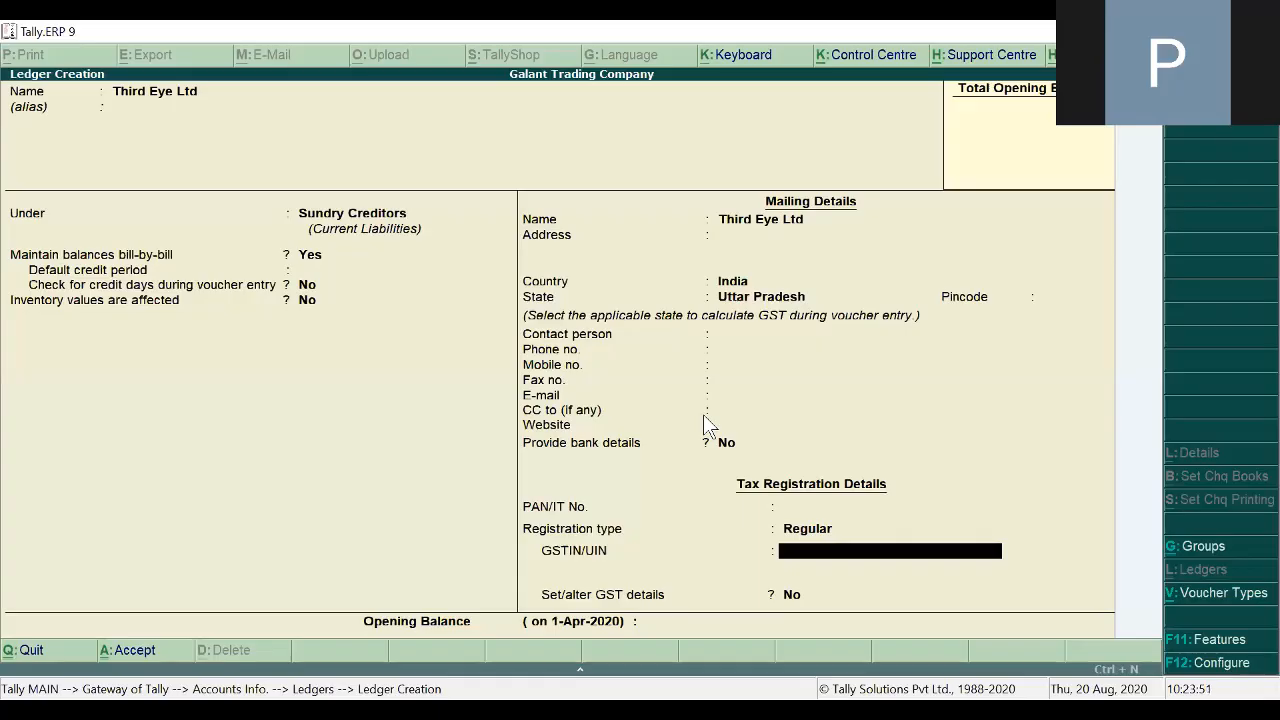
Step: Paste the copied GSTIN into Third Eye Ltd's ledger, save it, and return to the Gateway
key(ctrl+alt+v)
key(Return)
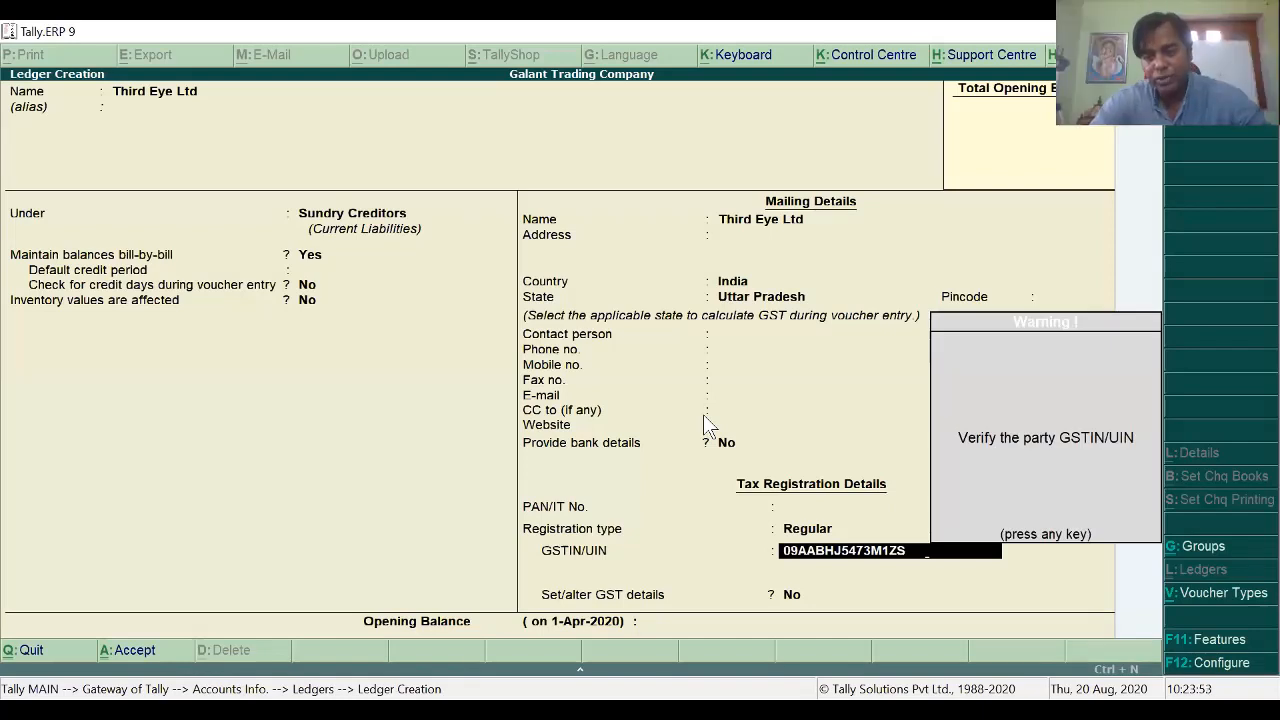
key(Return)
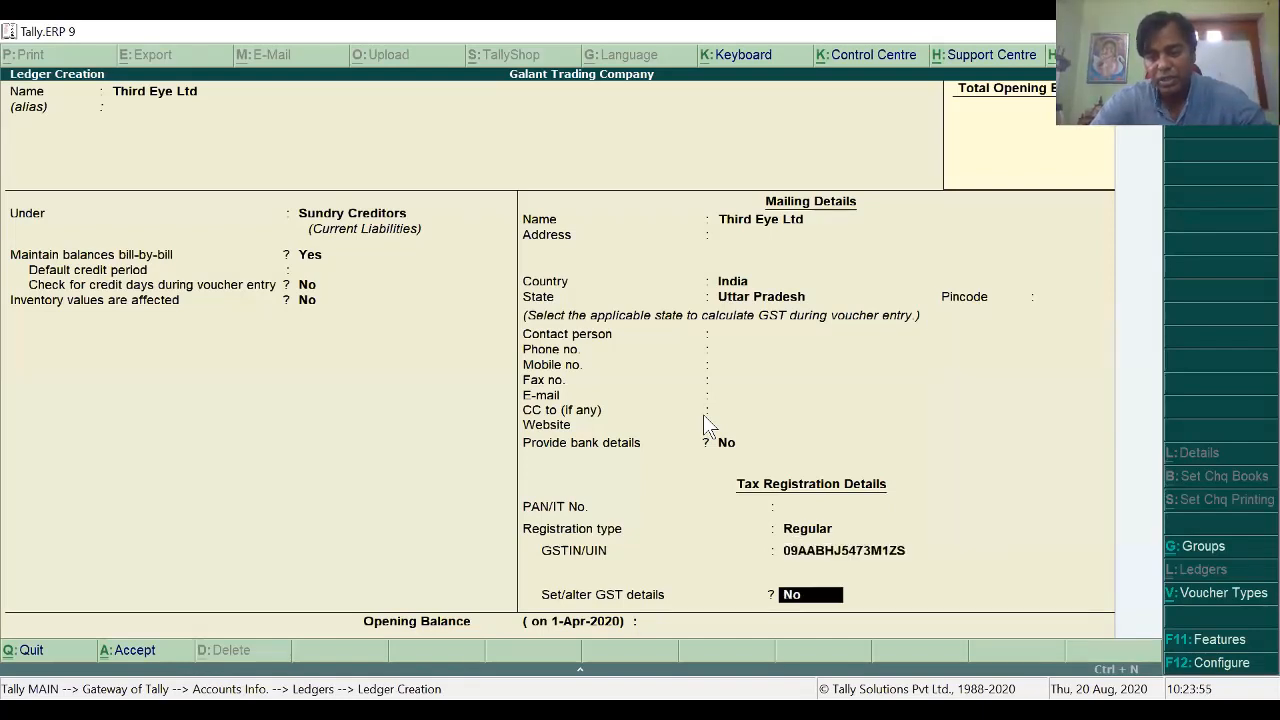
key(Up)
key(BackSpace)
key(BackSpace)
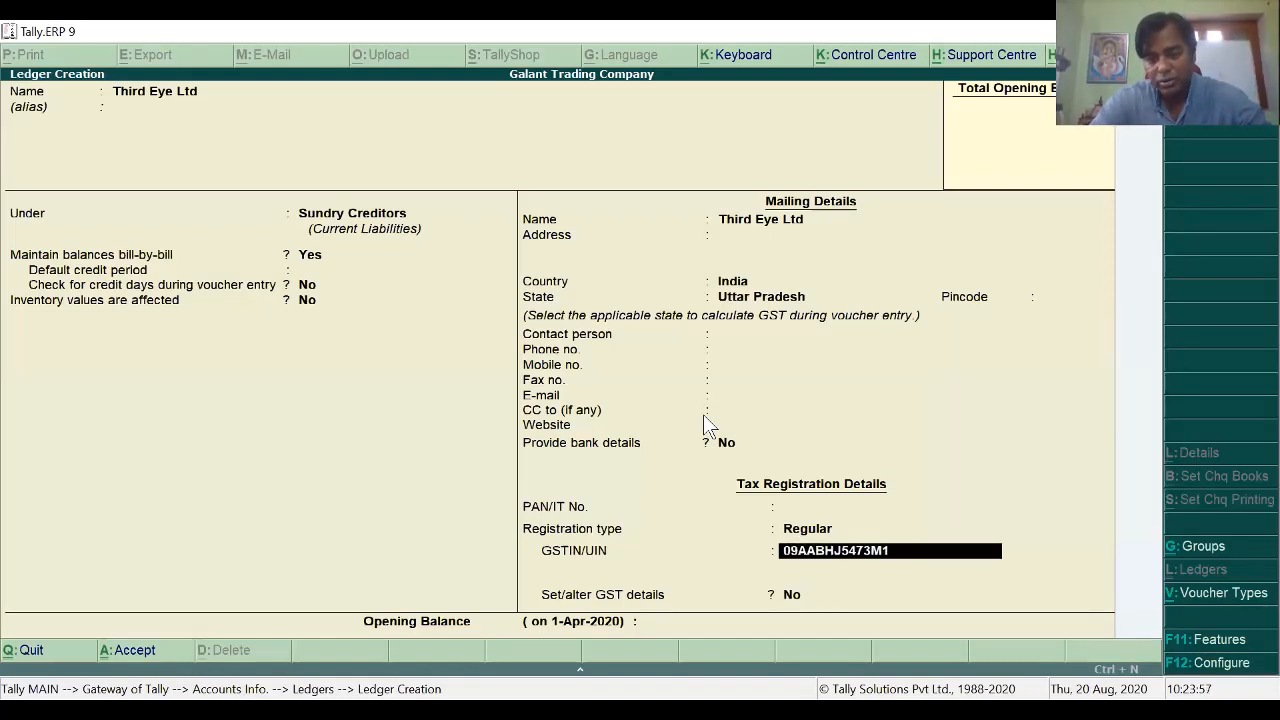
key(BackSpace)
key(BackSpace)
key(BackSpace)
key(BackSpace)
key(BackSpace)
key(BackSpace)
key(BackSpace)
key(BackSpace)
key(BackSpace)
key(BackSpace)
key(BackSpace)
key(BackSpace)
key(BackSpace)
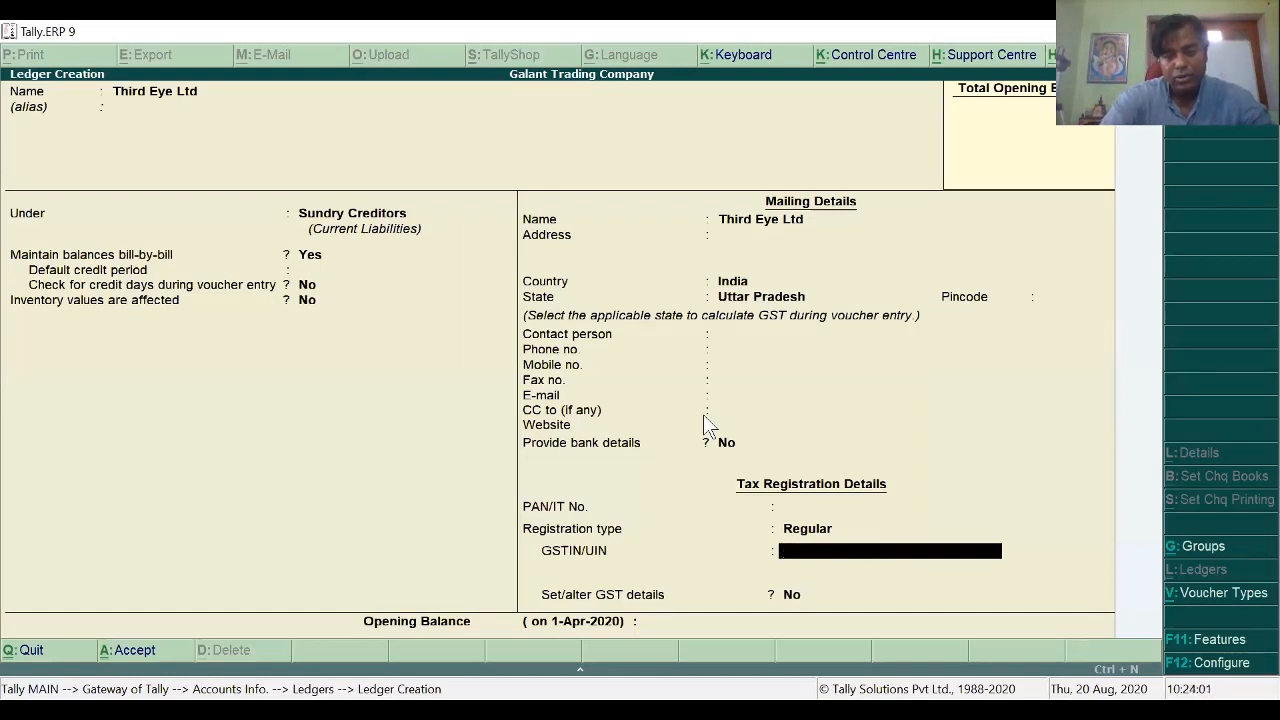
key(ctrl+alt+v)
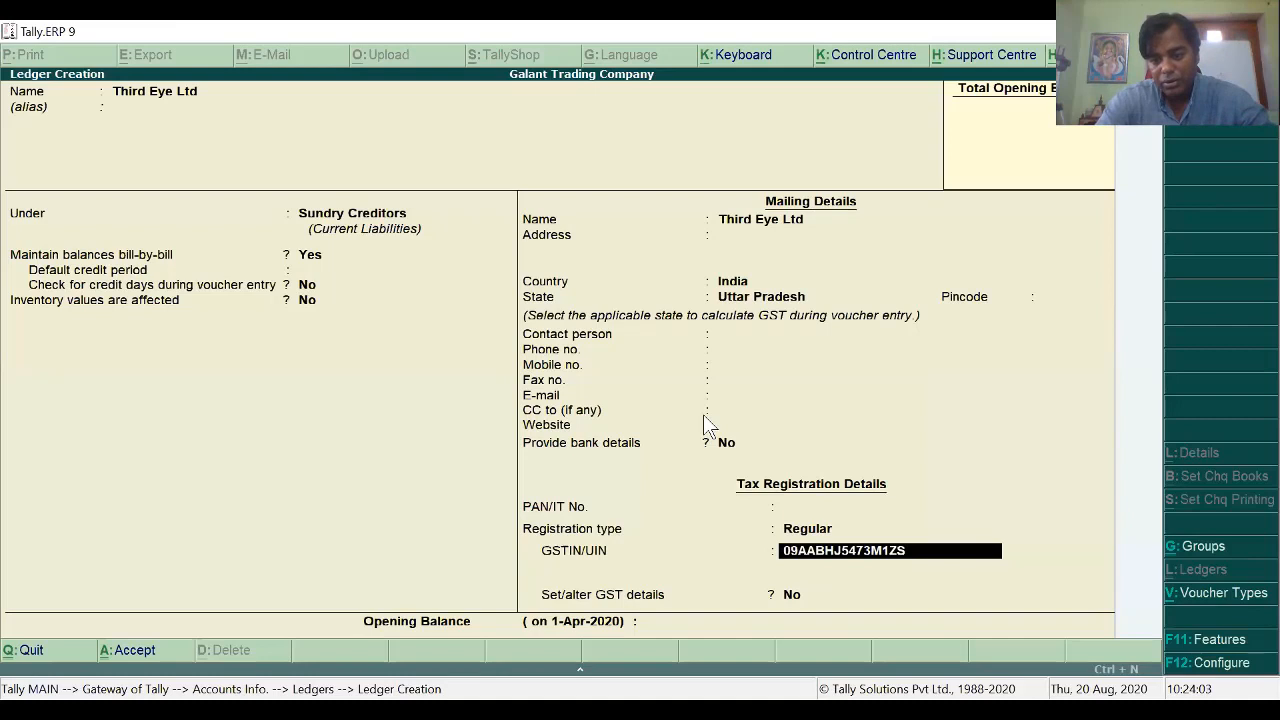
key(Return)
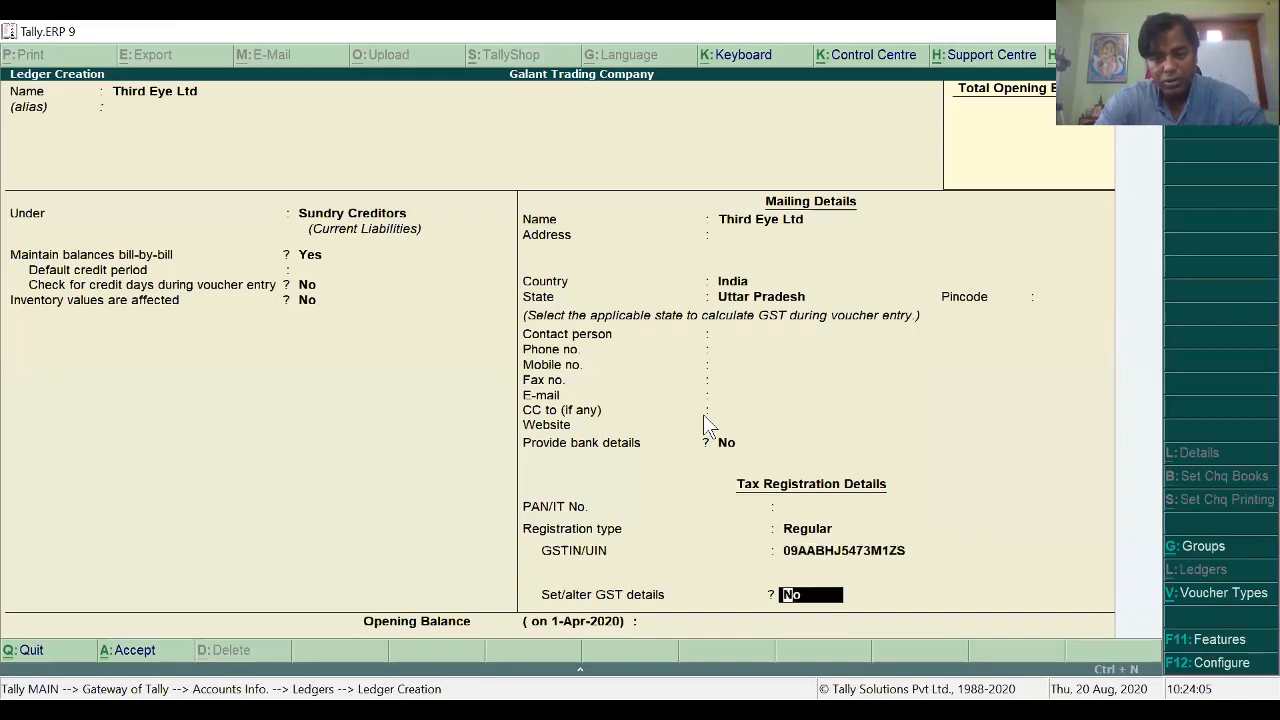
key(Return)
key(Return)
key(Return)
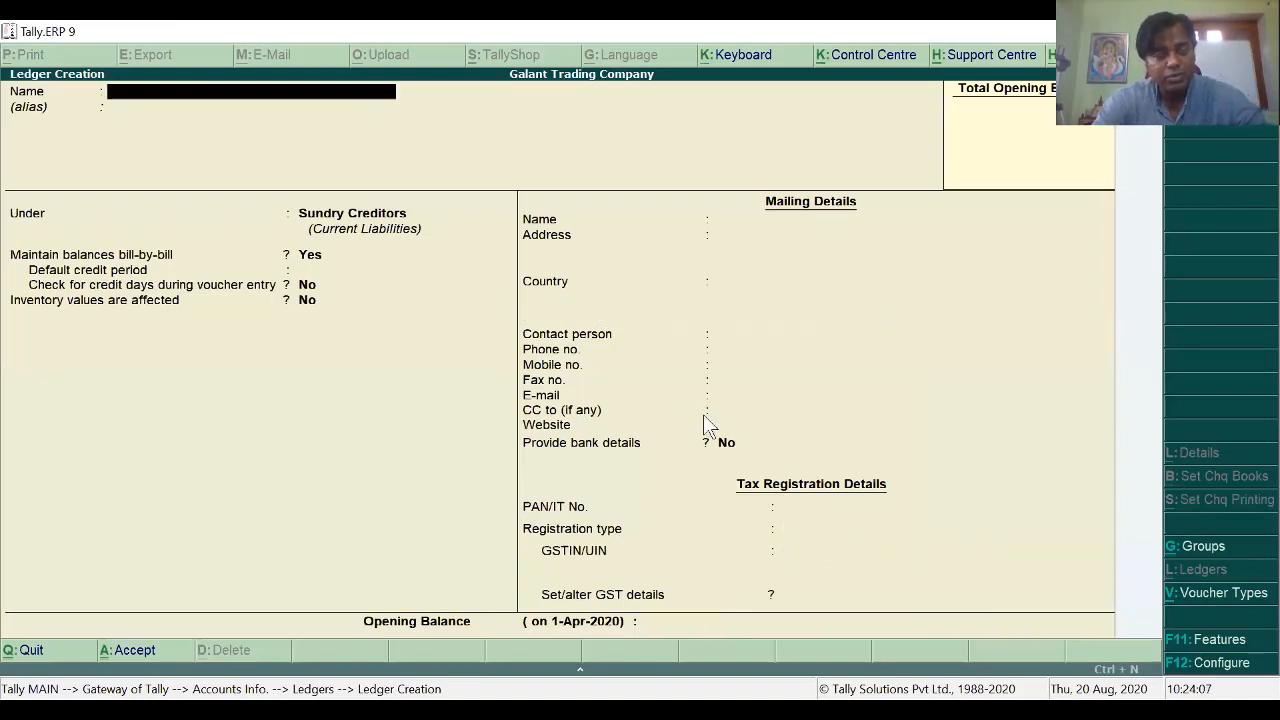
key(Escape)
key(Escape)
key(Escape)
key(Escape)
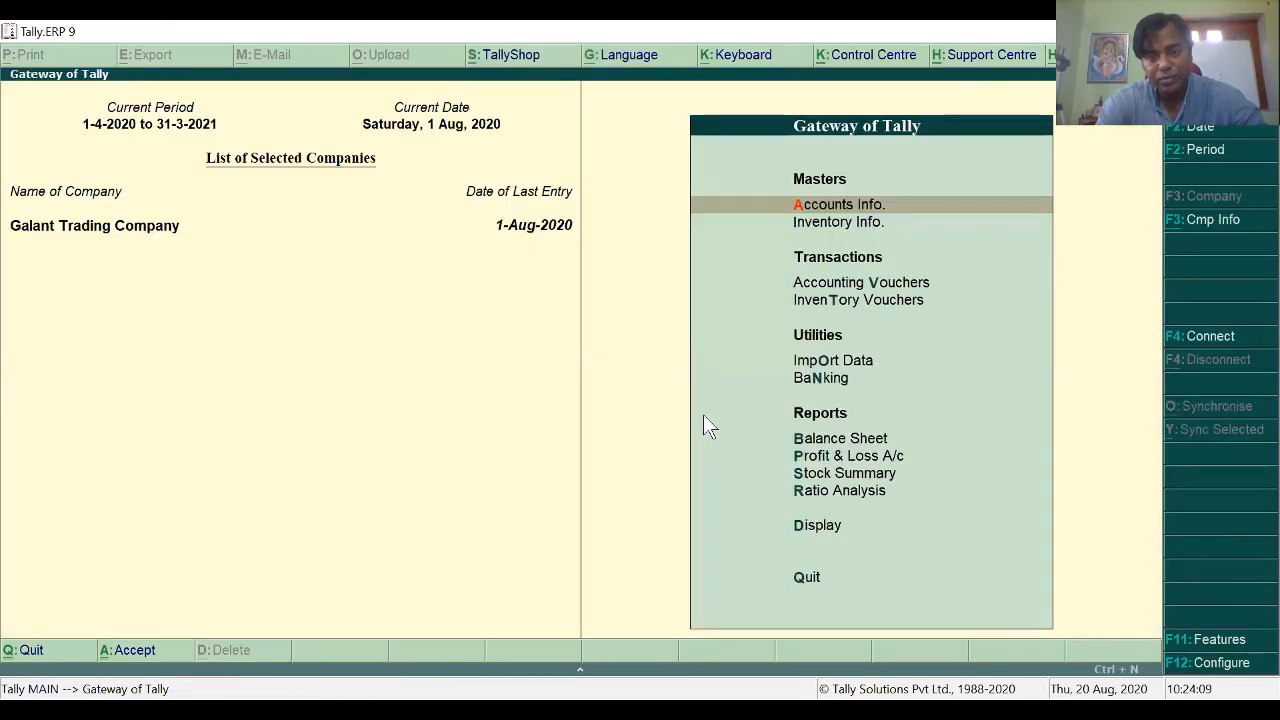
Step: Start blank Purchase voucher No. 1, then bring up the GST assignment PDF's purchase example
key(v)
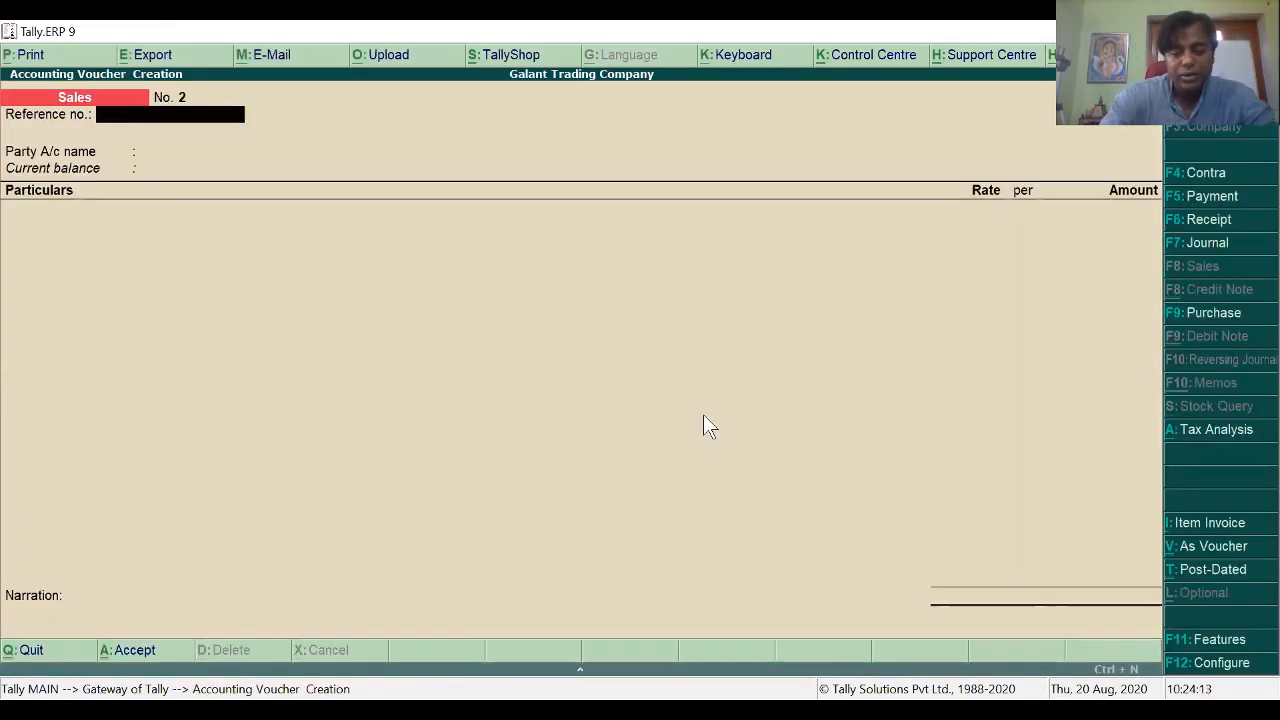
key(F9)
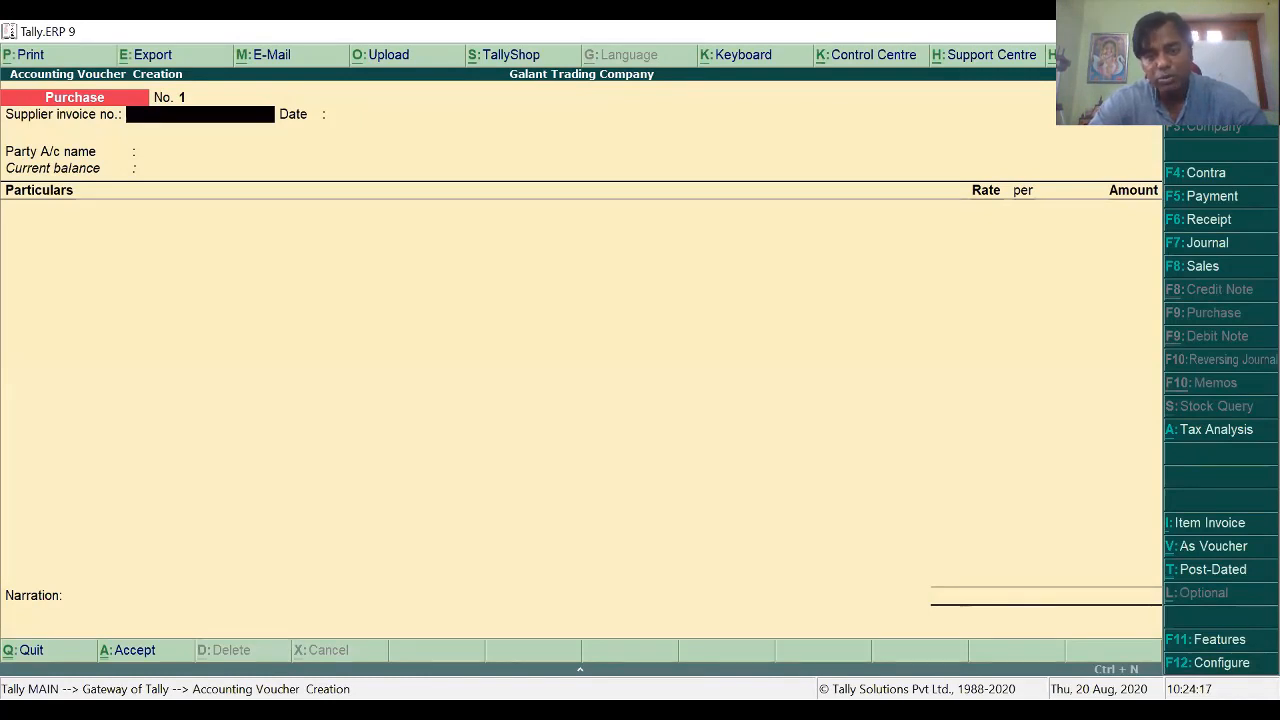
key(alt+Tab)
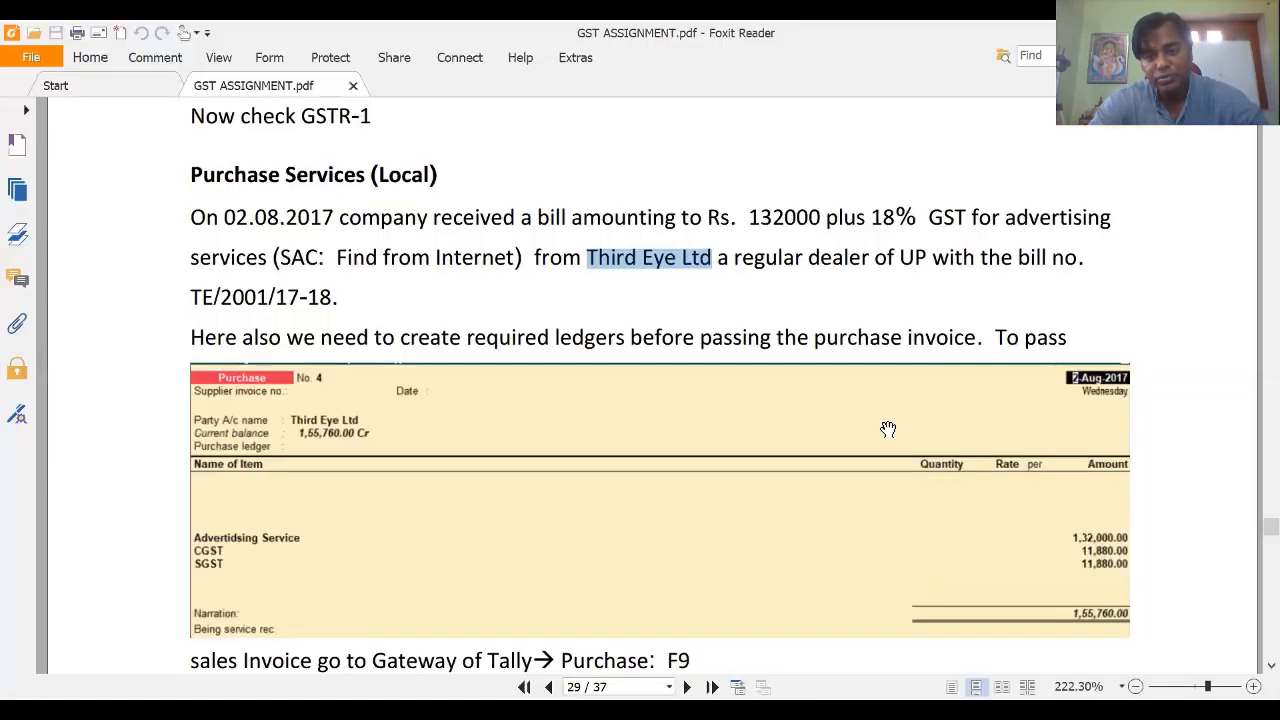
Step: Take bill number TE/2001/17-18 from the PDF as the supplier invoice number, changing the year to 20-21
click(793, 235)
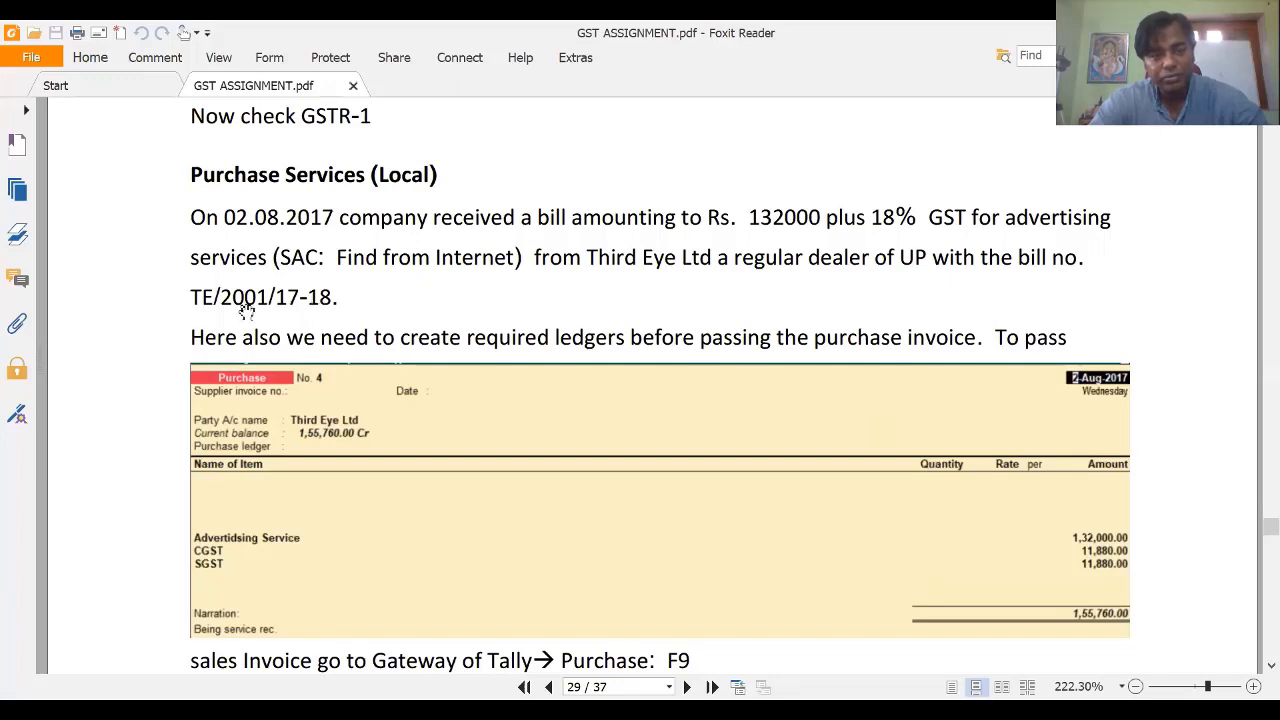
drag(190, 297, 333, 297)
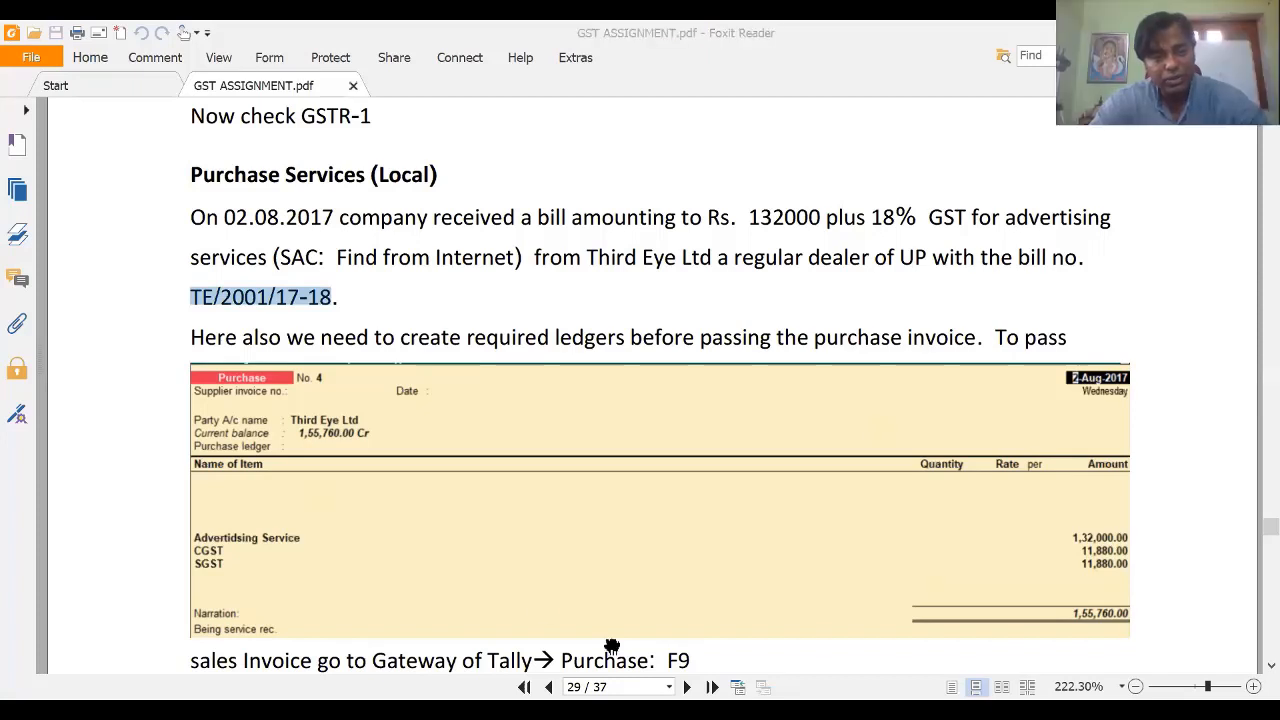
text(20-)
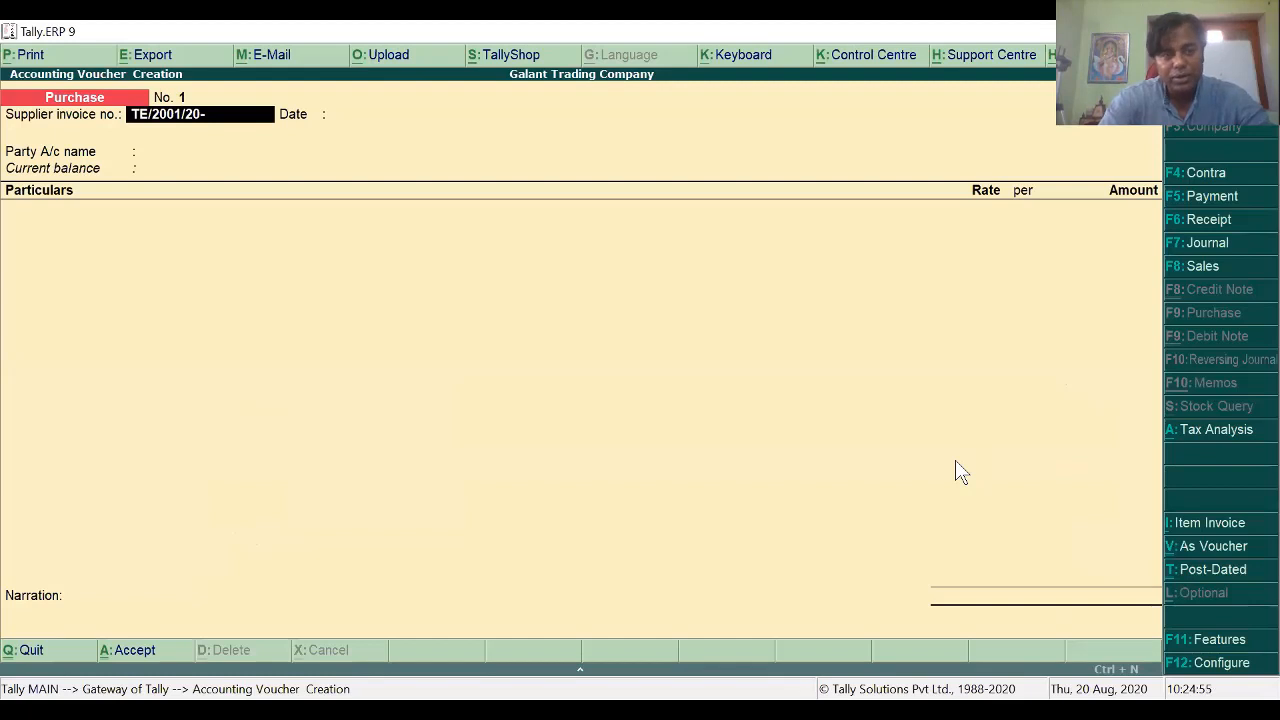
text(21)
Step: Finish supplier invoice number TE/2001/20-21 and set the voucher date to 2-Aug-2020
key(BackSpace)
key(Return)
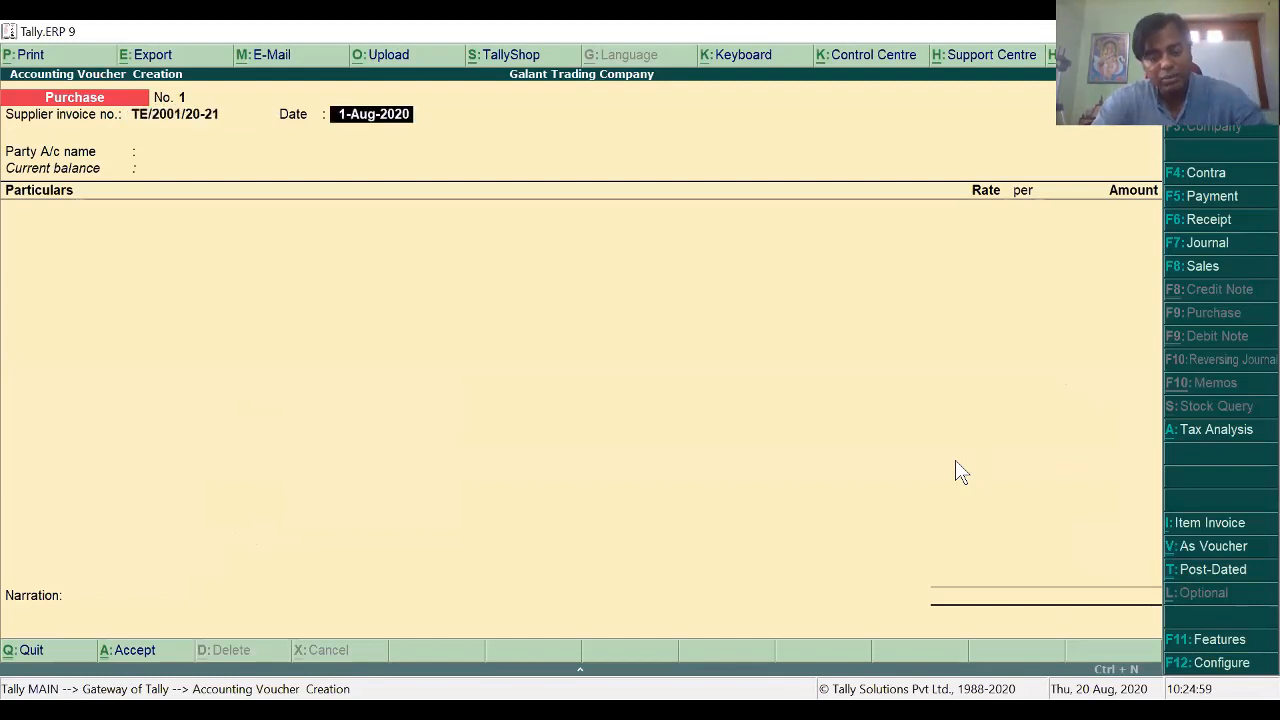
key(F2)
key(Return)
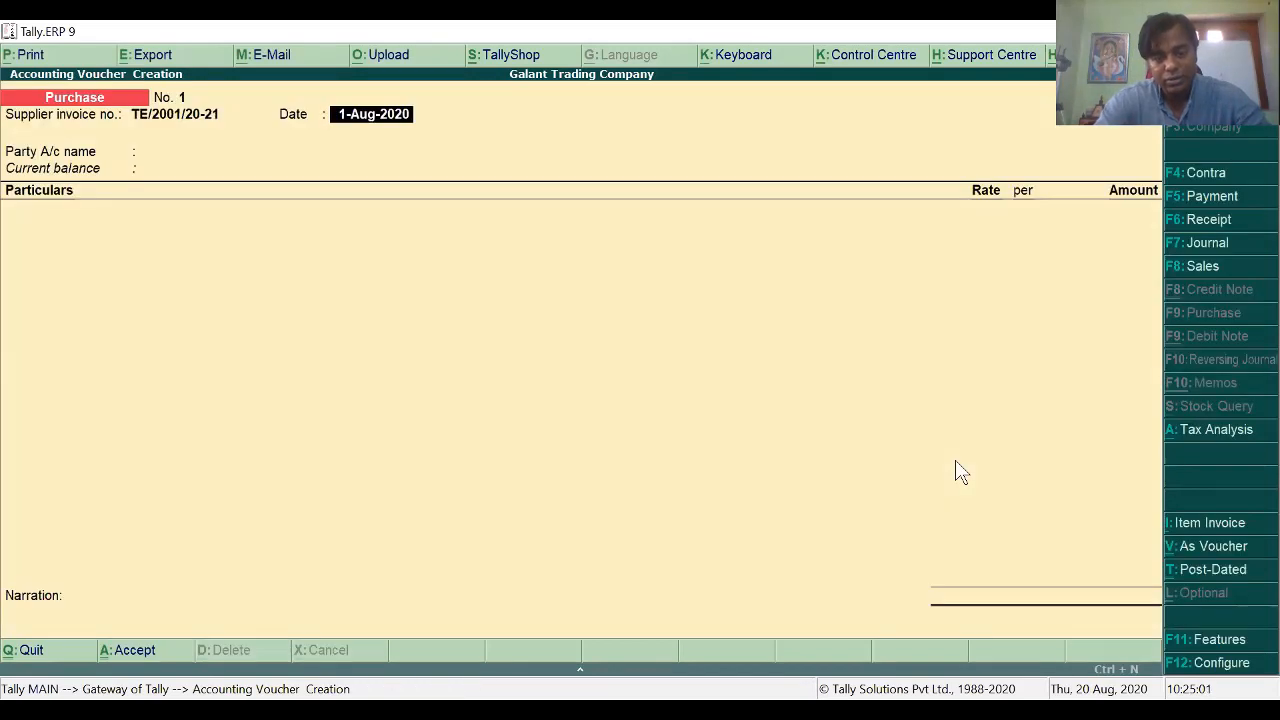
text(2-8)
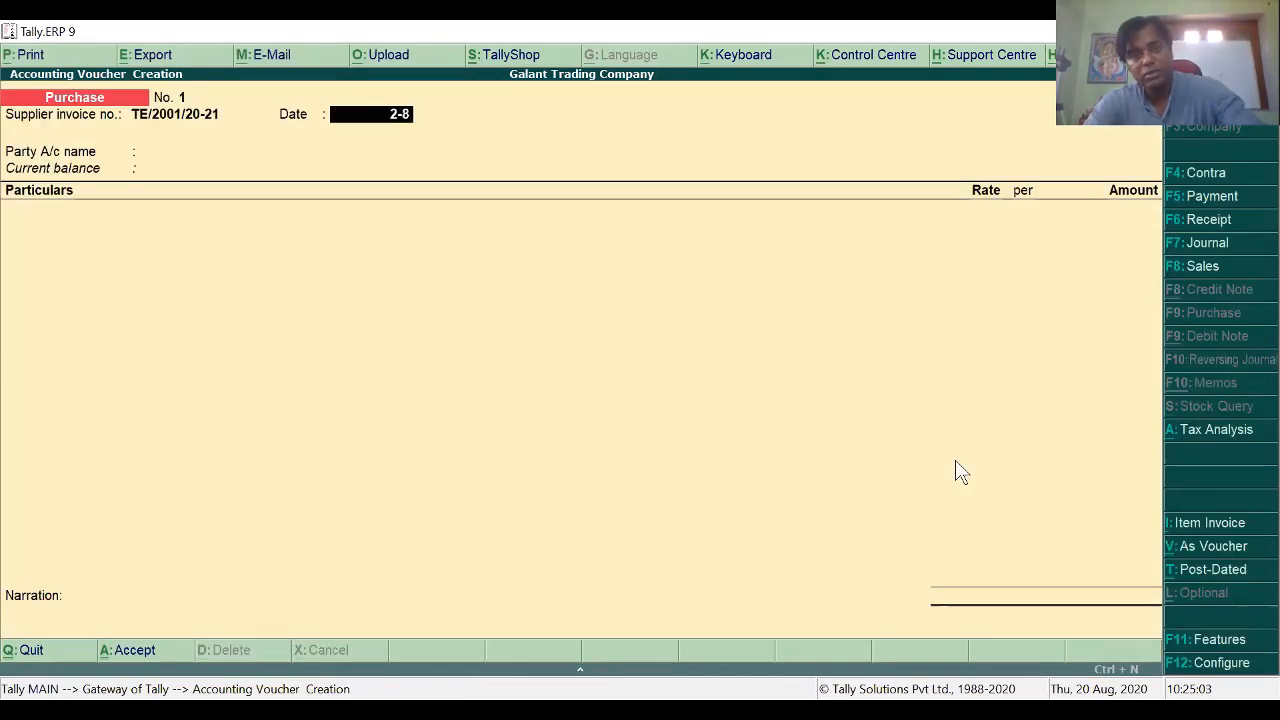
key(Return)
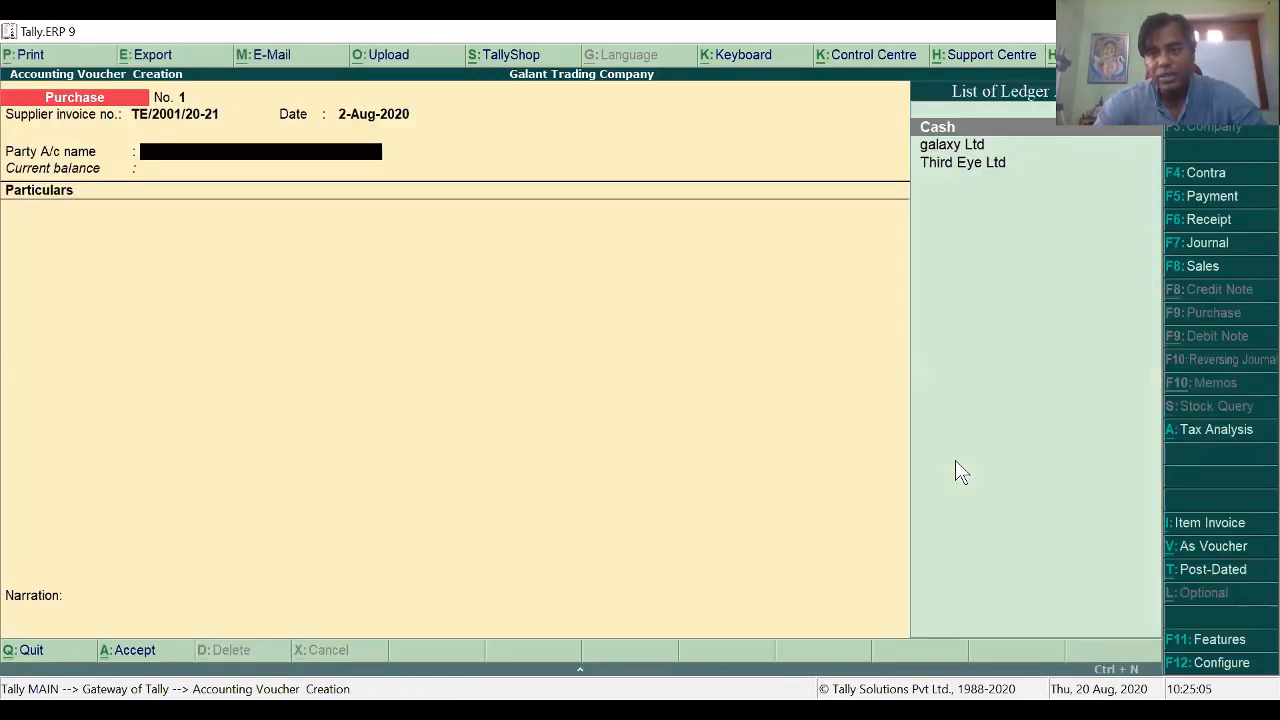
Step: Choose Third Eye Ltd as party, accept its party details, and find the advertising Service ledger
key(Down)
key(Down)
key(Return)
key(Return)
key(Return)
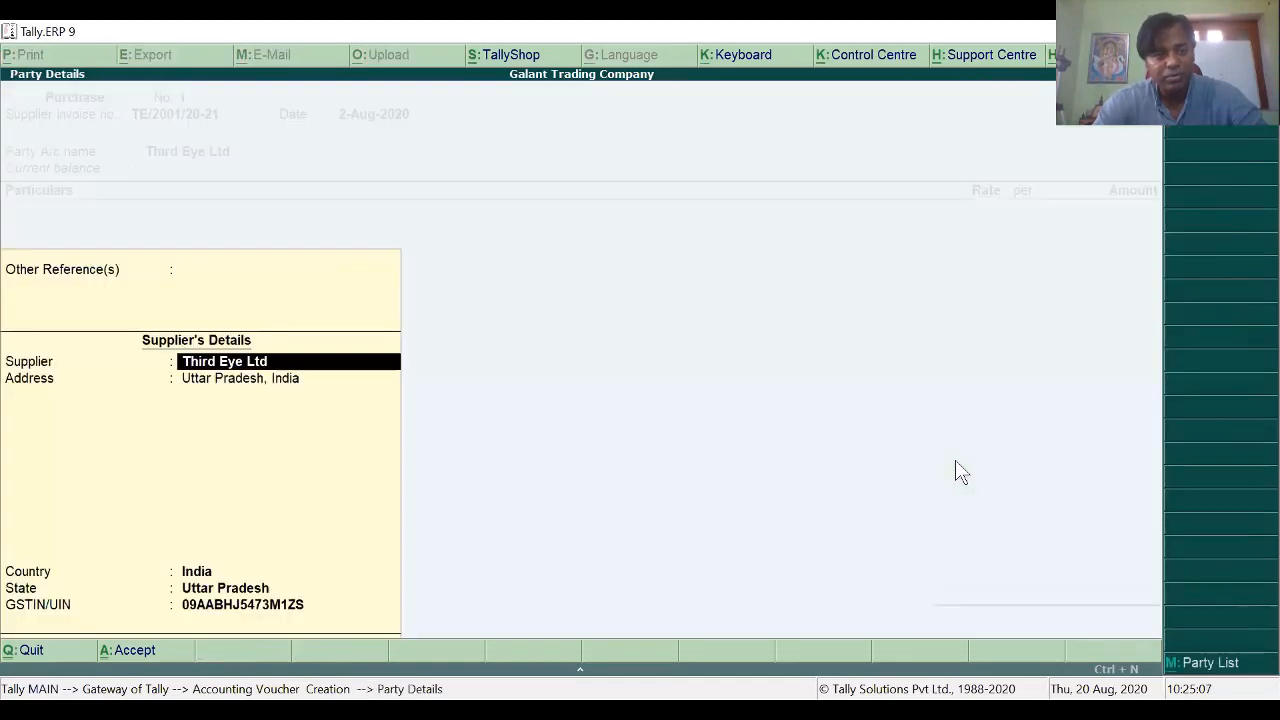
key(Return)
key(Return)
key(Return)
key(Return)
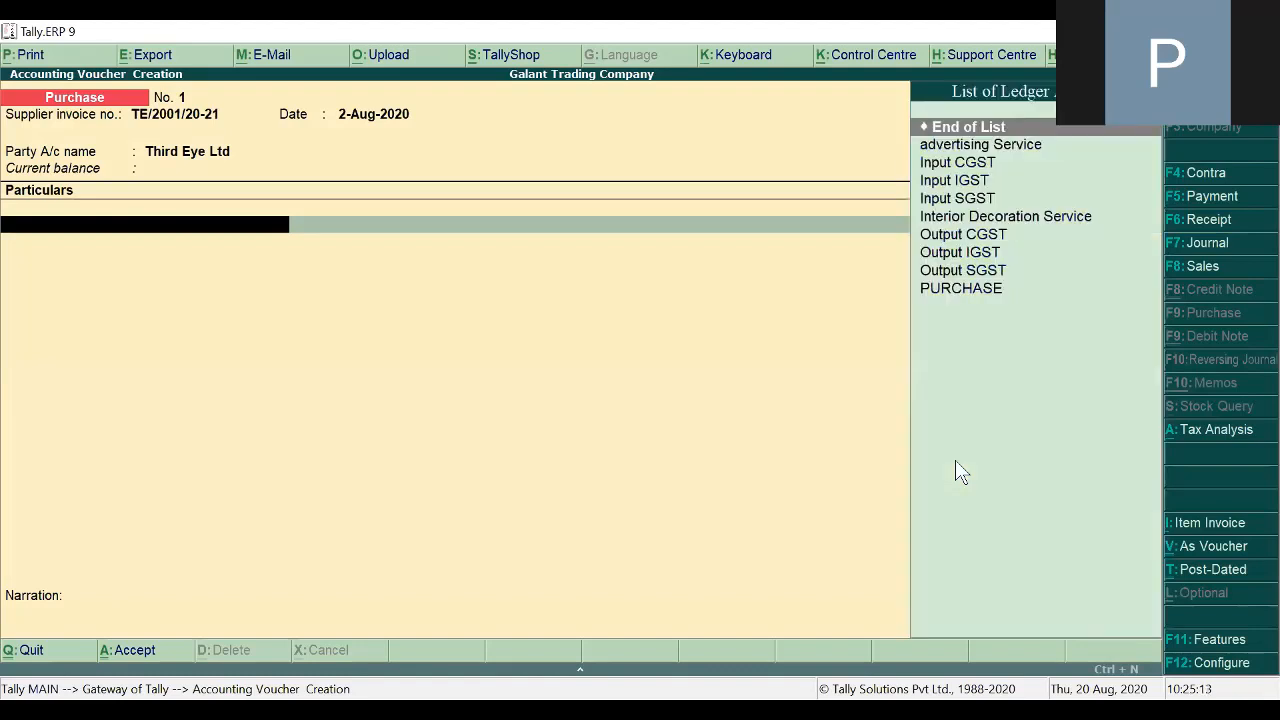
key(Down)
key(Down)
key(Down)
key(Down)
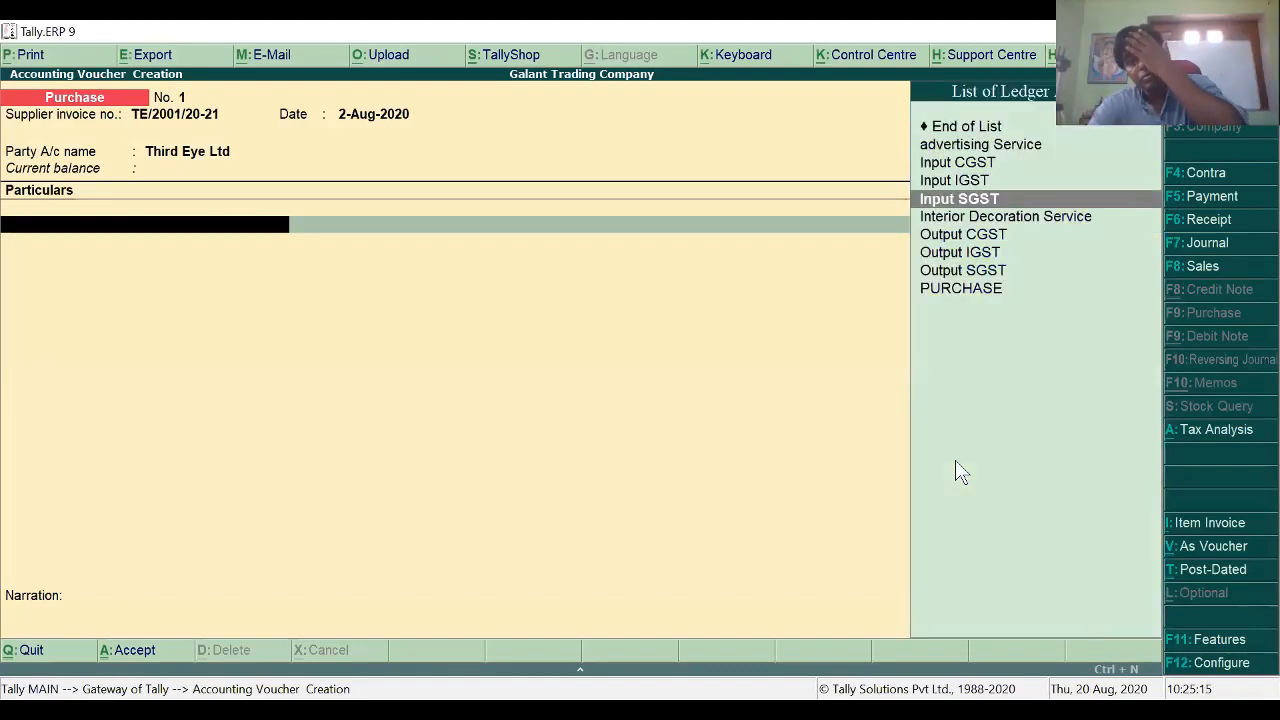
key(Up)
key(Up)
key(Up)
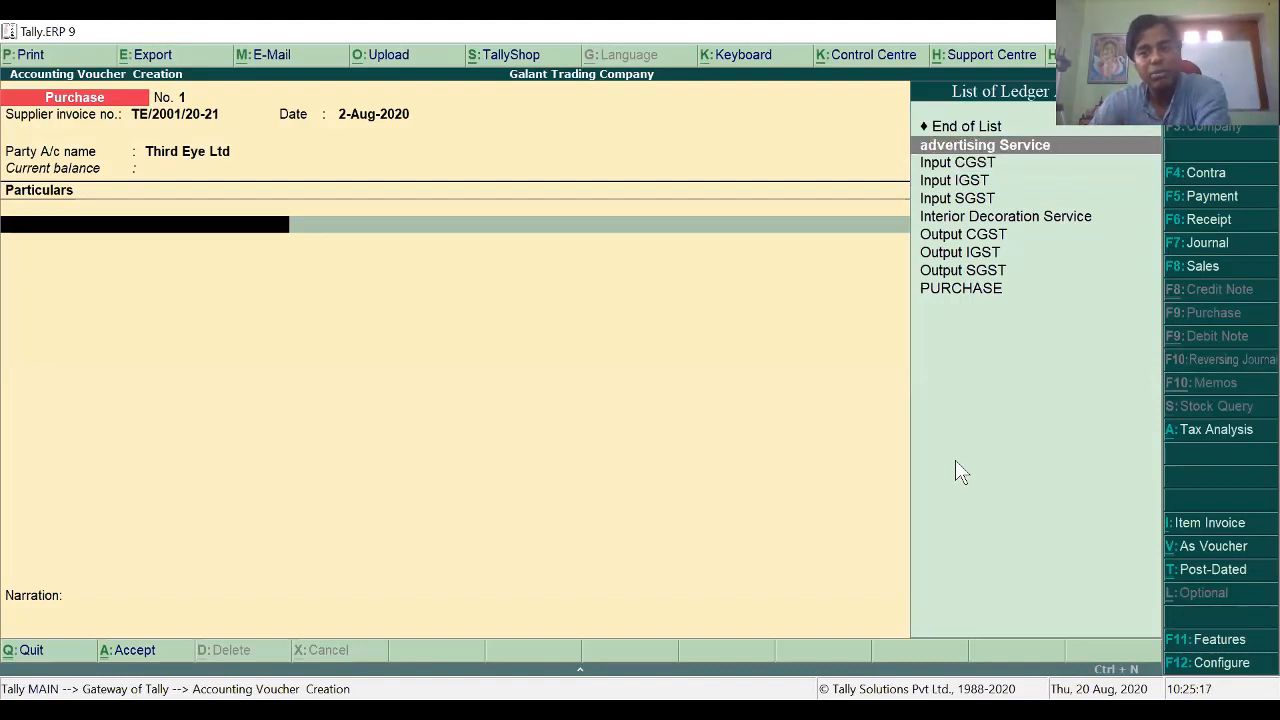
Step: Add advertising Service as the first particular, then check the PDF for the Rs. 132000 bill amount
key(Return)
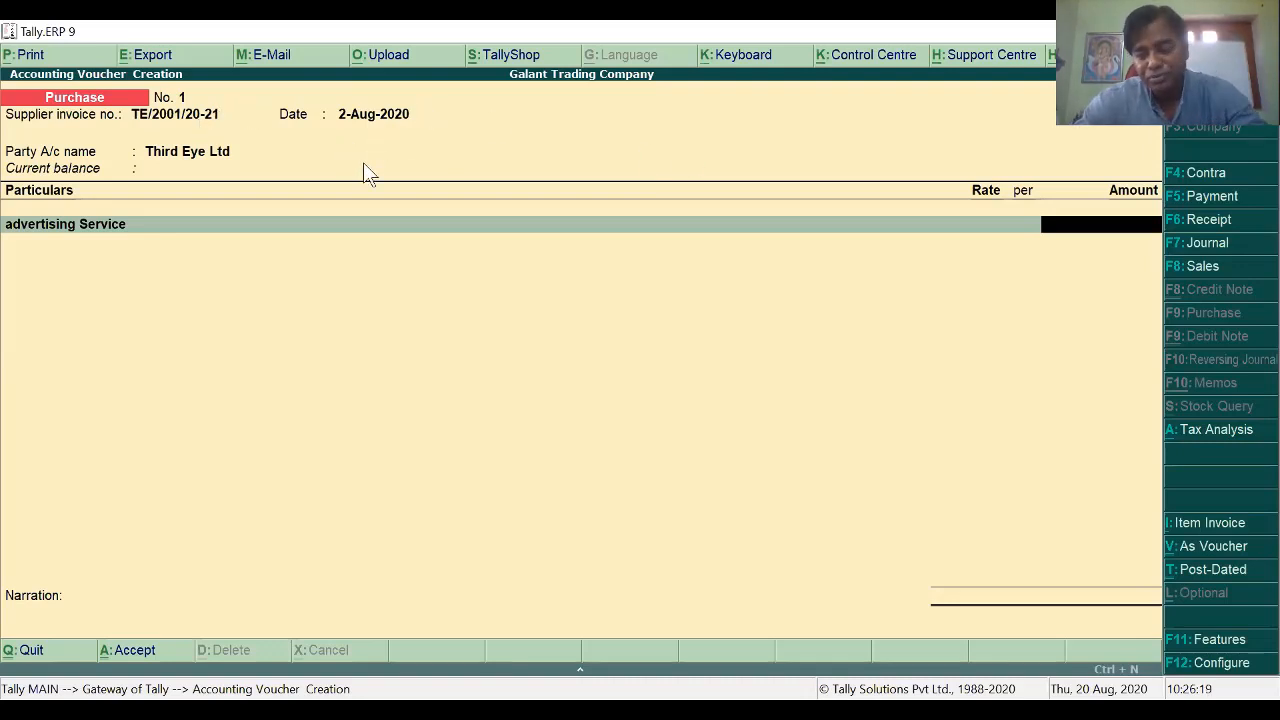
key(Return)
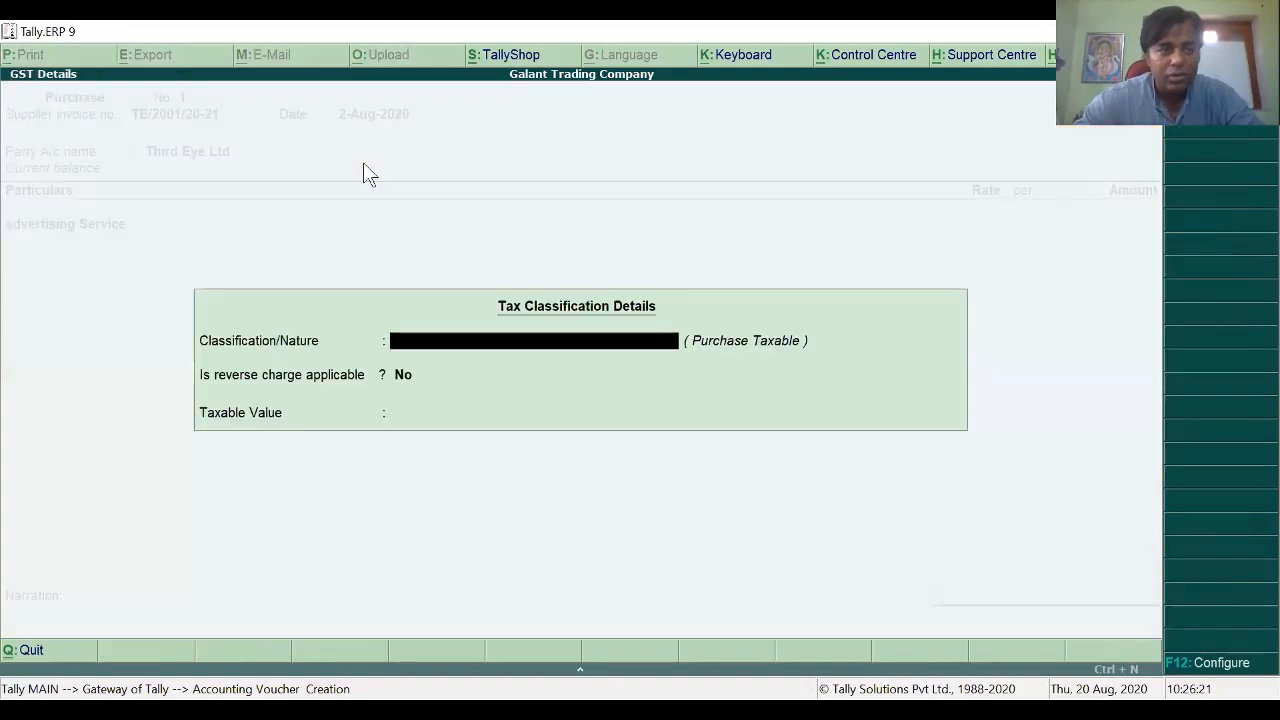
key(Escape)
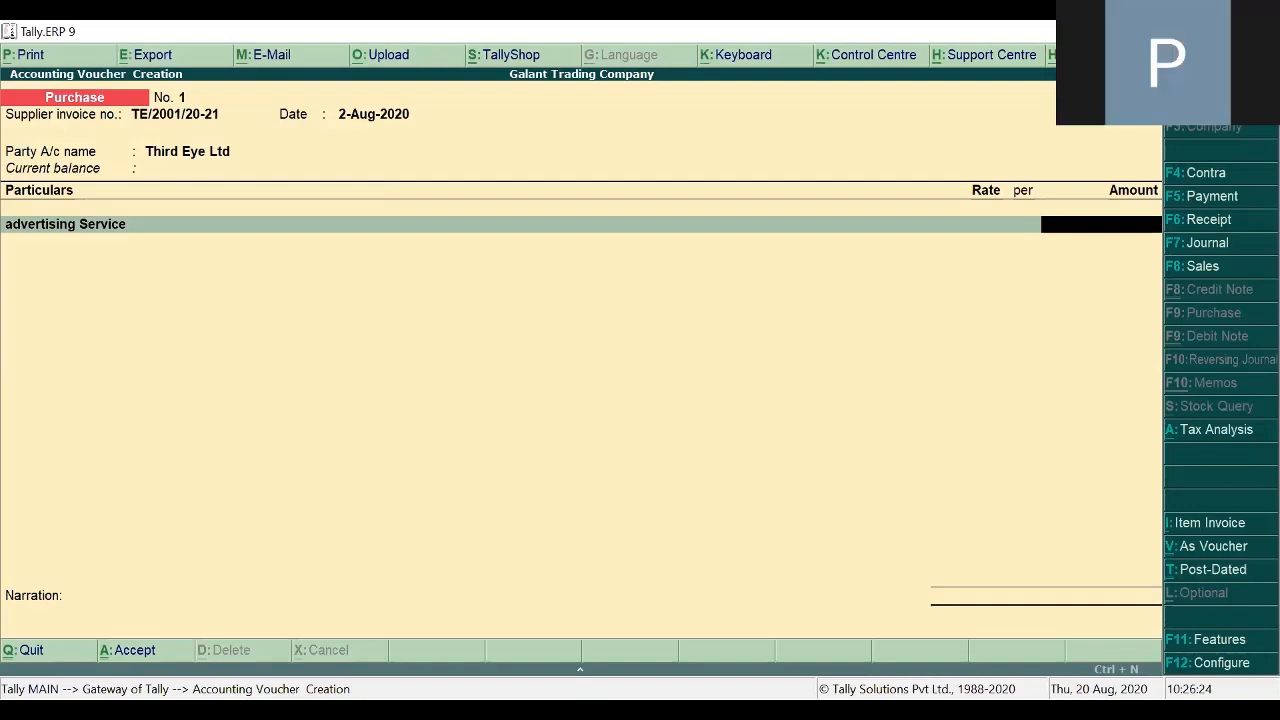
key(alt+Tab)
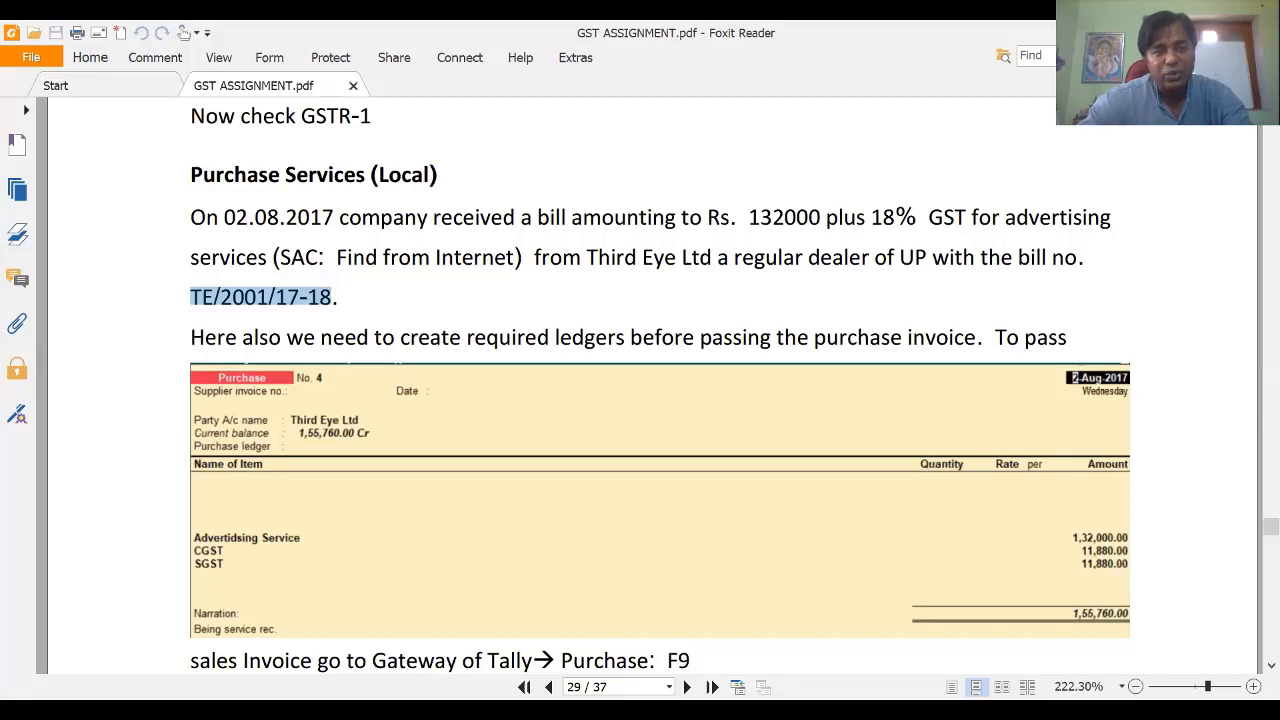
Step: Enter 132000 as the advertising Service amount with tax classification Not Applicable
key(alt+Tab)
text(132000)
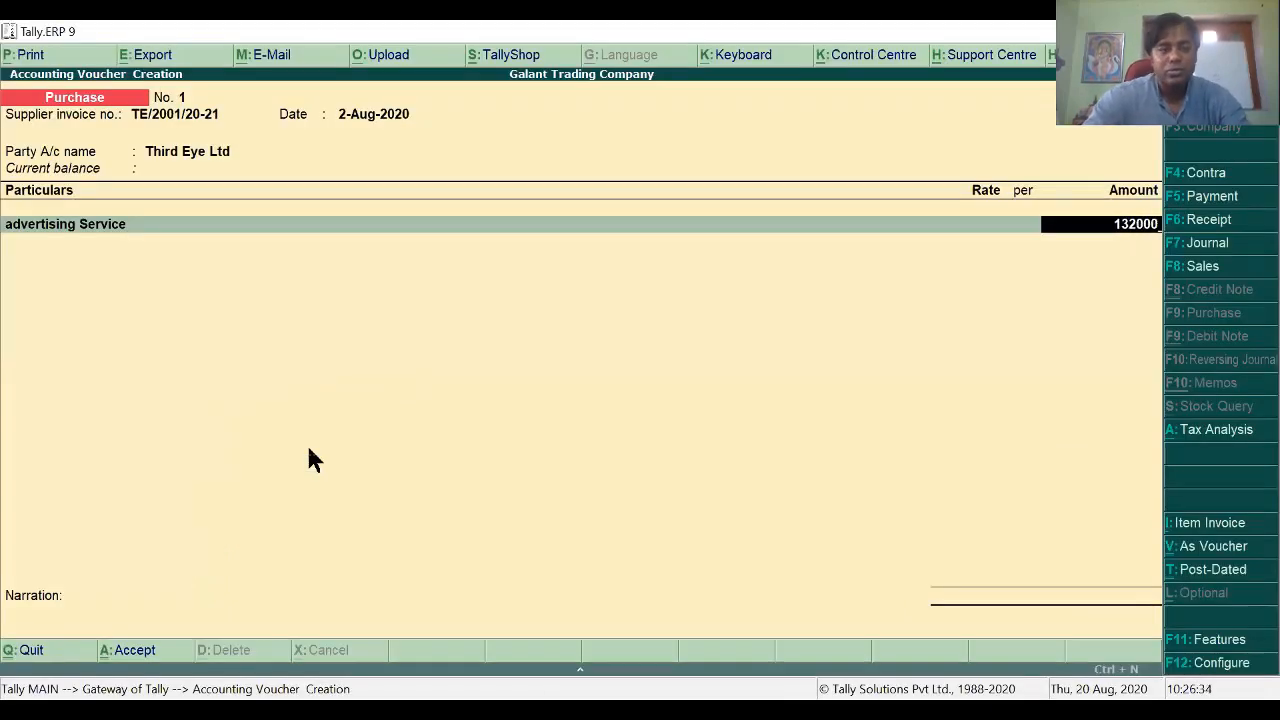
key(Return)
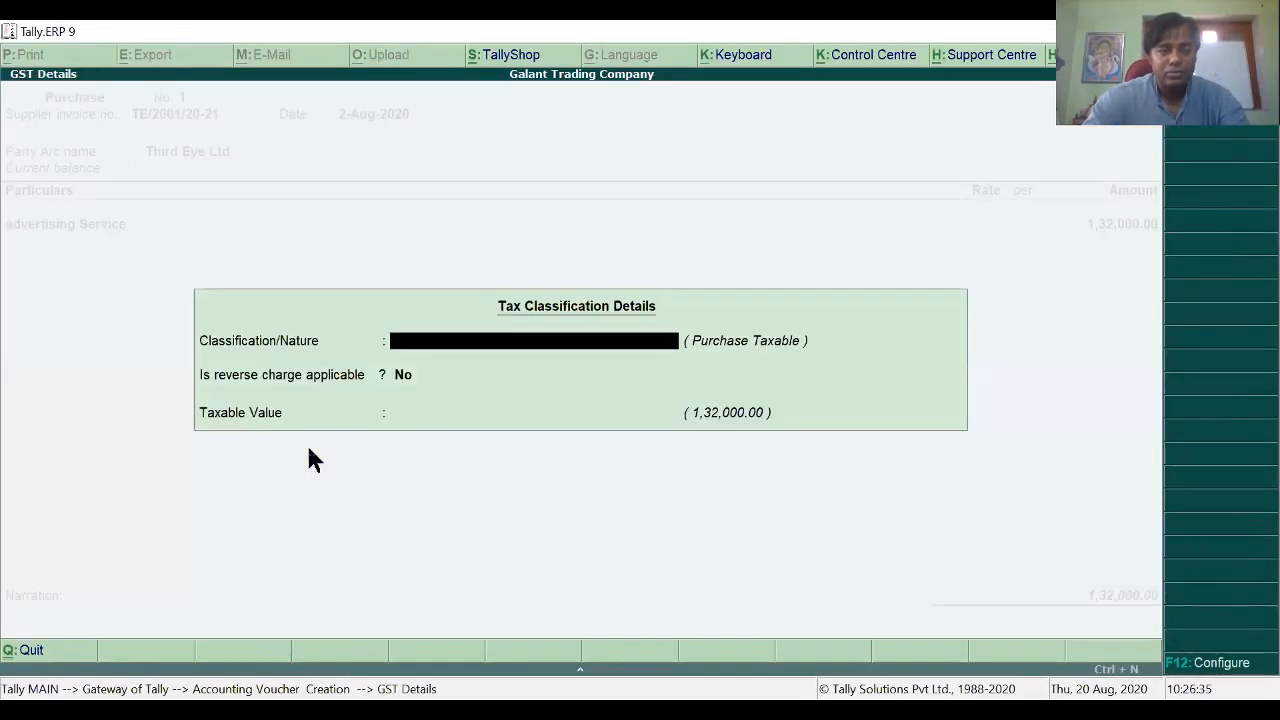
key(Return)
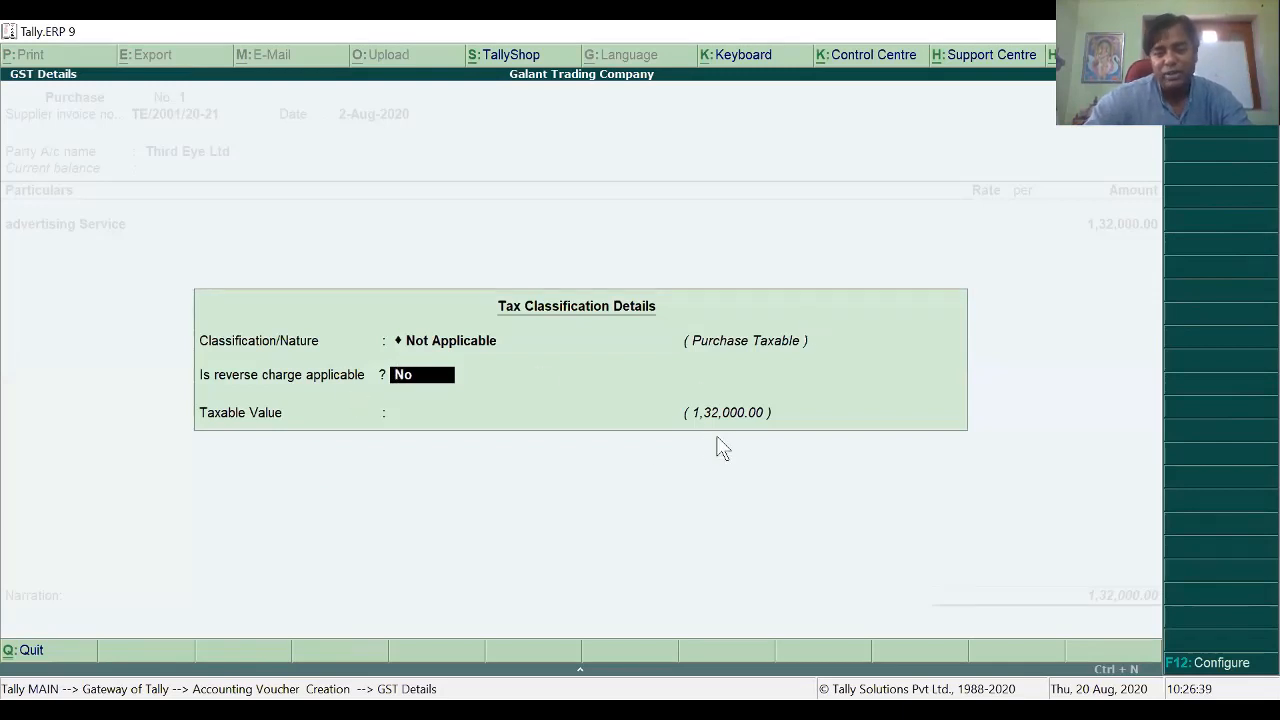
key(Return)
key(Return)
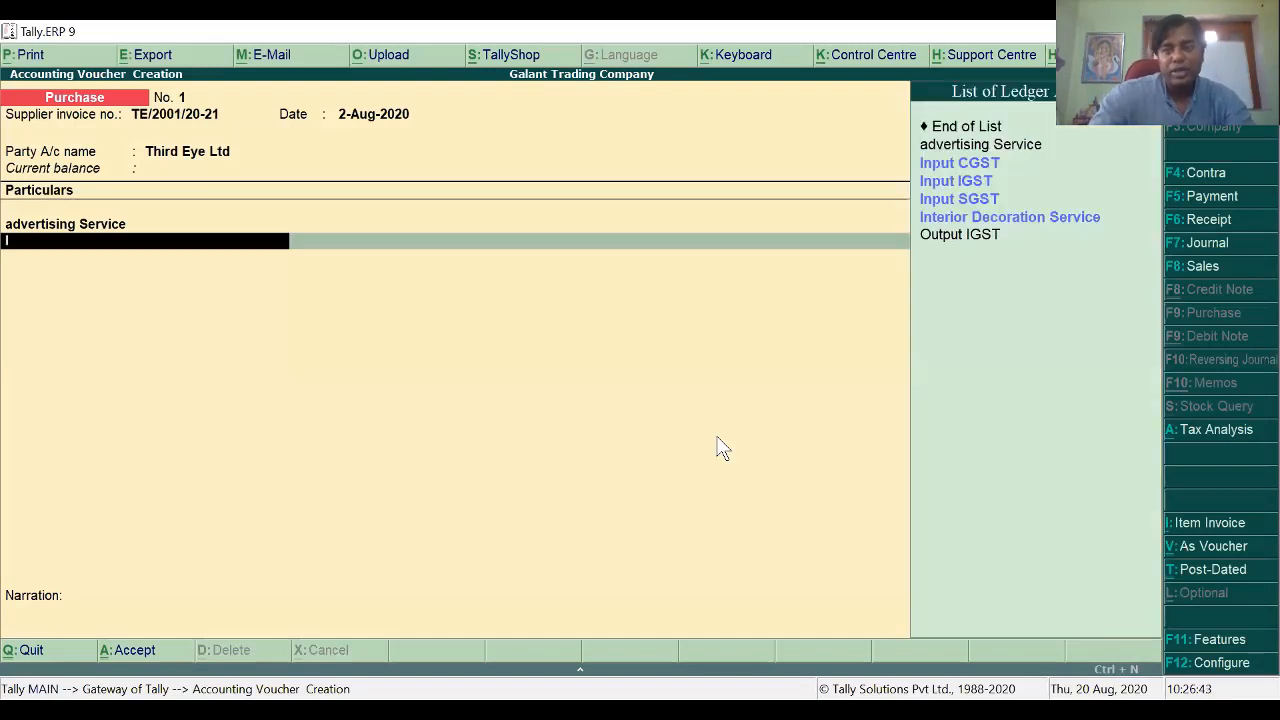
Step: Add Input CGST and Input SGST ledger lines of 11,880.00 each
key(Return)
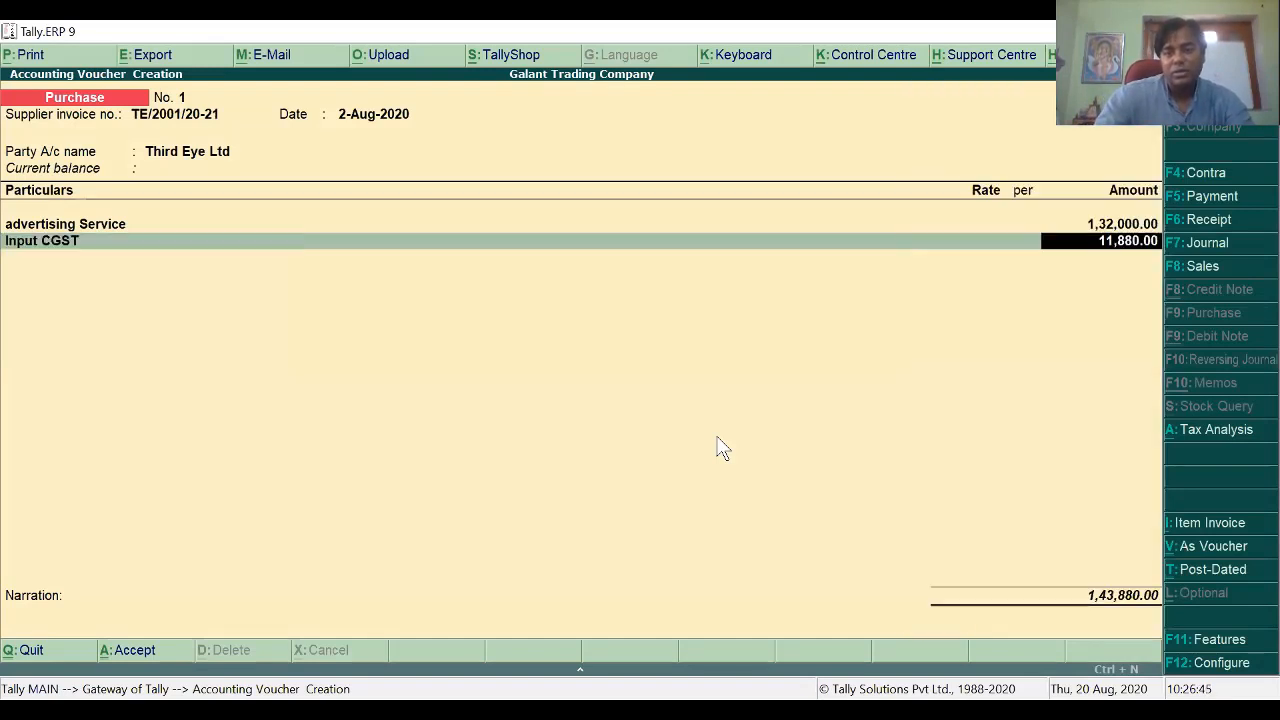
key(Return)
key(Down)
key(Down)
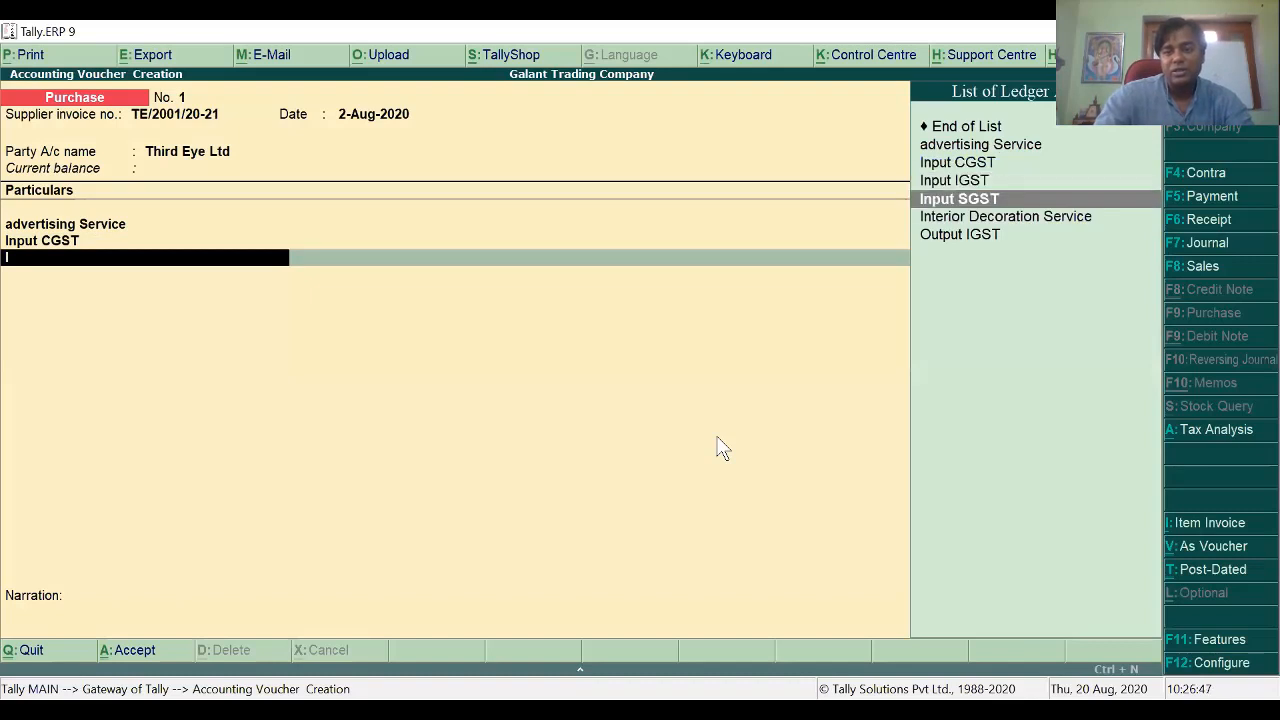
key(Return)
key(Return)
key(Return)
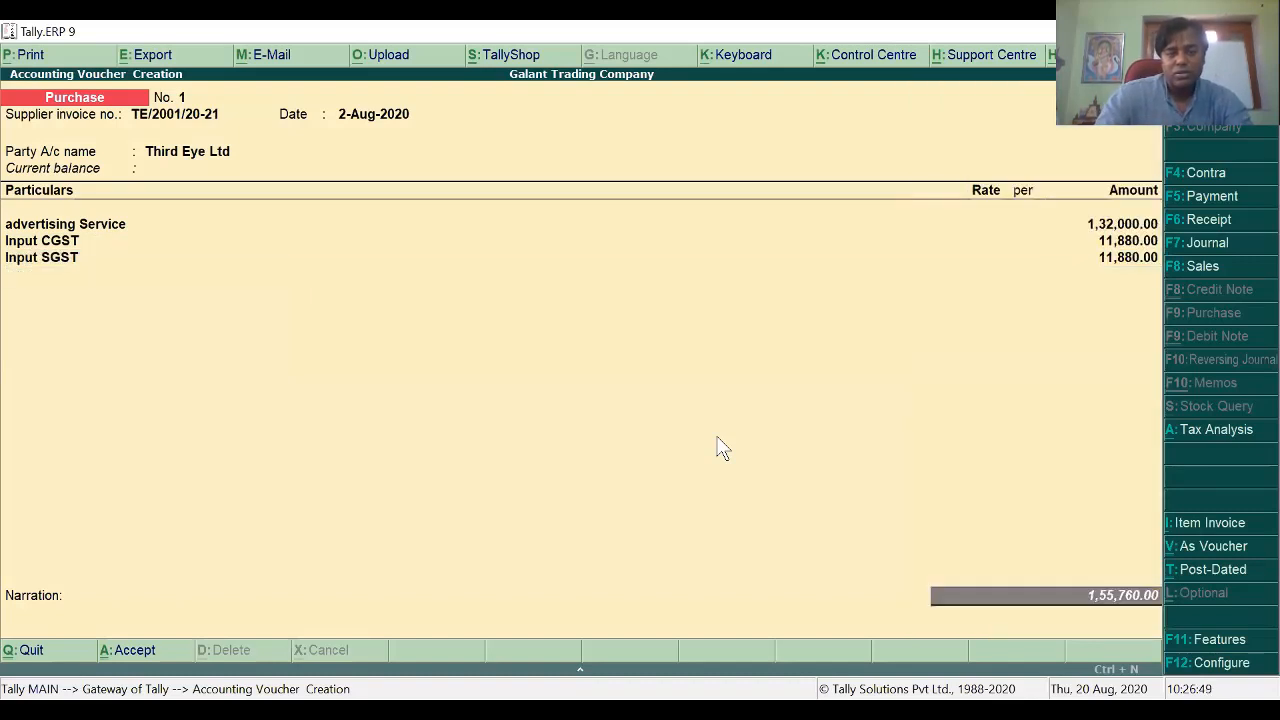
key(Return)
key(Return)
key(Return)
key(Return)
Step: Add narration 'Being advertisement bill rec.' and save the 1,55,760.00 purchase voucher
text(Be)
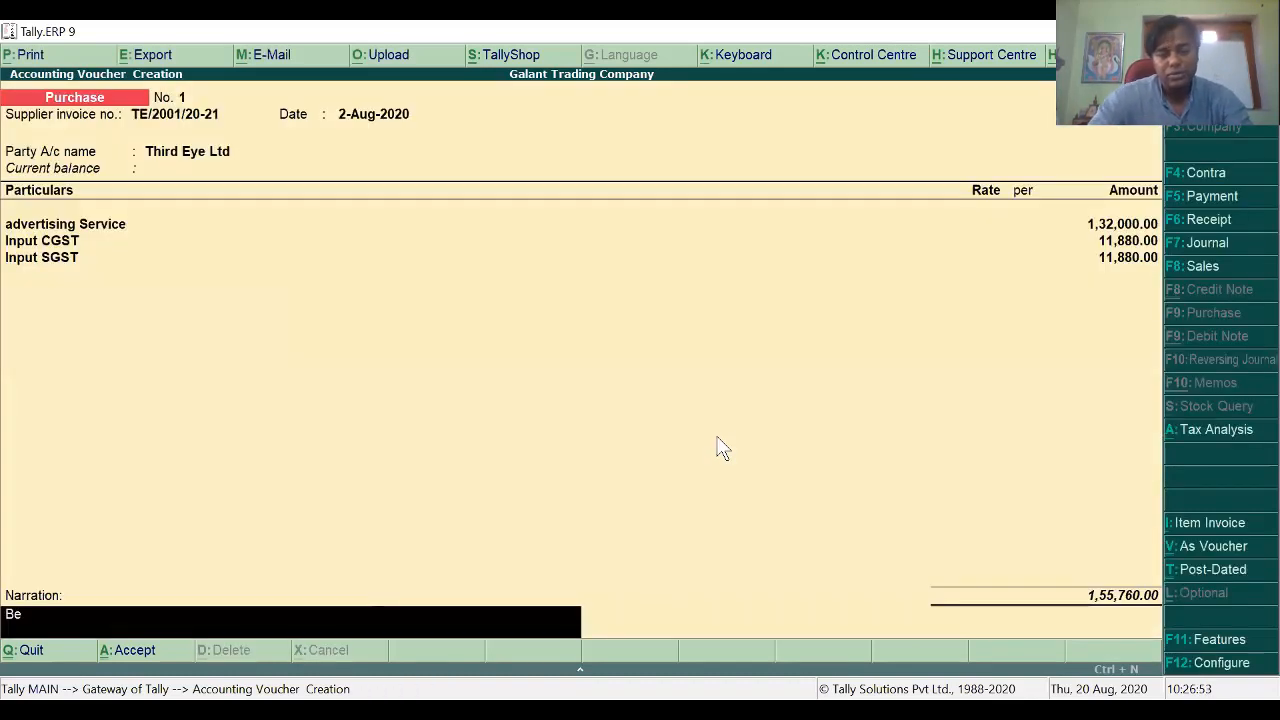
text(ing)
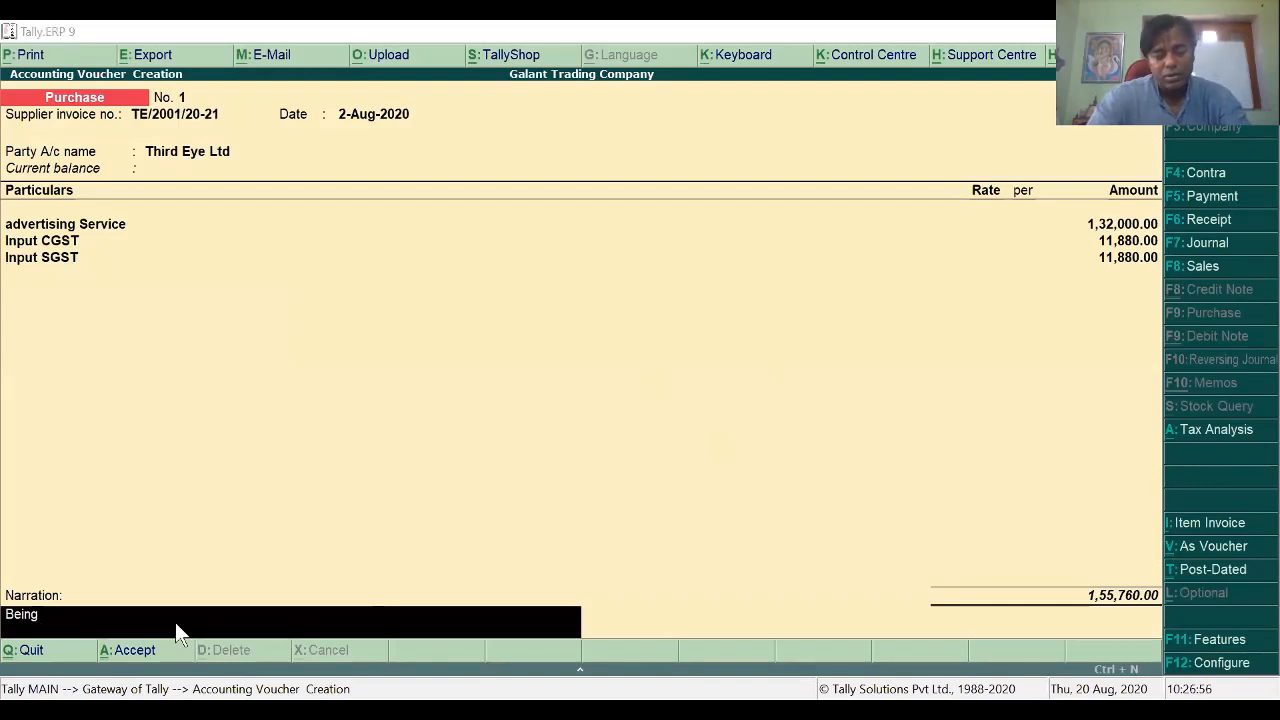
text( advertisement)
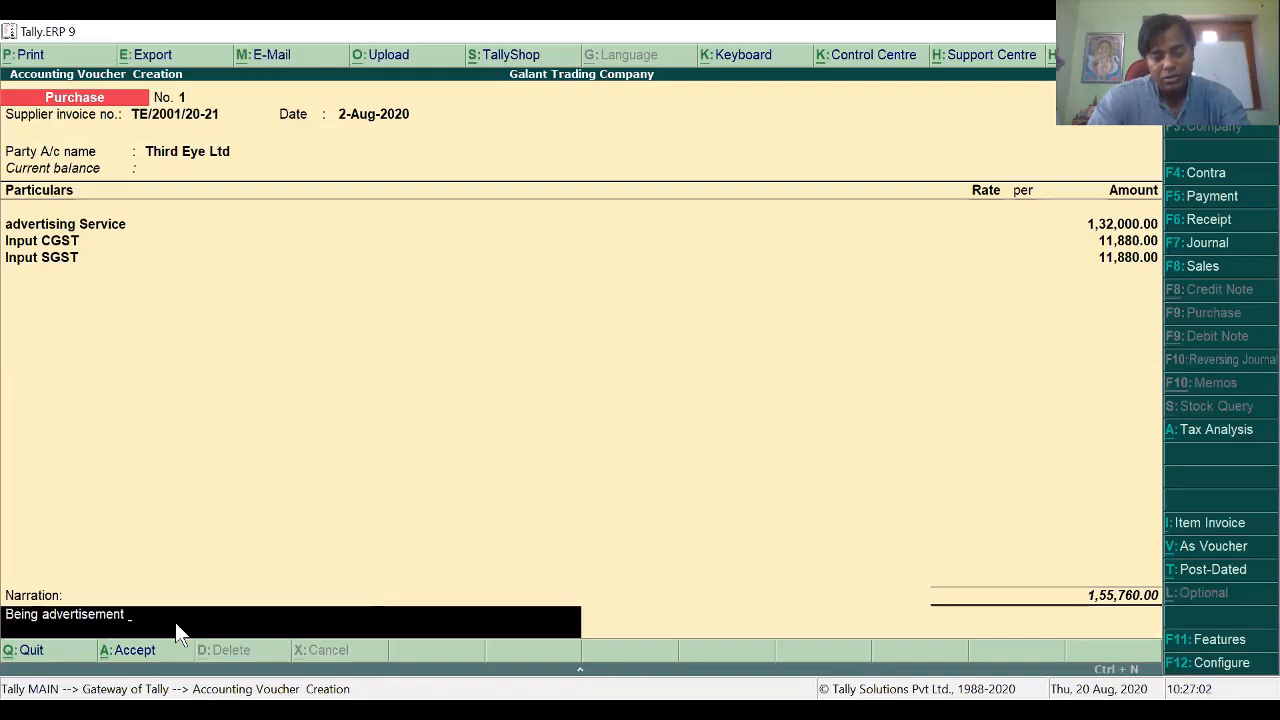
text( bill )
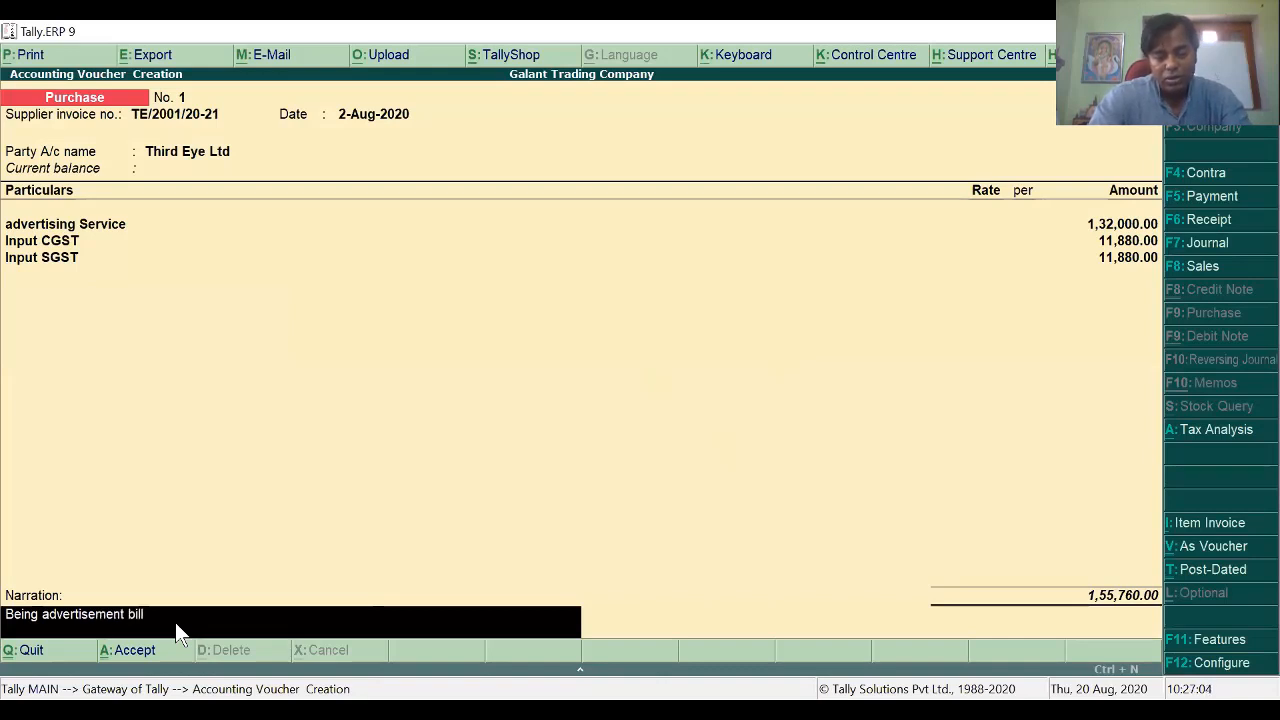
text(rec.)
key(Return)
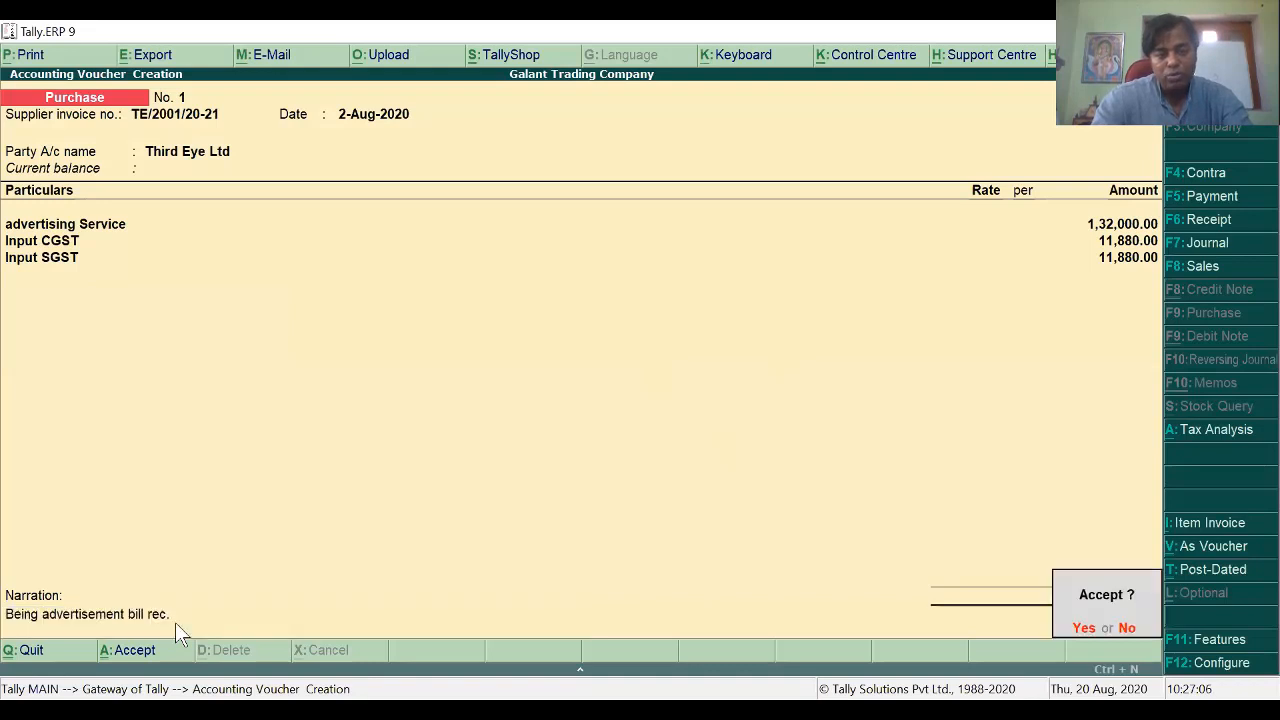
key(Return)
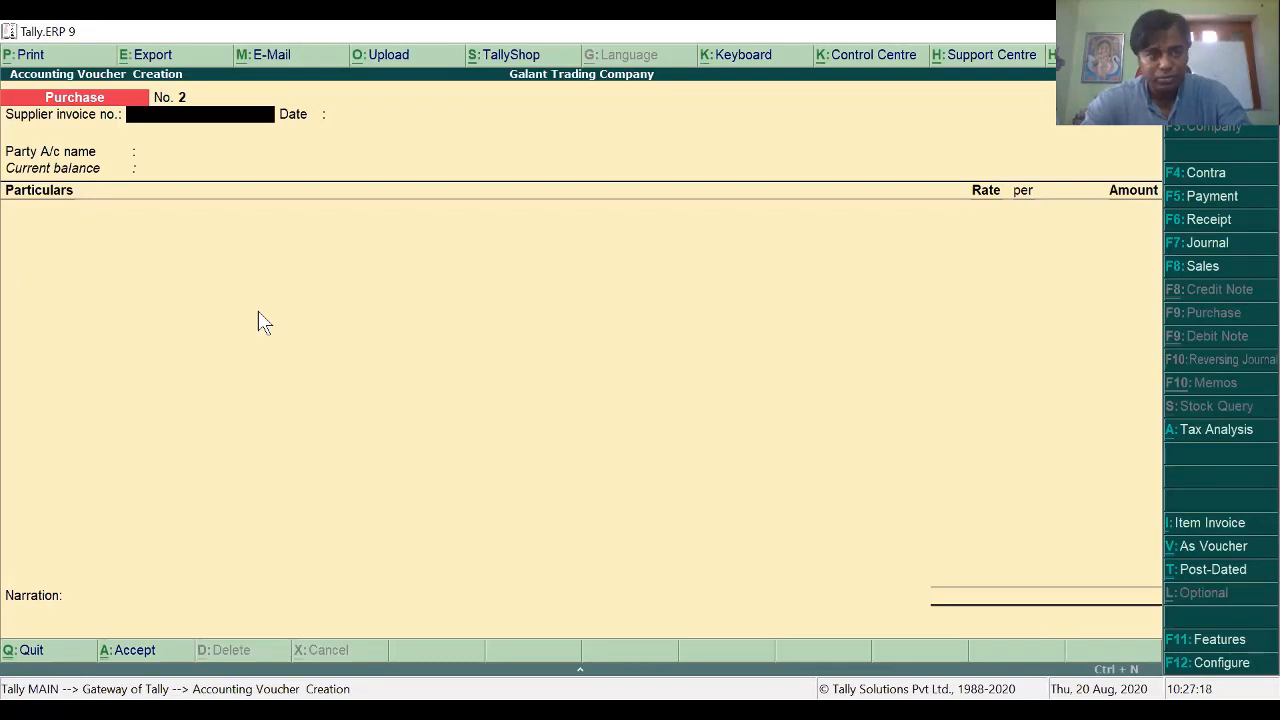
Step: Quit the blank purchase voucher No. 2 and remain at the Gateway of Tally
key(Escape)
key(Return)
key(Escape)
key(Escape)
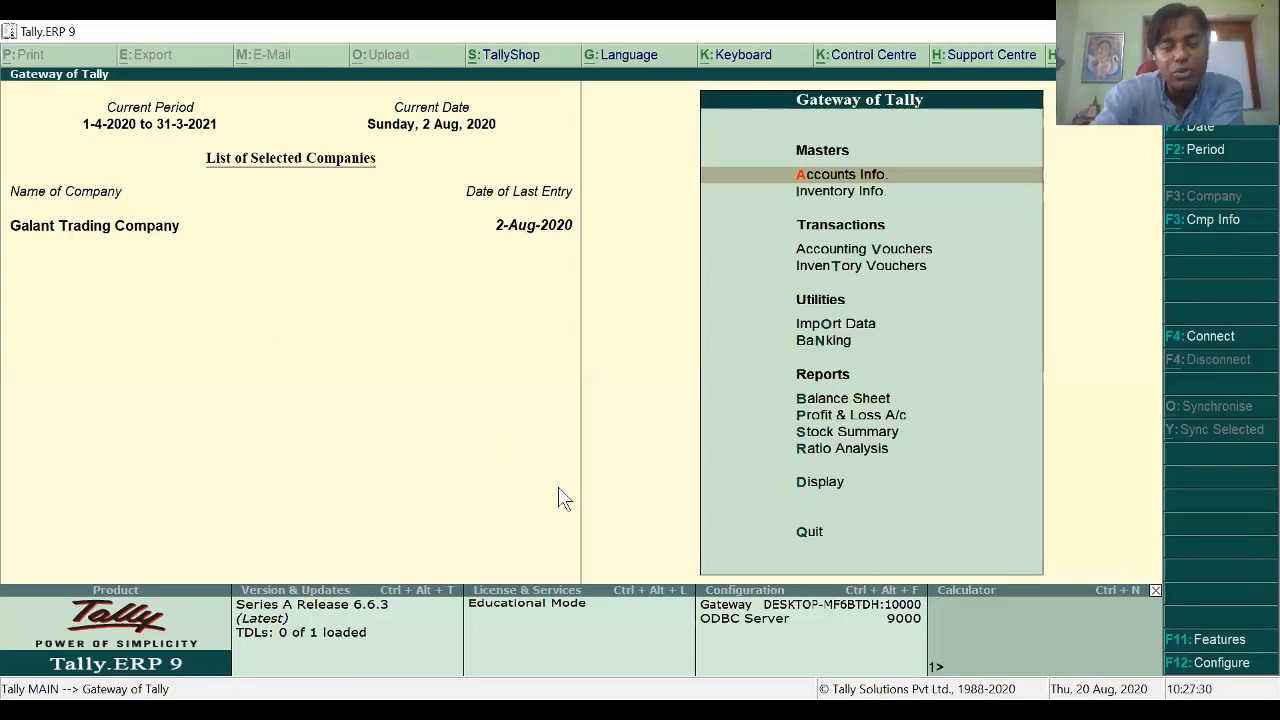
Step: Open the Day Book with its period widened to list the galaxy Ltd sale and Third Eye Ltd purchase
key(d)
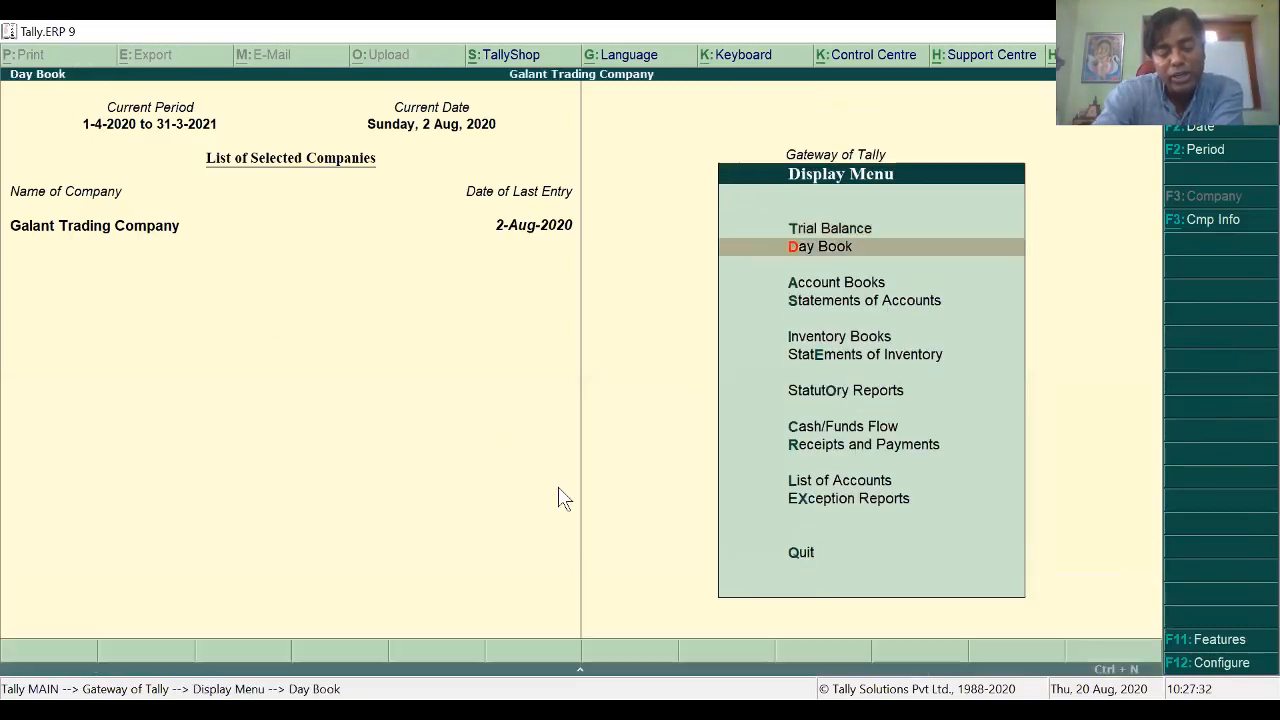
key(a)
key(alt+F2)
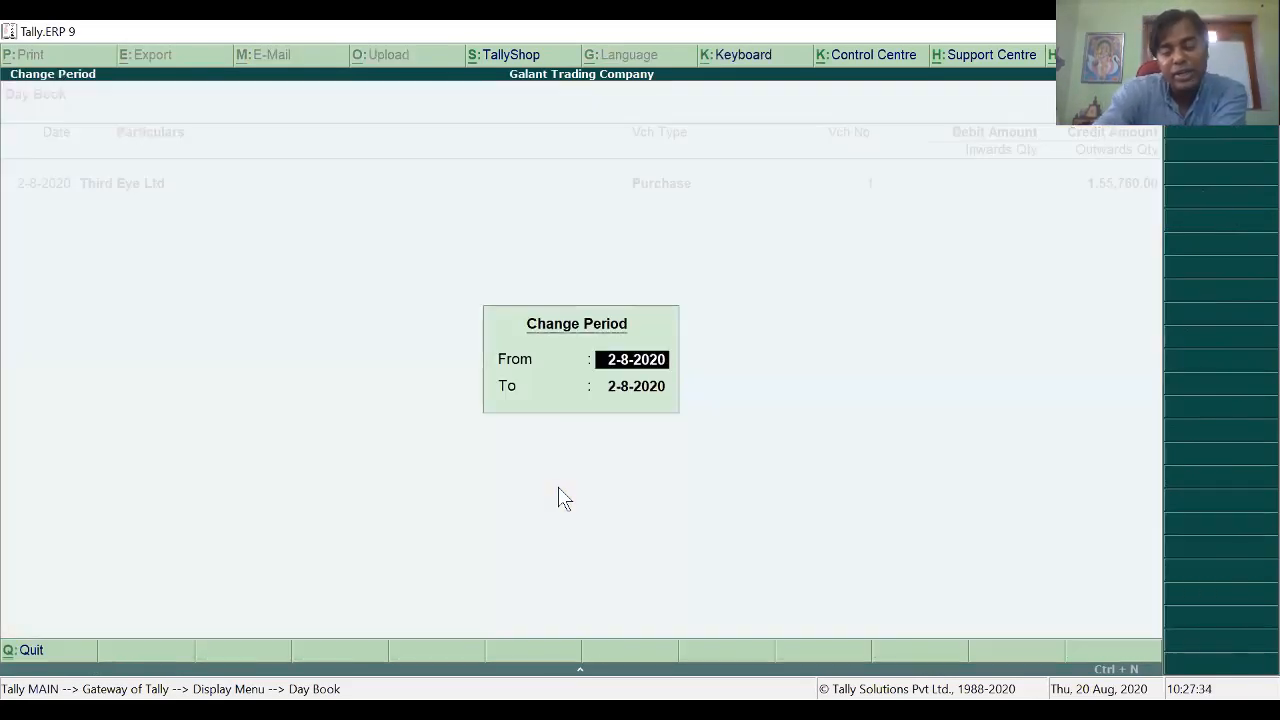
key(Return)
key(Return)
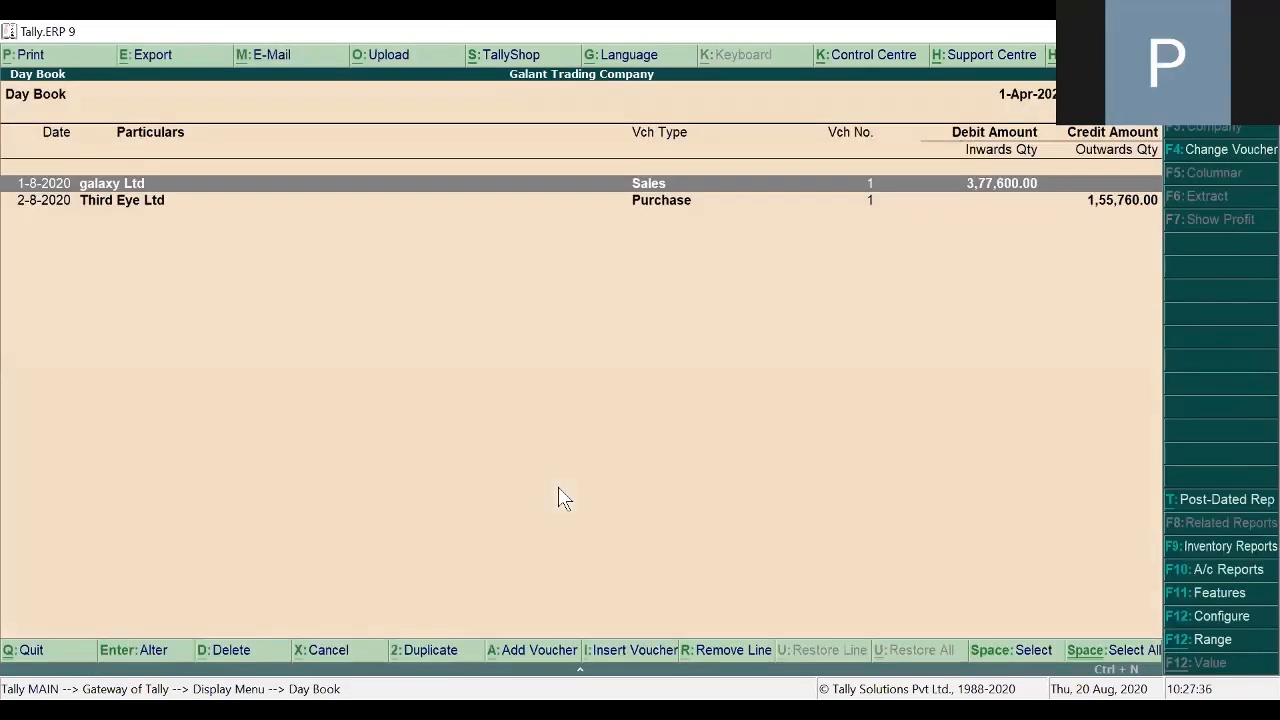
key(Return)
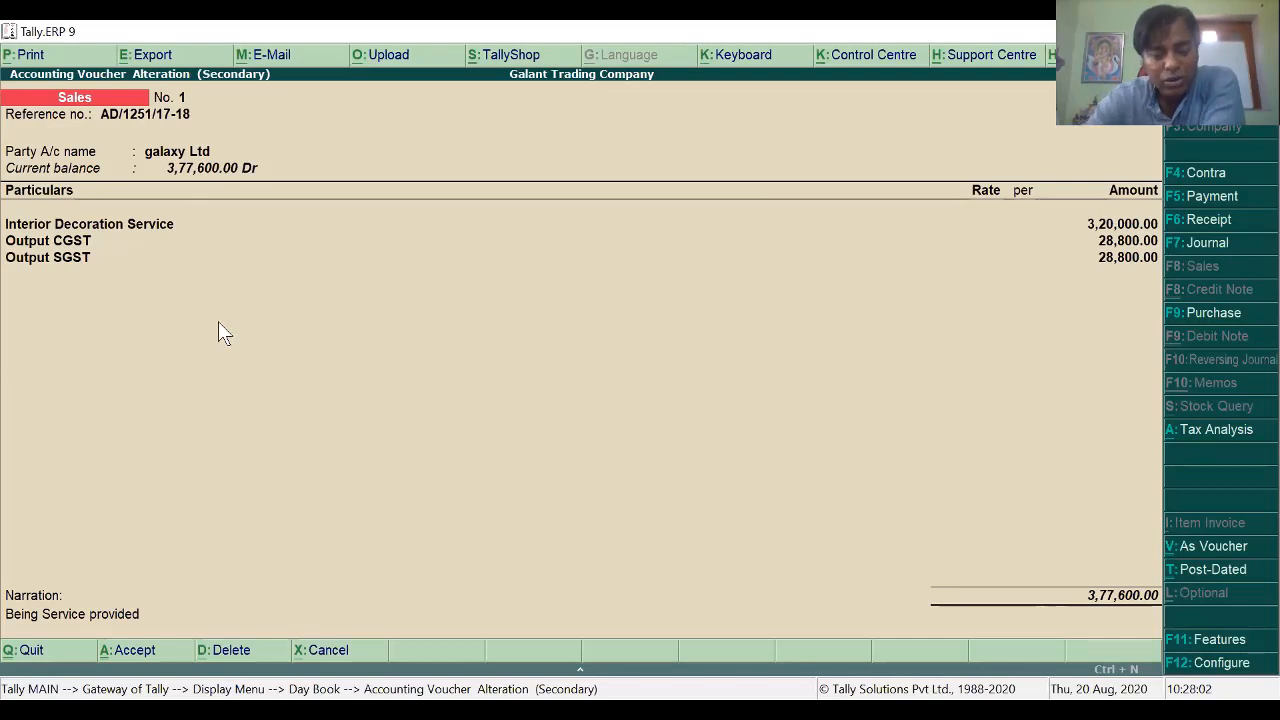
Step: Print-preview the galaxy Ltd tax invoice, zoom in and out, then close back to the Day Book
key(alt+p)
key(Return)
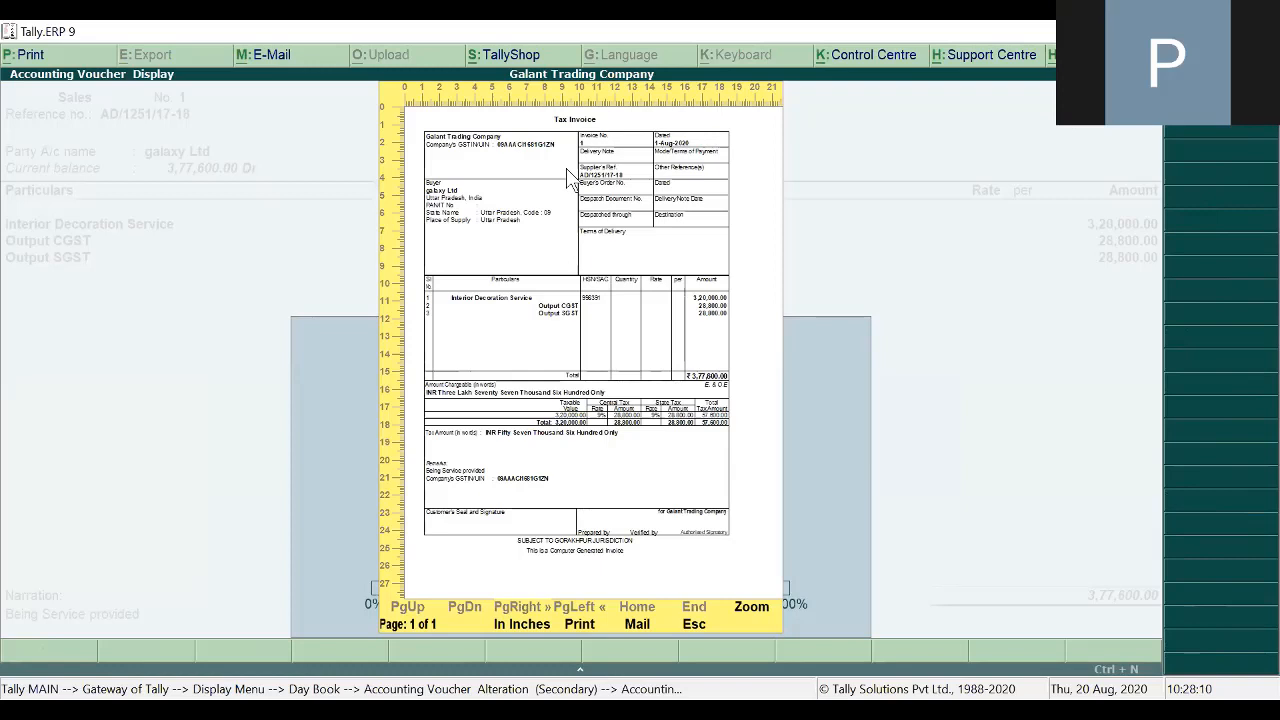
key(alt+z)
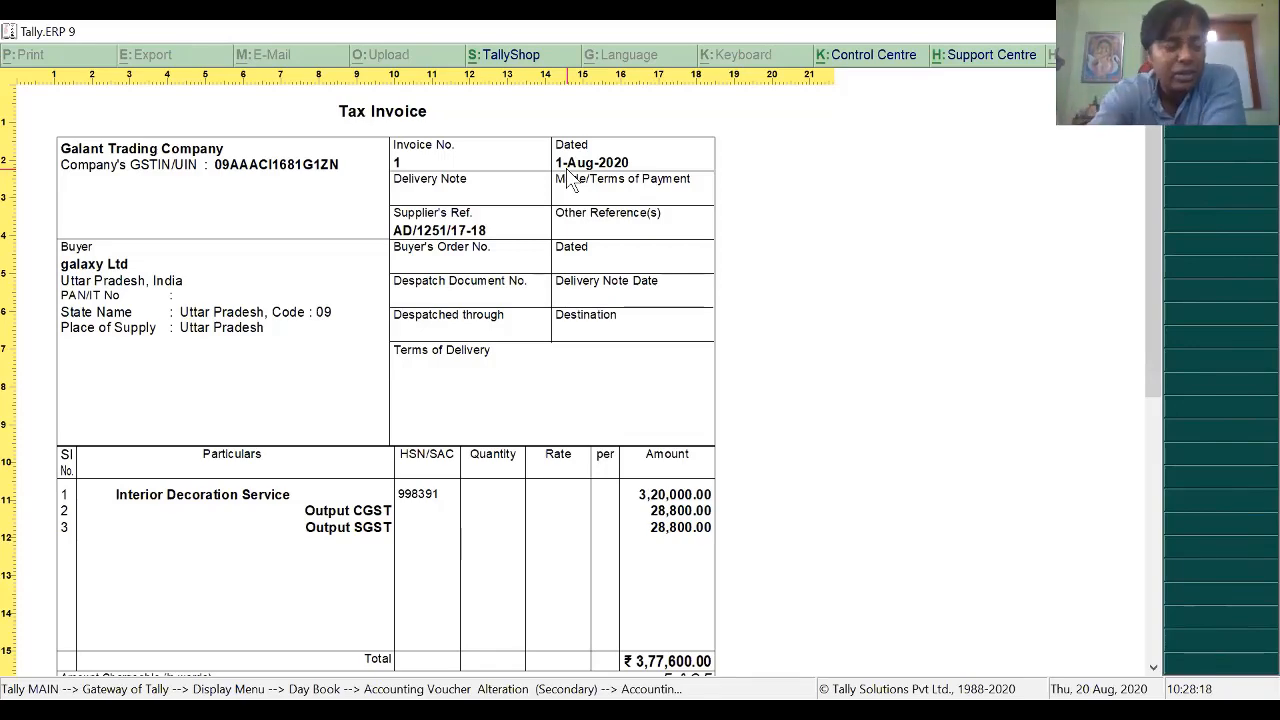
key(Escape)
key(Escape)
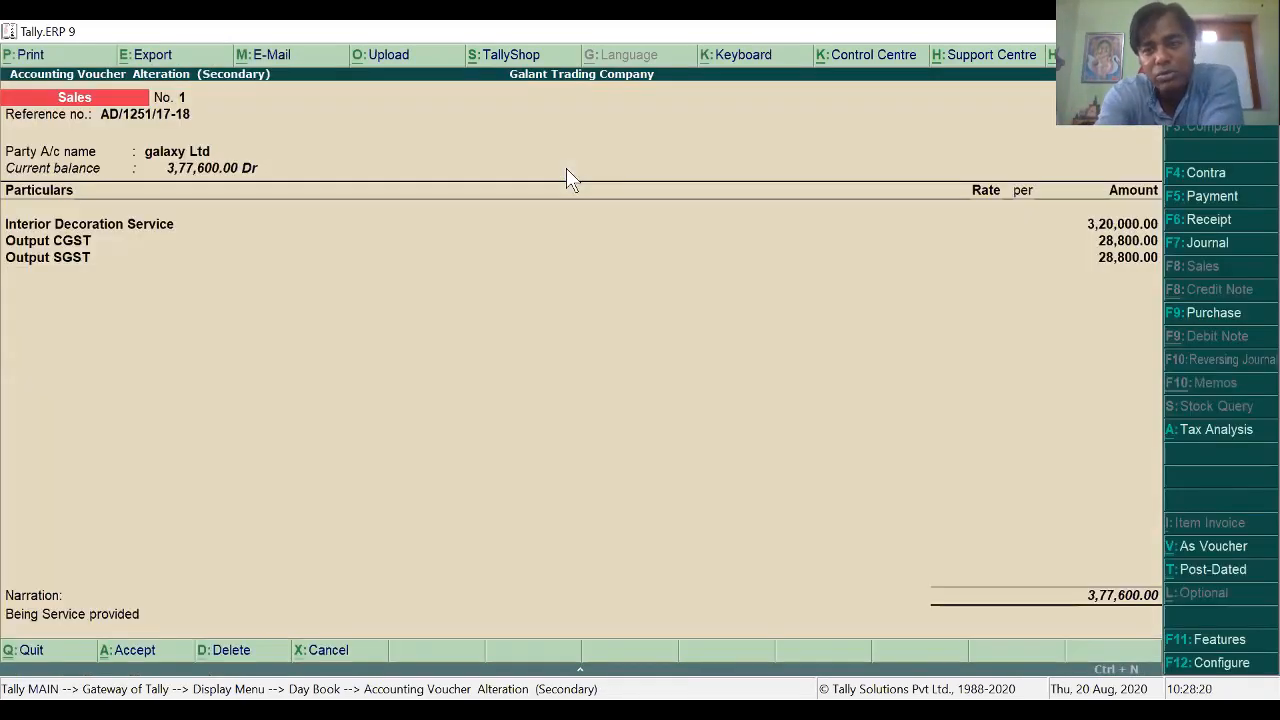
key(Escape)
key(y)
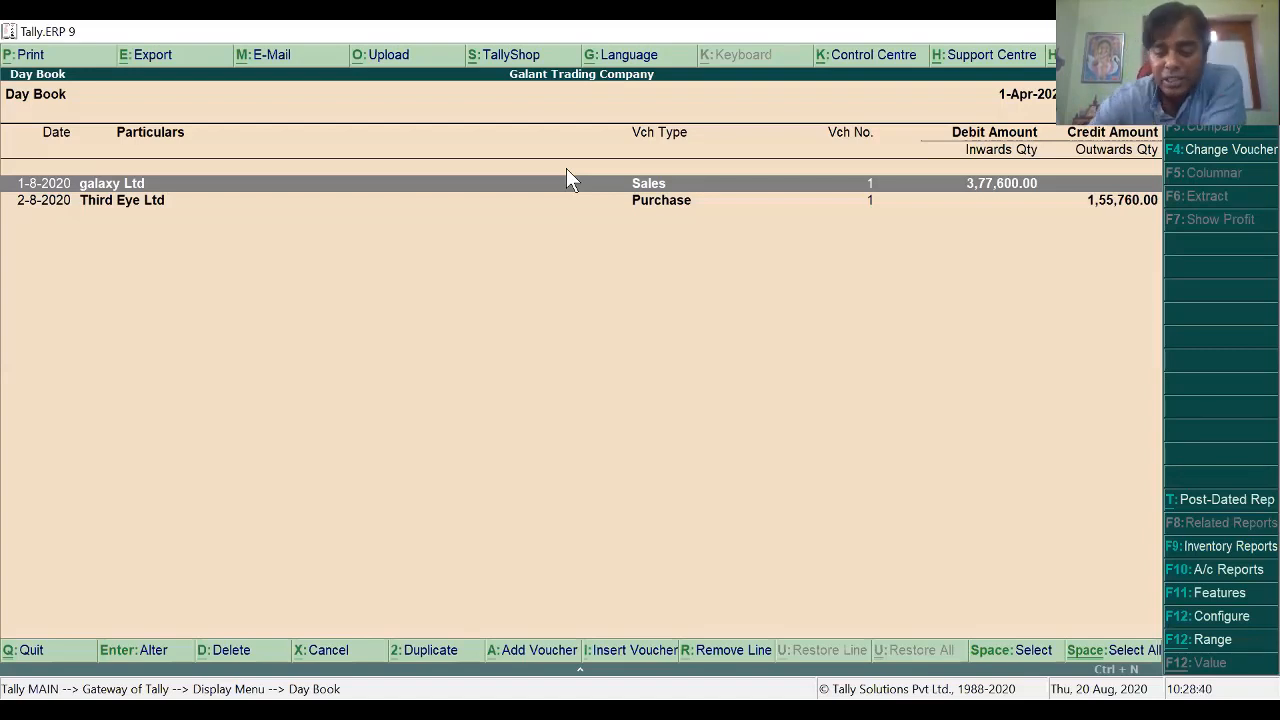
Step: Review the Third Eye Ltd purchase's detailed tax analysis (9% central and state tax), then return to Gateway
key(Down)
key(Return)
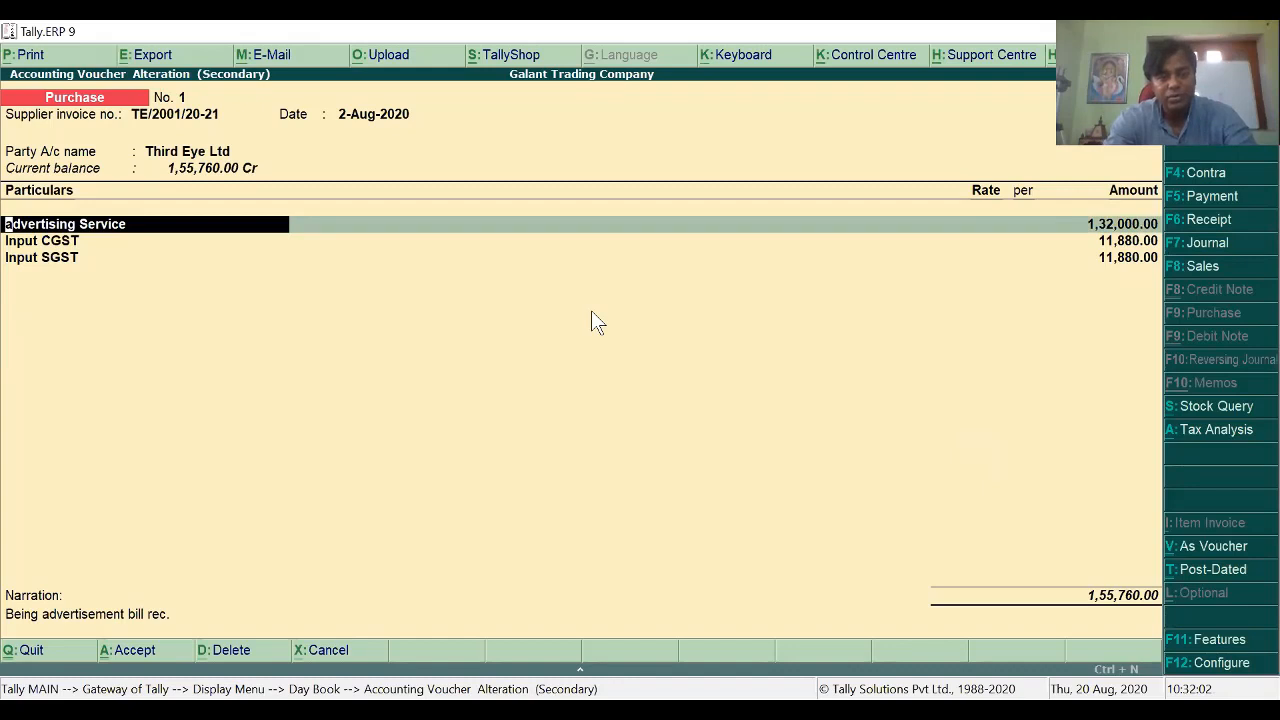
key(alt+a)
key(alt+F1)
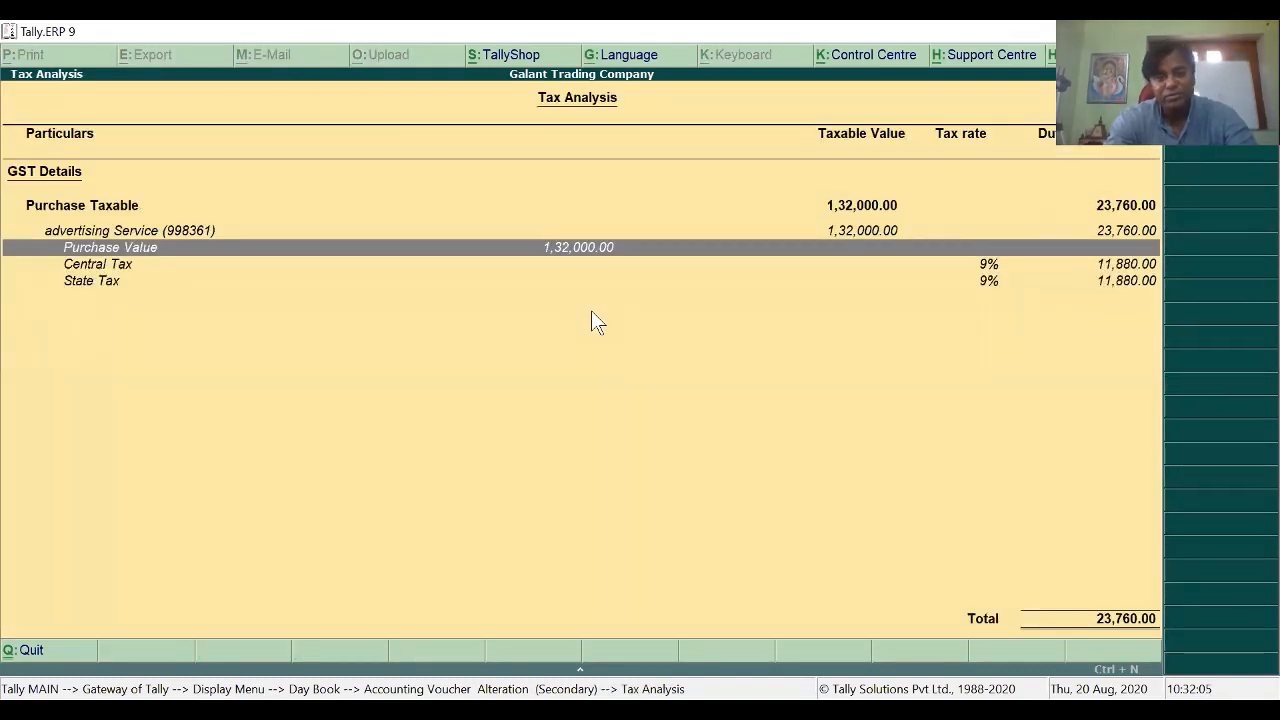
key(Down)
key(Escape)
key(Escape)
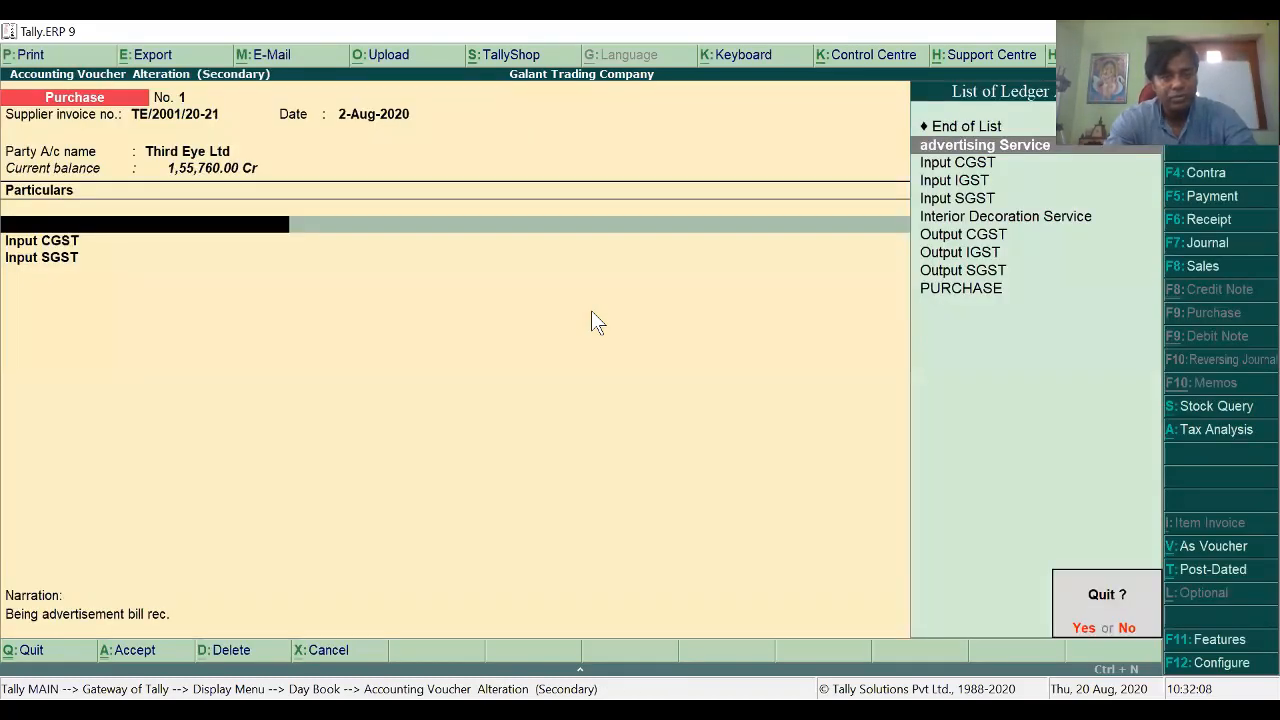
key(y)
key(Escape)
key(Escape)
key(Escape)
key(Escape)
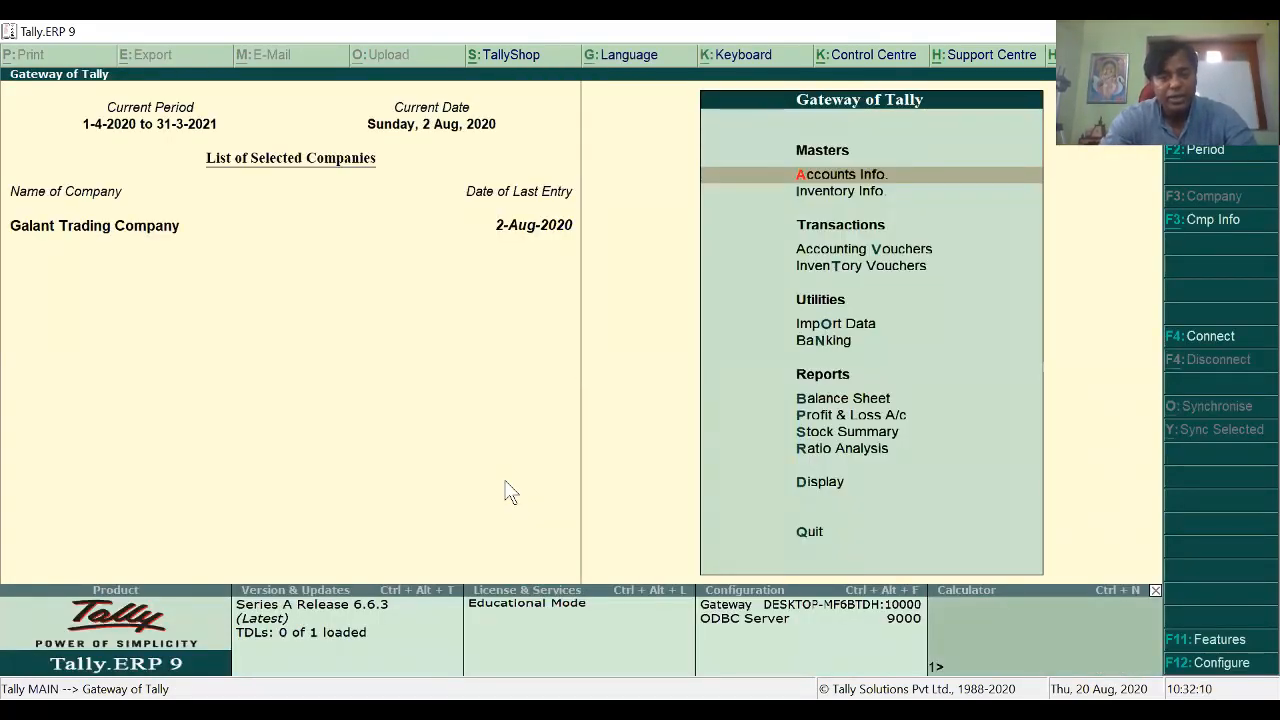
Step: Highlight the interstate sale details: 02.08.2017, Rs. 92000, Orbit solutions, Arunachal Pradesh, bill AD/1252/17-18
key(alt+Tab)
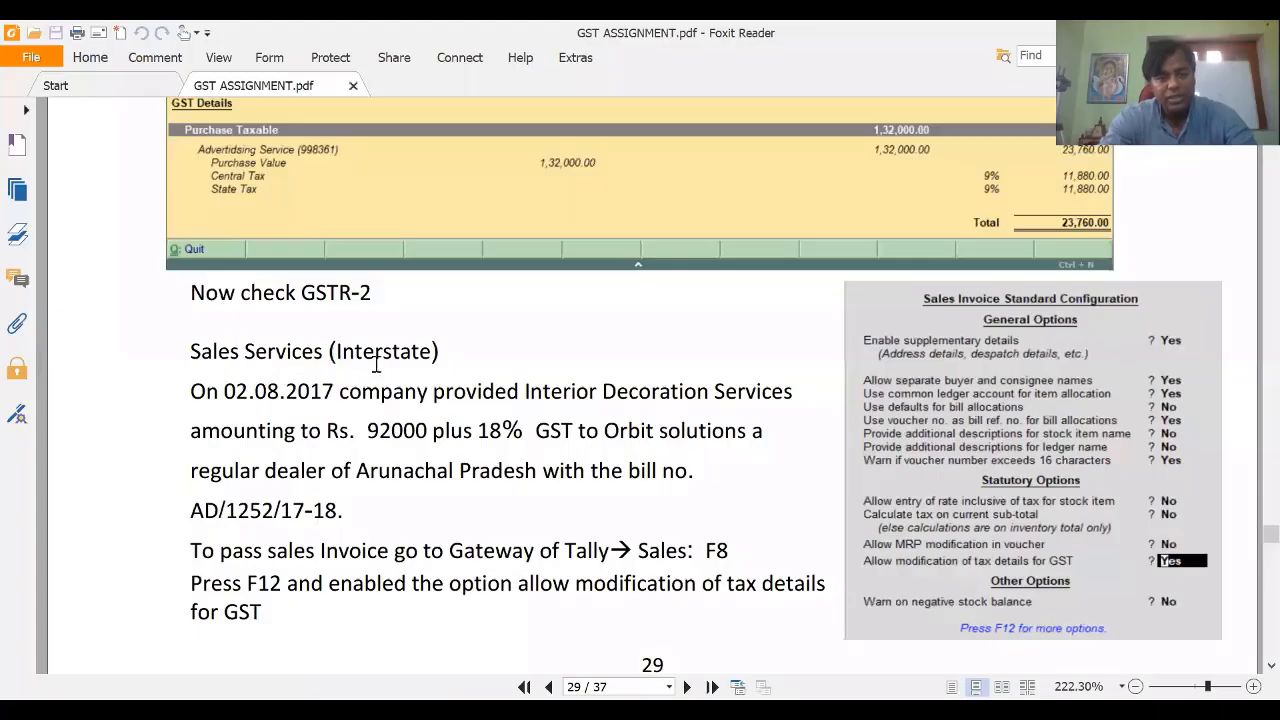
drag(348, 357, 450, 357)
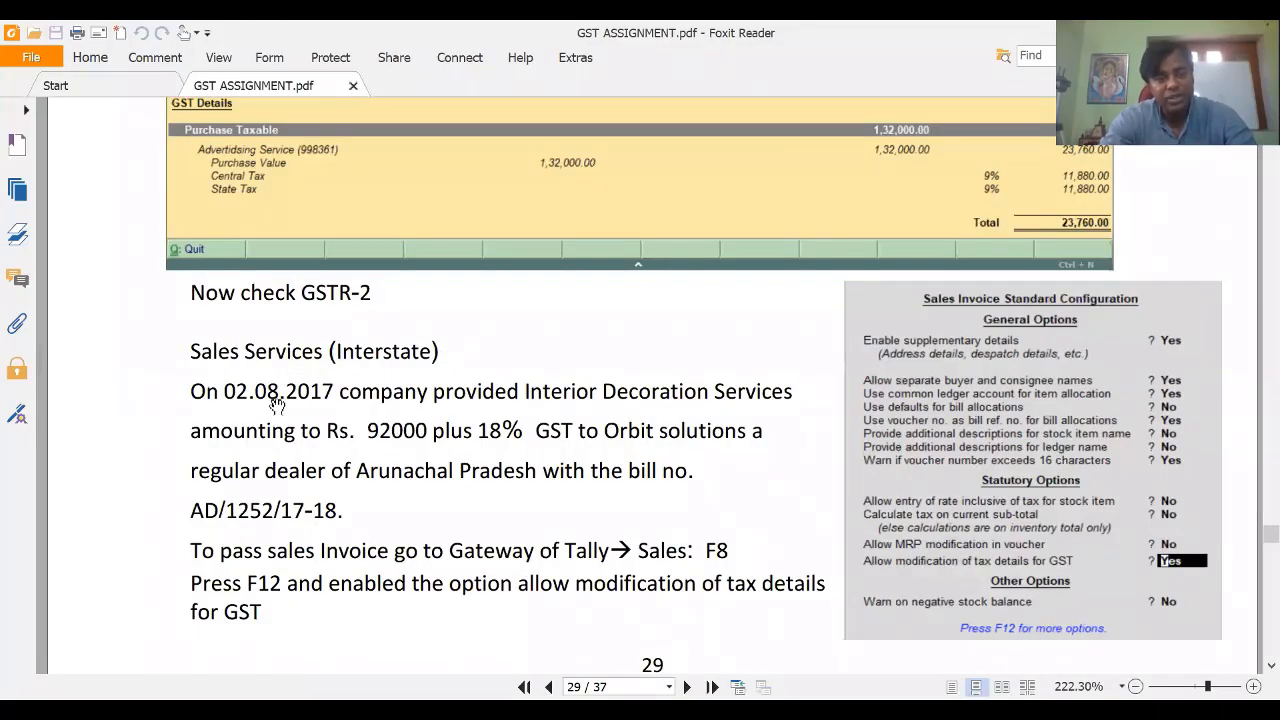
drag(222, 396, 340, 393)
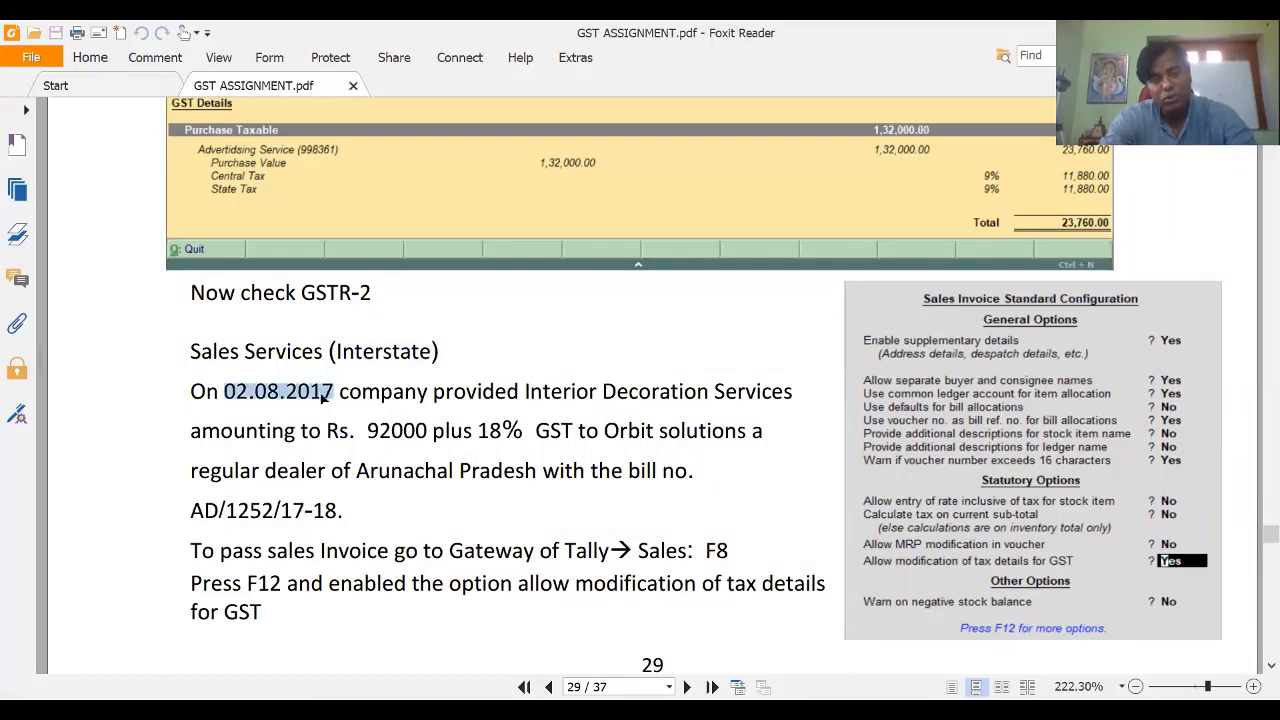
drag(340, 395, 360, 395)
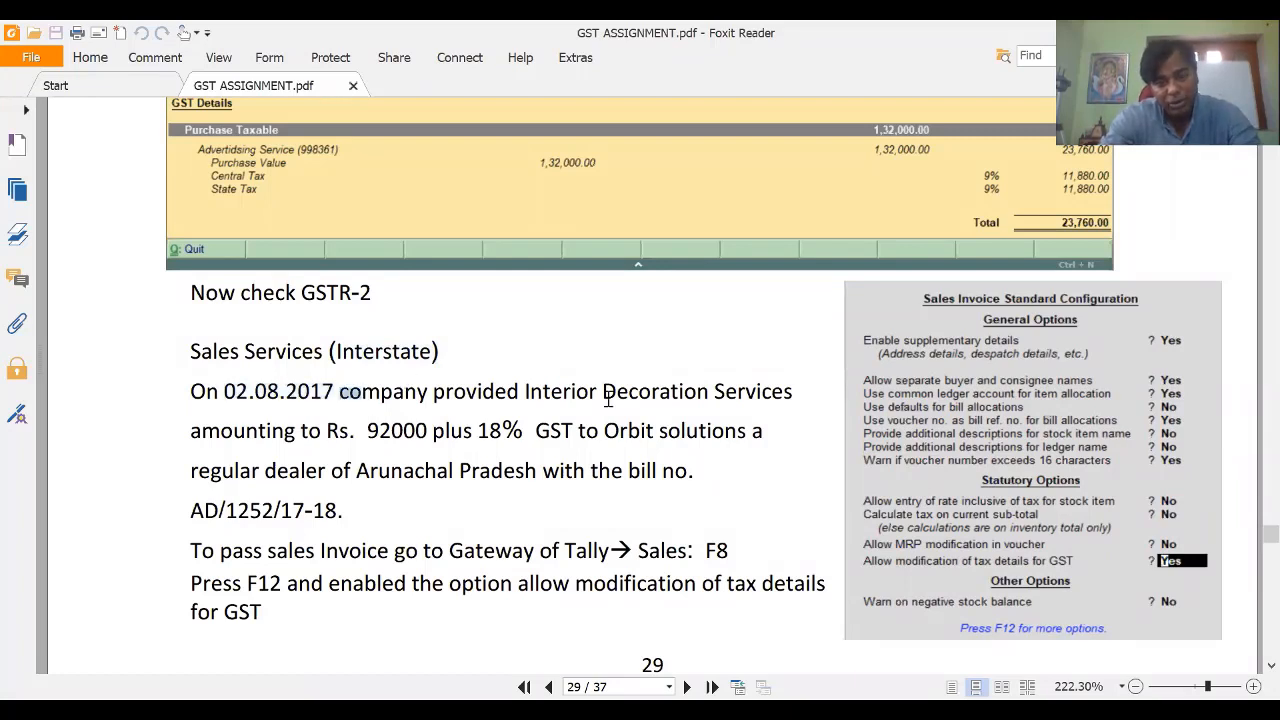
drag(510, 466, 450, 428)
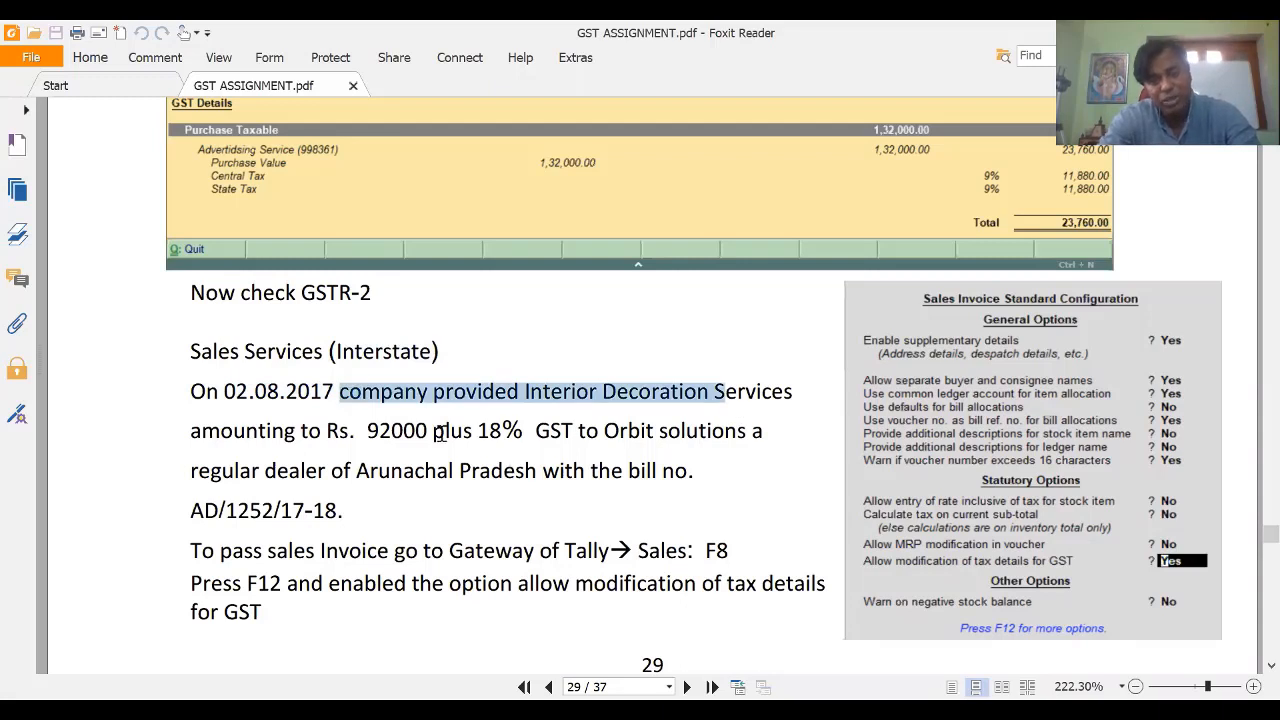
drag(557, 431, 668, 440)
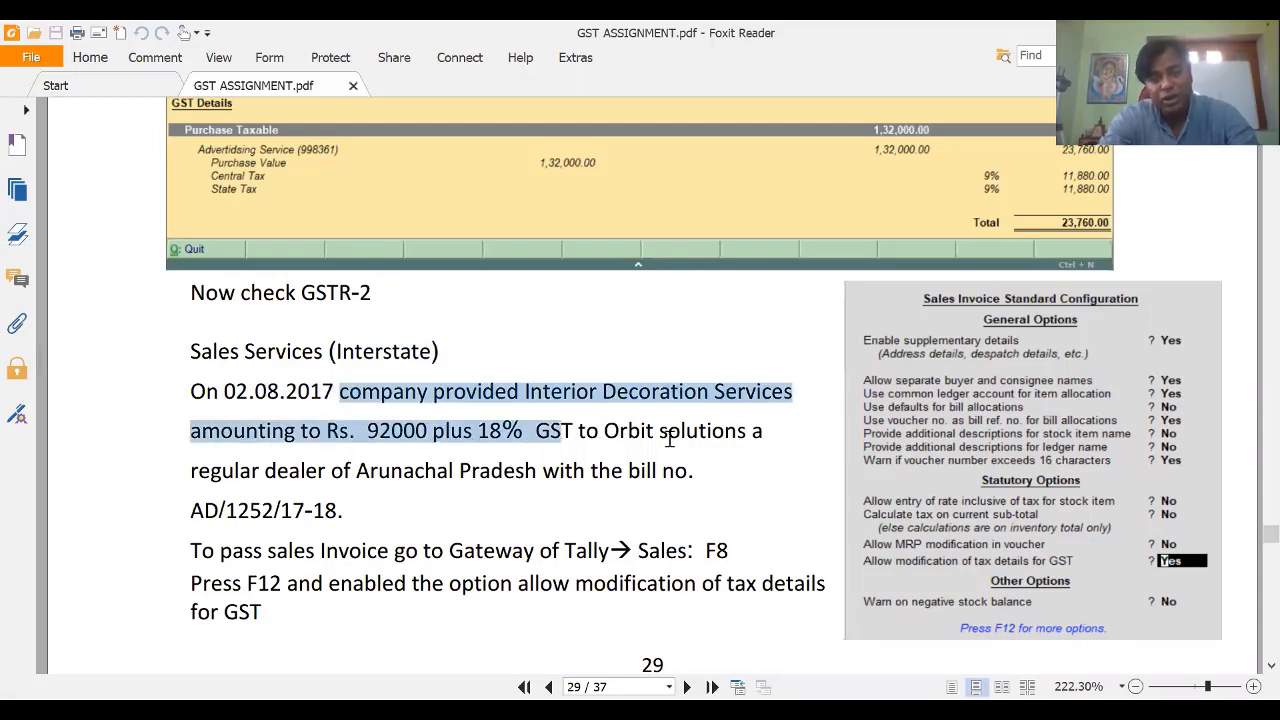
drag(603, 497, 455, 474)
drag(628, 470, 690, 472)
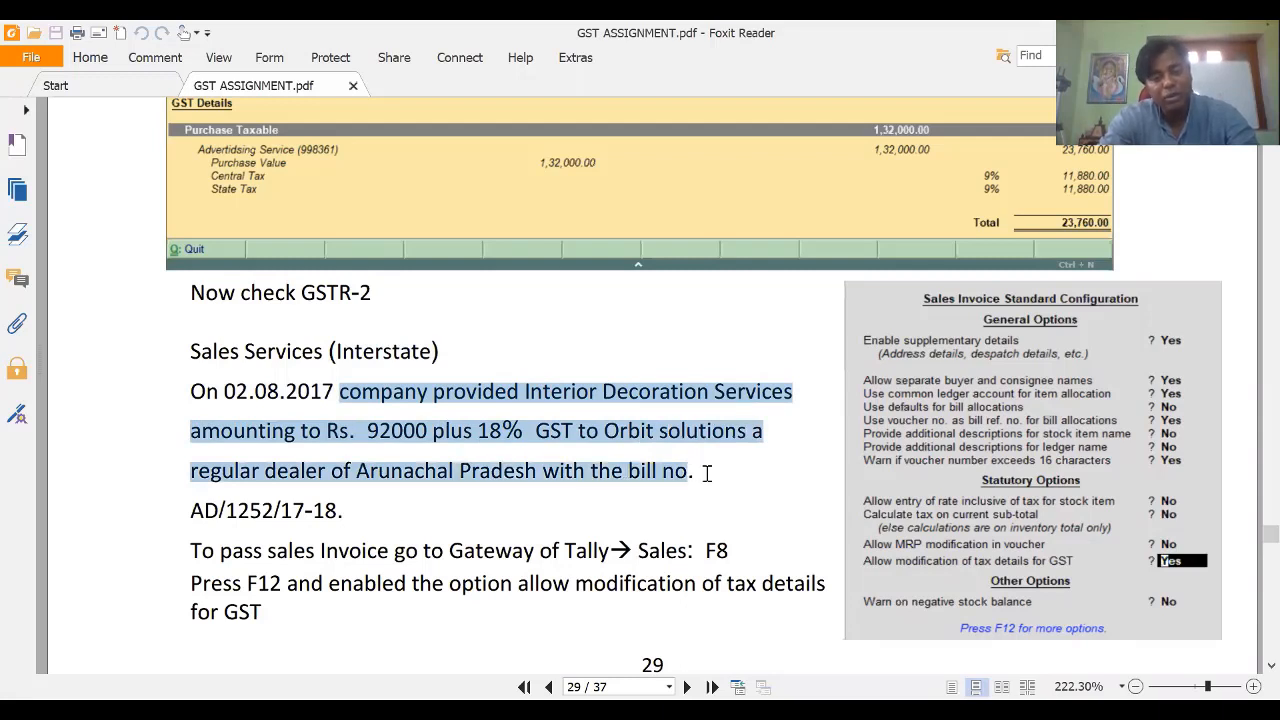
drag(407, 530, 407, 530)
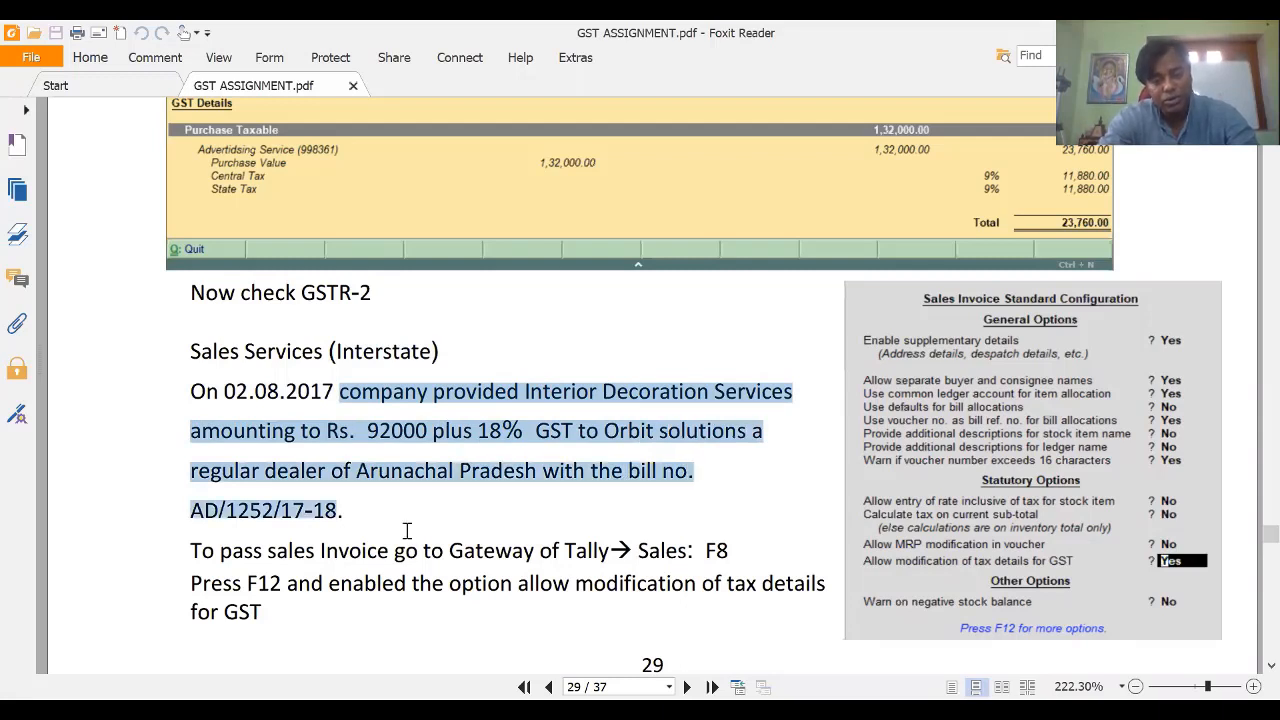
Step: Clear the highlighting, select the buyer name Orbit solutions and copy it
click(610, 458)
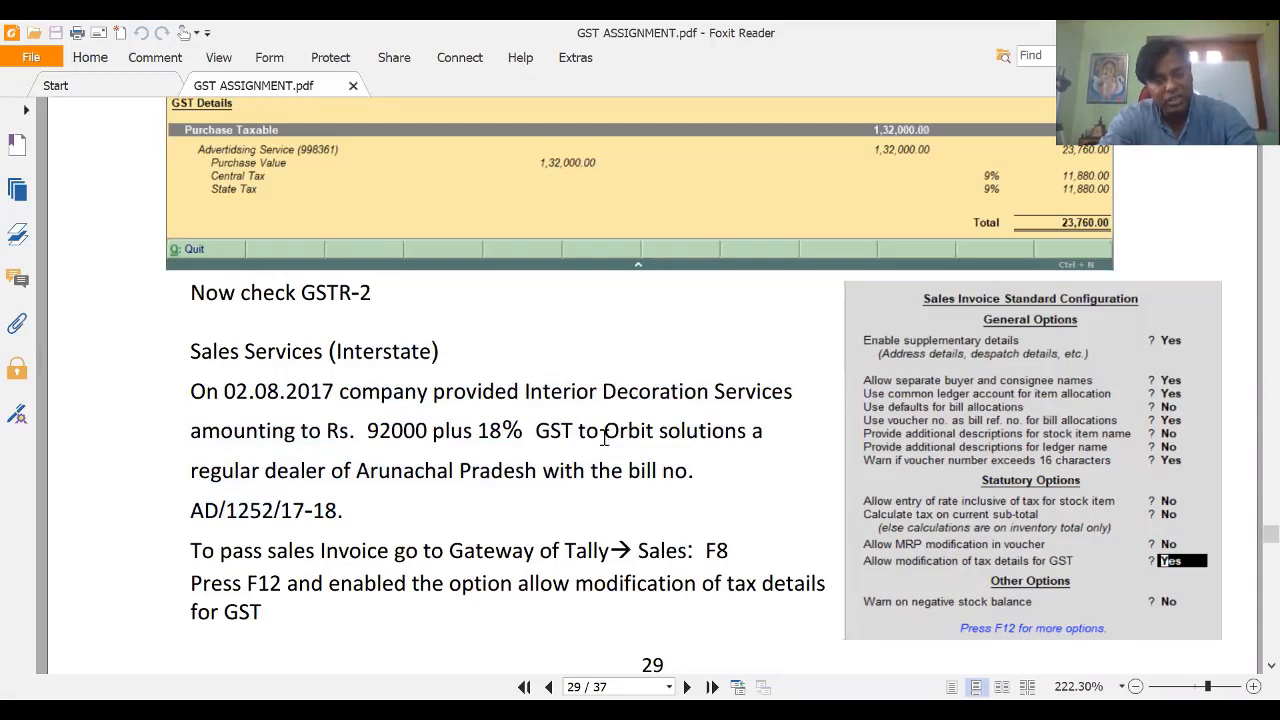
shift+click(749, 452)
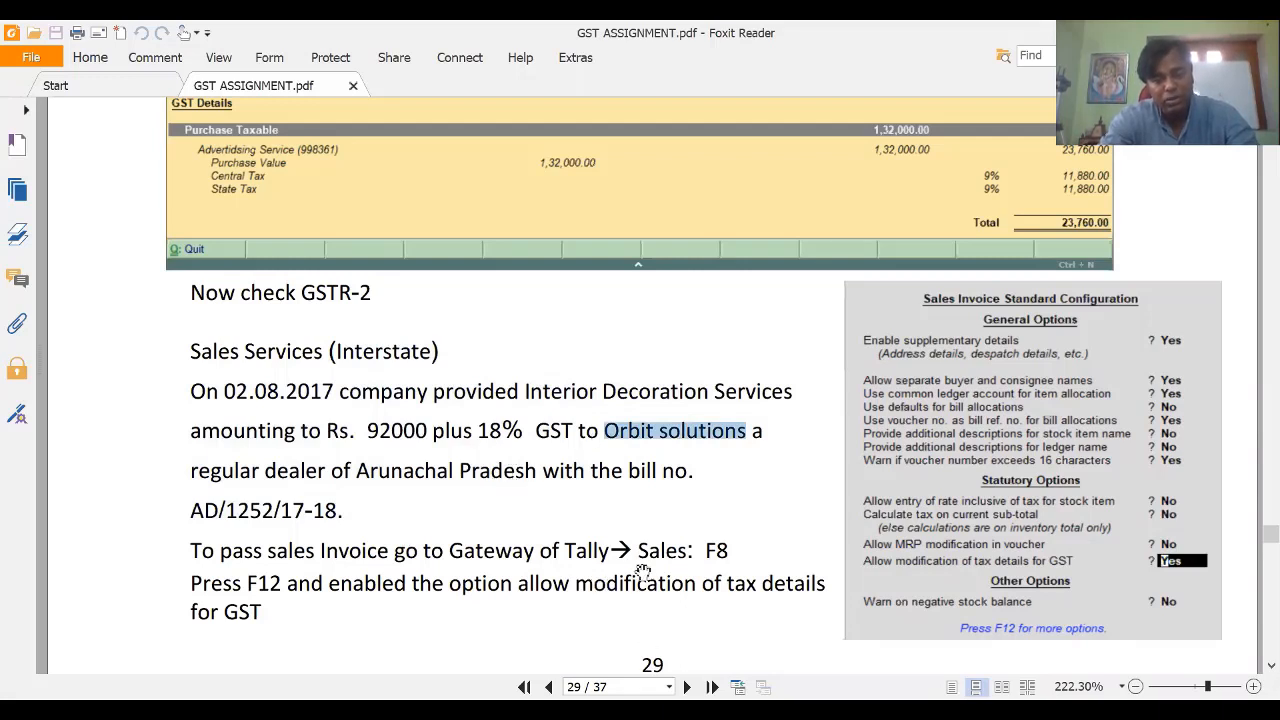
right_click(687, 432)
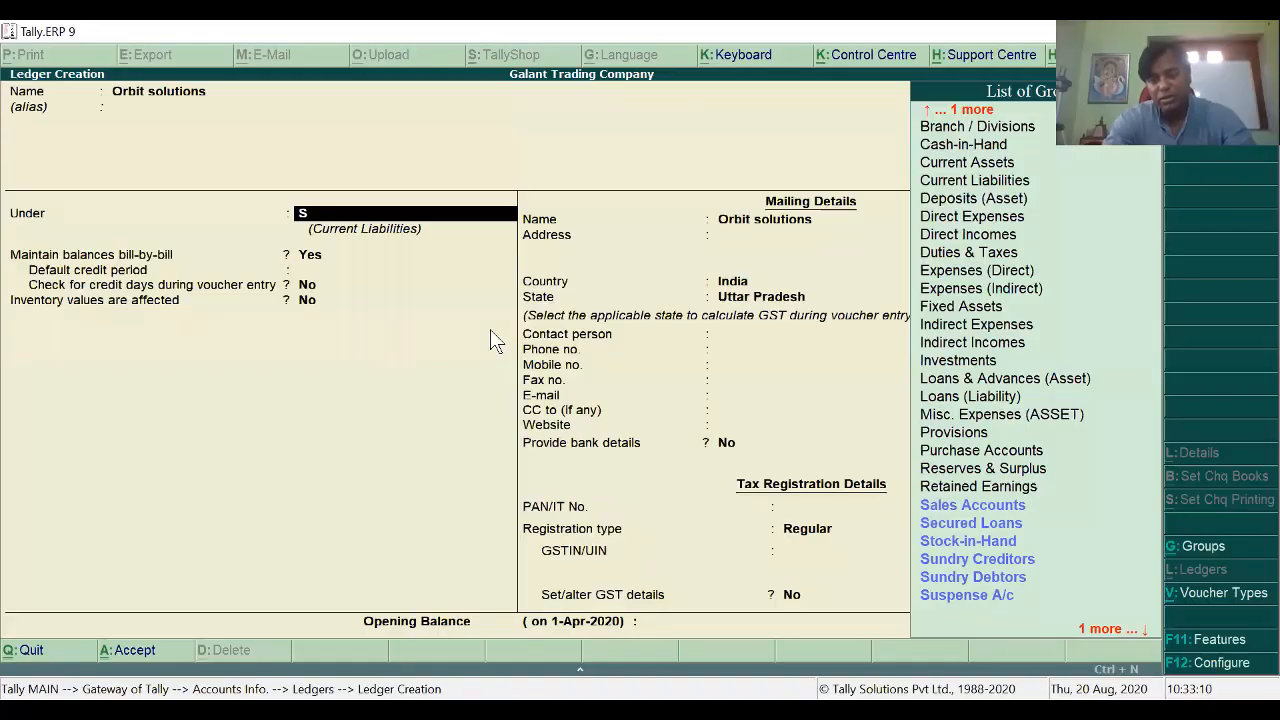
Step: Group the Orbit solutions ledger under Sundry Debtors and move through the mailing fields to GSTIN/UIN
key(Down)
key(Down)
key(Down)
key(Down)
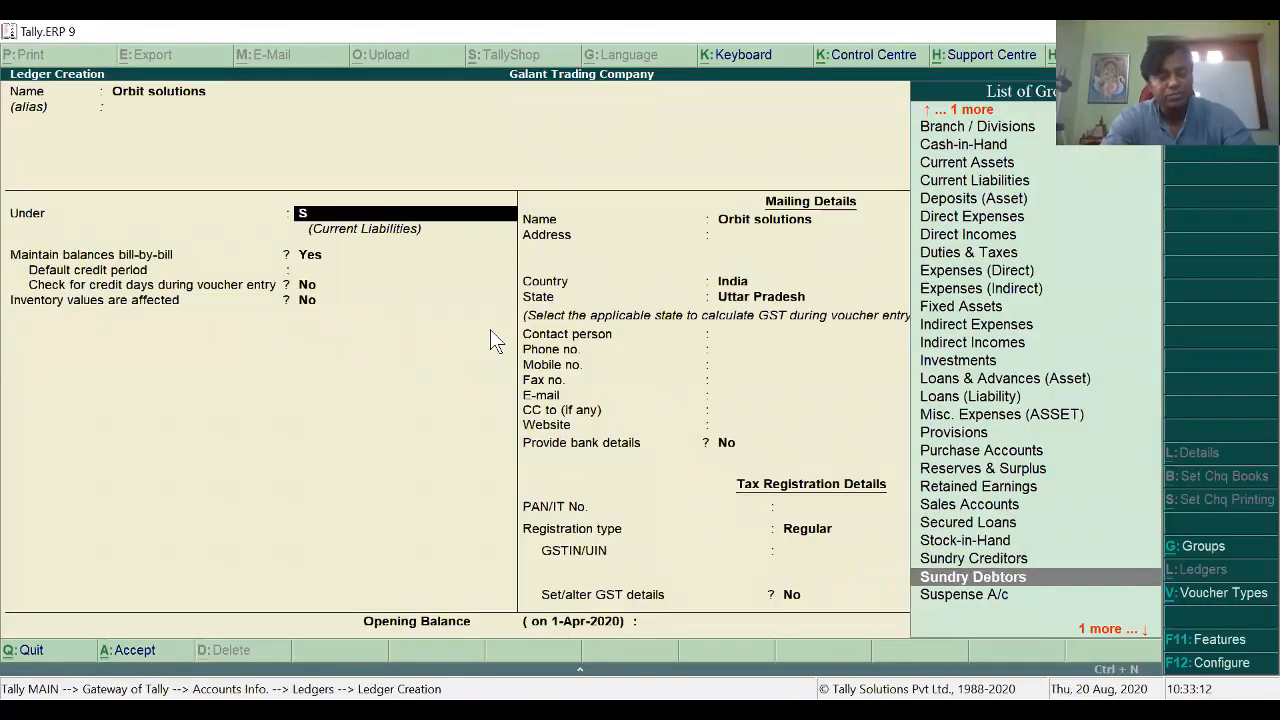
key(Return)
key(Return)
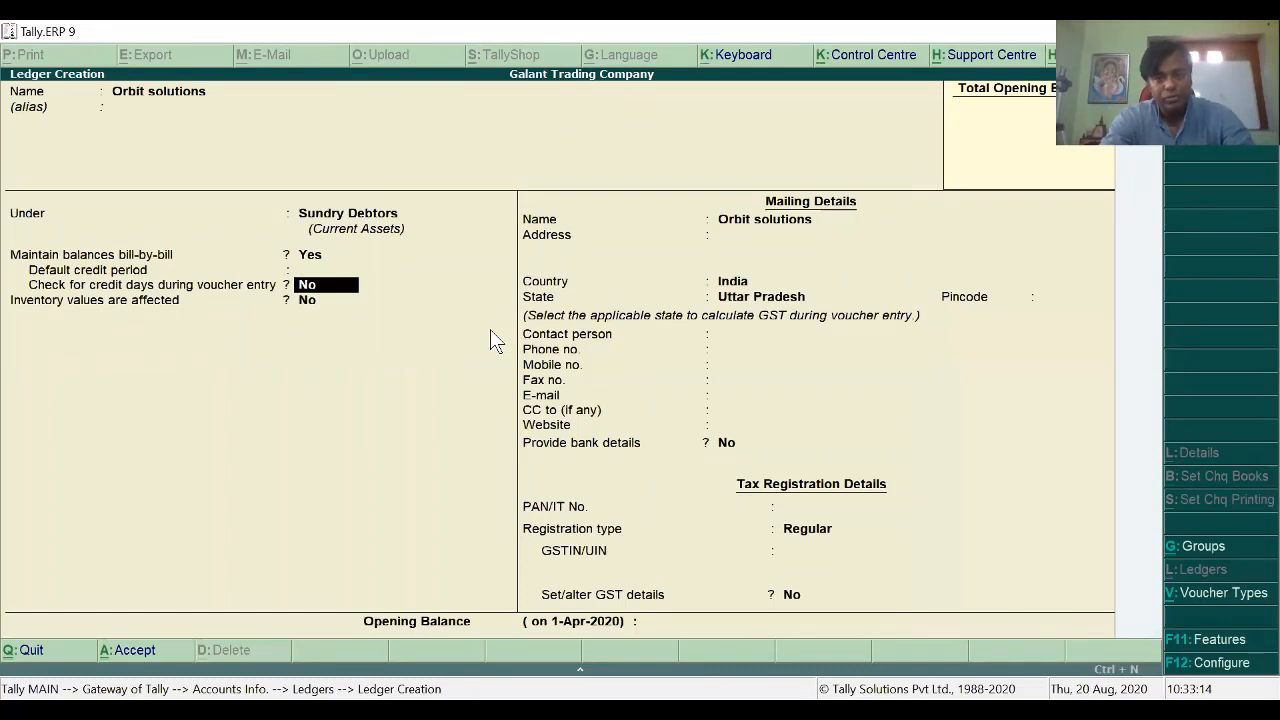
key(Return)
key(Return)
key(Return)
key(Return)
key(Return)
key(Return)
key(Return)
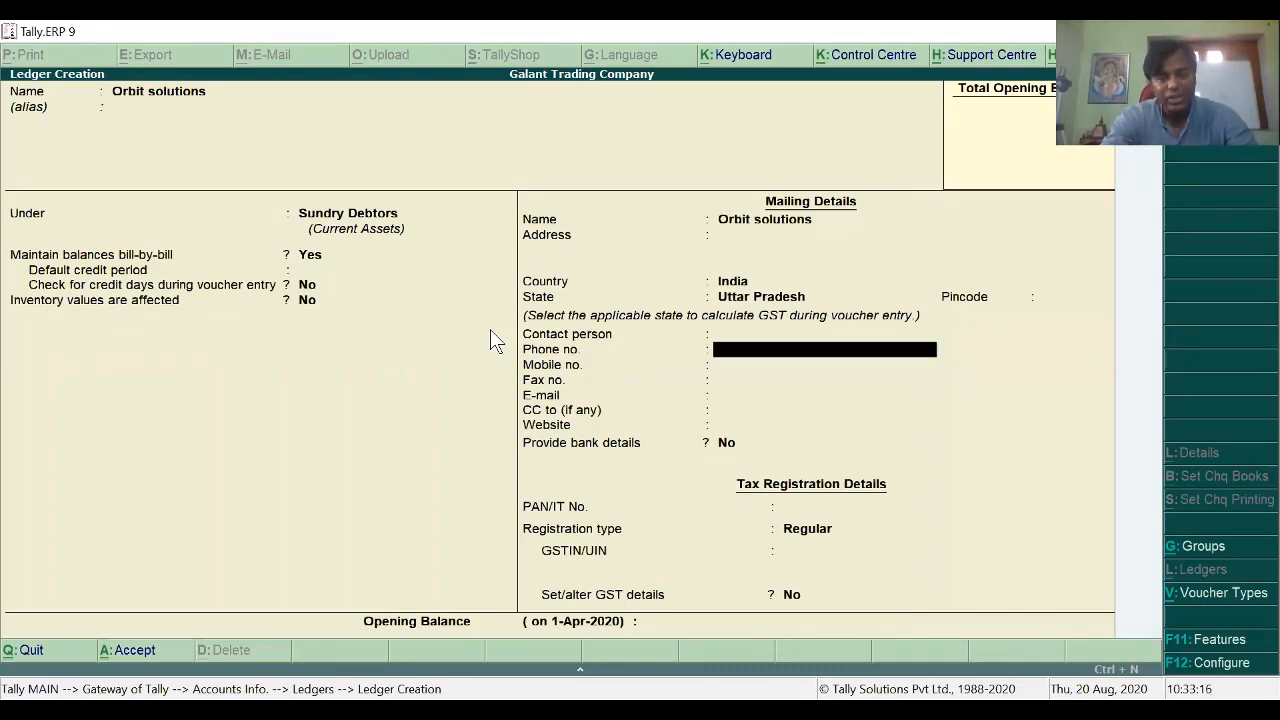
key(Return)
key(Return)
key(Return)
key(Return)
key(Return)
key(Return)
key(Return)
key(Return)
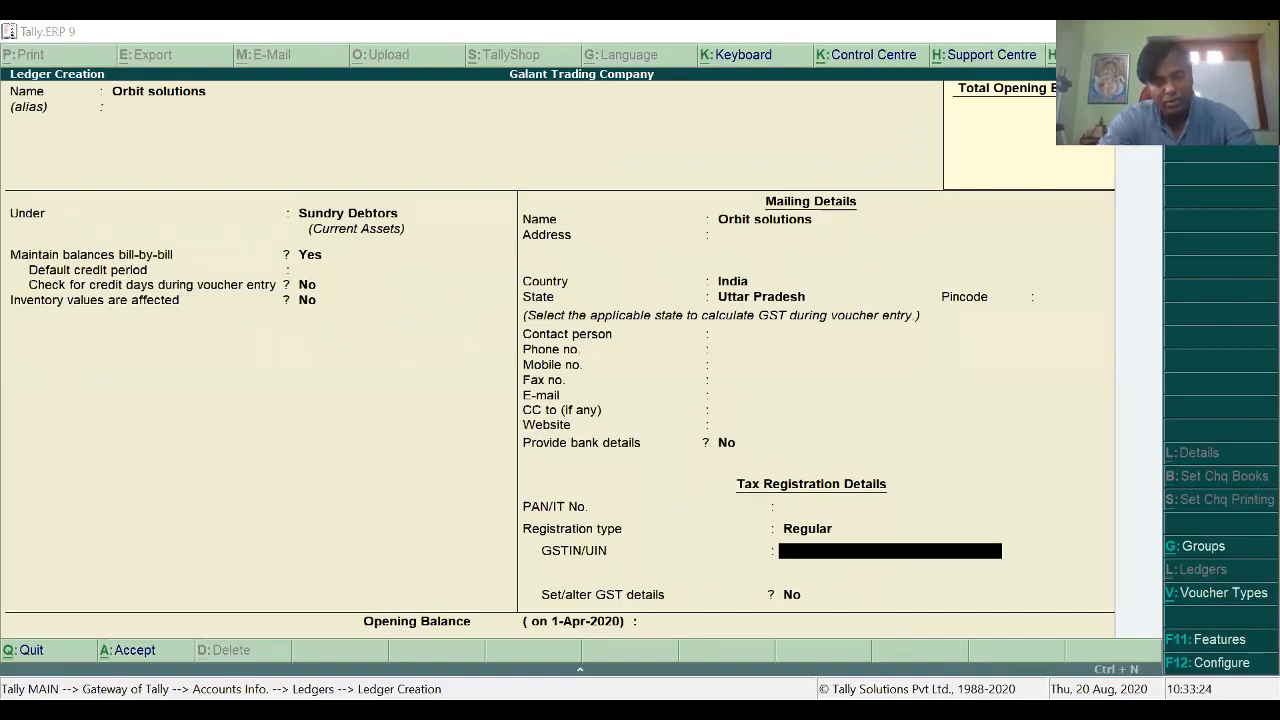
key(alt+Tab)
Step: Search Google for 'GSTIN of IOCL' and enter an Arunachal Pradesh GSTIN starting with 12 for Orbit solutions
click(10, 106)
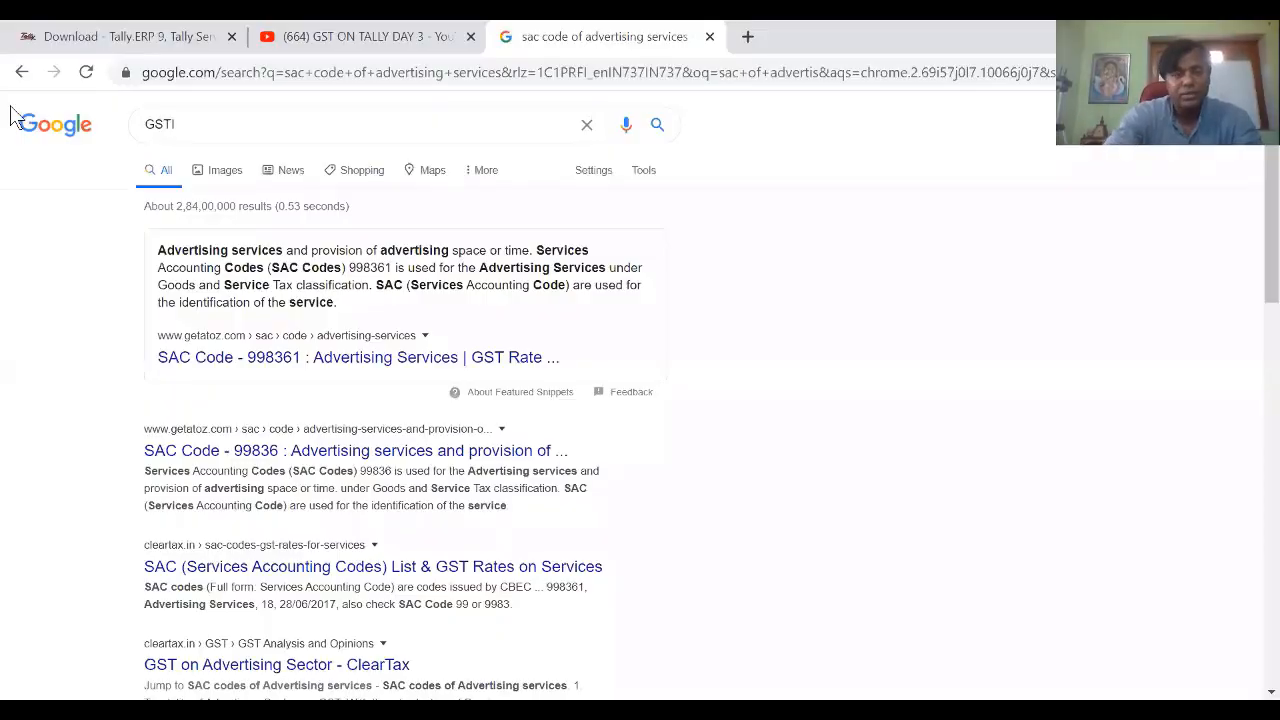
text(n)
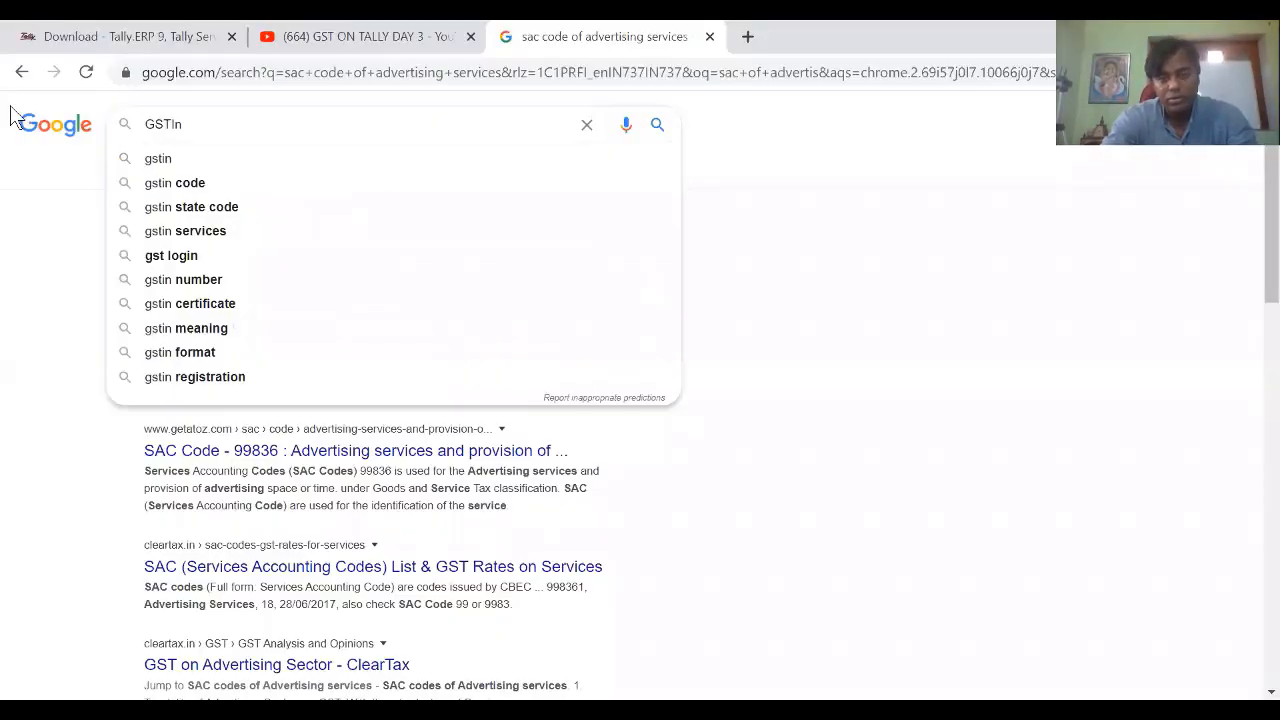
key(BackSpace)
text(N of IOCL)
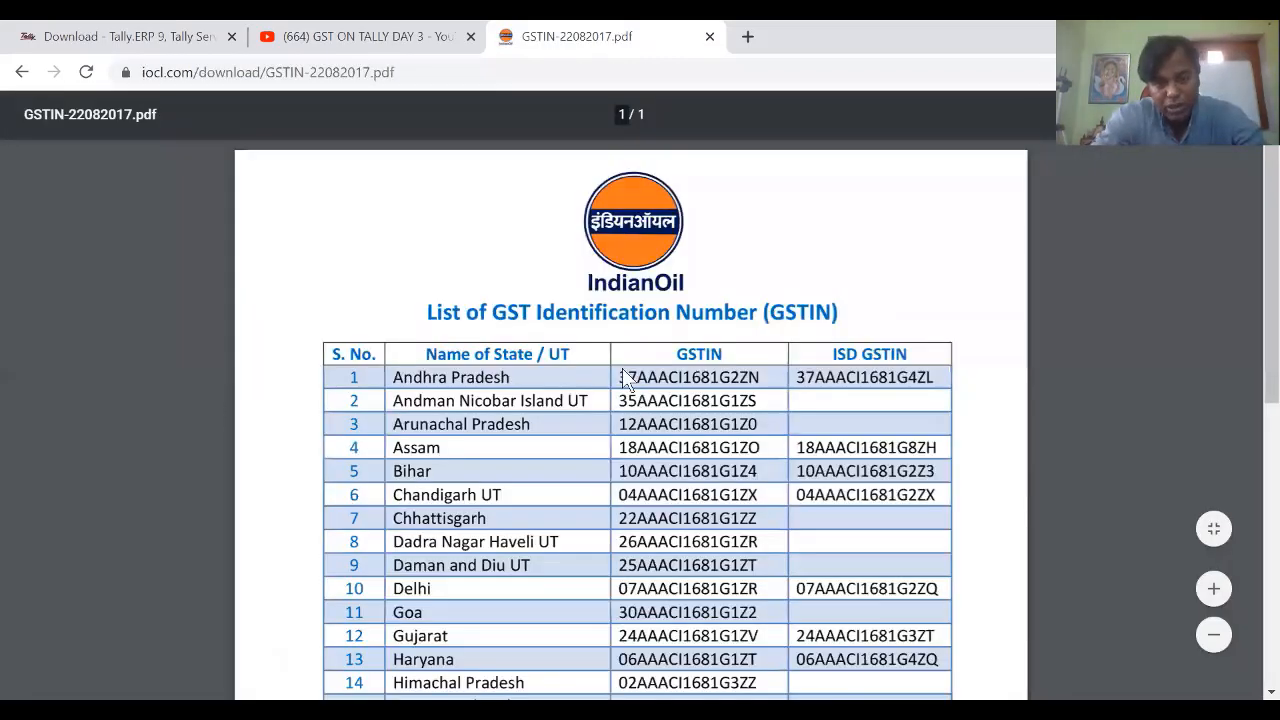
scroll(625, 378, down, 1)
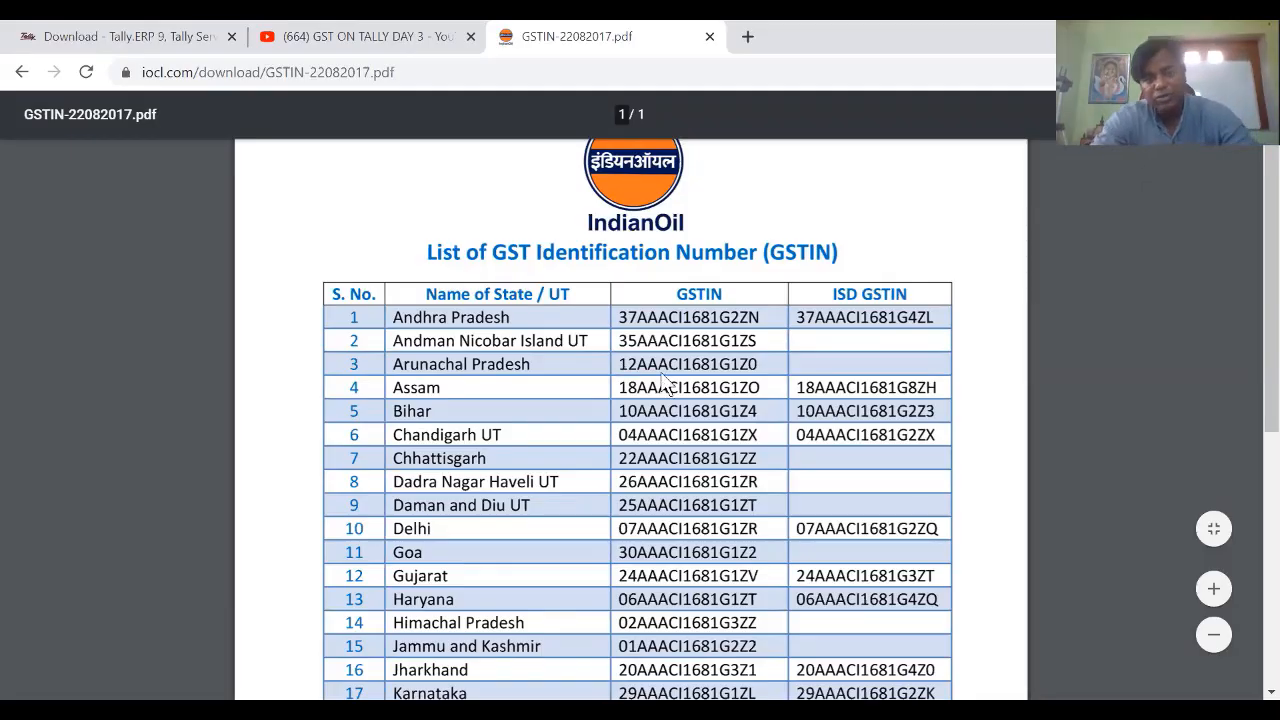
key(alt+Tab)
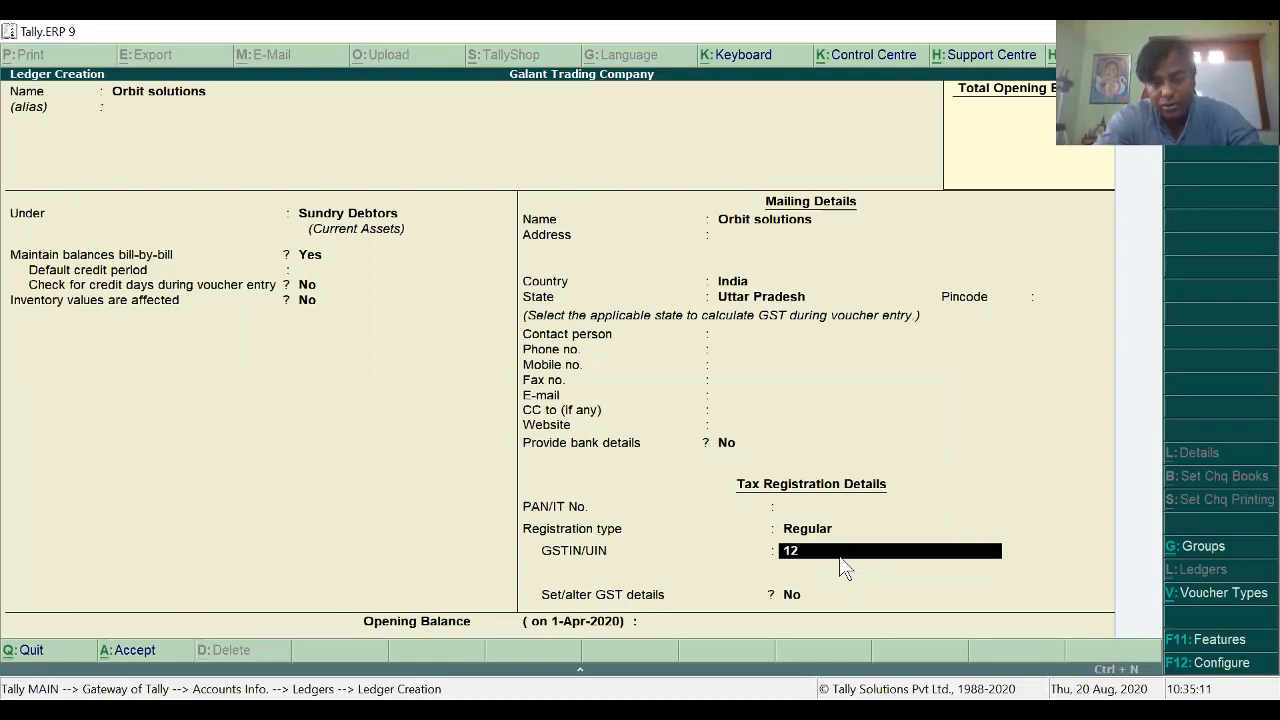
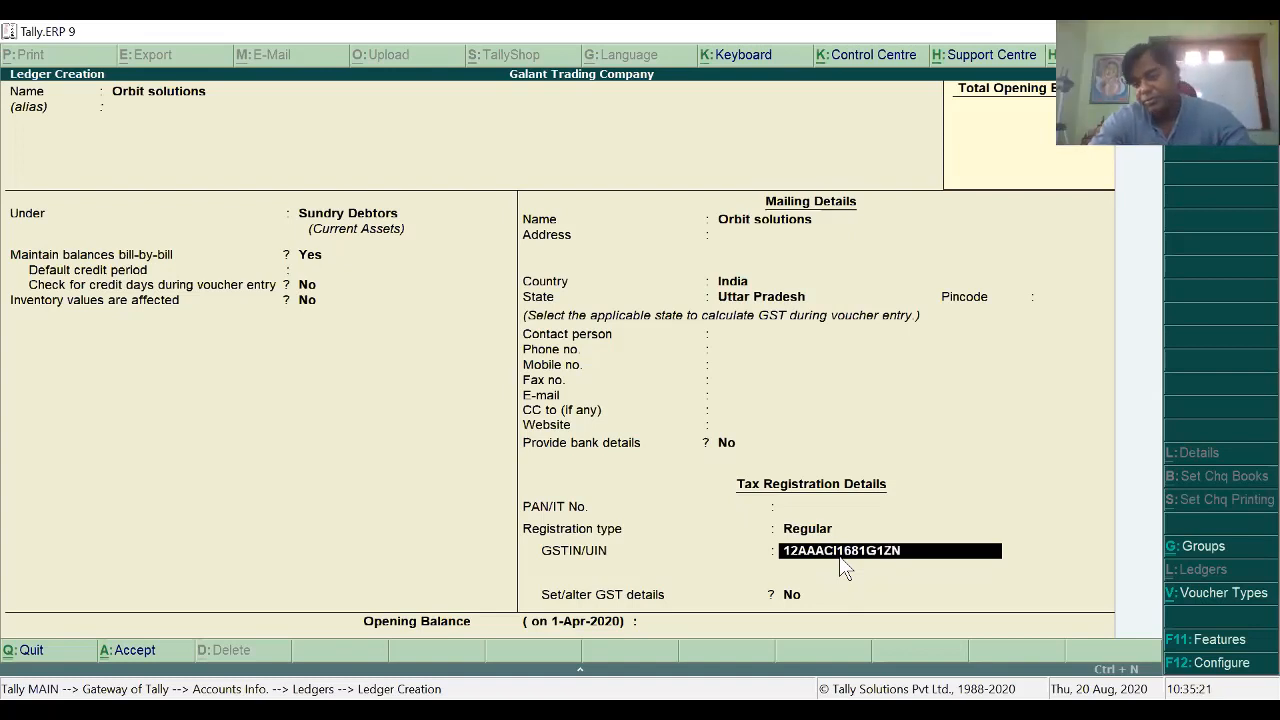
Step: Accept the entered GSTIN on the Orbit solutions ledger and return to the GSTIN list to recheck
key(Return)
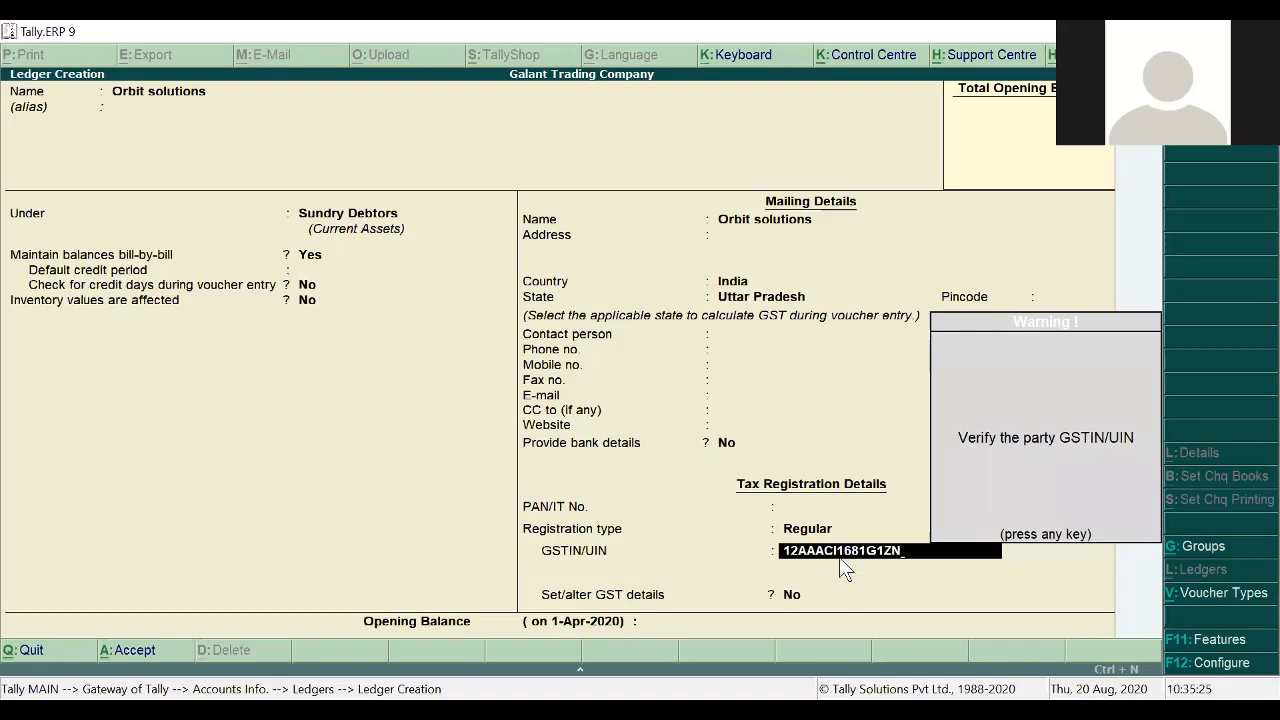
key(alt+Tab)
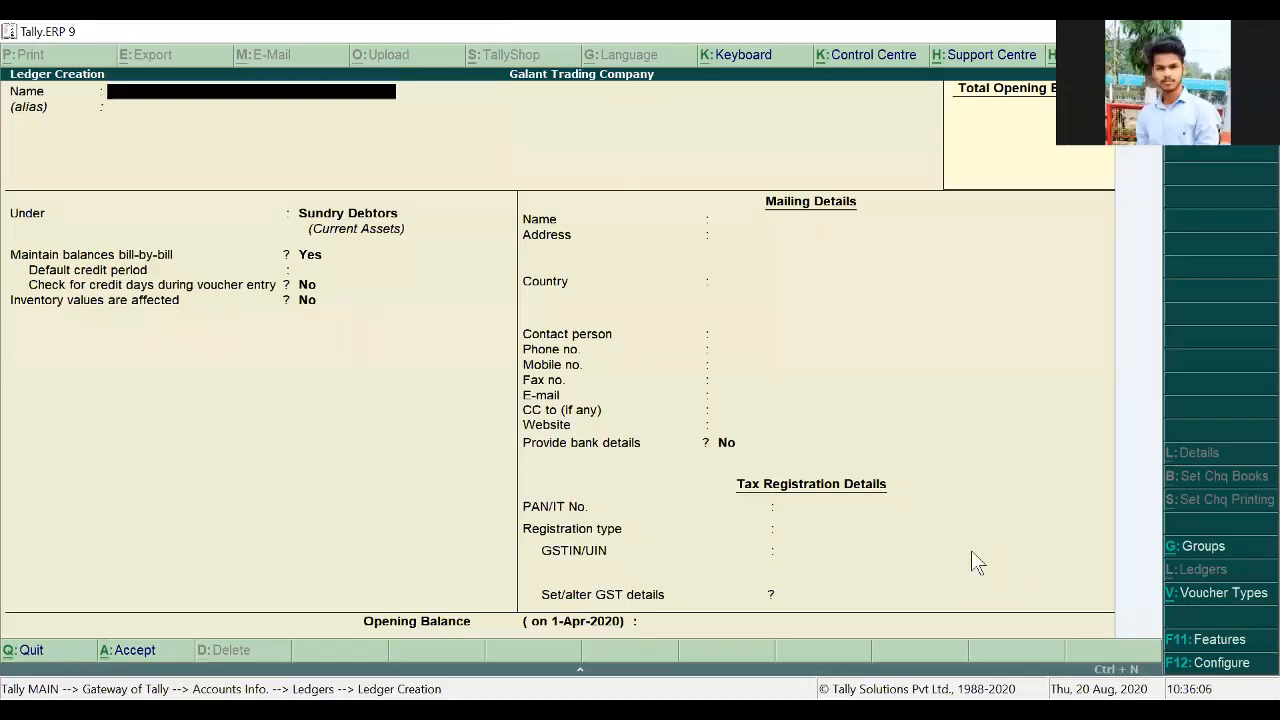
Step: Start a Sales voucher with reference number AD/1252/20-21
key(Escape)
key(Escape)
key(Escape)
key(Escape)
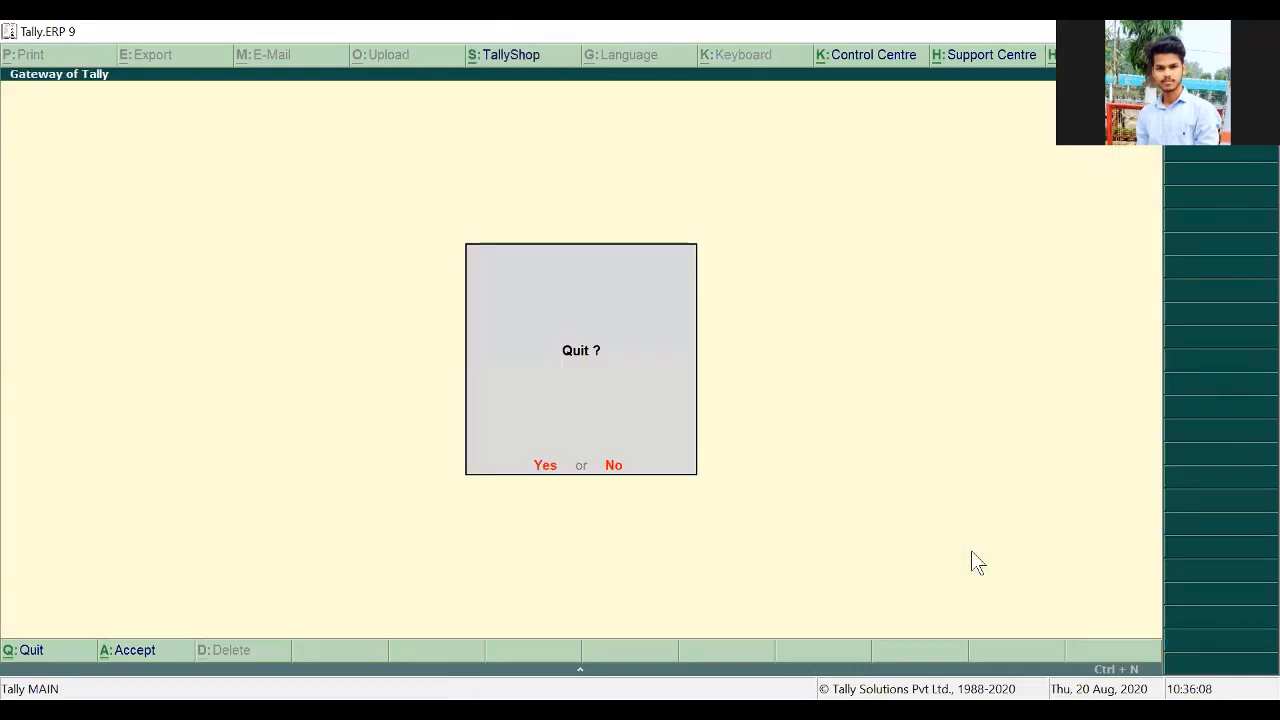
key(Escape)
key(v)
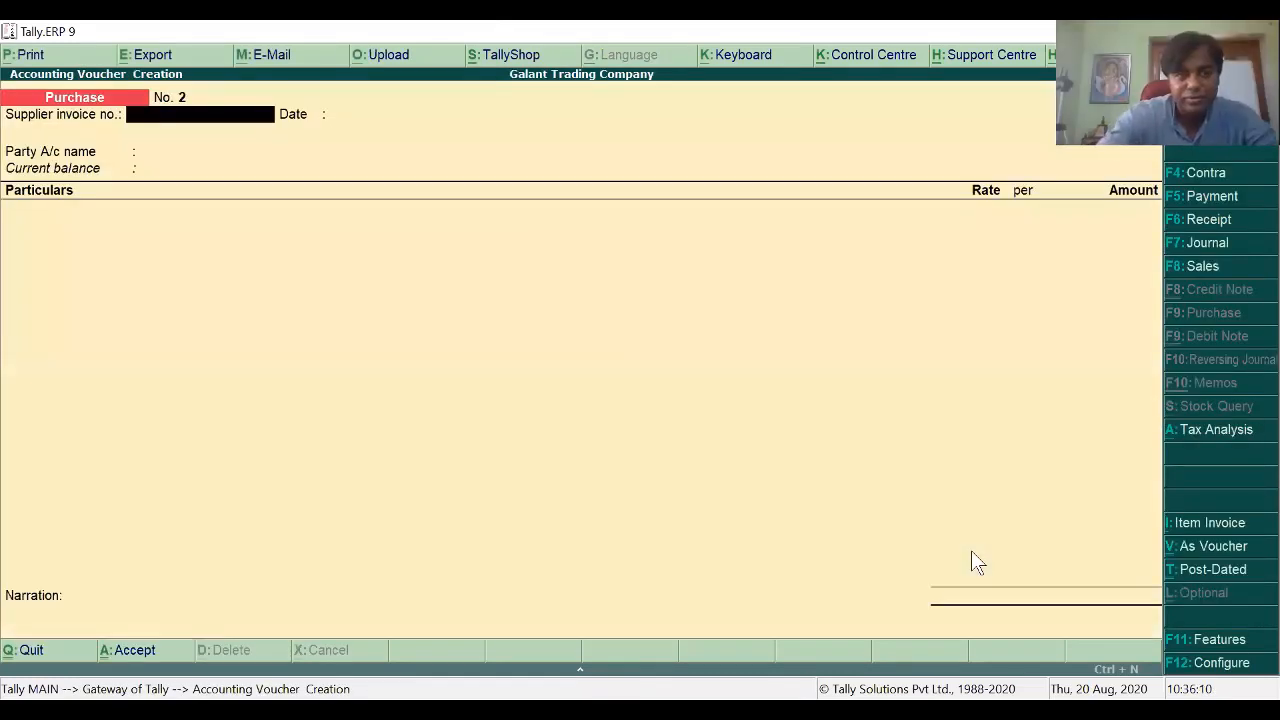
key(F8)
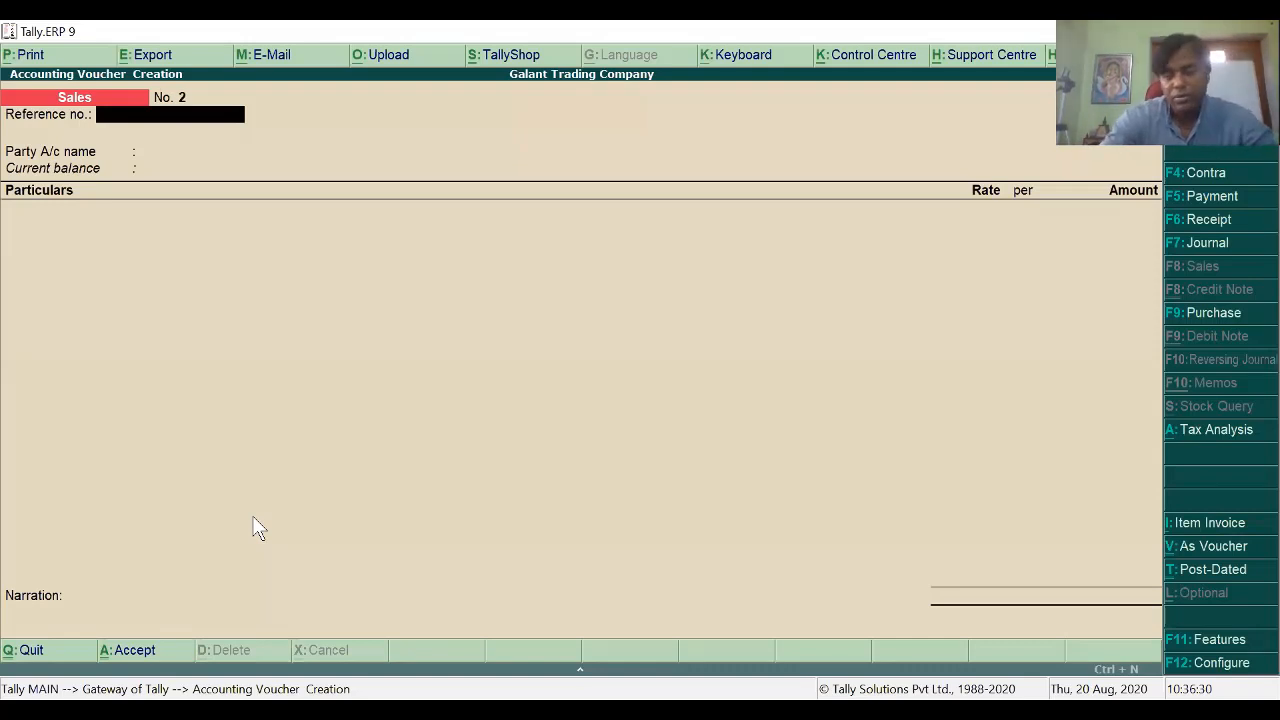
key(ctrl+alt+v)
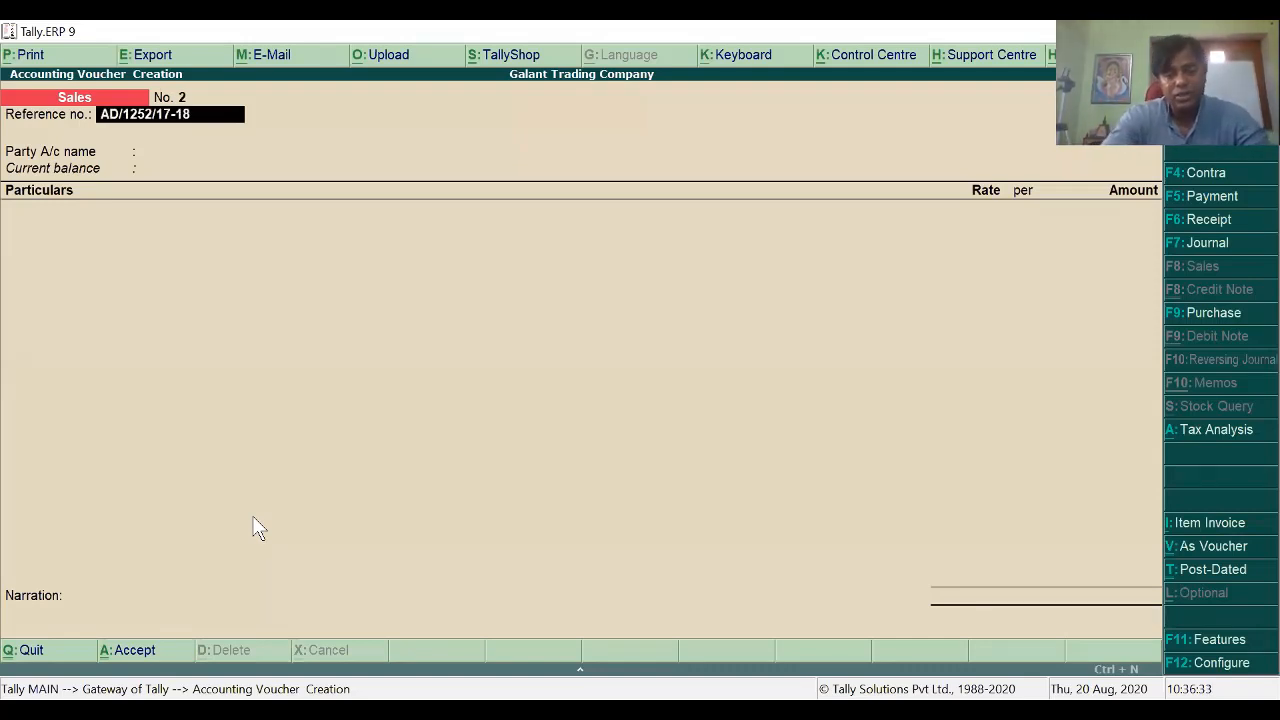
key(BackSpace)
key(BackSpace)
key(BackSpace)
key(BackSpace)
key(BackSpace)
text(20-21)
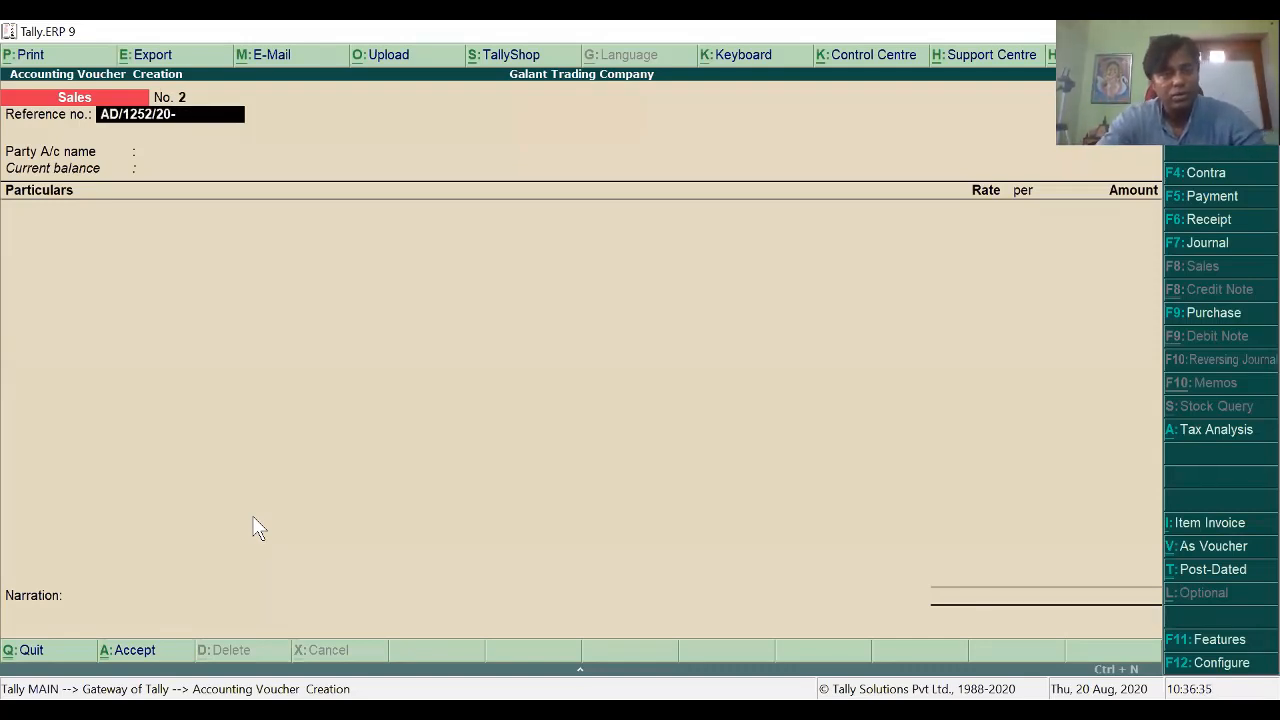
key(Return)
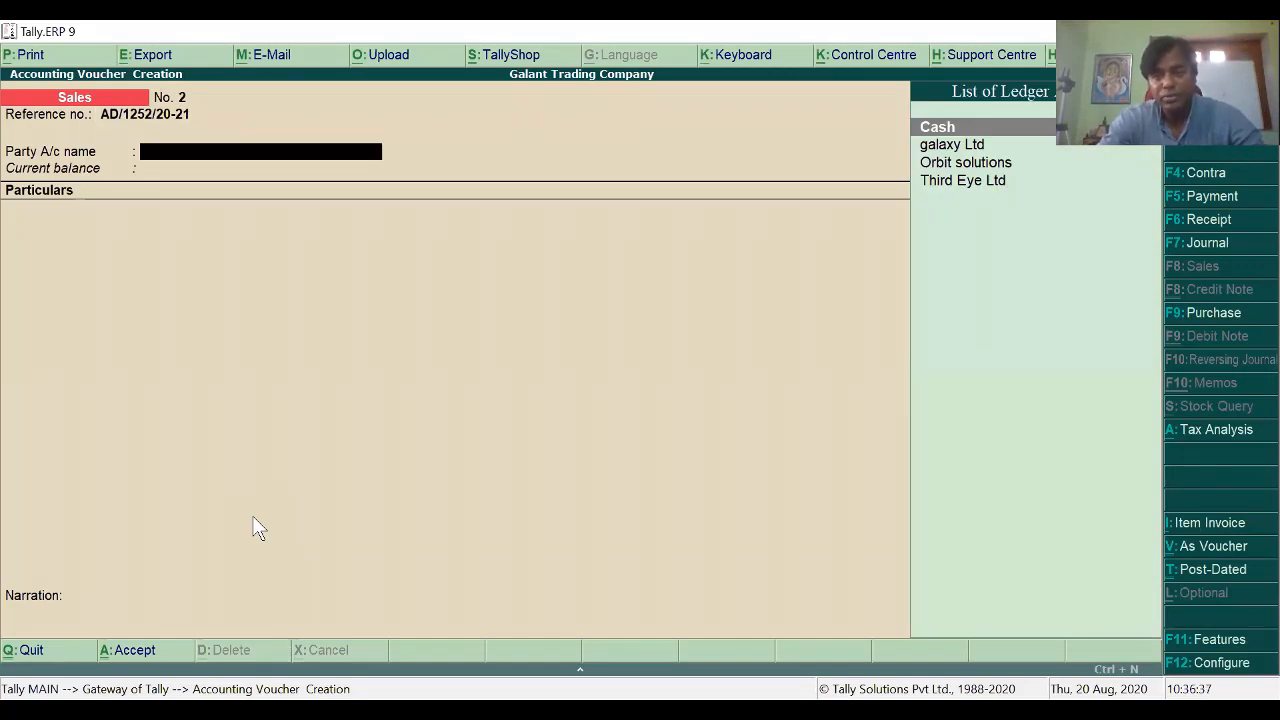
Step: Choose Orbit solutions as the voucher's party, passing through the despatch and buyer details
key(Down)
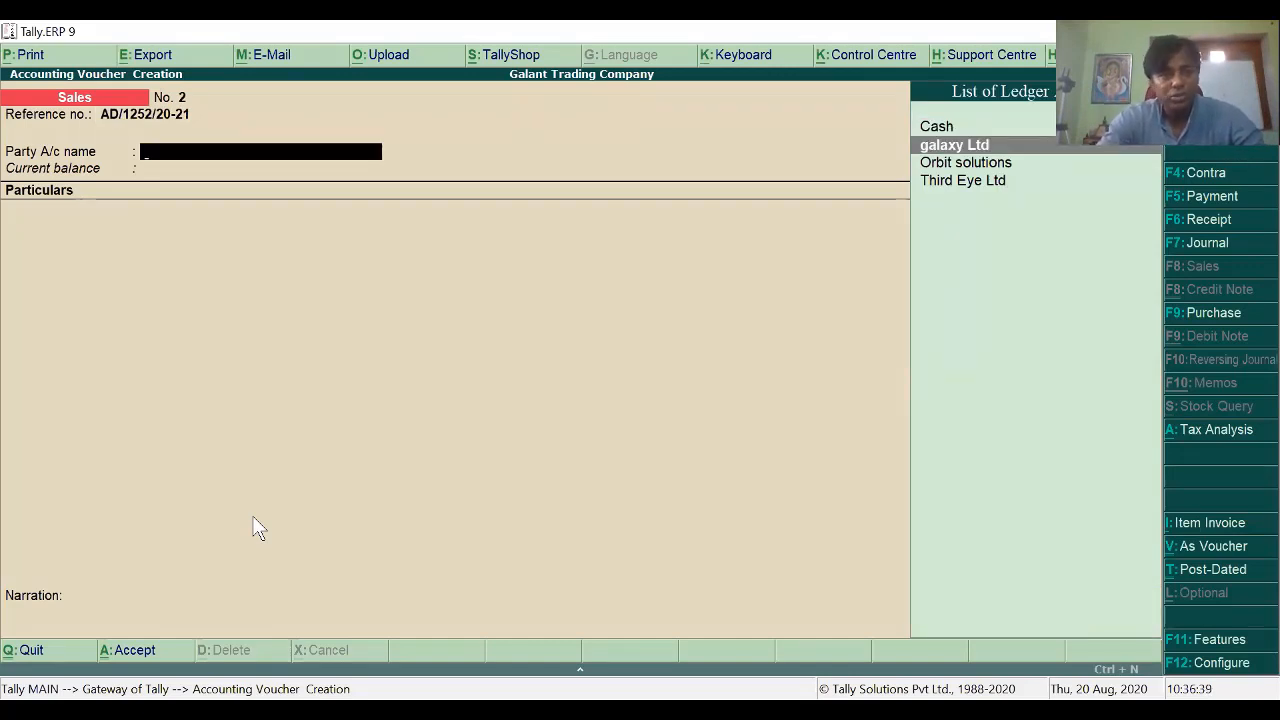
key(Down)
key(Return)
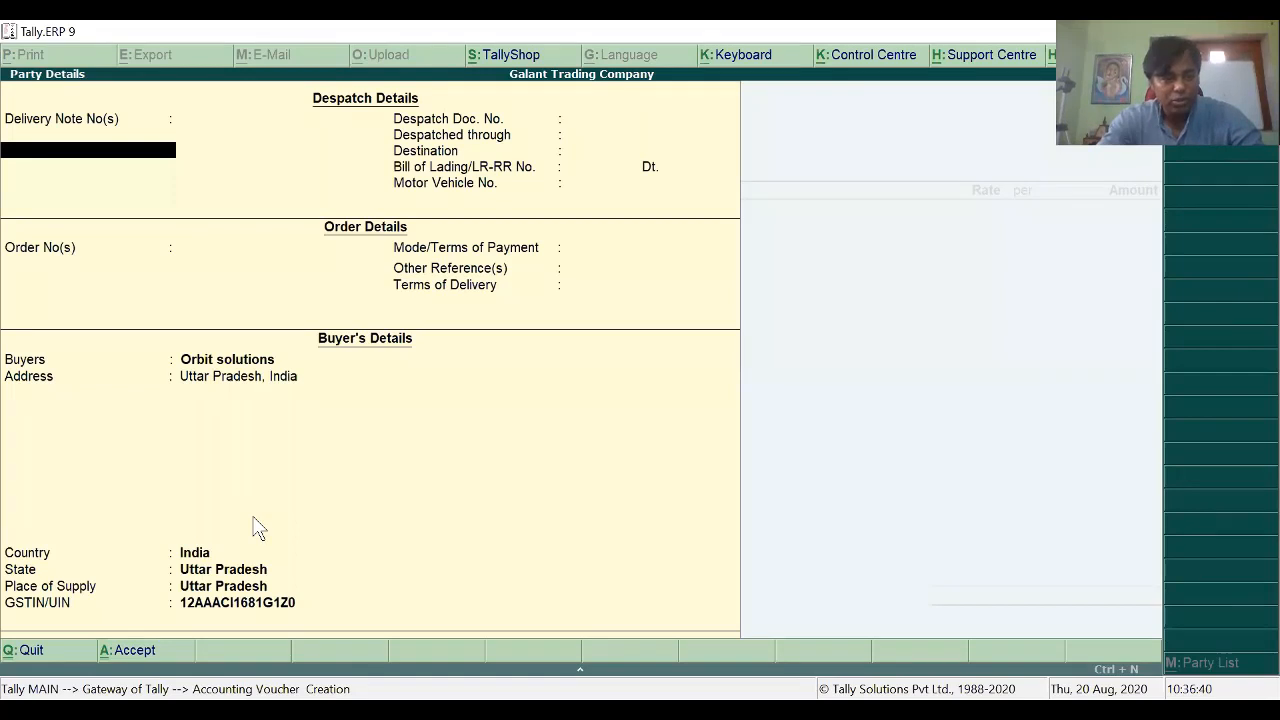
key(Return)
key(Return)
key(Return)
key(Return)
key(Return)
key(Return)
key(Return)
key(Return)
key(Return)
key(Return)
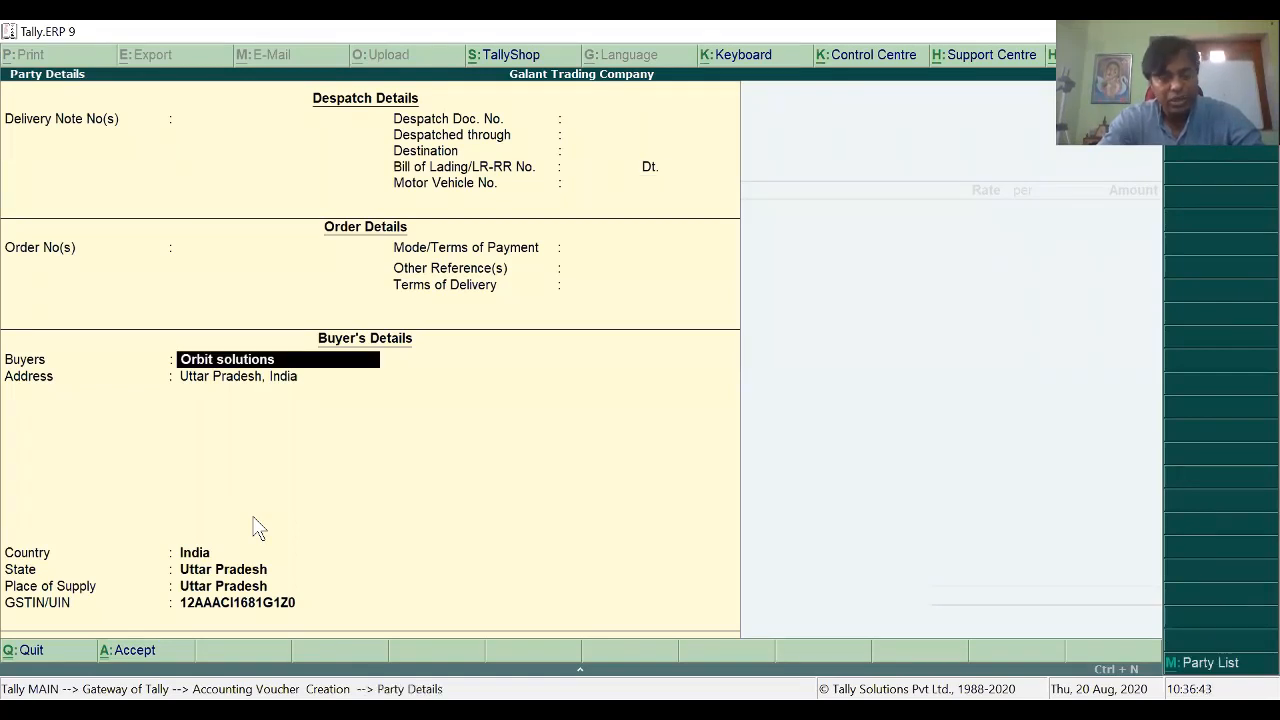
key(Return)
key(Return)
key(Return)
key(Return)
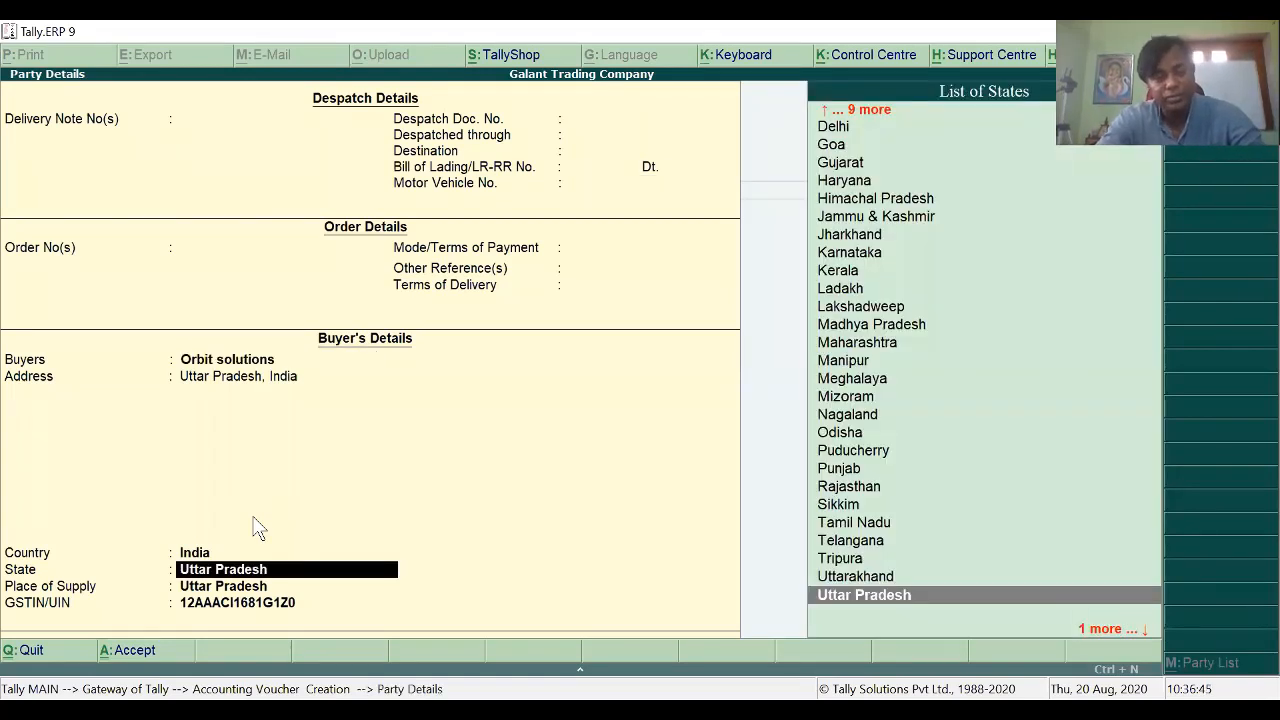
key(BackSpace)
key(BackSpace)
key(Escape)
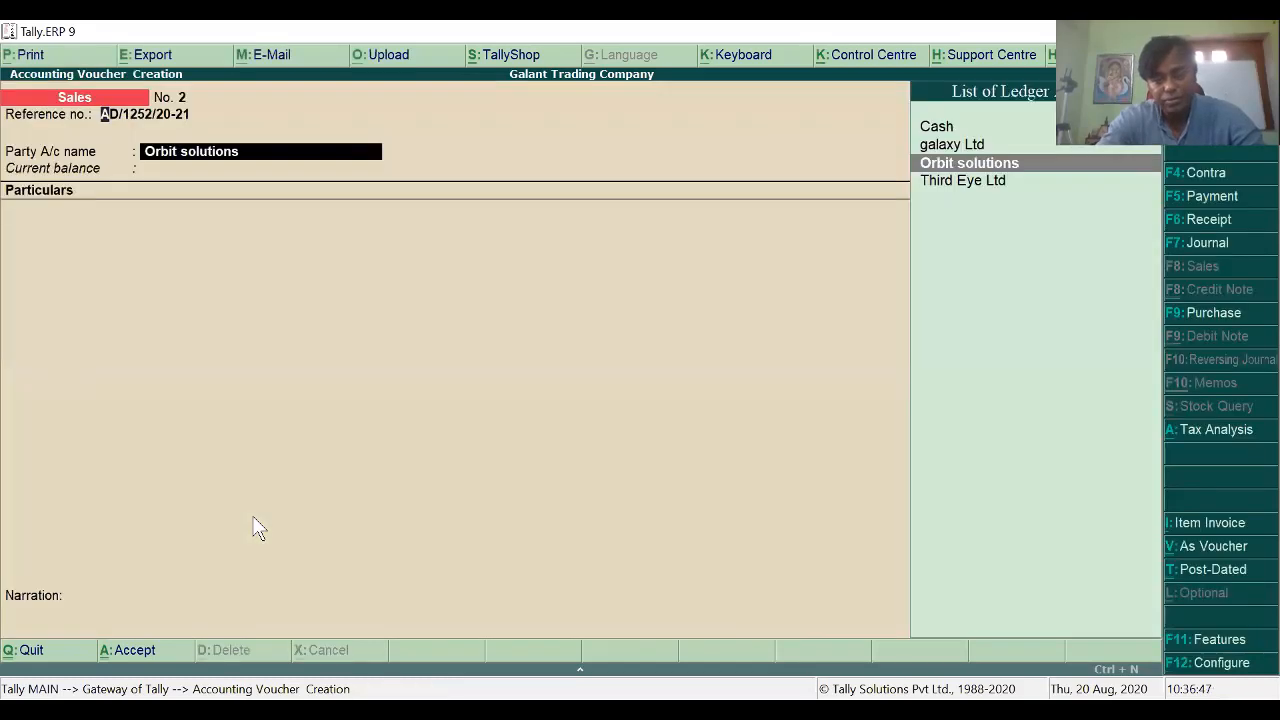
Step: Change the Orbit solutions ledger's state to Arunachal Pradesh and save the alteration
key(ctrl+Return)
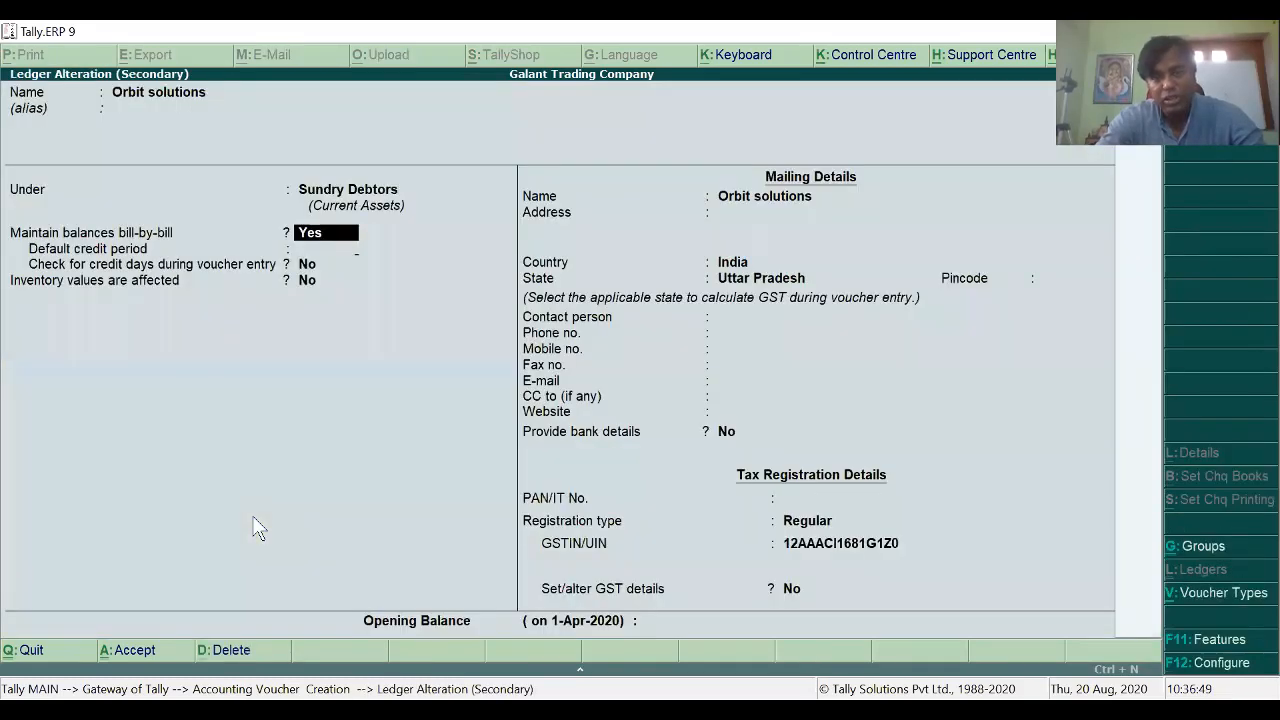
key(Return)
key(Return)
key(Return)
key(Return)
key(Return)
key(Return)
key(Return)
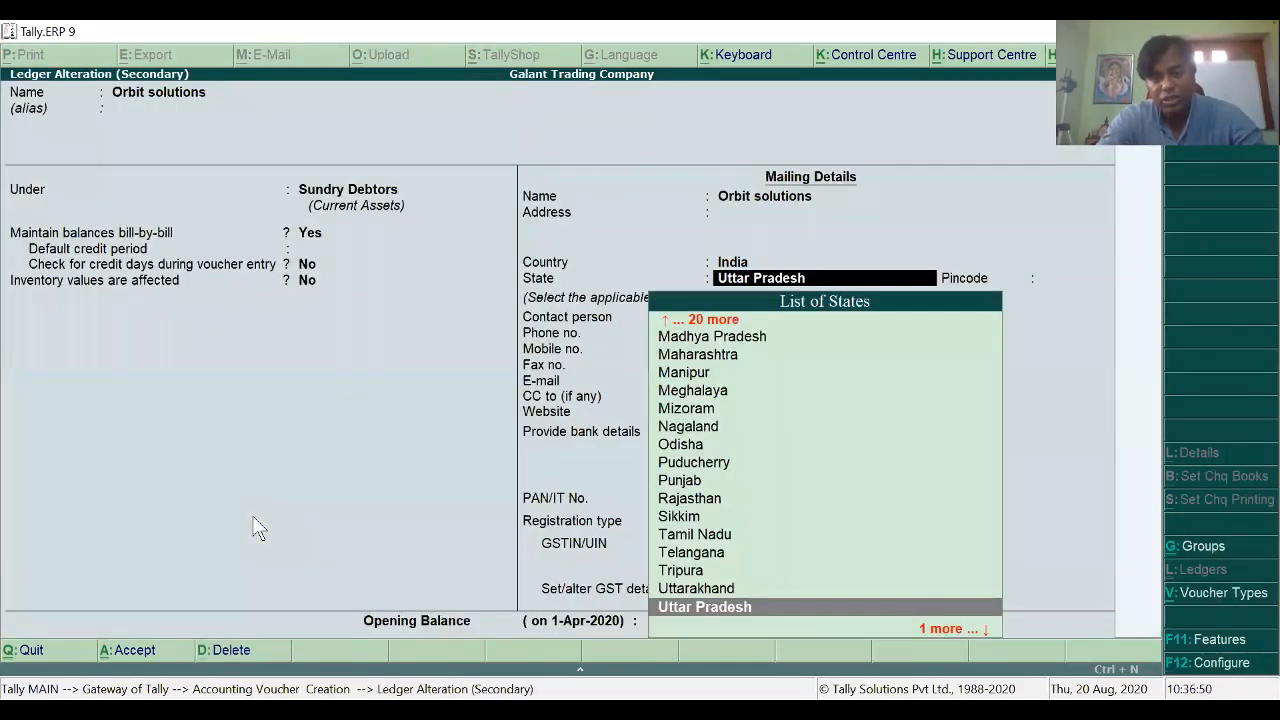
text(ar)
key(Return)
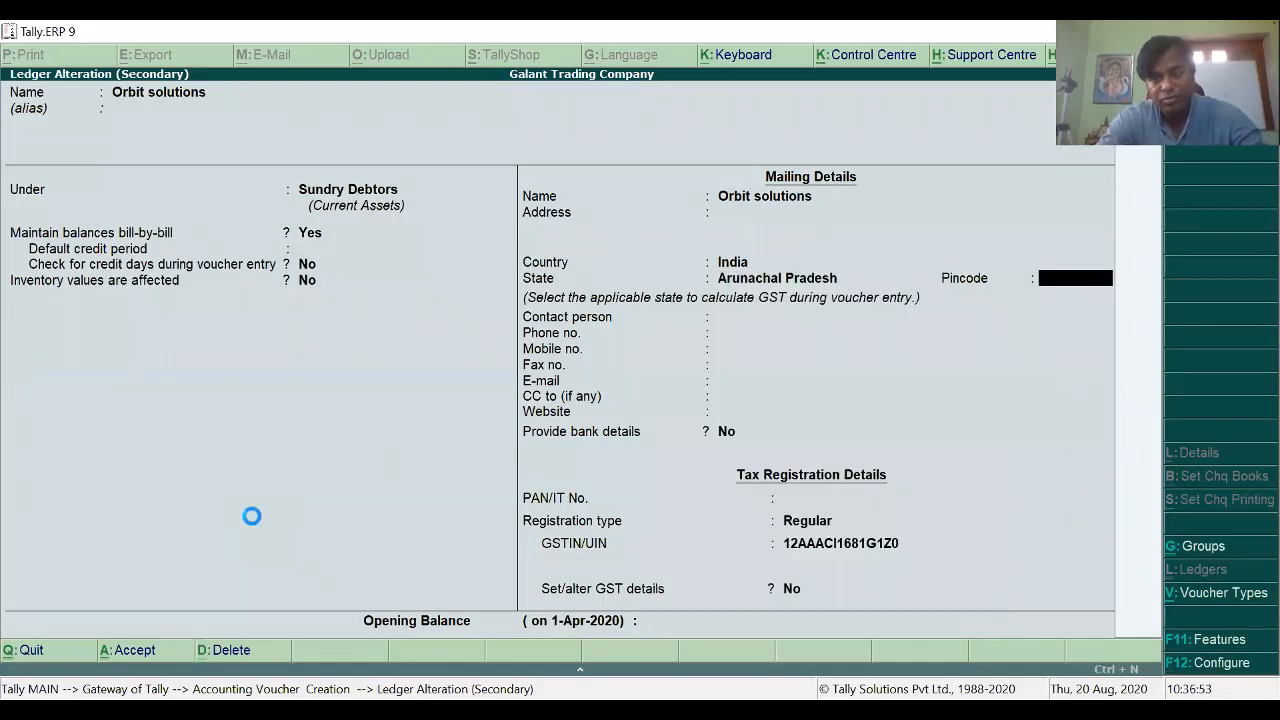
key(ctrl+a)
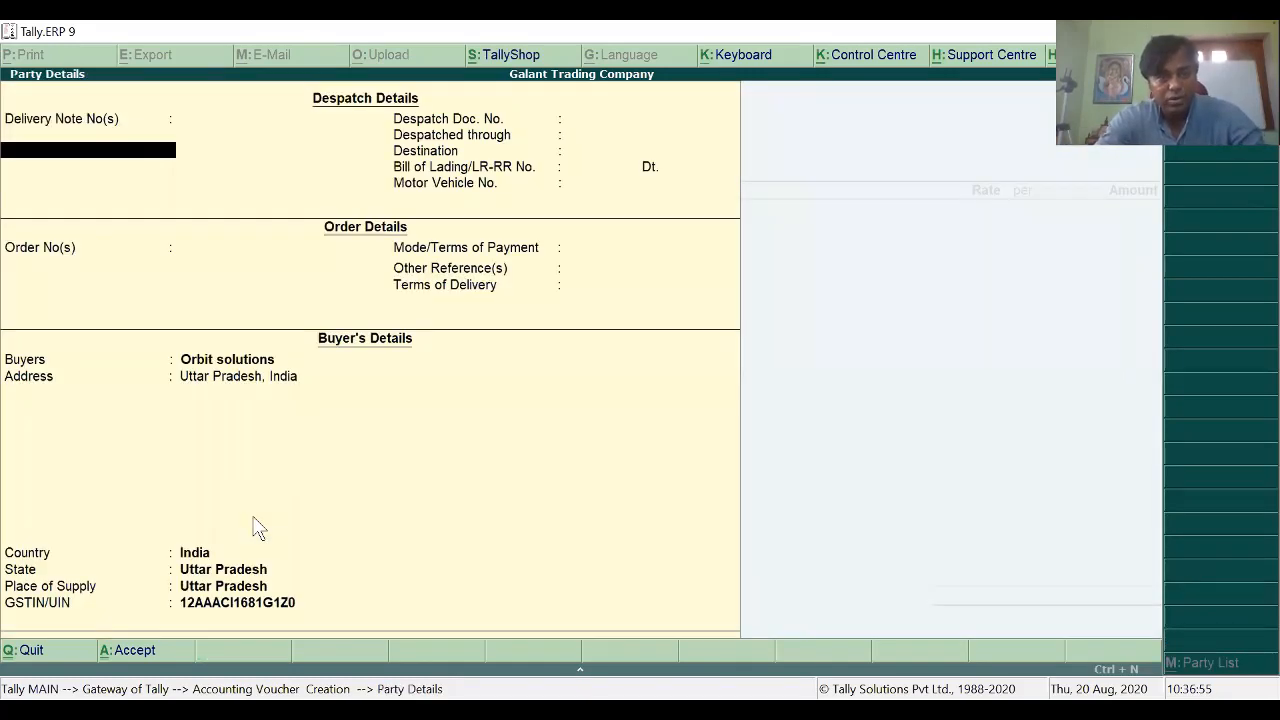
key(Escape)
key(Escape)
Step: Restart the sales voucher with reference AD/1252/20-21 and Orbit solutions as party
key(y)
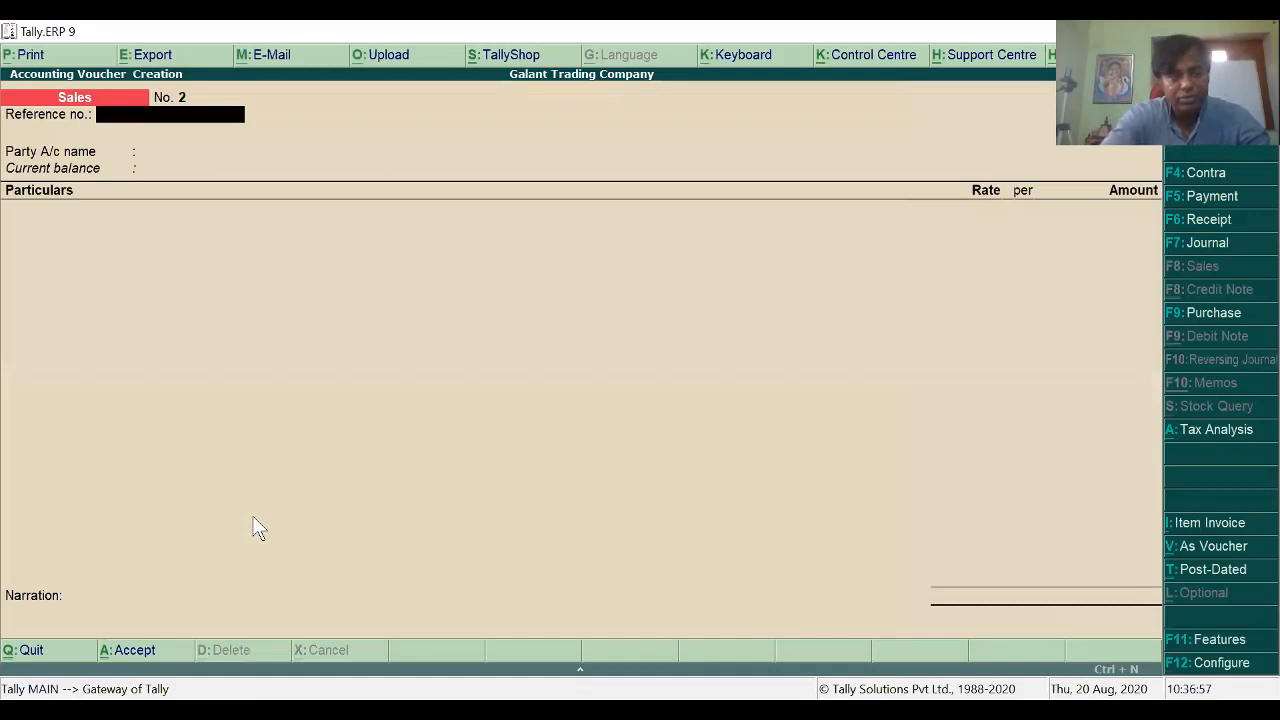
text(AD/1252/17-18)
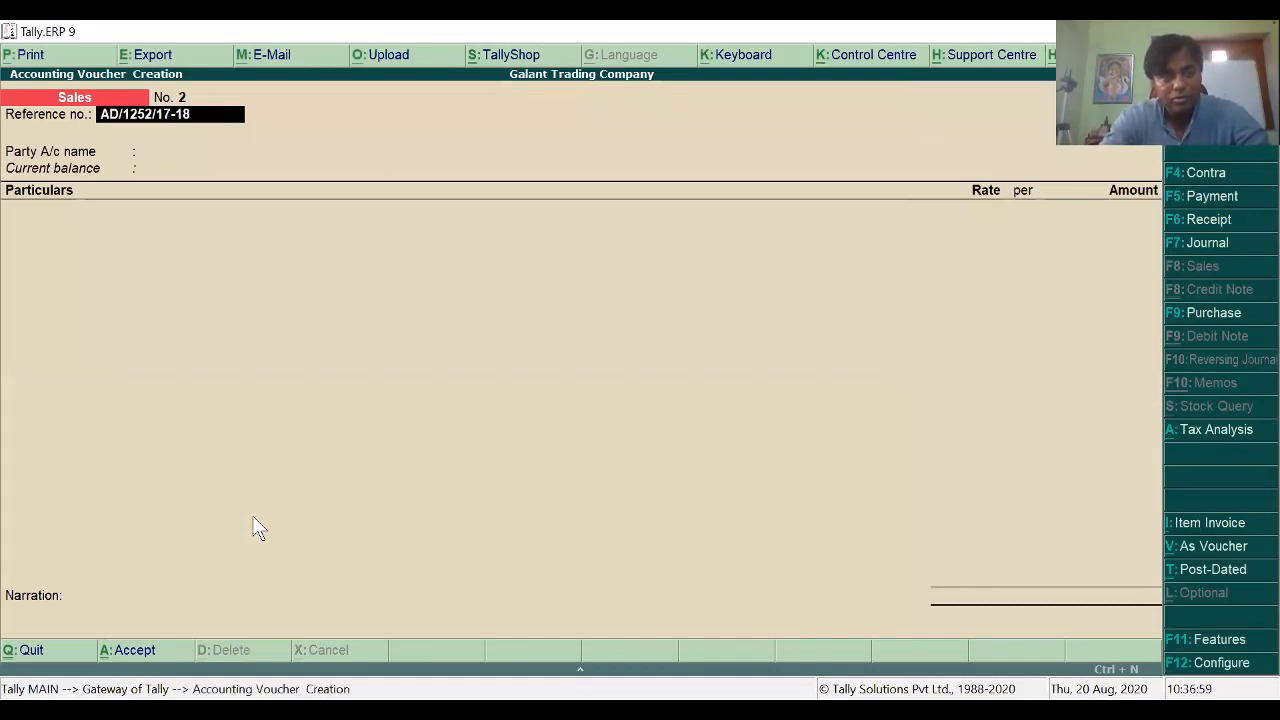
key(BackSpace)
key(BackSpace)
key(BackSpace)
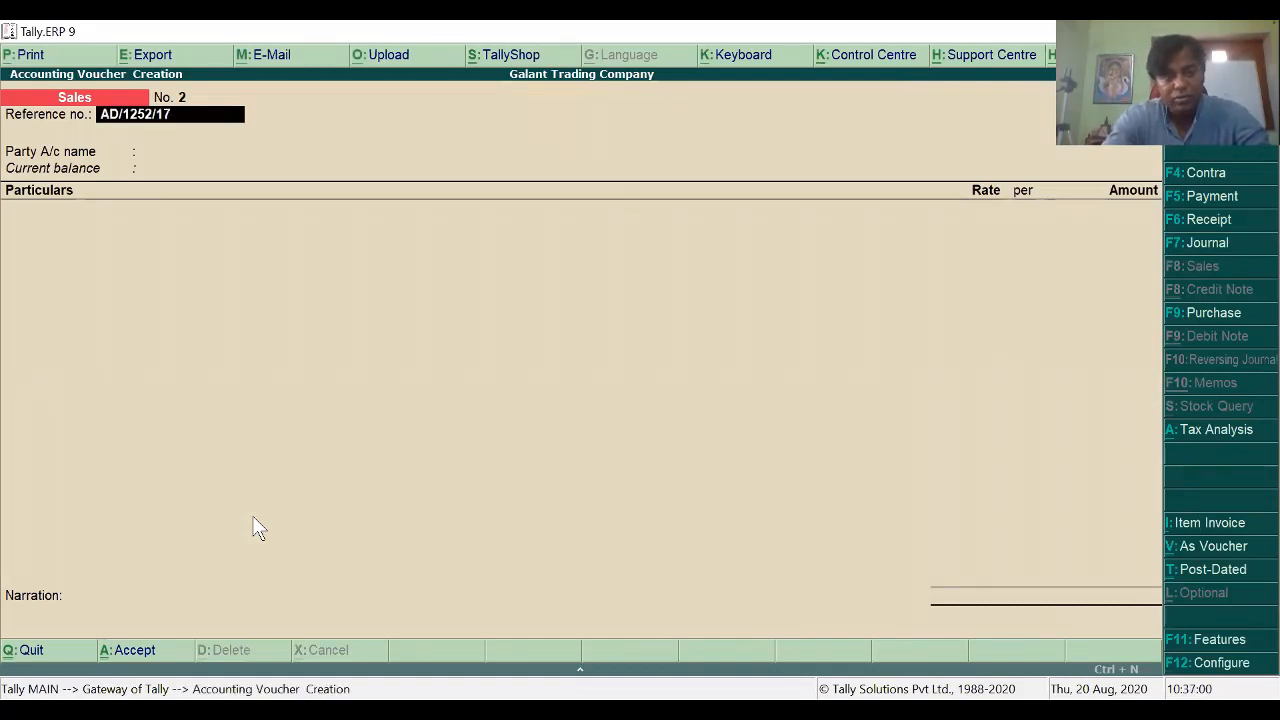
key(BackSpace)
key(BackSpace)
text(20-21)
key(Return)
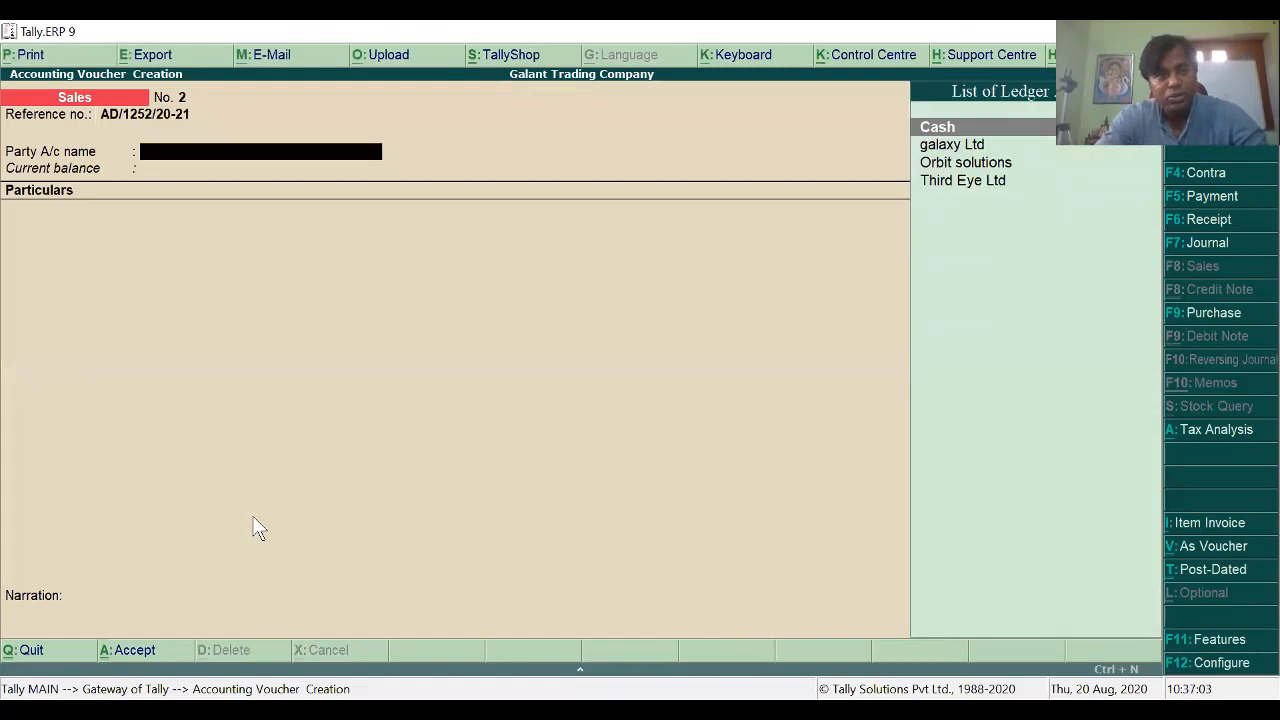
key(Down)
key(Down)
key(Return)
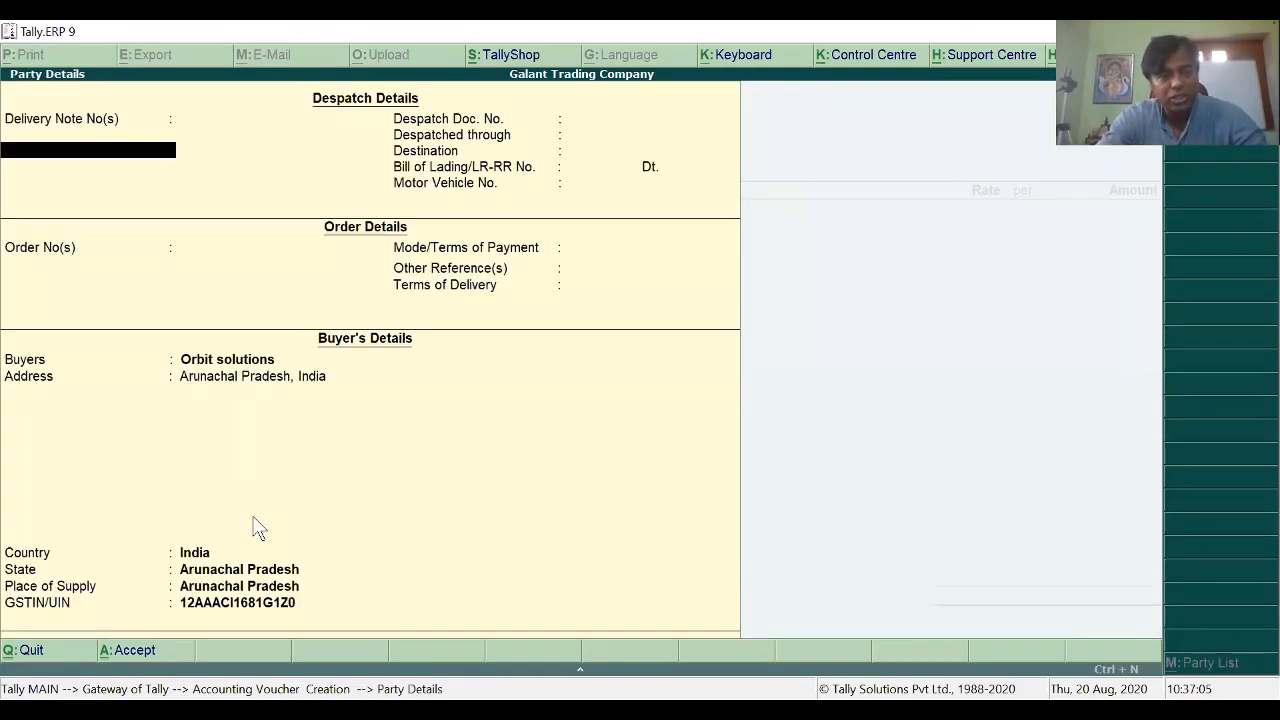
key(Return)
key(Return)
key(Return)
key(Return)
key(Return)
key(Return)
key(Return)
key(Return)
key(Return)
key(Return)
key(Return)
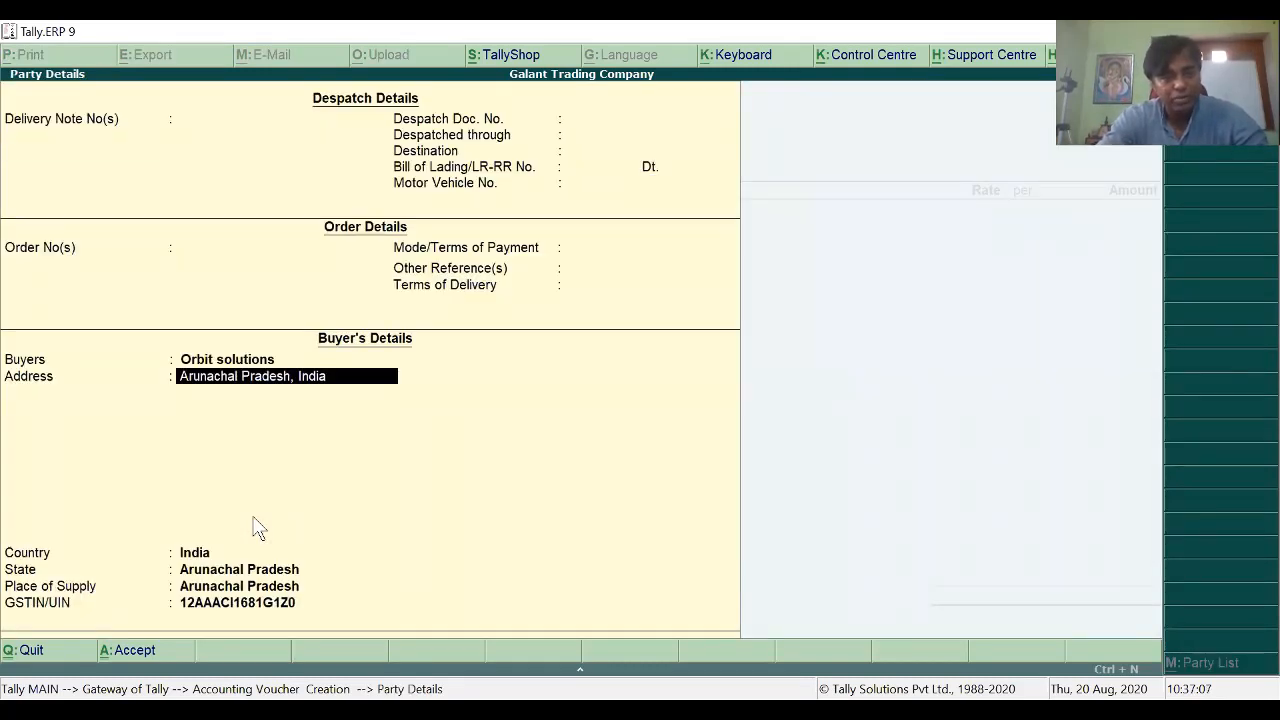
key(Return)
key(Return)
key(Return)
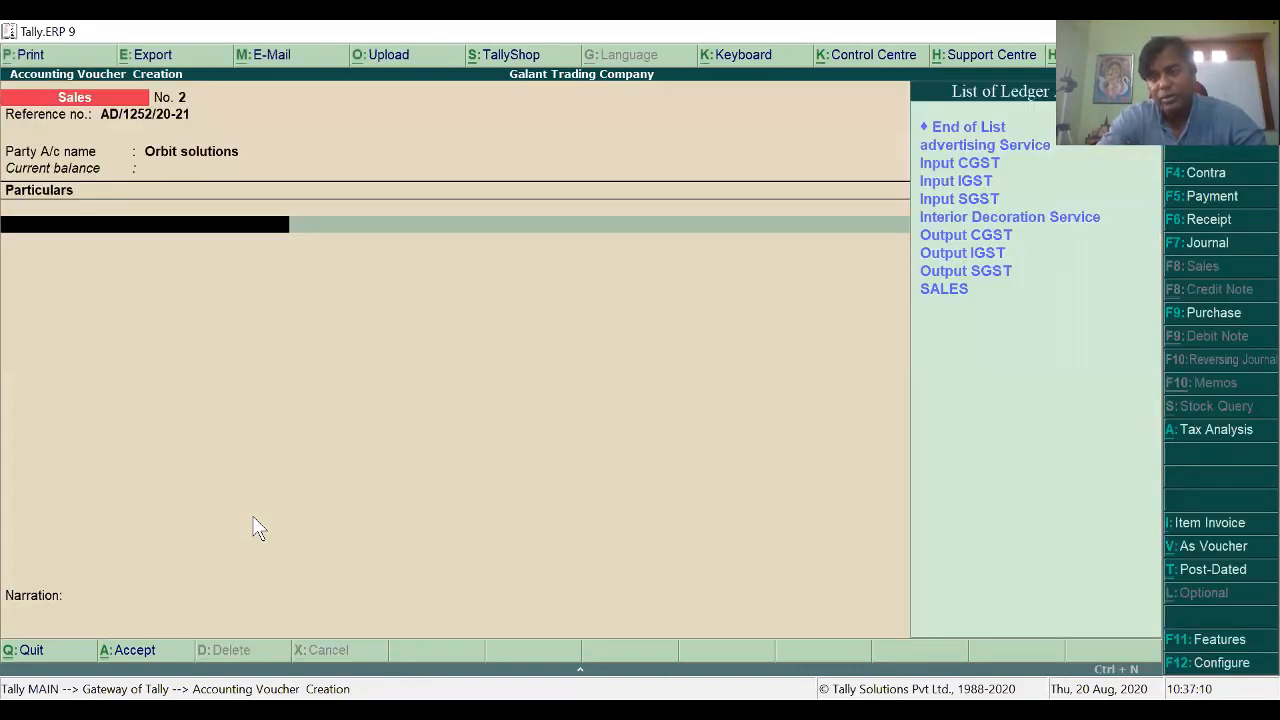
Step: Add Interior Decoration Service for 92,000 with default tax classification, then the Output IGST ledger
key(Down)
key(Down)
key(Down)
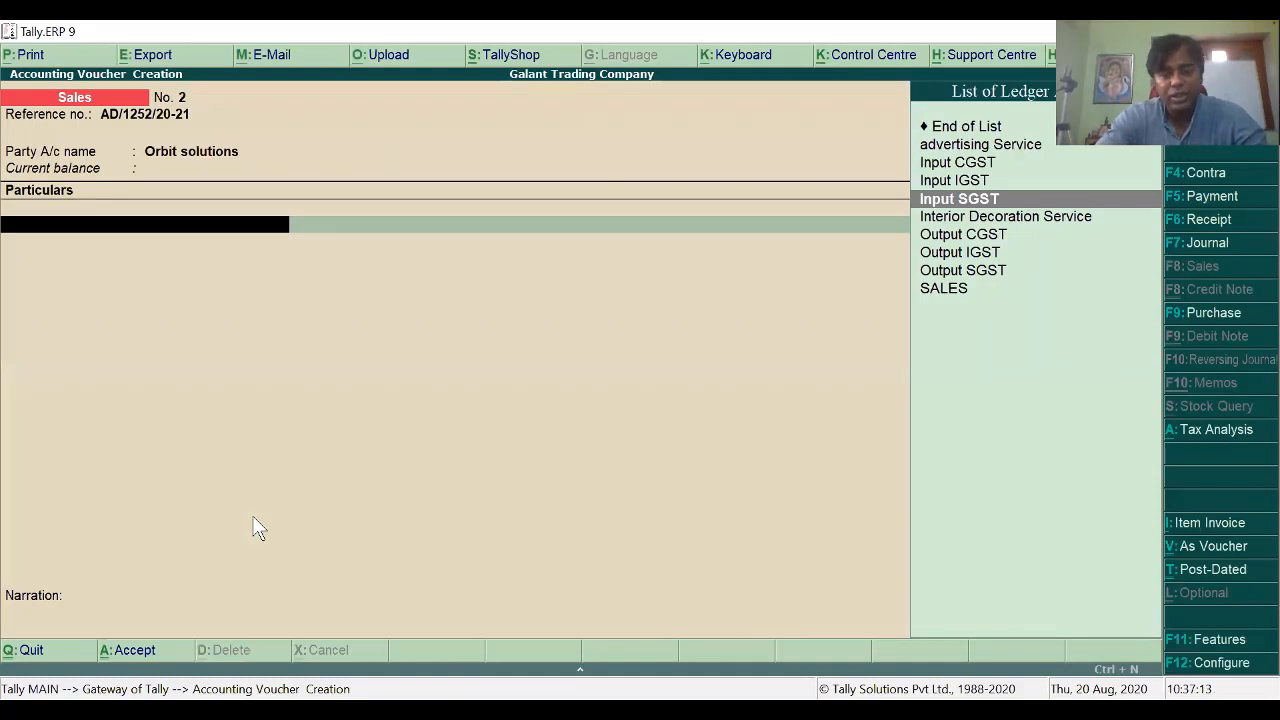
key(Down)
key(Return)
text(92000)
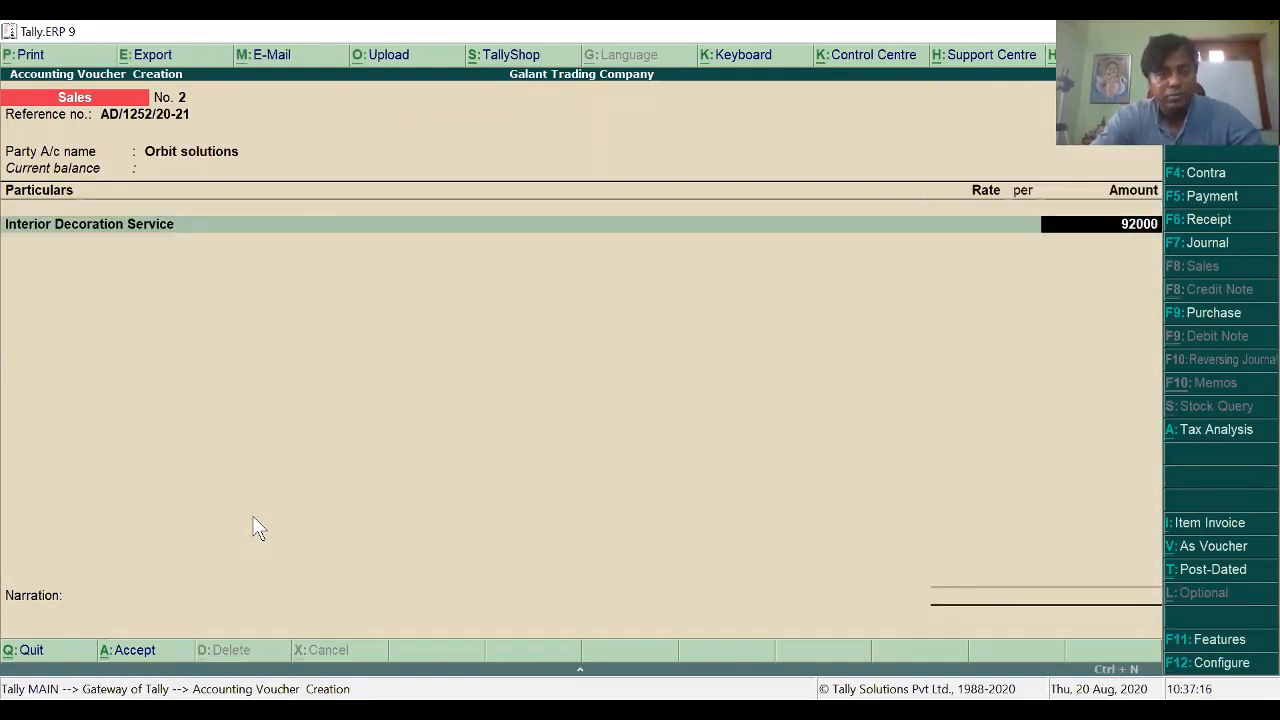
key(Return)
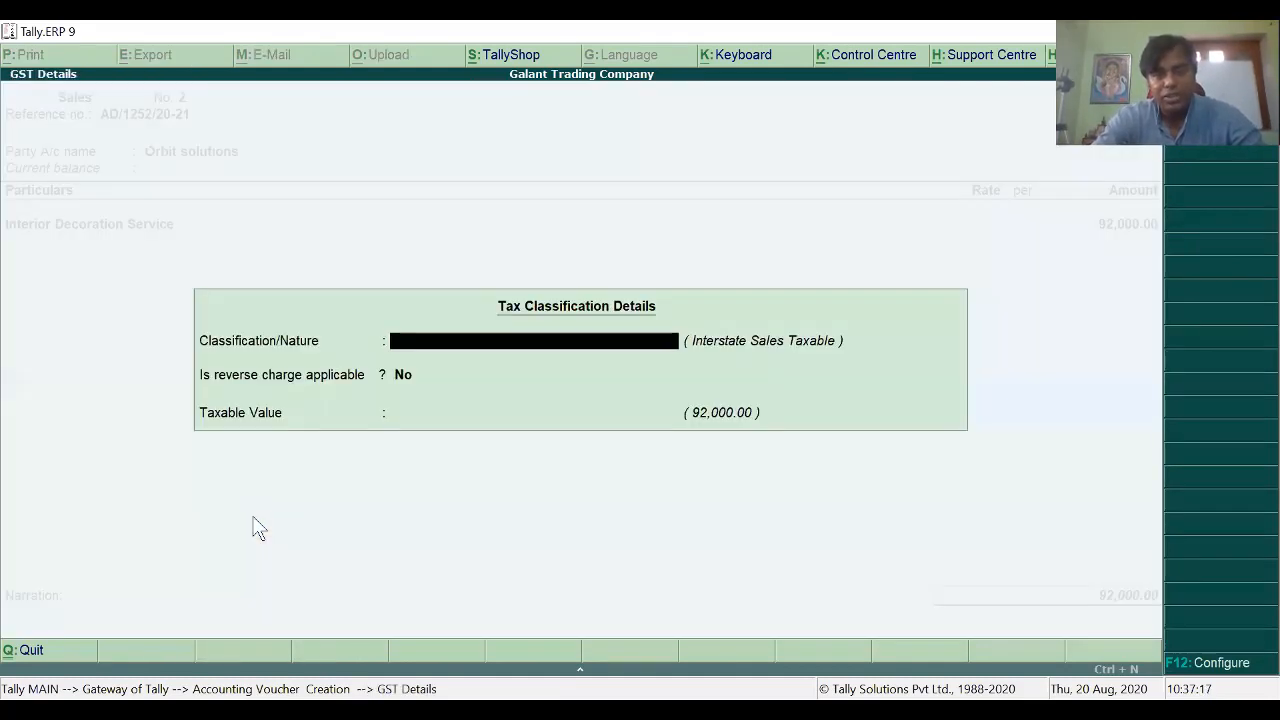
key(Return)
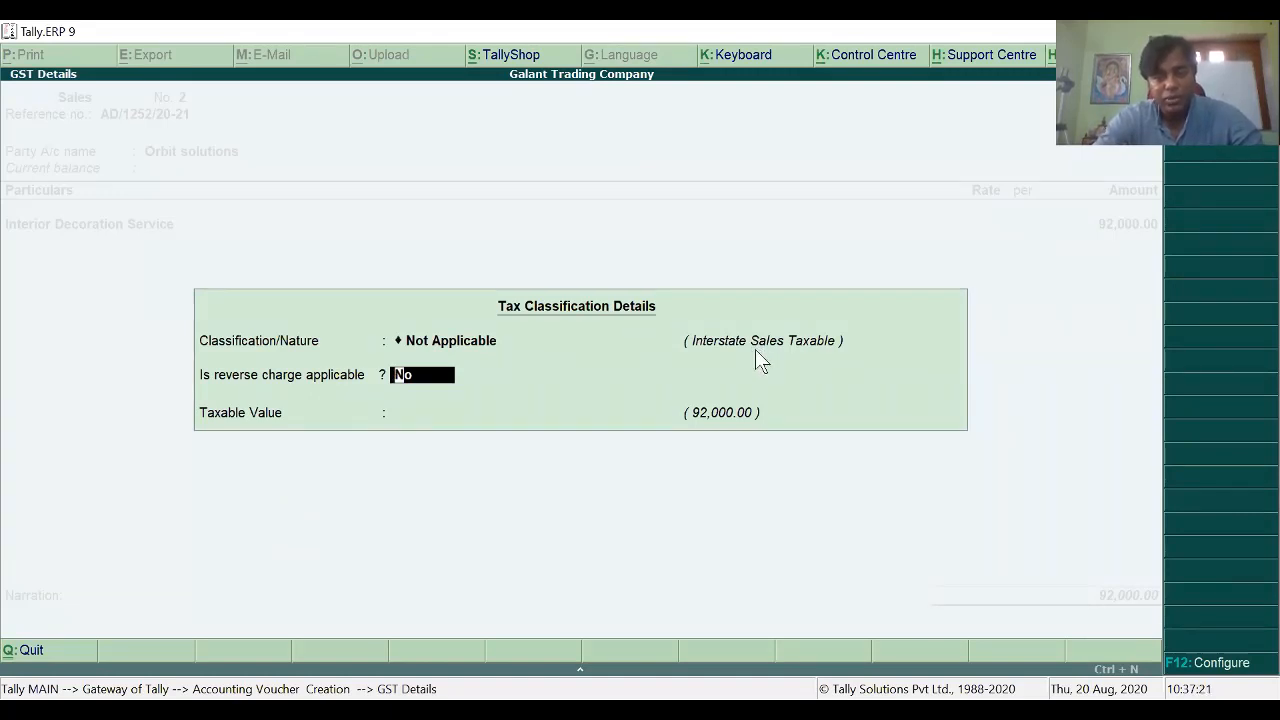
key(Return)
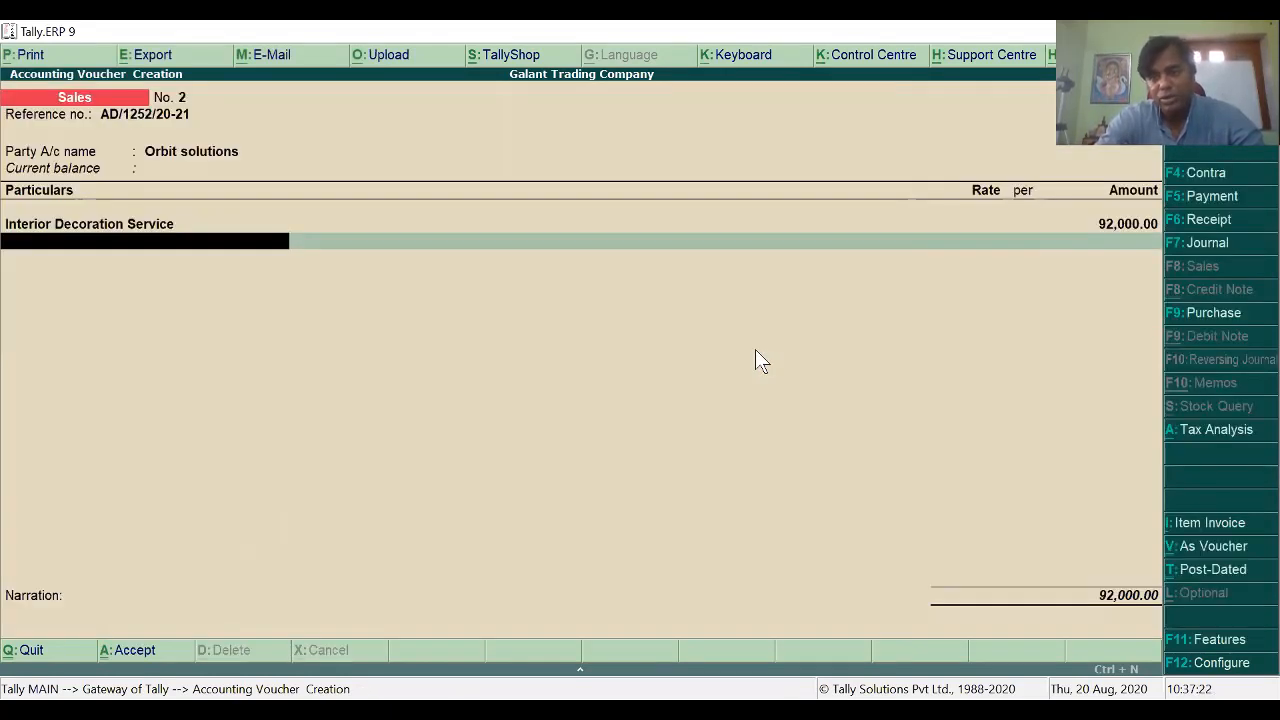
key(Down)
key(Down)
key(Down)
key(Down)
key(Down)
key(Down)
key(Down)
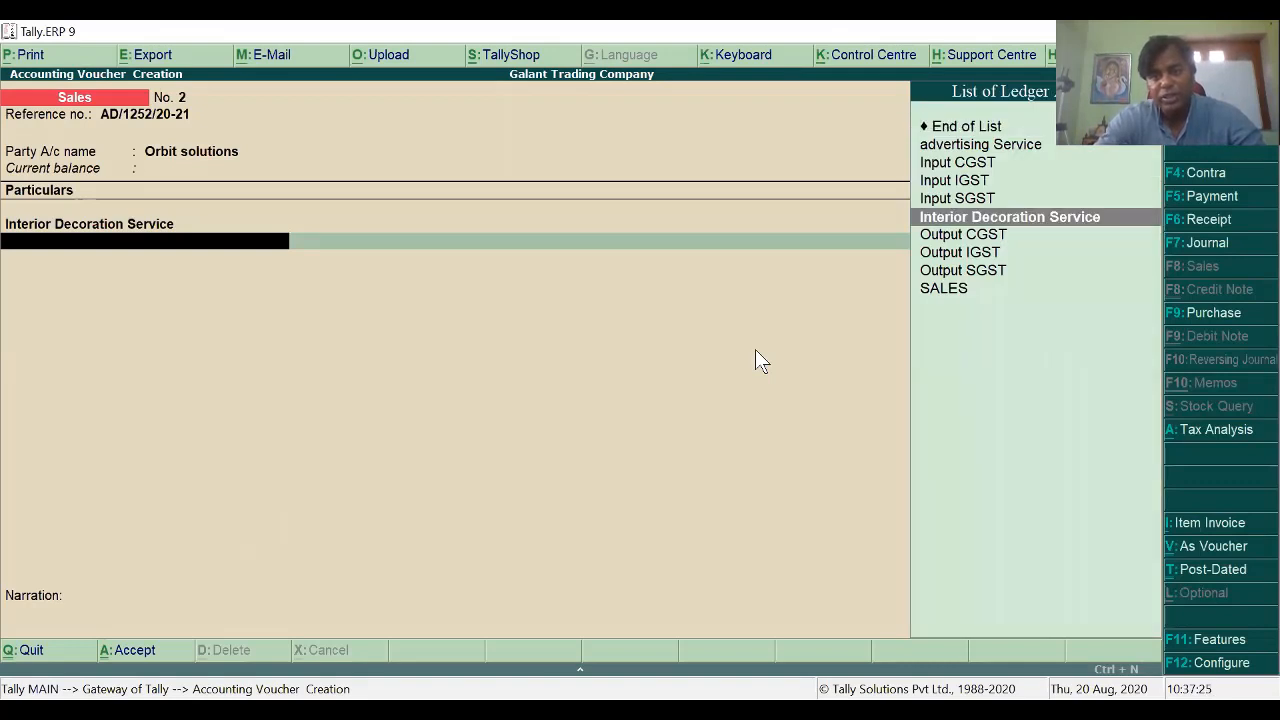
key(Return)
key(Return)
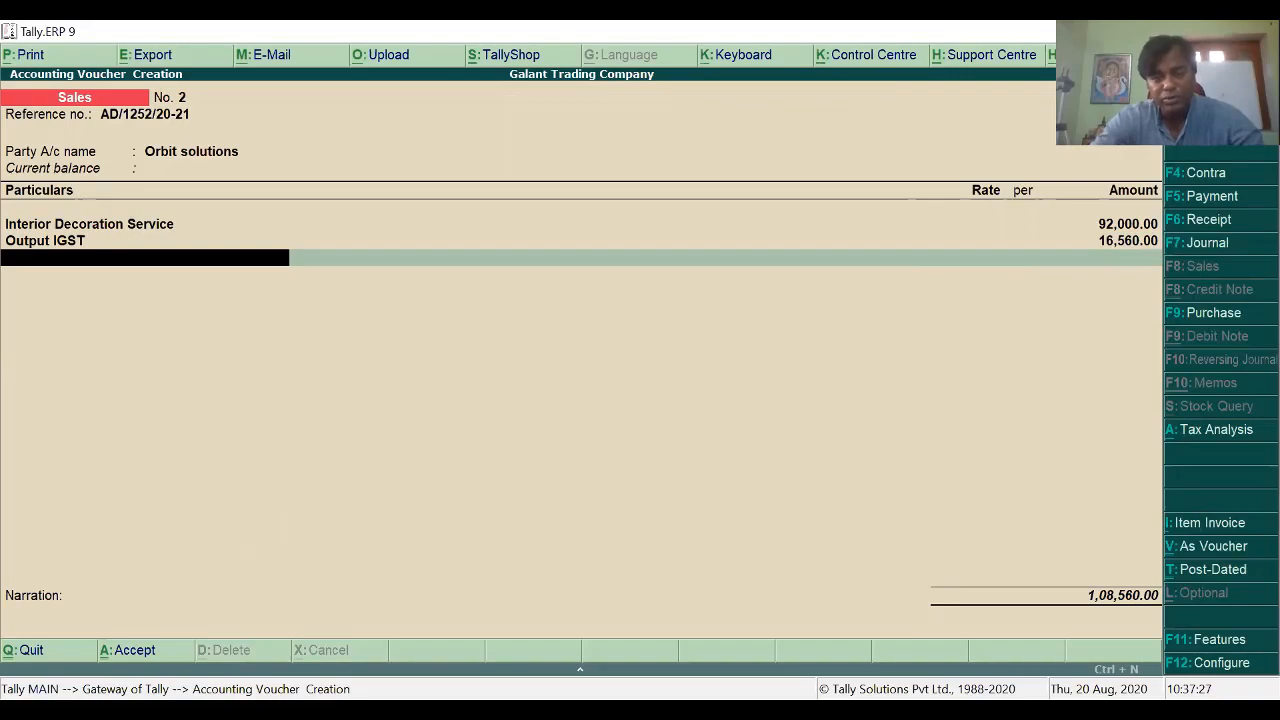
Step: Scroll GST ASSIGNMENT.pdf to page 30's model Orbit Solution sales voucher with 16,560.00 IGST
key(alt+Tab)
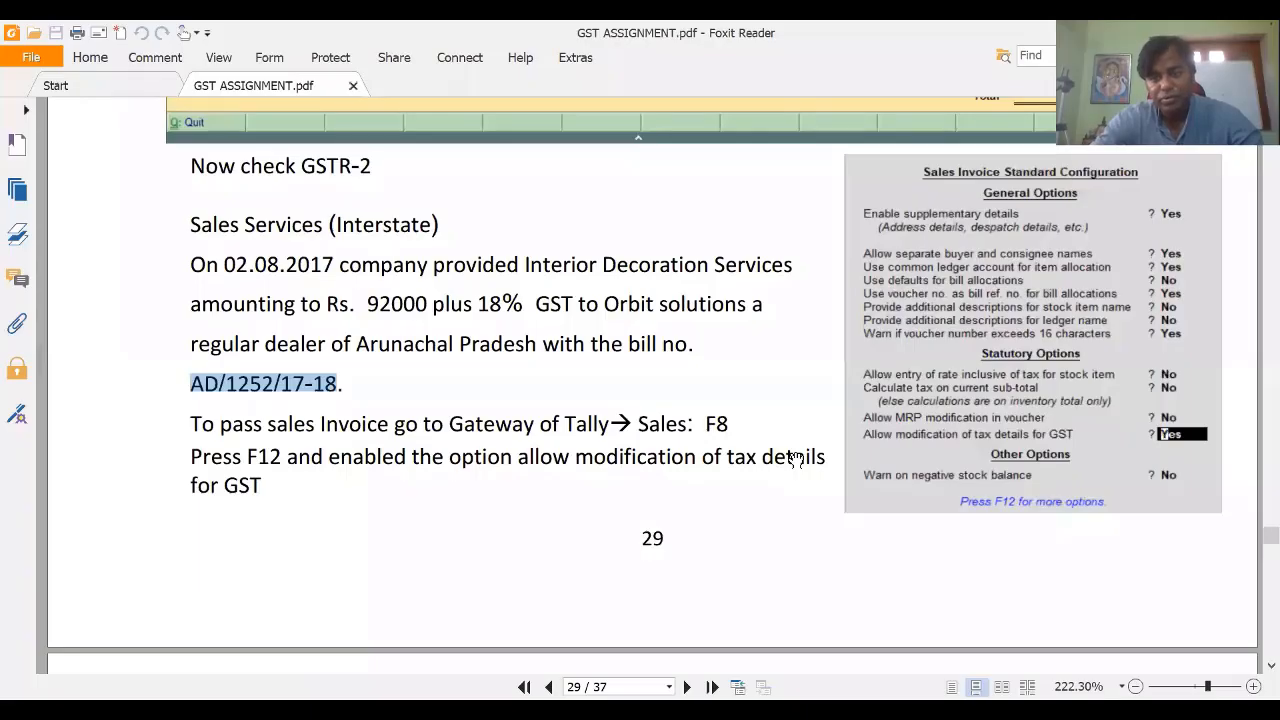
scroll(795, 458, up, 5)
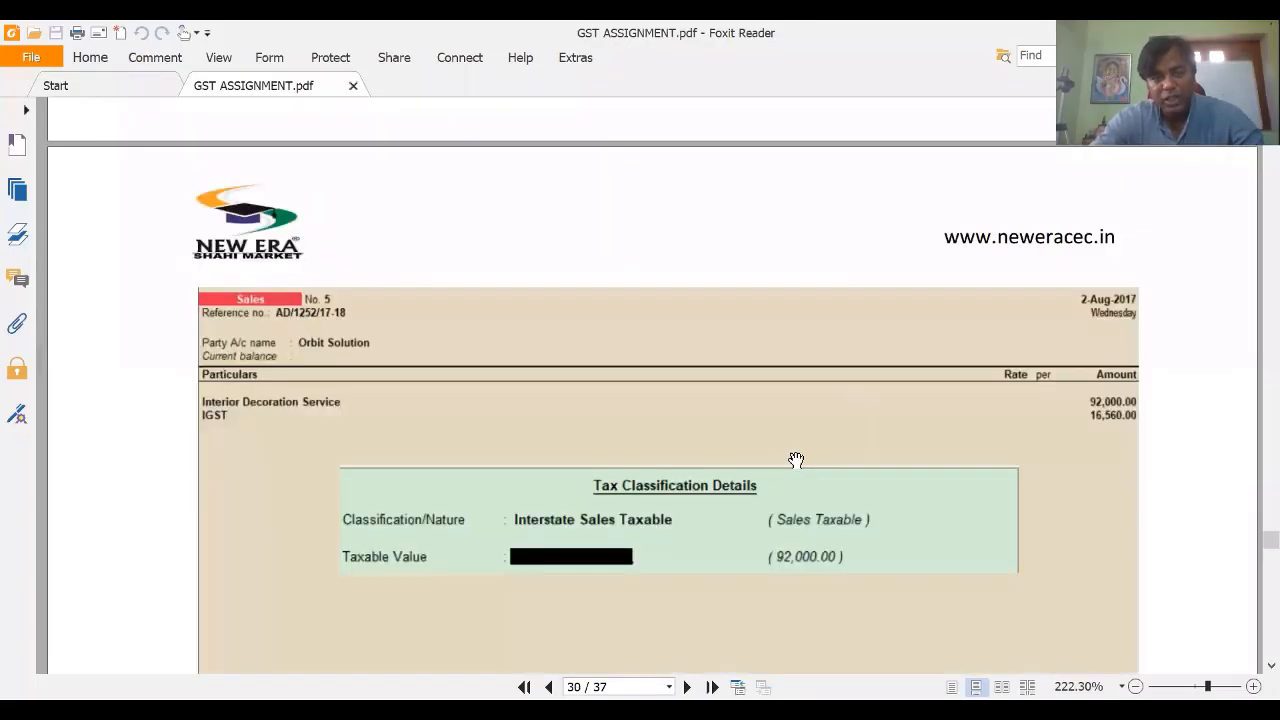
scroll(797, 455, down, 4)
scroll(800, 448, up, 4)
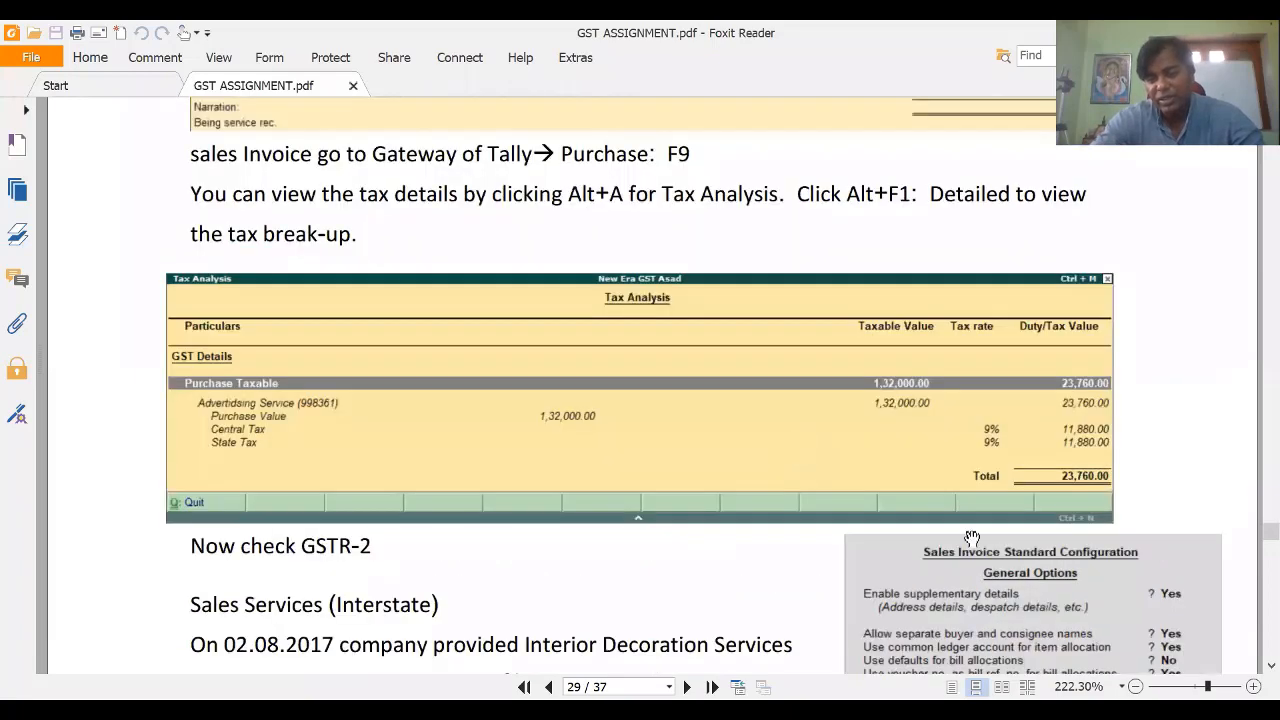
scroll(975, 540, down, 1)
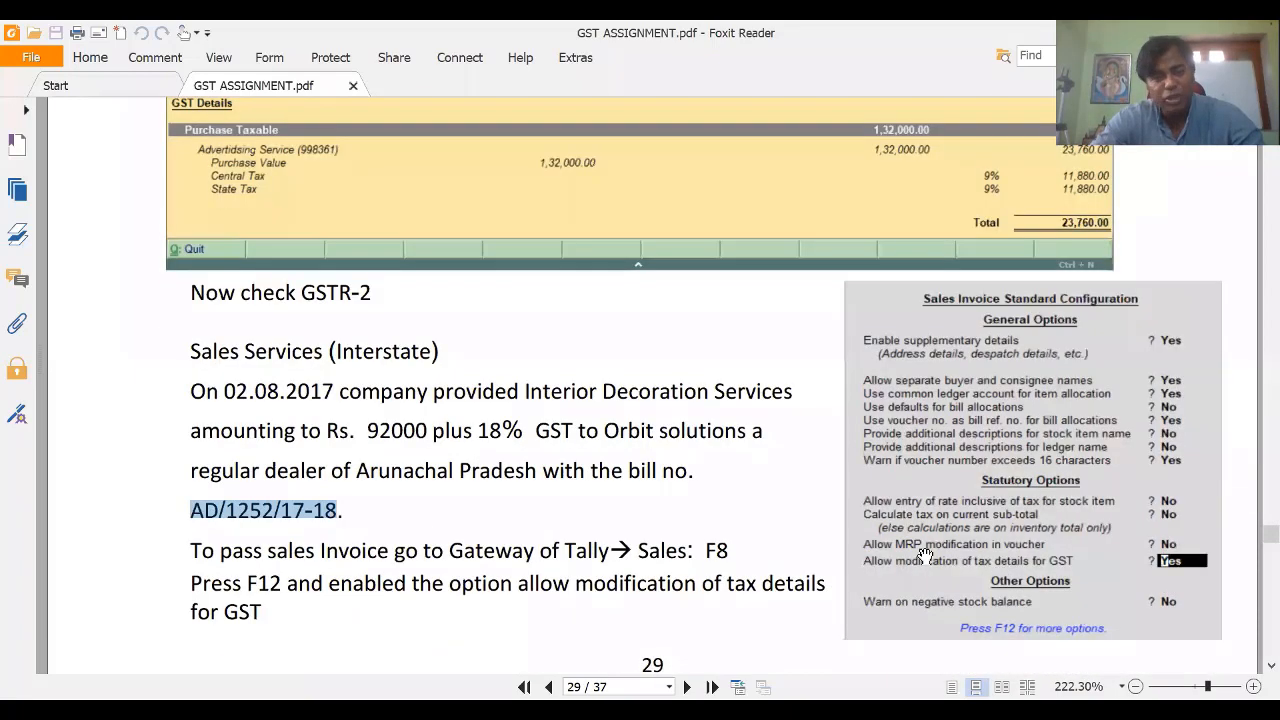
scroll(925, 556, down, 3)
scroll(925, 556, down, 5)
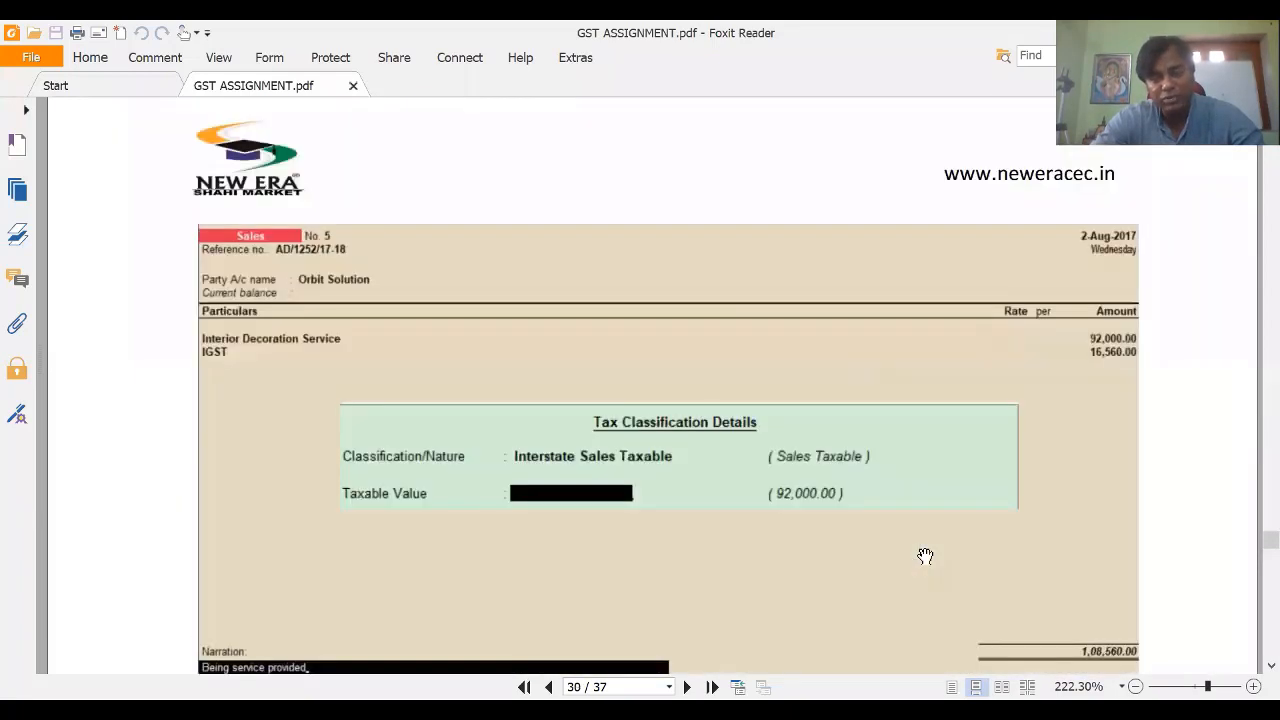
scroll(756, 444, down, 1)
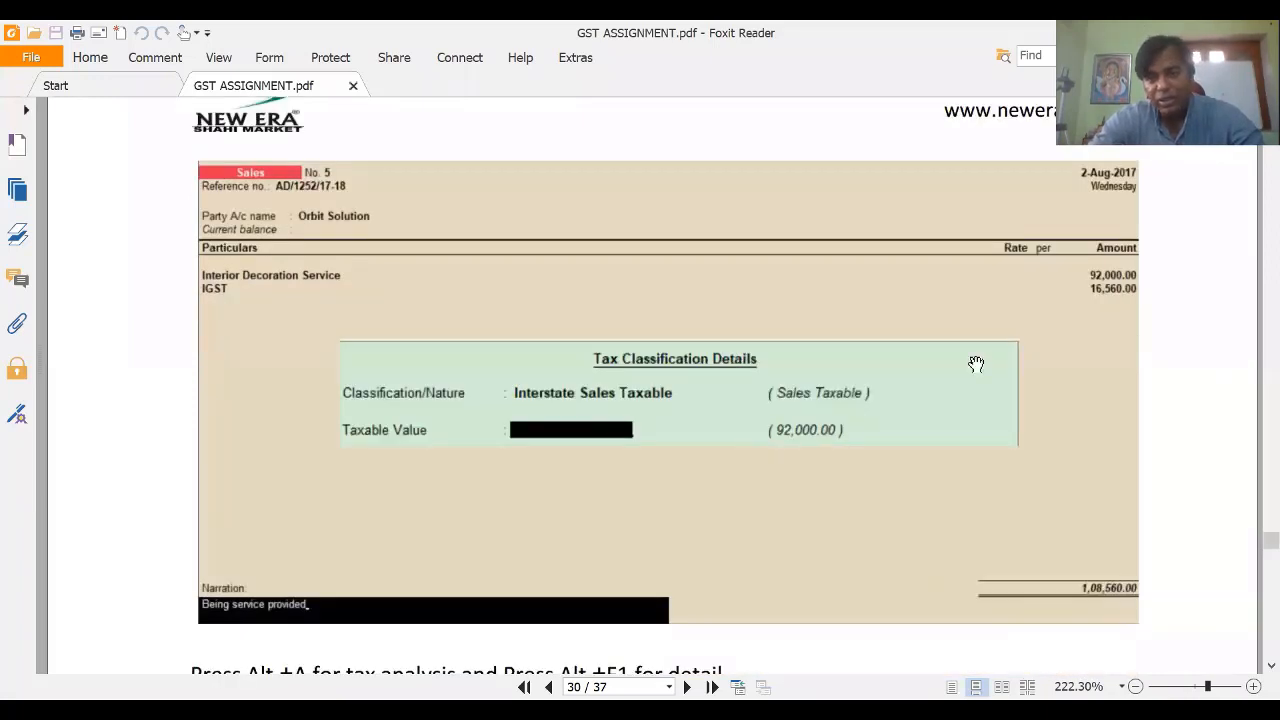
Step: Set the bill-wise details to a New Ref named AD/1252/20-21
key(alt+Tab)
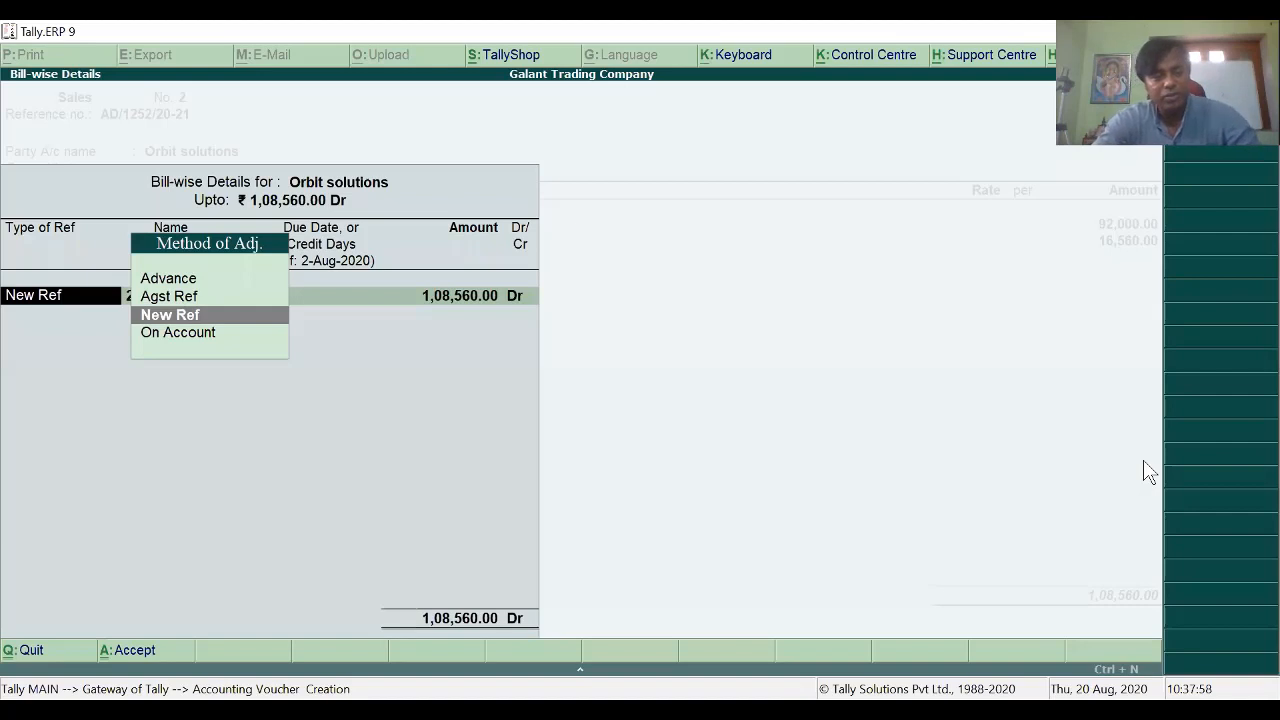
key(Return)
key(Return)
key(Return)
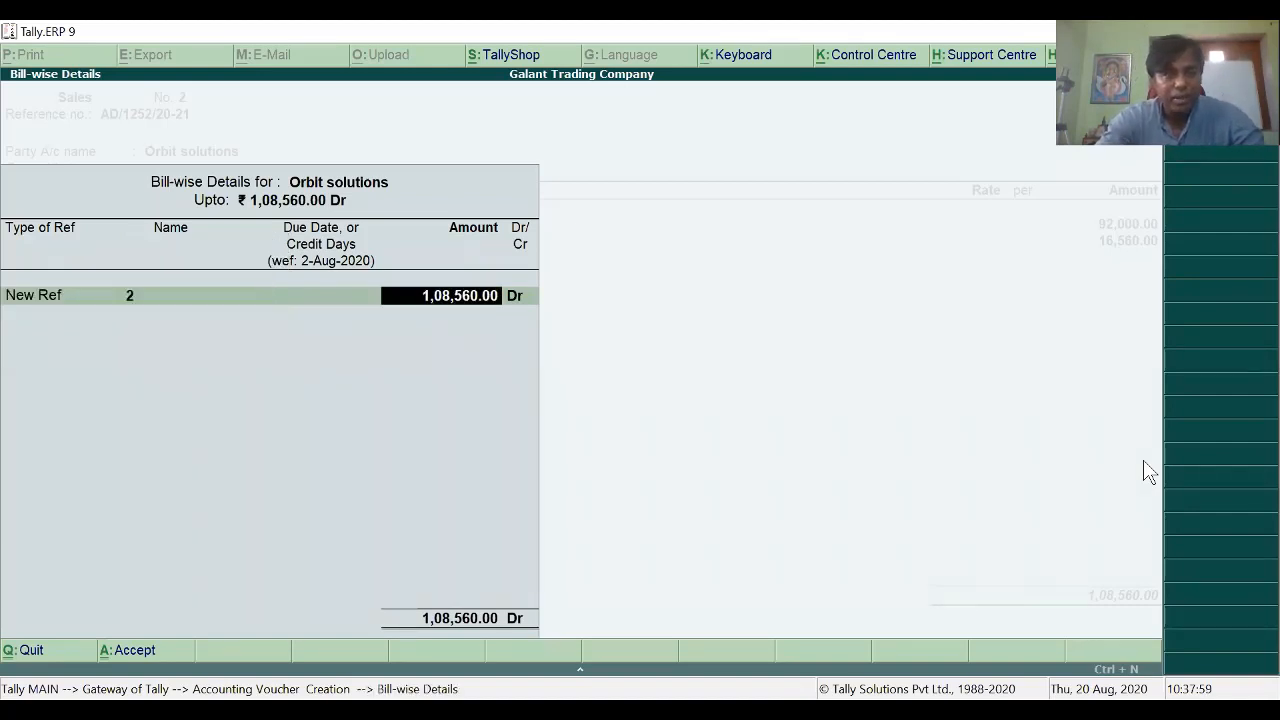
key(BackSpace)
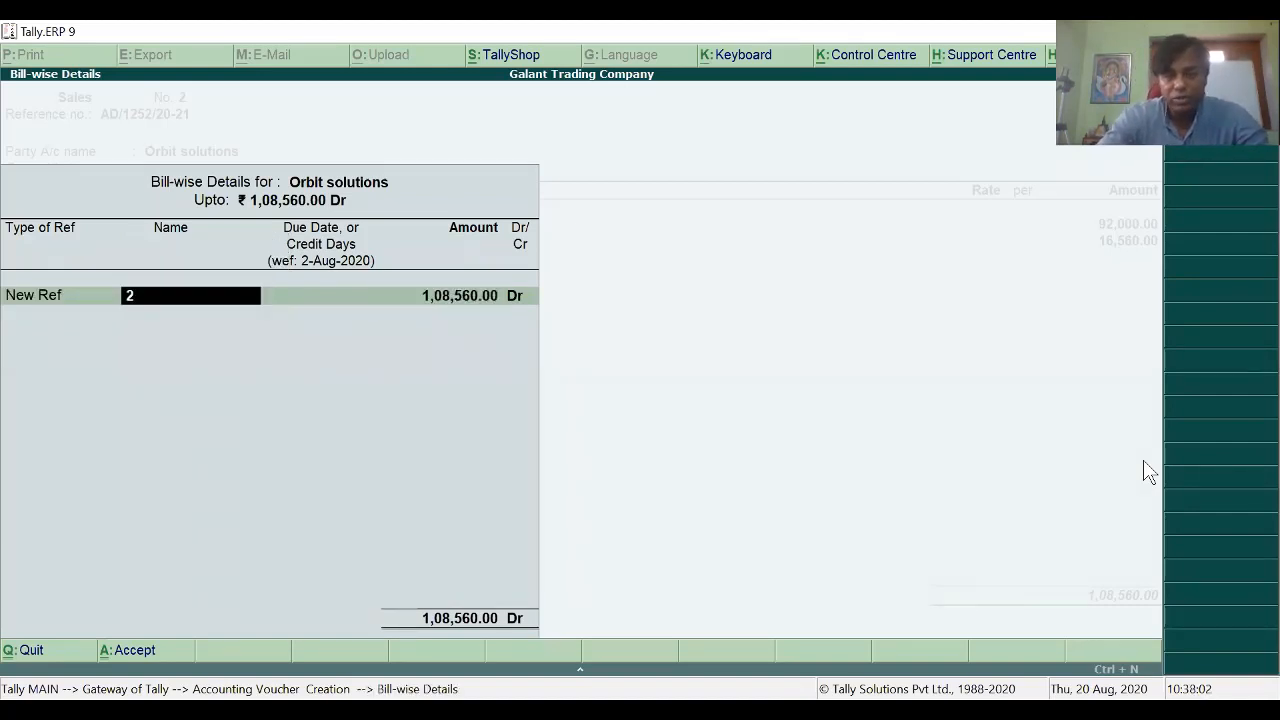
text(AD/1252/17-18)
key(BackSpace)
key(BackSpace)
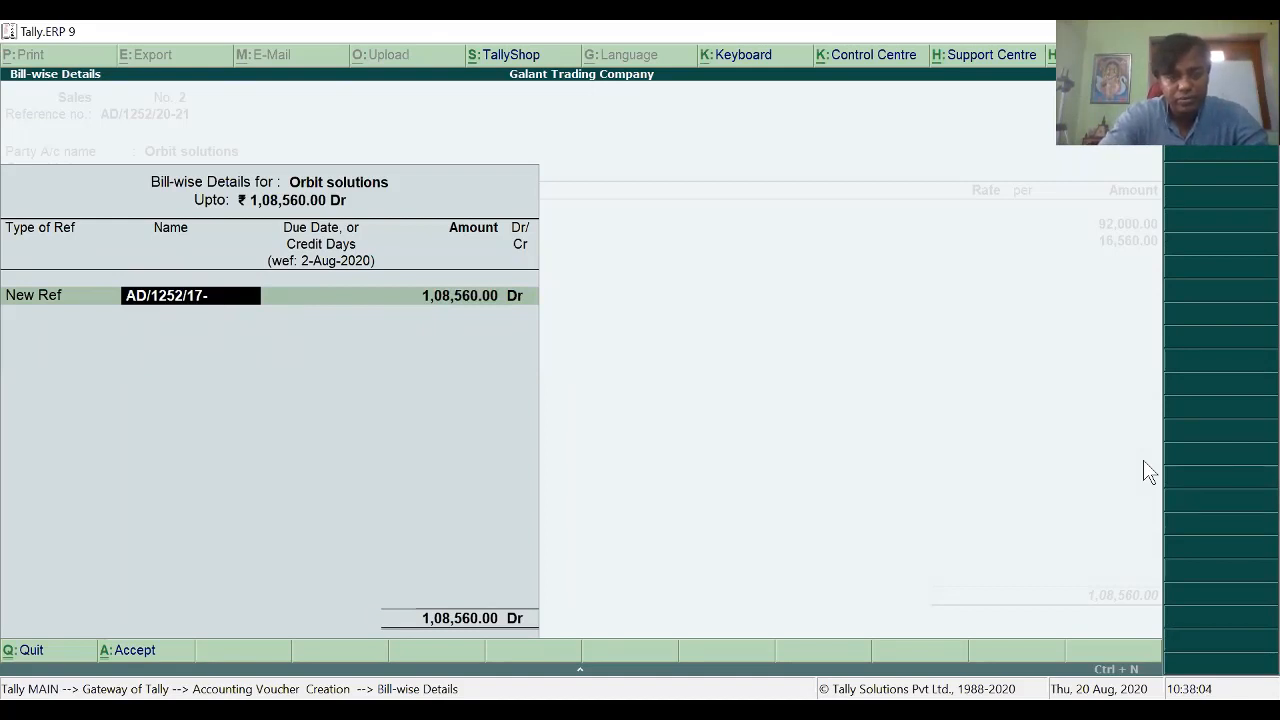
key(BackSpace)
key(BackSpace)
key(BackSpace)
text(2)
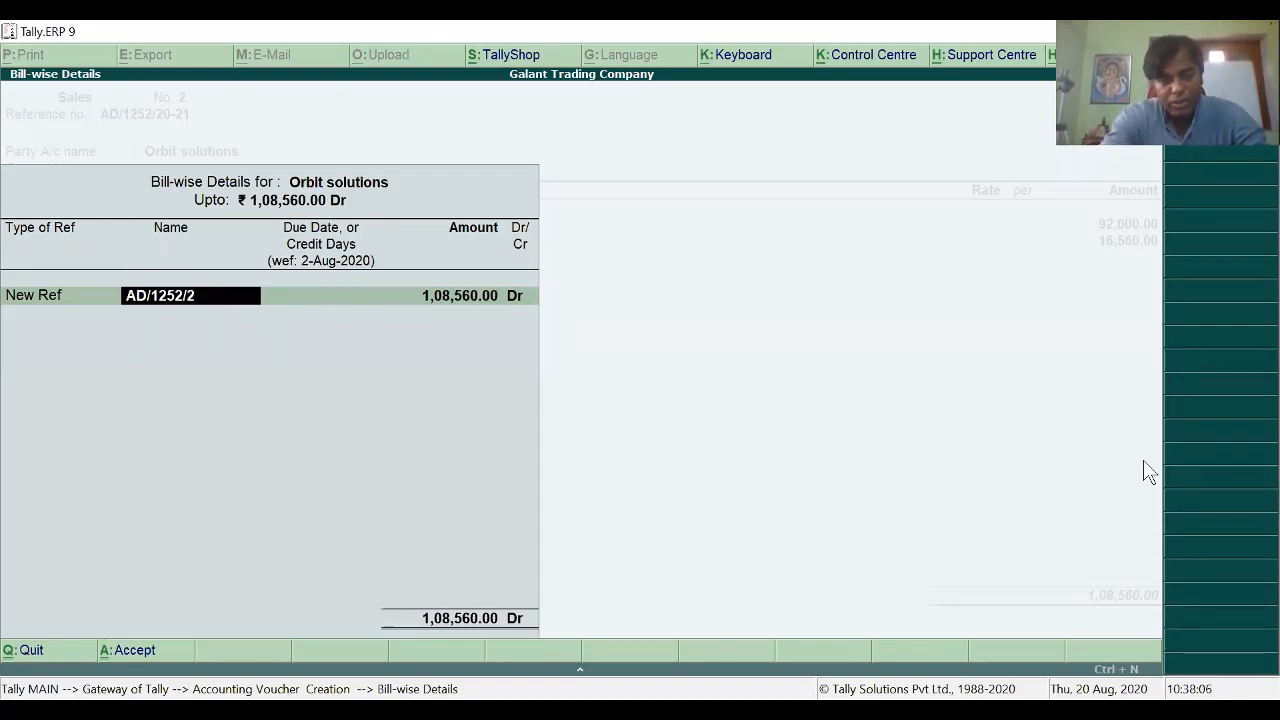
text(0-21)
key(Return)
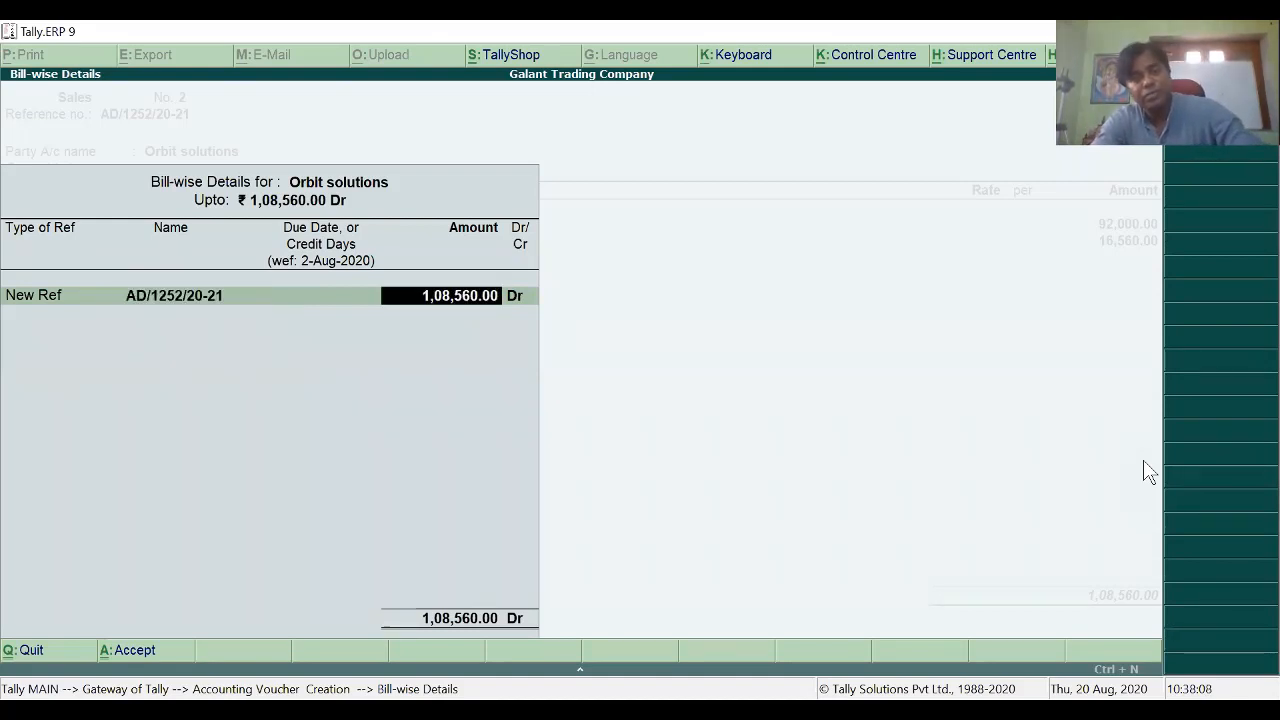
key(Return)
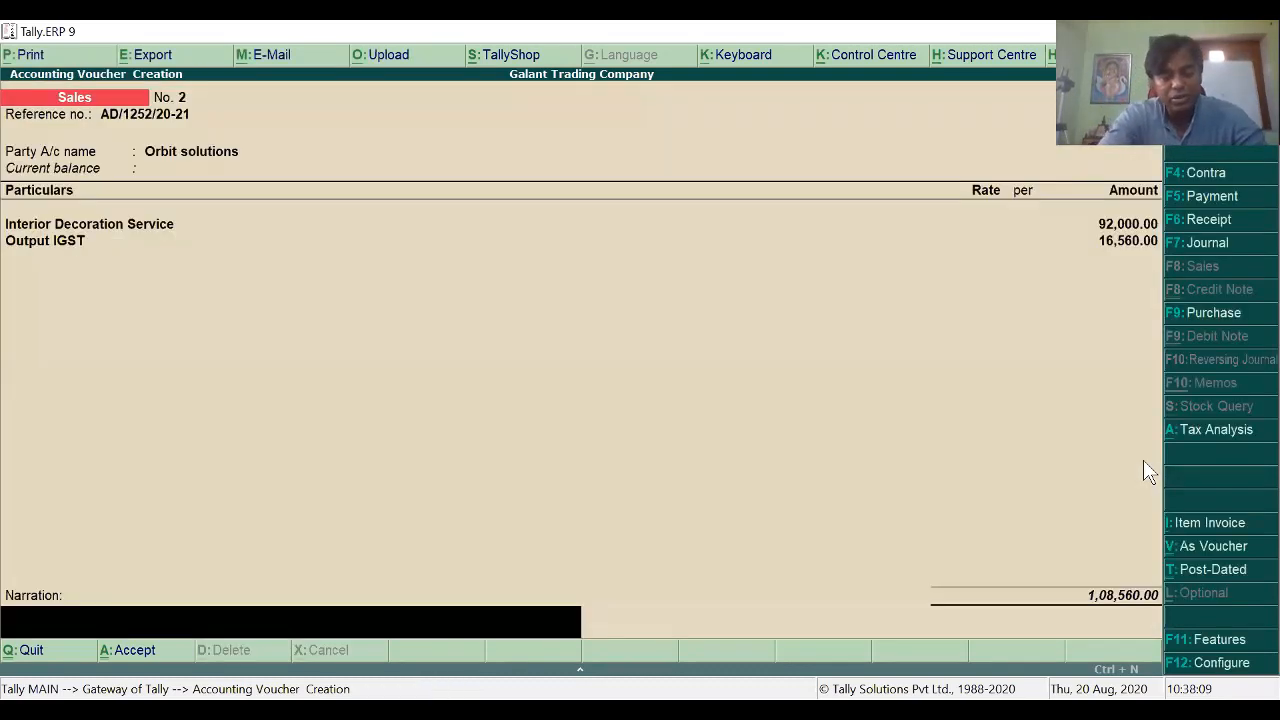
Step: Add the narration 'Being decoration service provided' and save the sales voucher
text(Being)
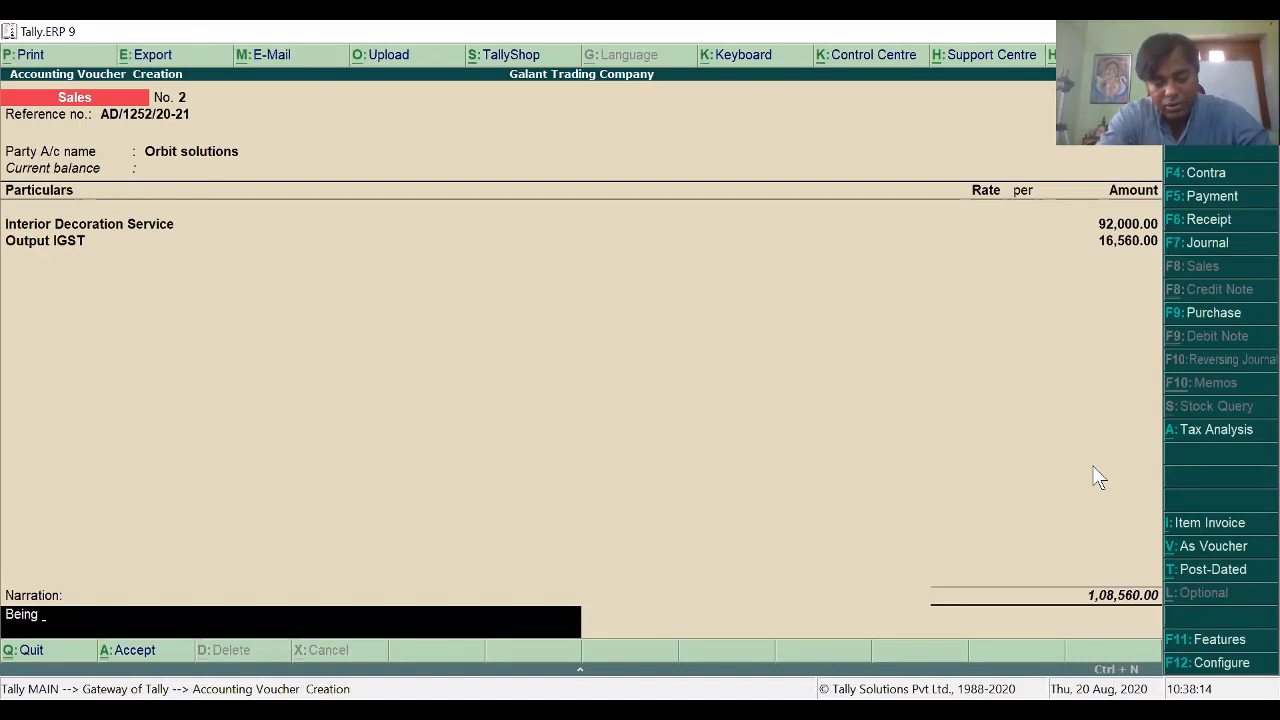
text( decor)
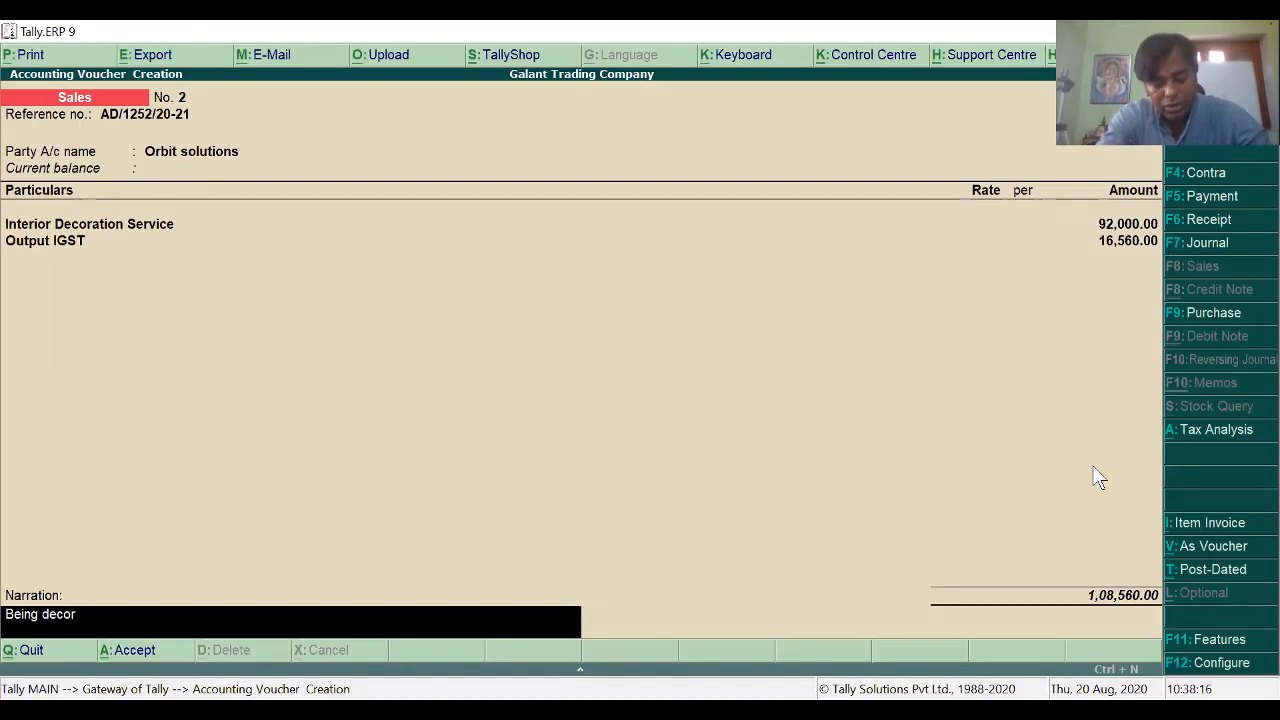
text(ation service)
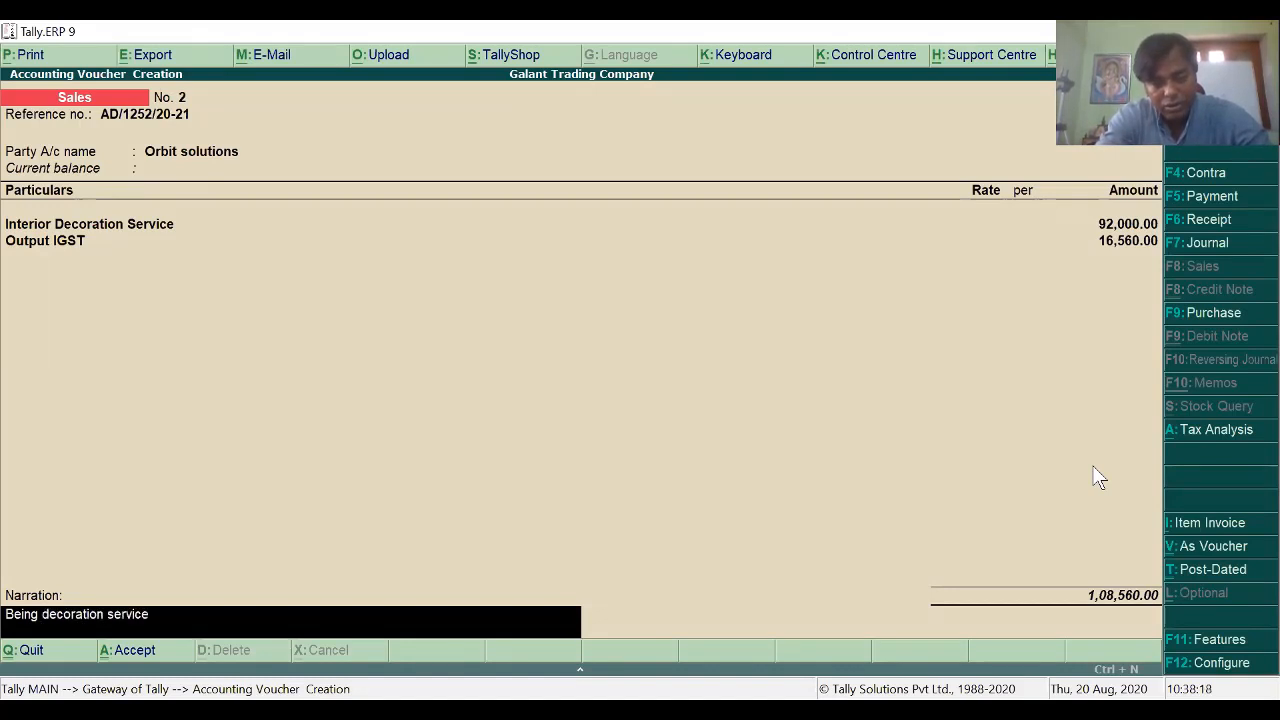
text( pro)
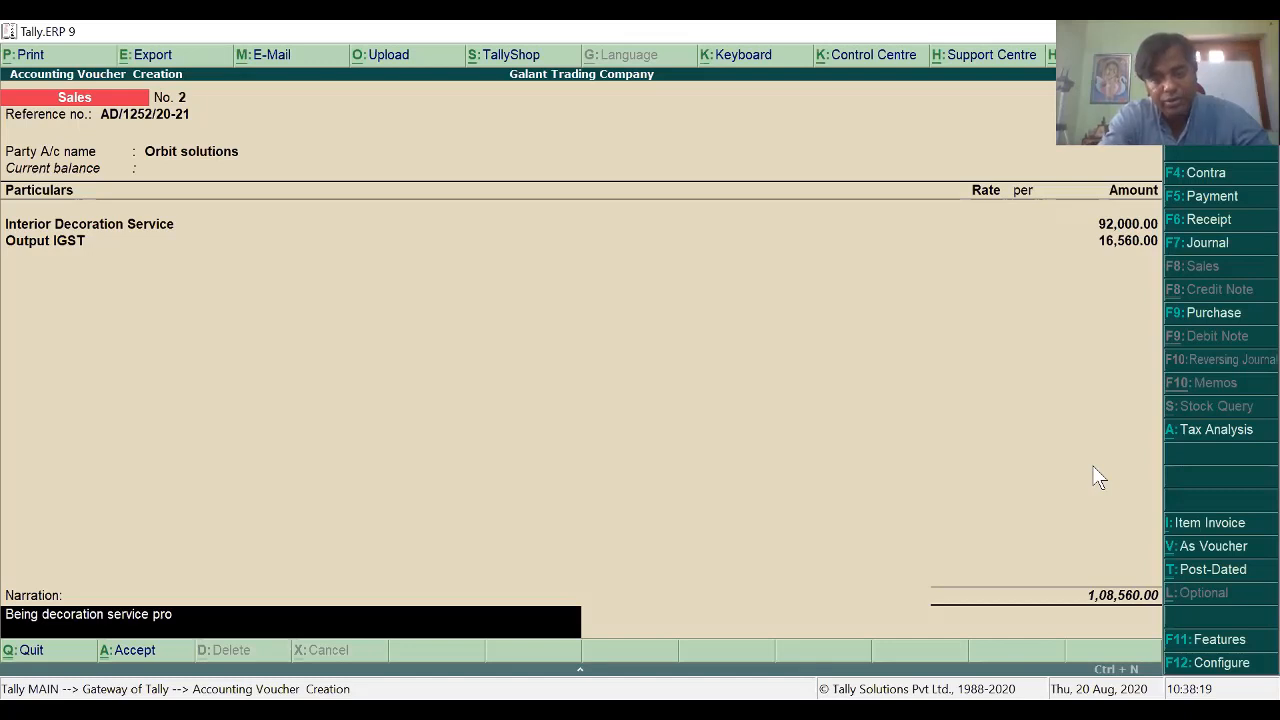
text(vided)
key(Return)
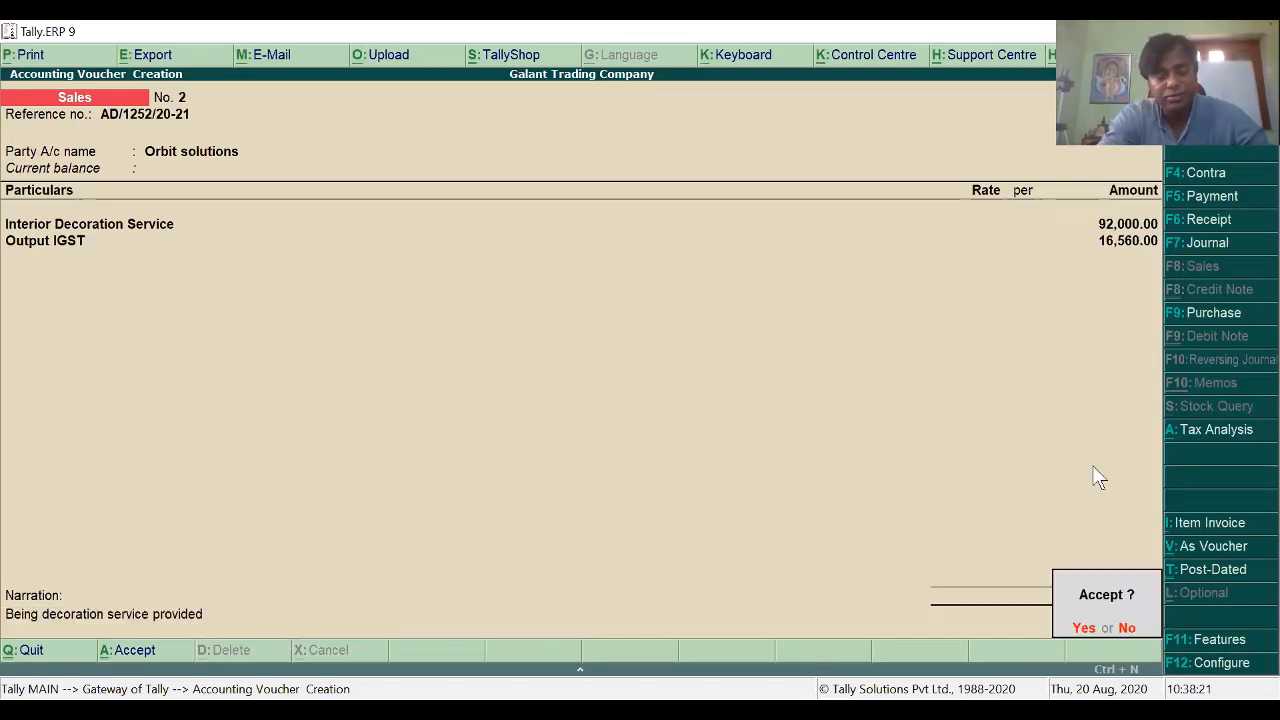
key(Return)
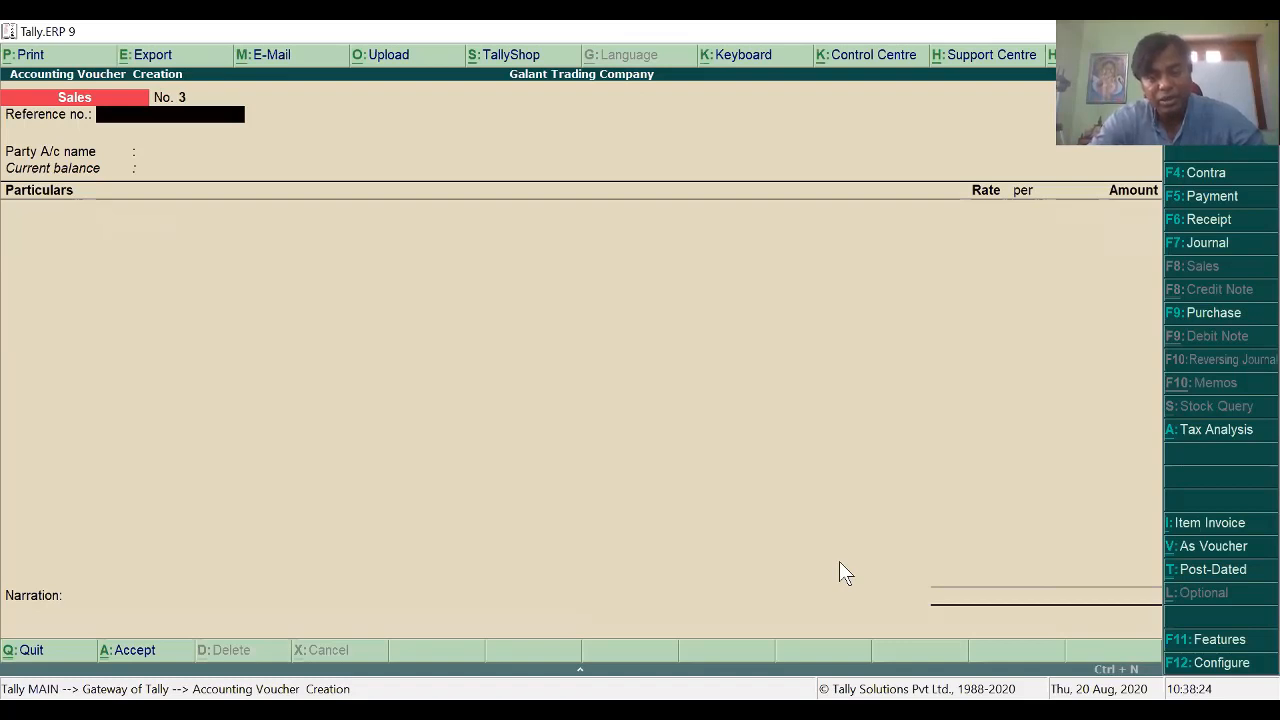
Step: Scroll GST ASSIGNMENT.pdf past the GSTR-1 note to the Chapter 5 machinery purchase exercise
key(alt+Tab)
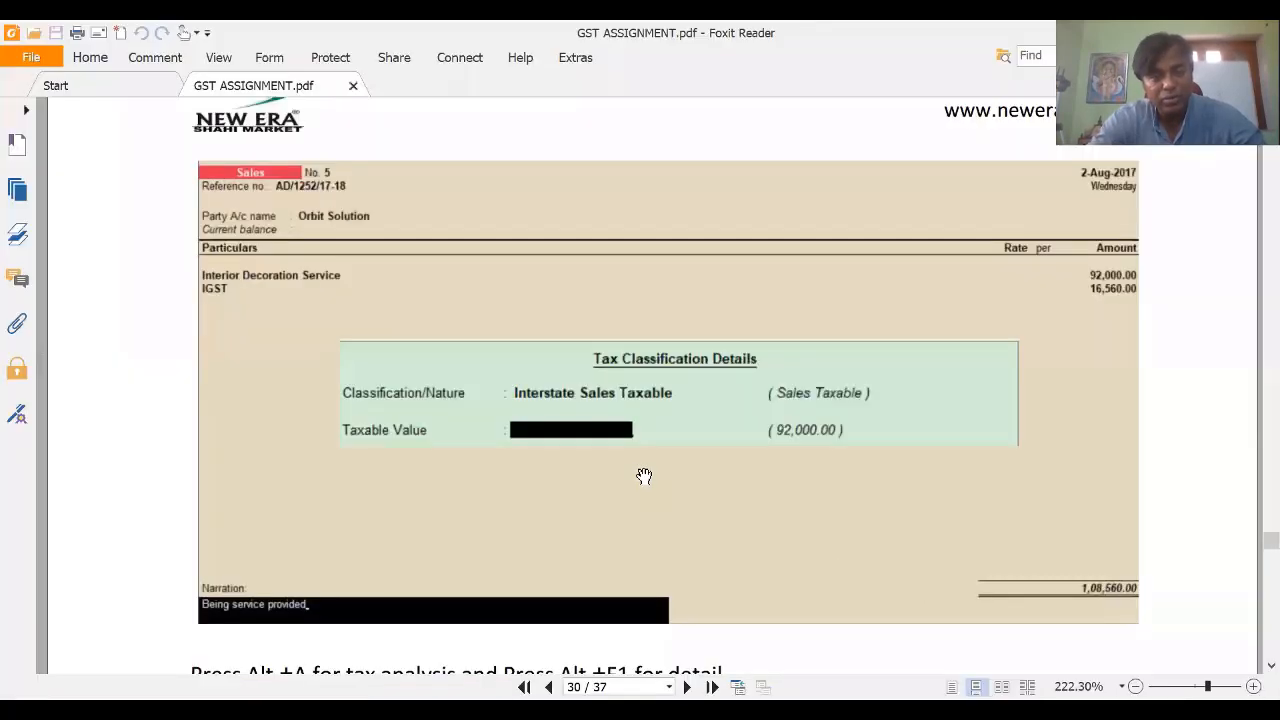
scroll(644, 476, down, 5)
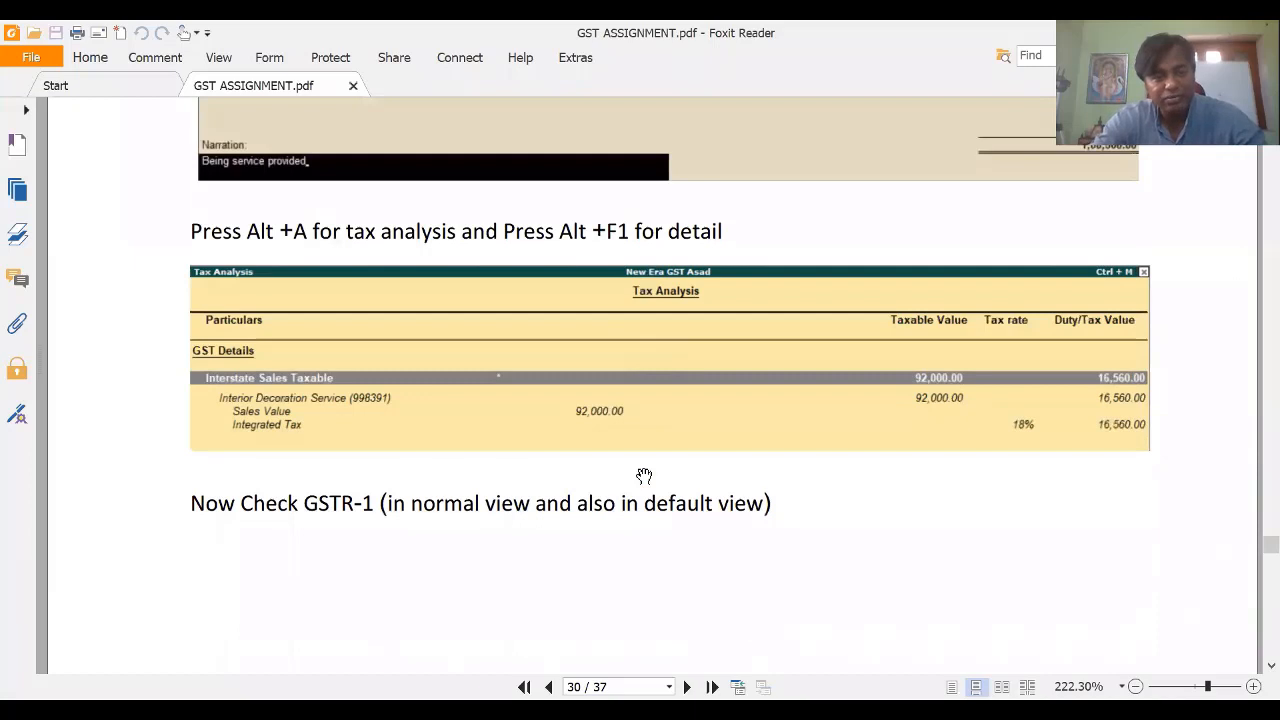
scroll(644, 476, down, 3)
scroll(610, 170, down, 2)
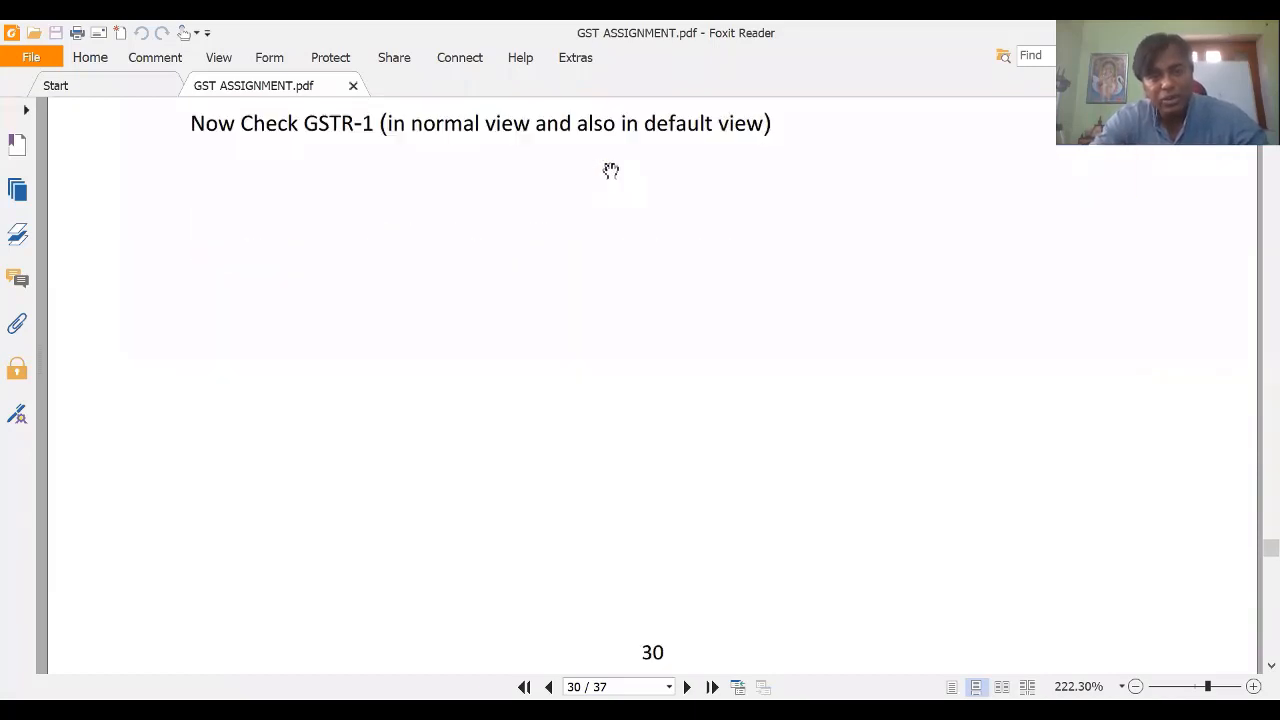
scroll(611, 171, down, 5)
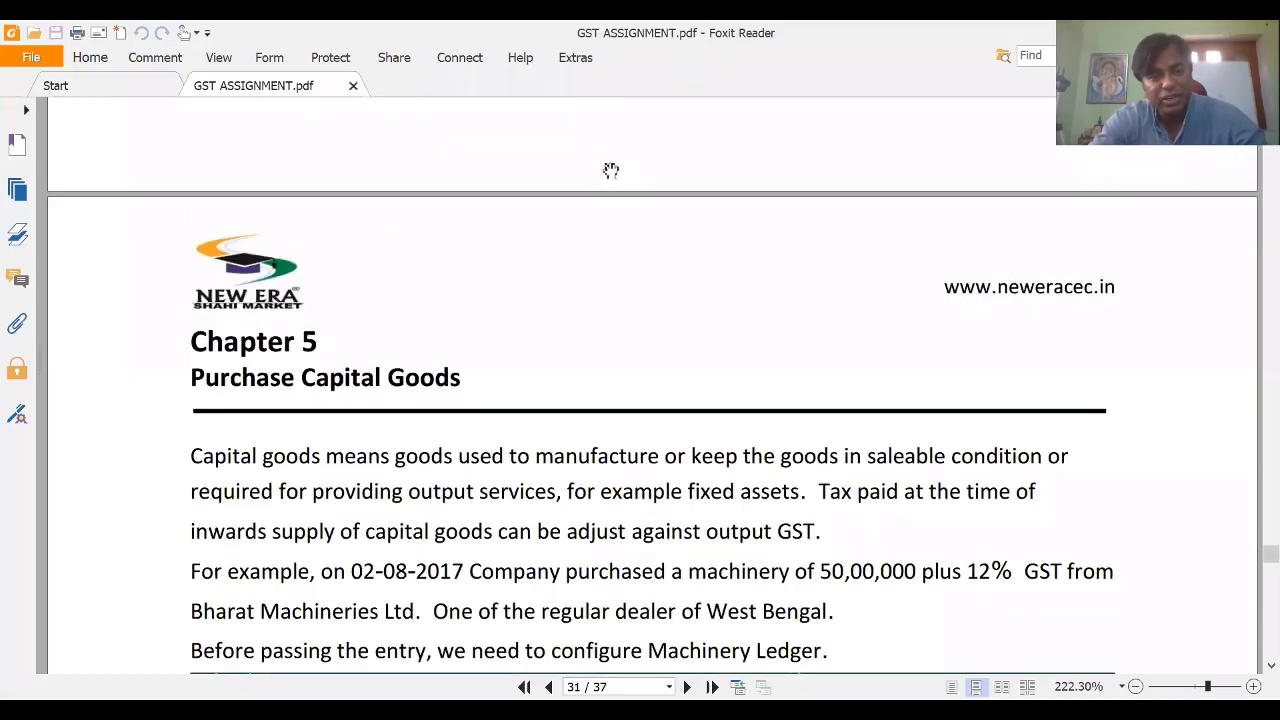
scroll(611, 171, up, 2)
scroll(611, 171, down, 5)
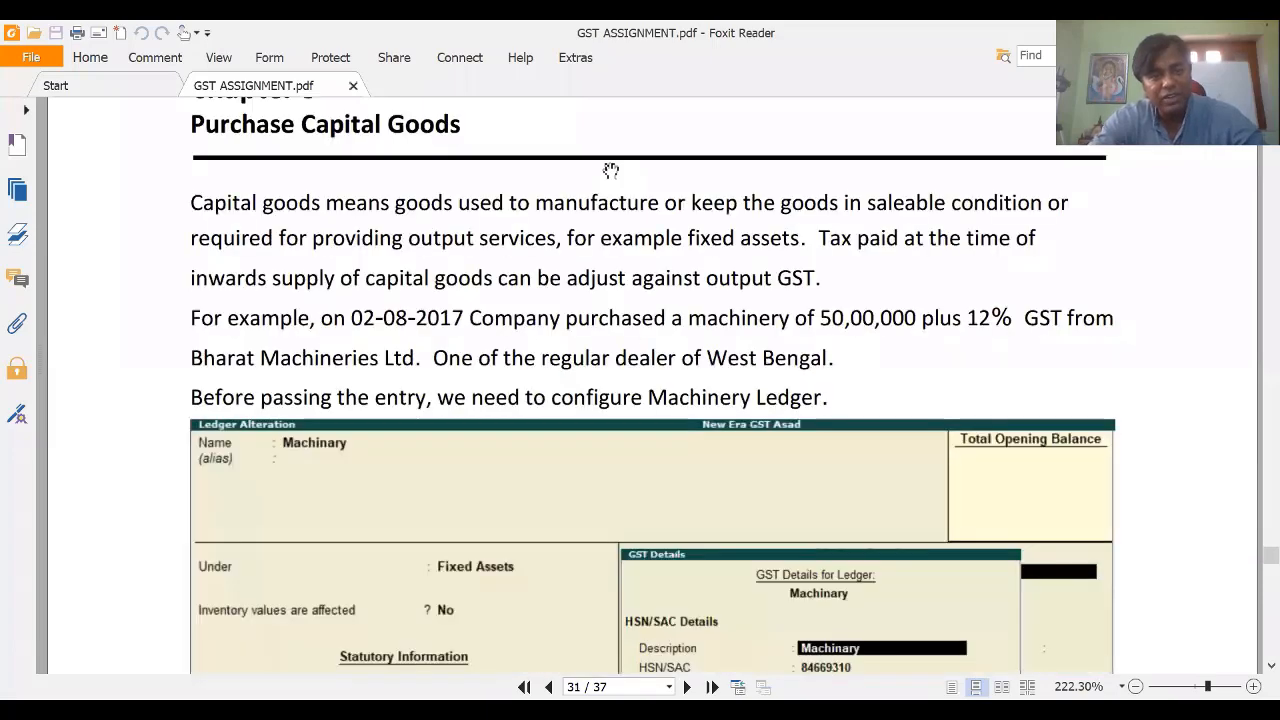
scroll(598, 632, up, 1)
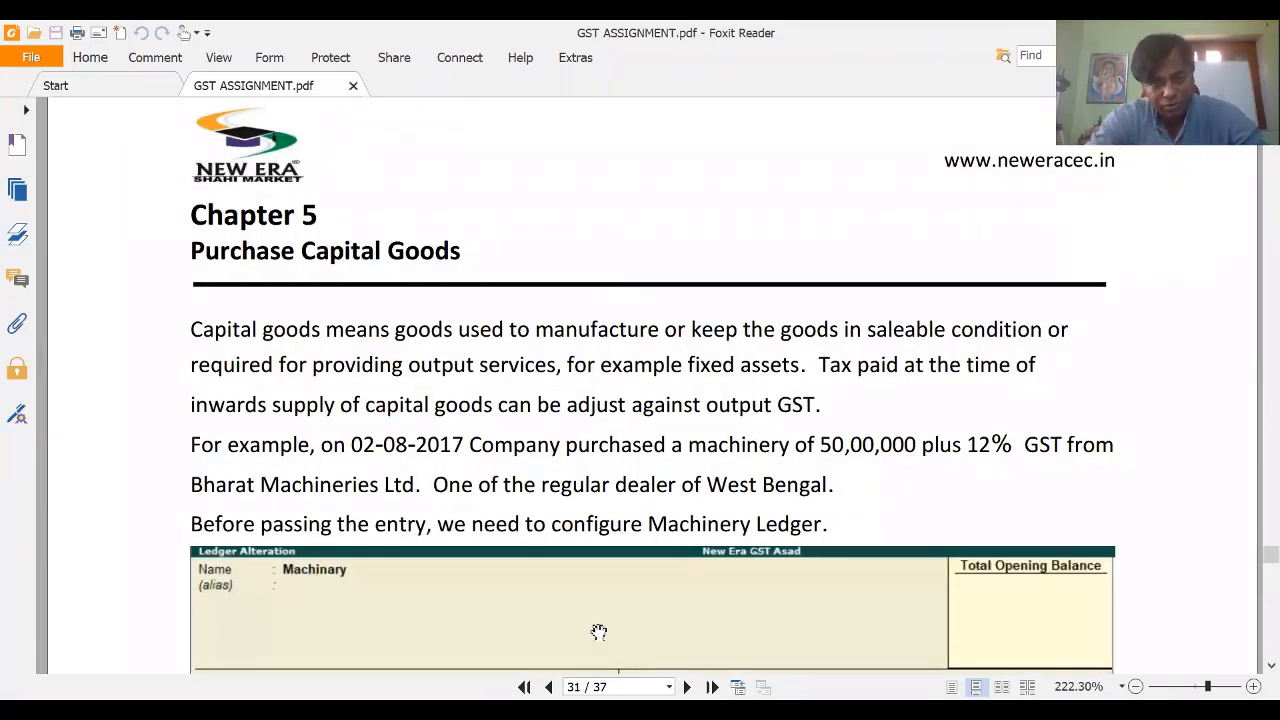
Step: Open the GSTR-1 report via Display, Statutory Reports and GST from the Gateway
key(alt+Tab)
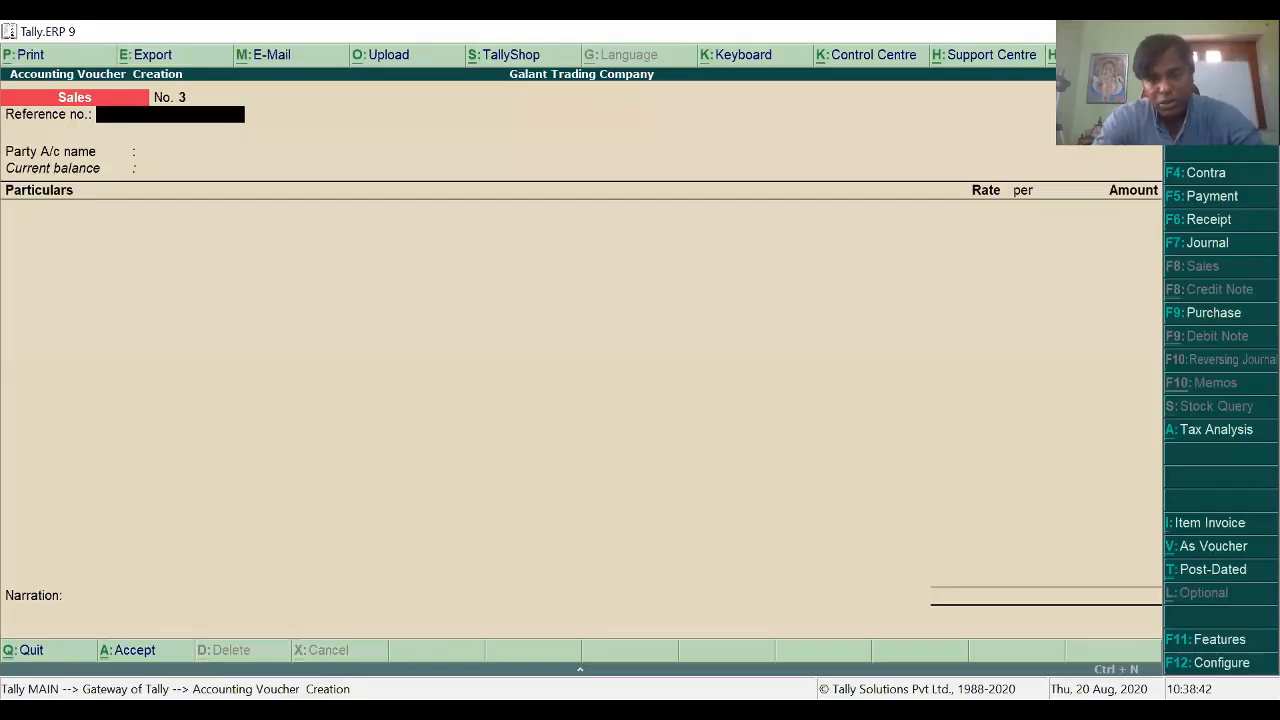
key(Escape)
key(Down)
key(Down)
key(Down)
key(Down)
key(Down)
key(Down)
key(Down)
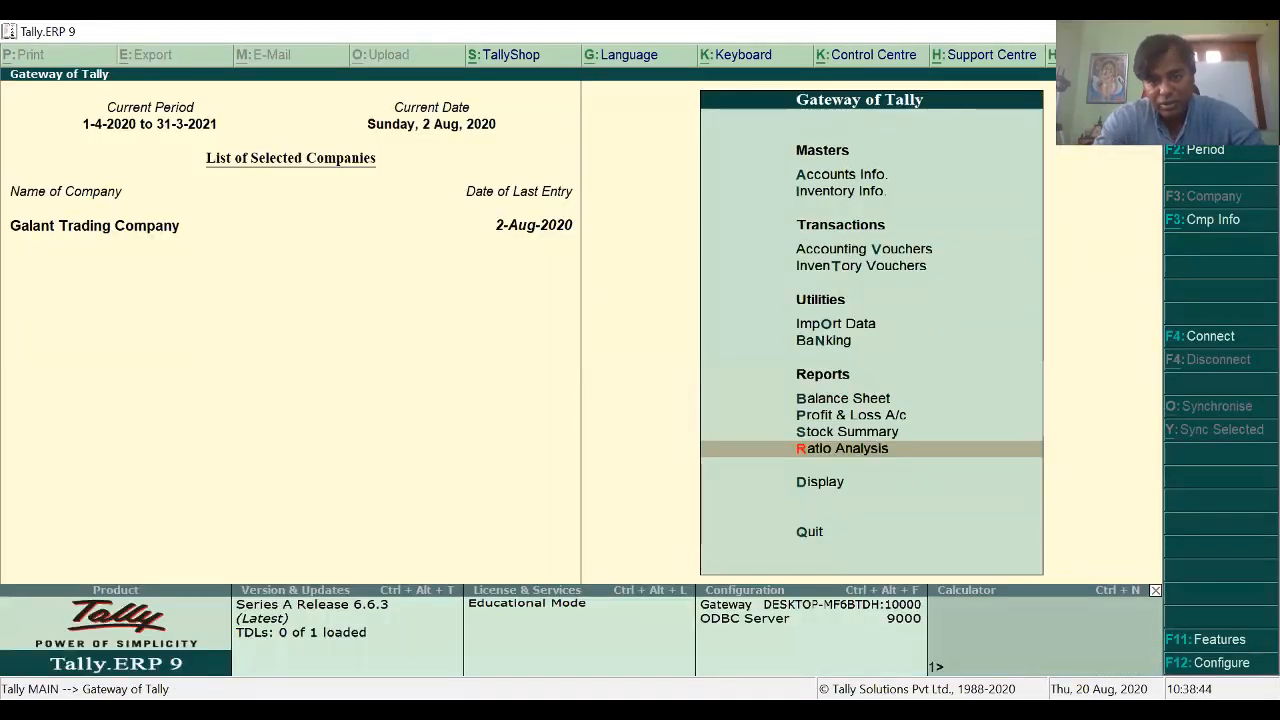
key(Up)
key(Up)
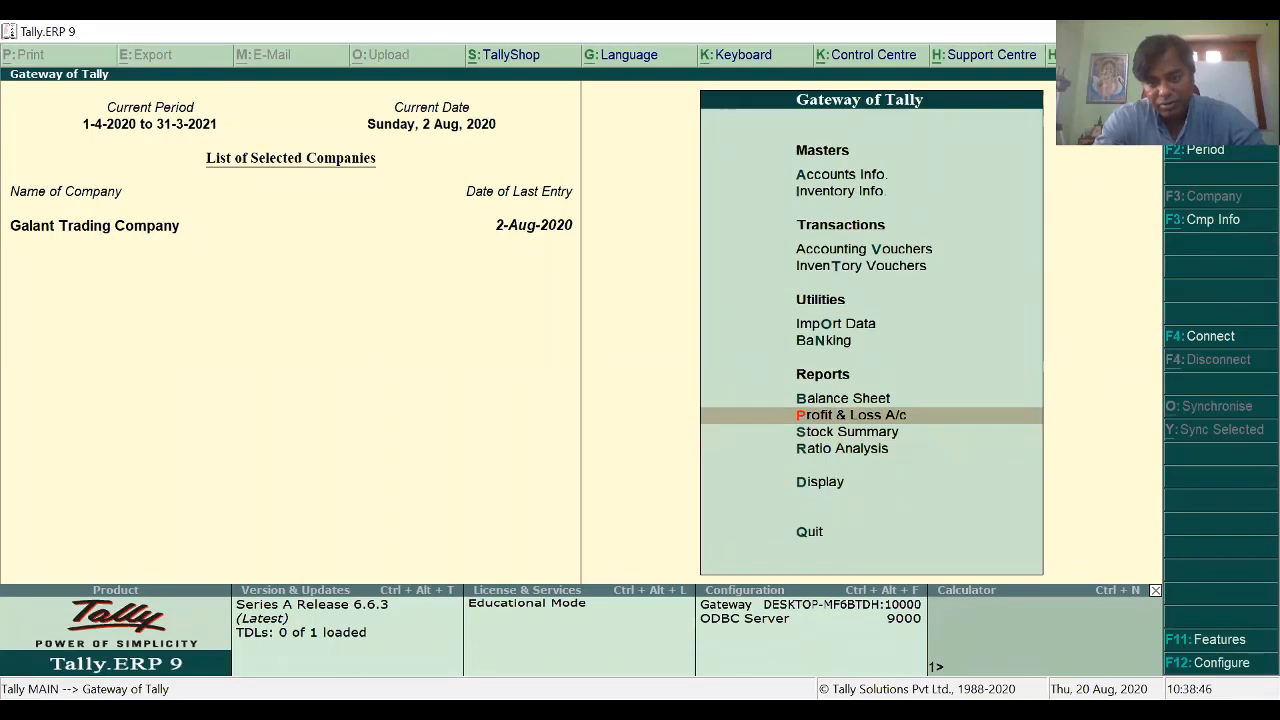
key(Down)
key(Down)
key(Down)
key(Return)
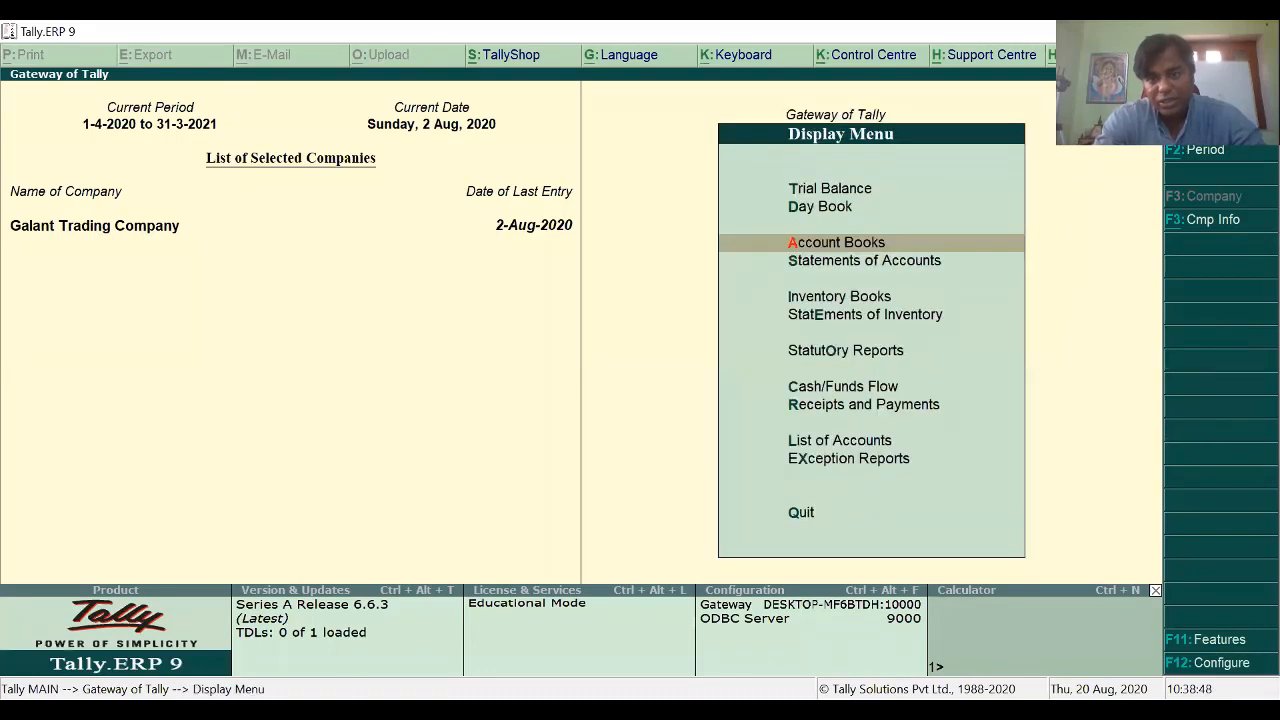
key(Down)
key(Down)
key(Down)
key(Down)
key(Return)
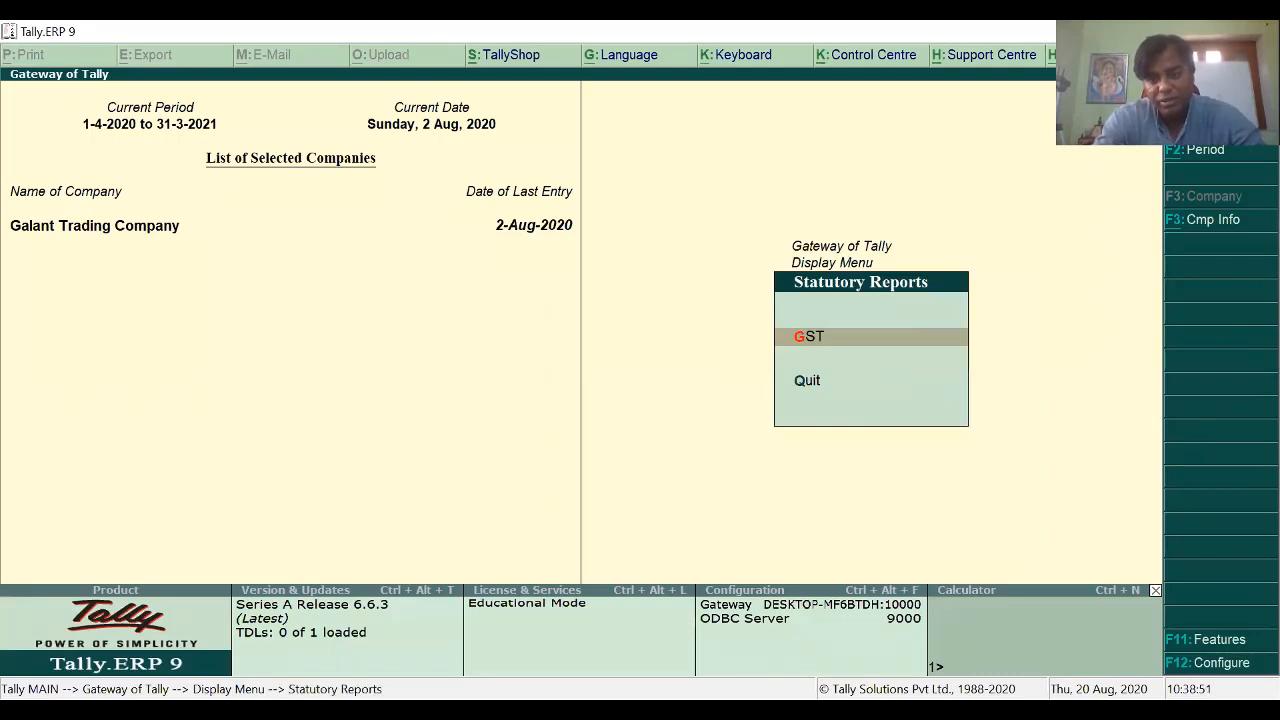
key(Return)
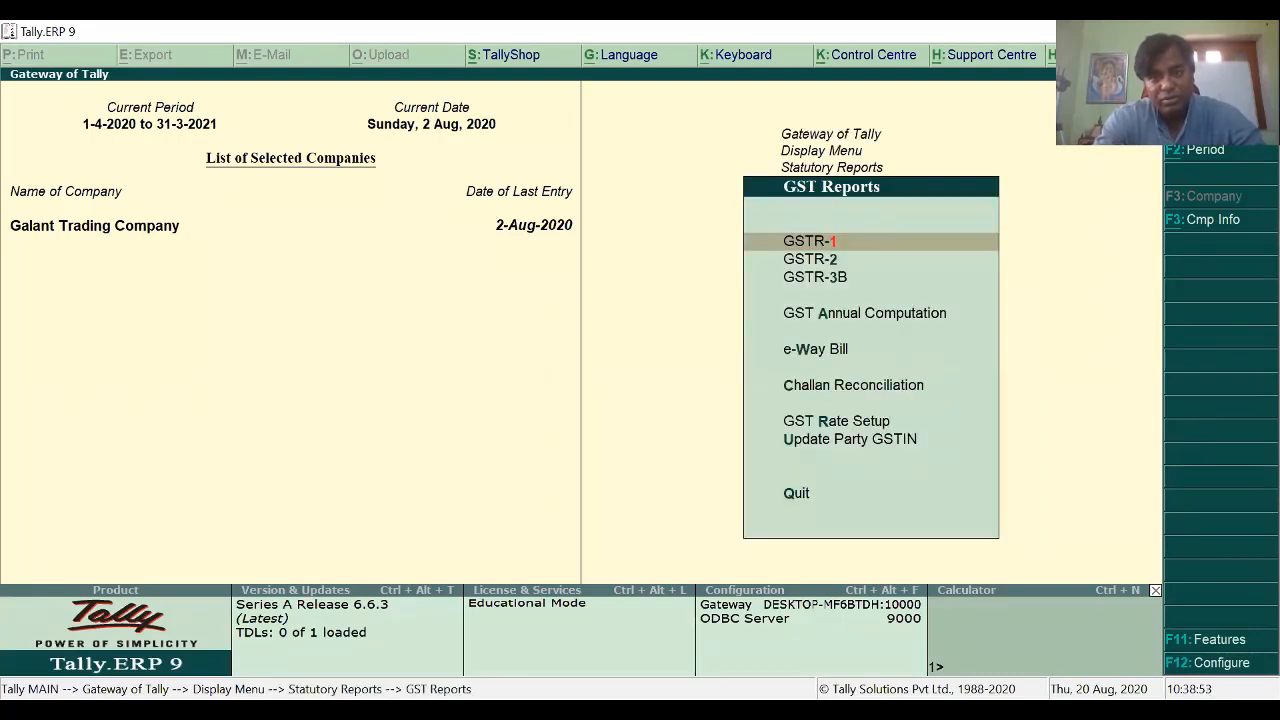
key(Return)
Step: Set the GSTR-1 report period to August 2020
key(F2)
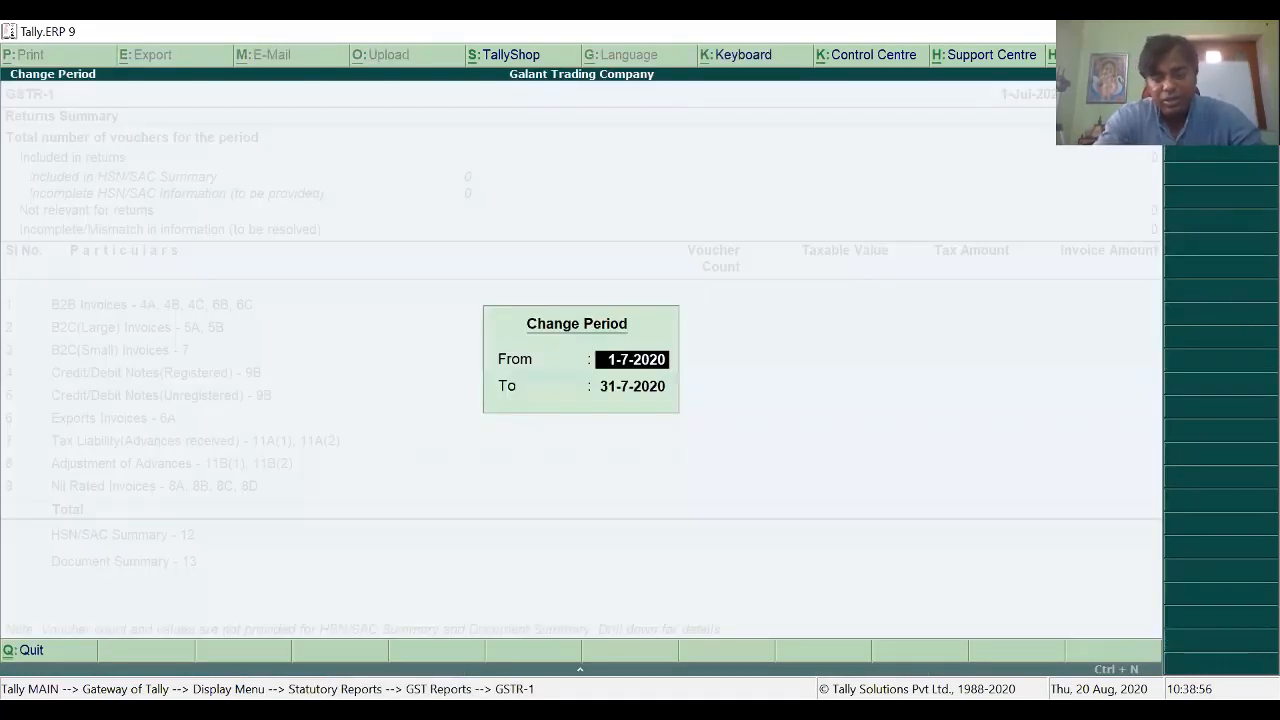
text(1-8)
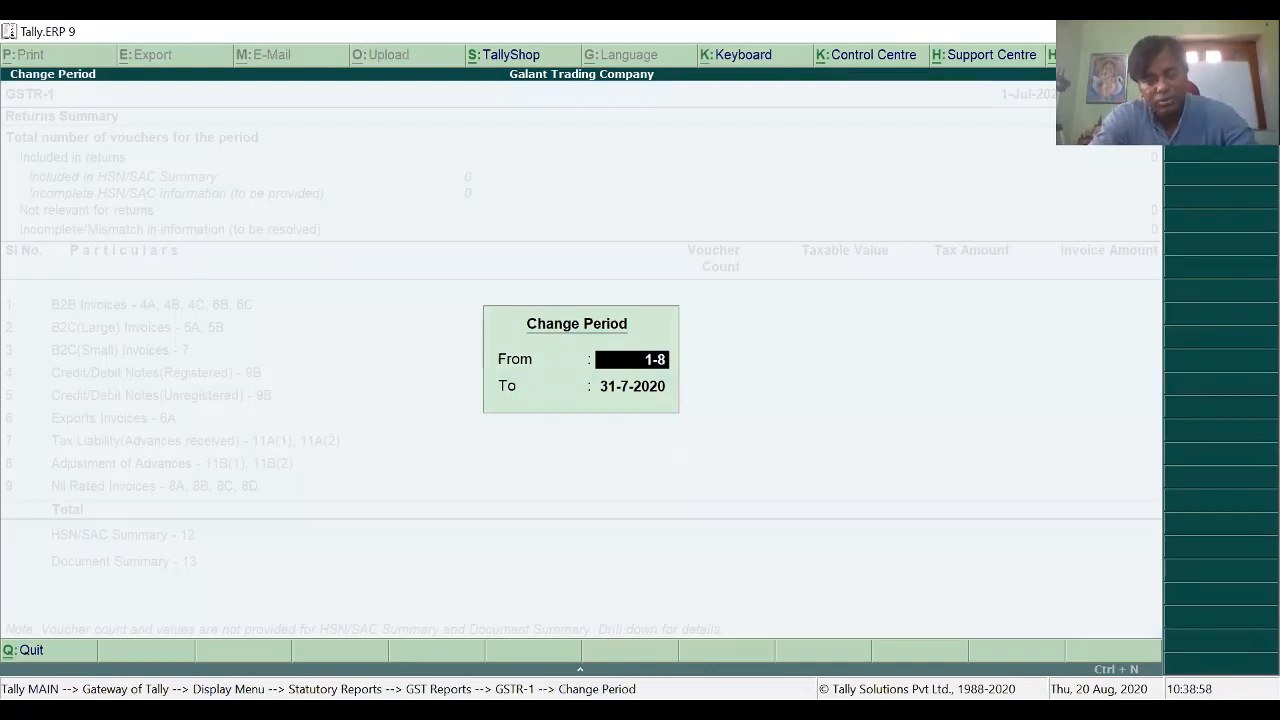
key(Return)
text(1-)
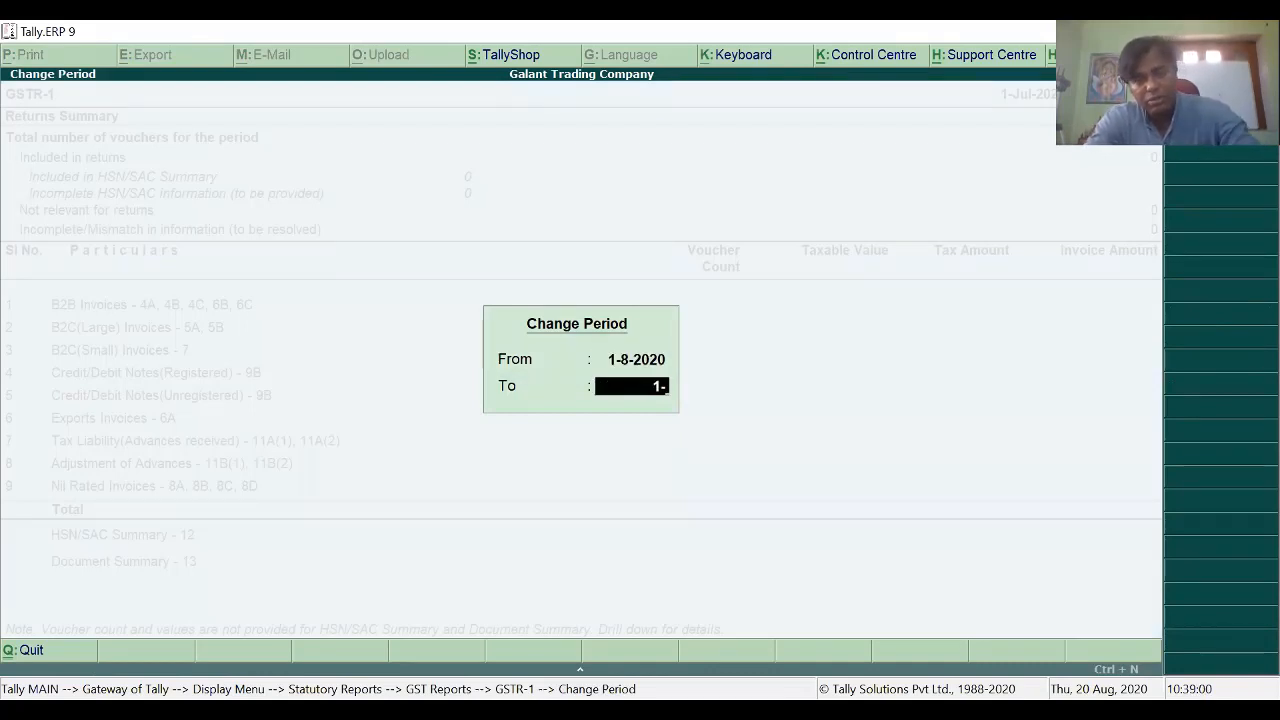
text(8)
key(Return)
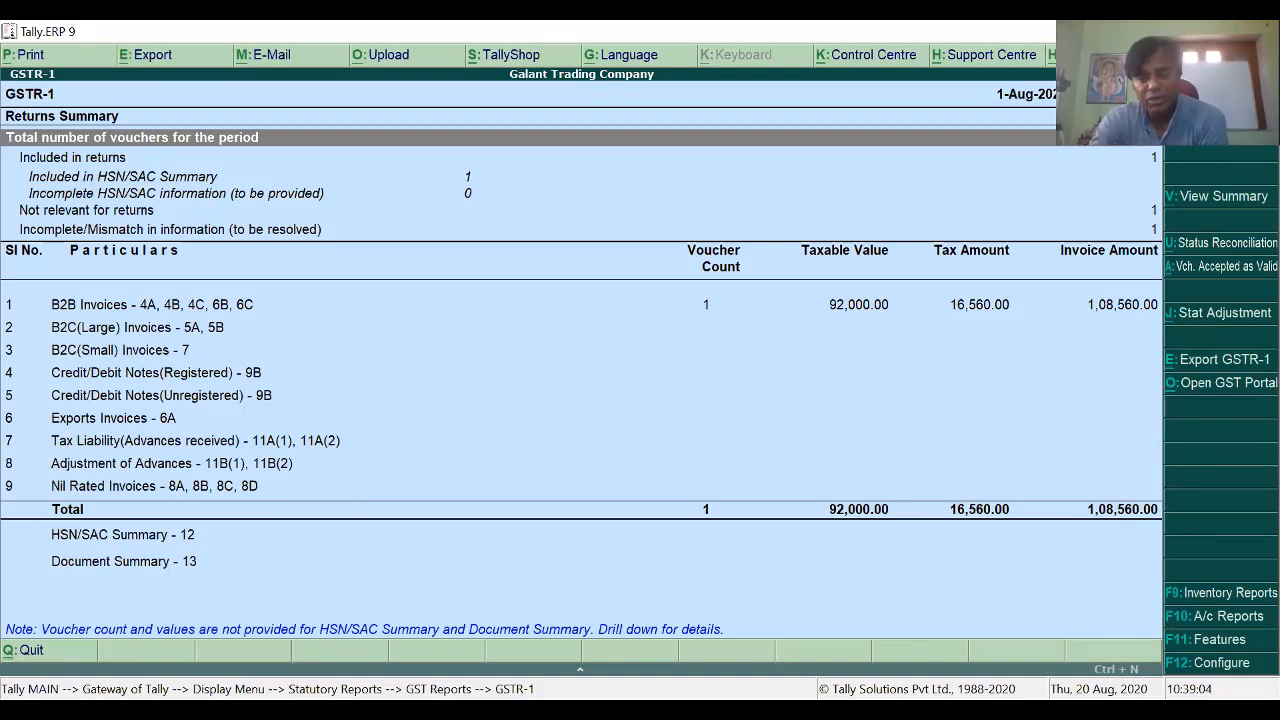
Step: Drill from GSTR-1's Incomplete/Mismatch line into the galaxy Ltd voucher's exception details
key(Down)
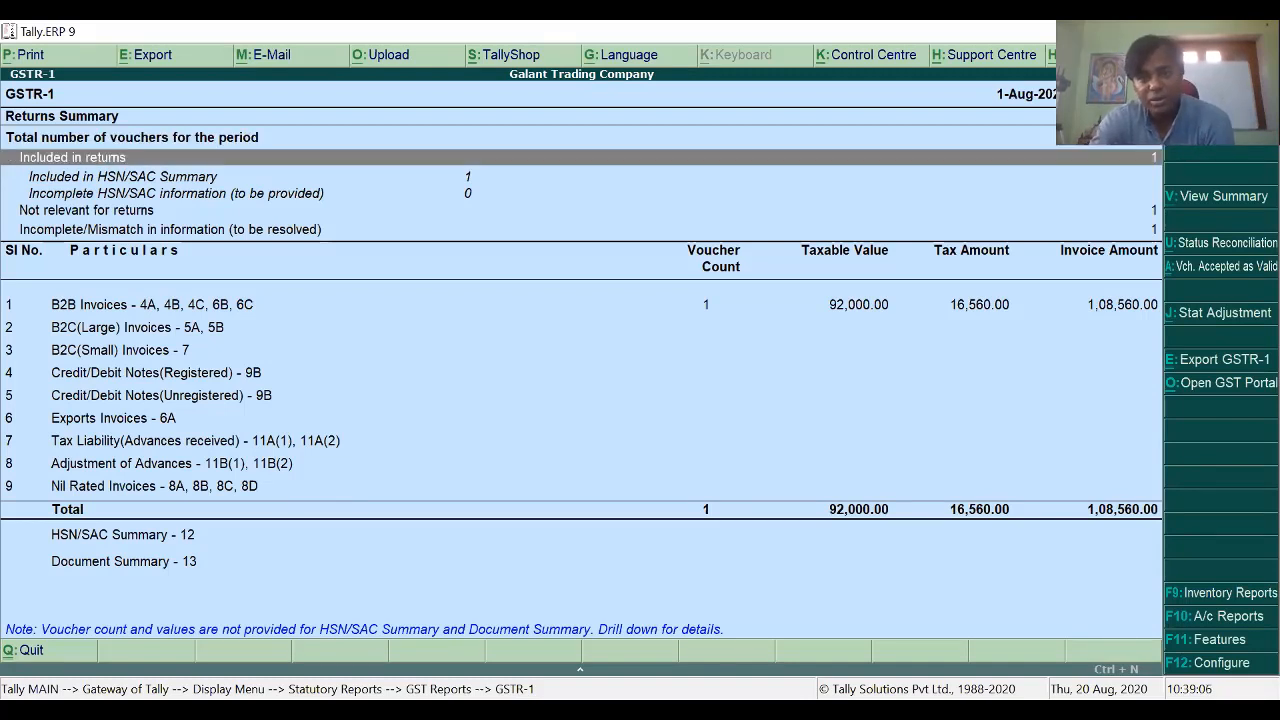
key(Down)
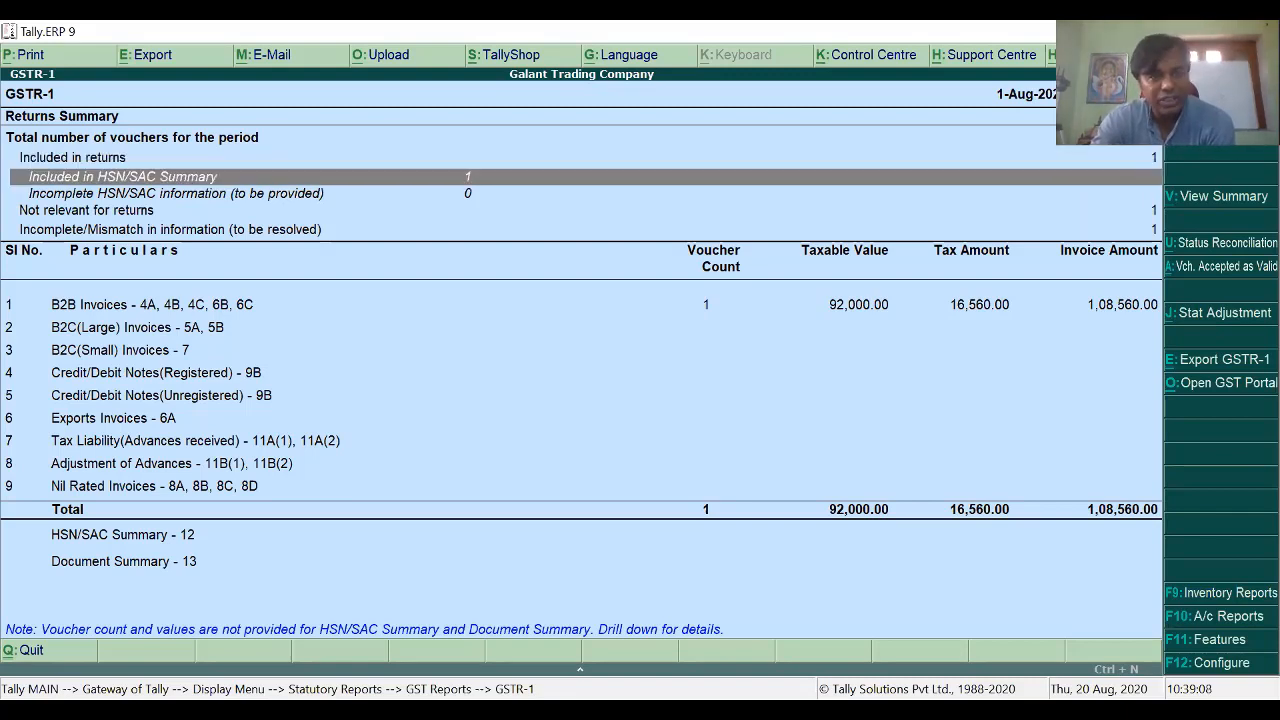
key(Down)
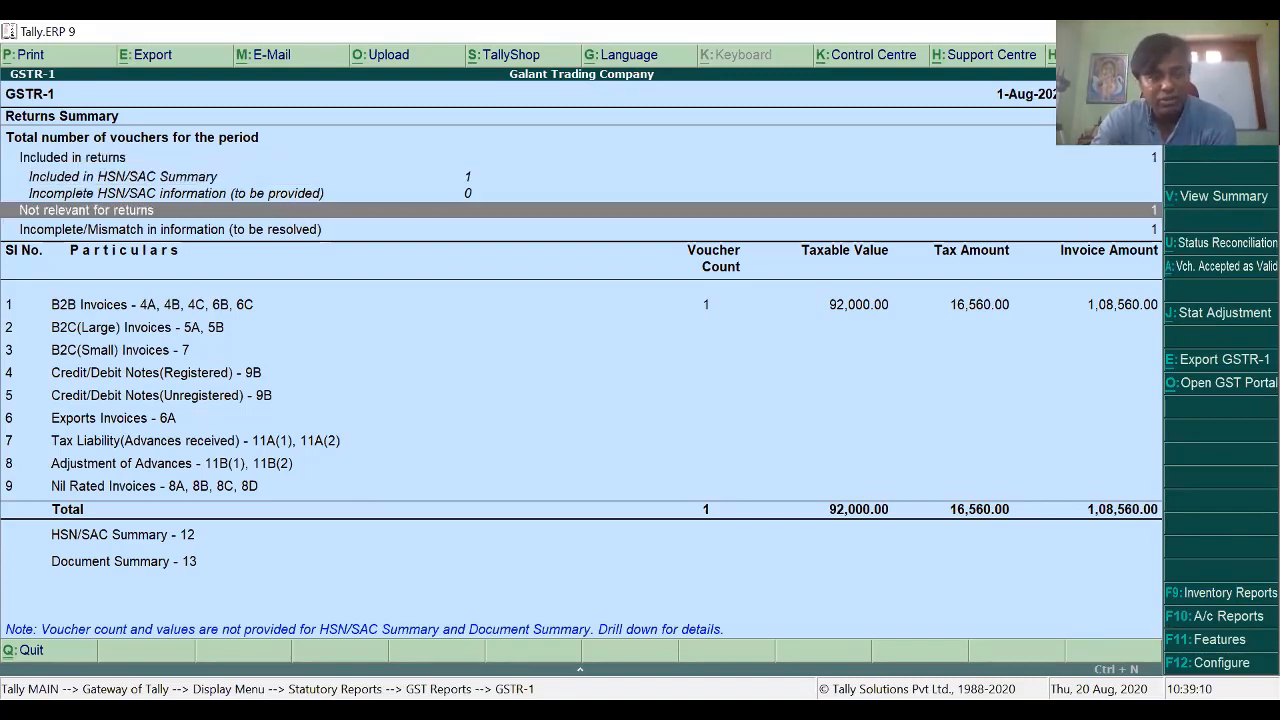
key(Down)
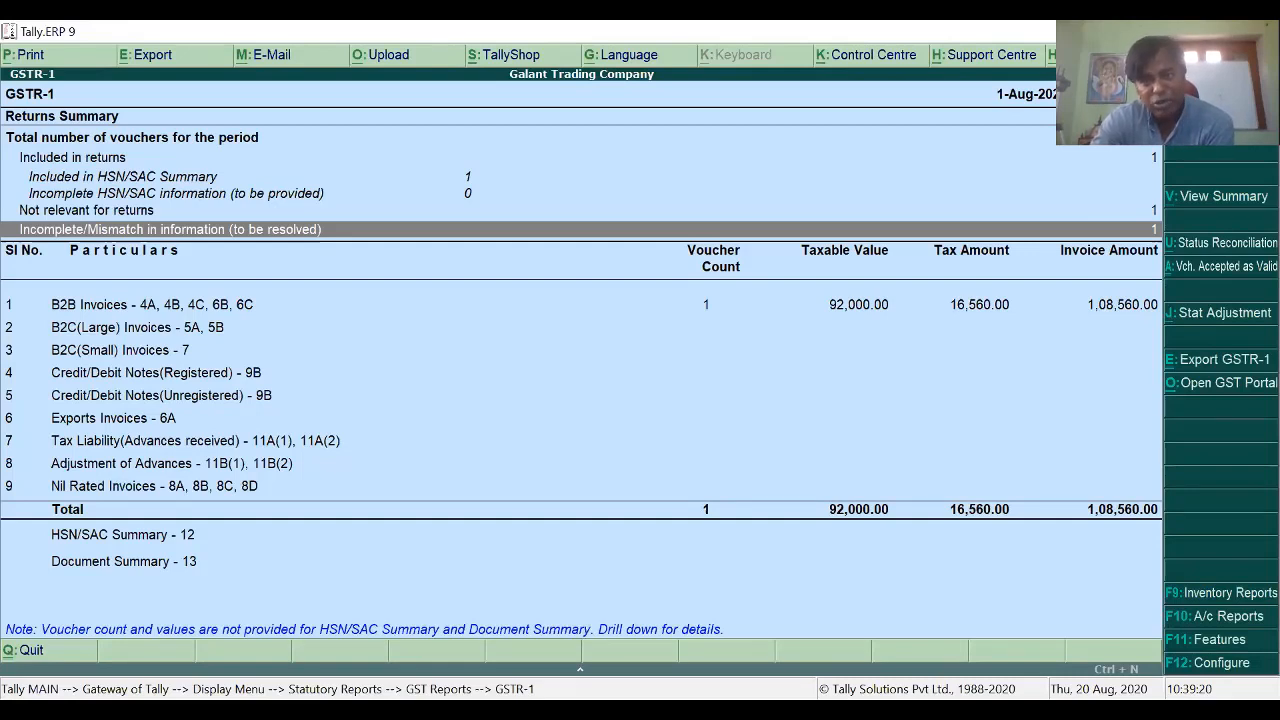
key(Return)
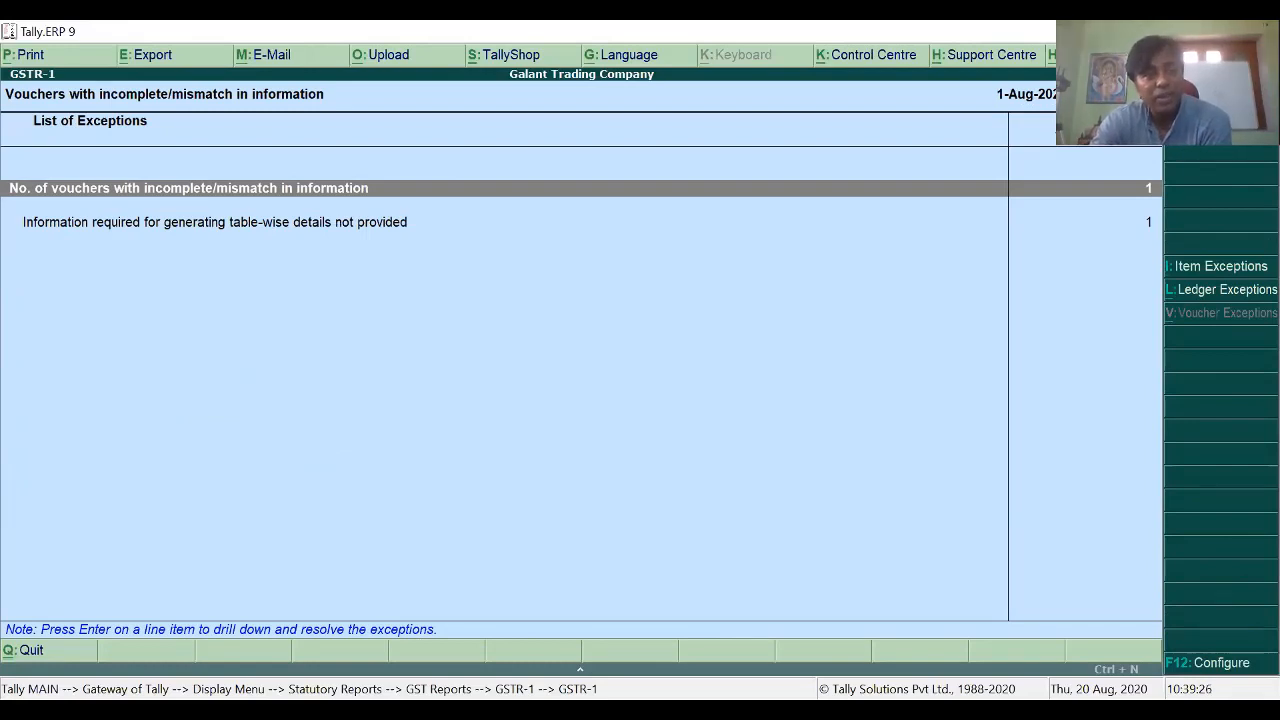
key(Down)
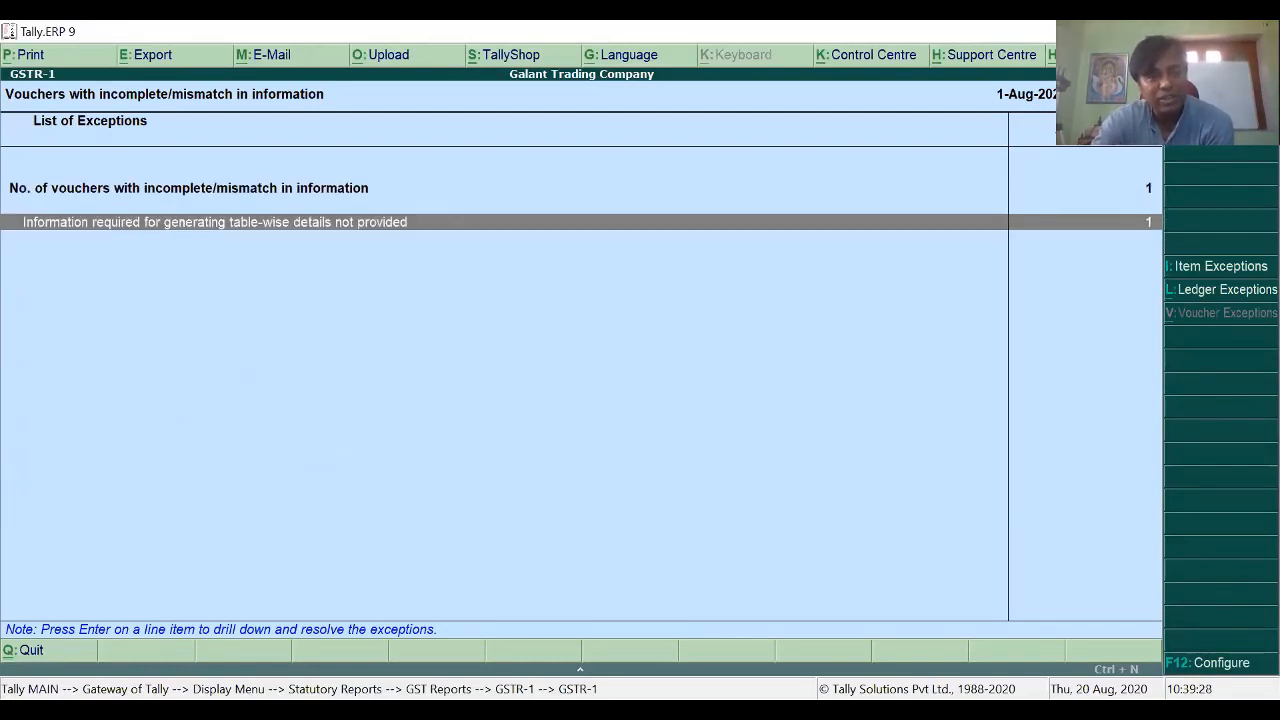
key(Up)
key(Return)
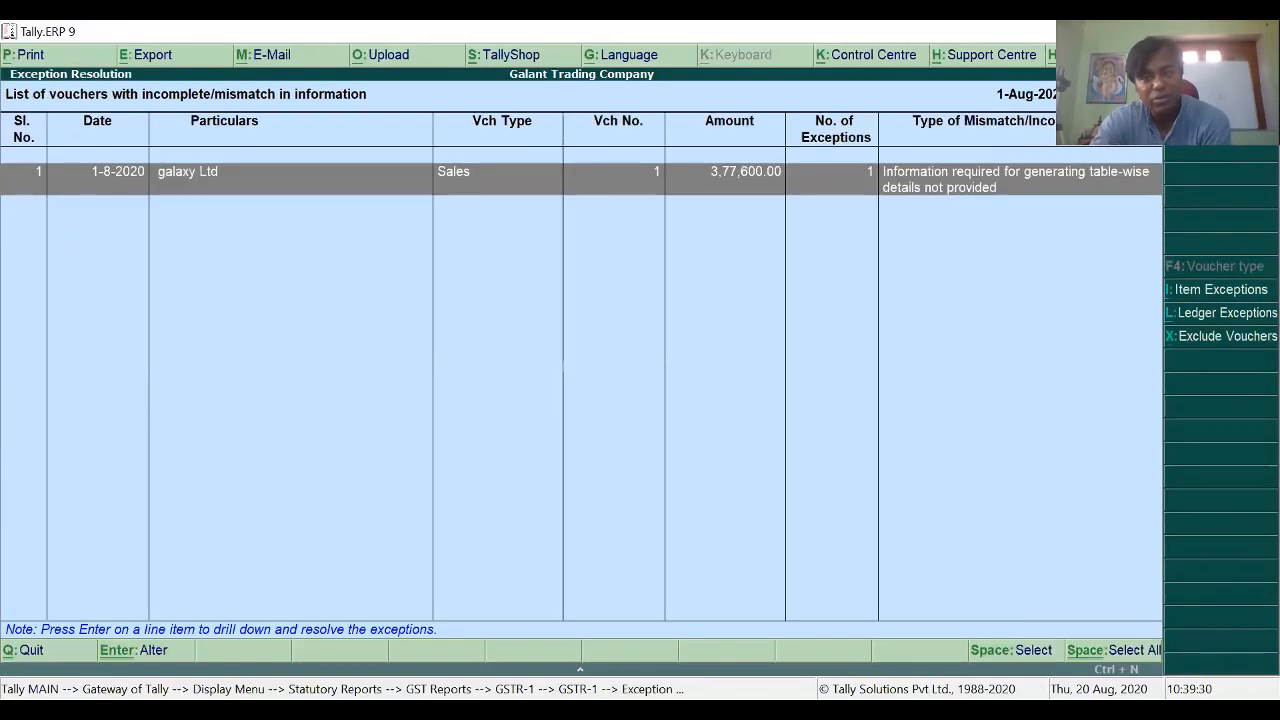
key(Return)
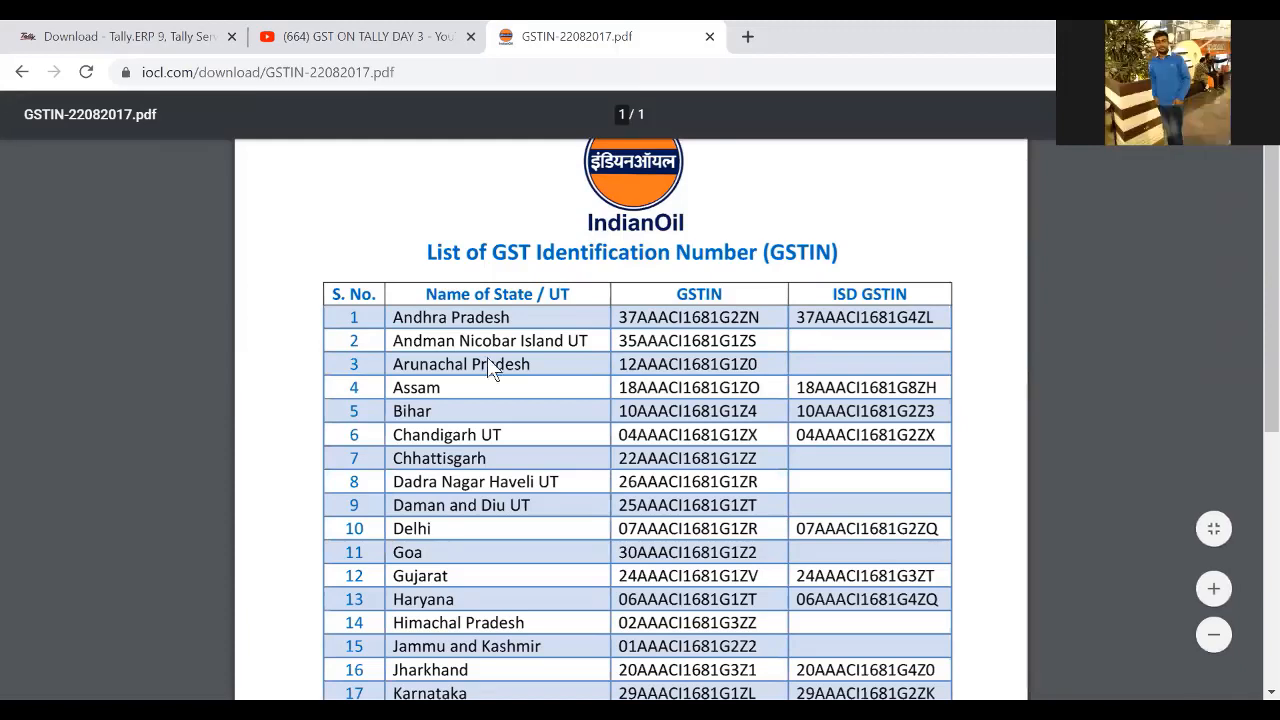
Step: Switch back to Tally to view the galaxy Ltd voucher's missing Party GSTIN/UIN exception
key(alt+Tab)
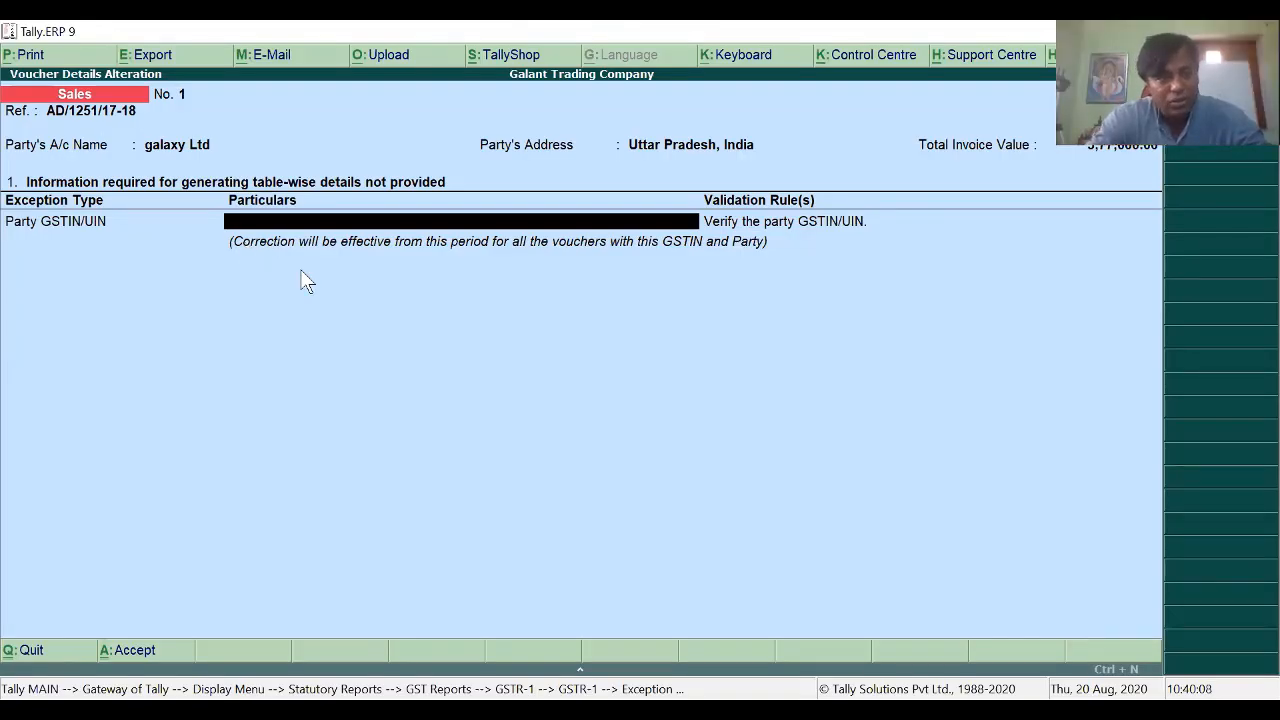
Step: Open the galaxy Ltd ledger through Accounts Info > Ledgers > Alter
key(Escape)
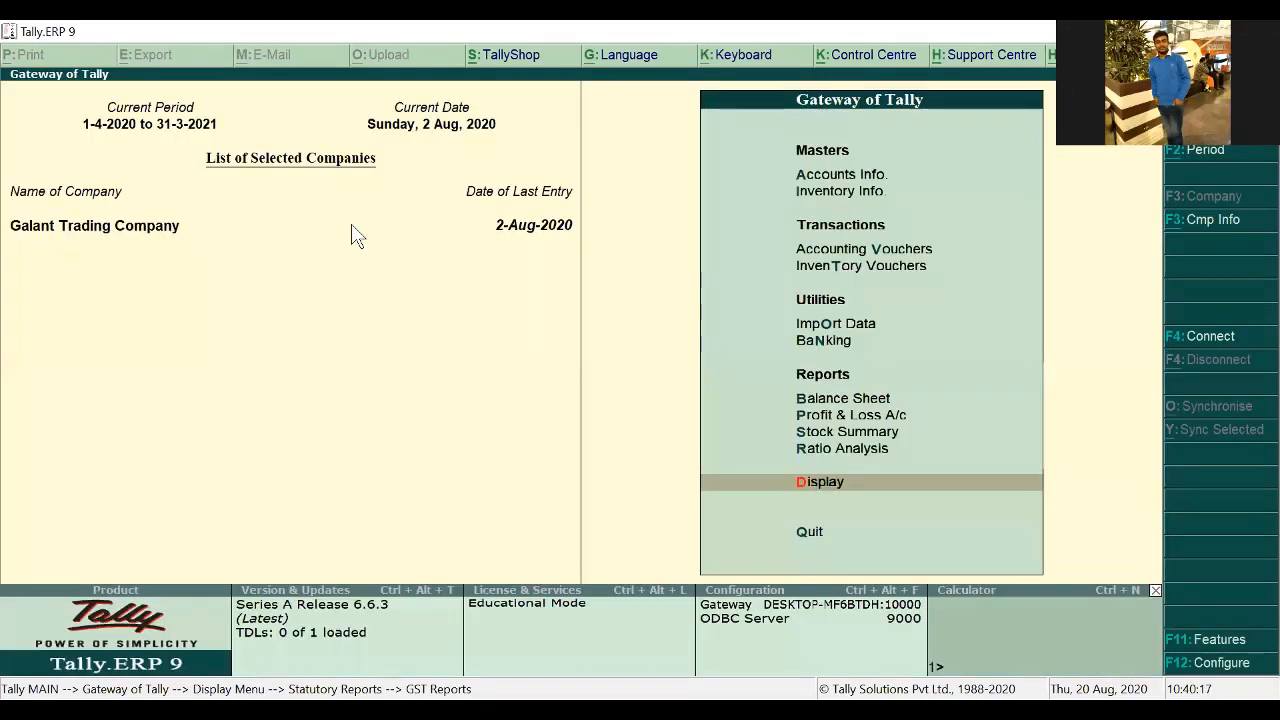
key(a)
key(l)
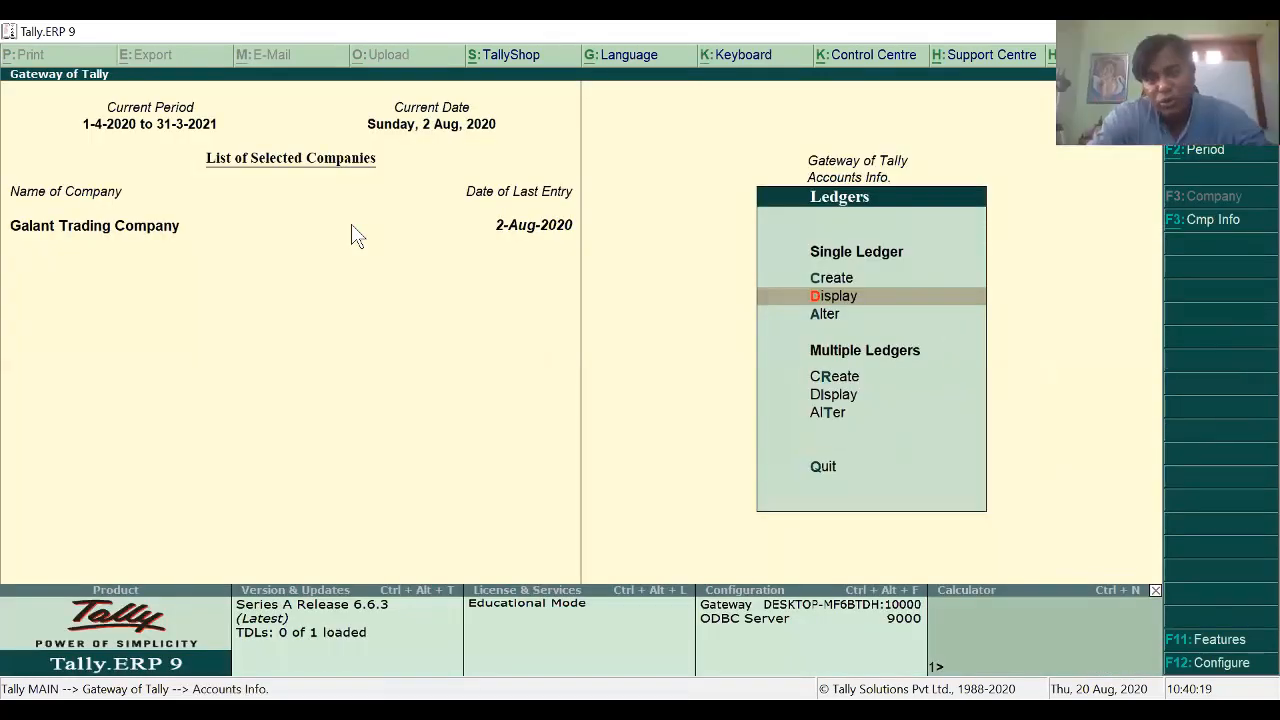
key(Down)
key(Return)
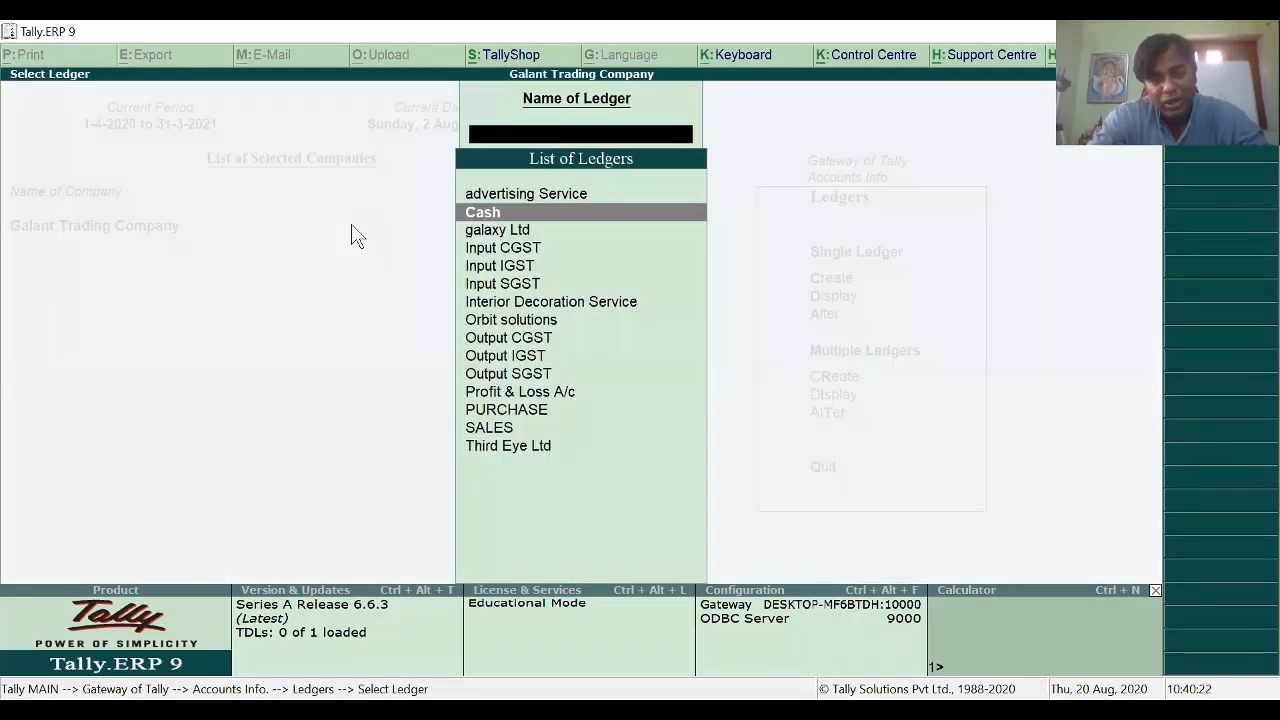
key(Down)
key(Down)
key(Down)
key(Down)
key(Down)
key(Up)
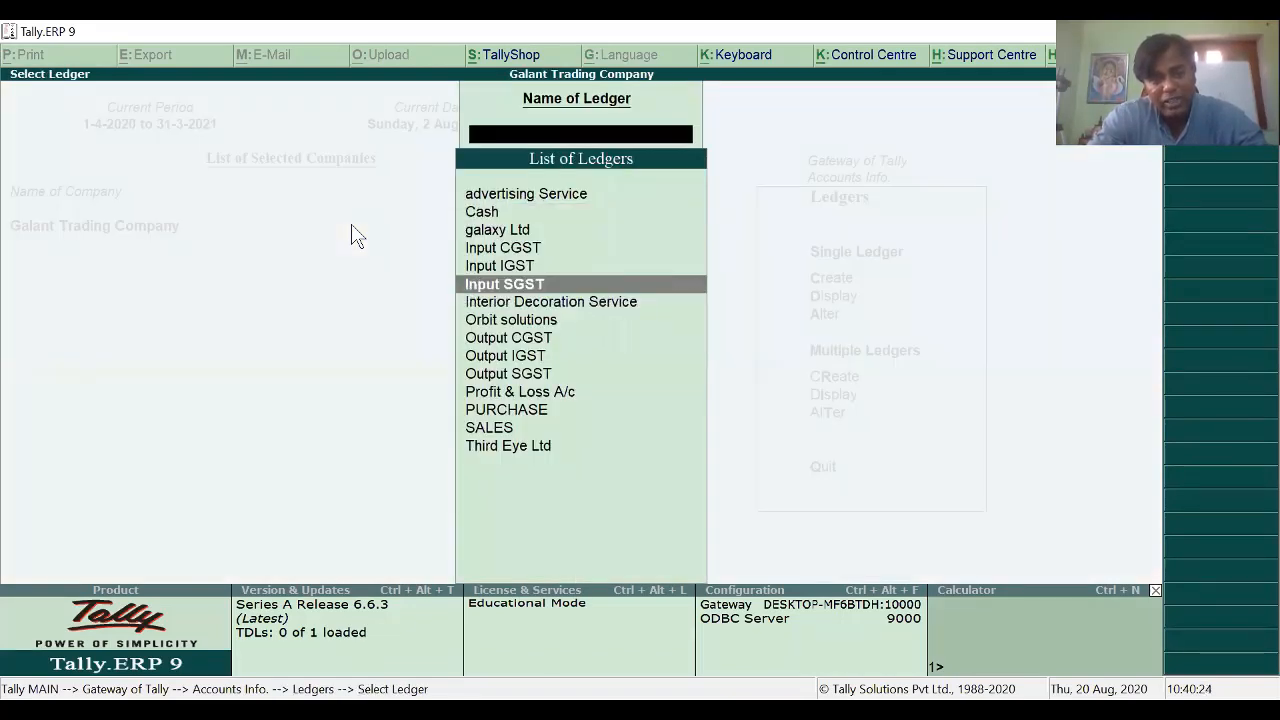
key(Return)
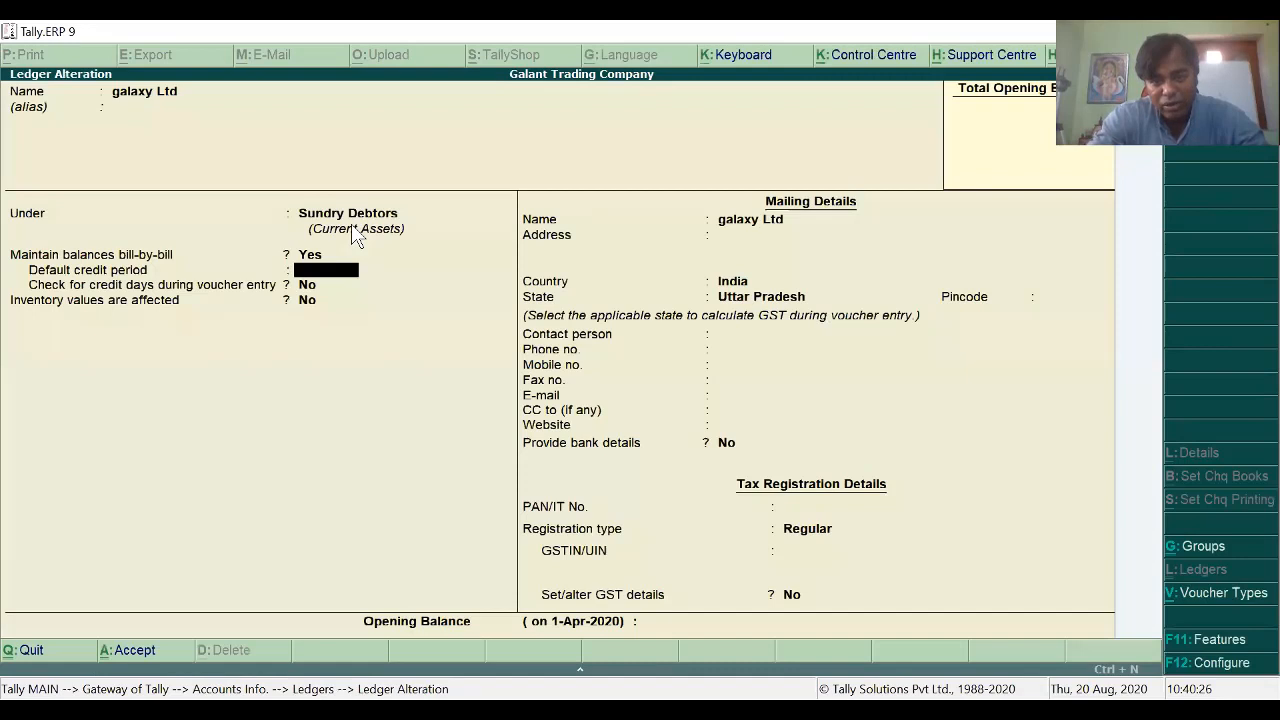
Step: Change galaxy Ltd's registration type from Regular to Unregistered and save the ledger
key(Return)
key(Return)
key(Return)
key(Return)
key(Return)
key(Return)
key(Return)
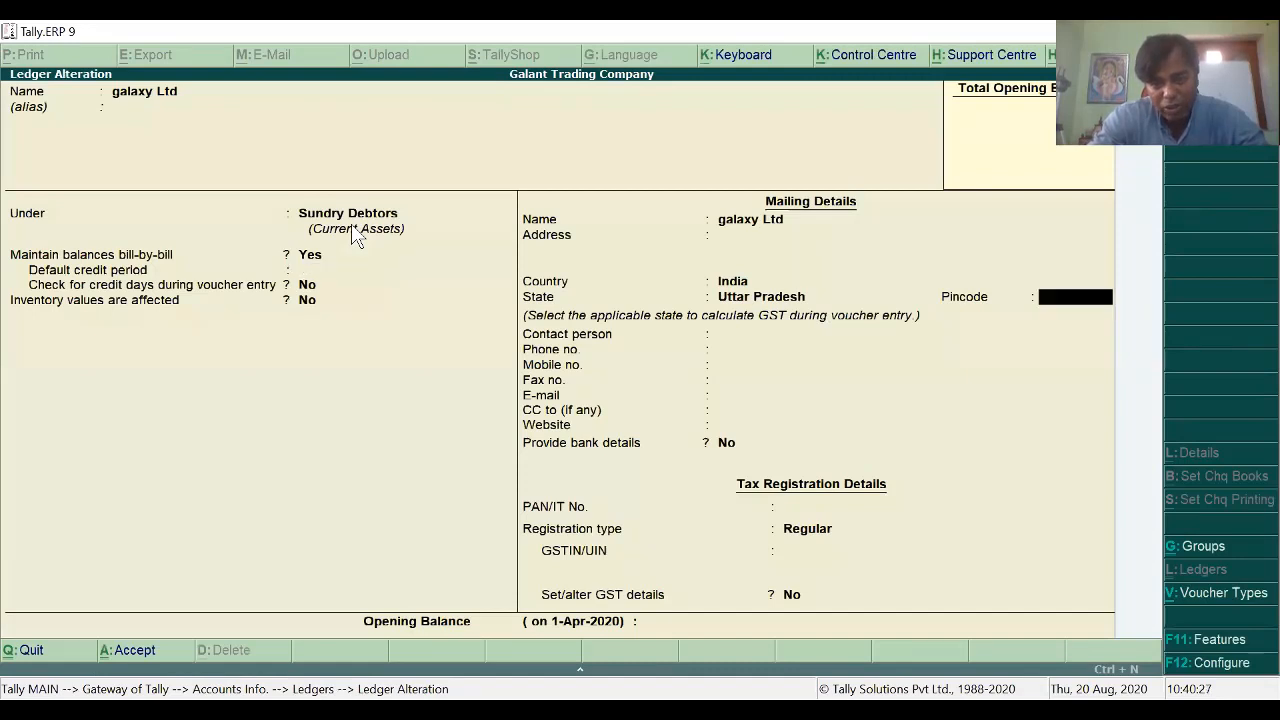
key(Return)
key(Return)
key(Return)
key(Return)
key(Return)
key(Return)
key(Return)
key(Return)
key(Return)
key(Return)
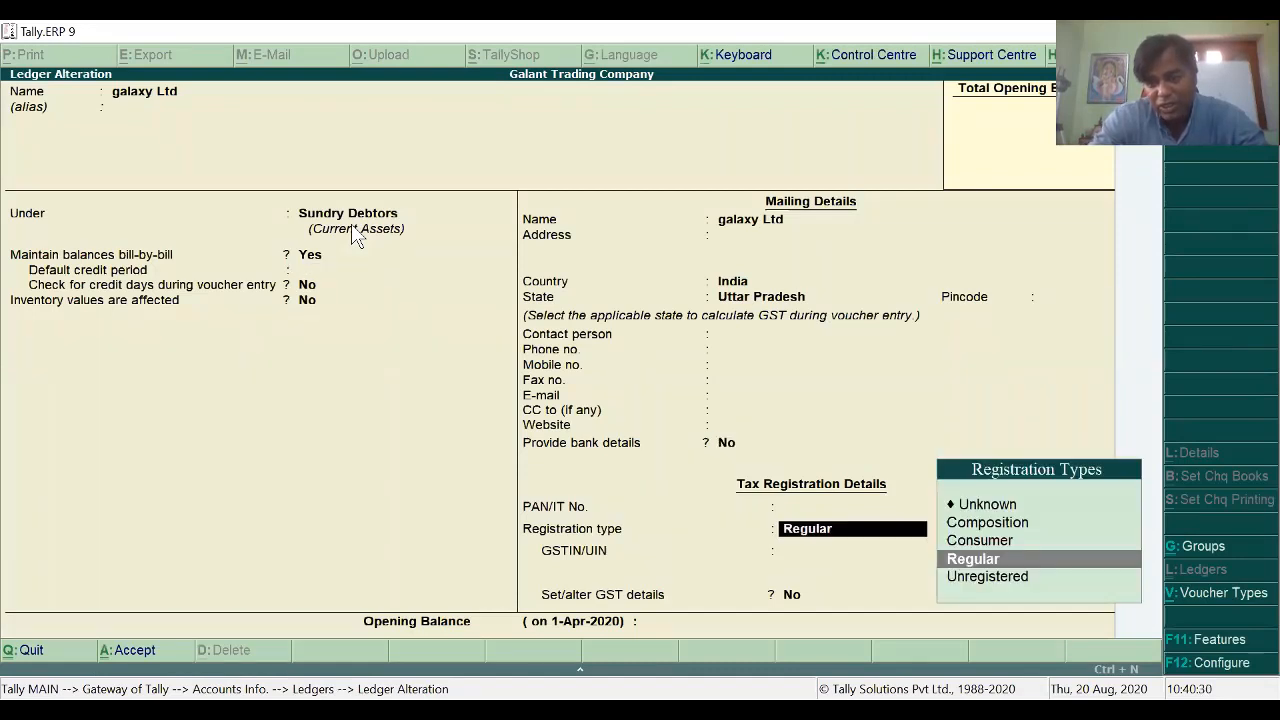
key(Down)
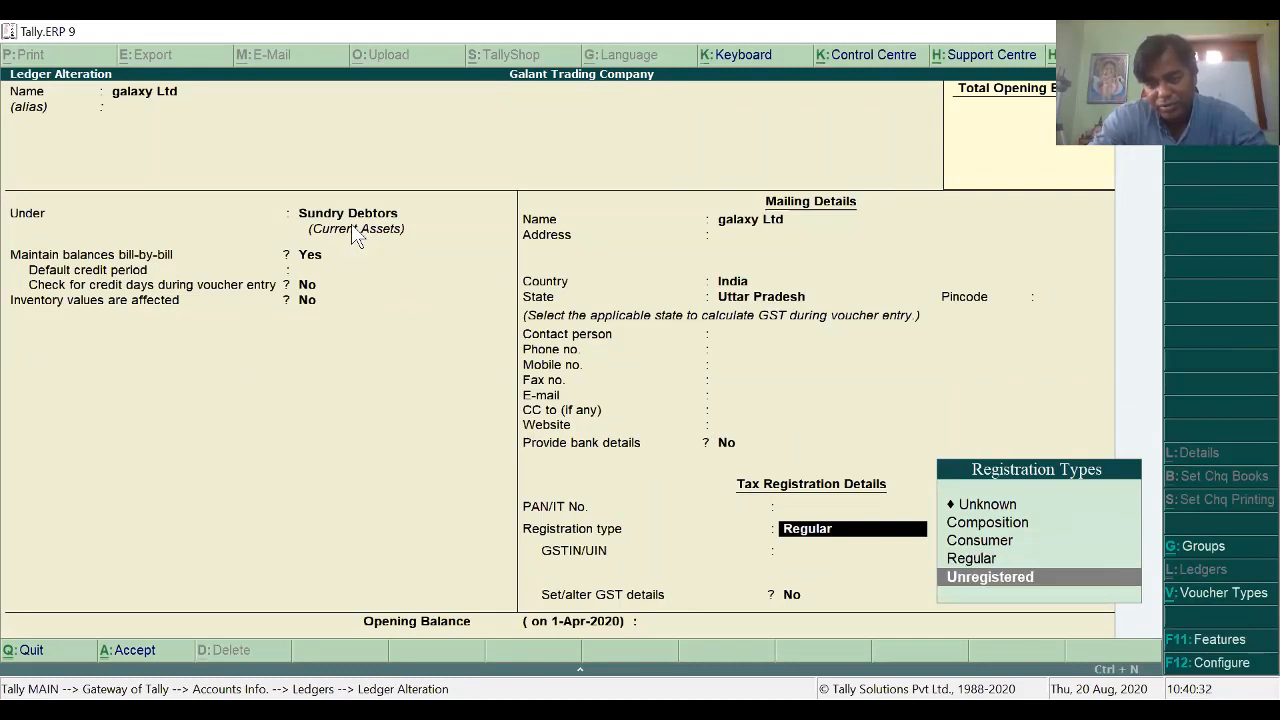
key(Return)
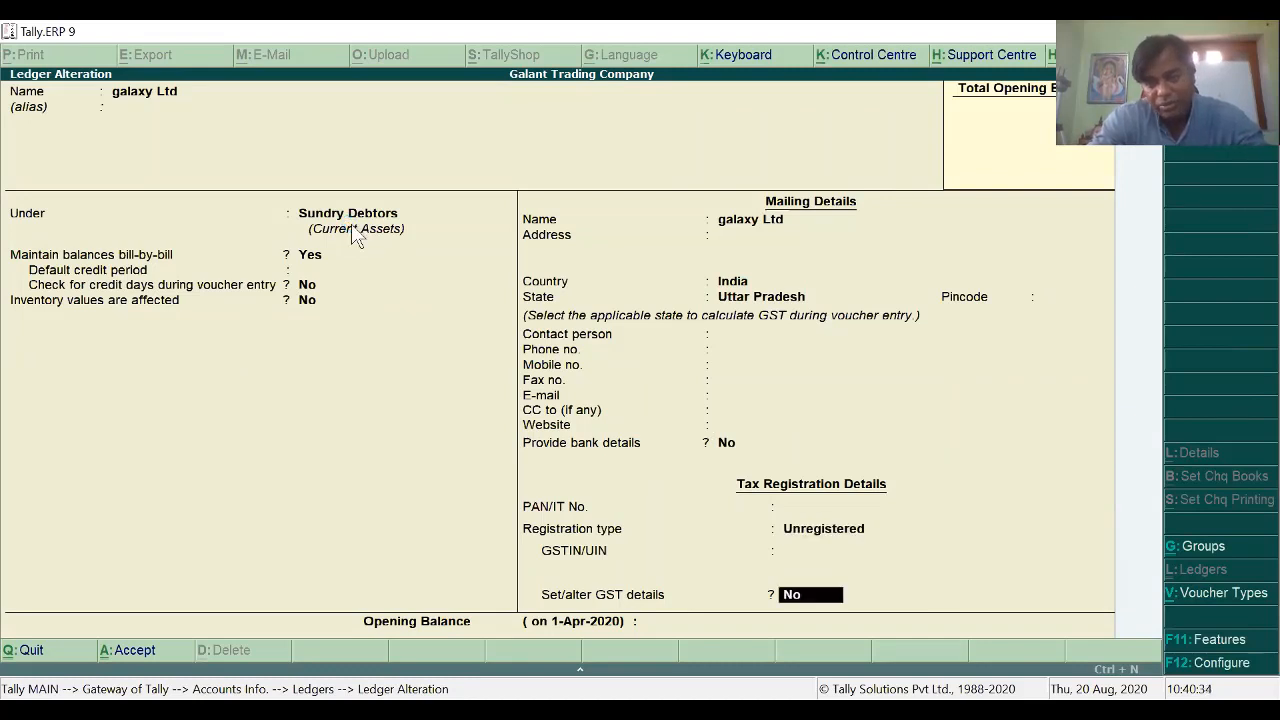
key(ctrl+a)
key(Escape)
key(Escape)
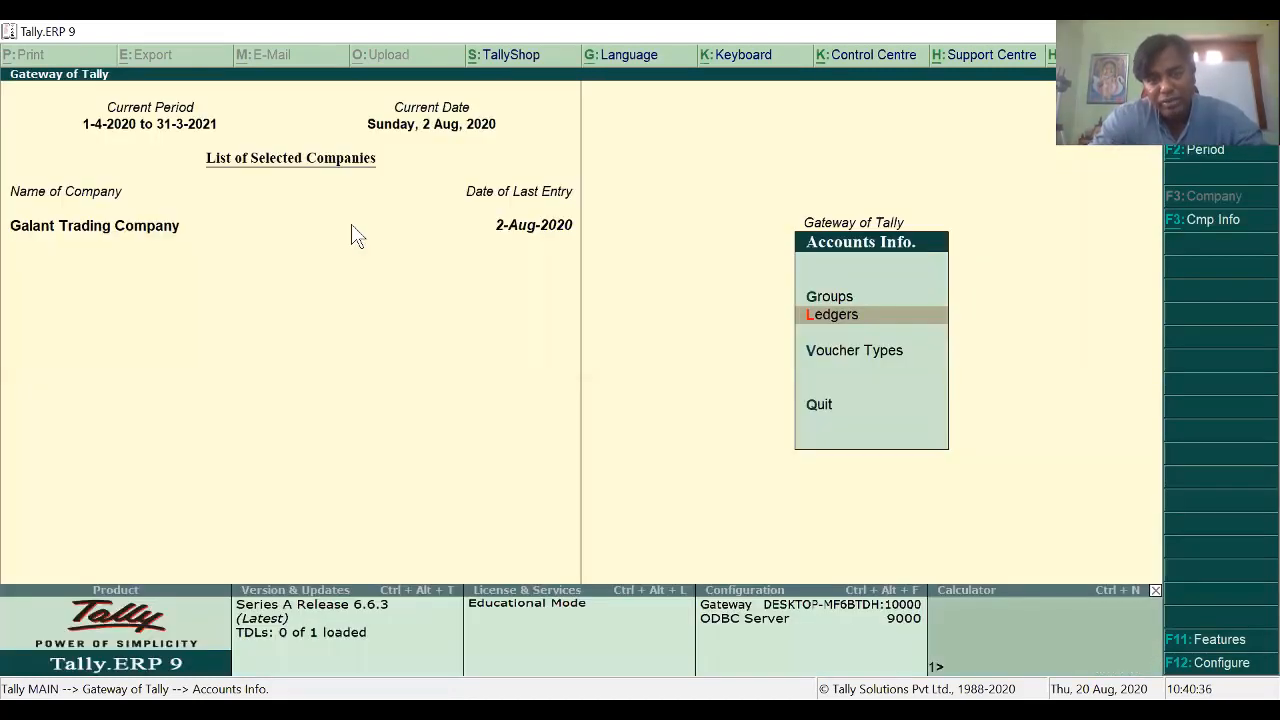
Step: Open GSTR-1 from Statutory Reports and set its period to start 1-8-2020
key(Escape)
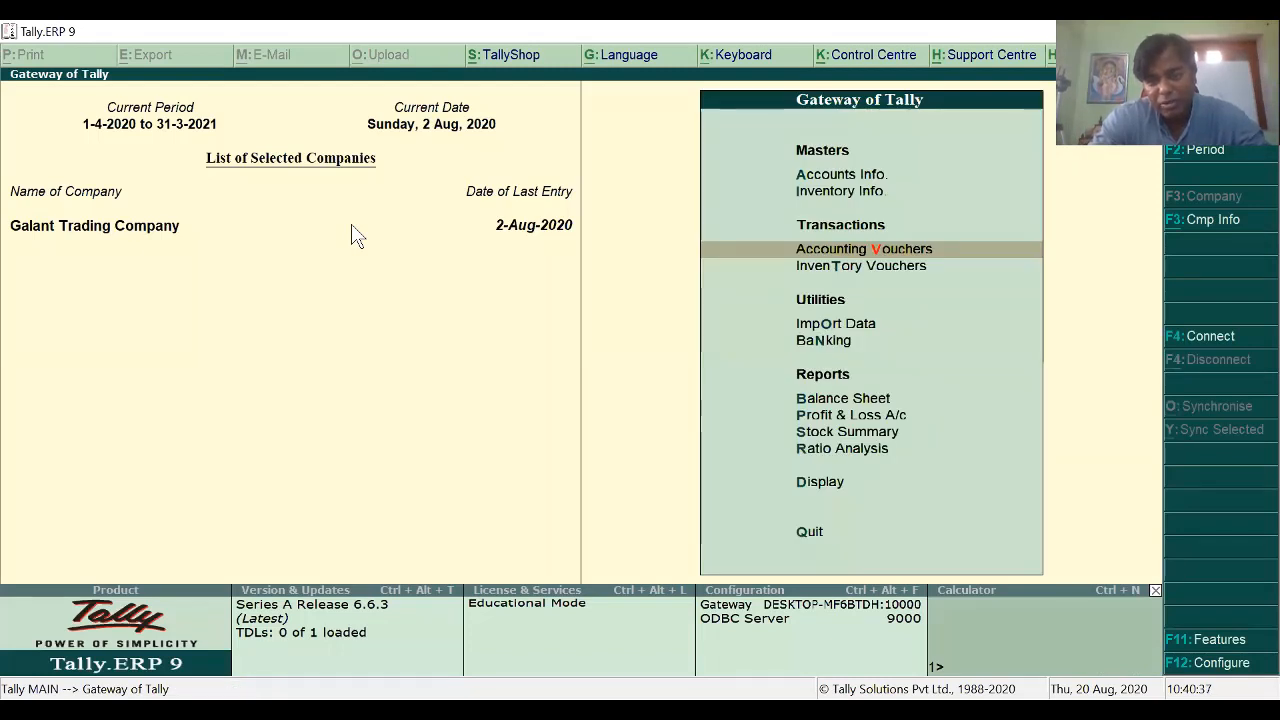
key(s)
key(d)
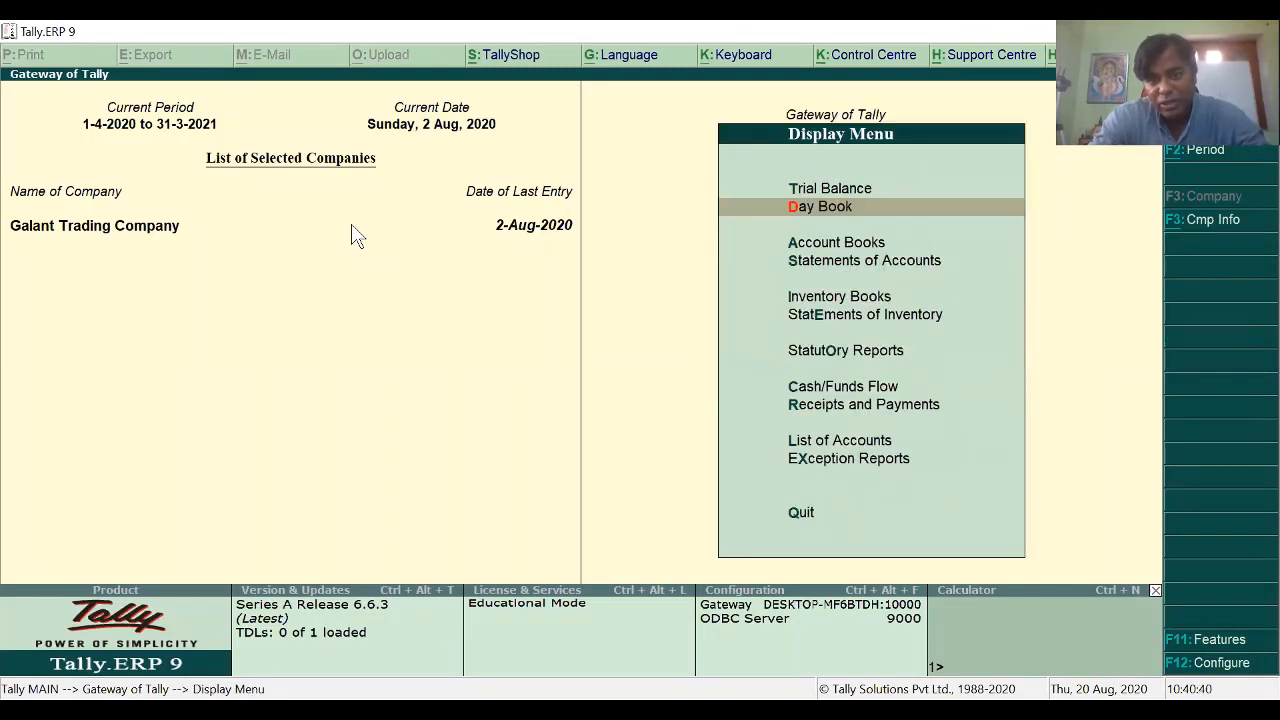
key(o)
key(Return)
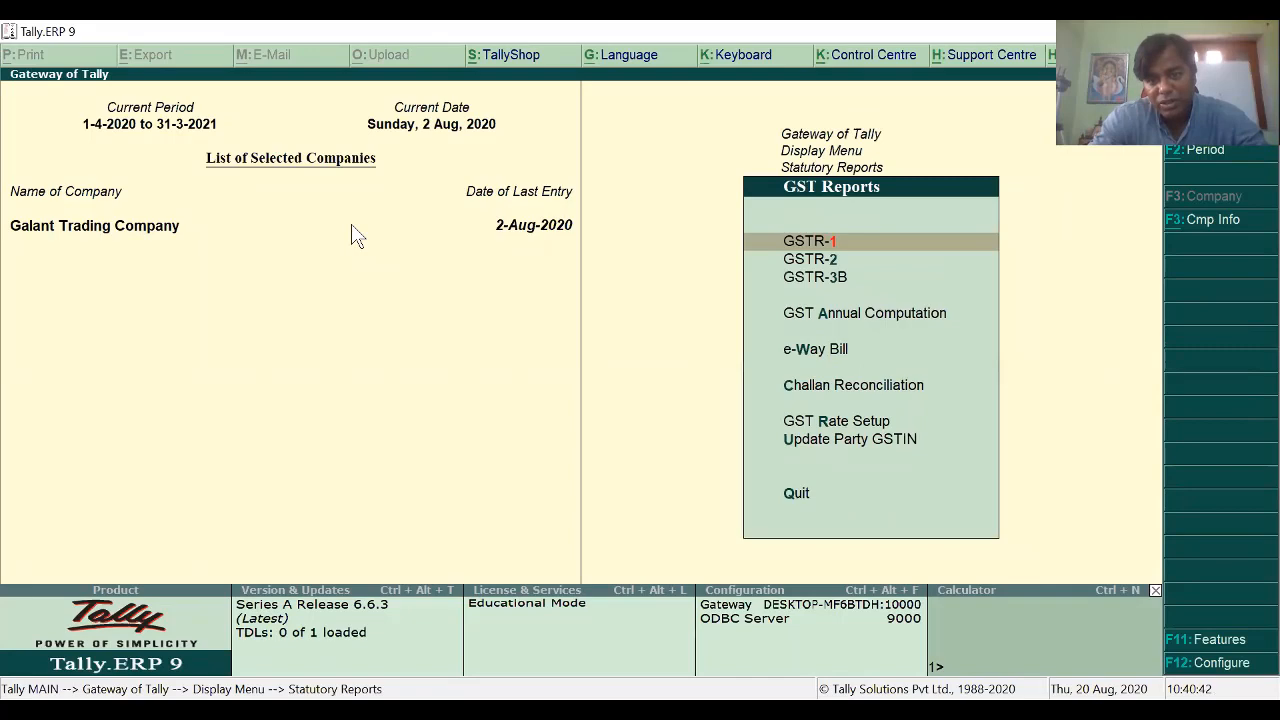
key(Return)
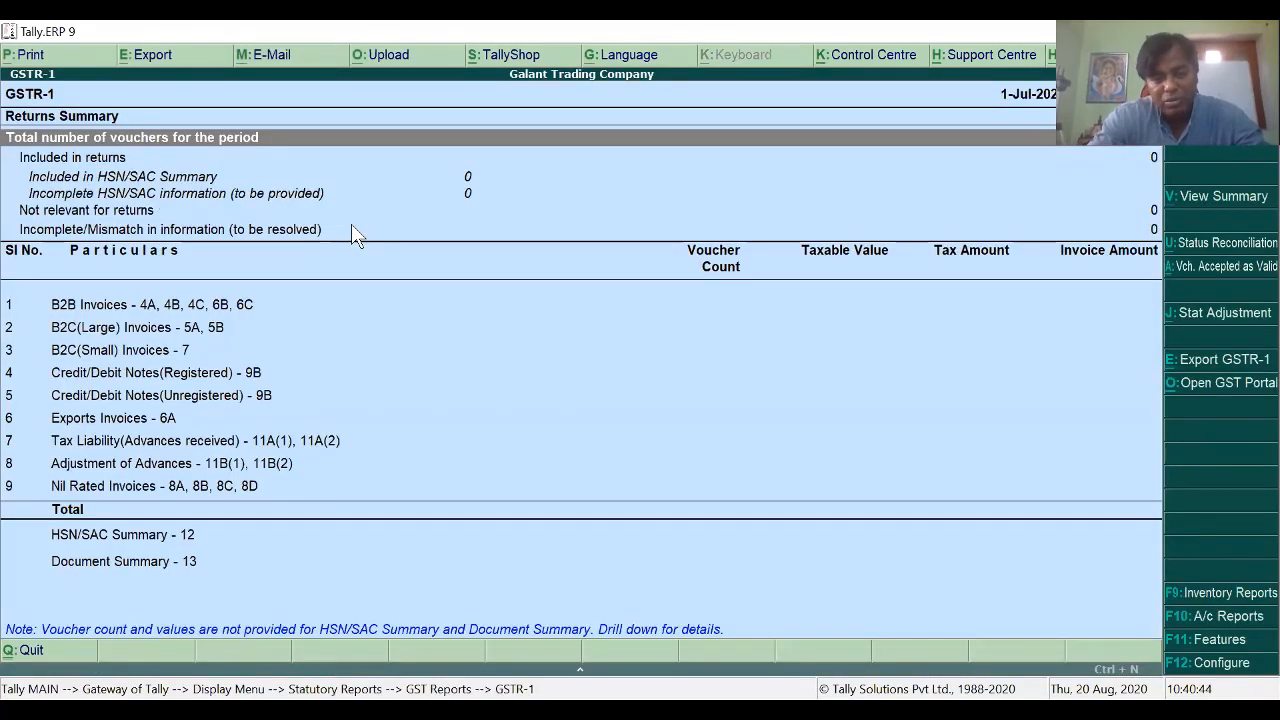
key(F2)
text(1-)
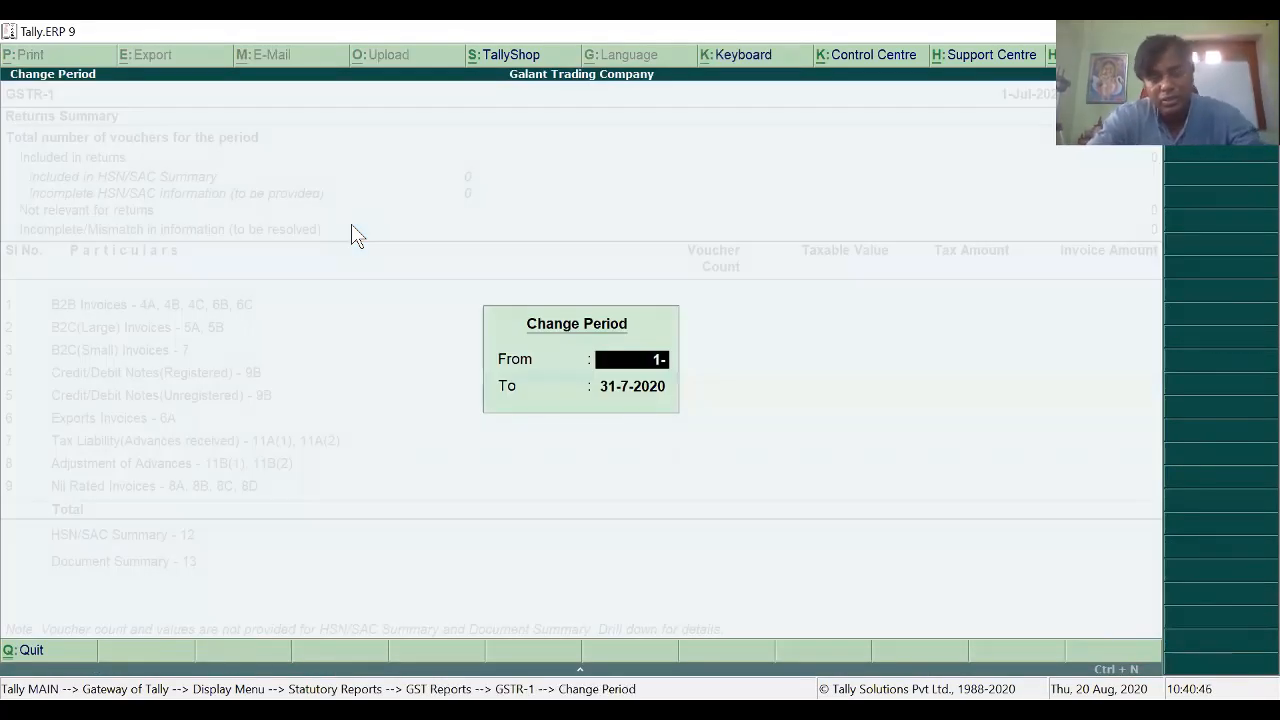
text(8)
key(Return)
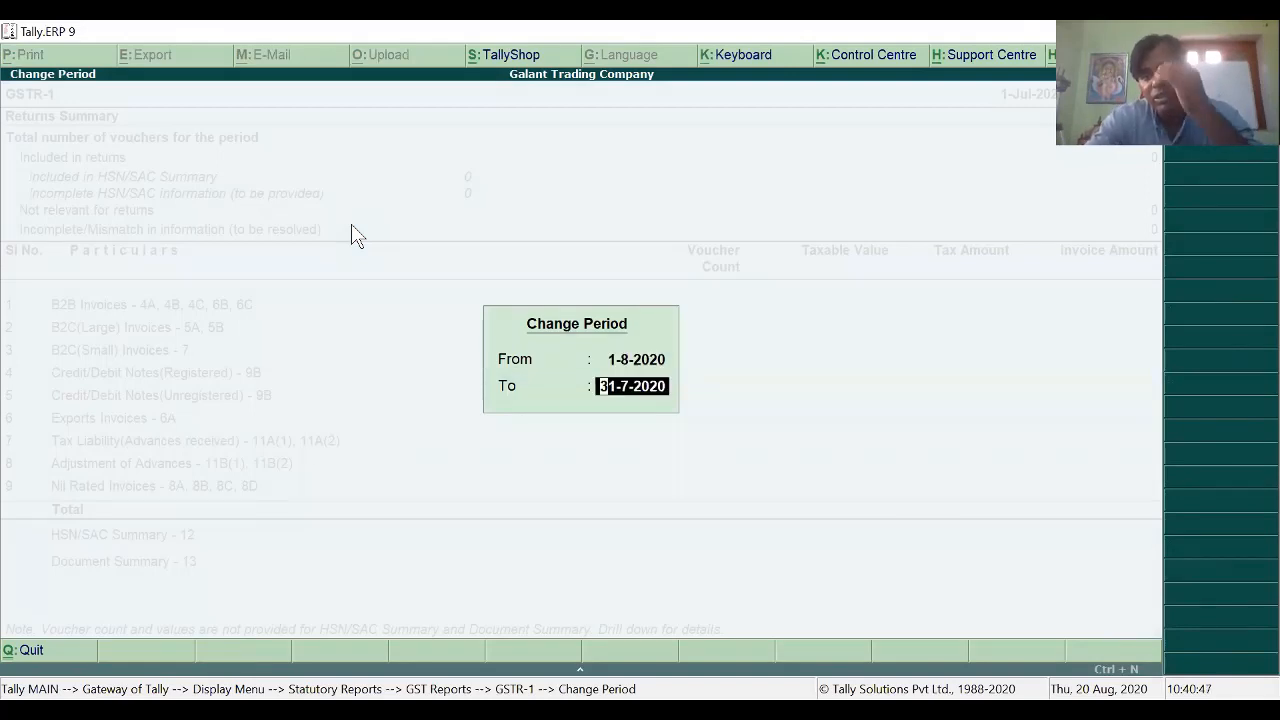
key(Return)
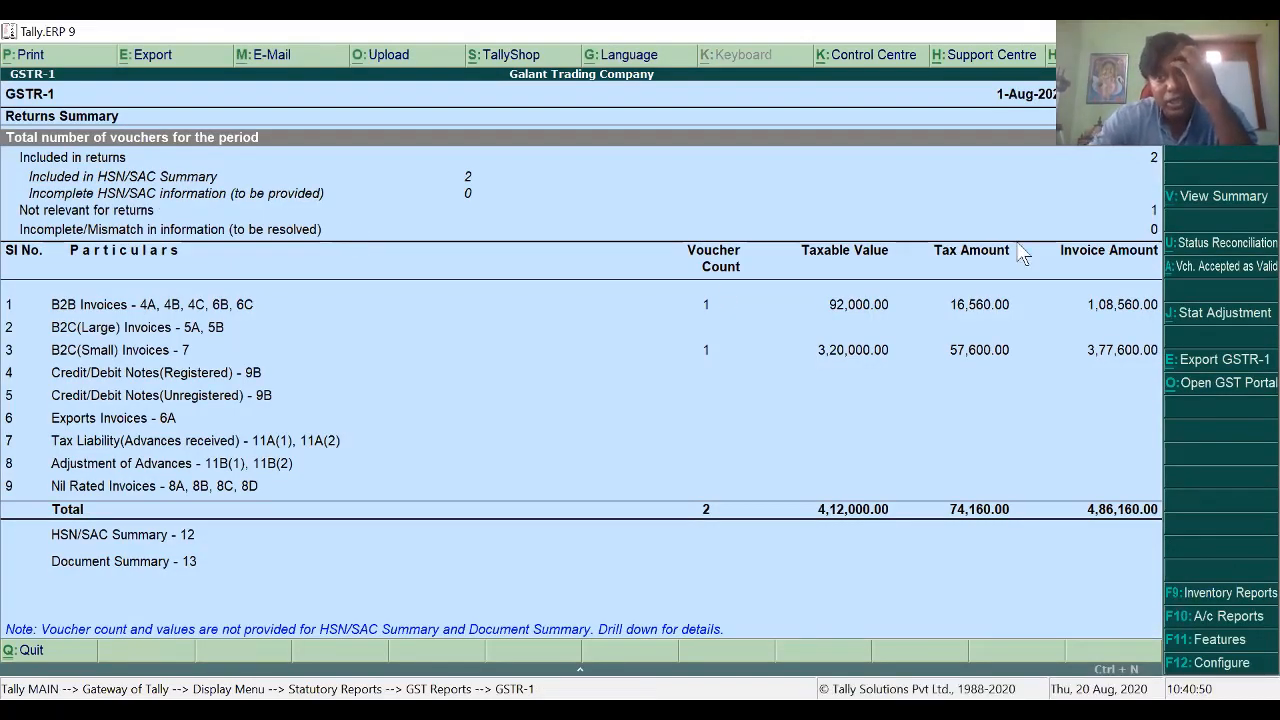
Step: Review August's voucher counts and B2B/B2C(Small) rows, then open the HSN/SAC Summary (998391, 74,160.00 tax)
key(Down)
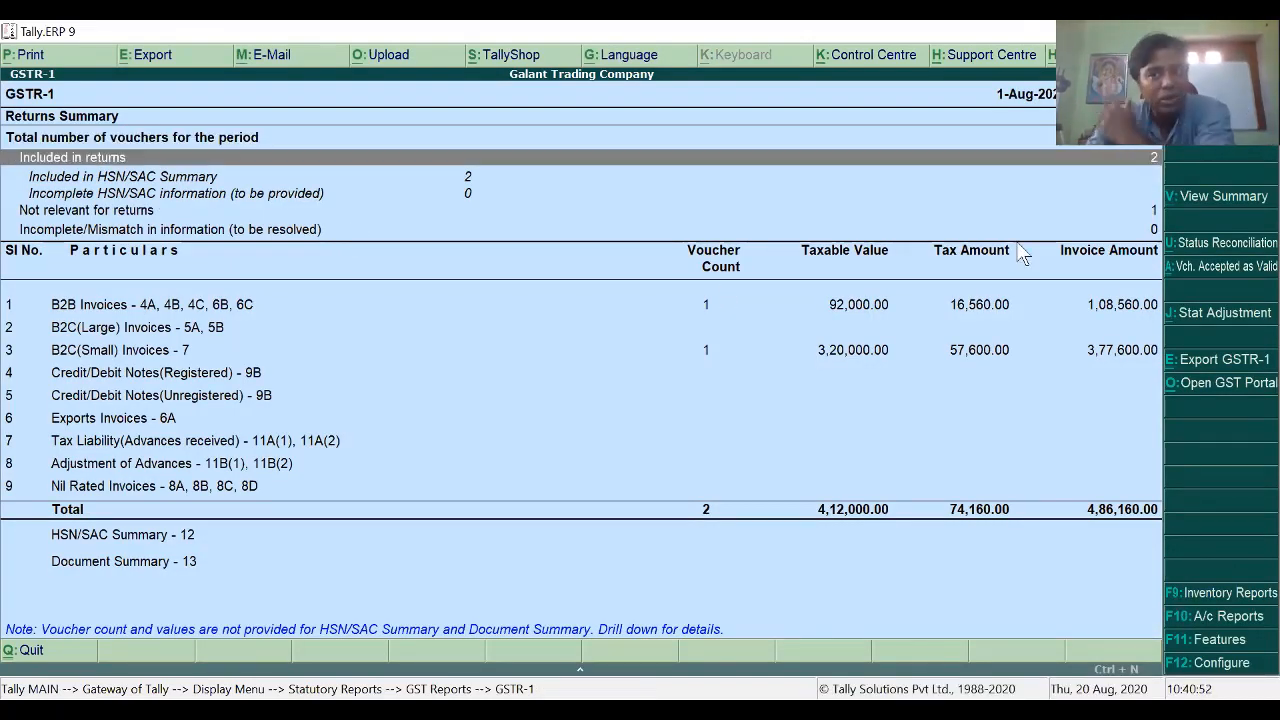
key(Down)
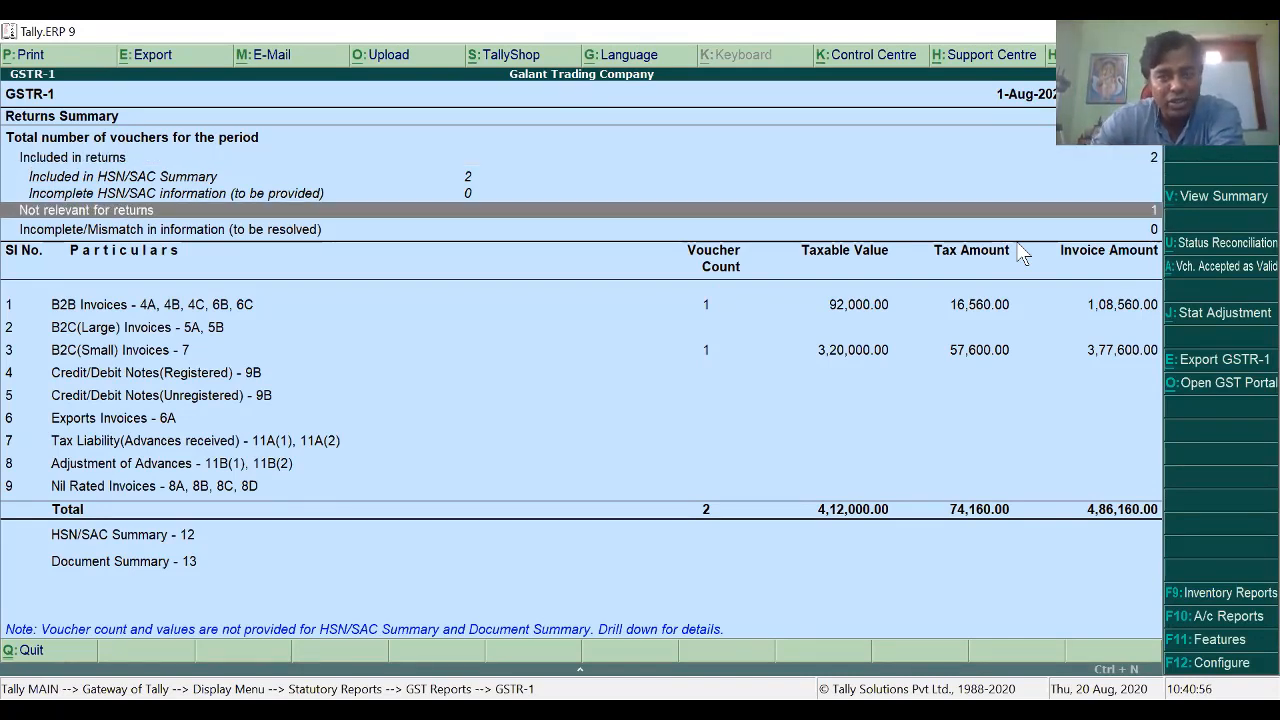
key(Down)
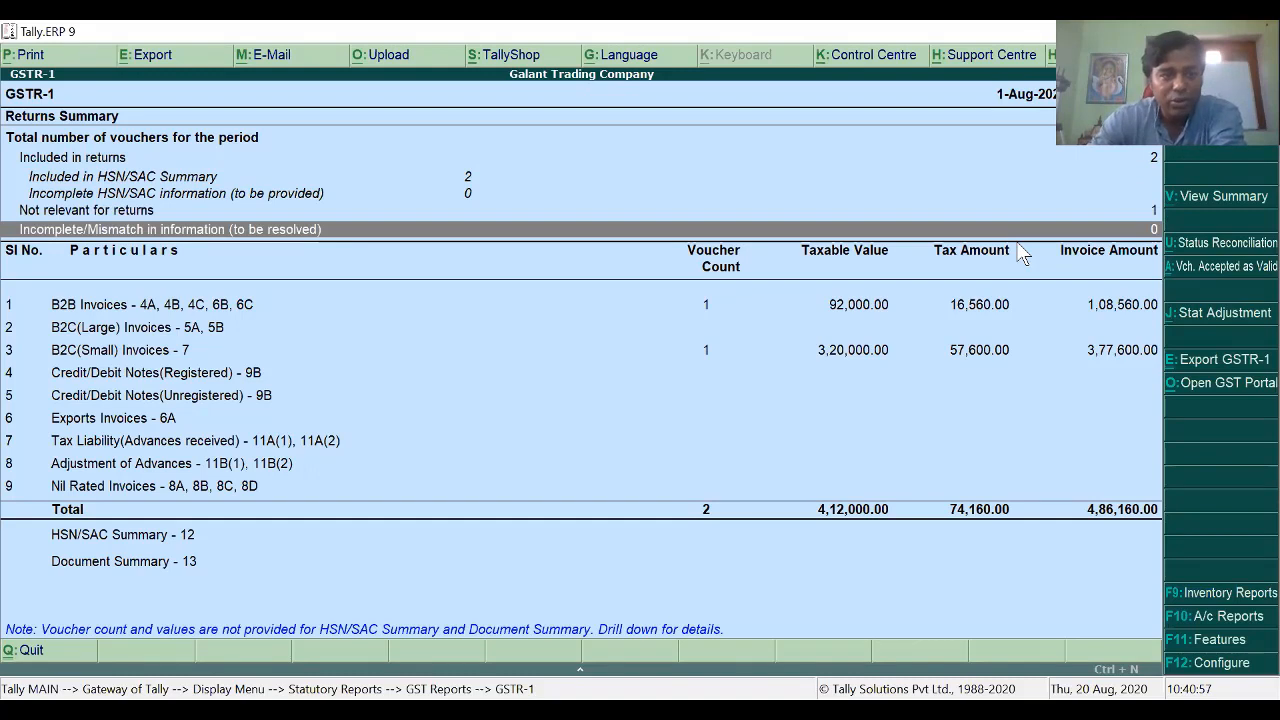
key(Down)
key(Down)
key(Up)
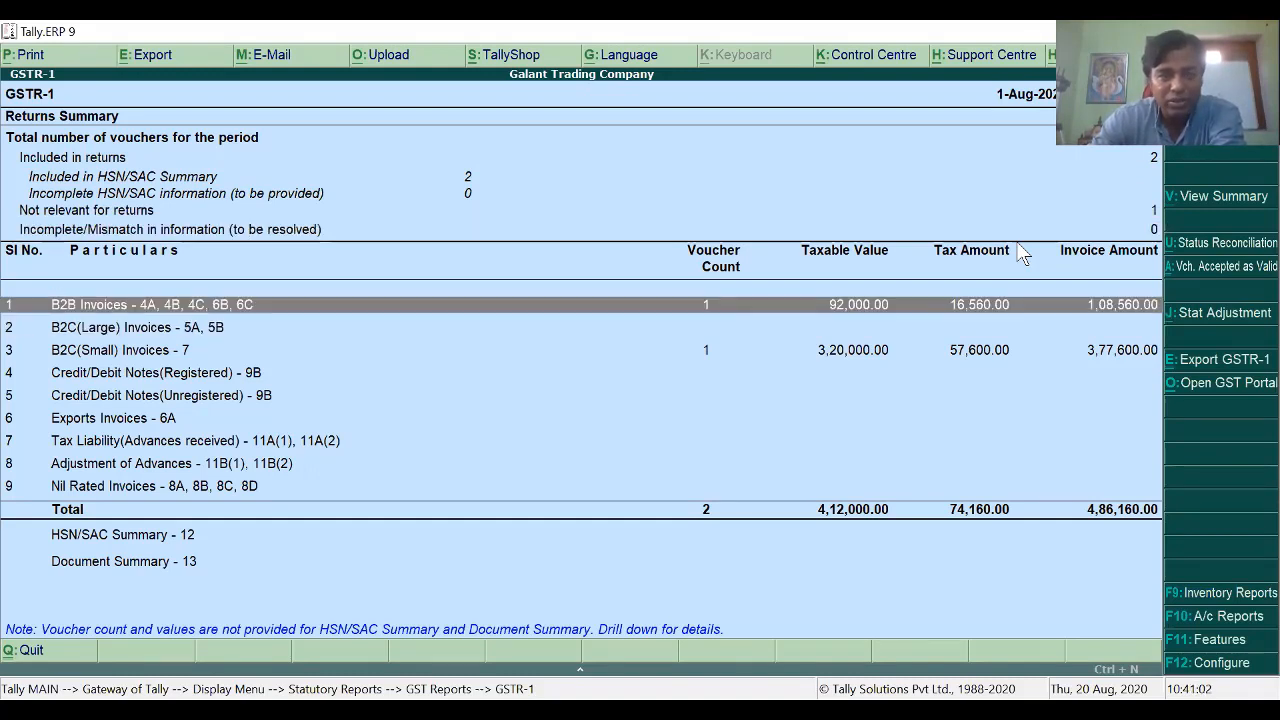
key(Down)
key(Down)
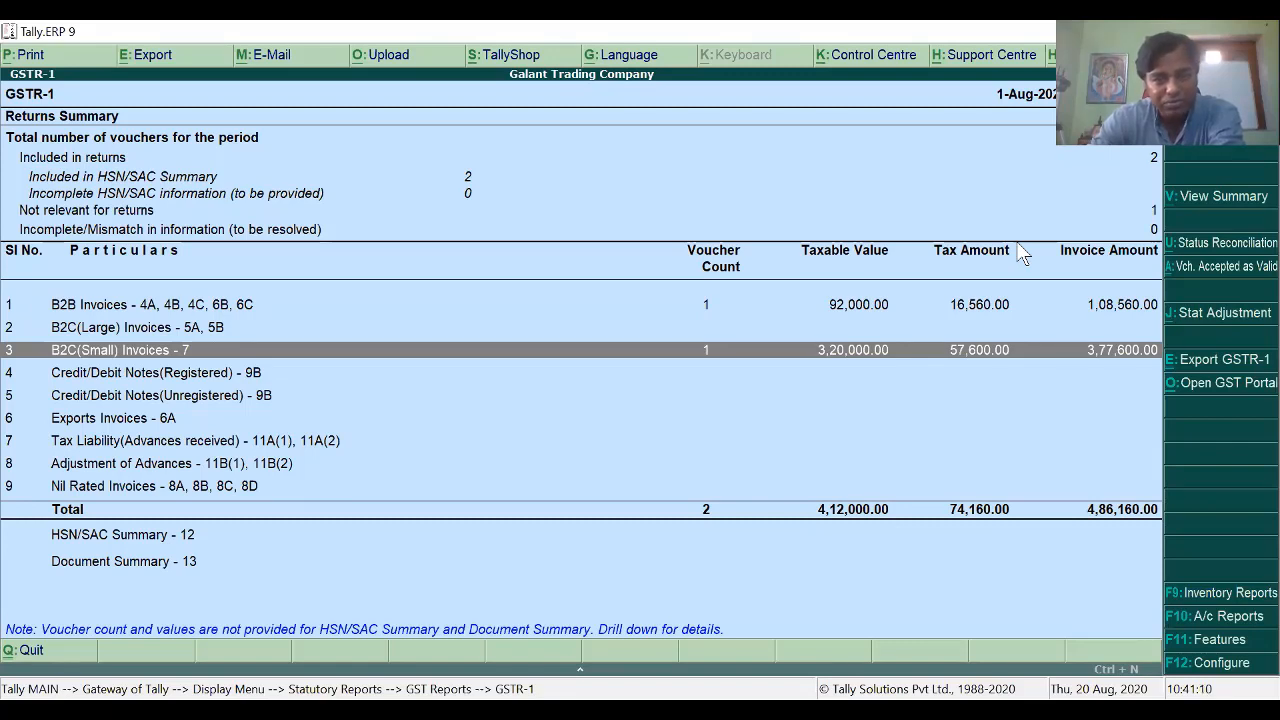
key(Up)
key(Down)
key(Down)
key(Down)
key(Down)
key(Down)
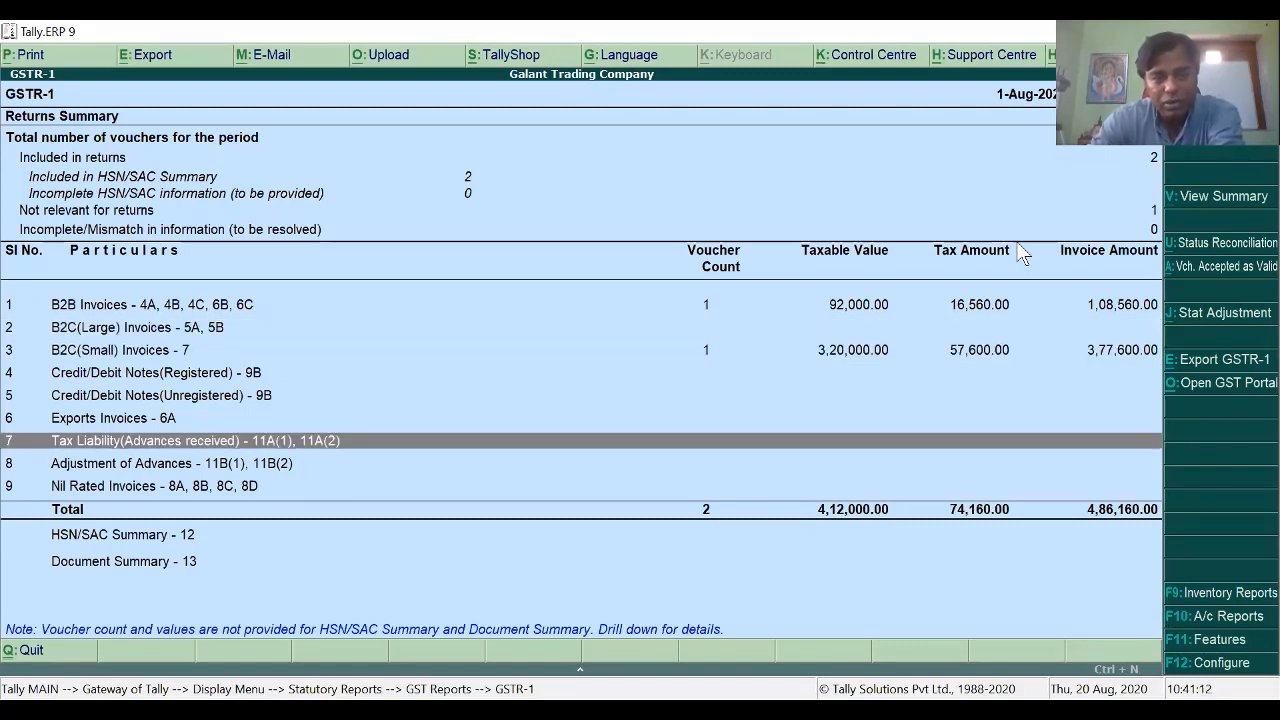
key(Down)
key(Down)
key(Down)
key(Down)
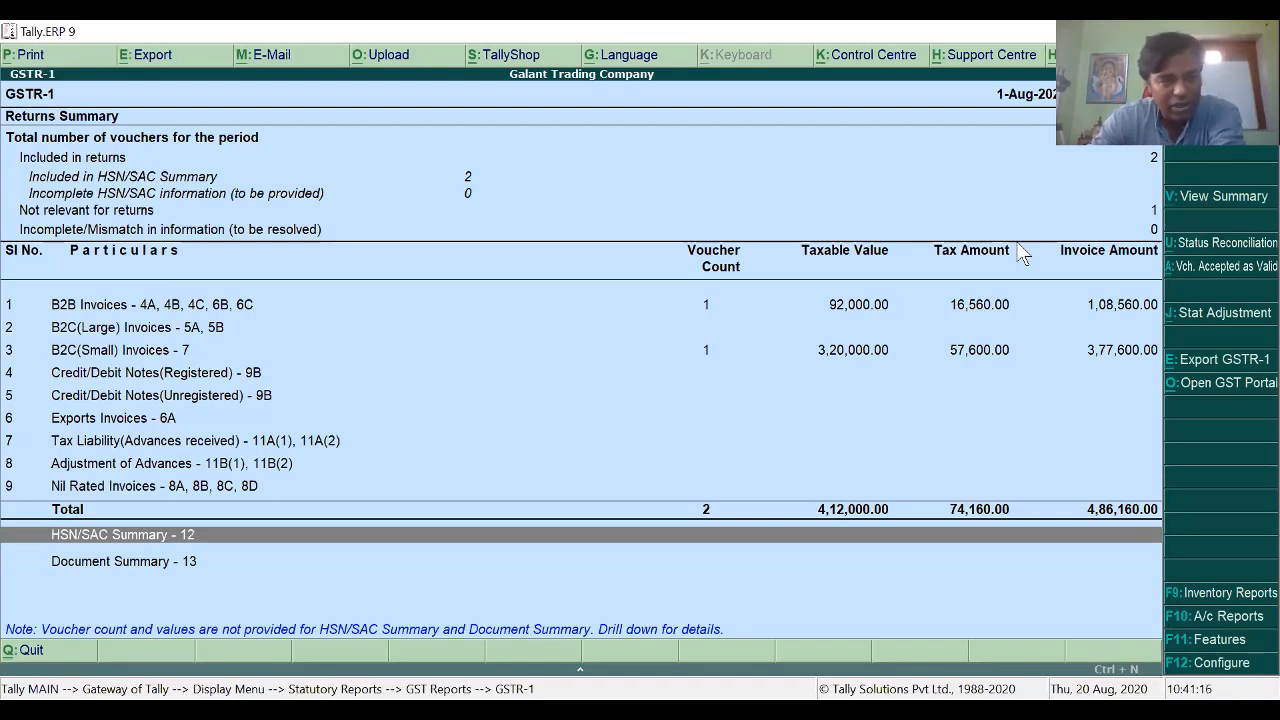
key(Down)
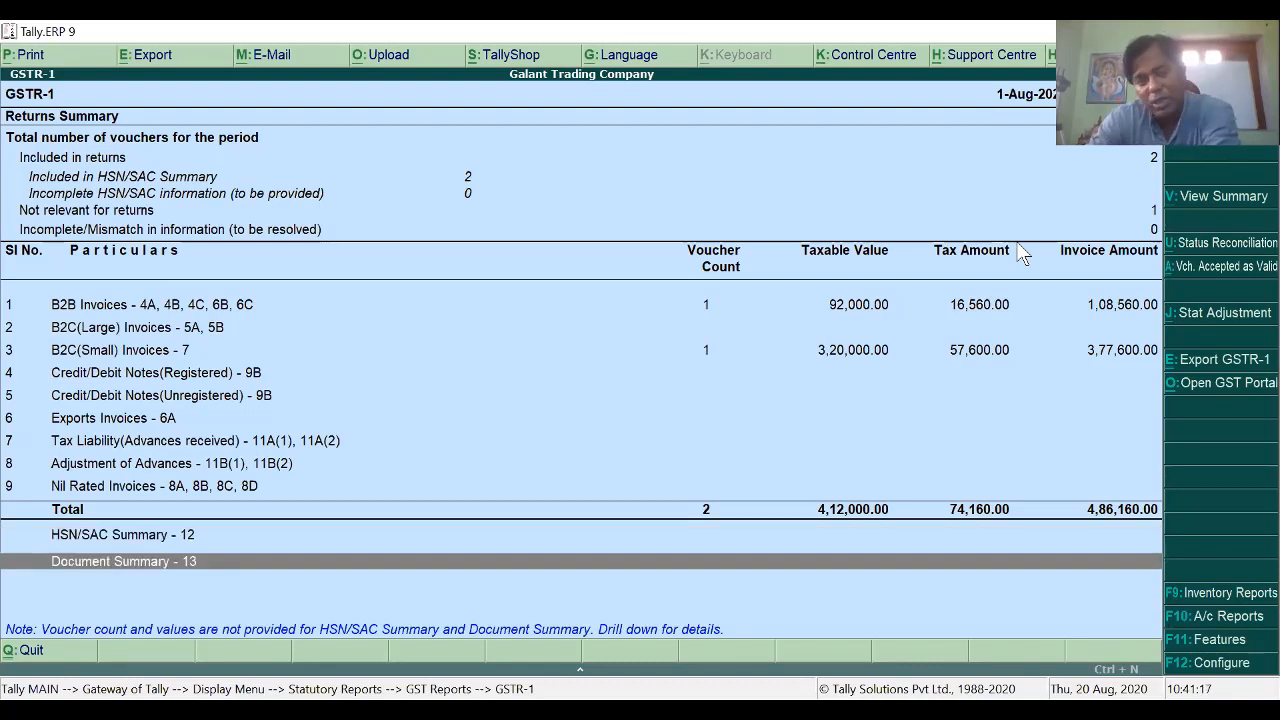
key(Up)
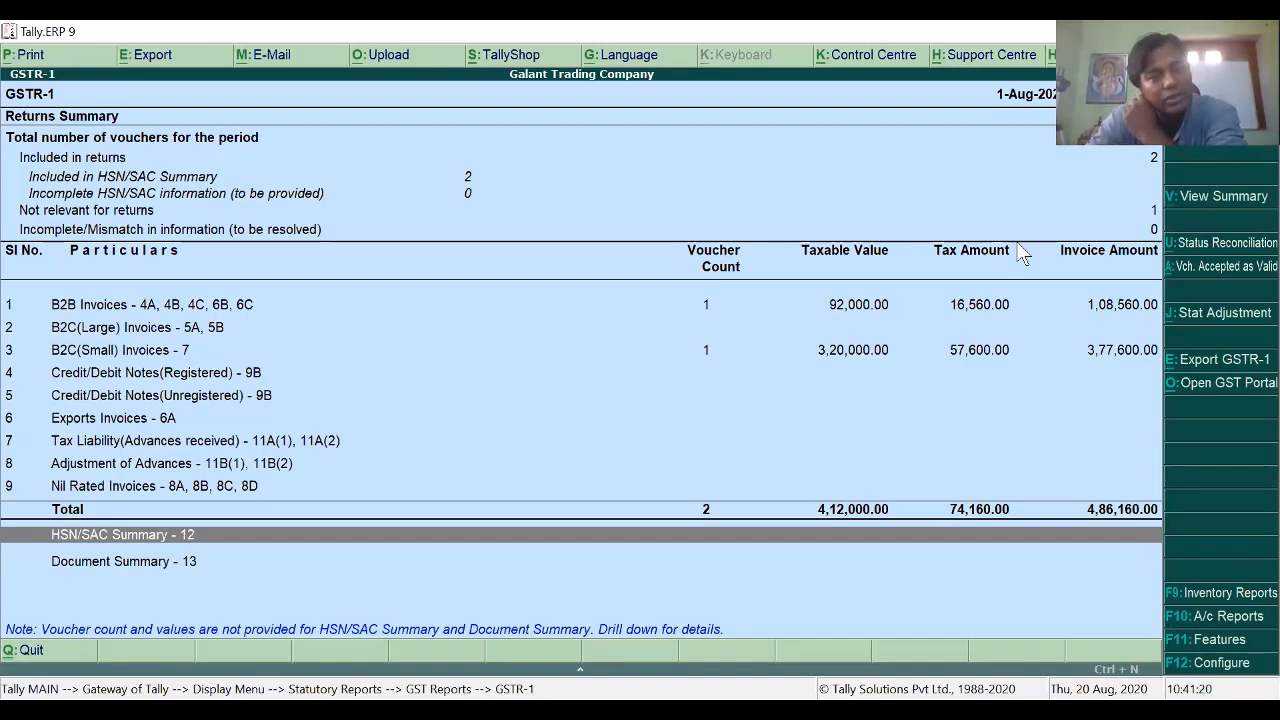
key(Return)
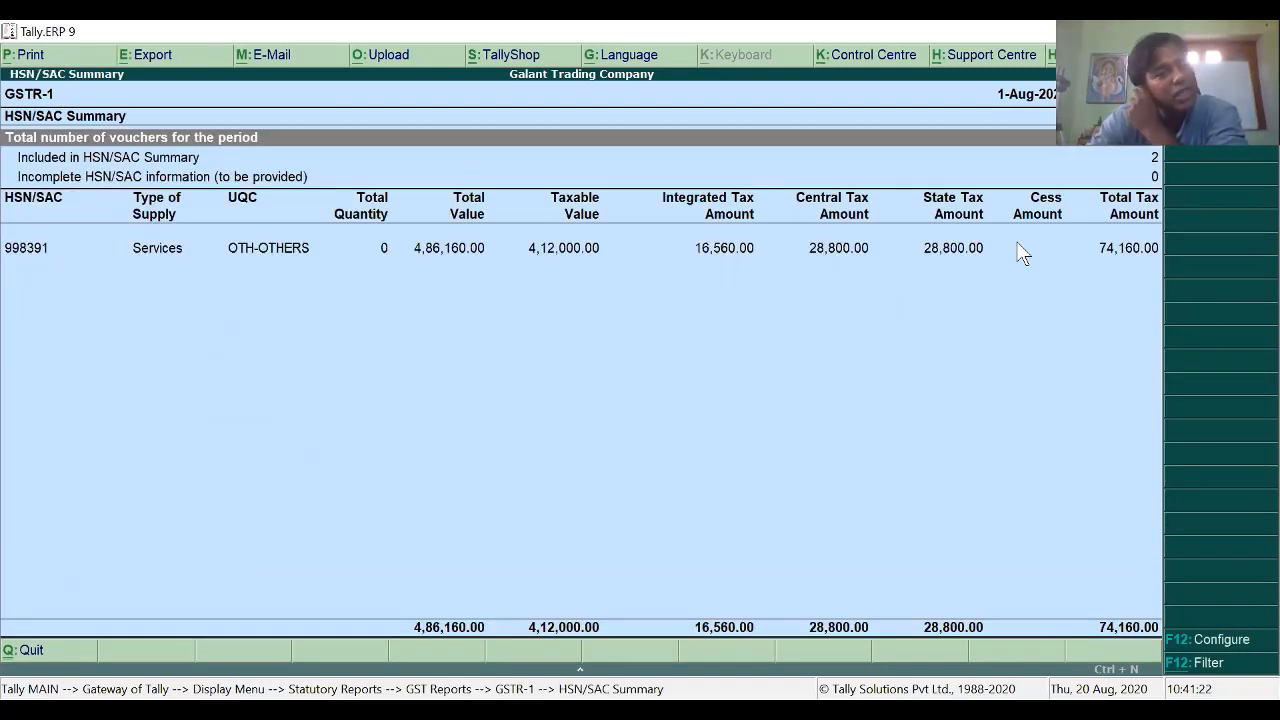
Step: Review HSN 998391 and list the two included sales vouchers, then return to GSTR-1
key(Down)
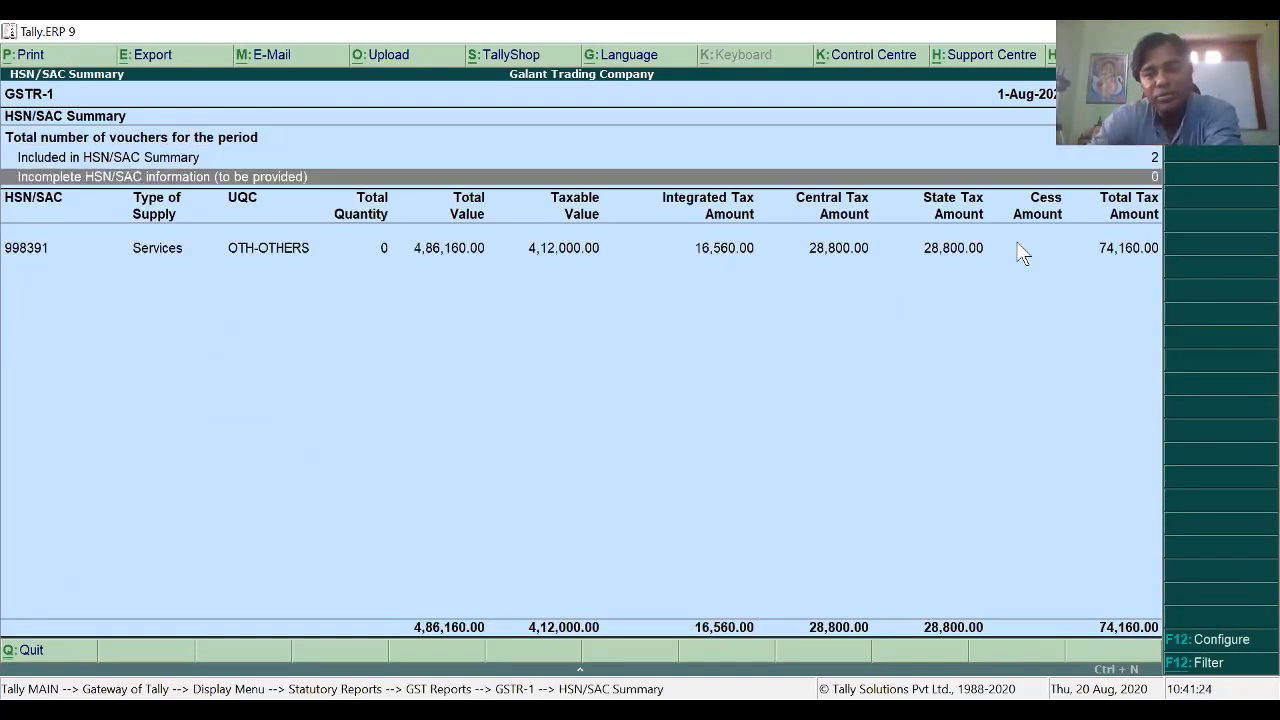
key(Down)
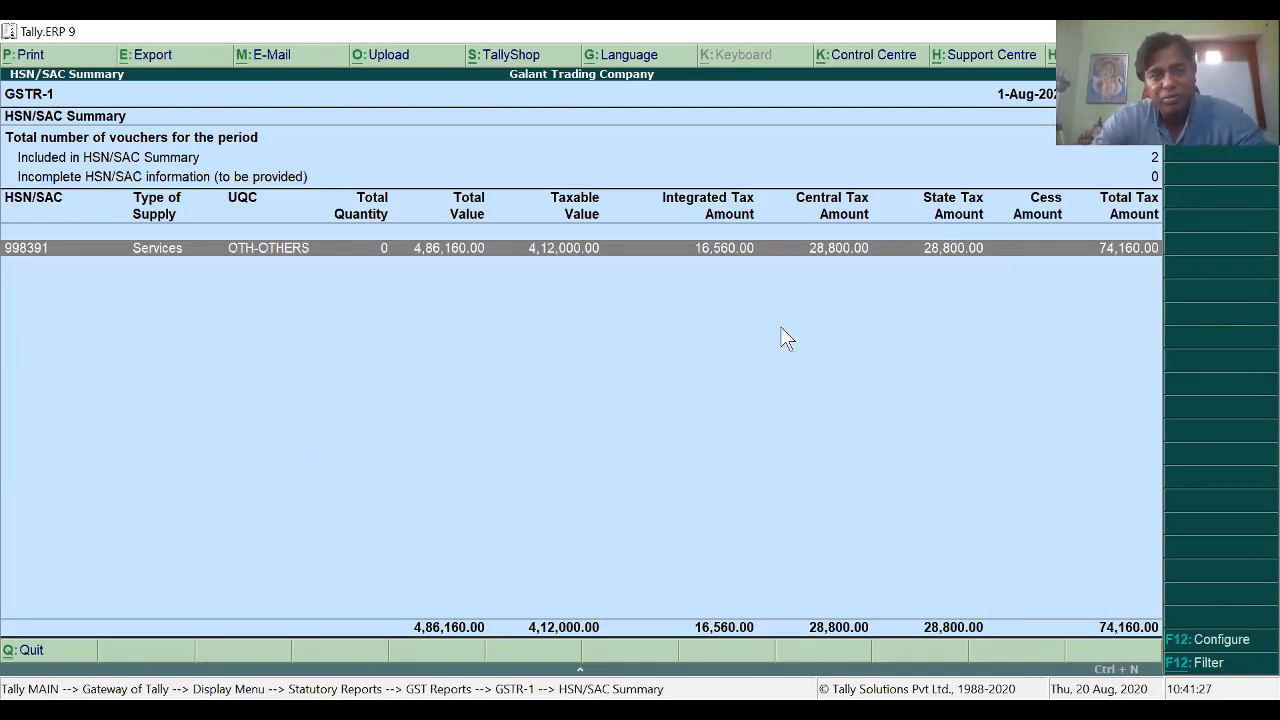
key(Up)
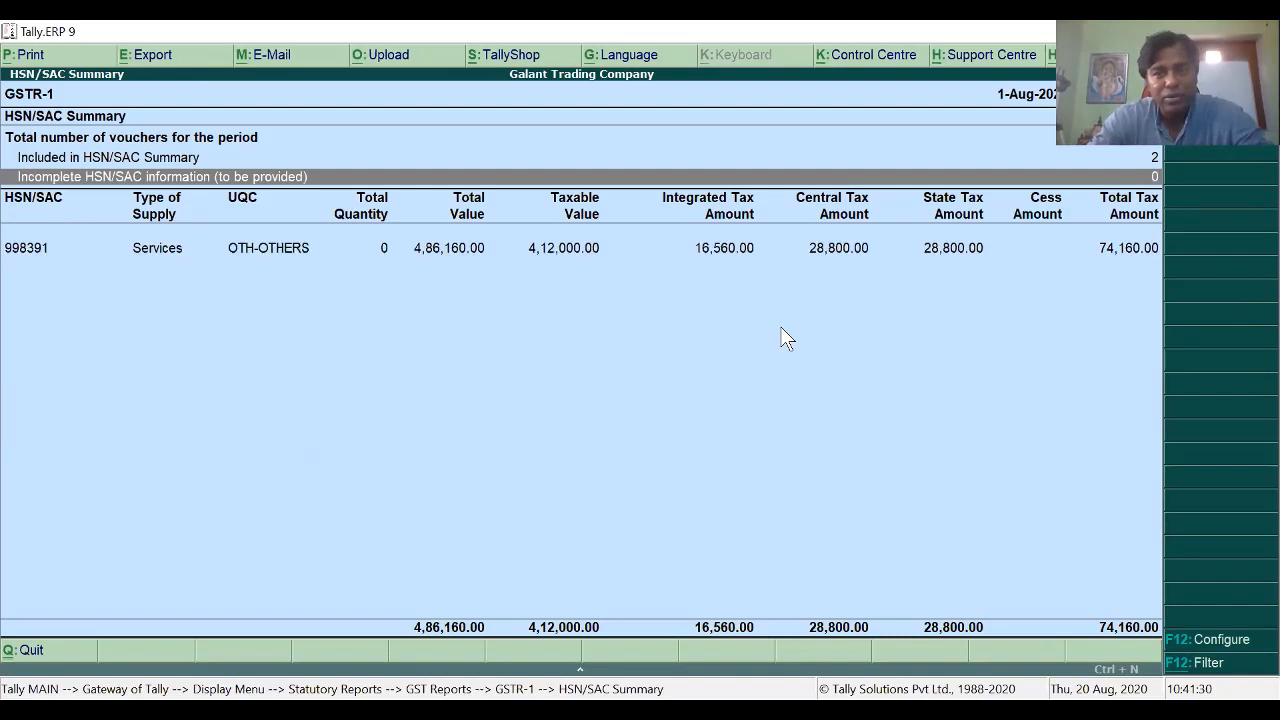
key(Up)
key(Return)
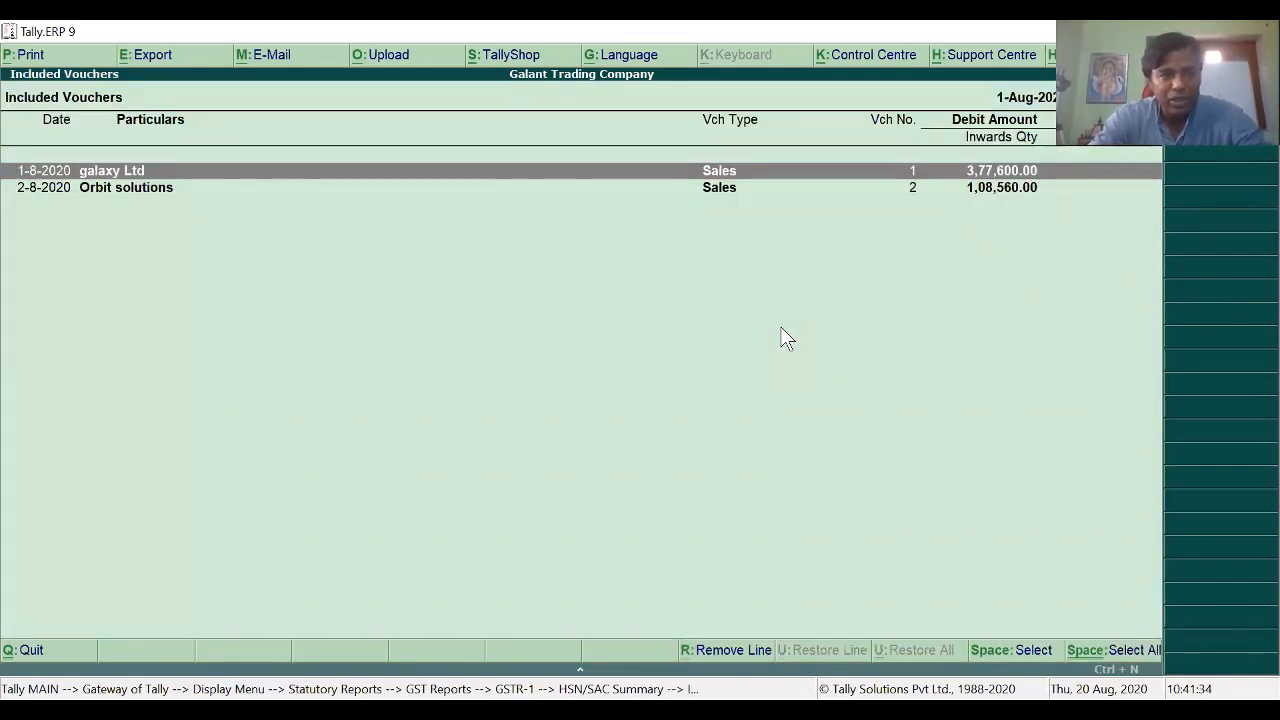
key(Down)
key(Escape)
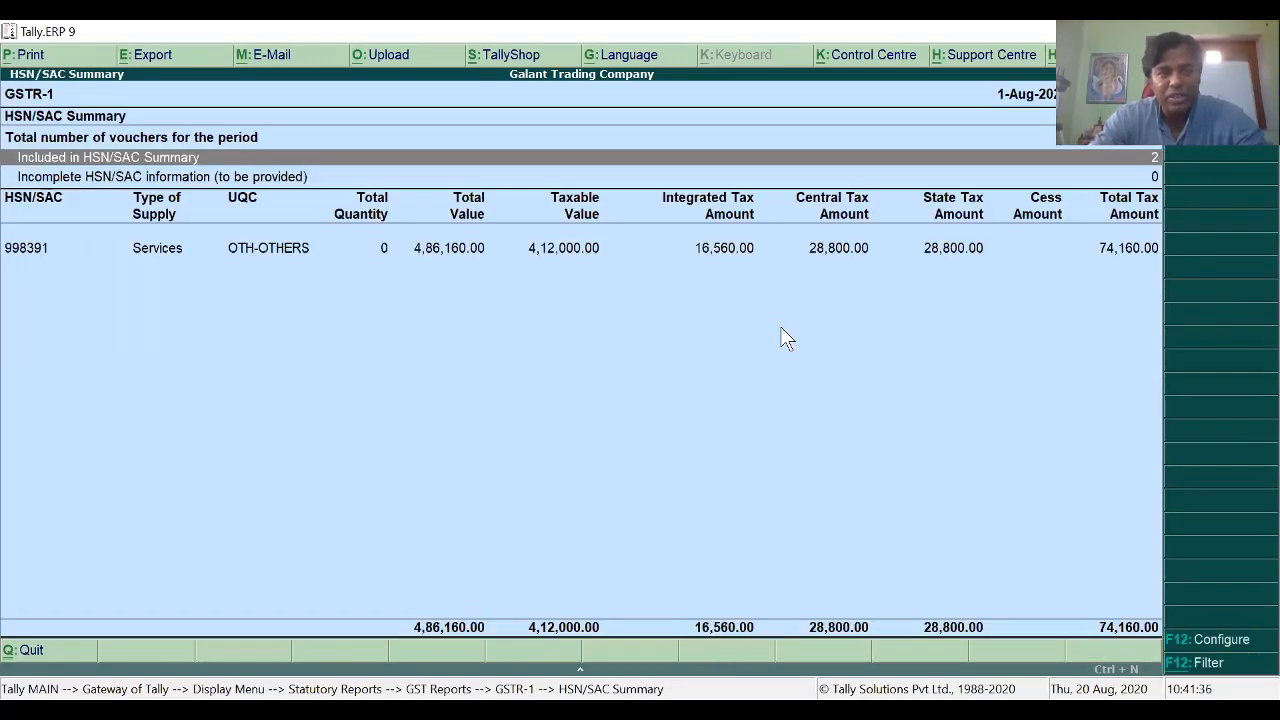
key(Escape)
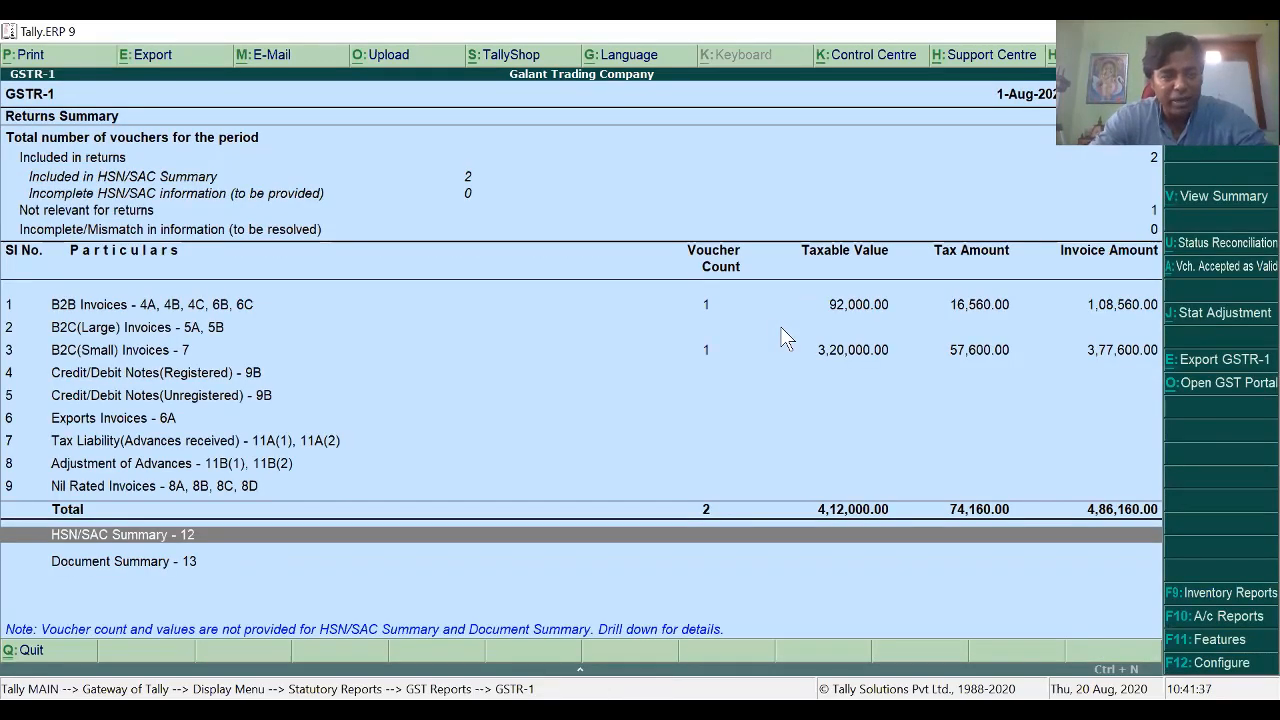
Step: Check the Document Summary's Sales row showing invoices 1 to 2
key(Down)
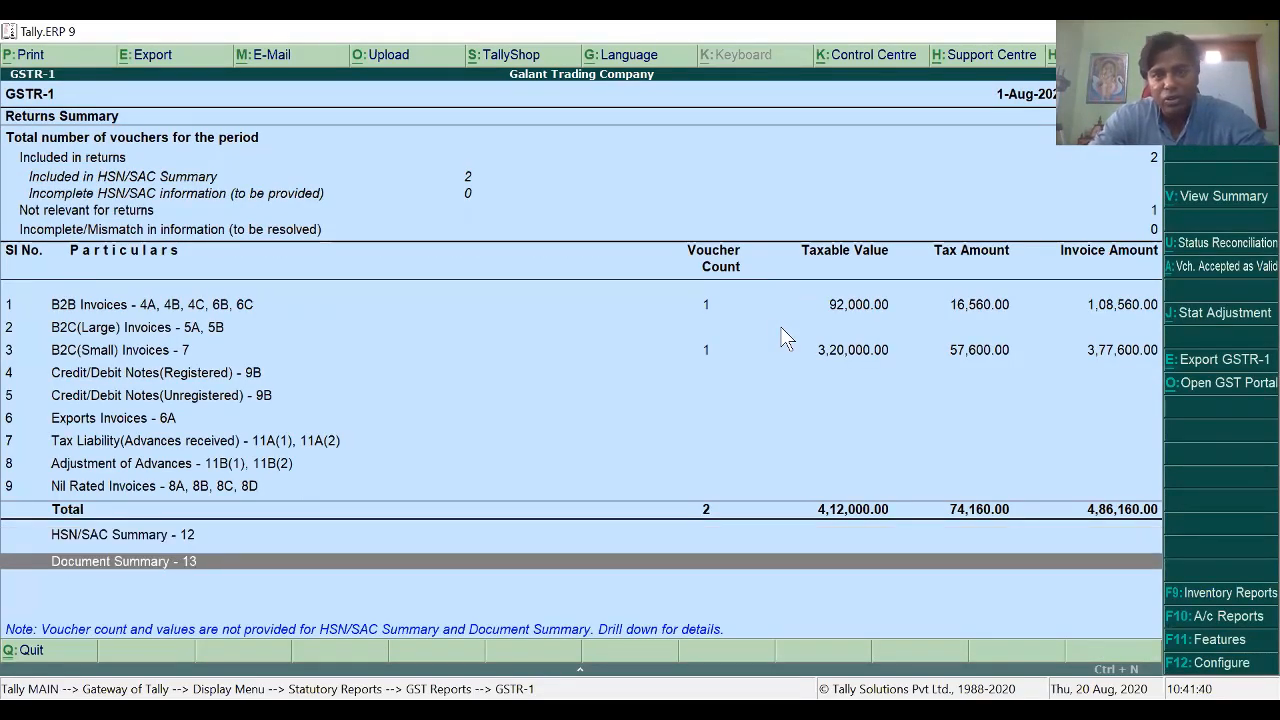
key(Return)
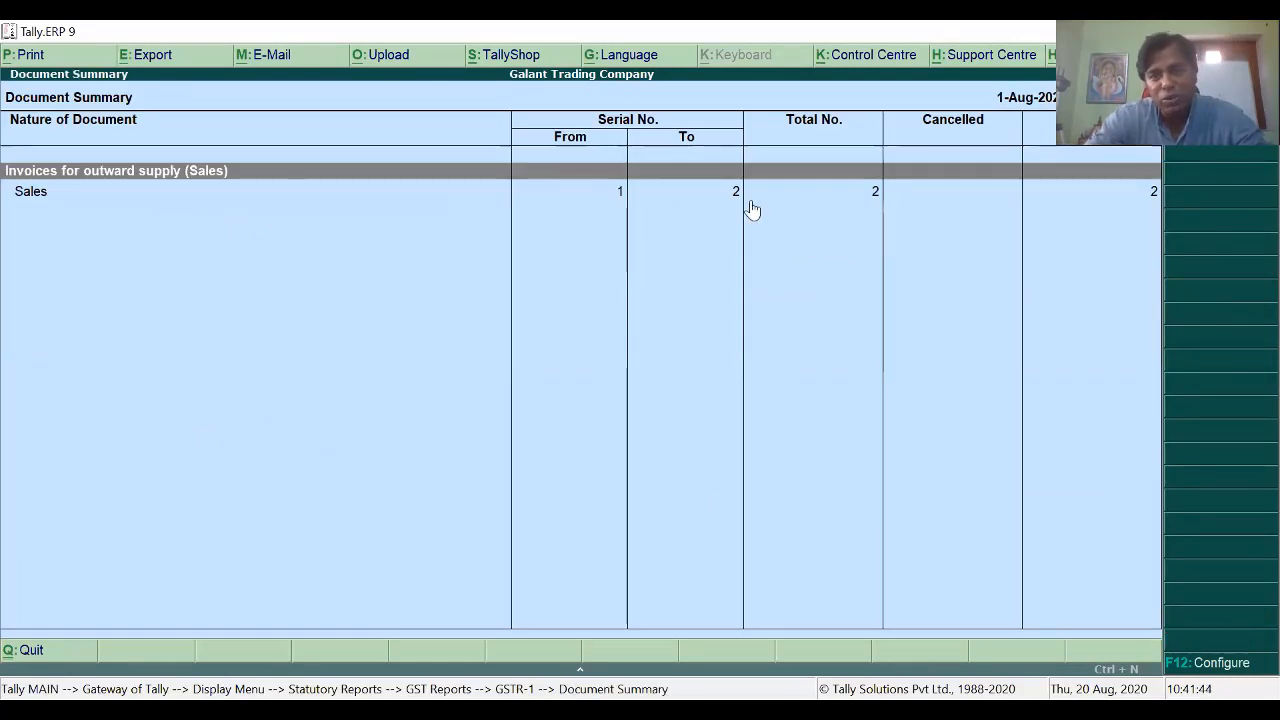
click(878, 193)
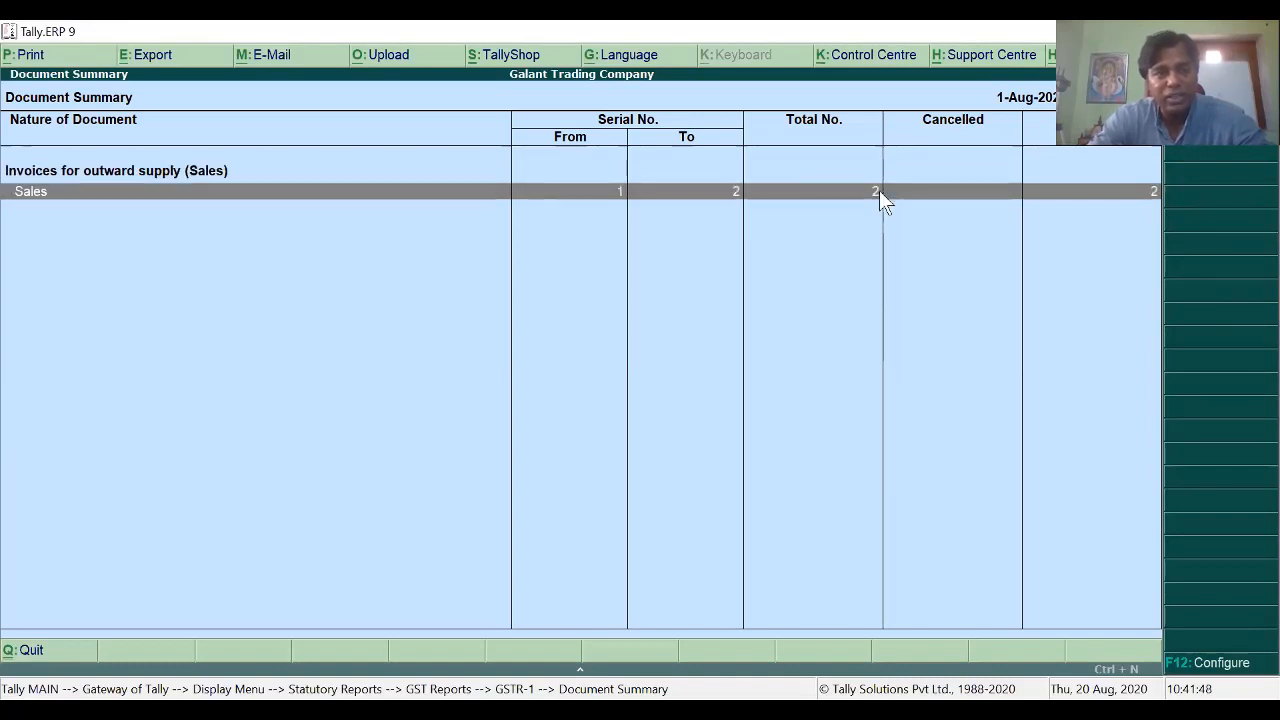
key(Escape)
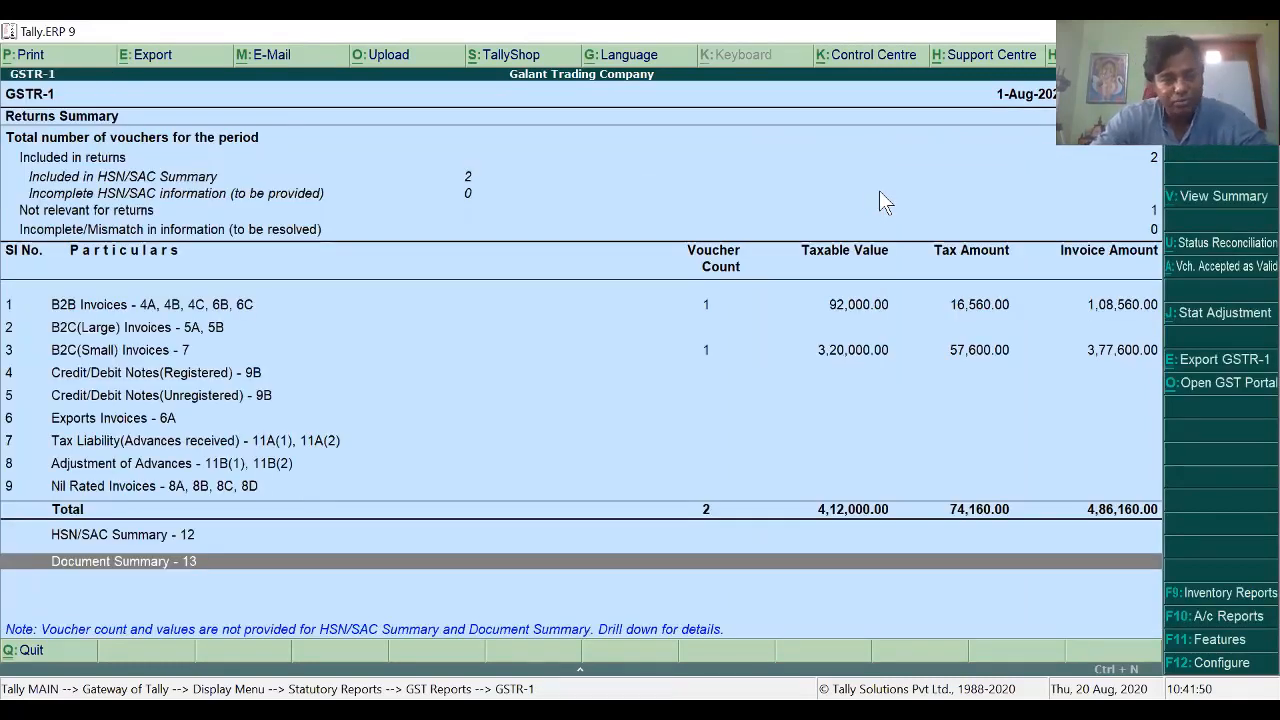
Step: Browse the B2B and B2C(Small) invoice rows of GSTR-1, then close the report
scroll(879, 191, up, 2)
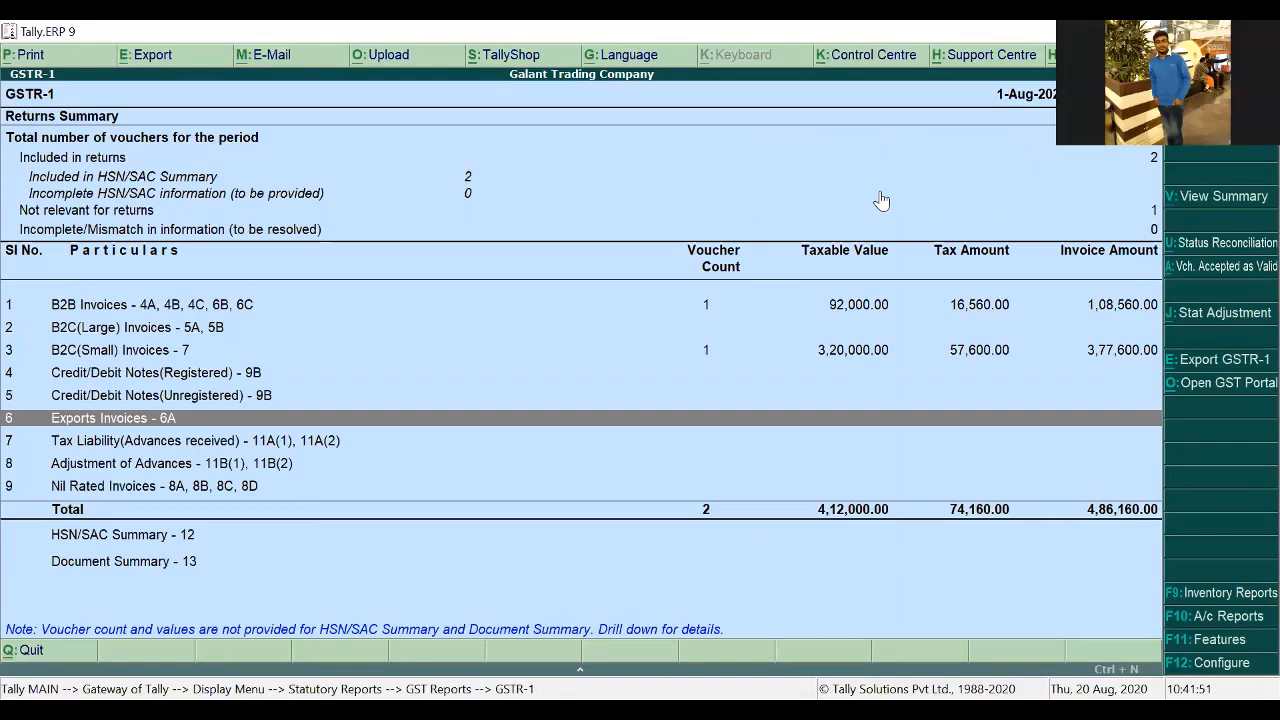
scroll(881, 201, up, 5)
scroll(881, 201, up, 2)
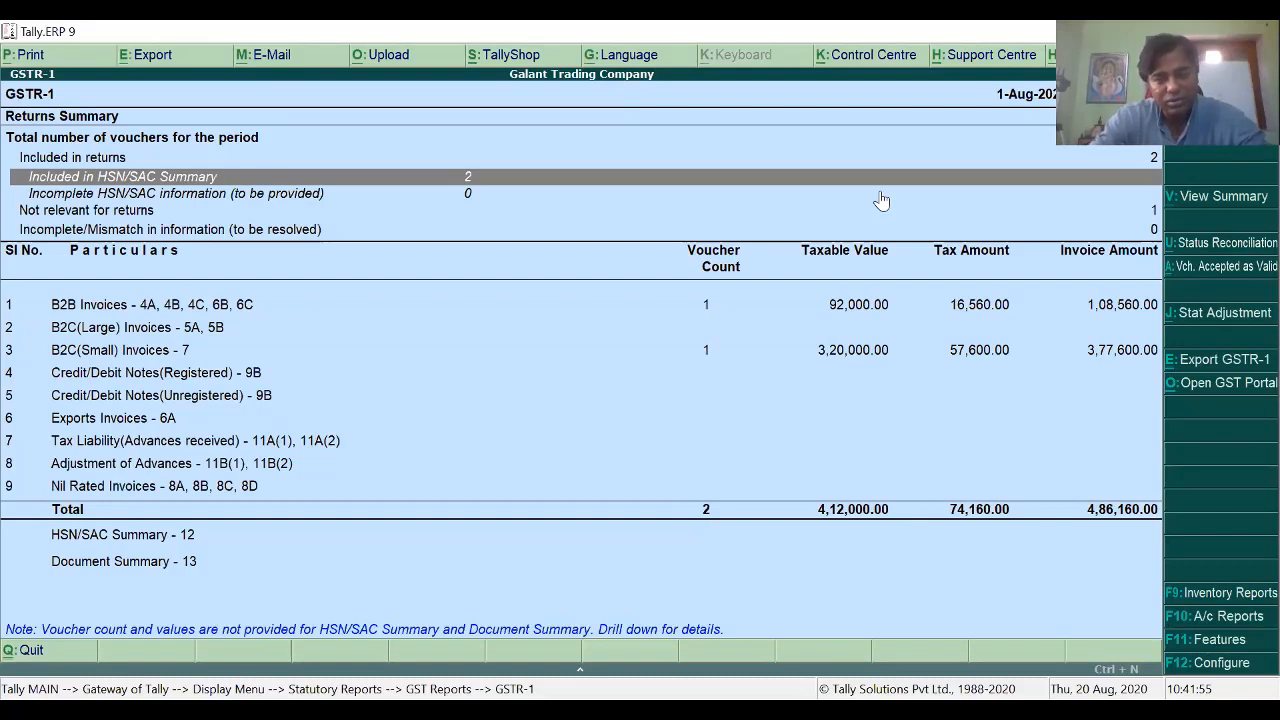
scroll(881, 201, down, 4)
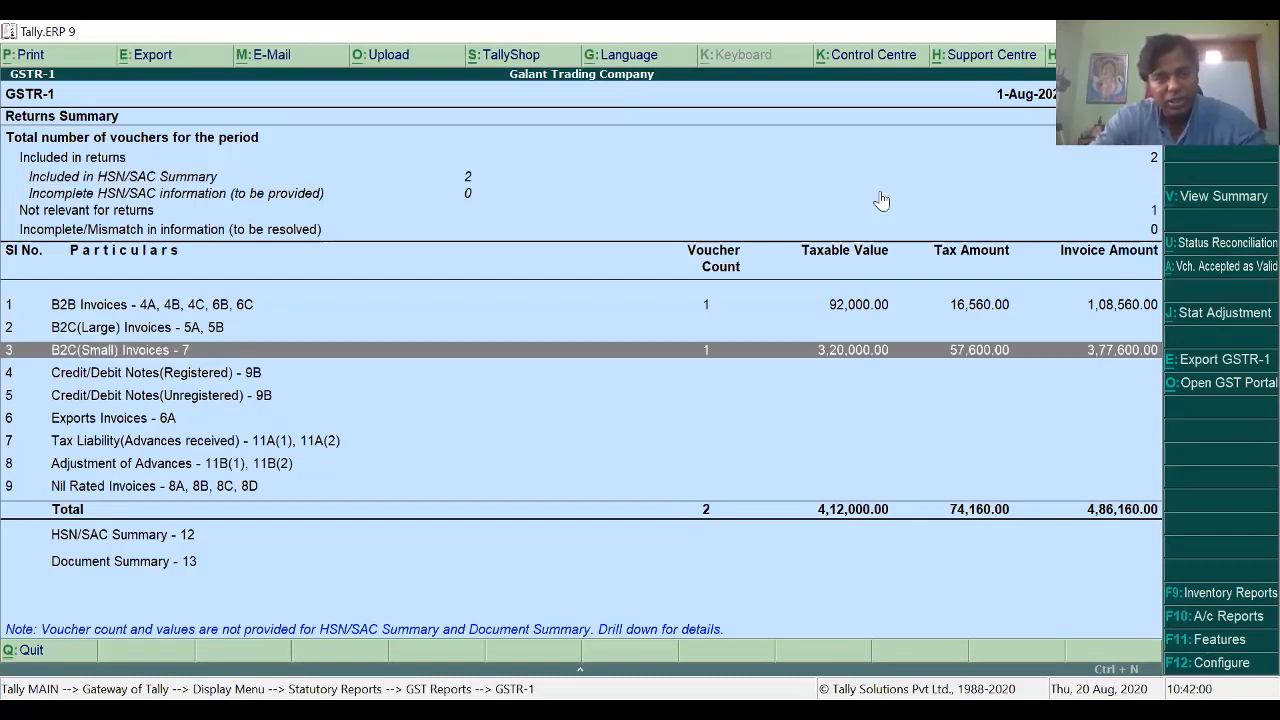
scroll(881, 201, up, 2)
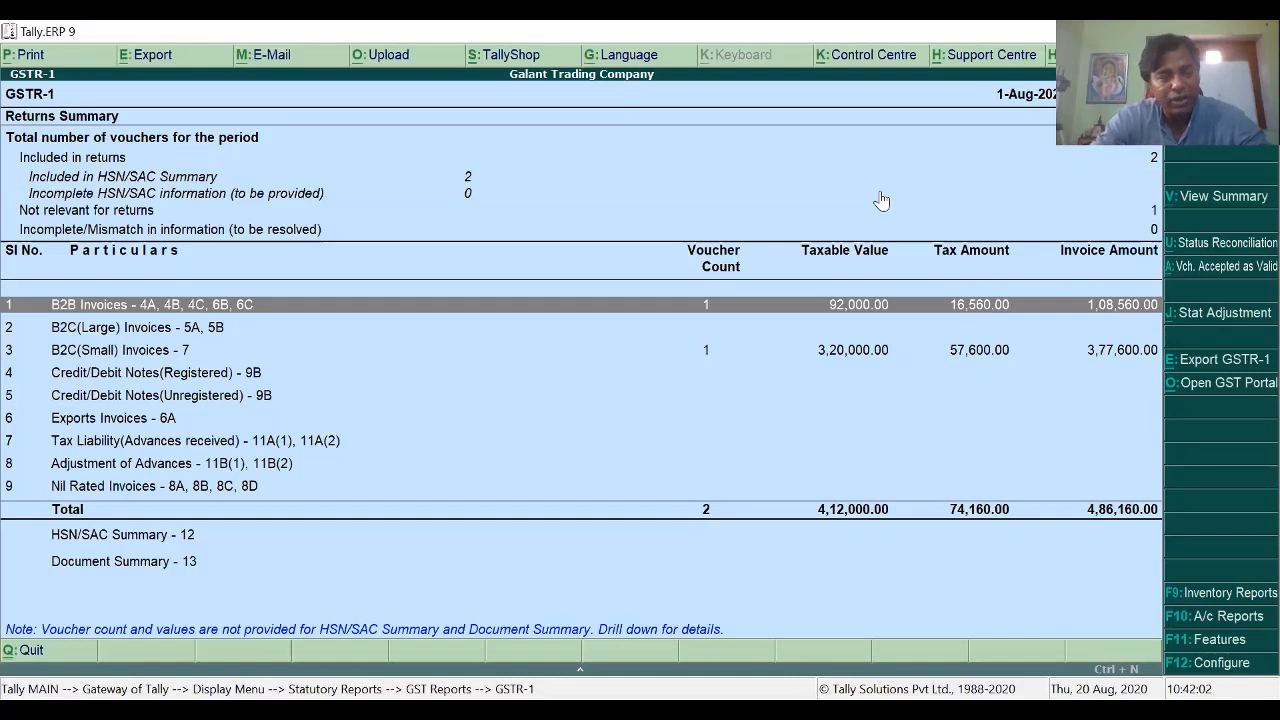
scroll(881, 201, down, 2)
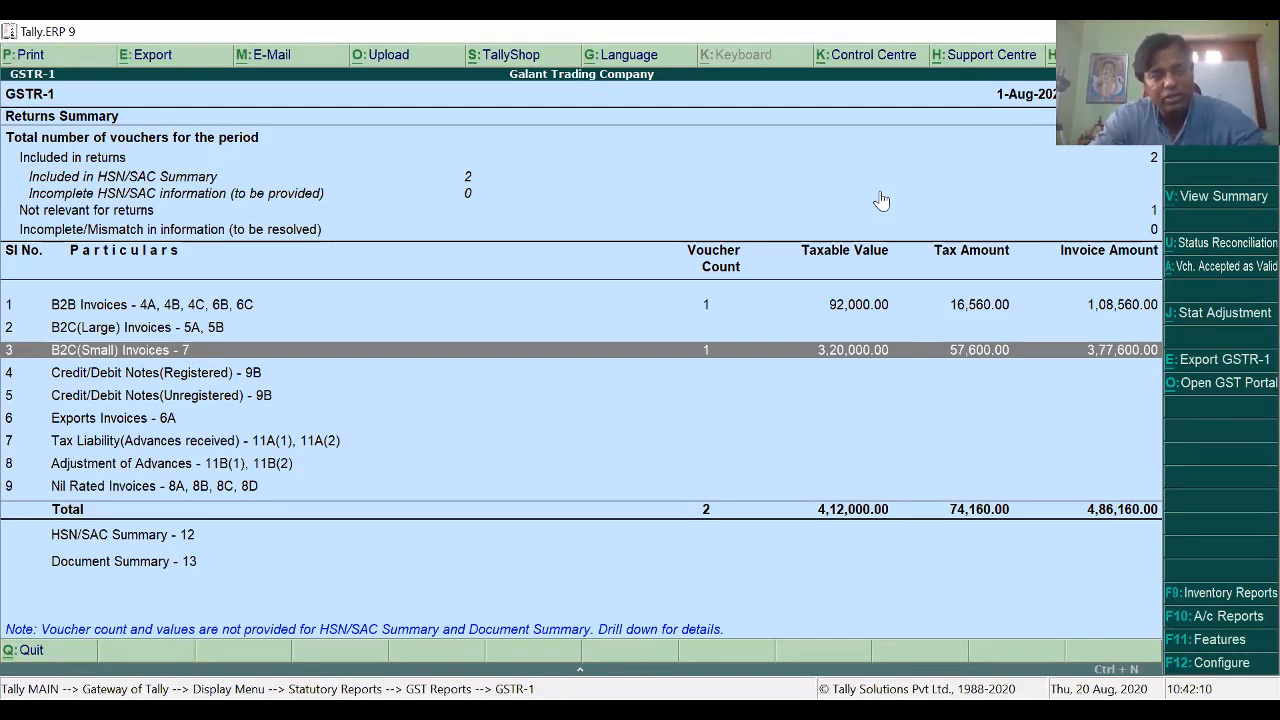
key(Up)
key(Up)
key(Down)
key(Down)
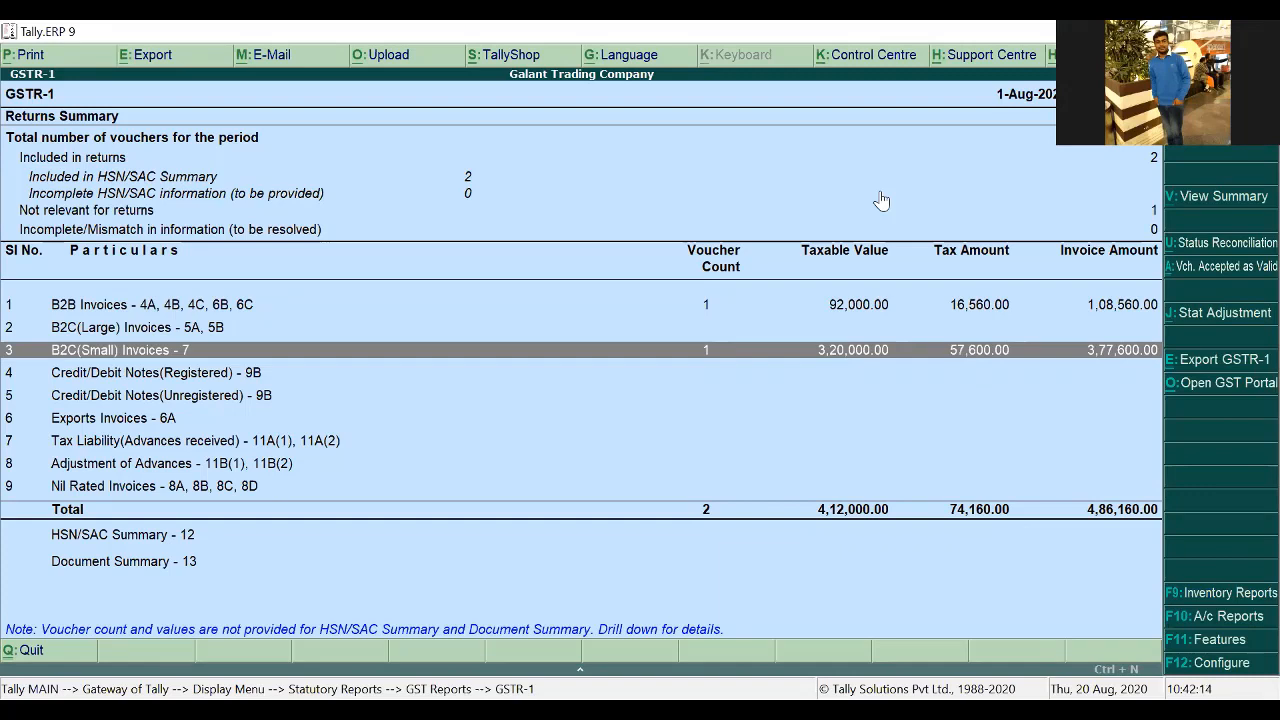
key(Escape)
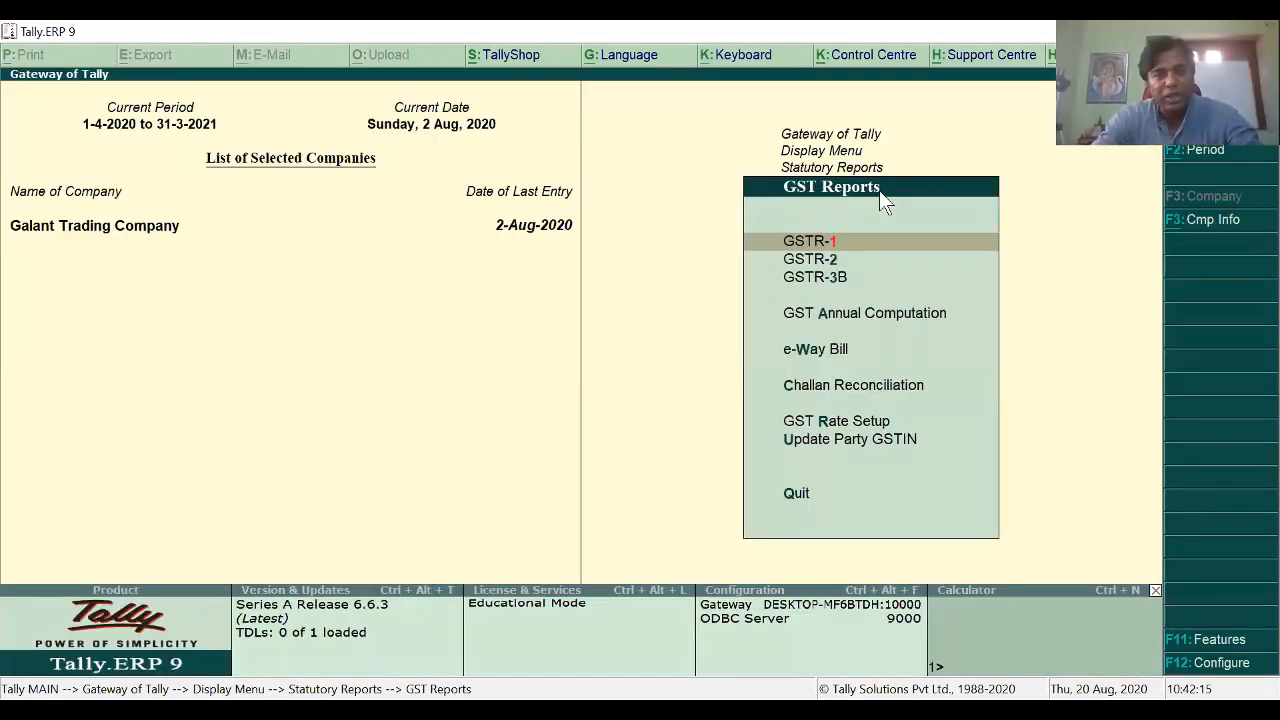
Step: Review August 2020 GSTR-2: one B2B invoice of 1,32,000.00 with 23,760.00 ITC, then move to GSTR-3B
key(Down)
key(Return)
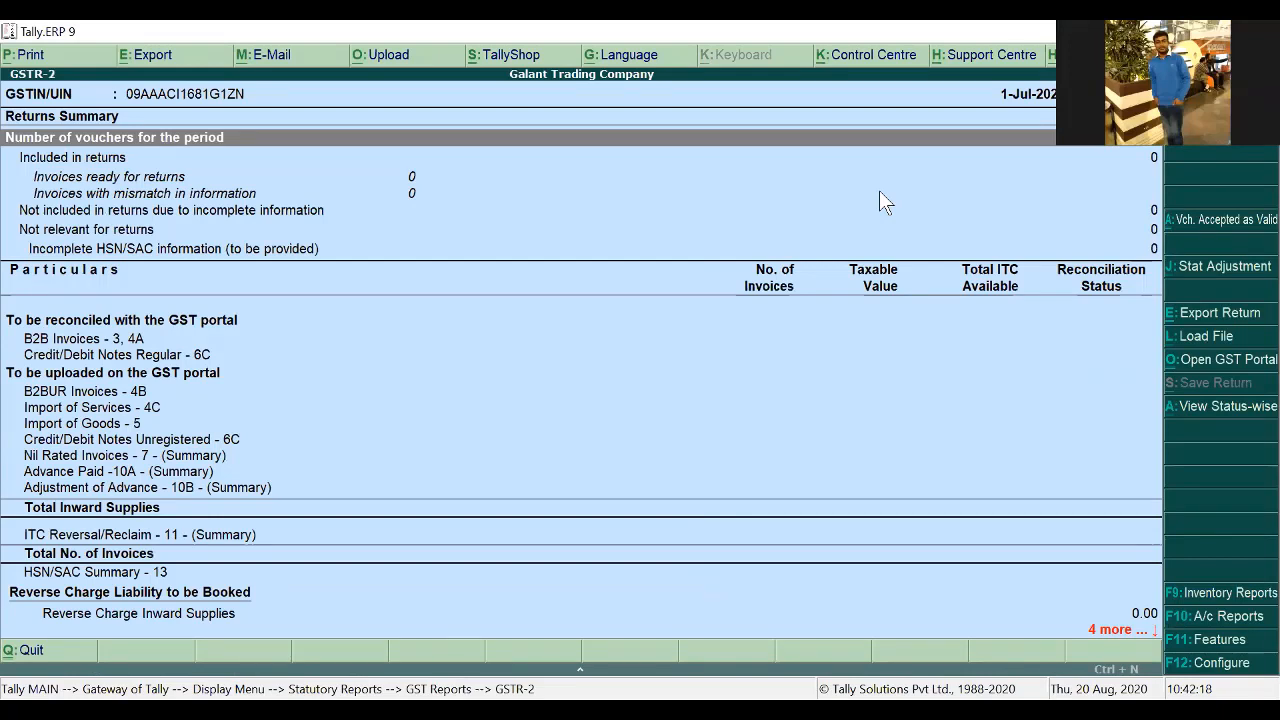
key(F2)
text(1-)
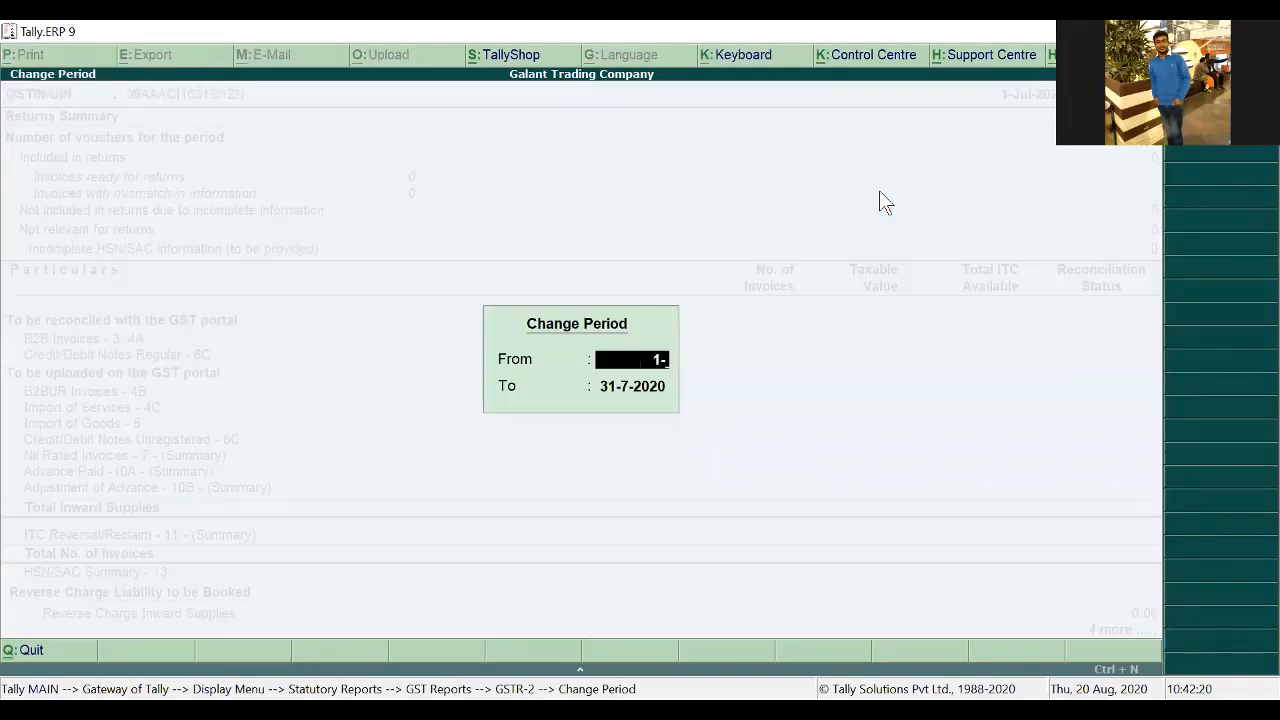
text(8)
key(Return)
text(1-9)
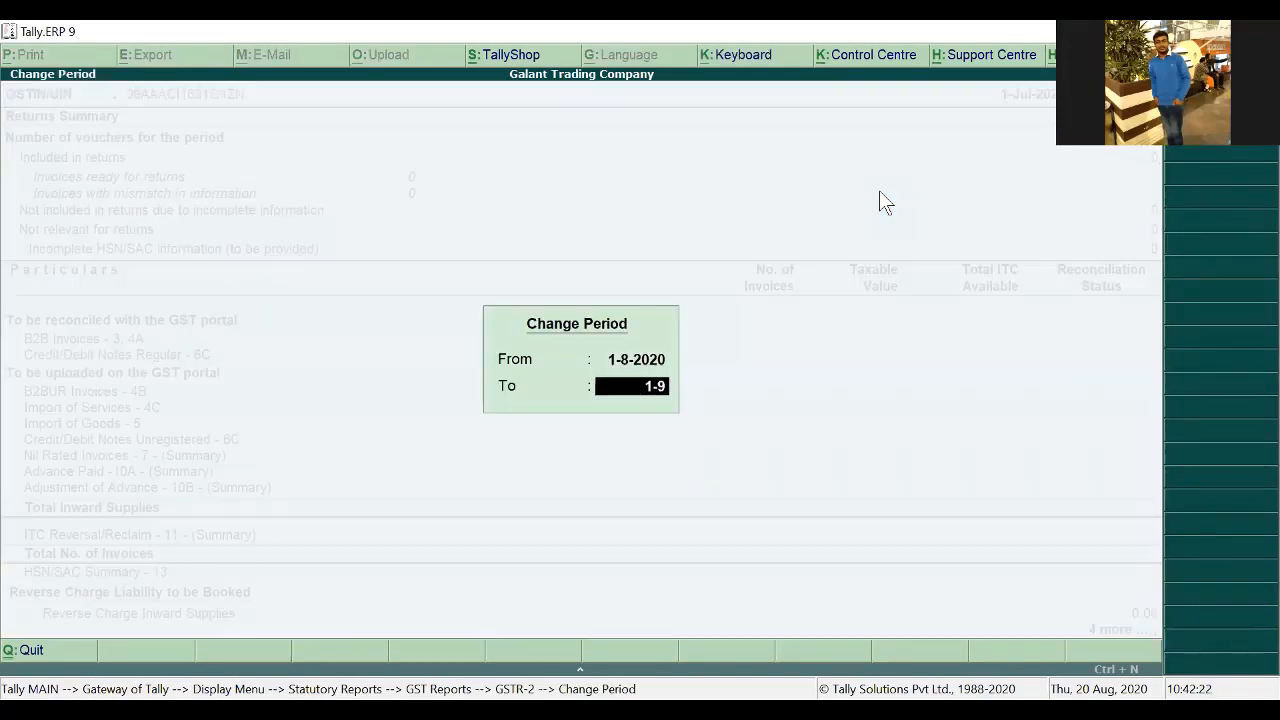
key(Return)
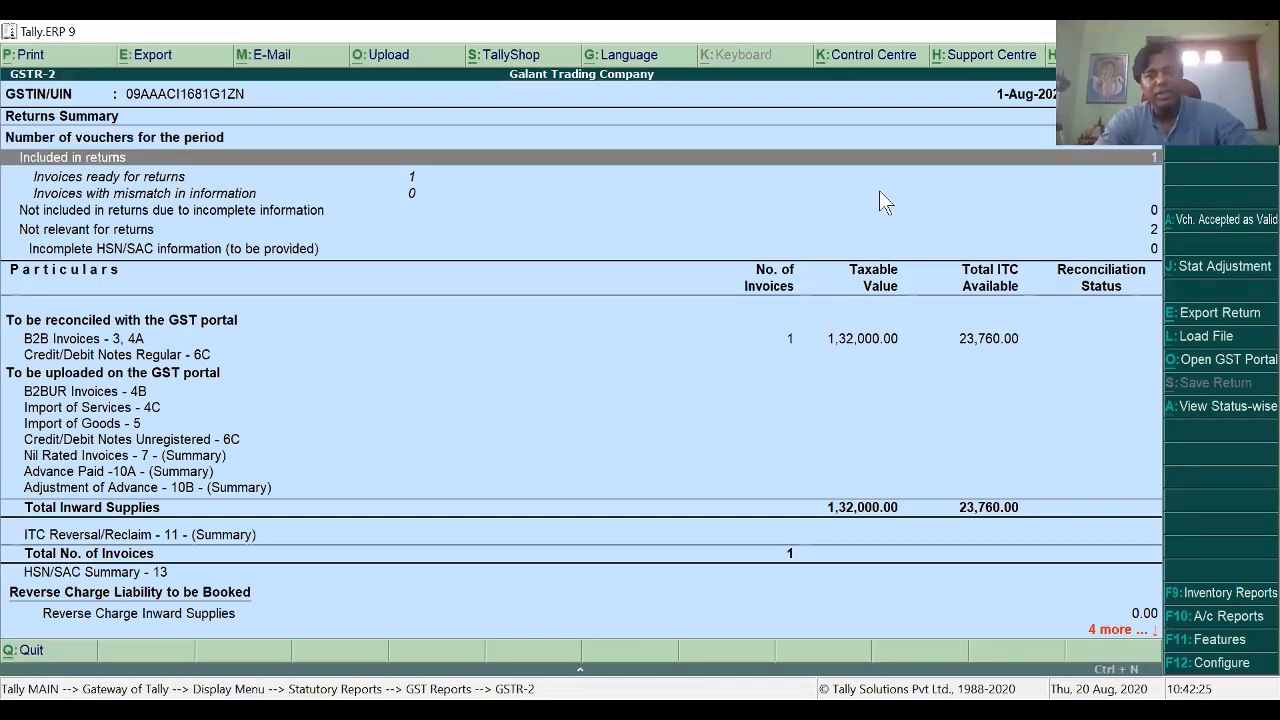
key(Down)
key(Down)
key(Down)
key(Down)
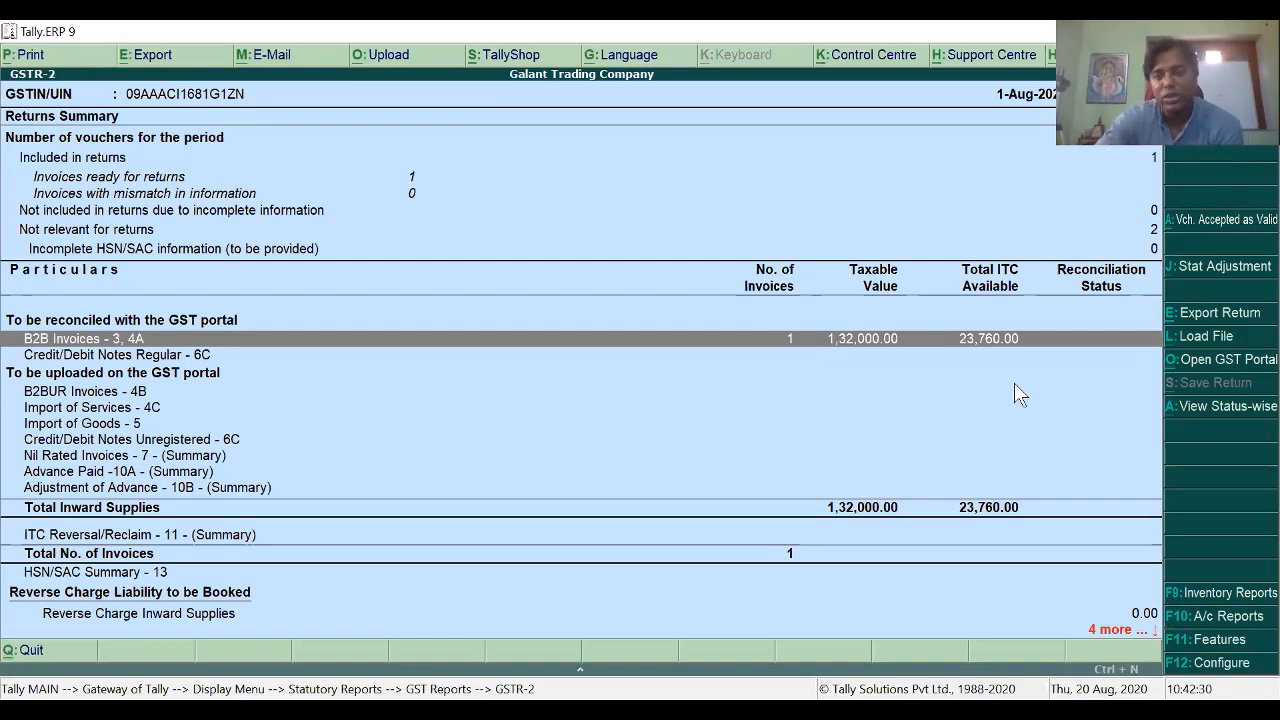
key(Escape)
key(Down)
key(Return)
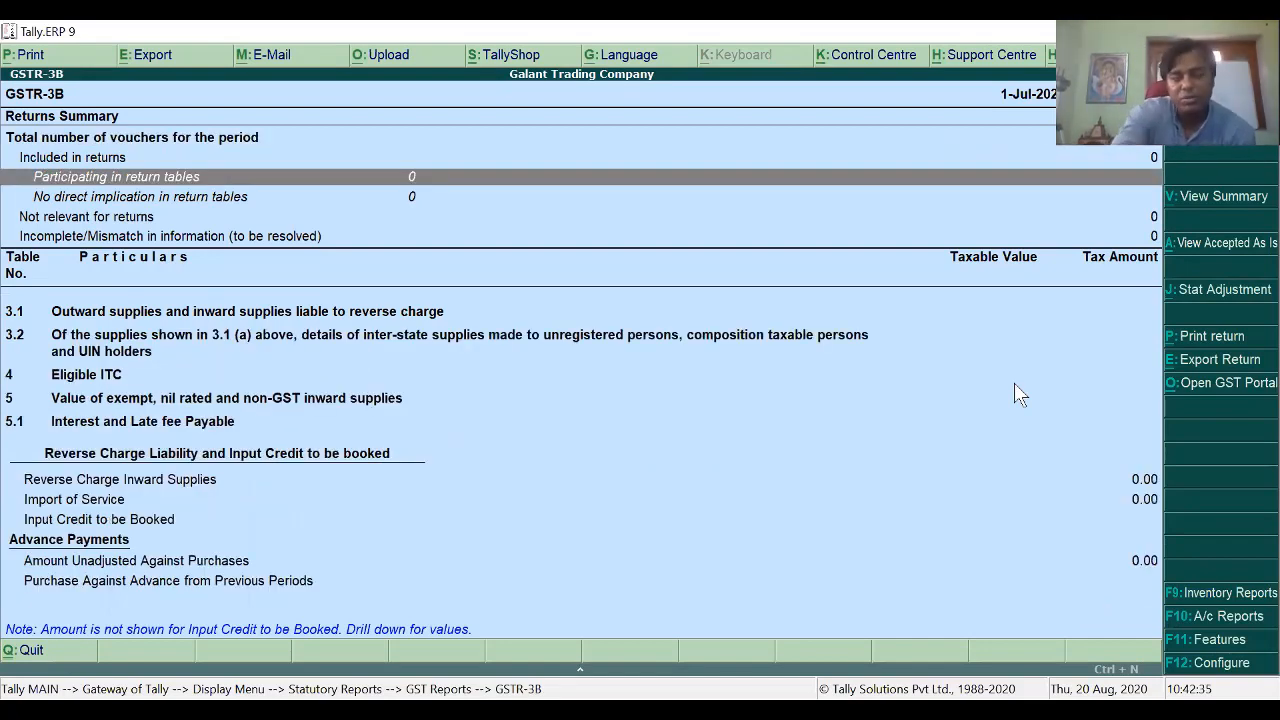
Step: Set GSTR-3B to 1-8-2020 through 31-8-2020 and review 74,160.00 output tax and 23,760.00 ITC
key(F2)
text(1)
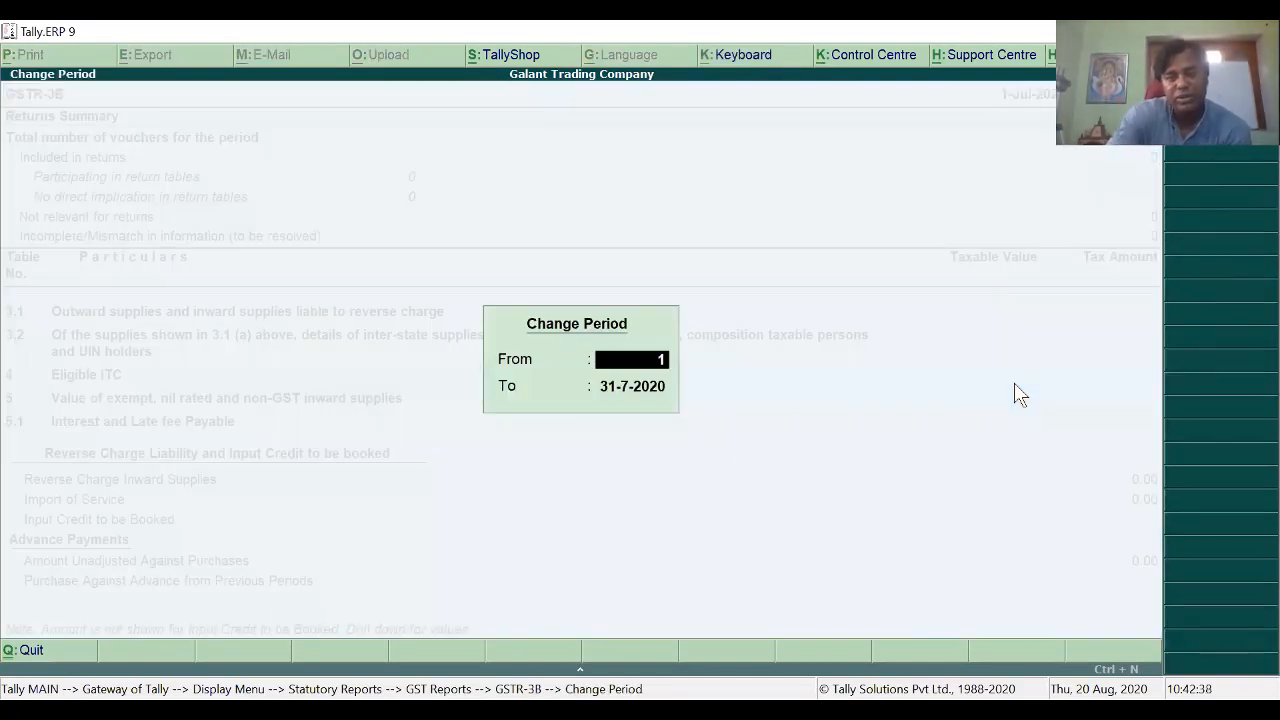
text(-8)
key(Return)
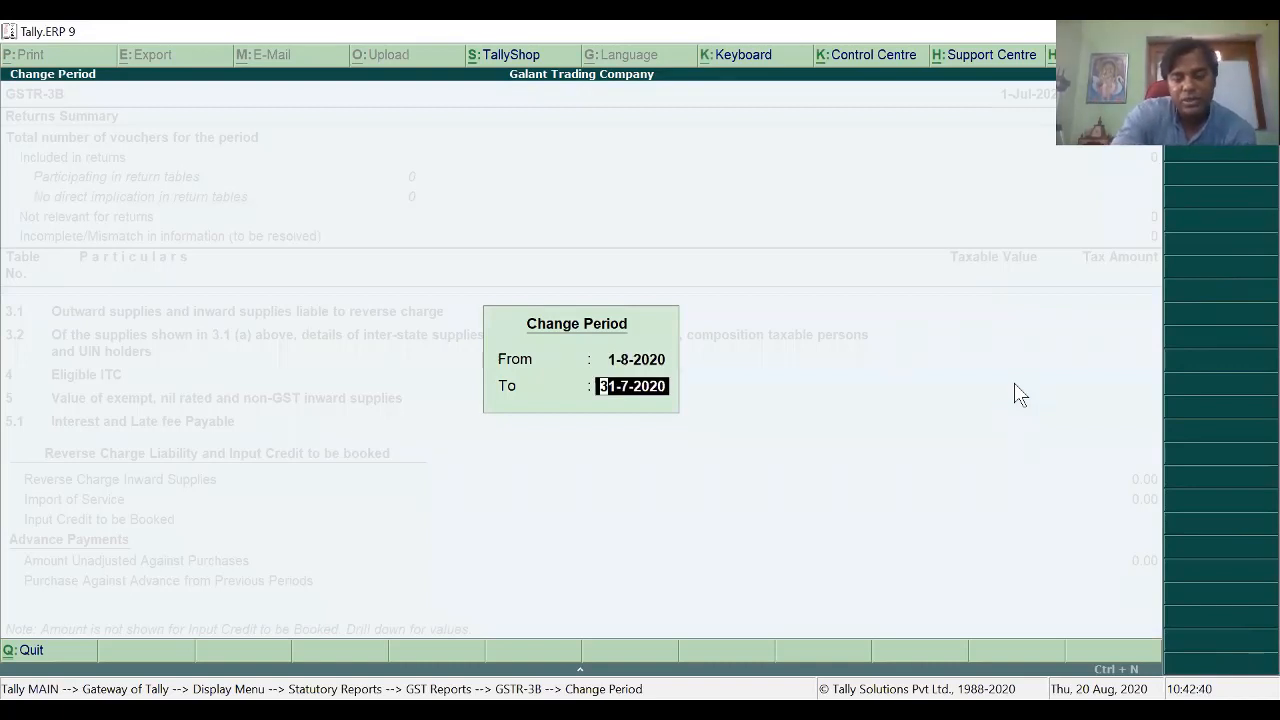
text(31)
key(Return)
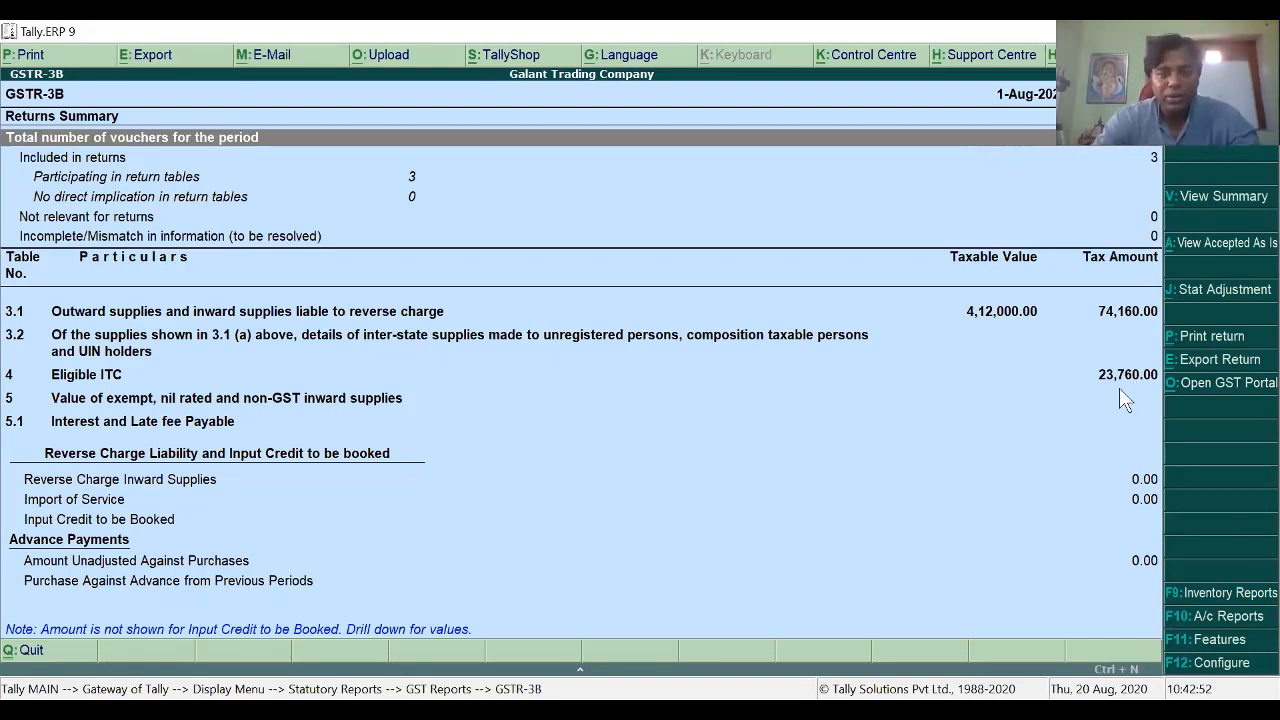
key(Escape)
key(Escape)
key(Escape)
key(Escape)
key(Escape)
key(Escape)
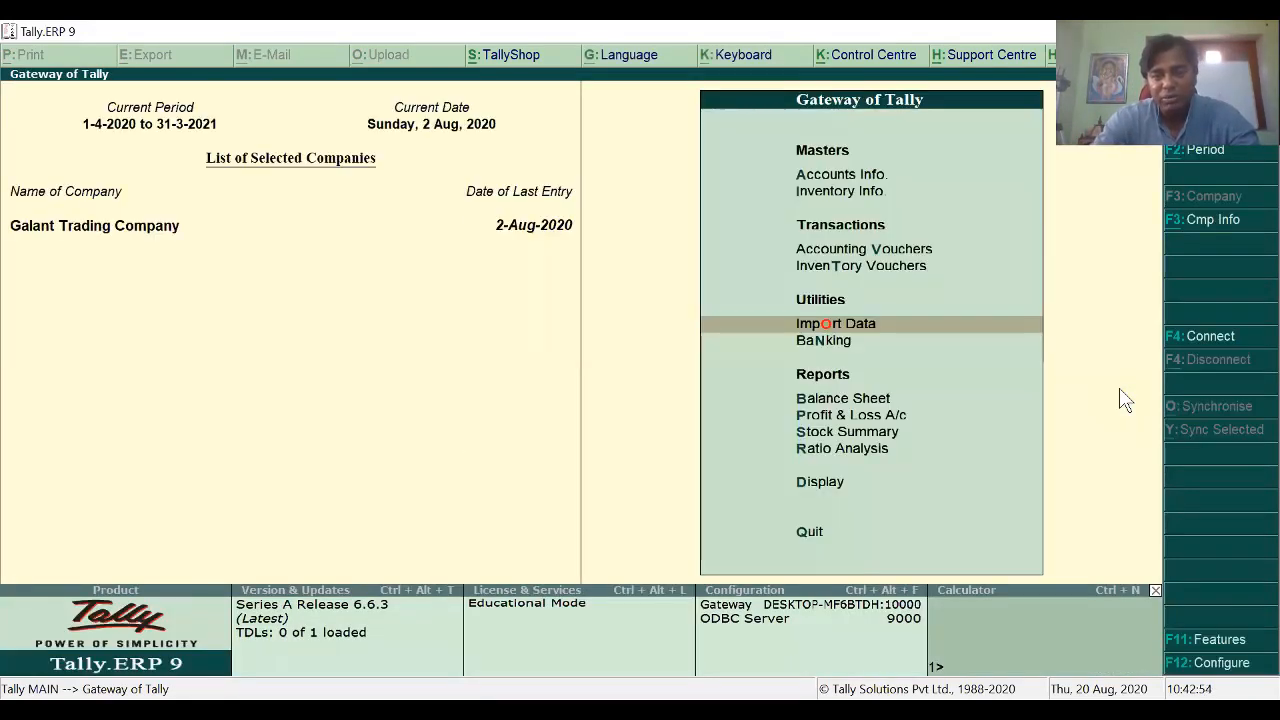
Step: Break down the Balance Sheet's 50,400.00 Duties & Taxes into input and output CGST, SGST, IGST ledgers
key(Down)
key(Down)
key(Return)
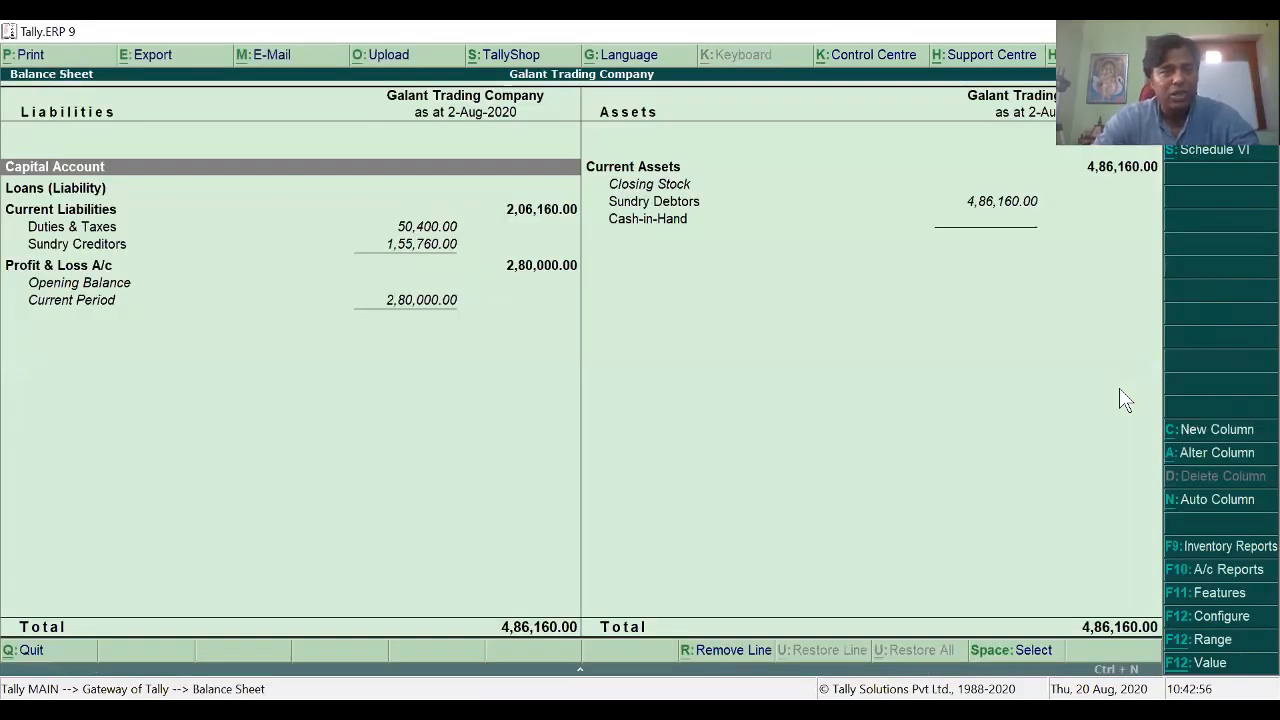
key(Down)
key(Down)
key(Down)
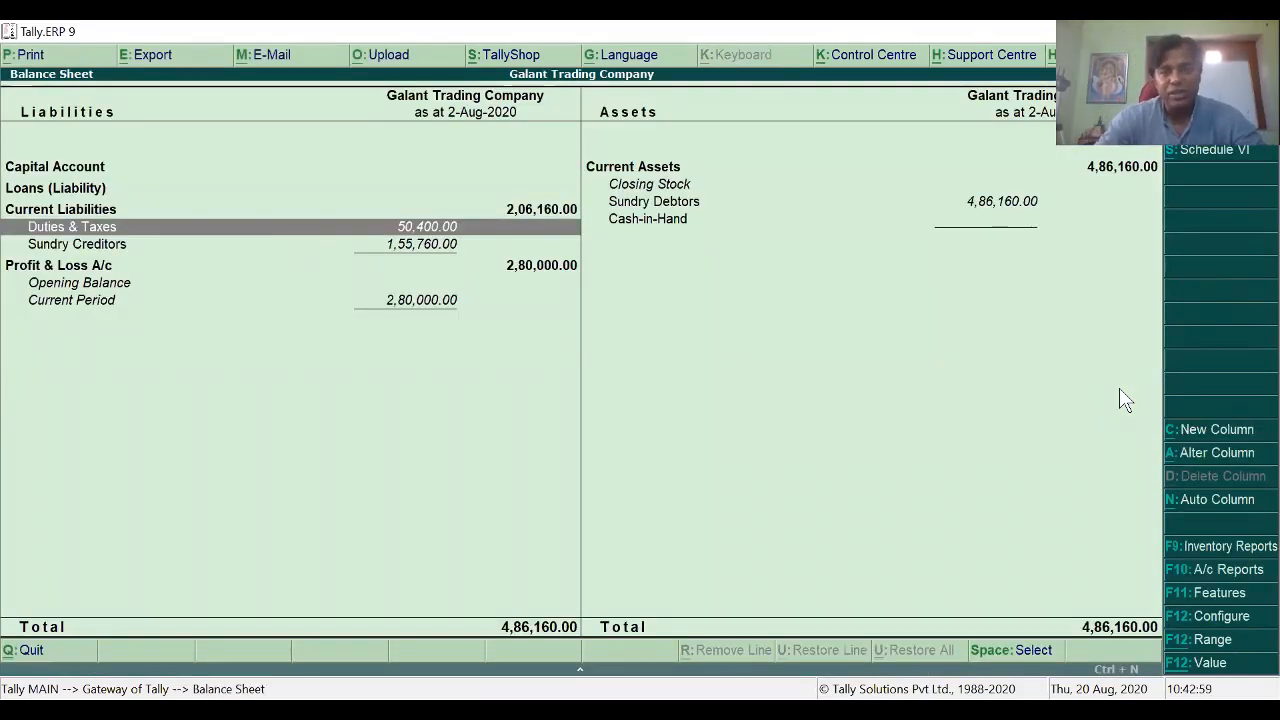
key(Return)
key(Down)
key(Down)
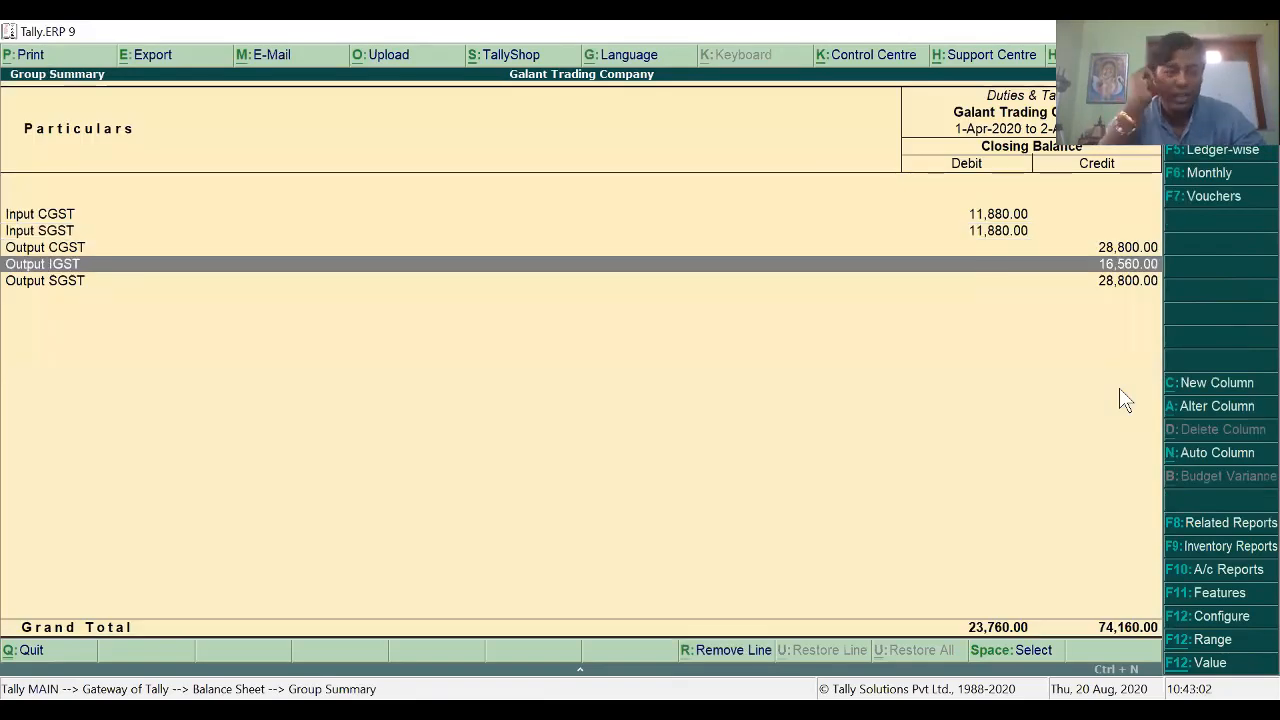
key(Up)
key(Up)
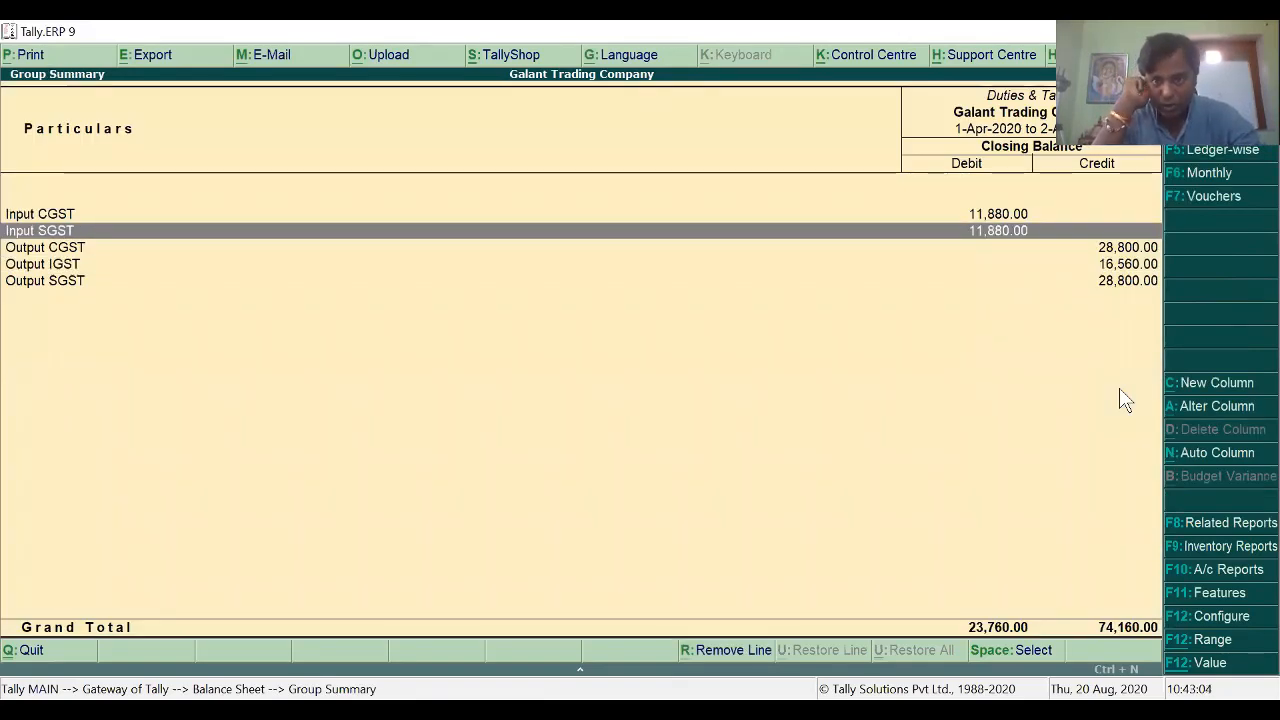
key(Escape)
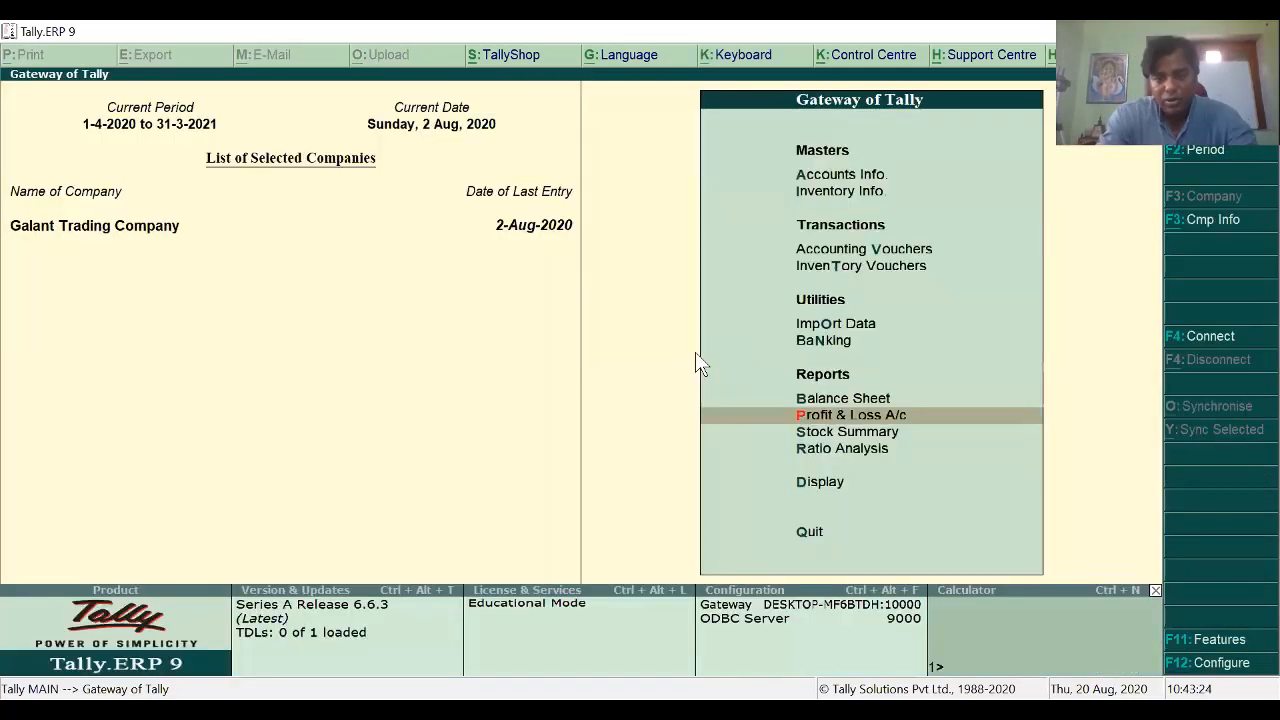
Step: Open the GST Annual Computation showing 74,160.00 total liability and 23,760.00 input credit
key(d)
key(o)
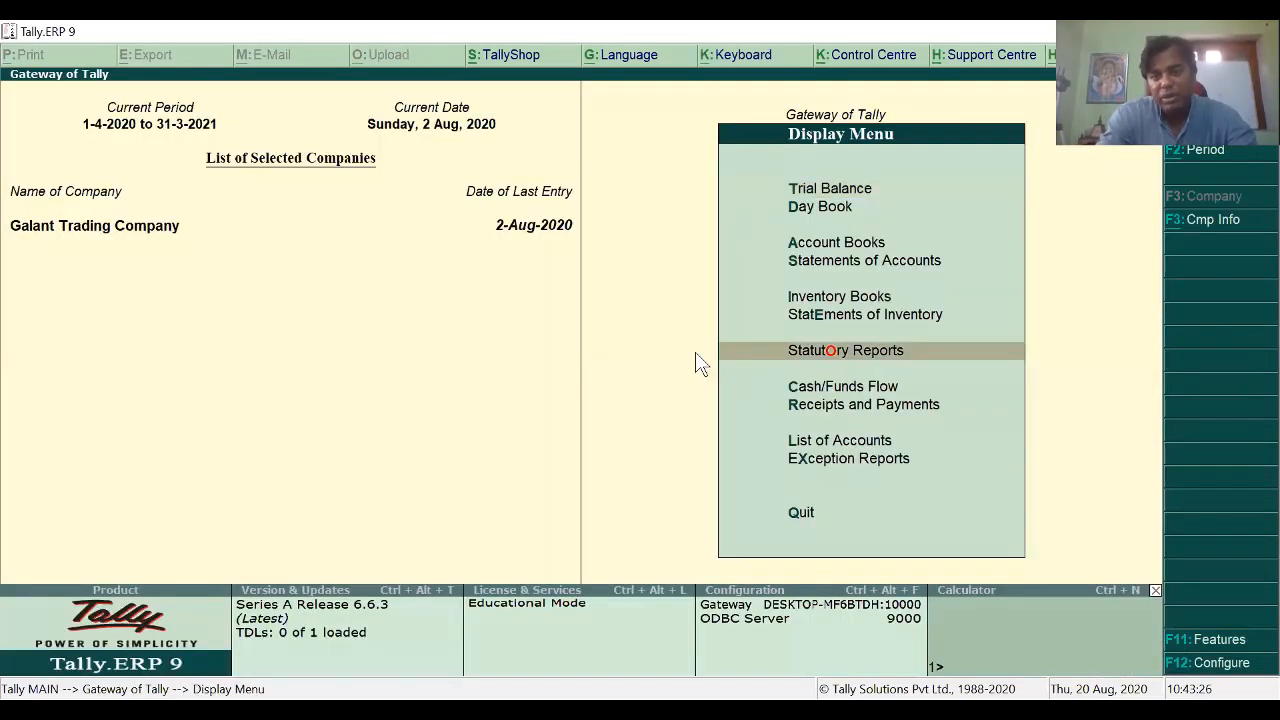
key(Return)
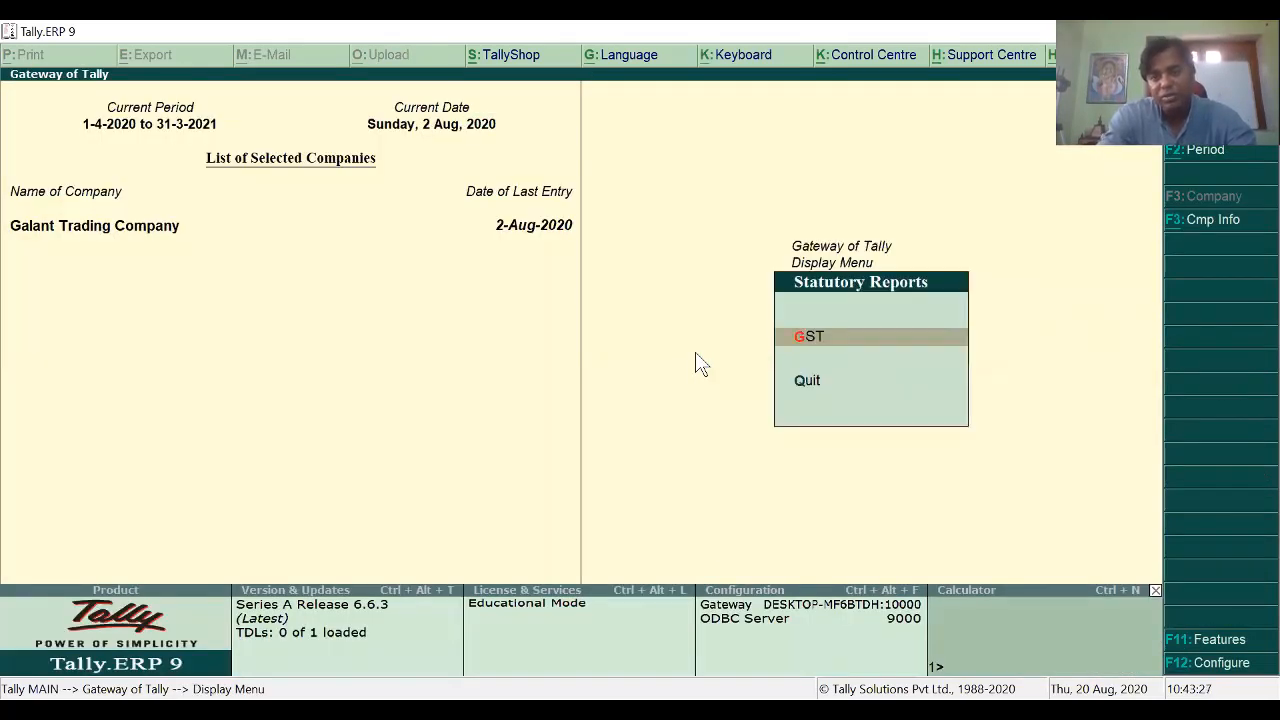
key(Return)
key(Up)
key(Up)
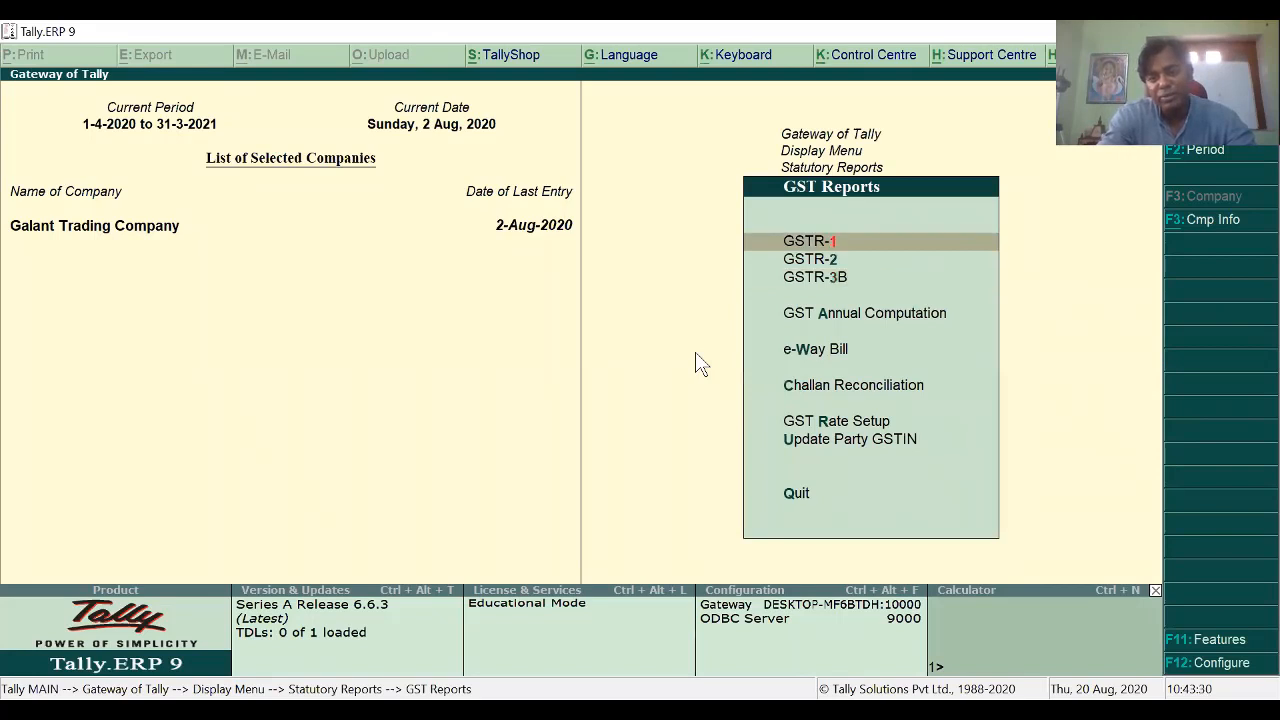
key(Down)
key(Down)
key(Down)
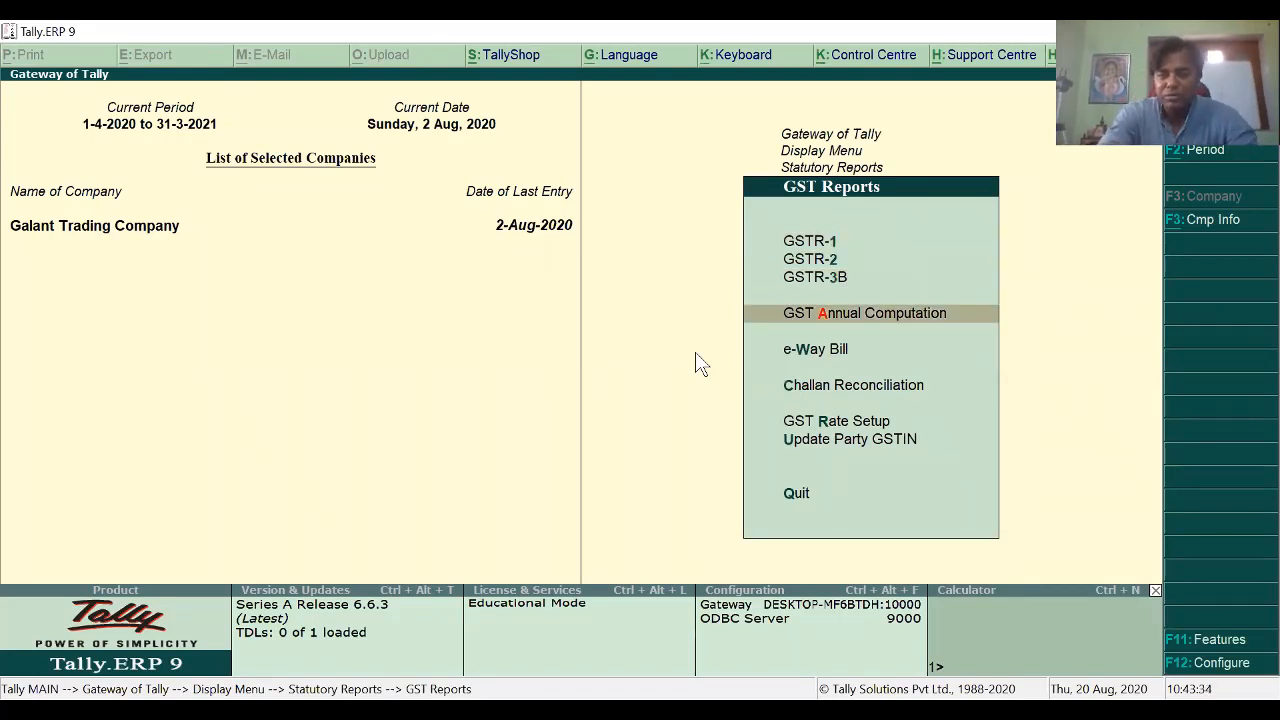
key(Return)
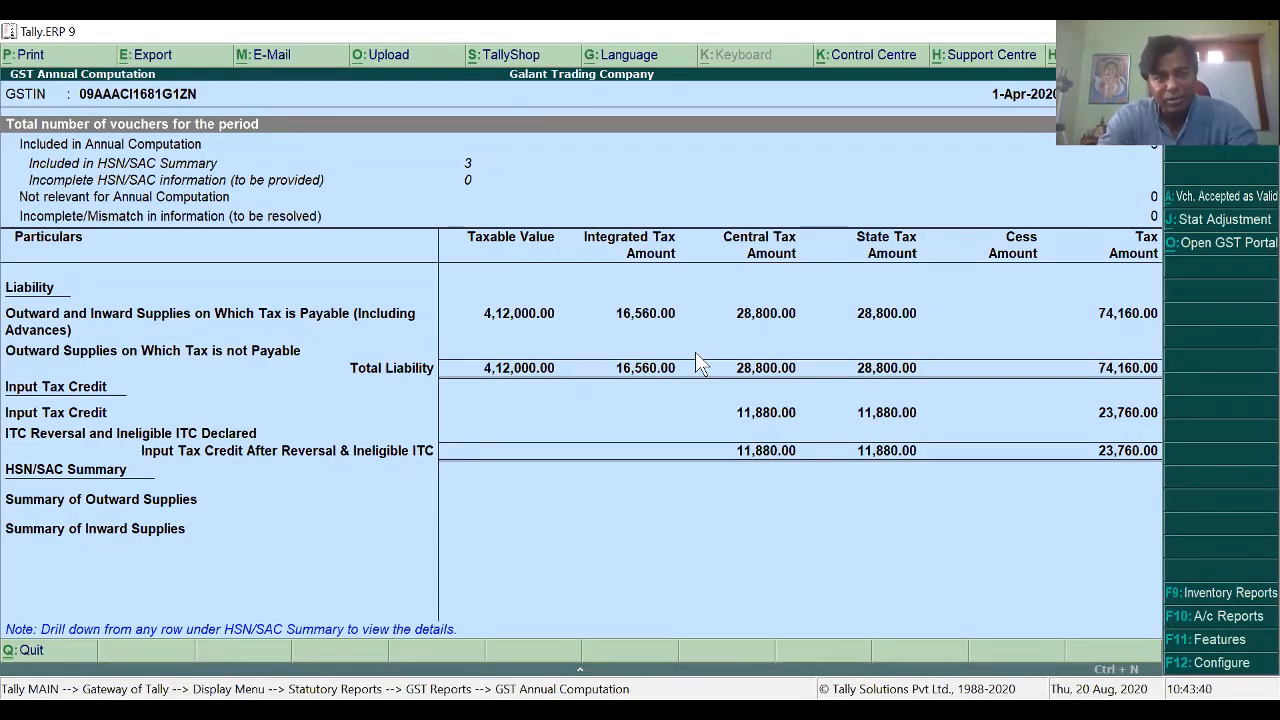
Step: Close the annual computation and bring up the e-Way Bill options
key(Escape)
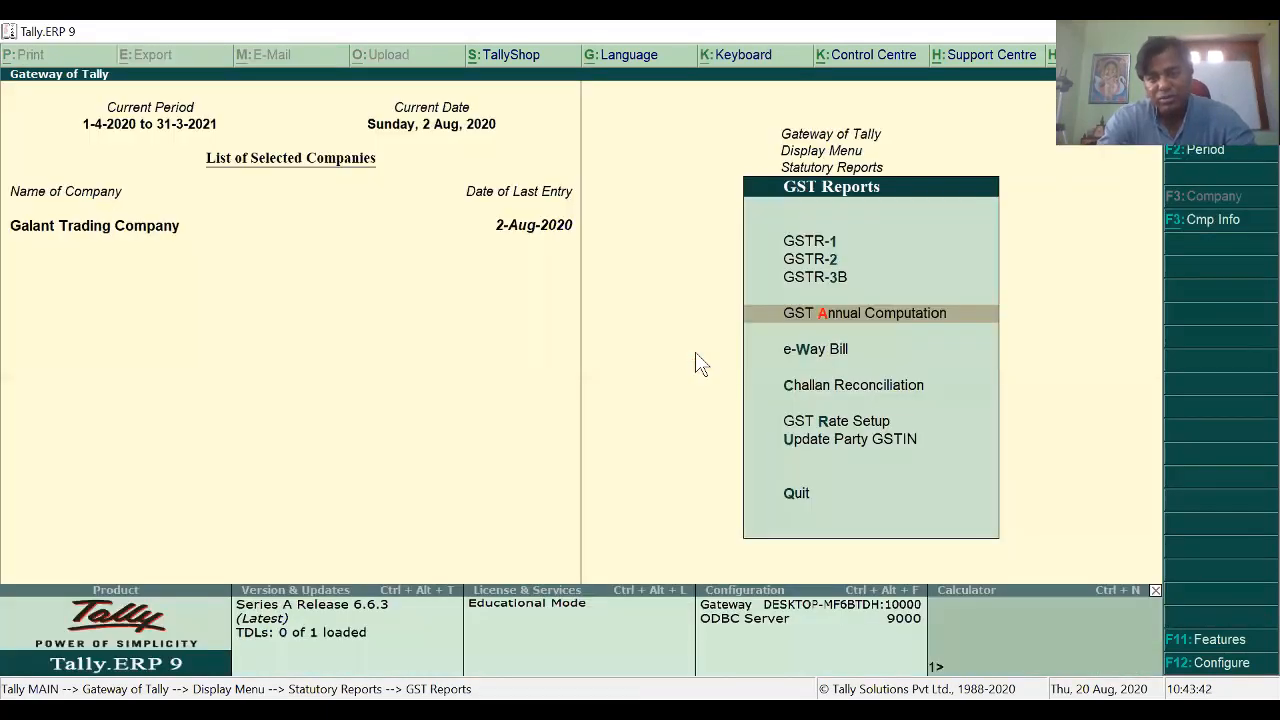
key(Down)
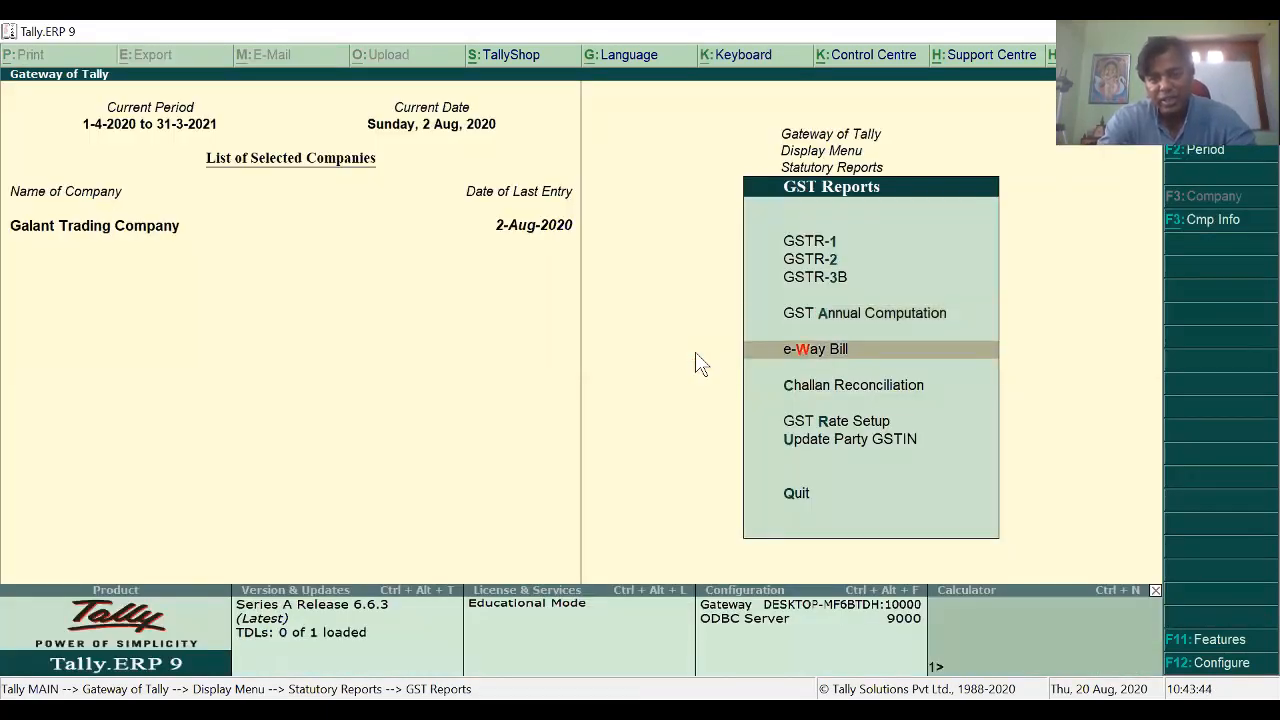
key(Return)
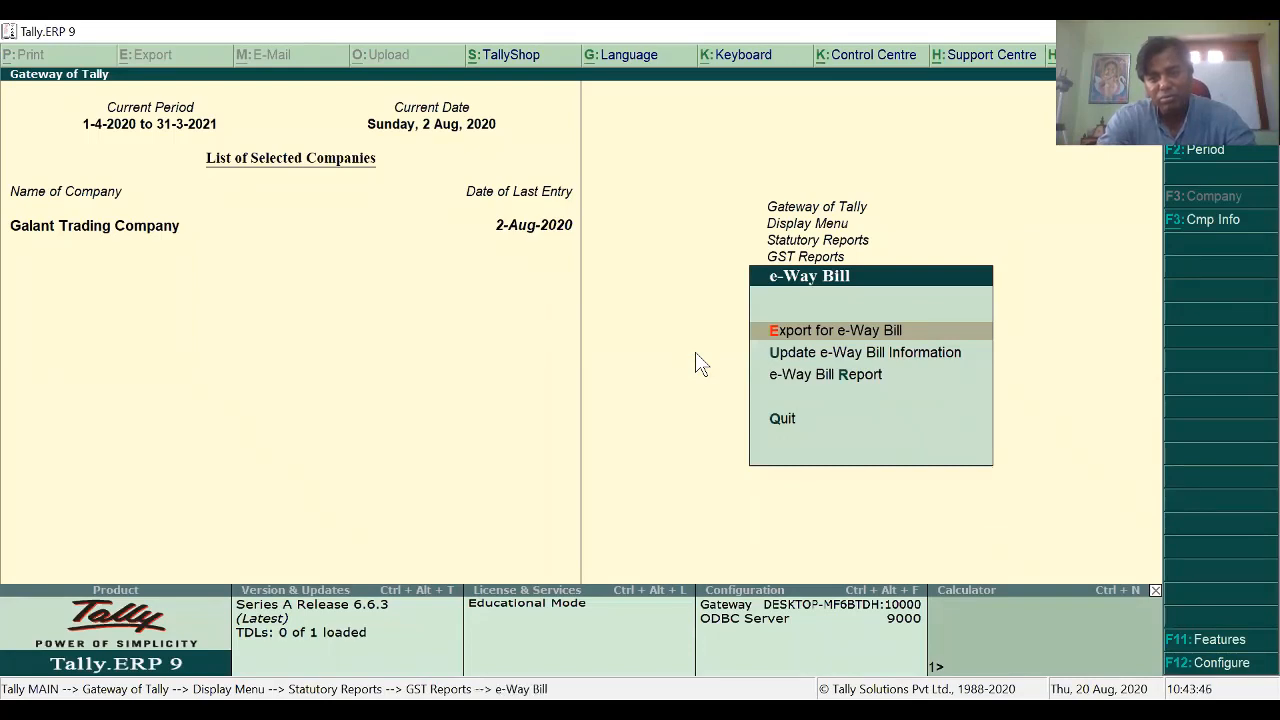
Step: Check the Export for e-Way Bill status view showing HSN Code not specified, then return to GST Reports
key(Return)
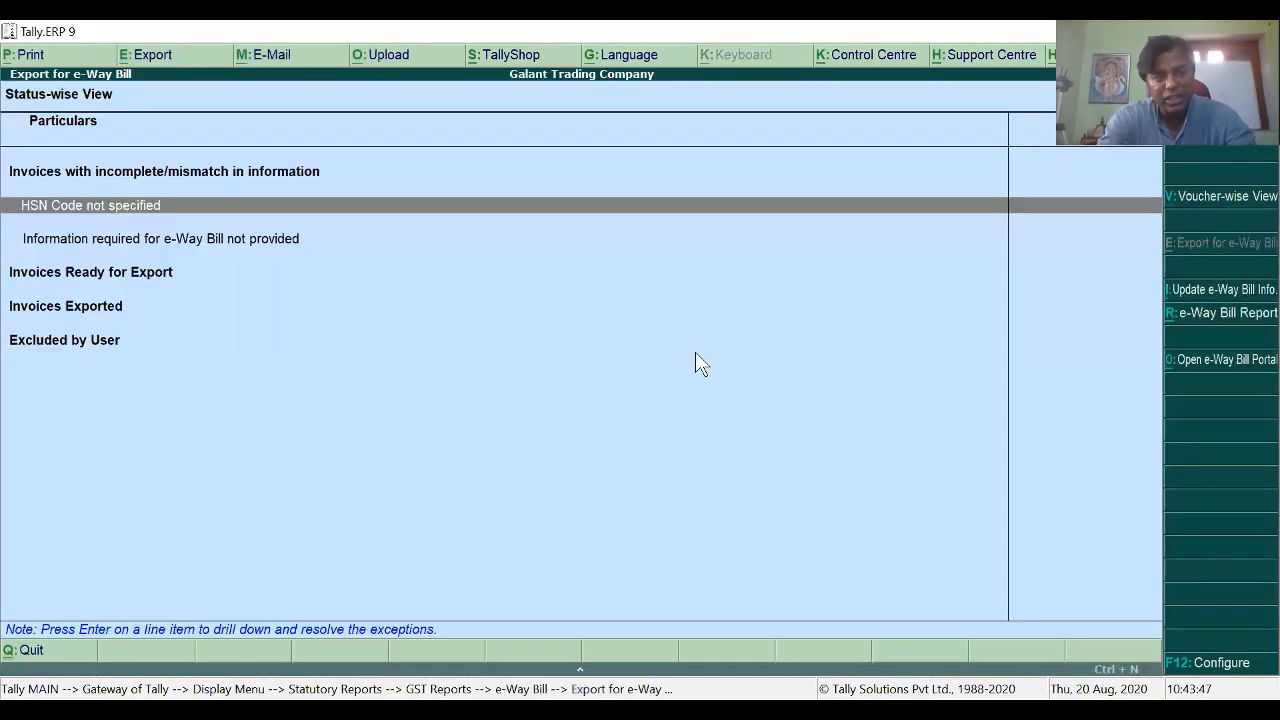
key(Escape)
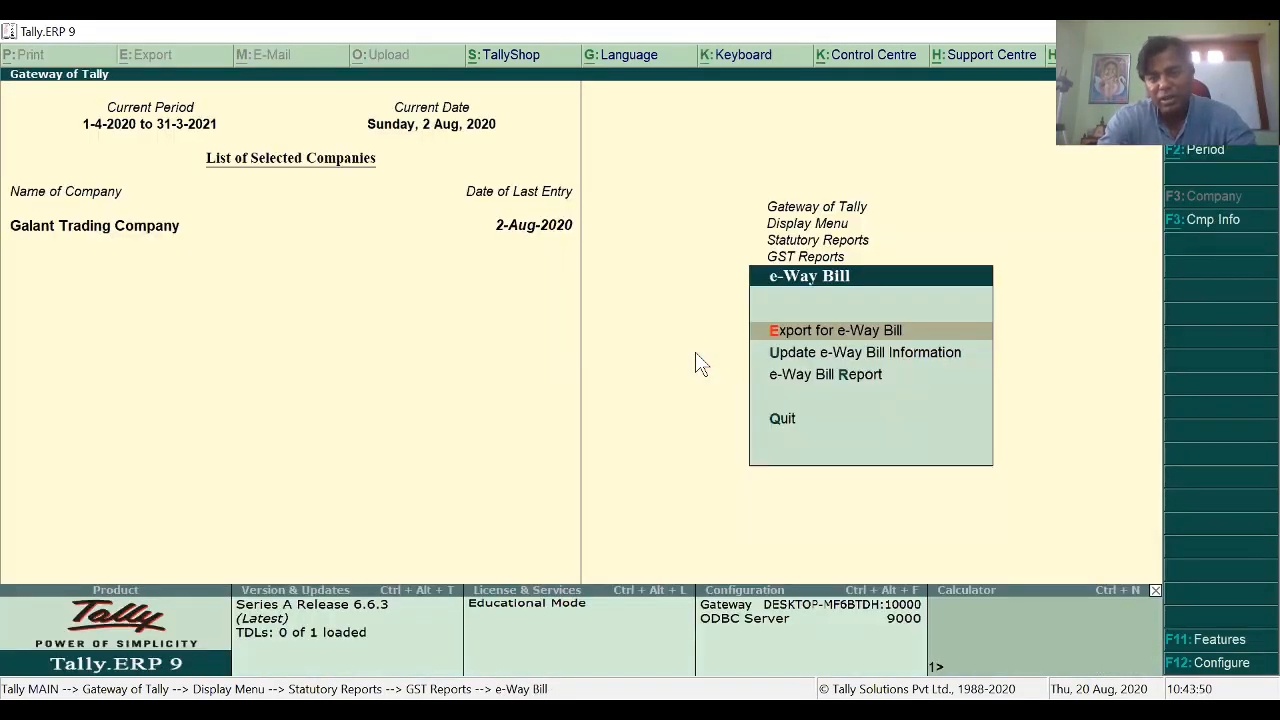
key(Down)
key(Down)
key(Escape)
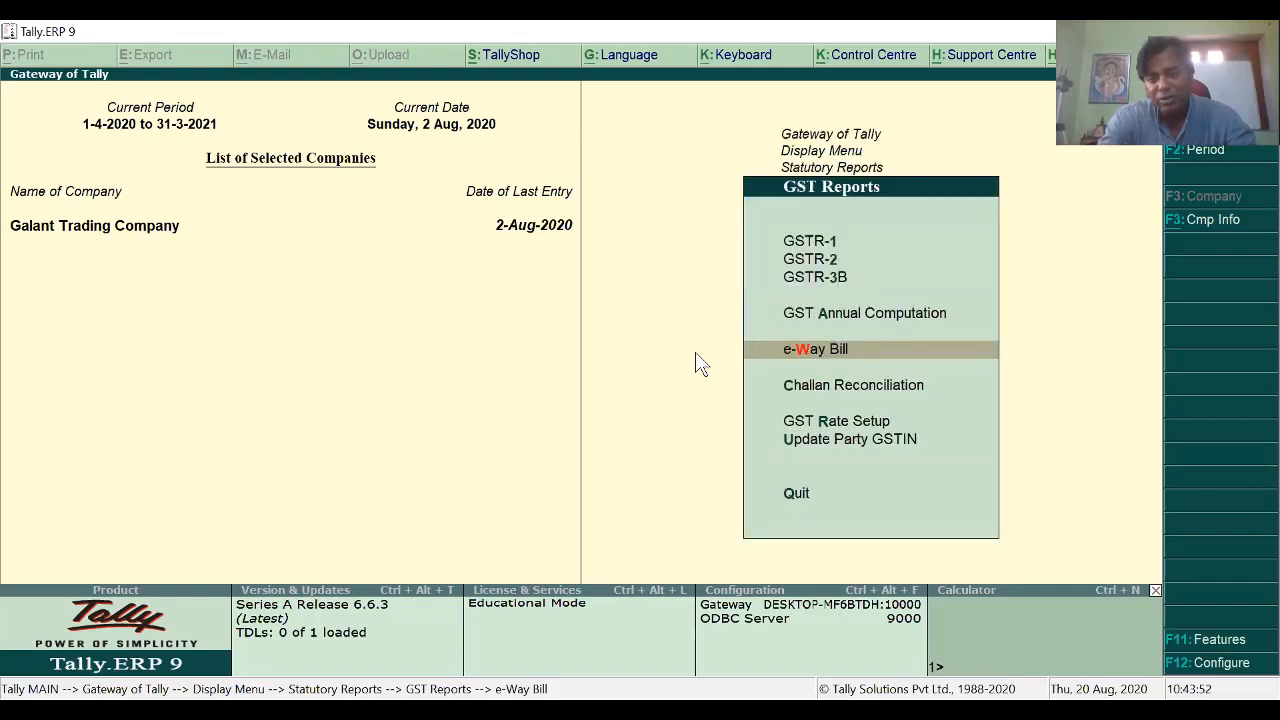
key(Down)
key(Down)
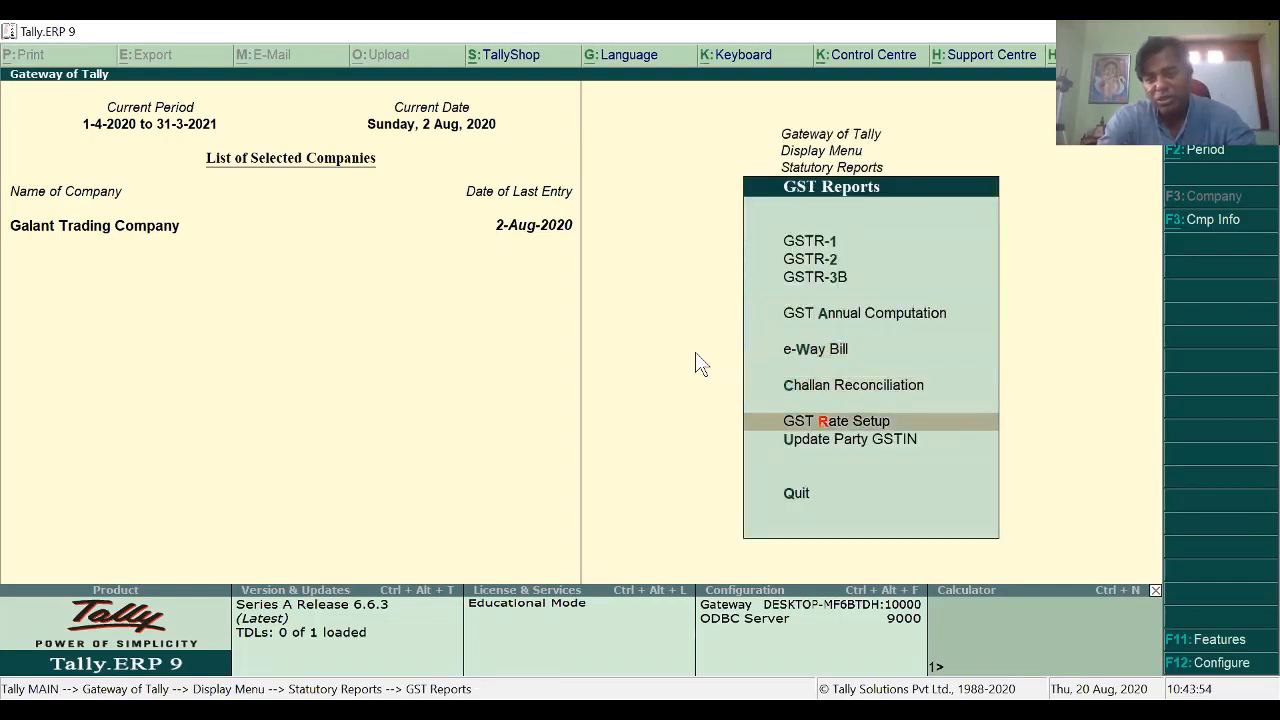
key(Down)
key(Return)
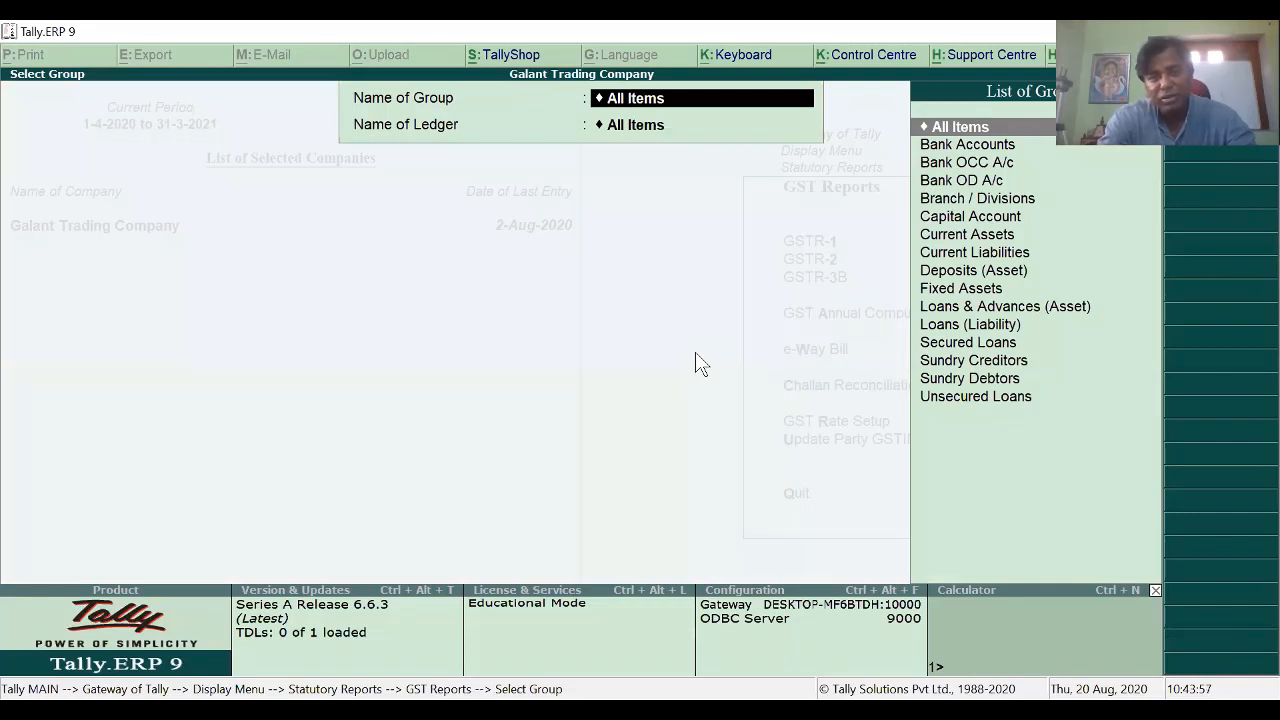
key(Down)
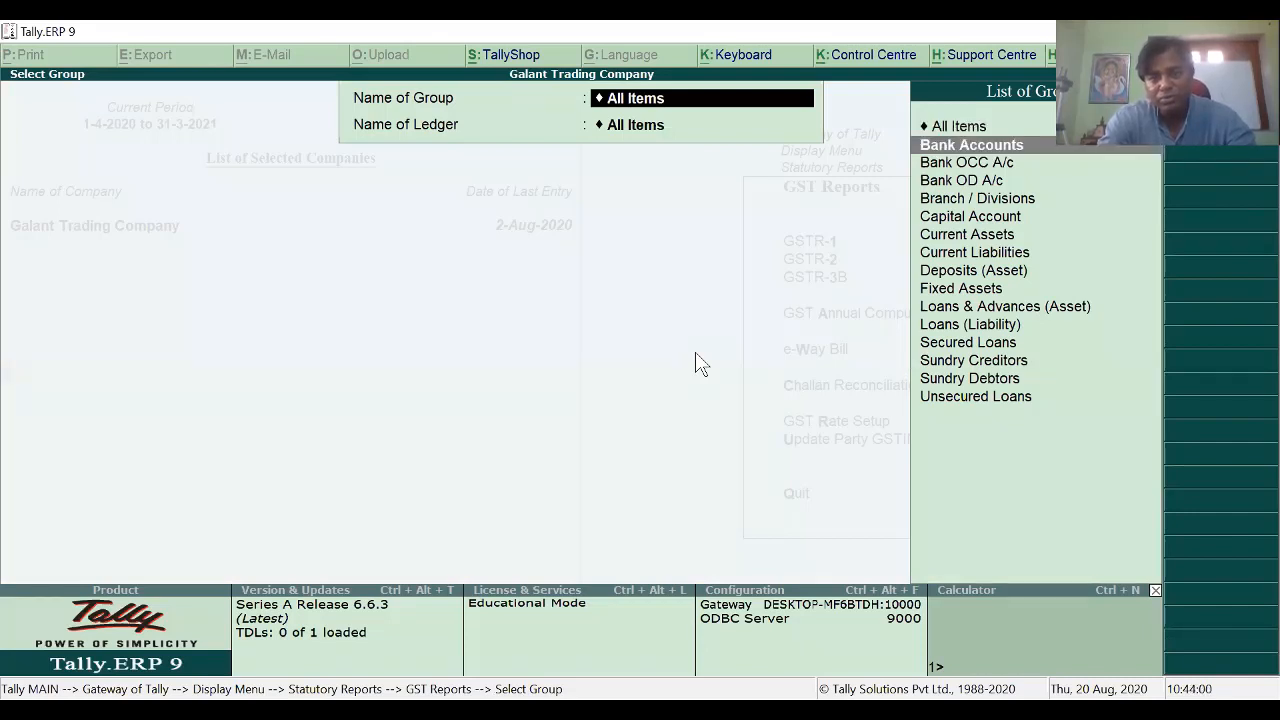
key(Up)
key(Down)
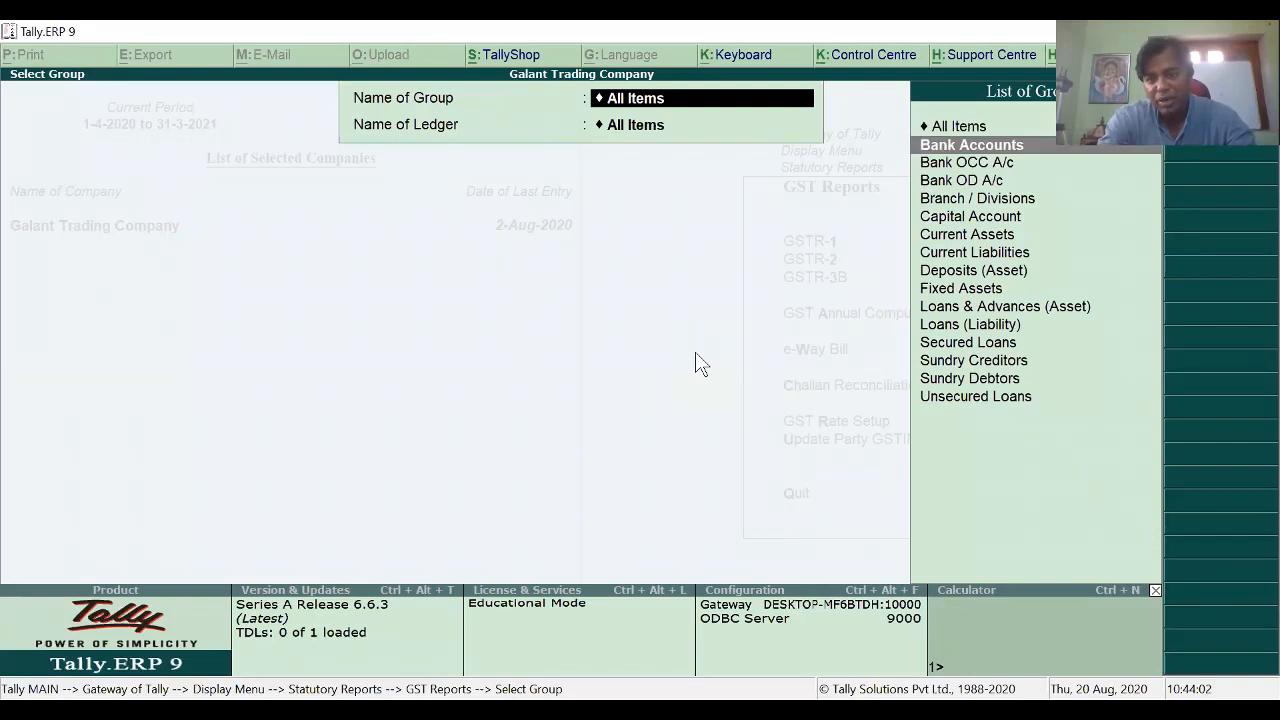
key(Down)
key(Down)
key(Down)
key(Down)
key(Down)
key(Down)
key(Down)
key(Down)
key(Down)
key(Down)
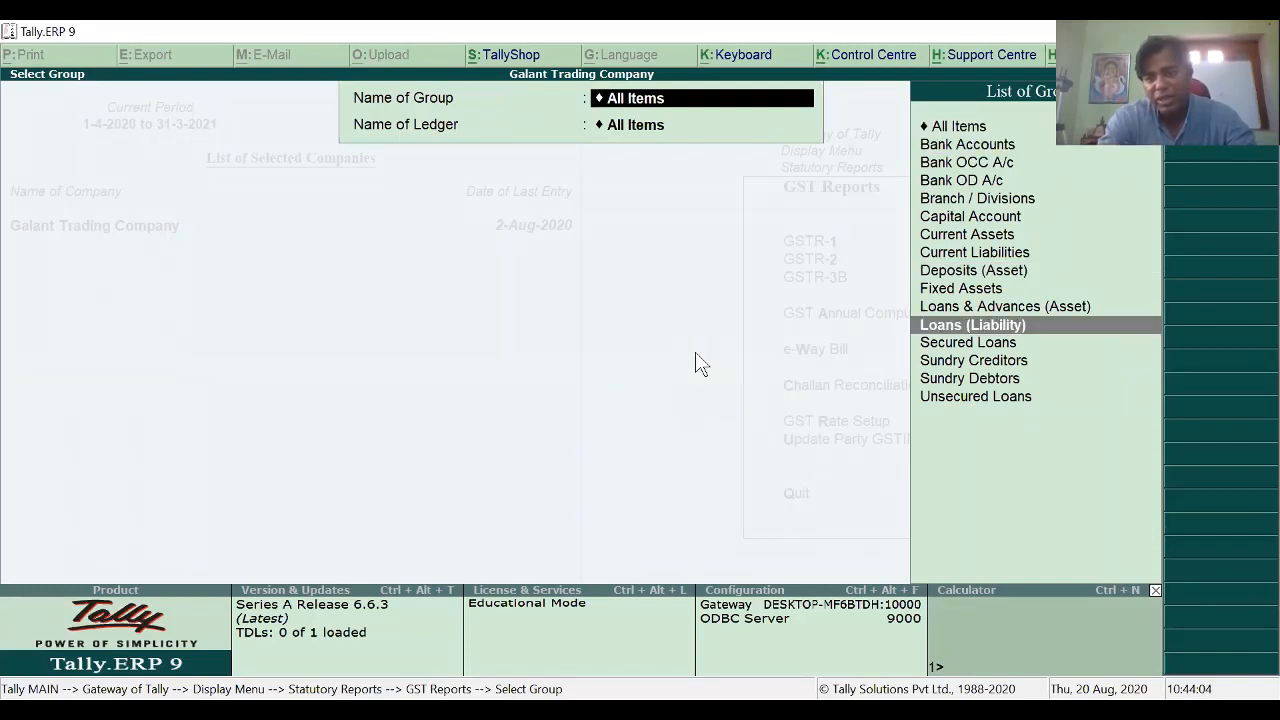
key(Down)
key(Down)
key(Down)
key(Down)
key(Return)
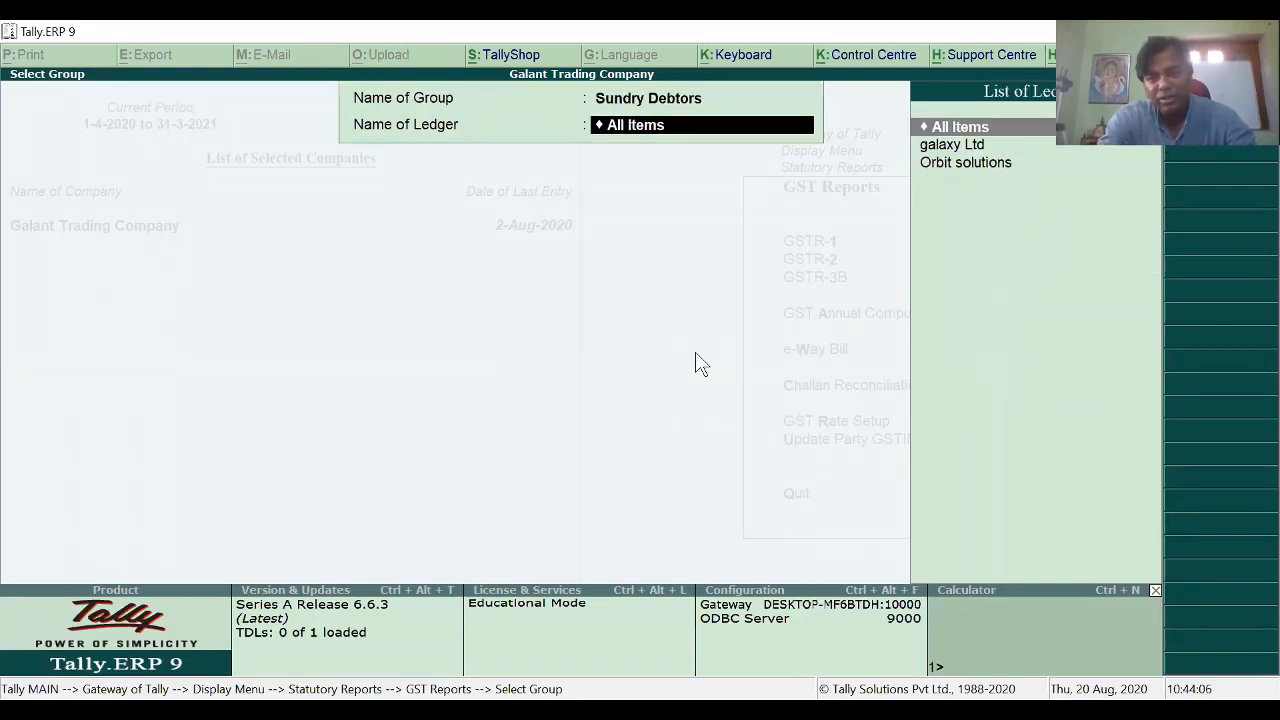
key(Down)
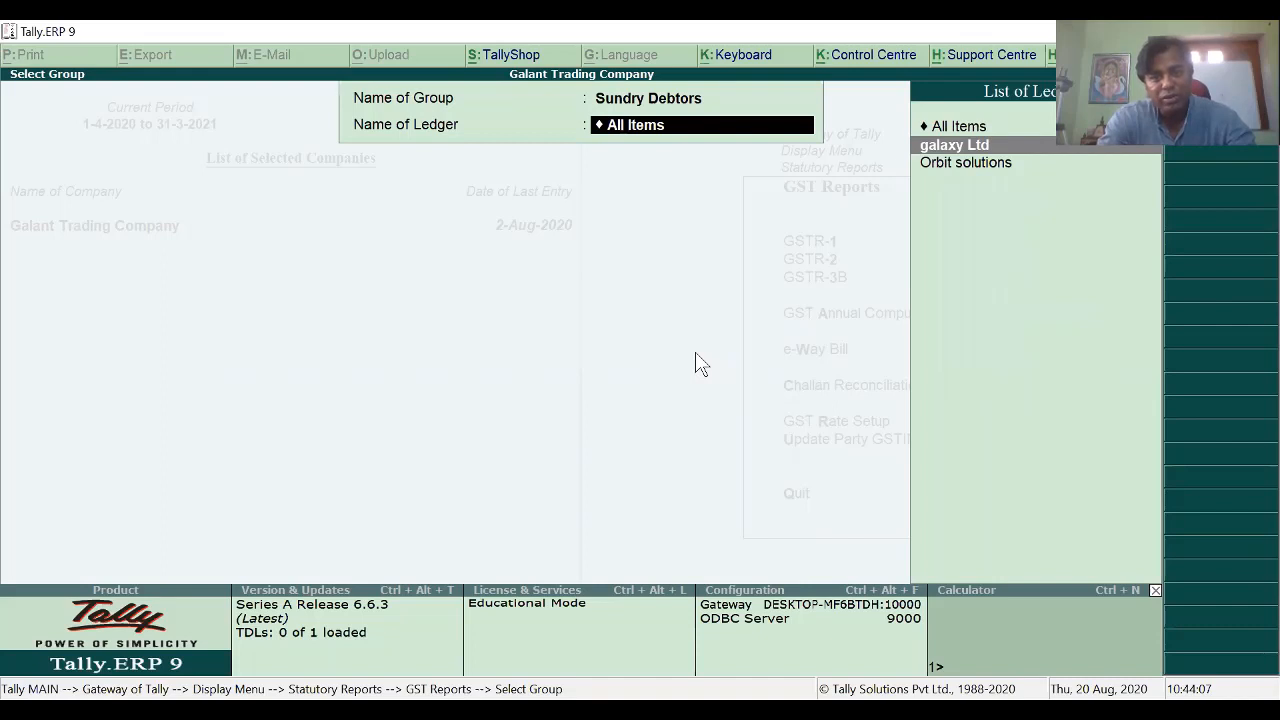
key(Return)
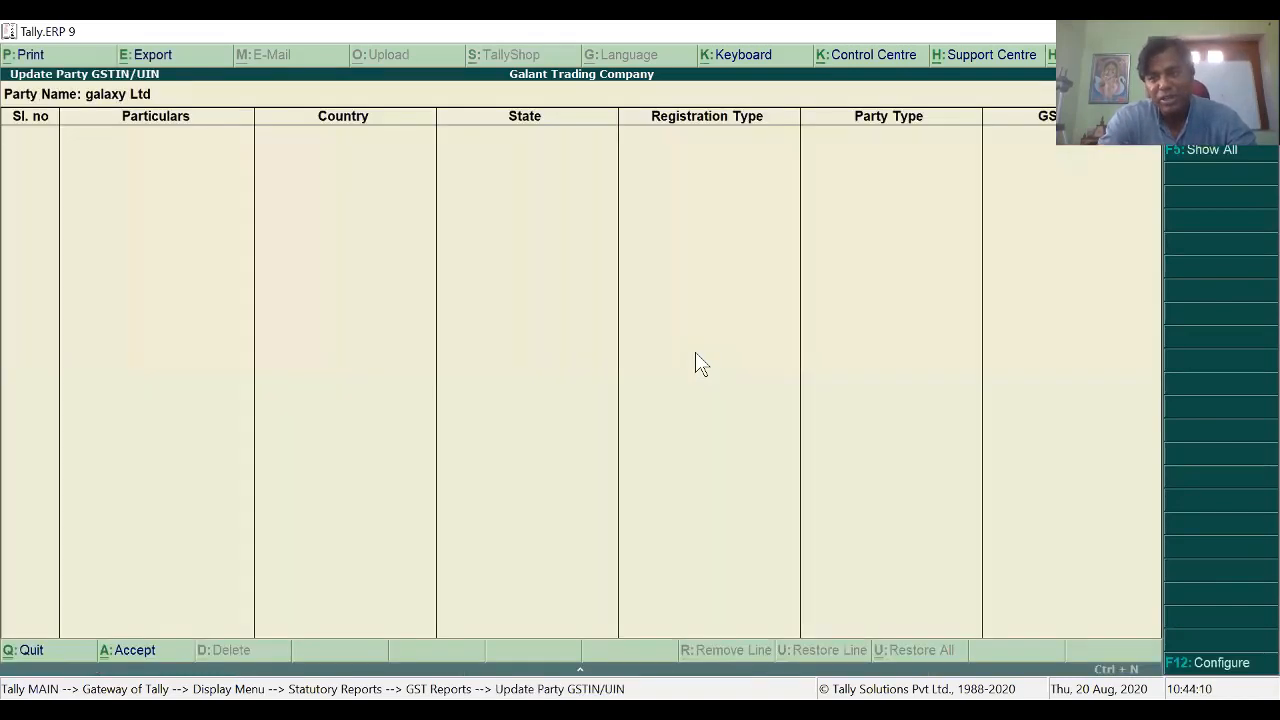
click(1204, 160)
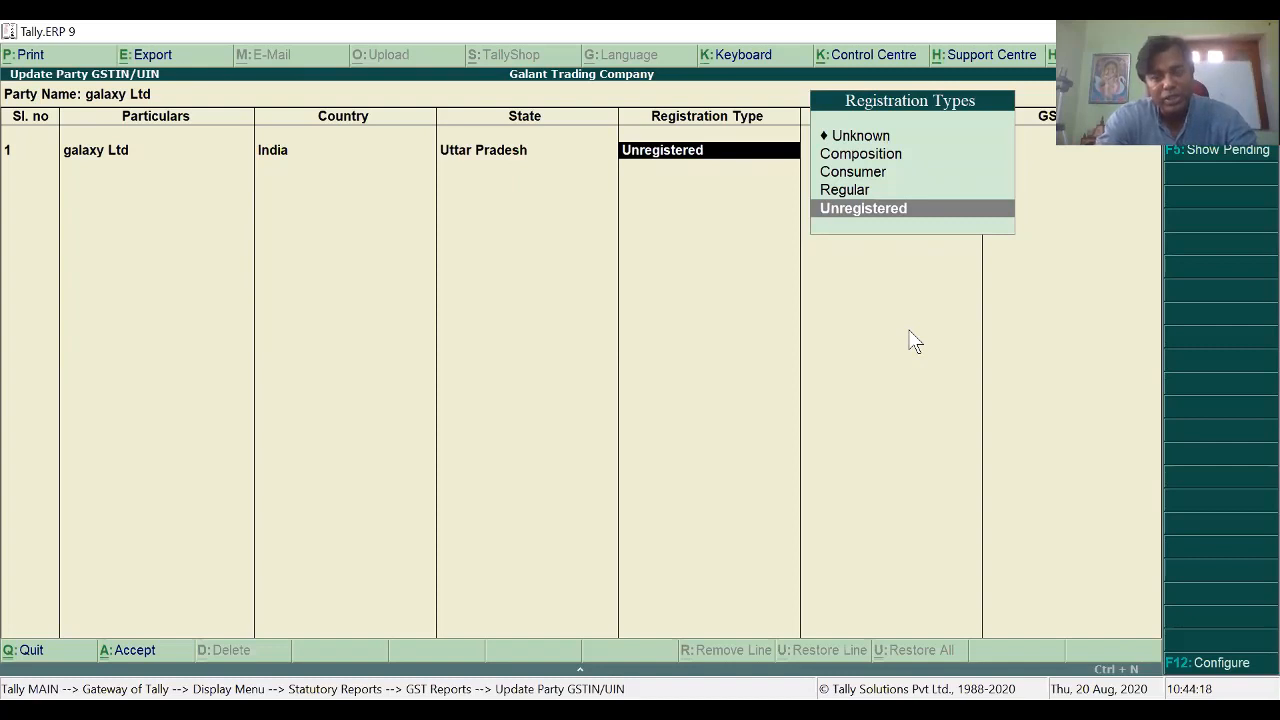
key(Up)
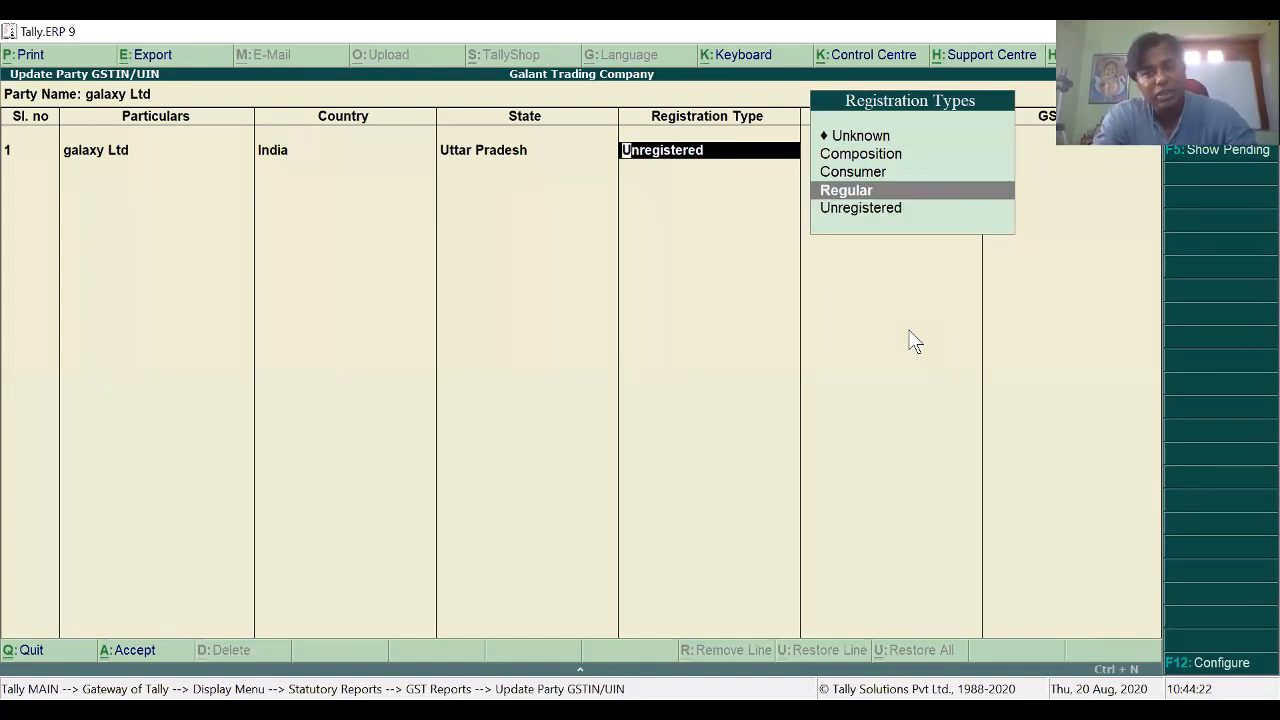
key(Escape)
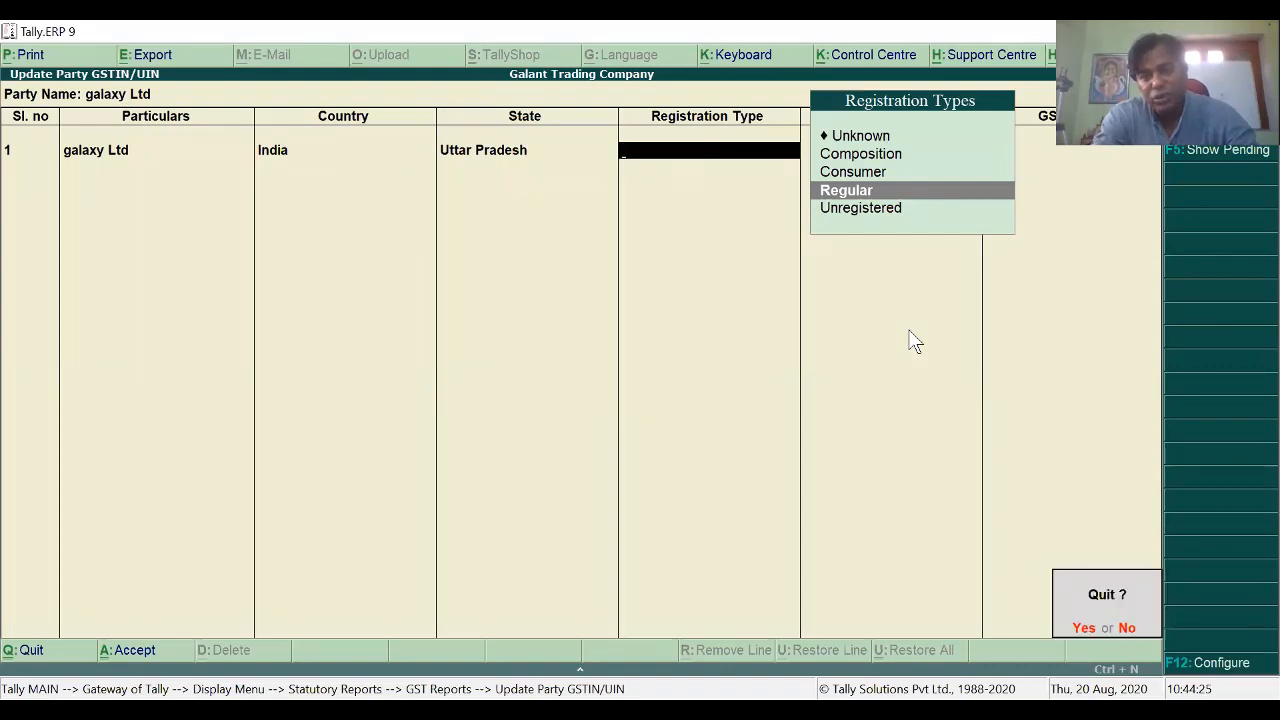
key(y)
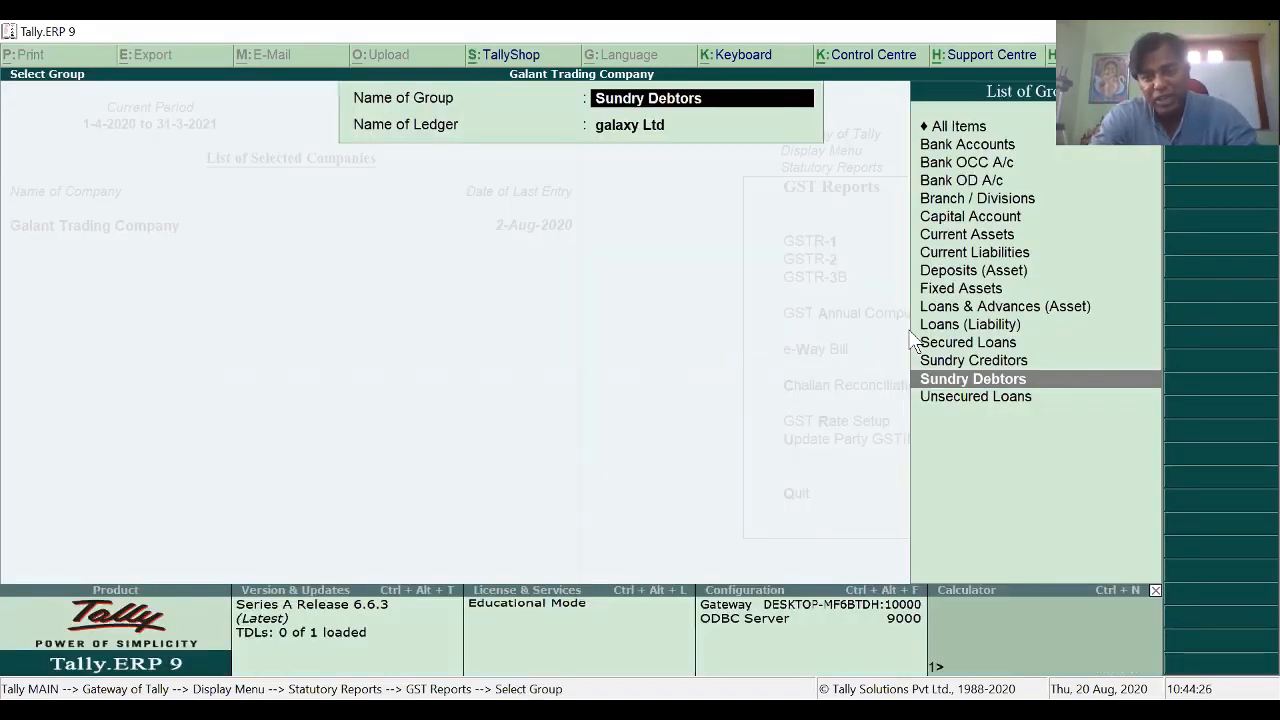
key(Escape)
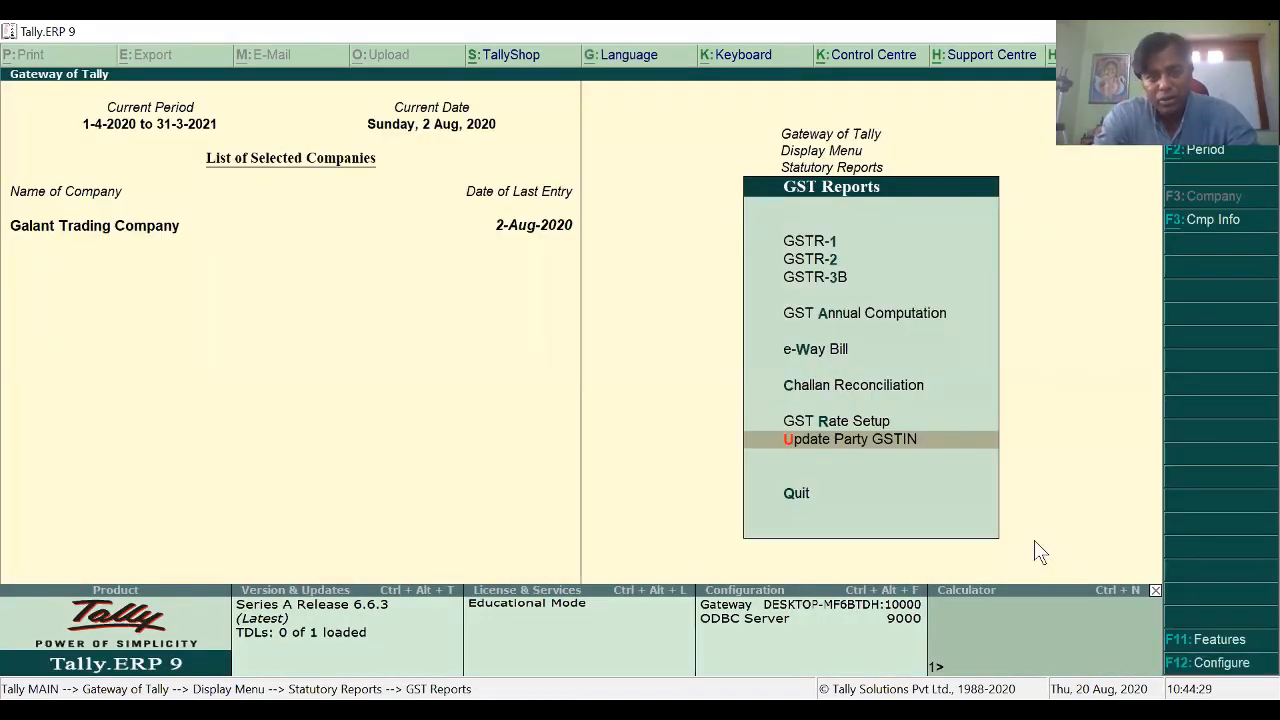
Step: Leave GST Reports and Statutory Reports for the Gateway of Tally main menu
key(Escape)
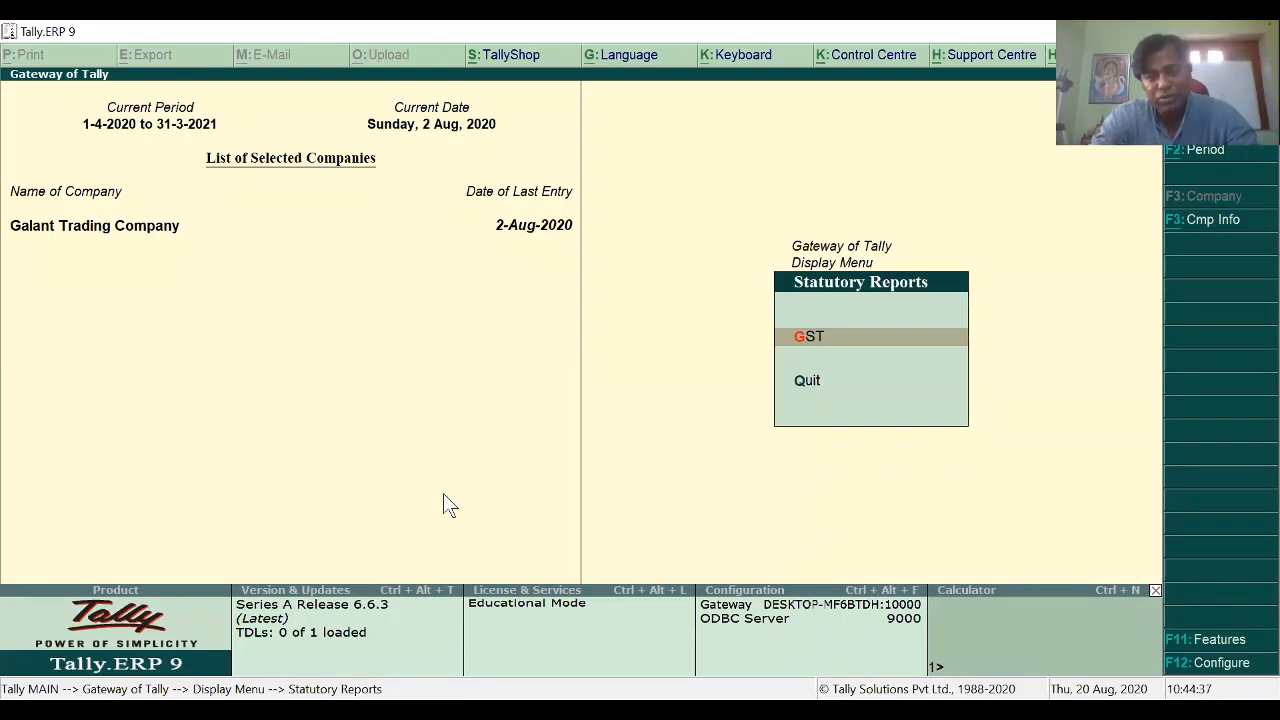
key(Escape)
key(Escape)
key(Home)
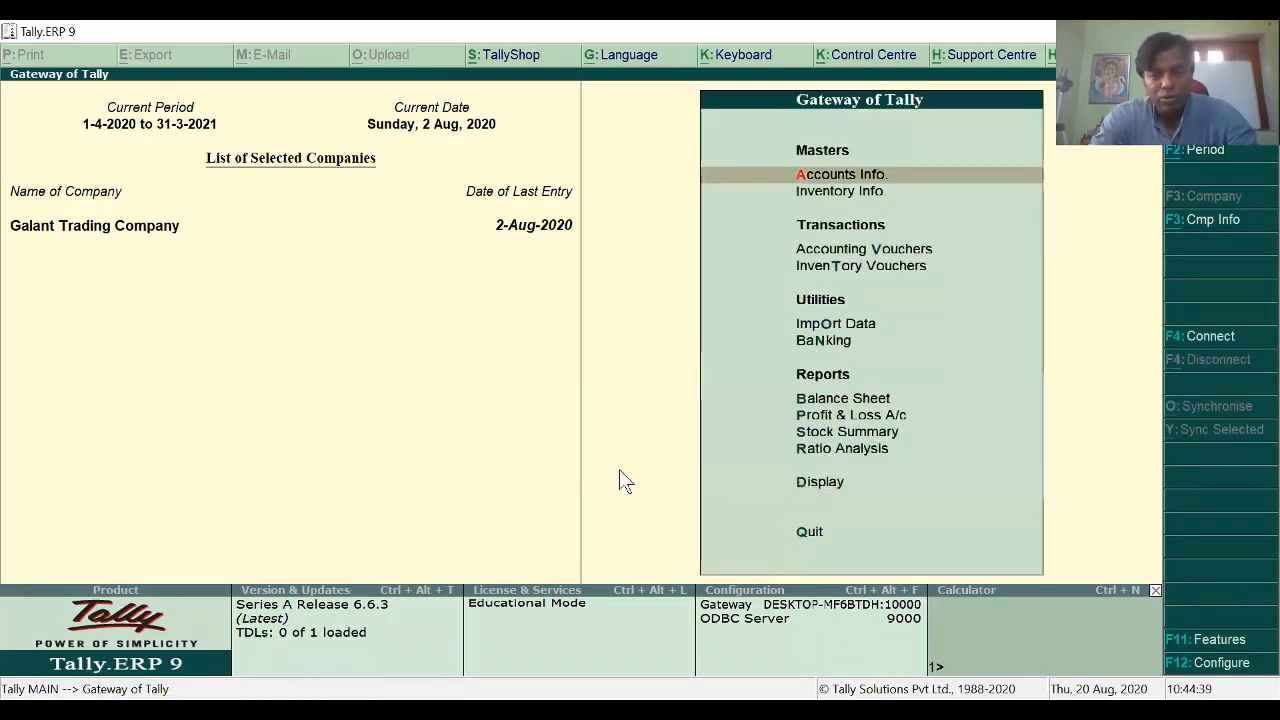